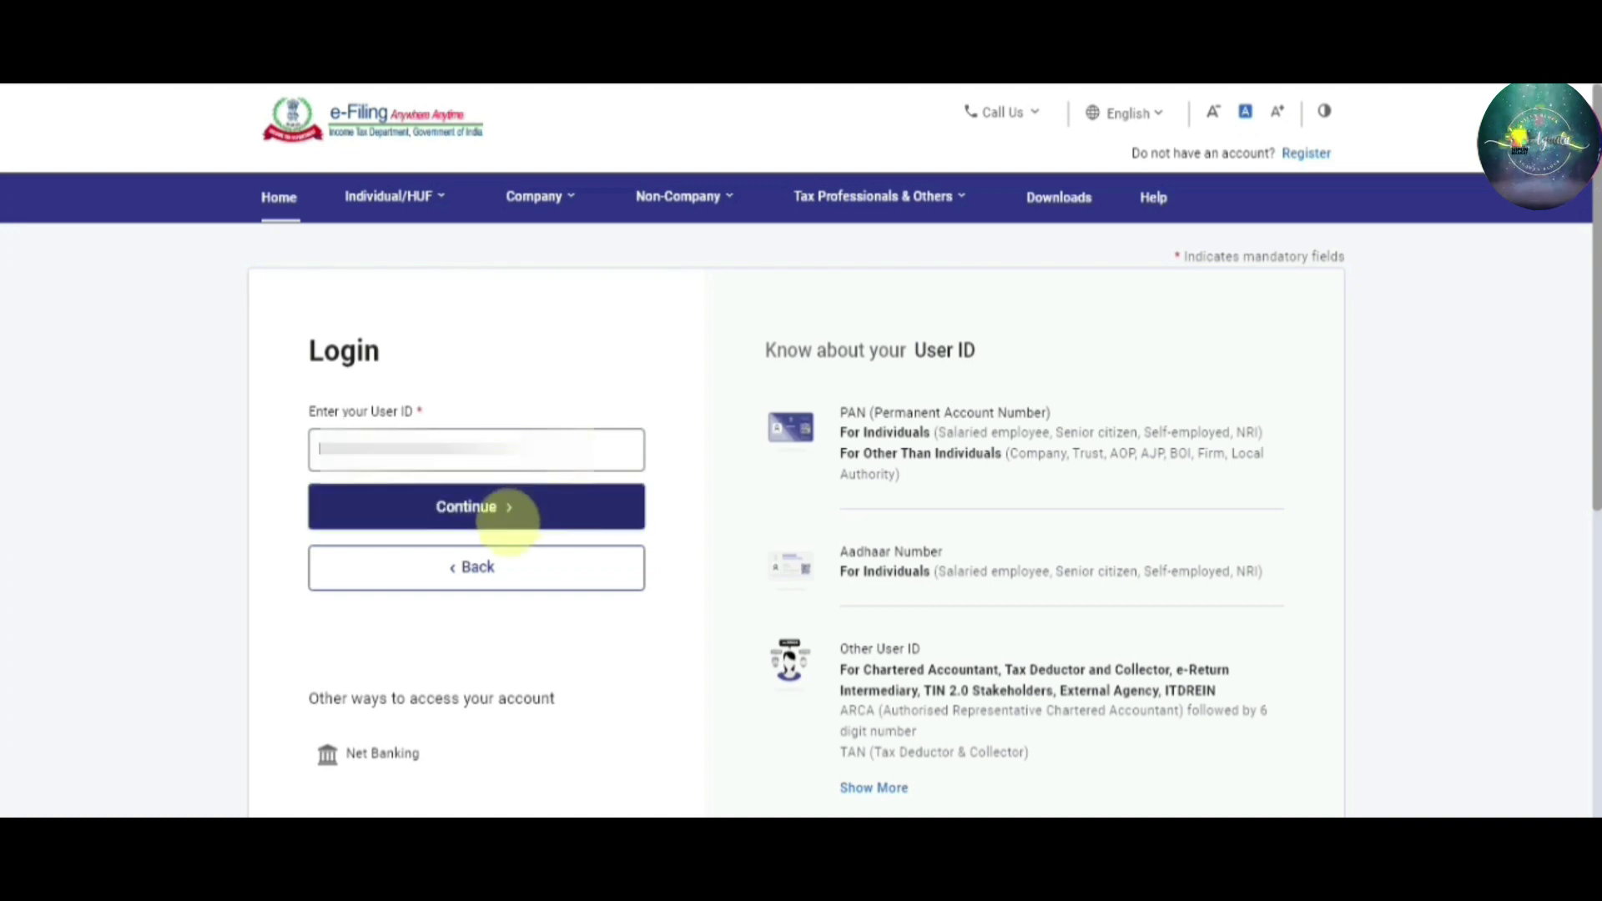
# Confirm the secure access message and sign in with the account password
pyautogui.click(499, 506)
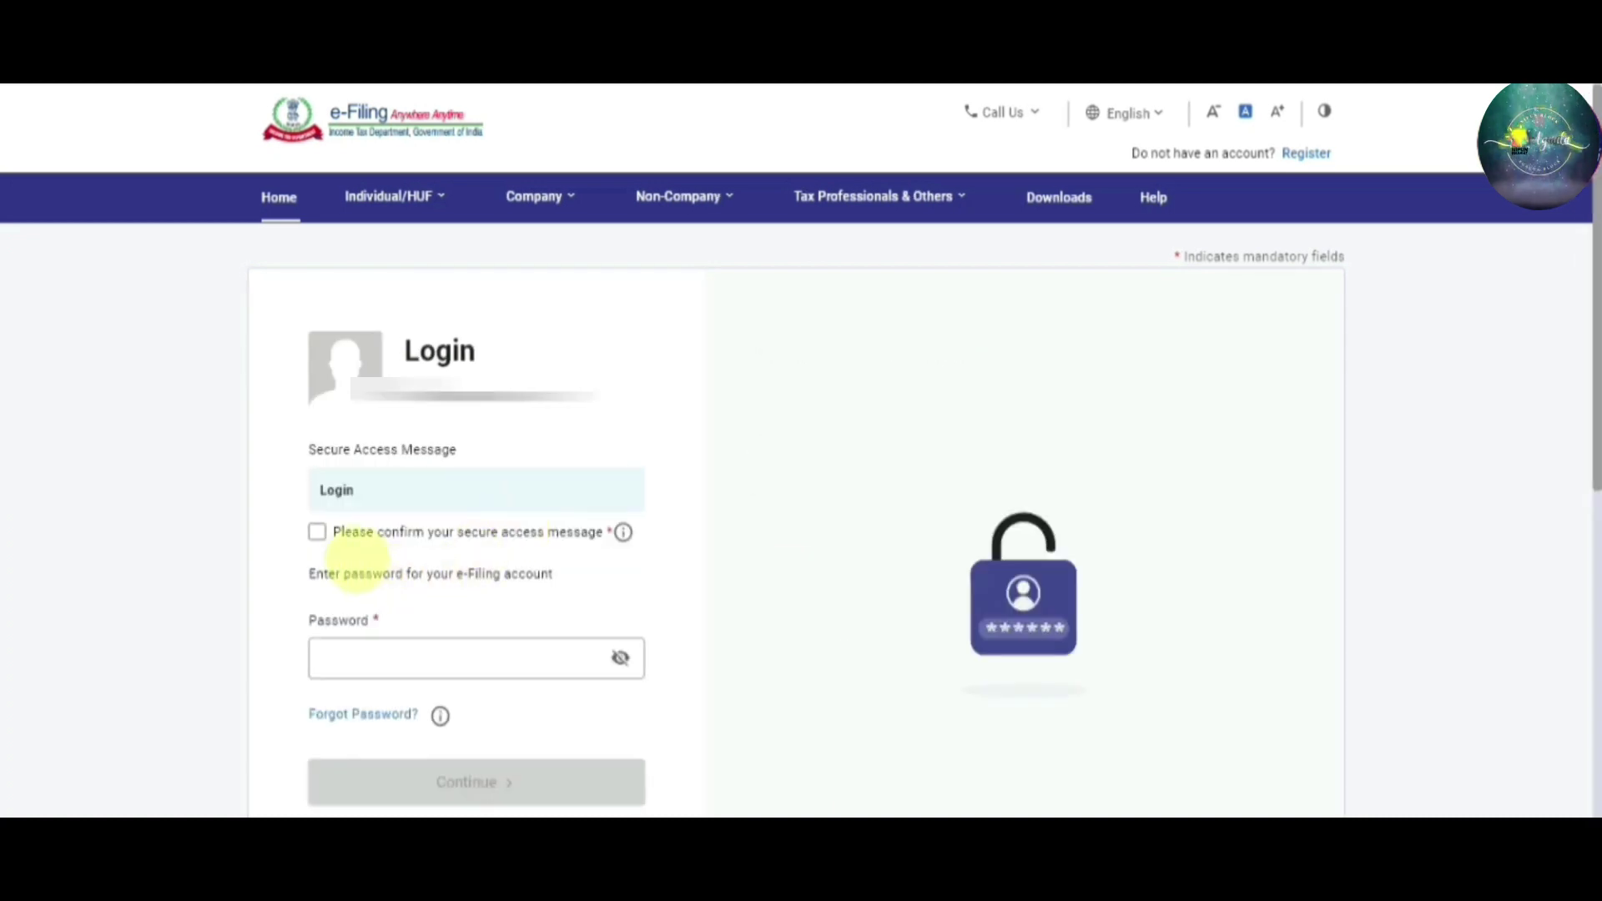
pyautogui.click(318, 533)
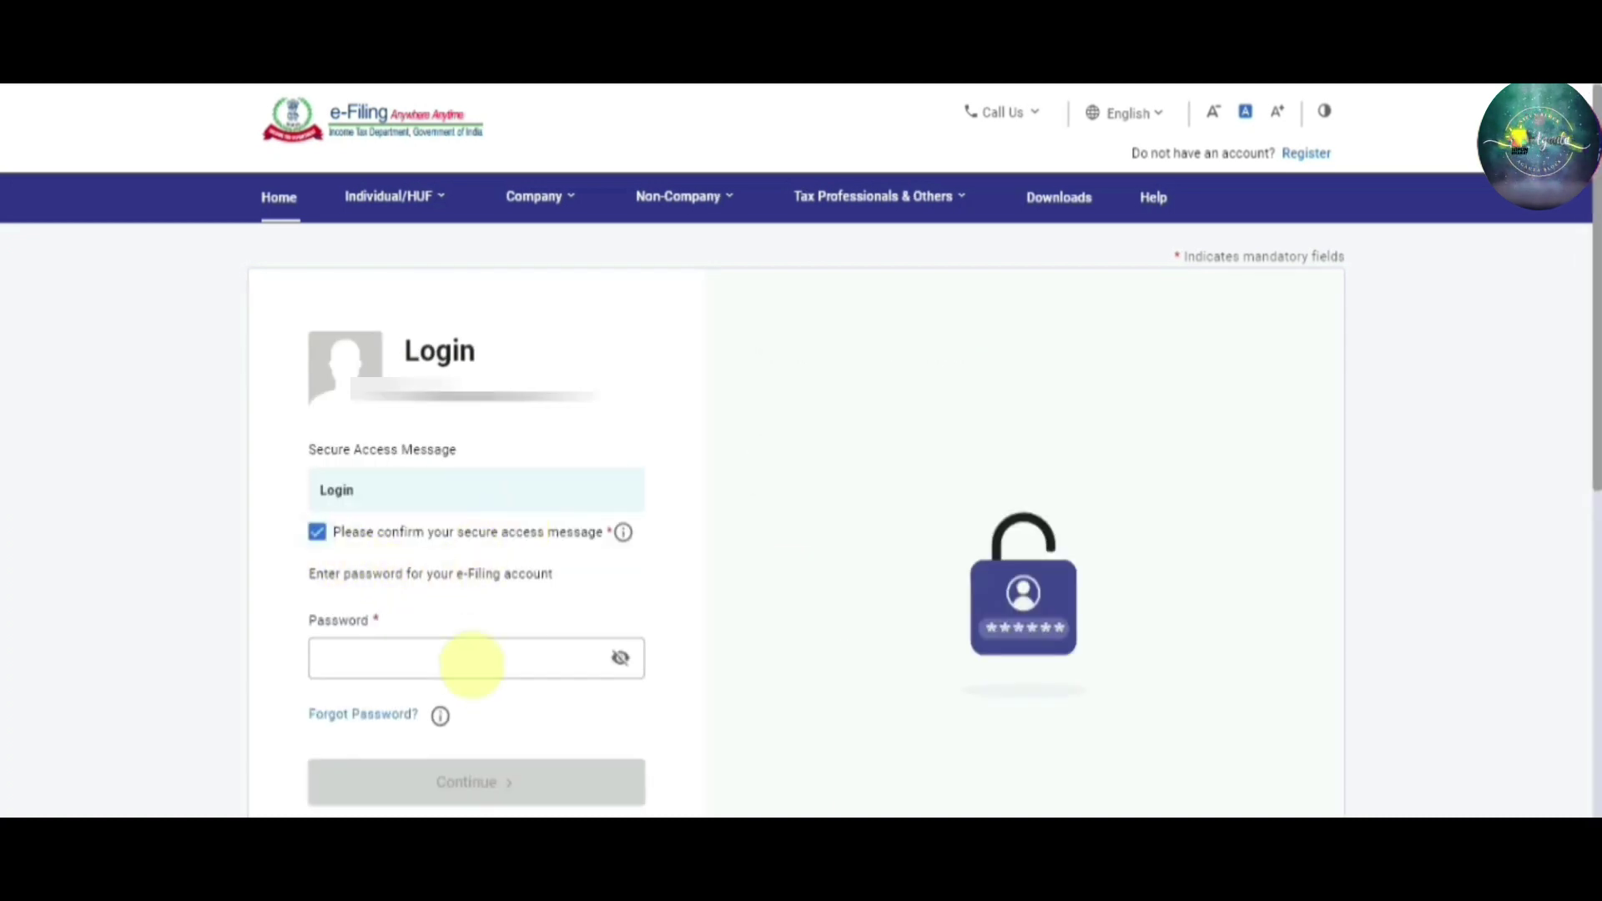
pyautogui.click(469, 661)
pyautogui.write('abcdef')
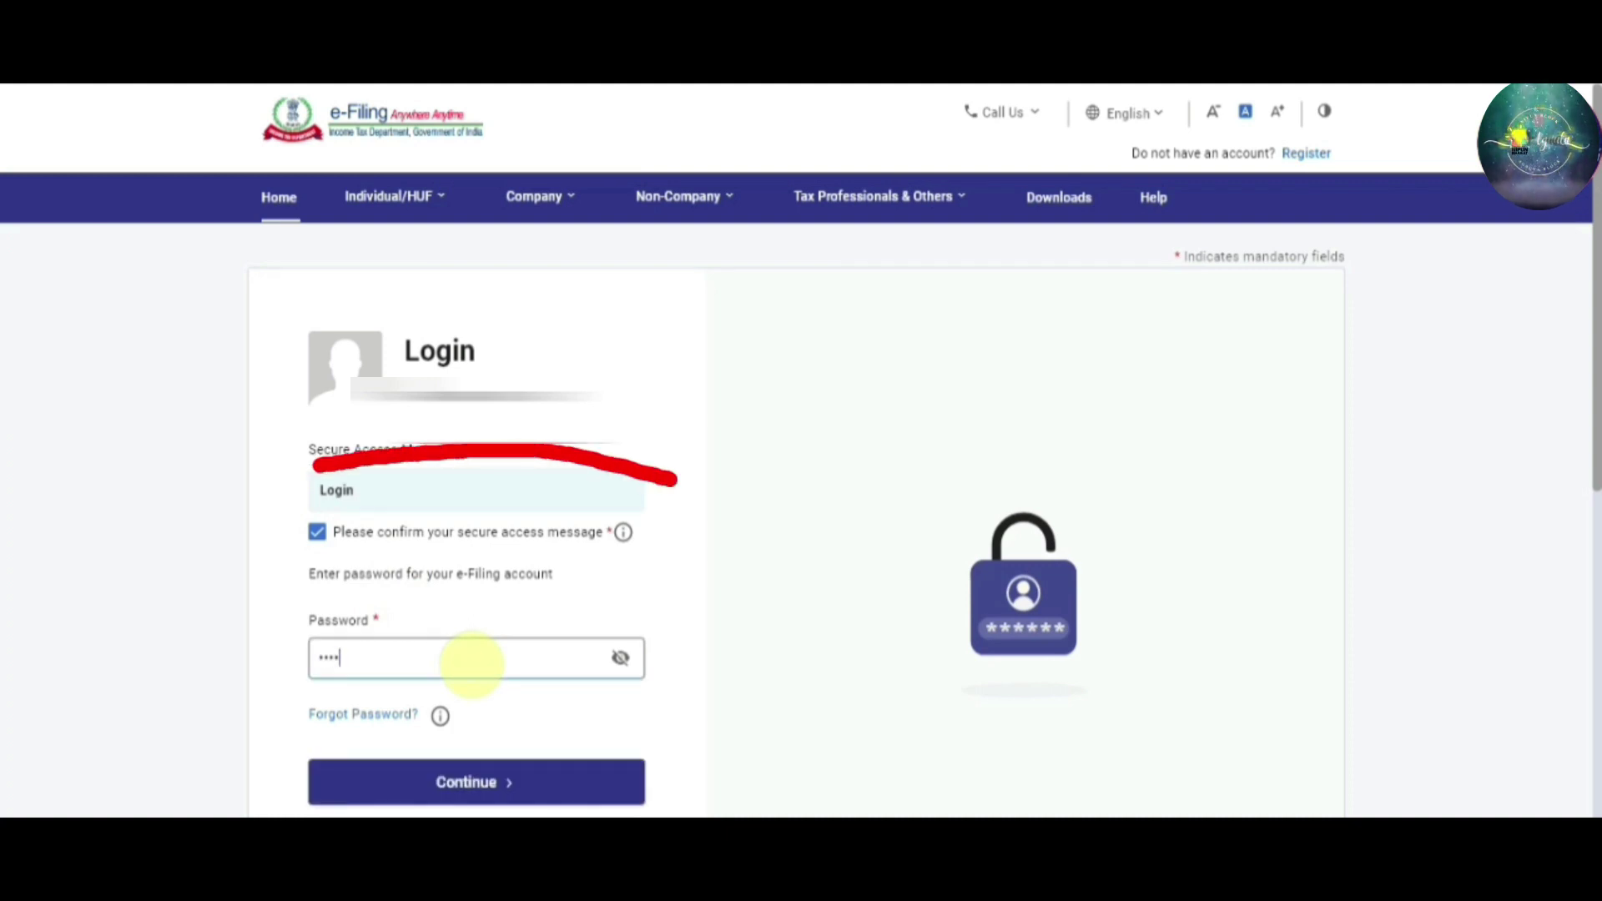
pyautogui.write('ghij')
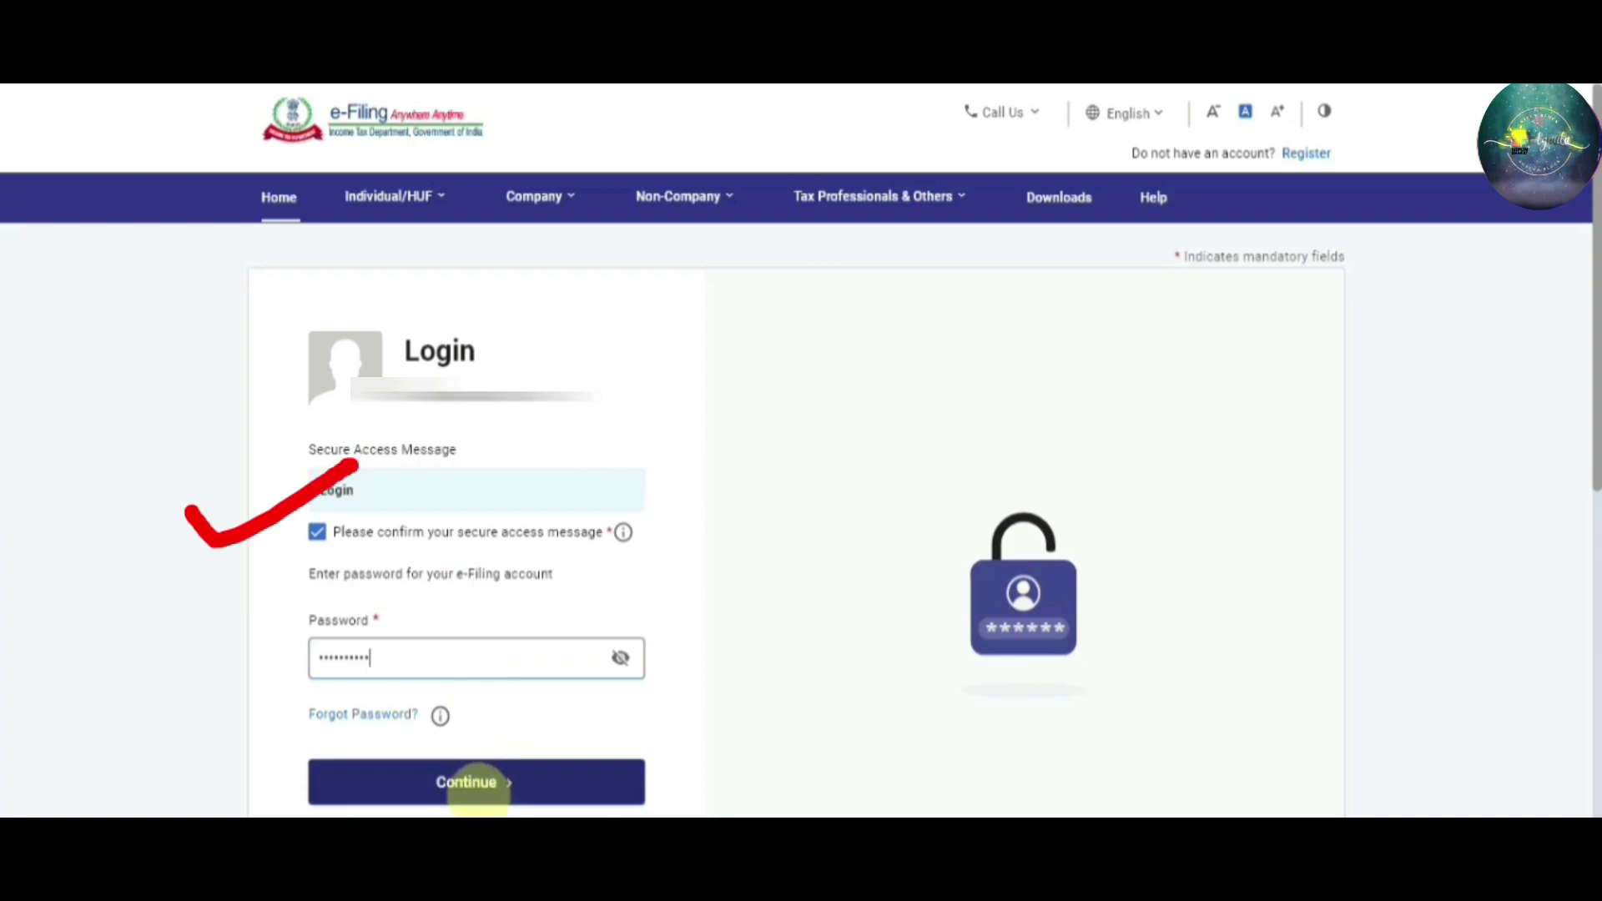
pyautogui.click(475, 785)
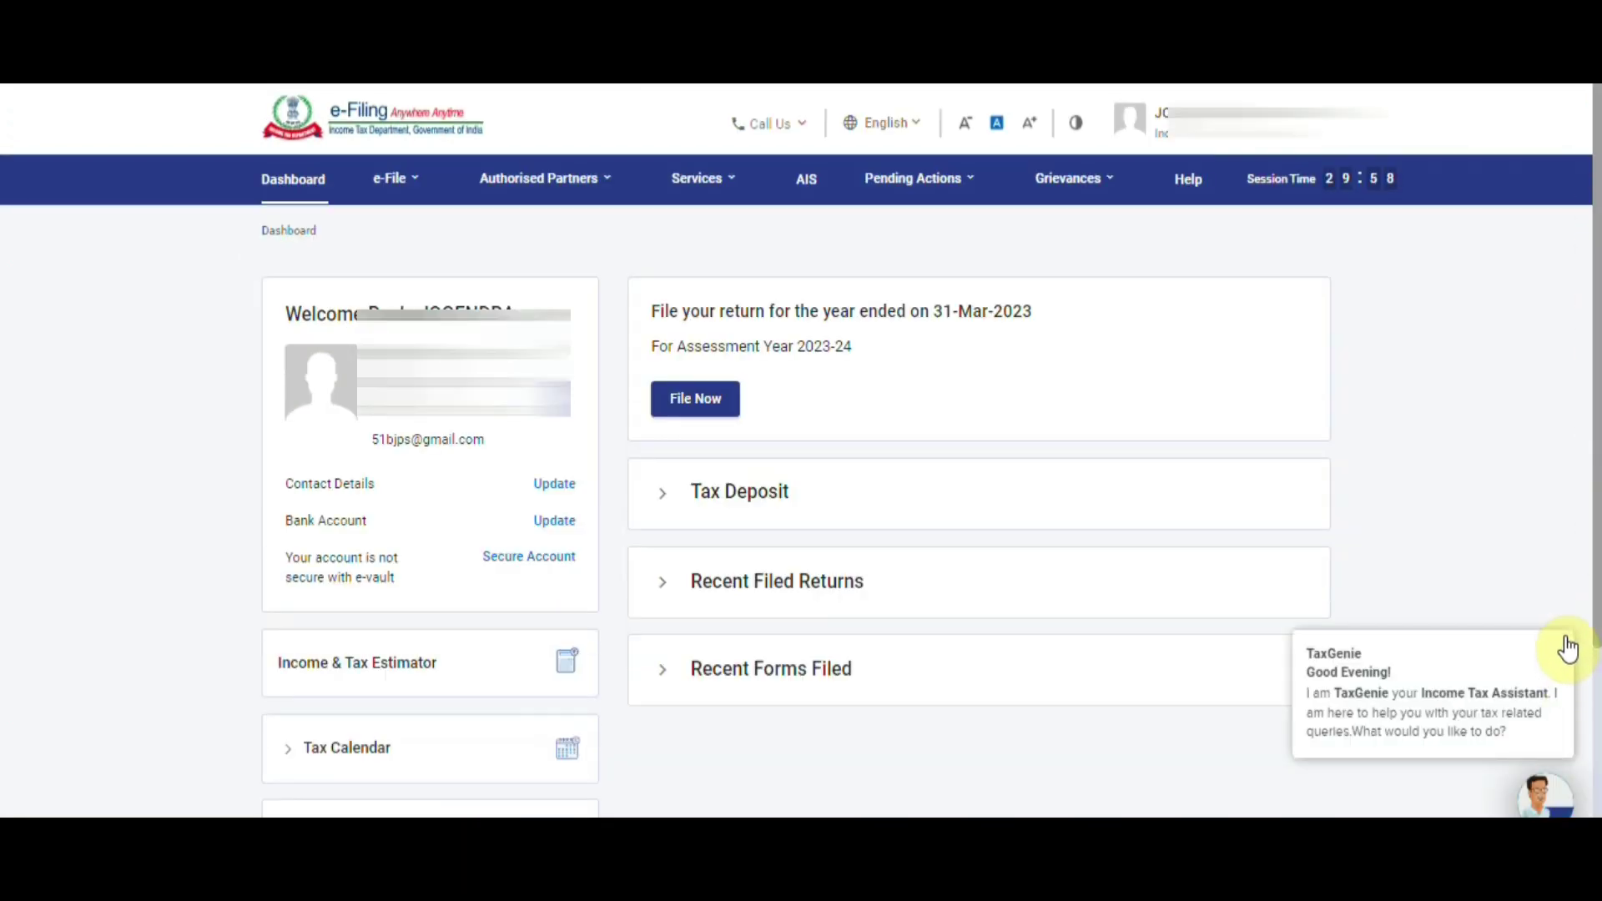
# Close the TaxGenie greeting and choose File Now to start the income tax return
pyautogui.click(1565, 642)
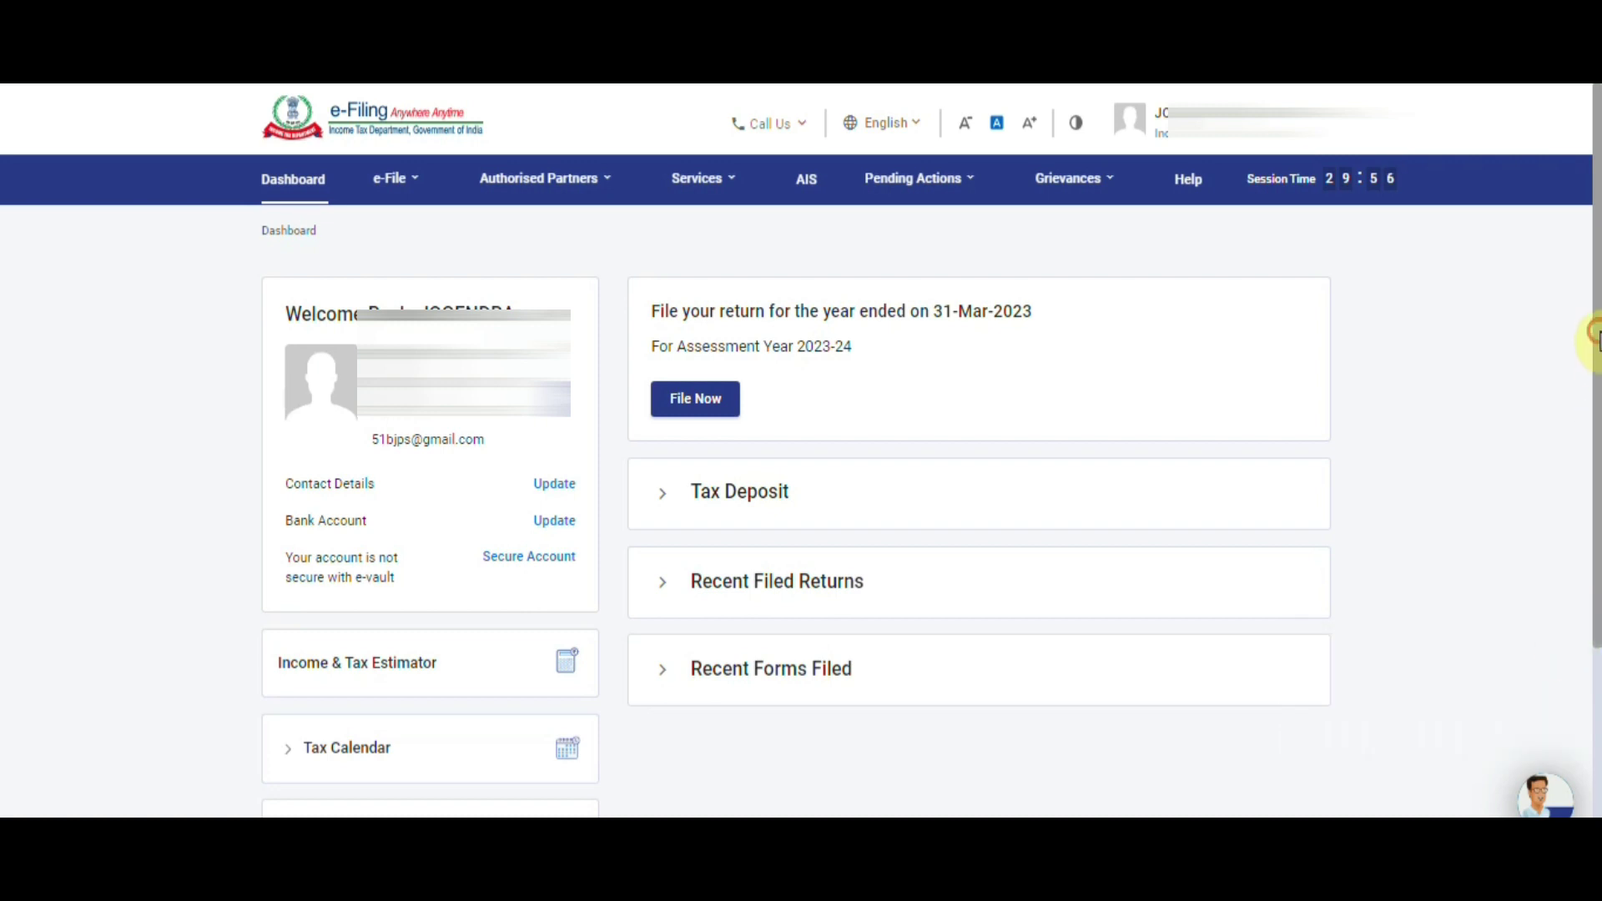
pyautogui.moveTo(1593, 342)
pyautogui.mouseDown()
pyautogui.moveTo(1584, 404)
pyautogui.moveTo(1589, 343)
pyautogui.mouseUp()
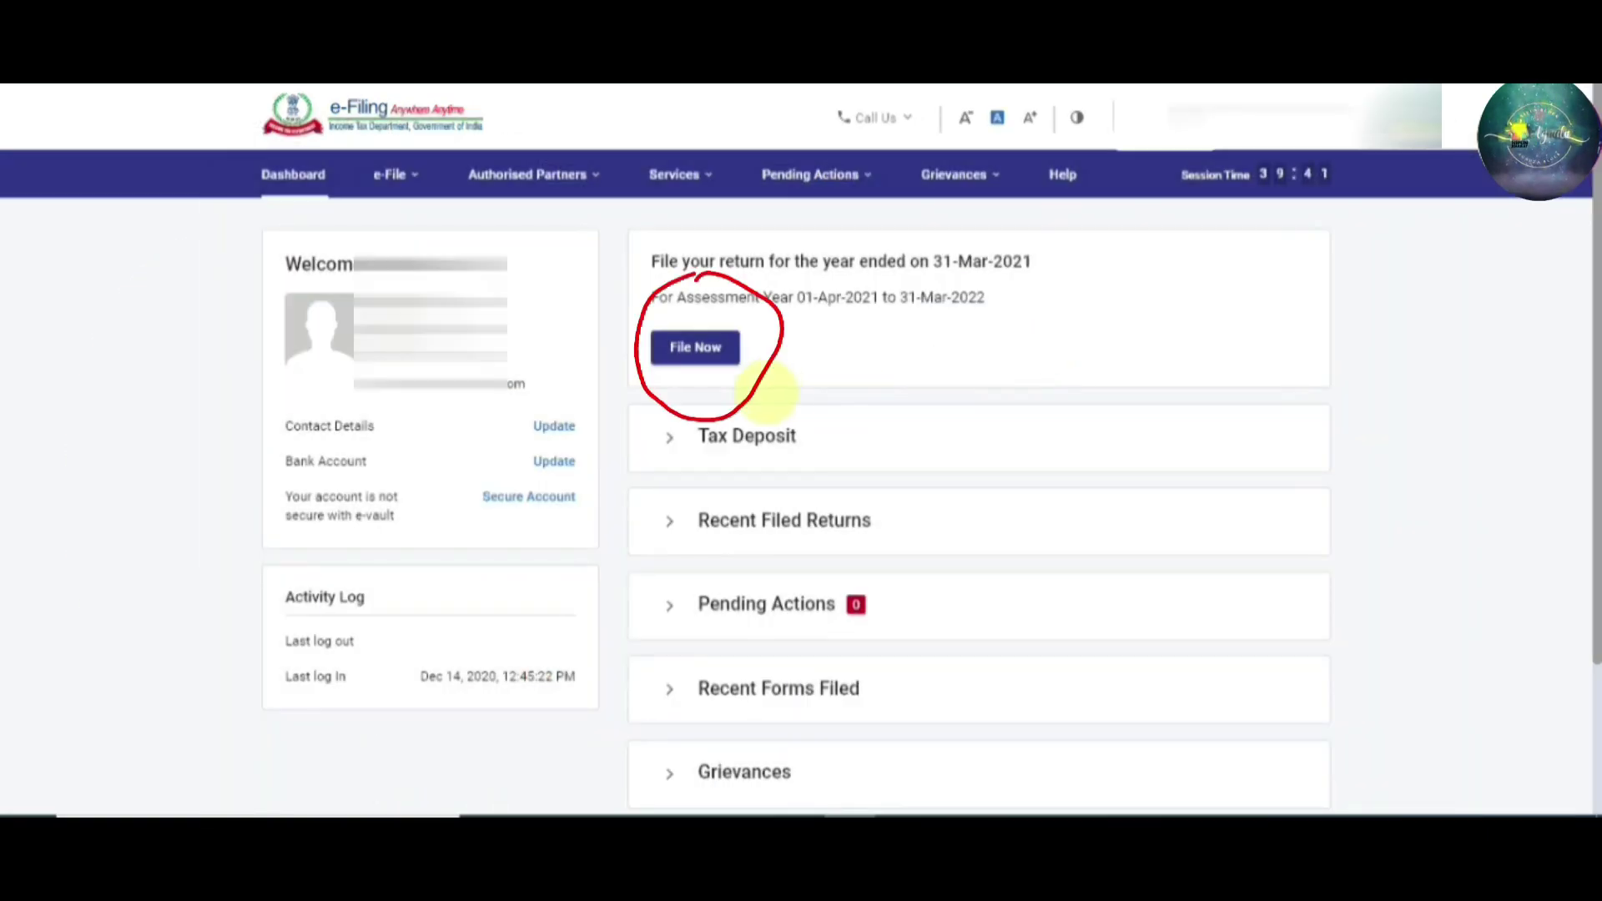
pyautogui.click(717, 361)
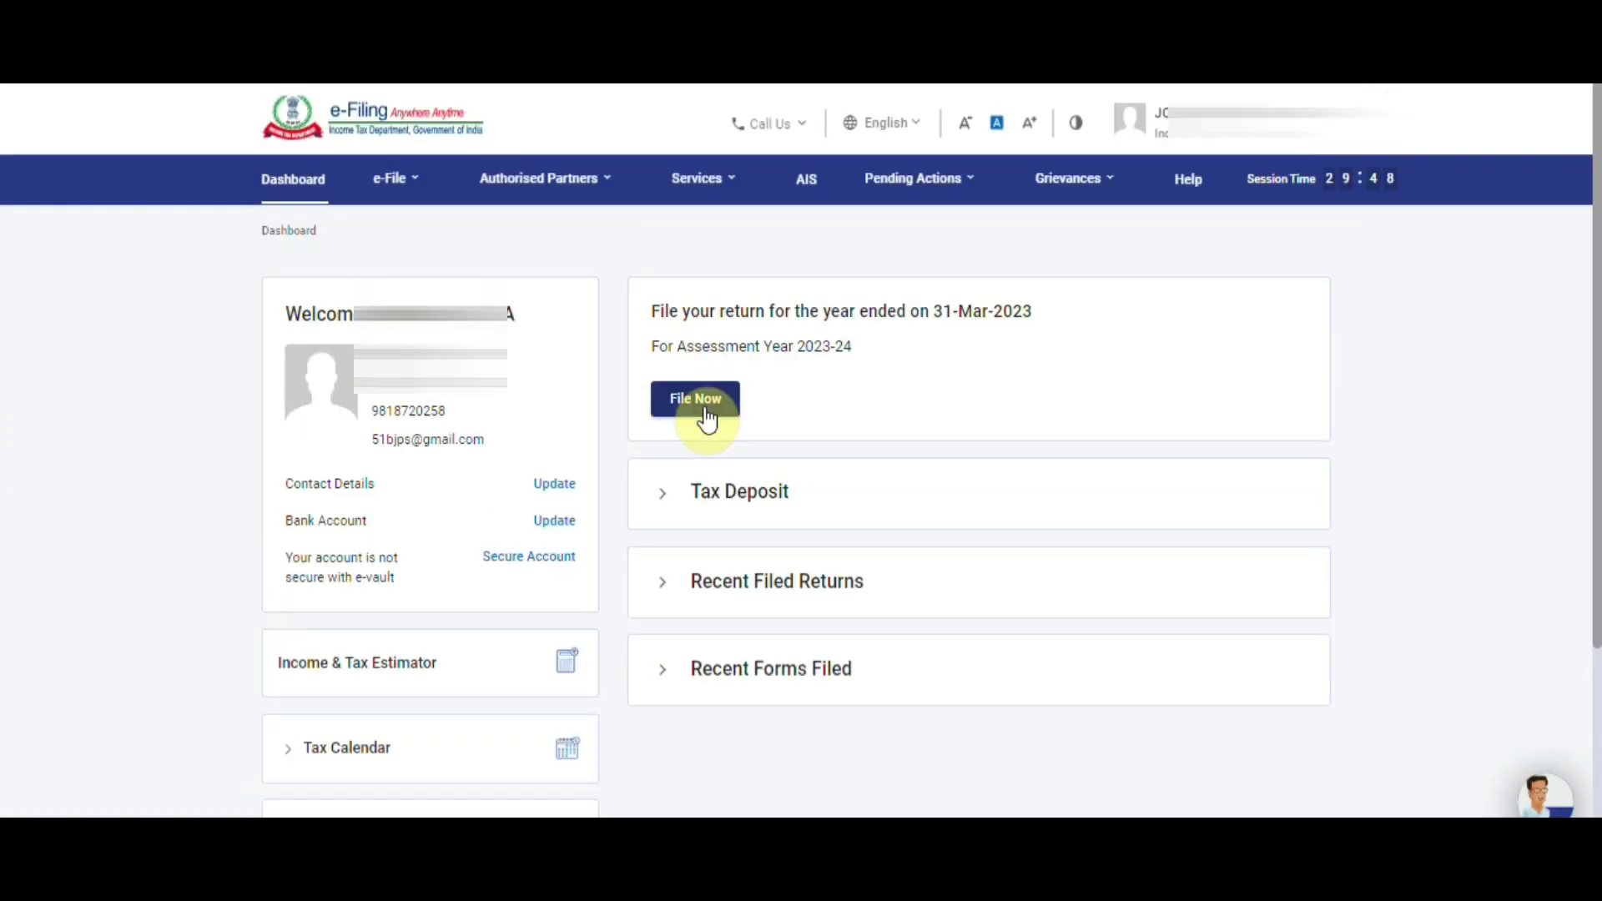
pyautogui.click(706, 408)
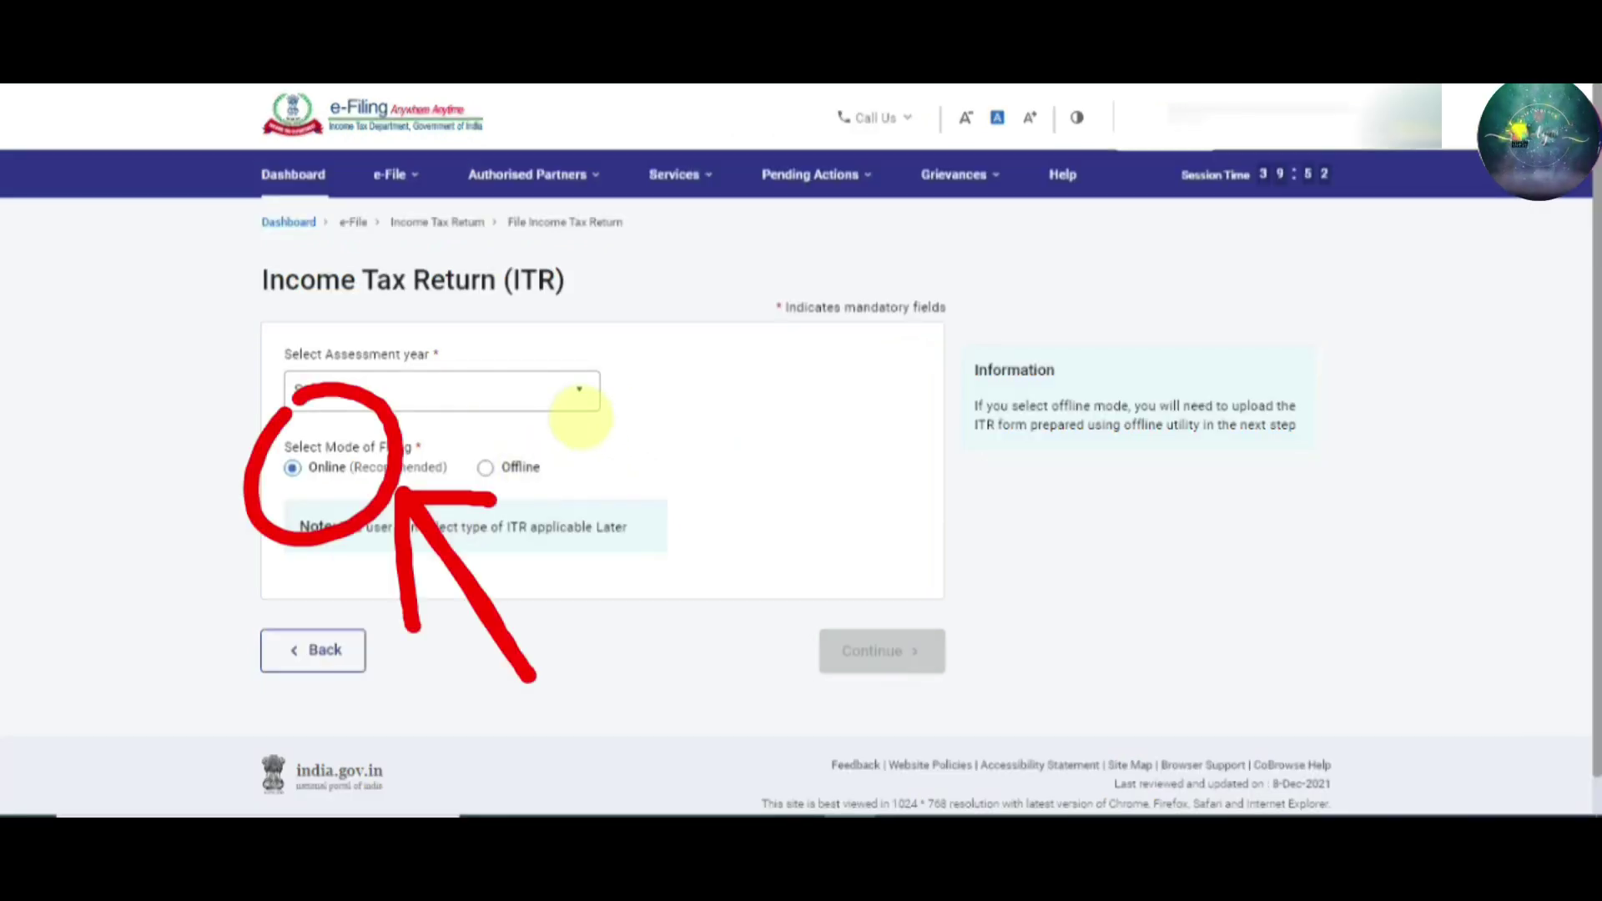
# Choose assessment year 2023-24 with Online (Recommended) filing mode and continue
pyautogui.click(590, 404)
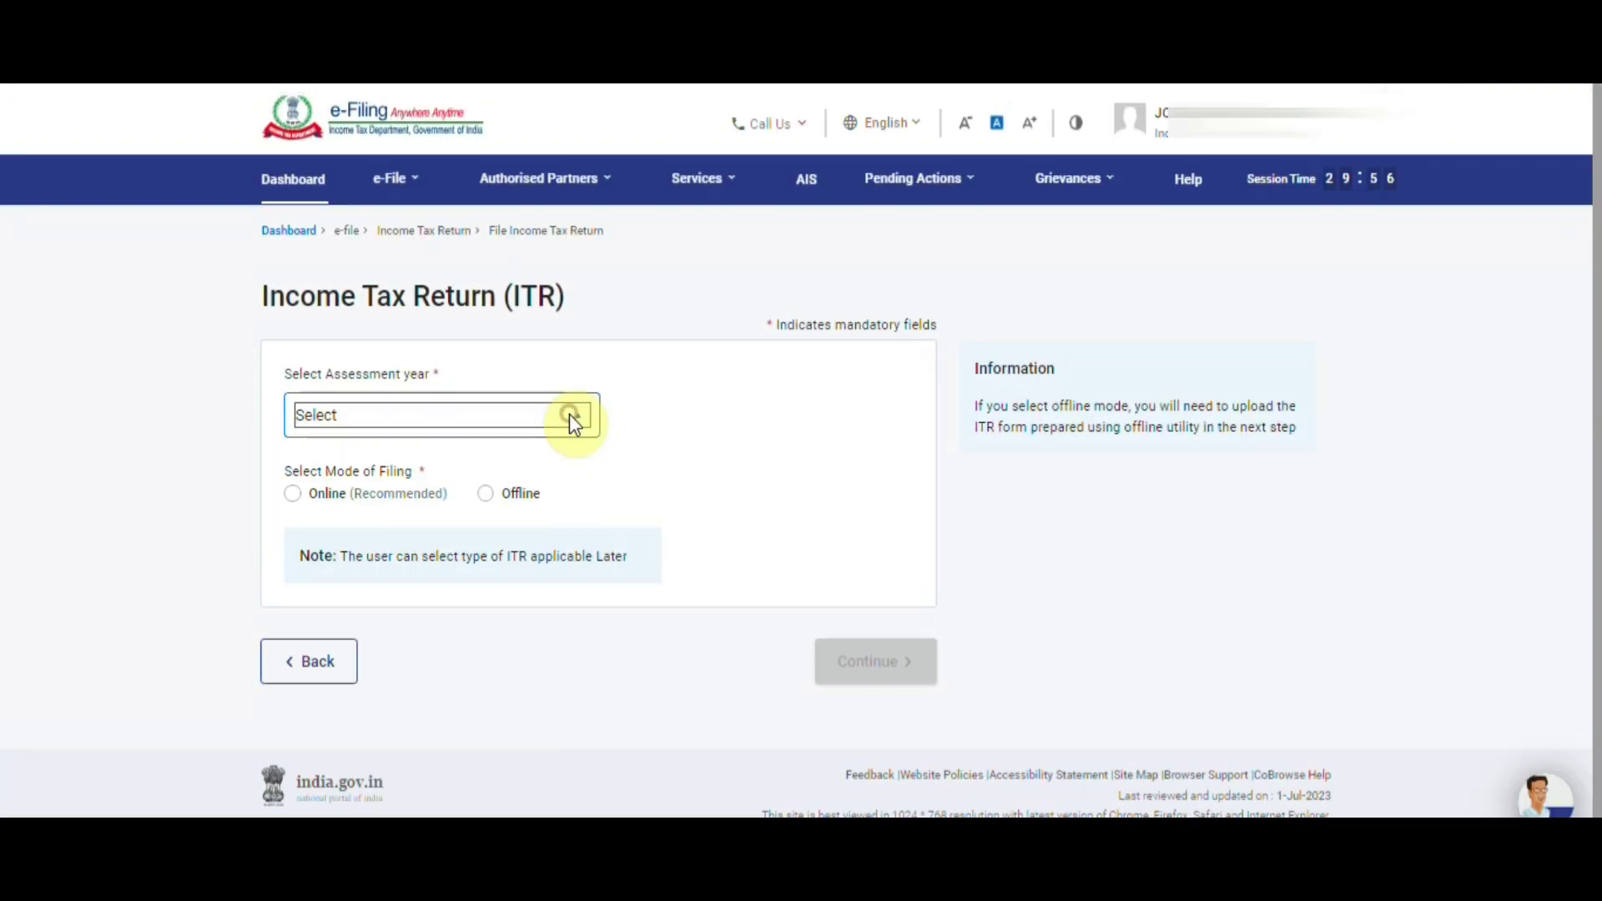
pyautogui.click(570, 414)
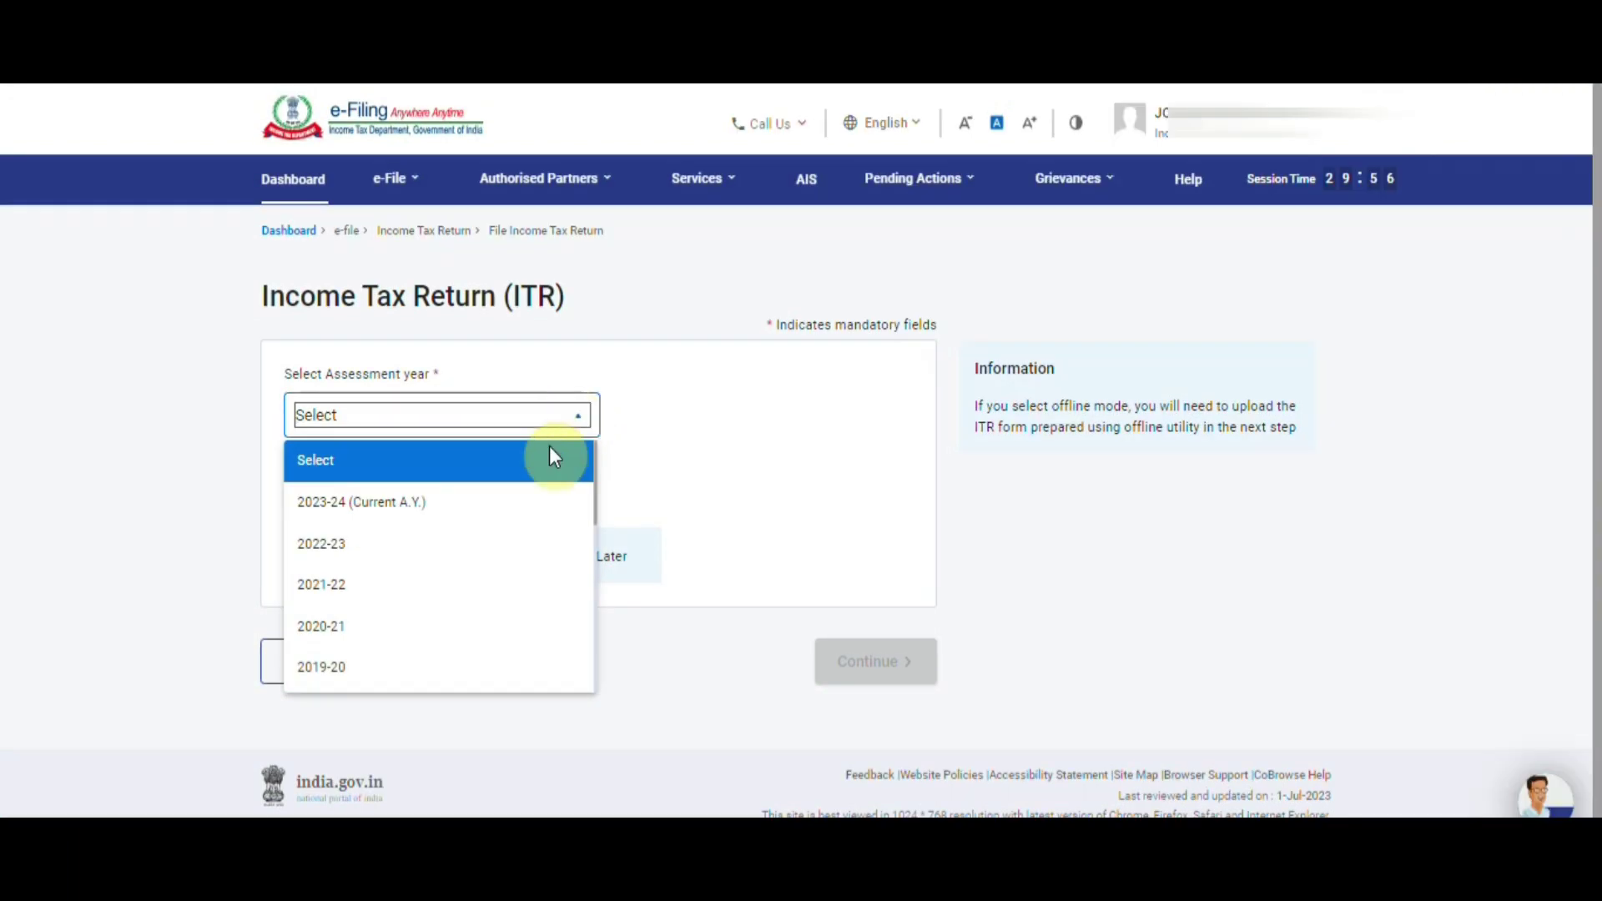
pyautogui.click(522, 505)
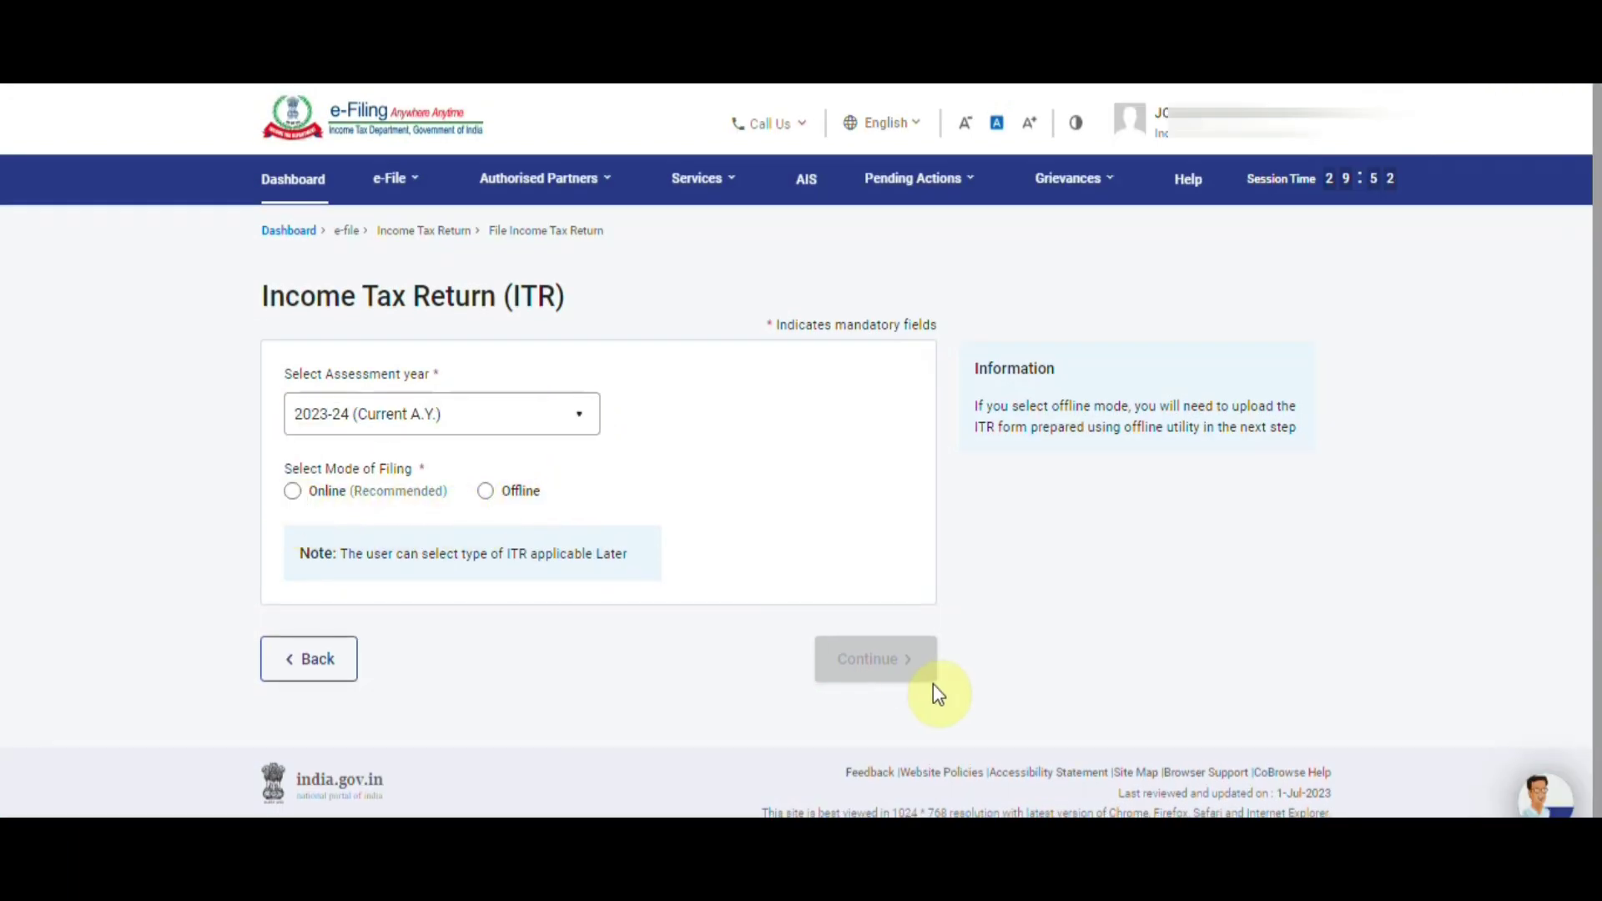
pyautogui.click(293, 492)
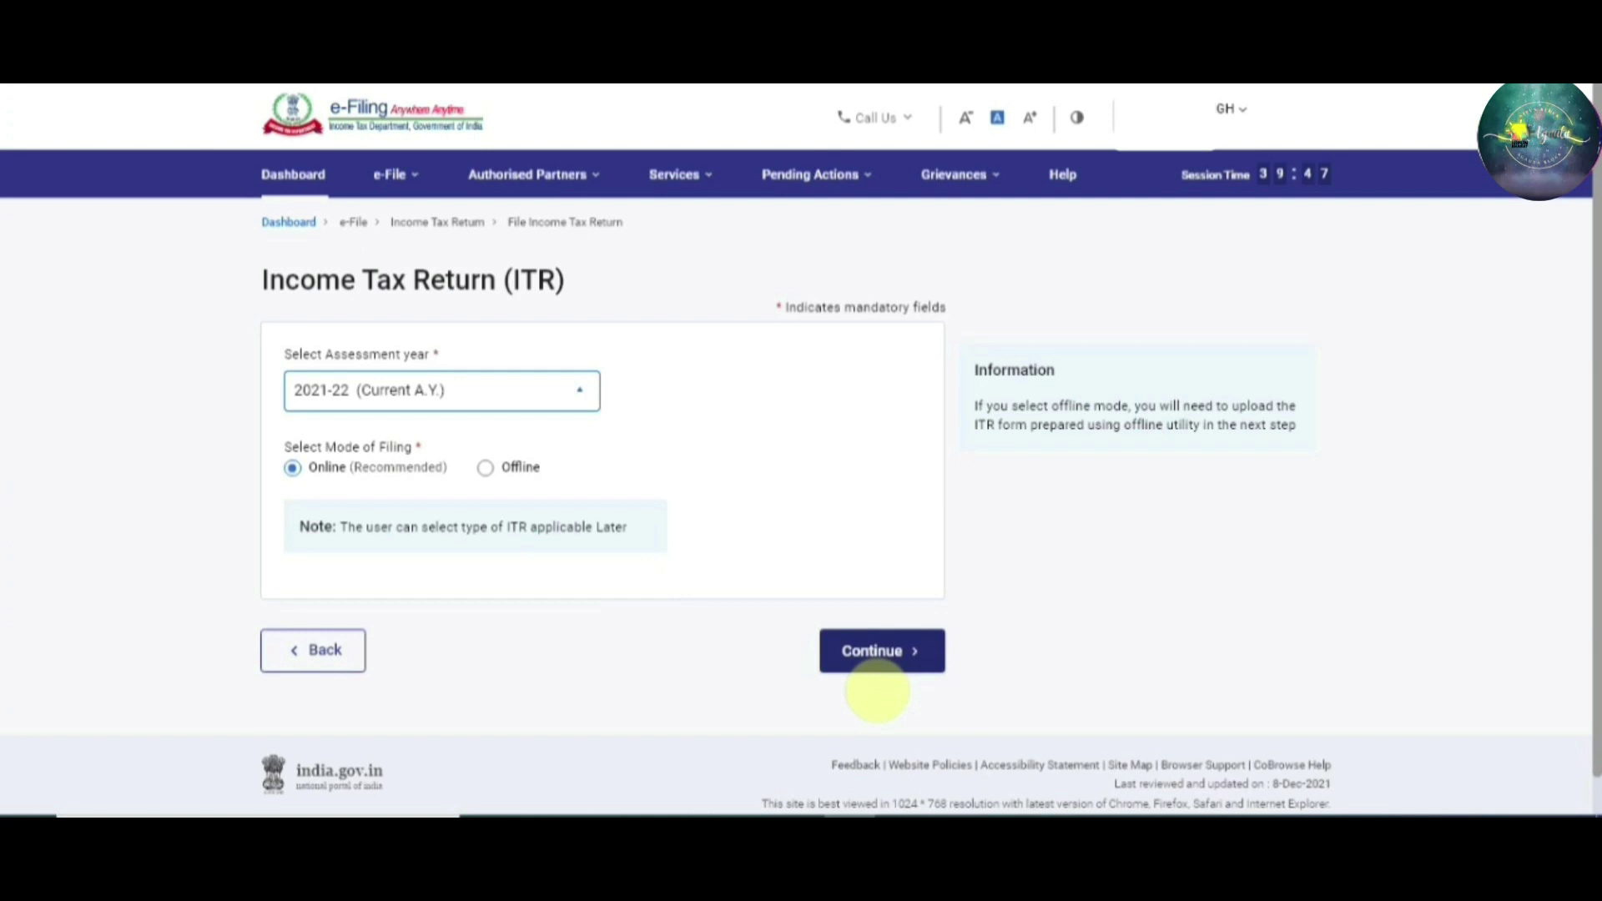
pyautogui.click(868, 650)
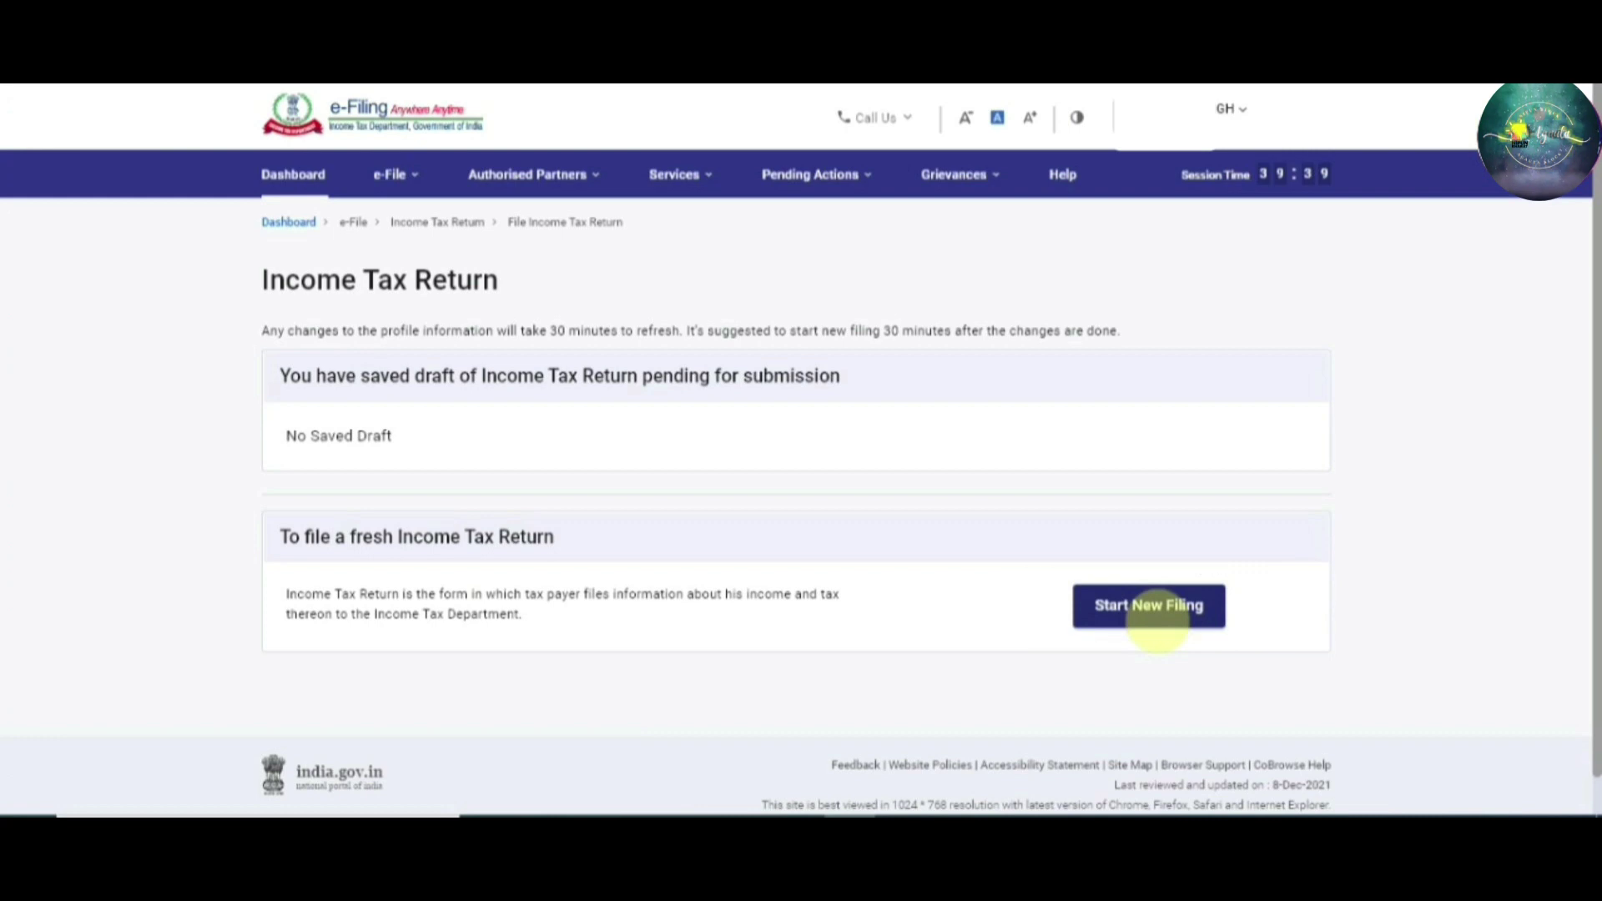
# Start a new filing and continue with Individual as the filing status
pyautogui.click(1158, 623)
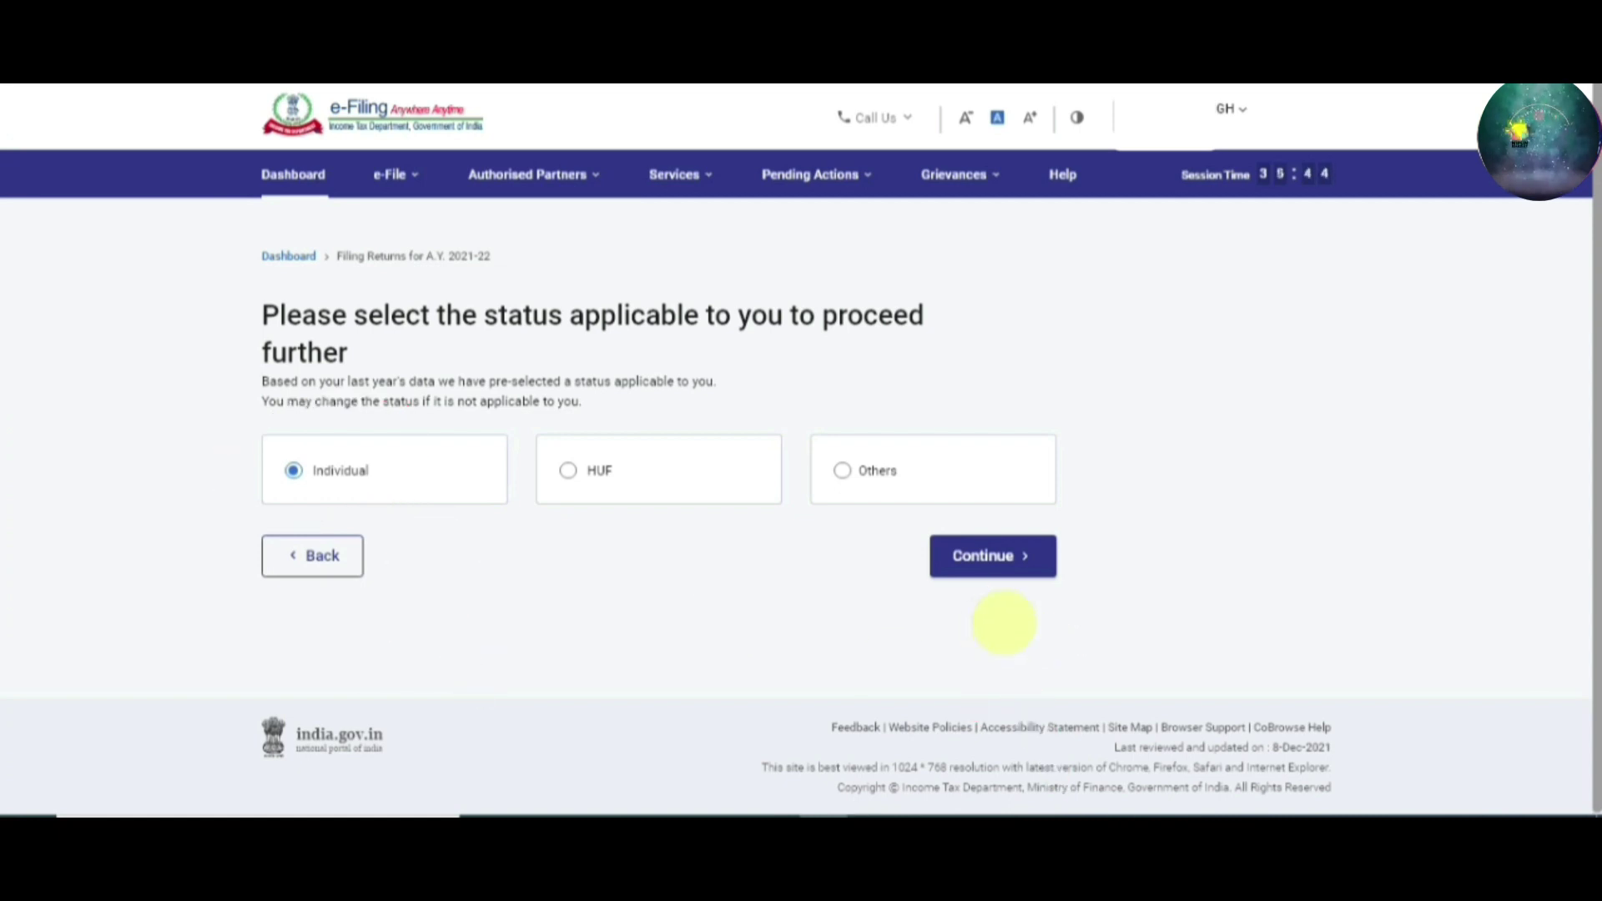
pyautogui.click(993, 557)
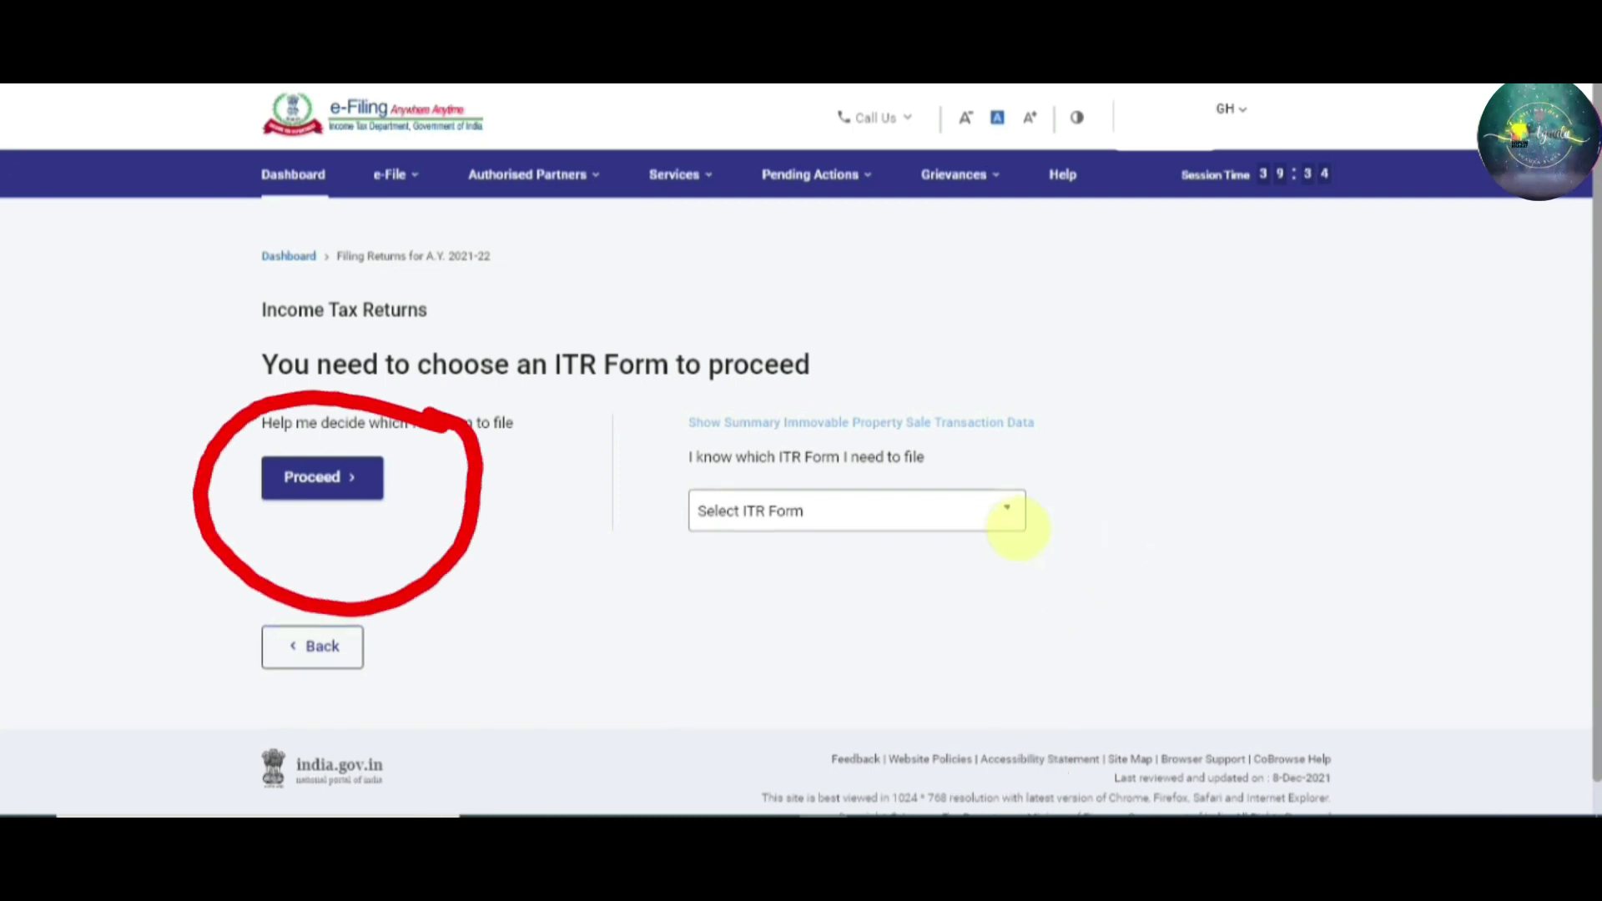
# Select ITR - 1 from the form list and proceed with ITR 1
pyautogui.click(1006, 509)
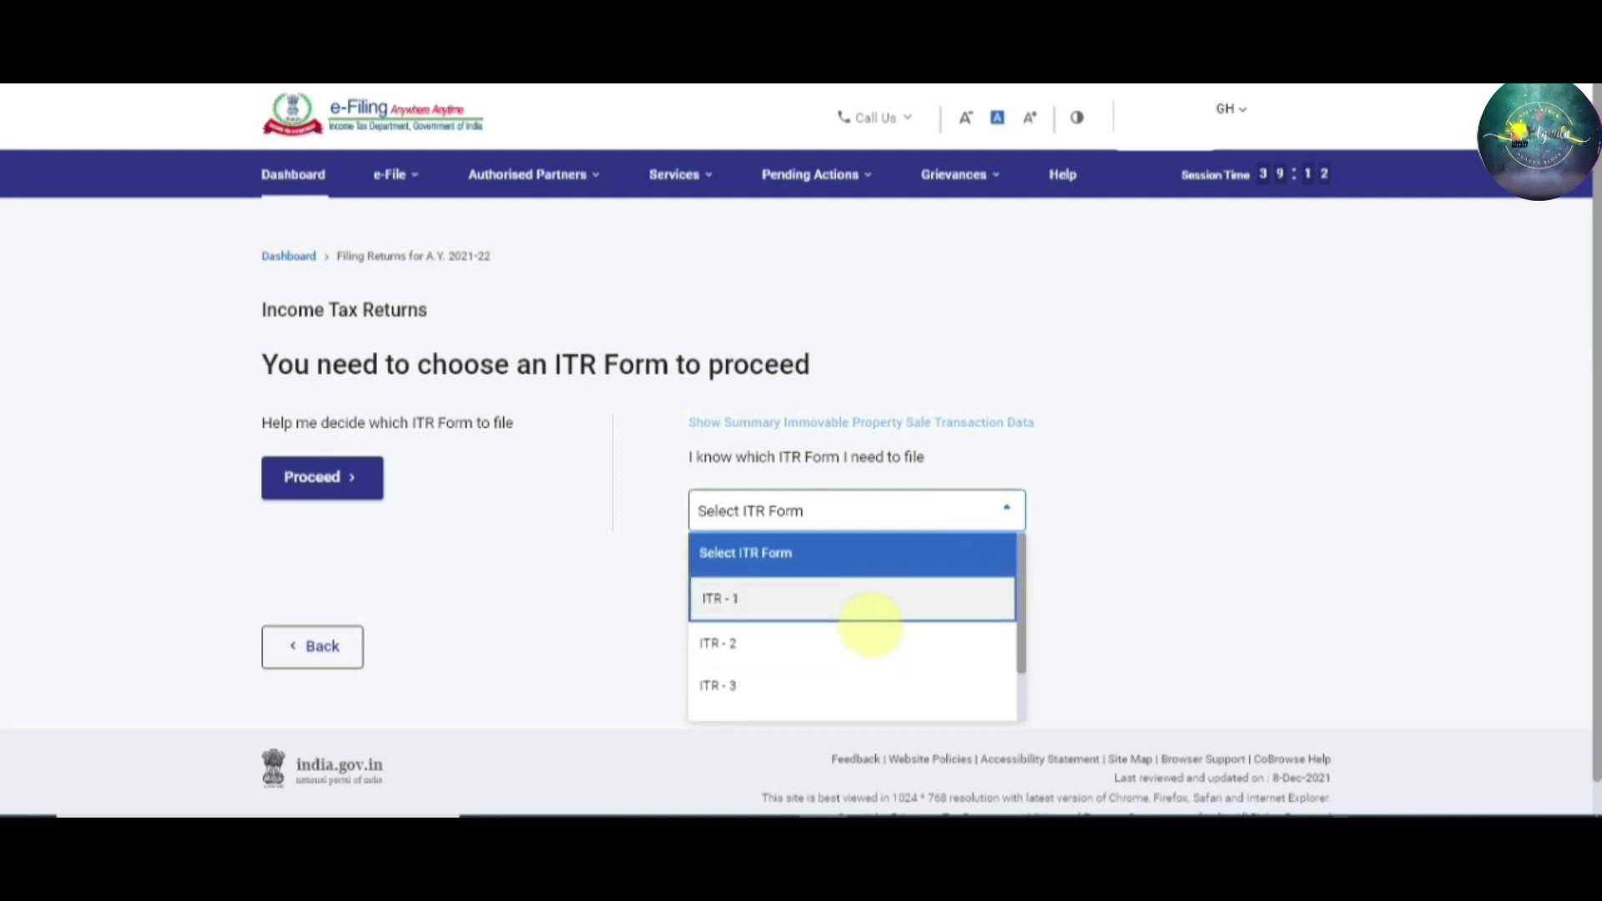
pyautogui.click(871, 616)
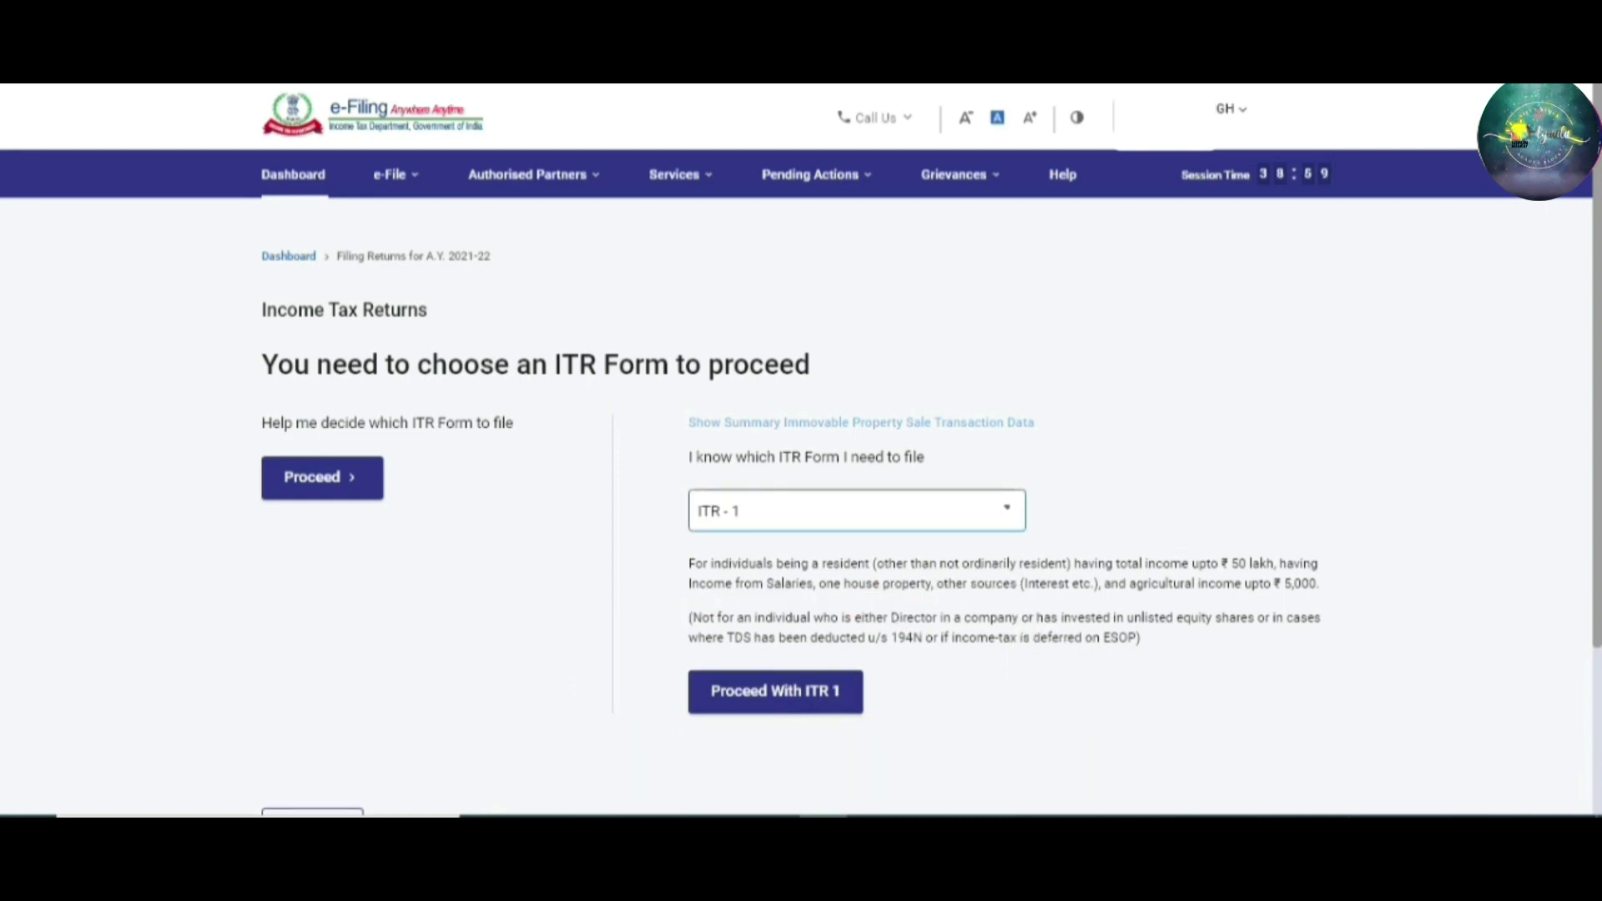
pyautogui.click(775, 692)
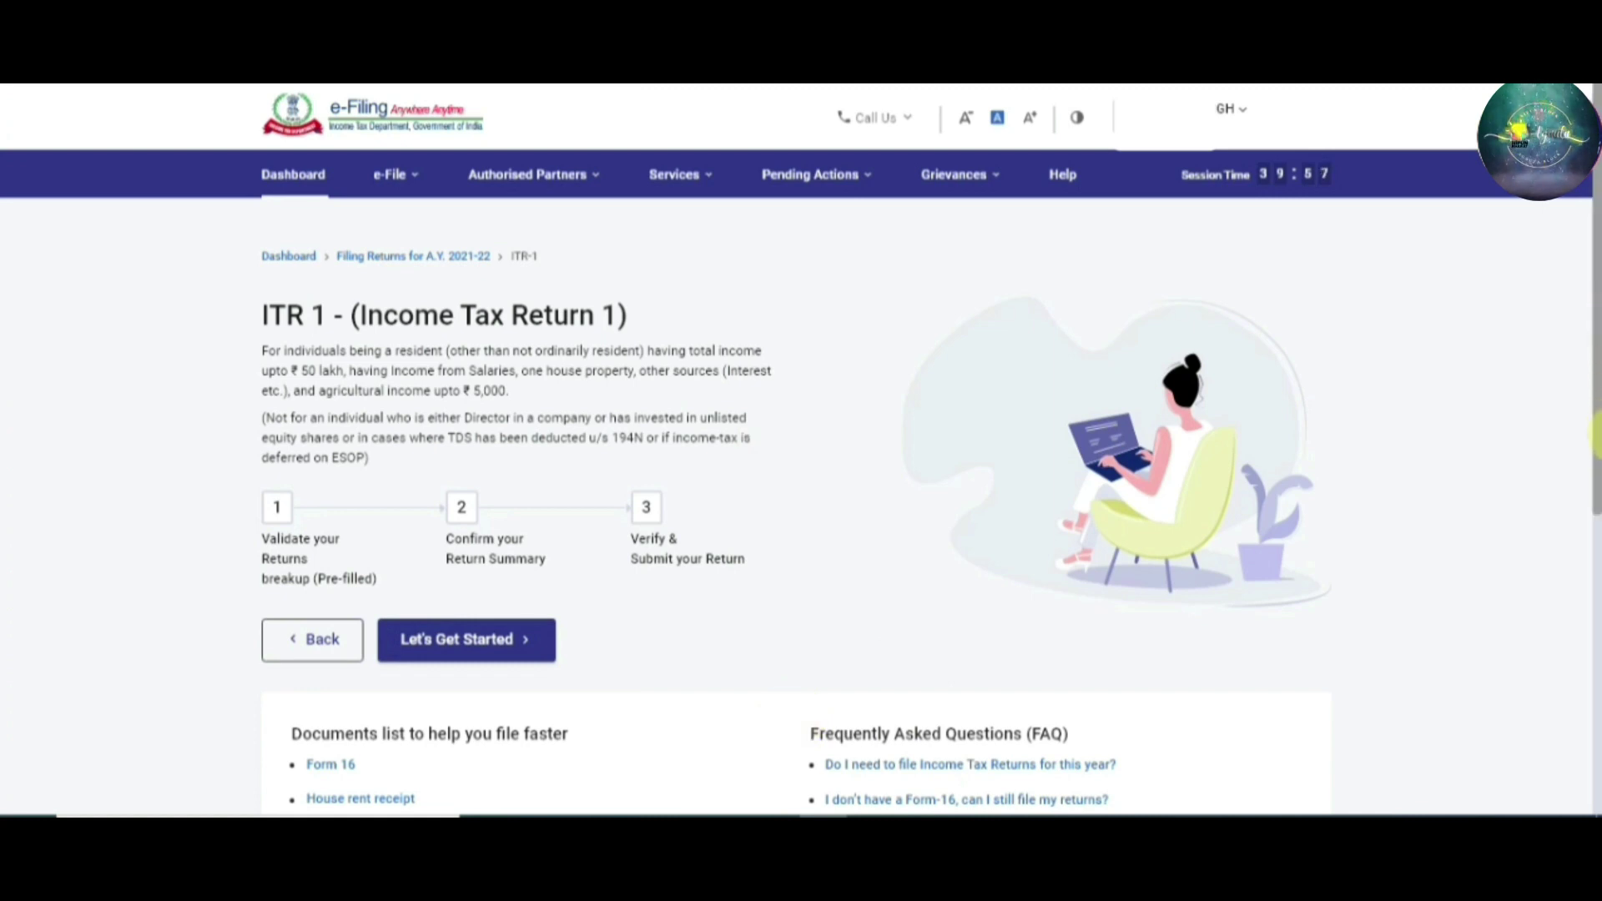
# Begin the ITR 1 filing steps with Let's Get Started
pyautogui.scroll(-3, 1595, 463)
pyautogui.moveTo(1596, 450); pyautogui.dragTo(1595, 409)
pyautogui.click(469, 490)
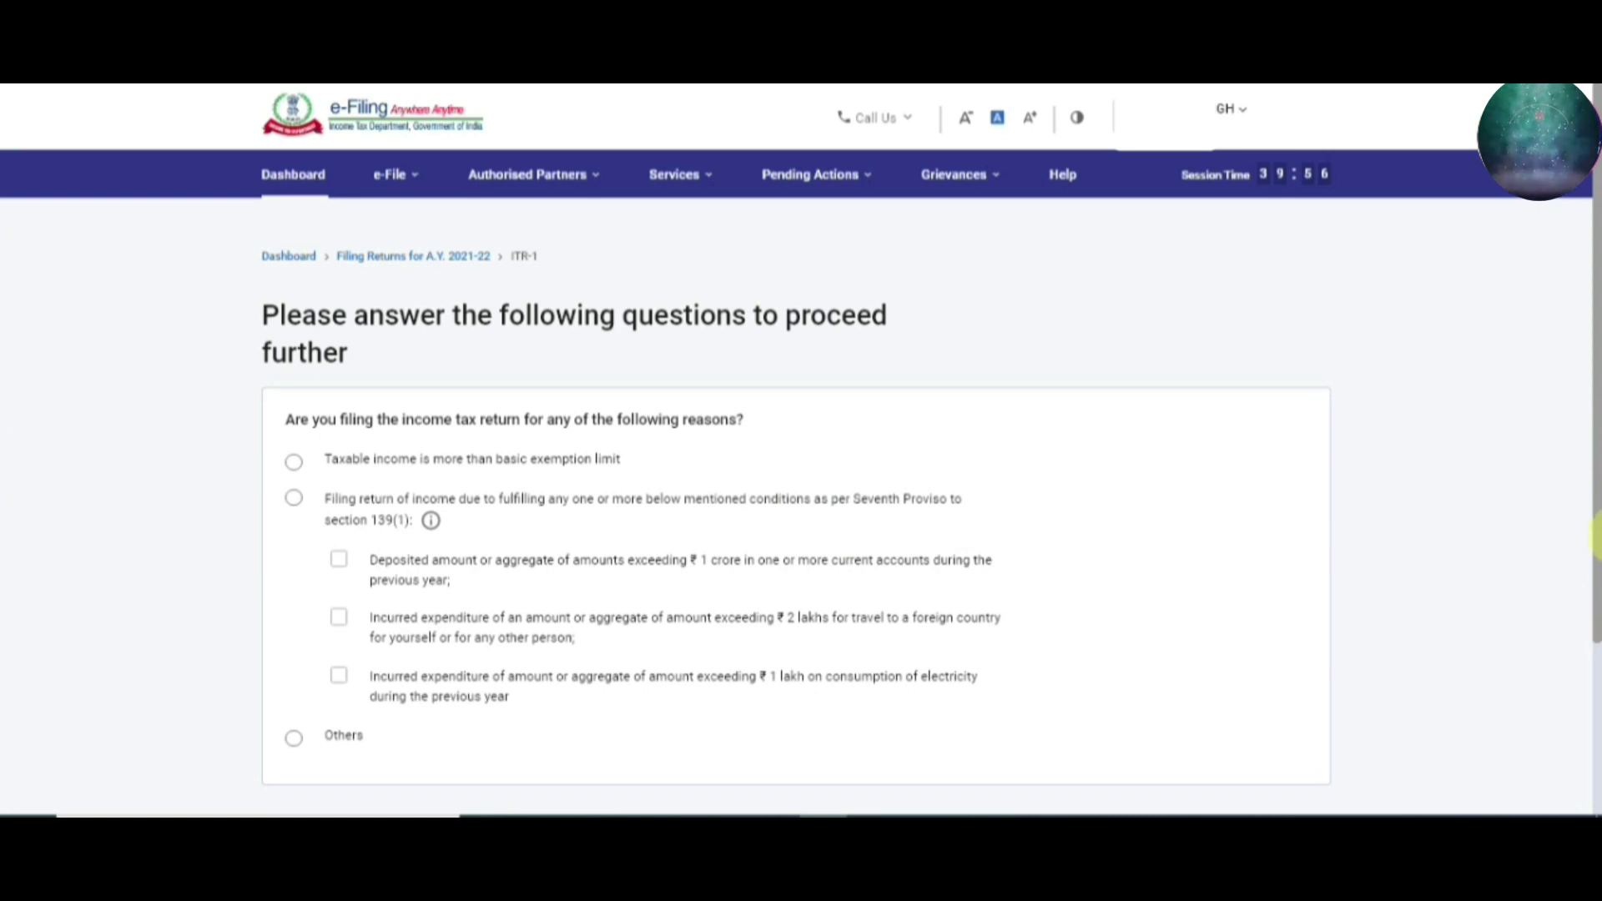
# Declare taxable income above the basic exemption limit and continue to the pre-filled return
pyautogui.scroll(-3, 1593, 513)
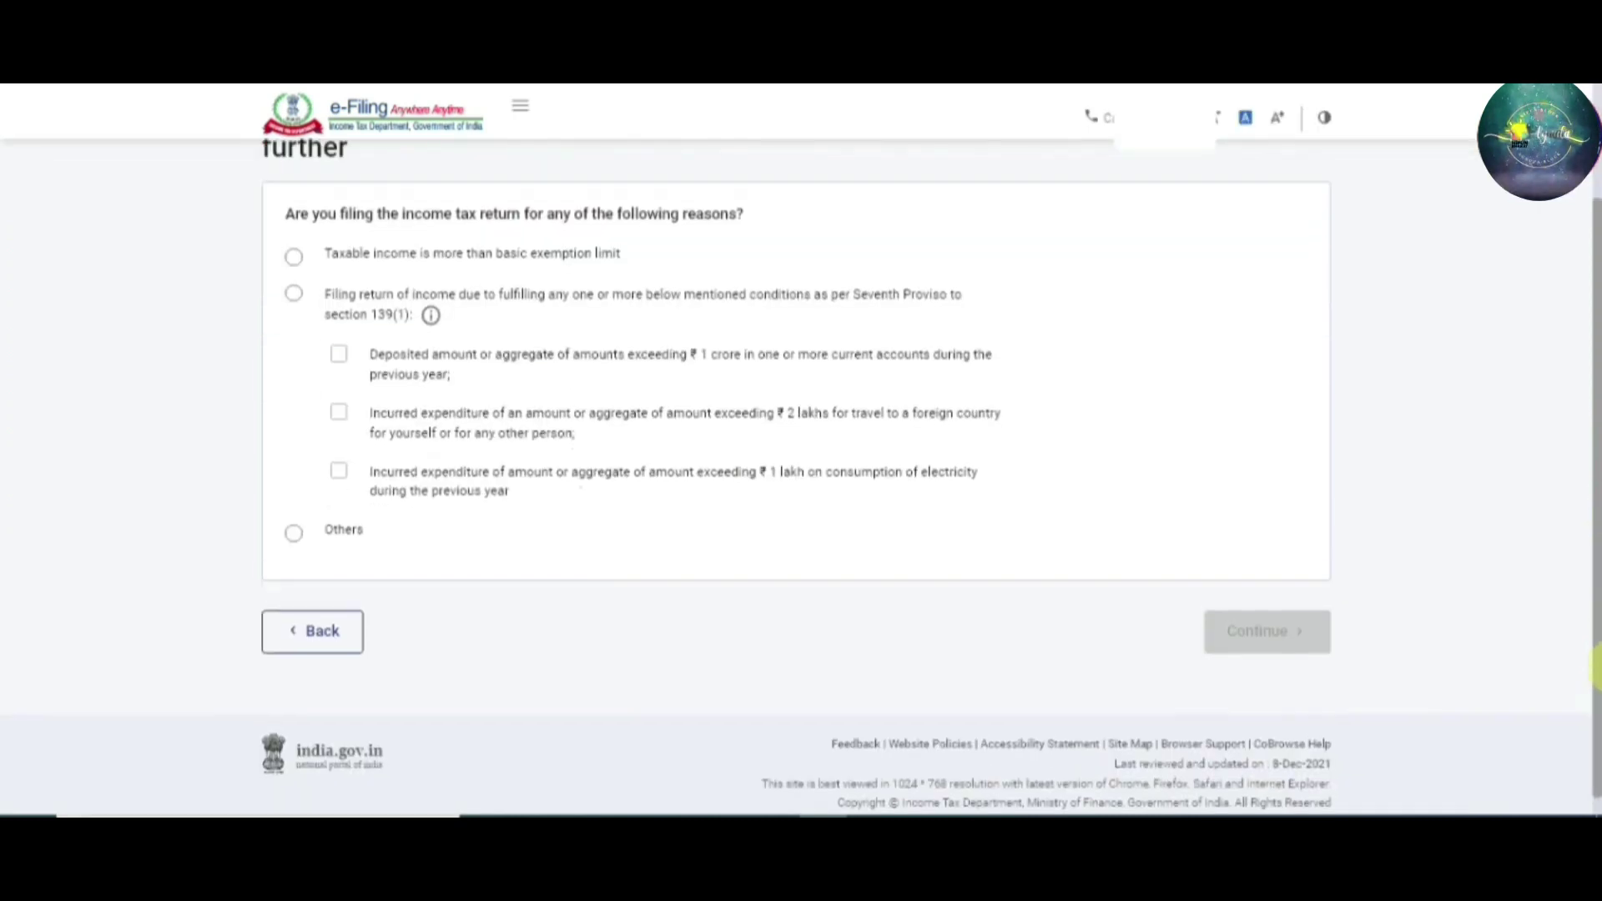
pyautogui.moveTo(1593, 613); pyautogui.dragTo(1594, 584)
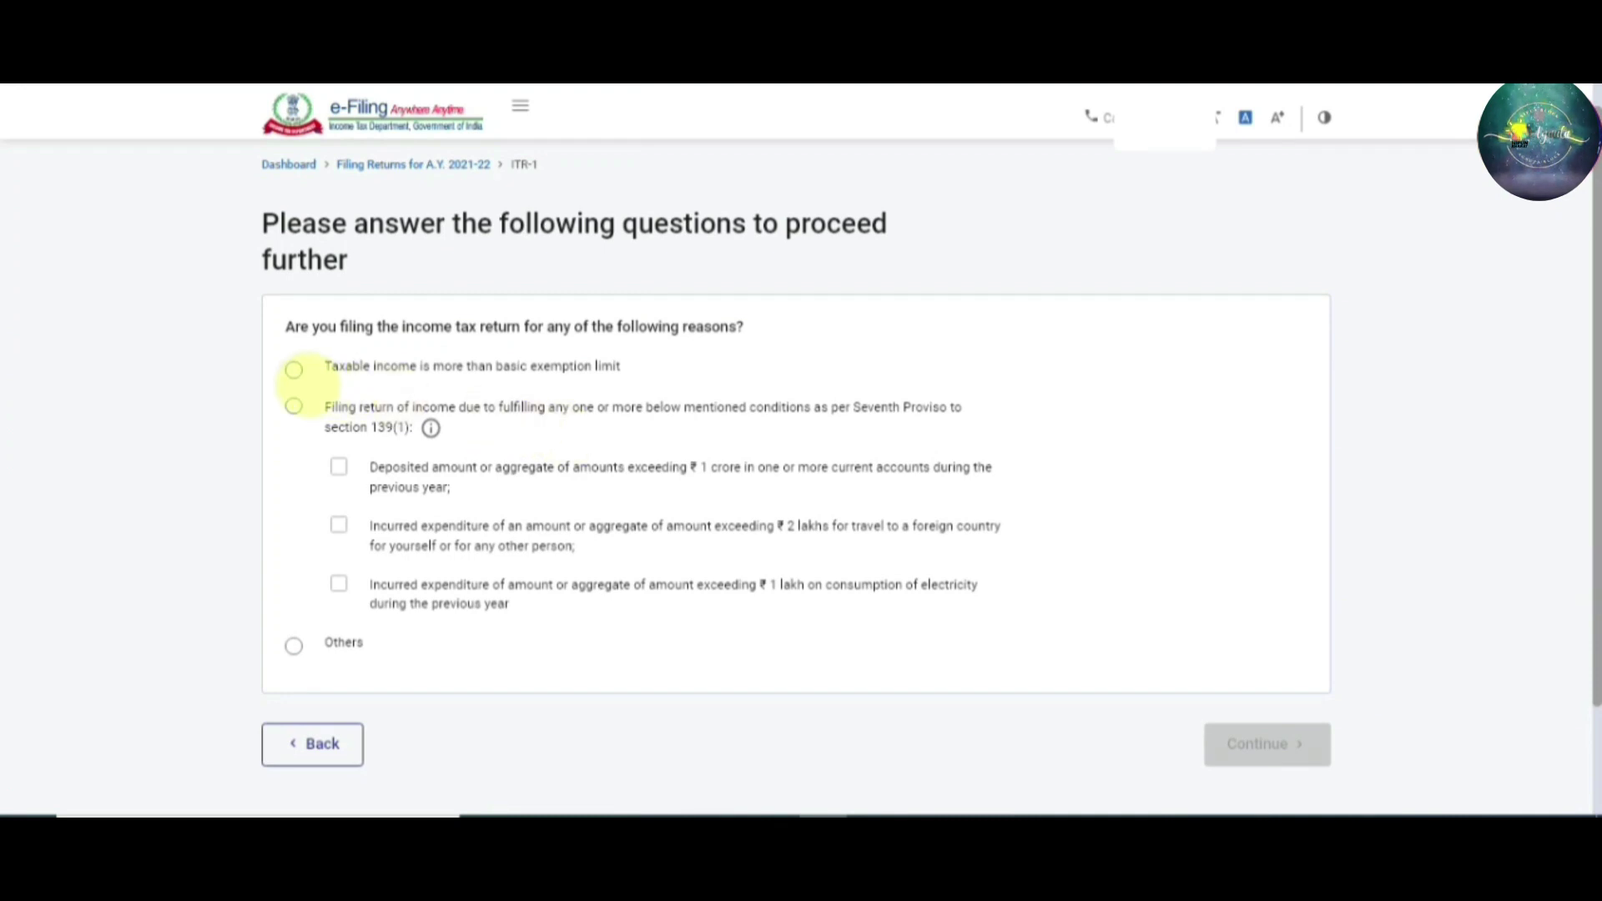
pyautogui.click(294, 366)
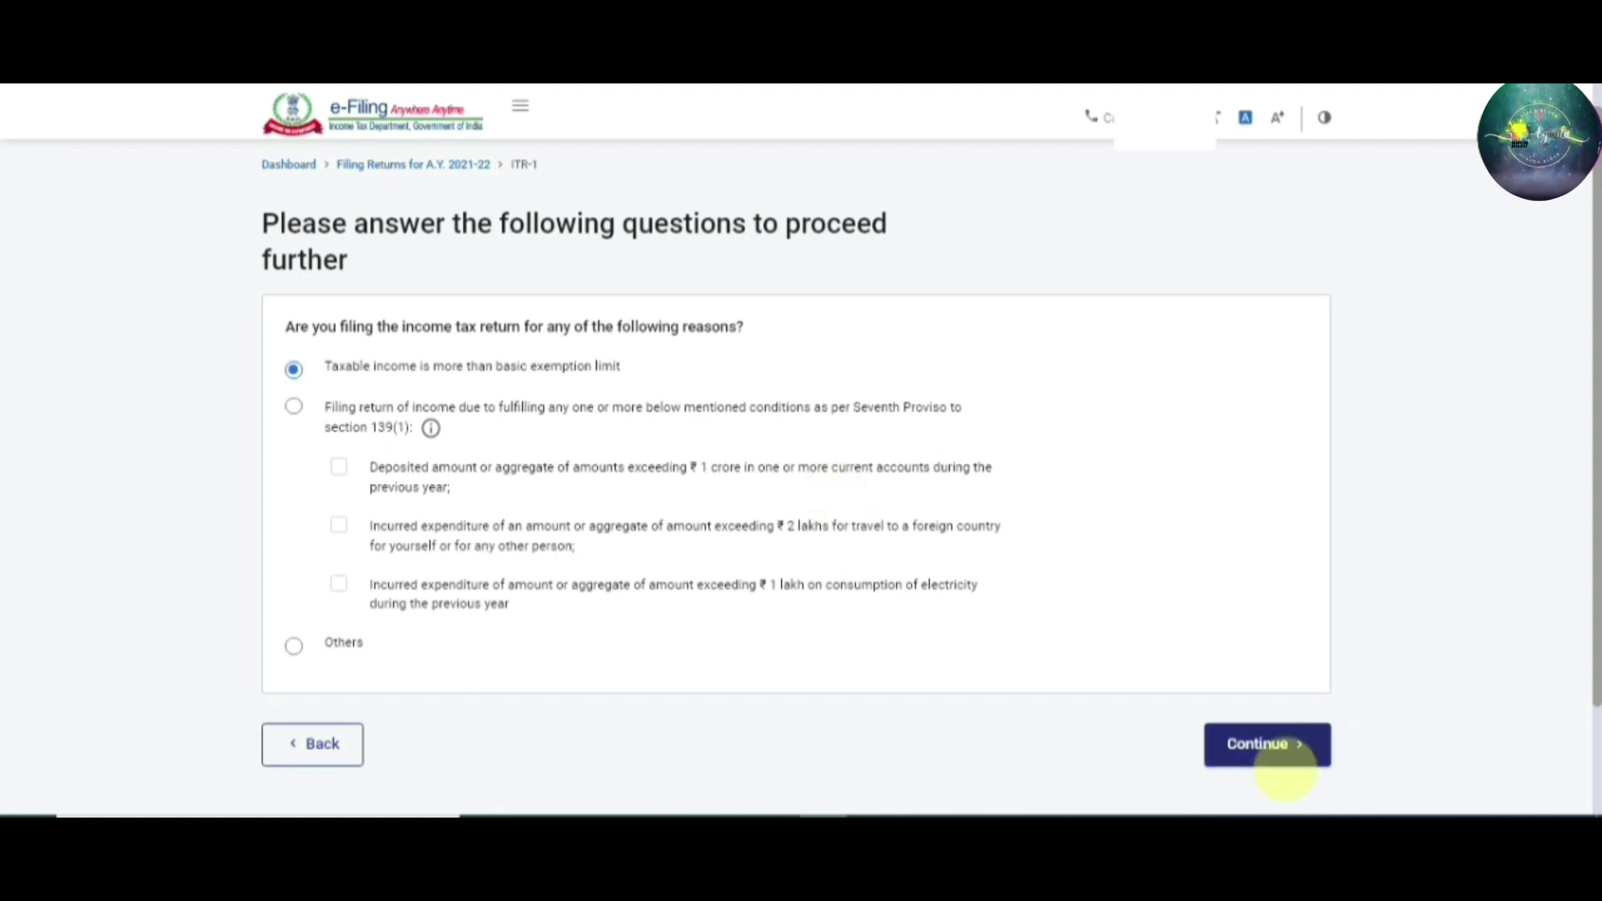
pyautogui.click(1266, 772)
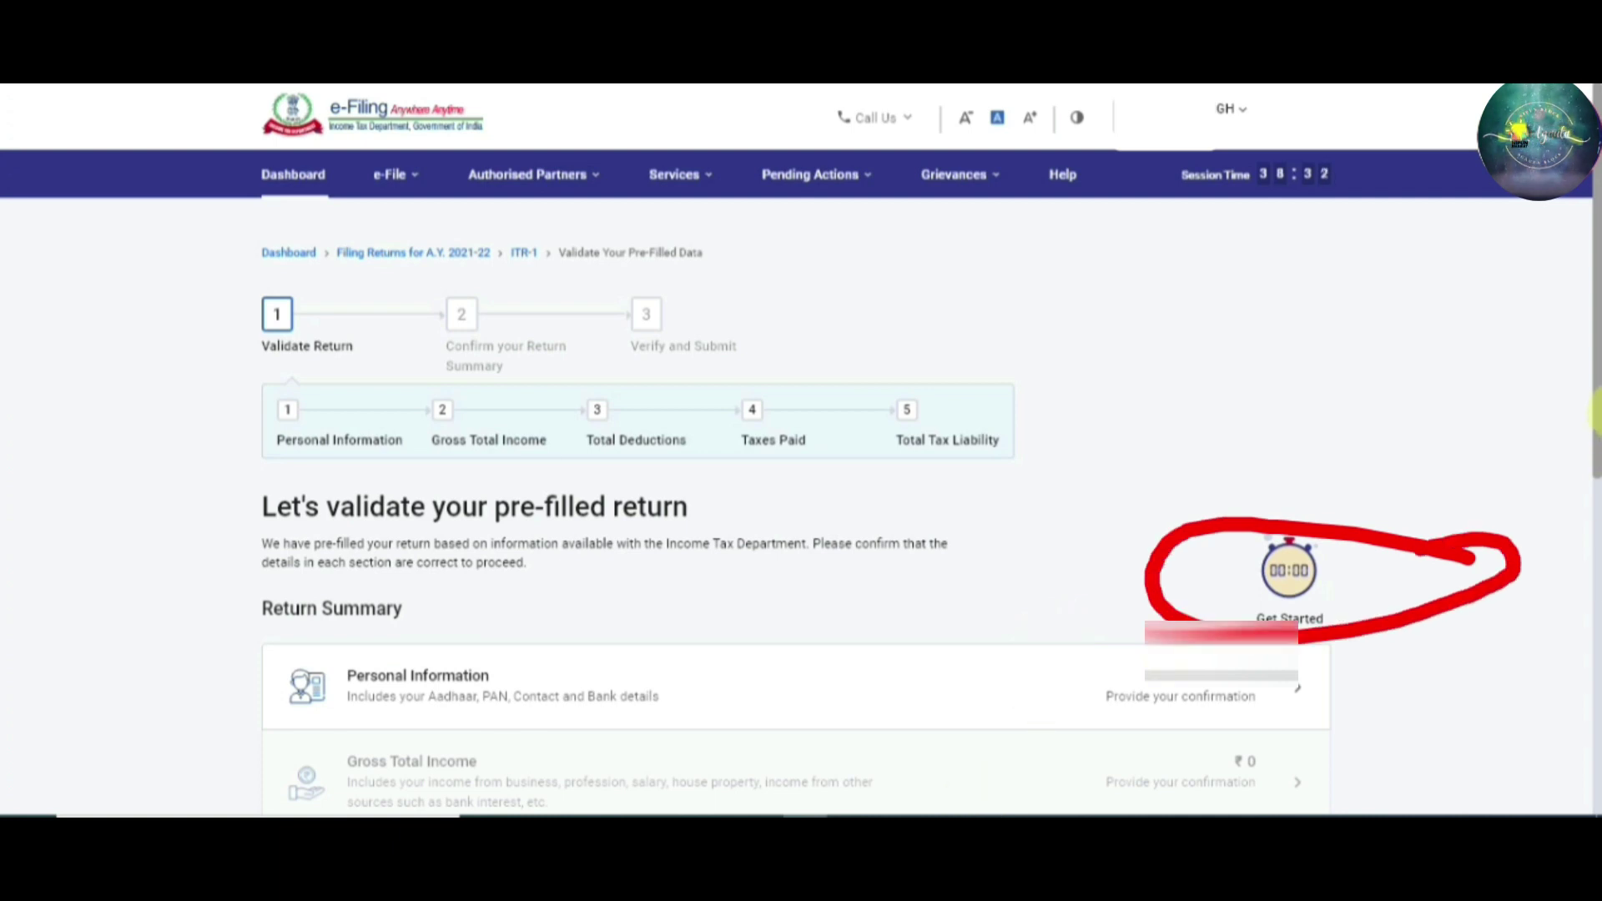
# Open Personal Information from the Return Summary and review profile, contact and employment details
pyautogui.scroll(-2, 1594, 450)
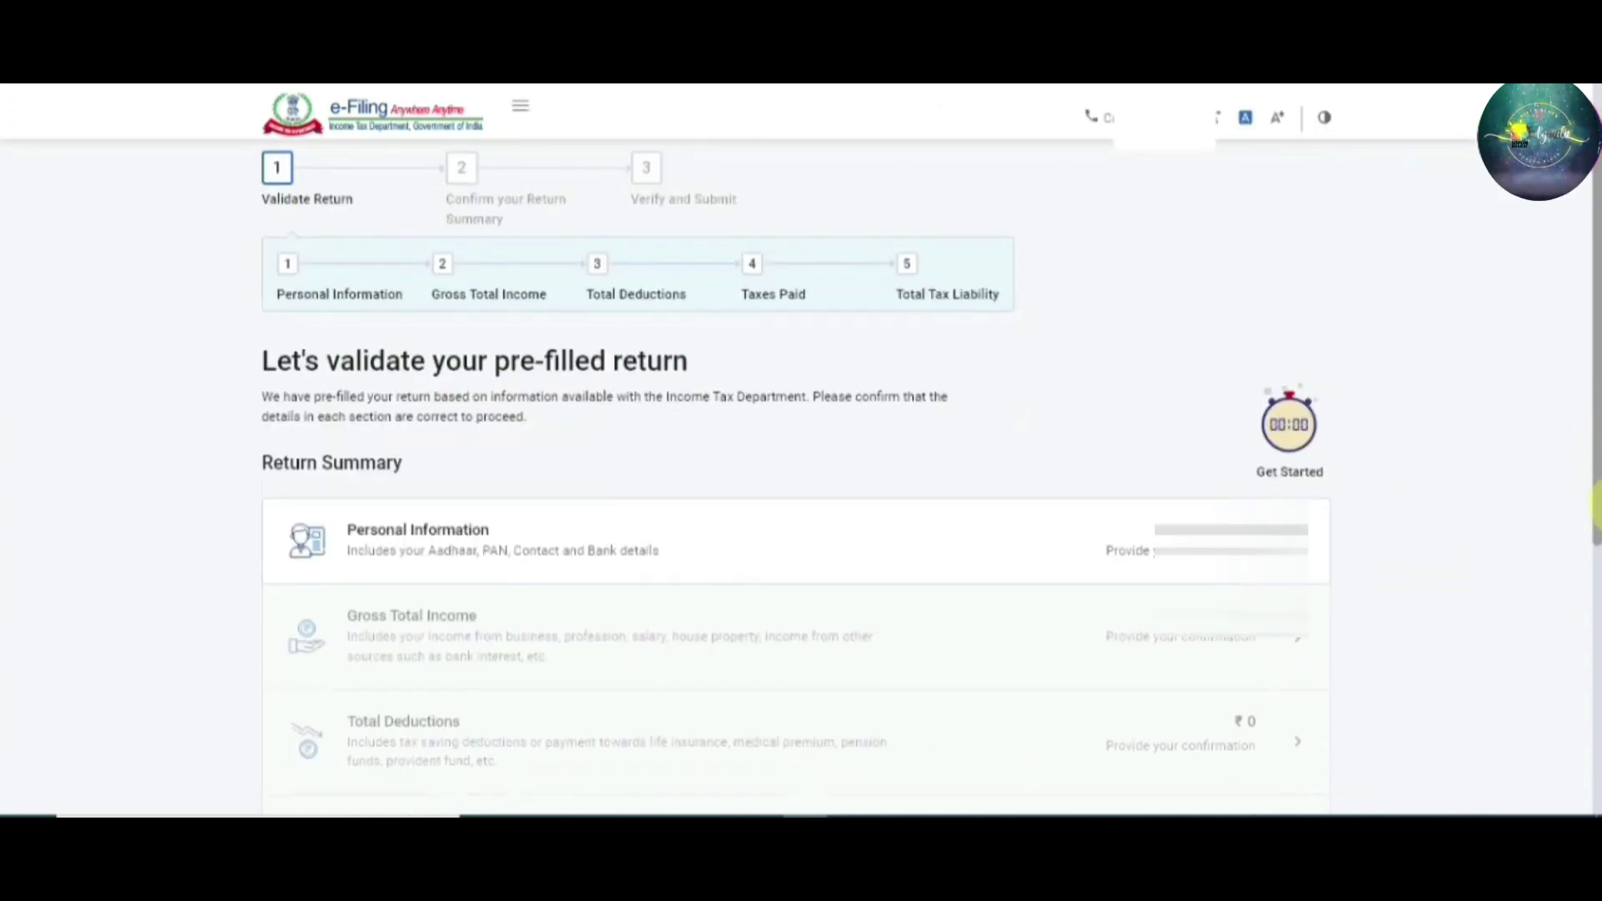
pyautogui.scroll(-1, 1595, 511)
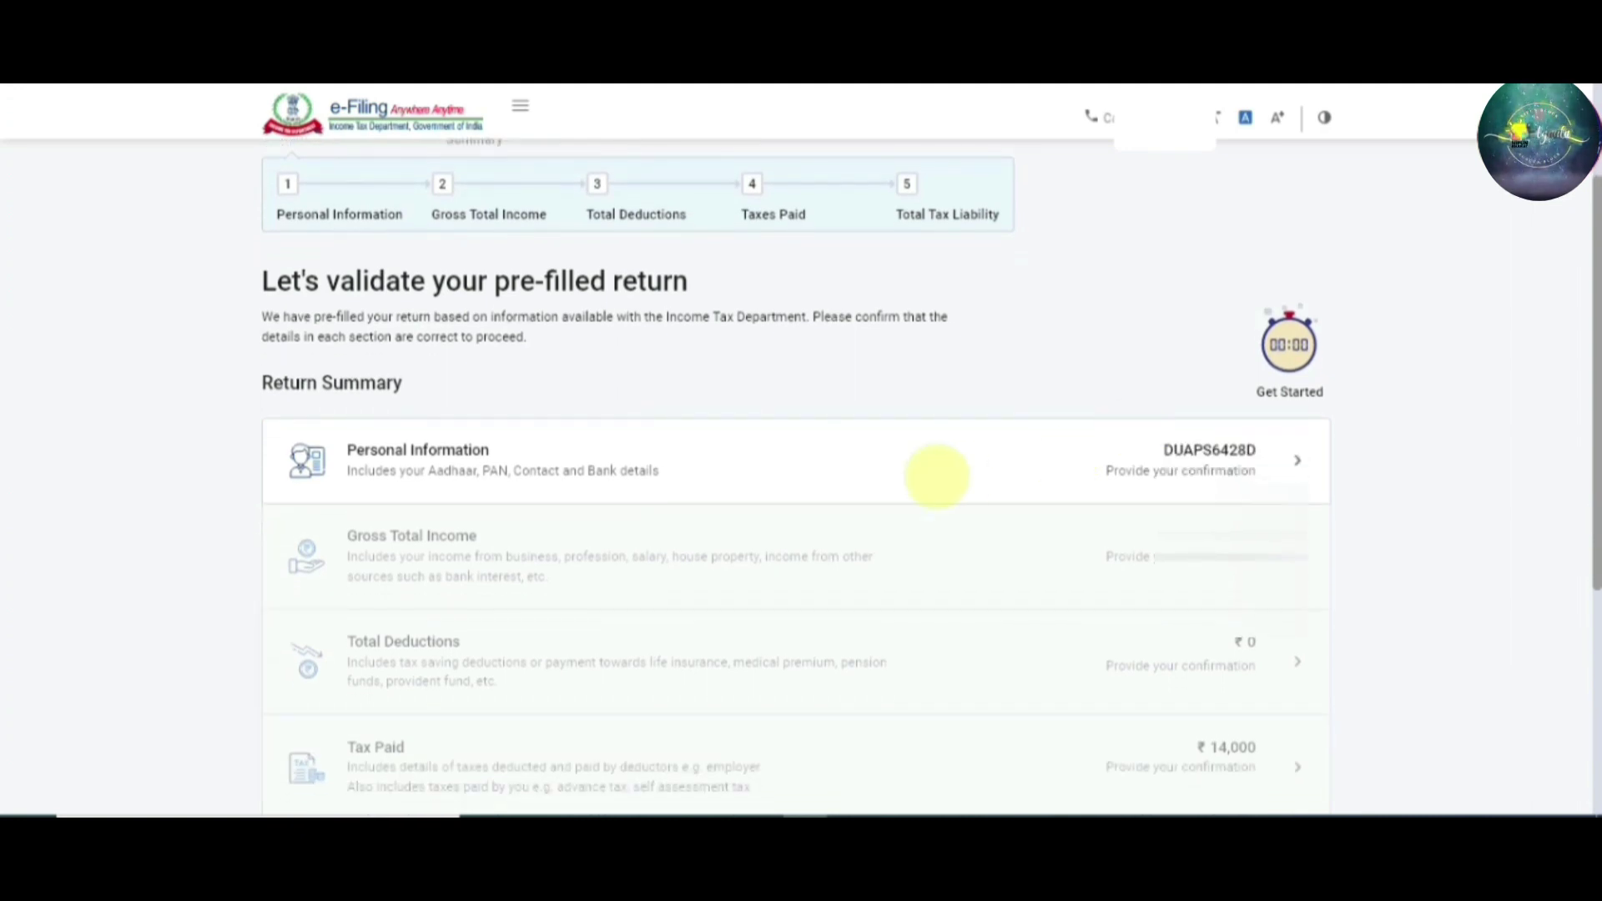
pyautogui.click(926, 457)
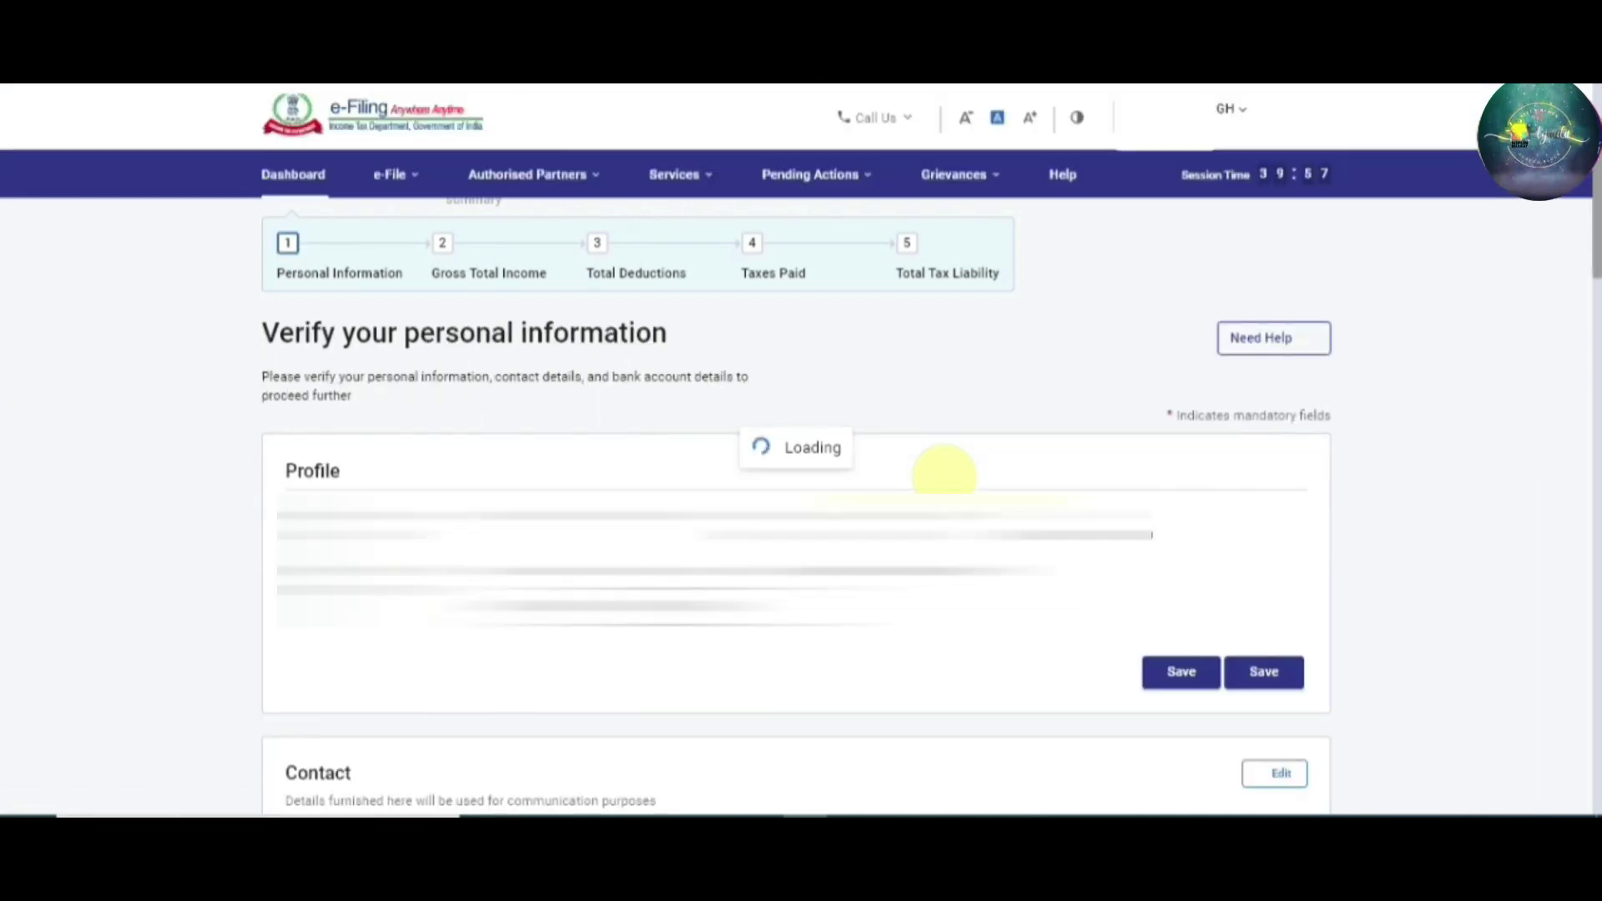
pyautogui.click(1593, 219)
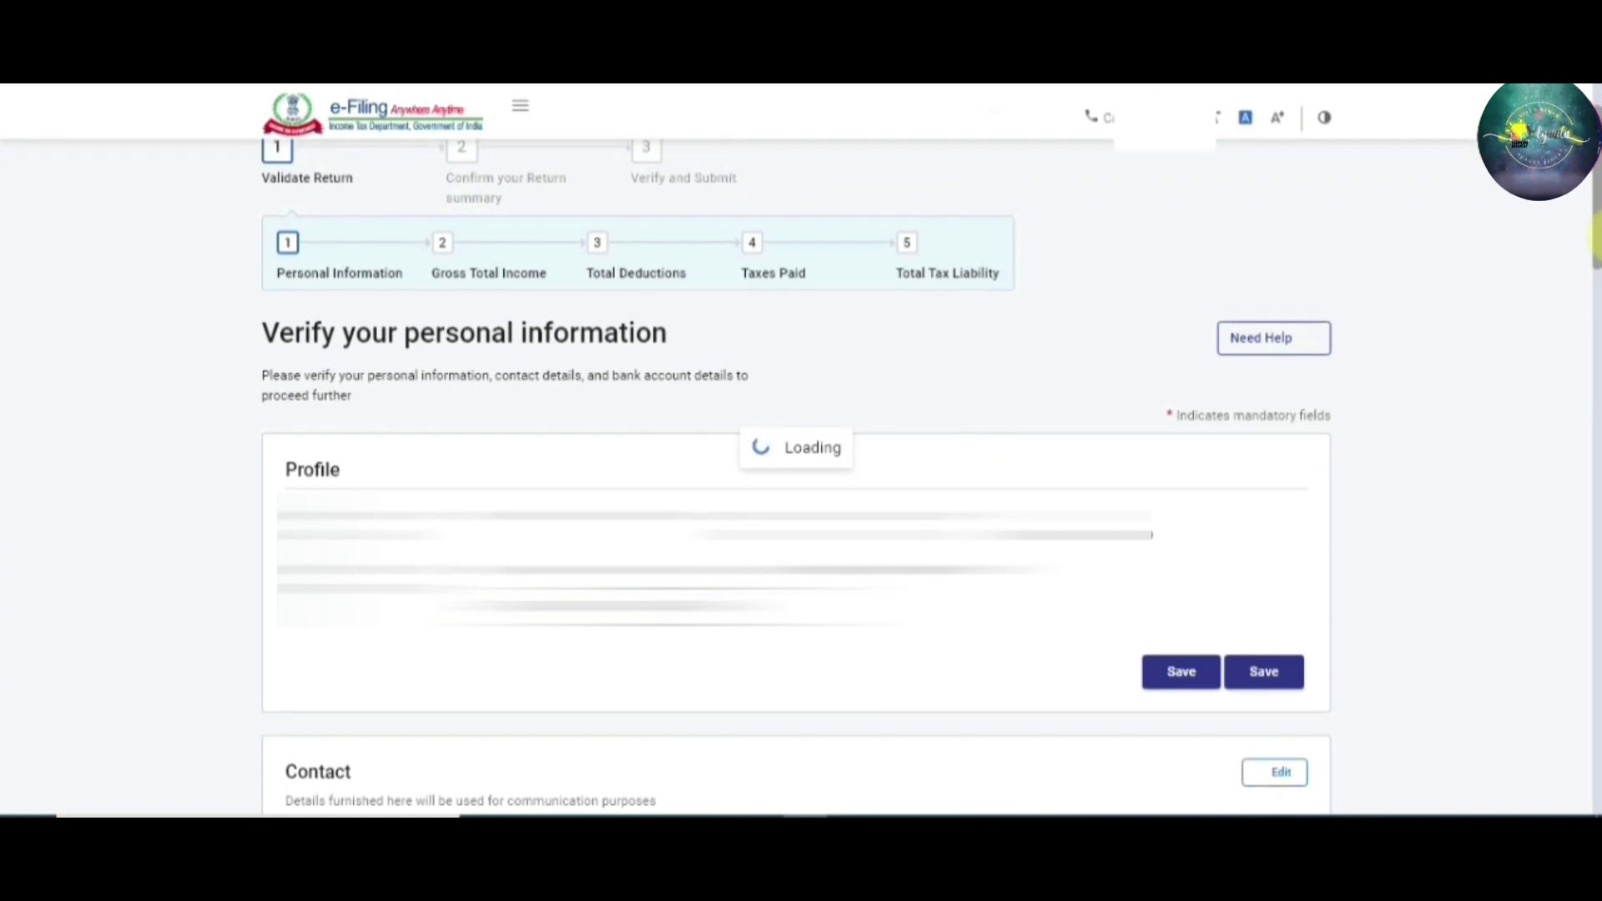
pyautogui.moveTo(1594, 237); pyautogui.dragTo(1594, 298)
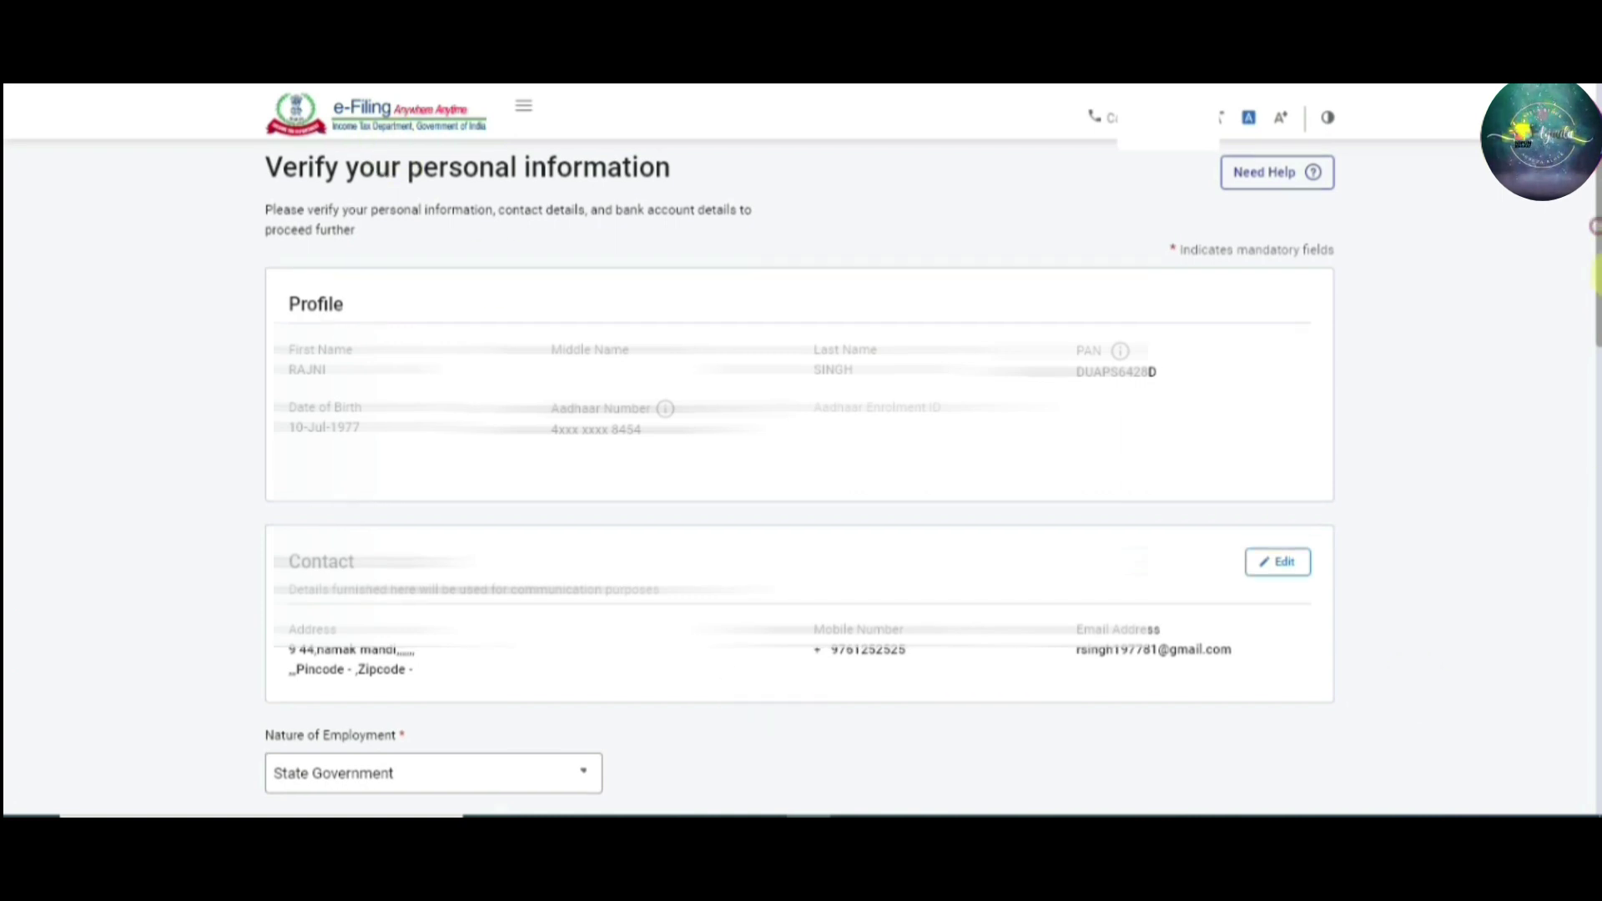
pyautogui.moveTo(1593, 241); pyautogui.dragTo(1595, 400)
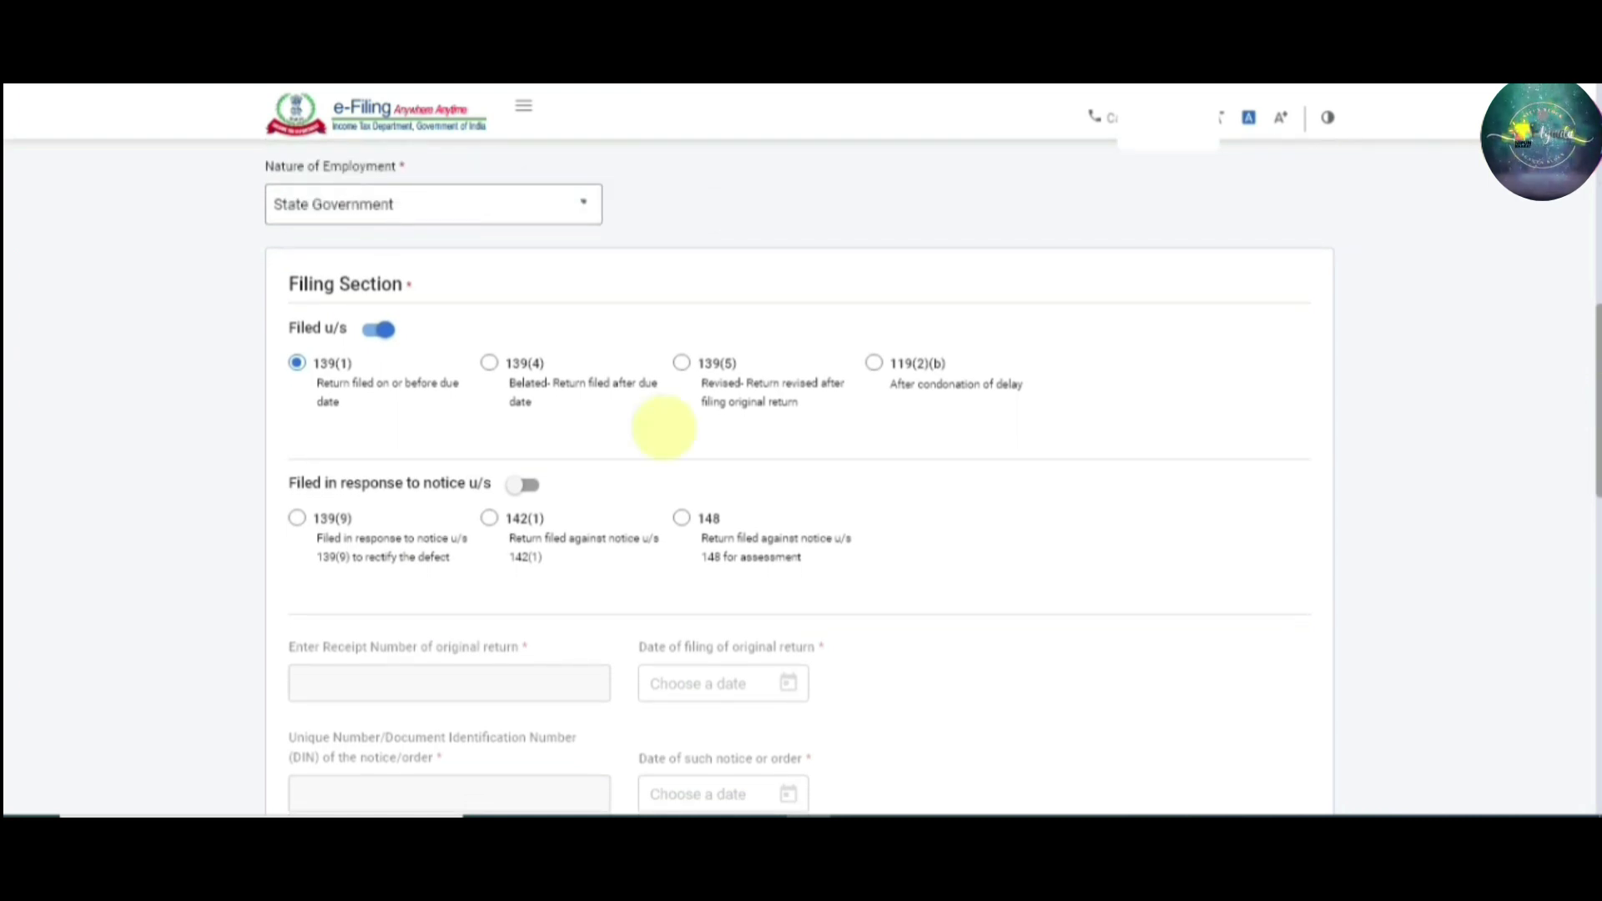
# Answer No to the section 115BAC new tax regime question and review the Bank Details
pyautogui.moveTo(1596, 384); pyautogui.dragTo(1595, 588)
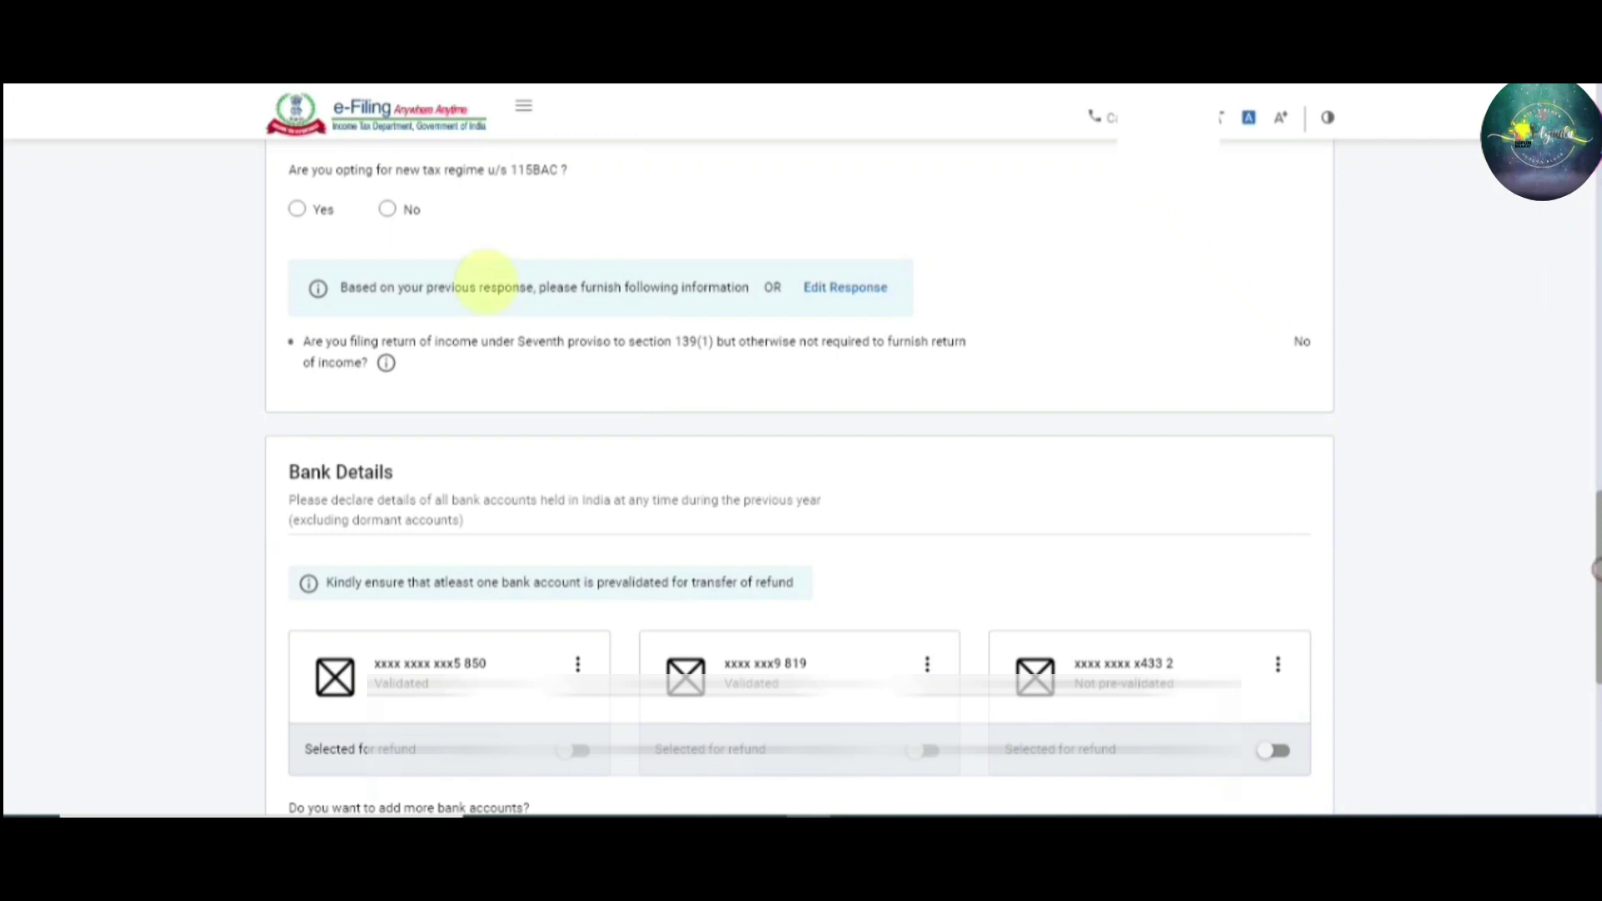
pyautogui.click(392, 215)
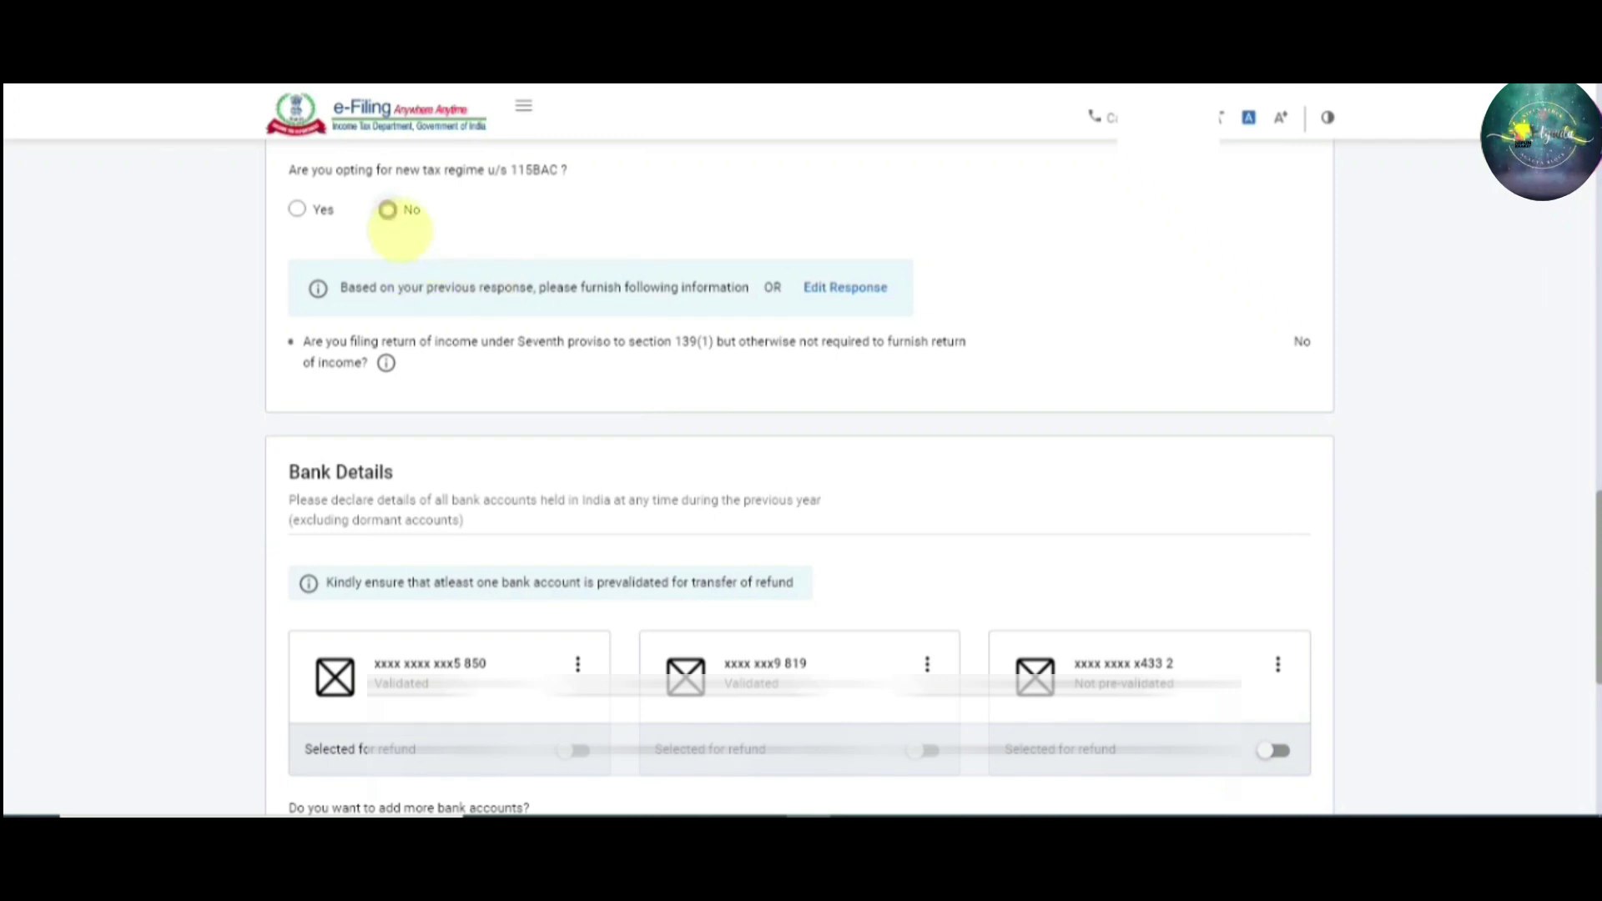
pyautogui.click(388, 211)
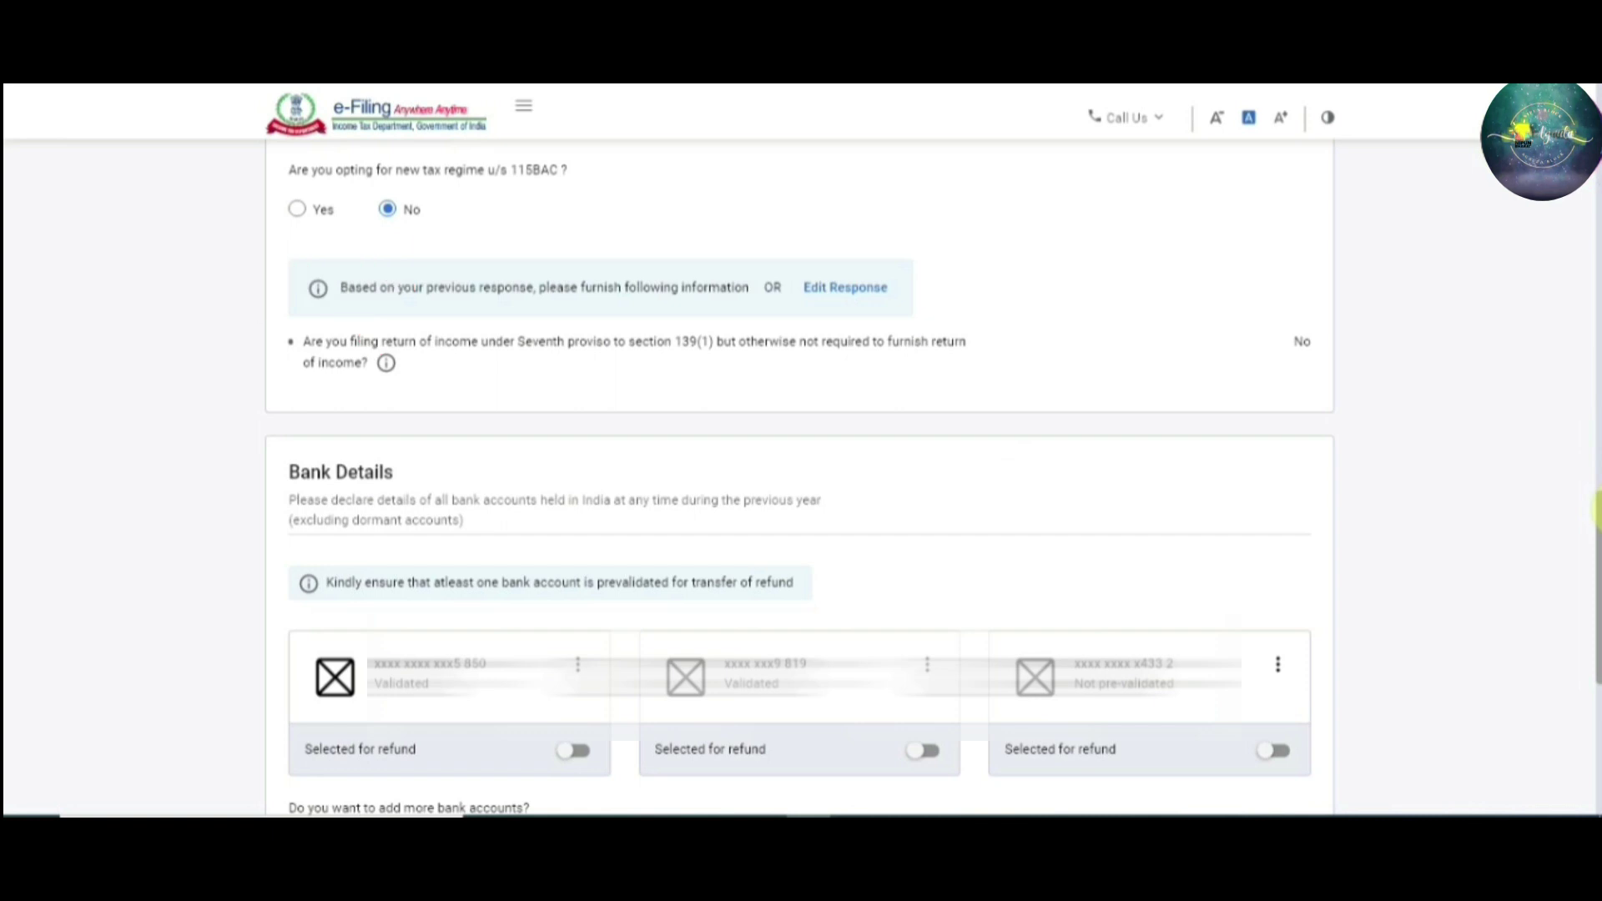
pyautogui.scroll(-4, 800, 501)
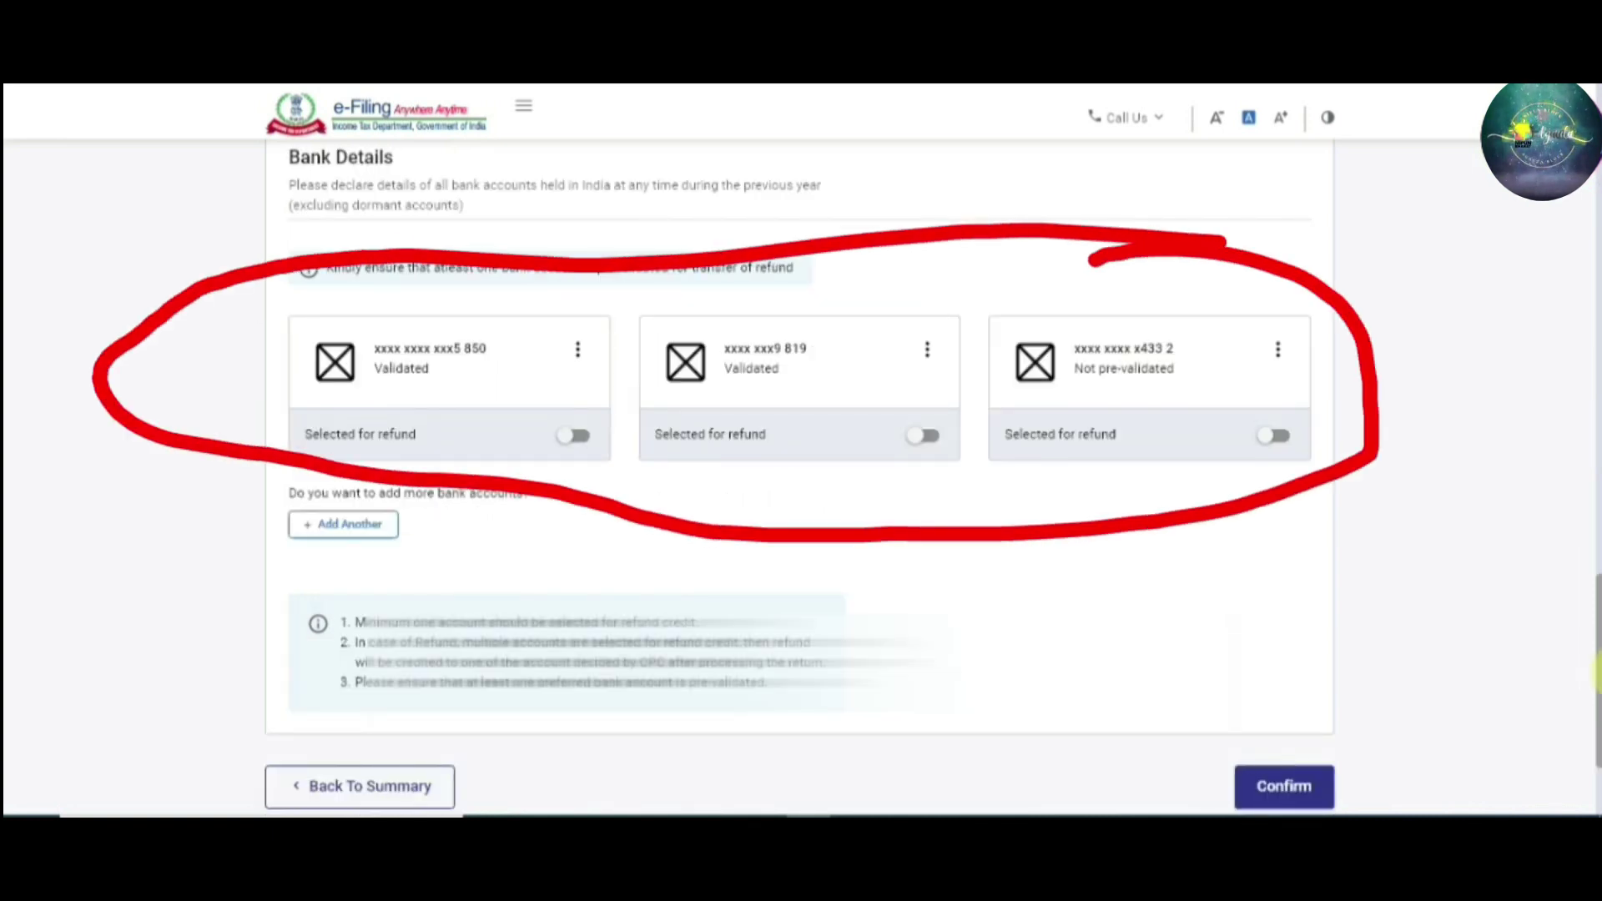
pyautogui.scroll(4, 1026, 286)
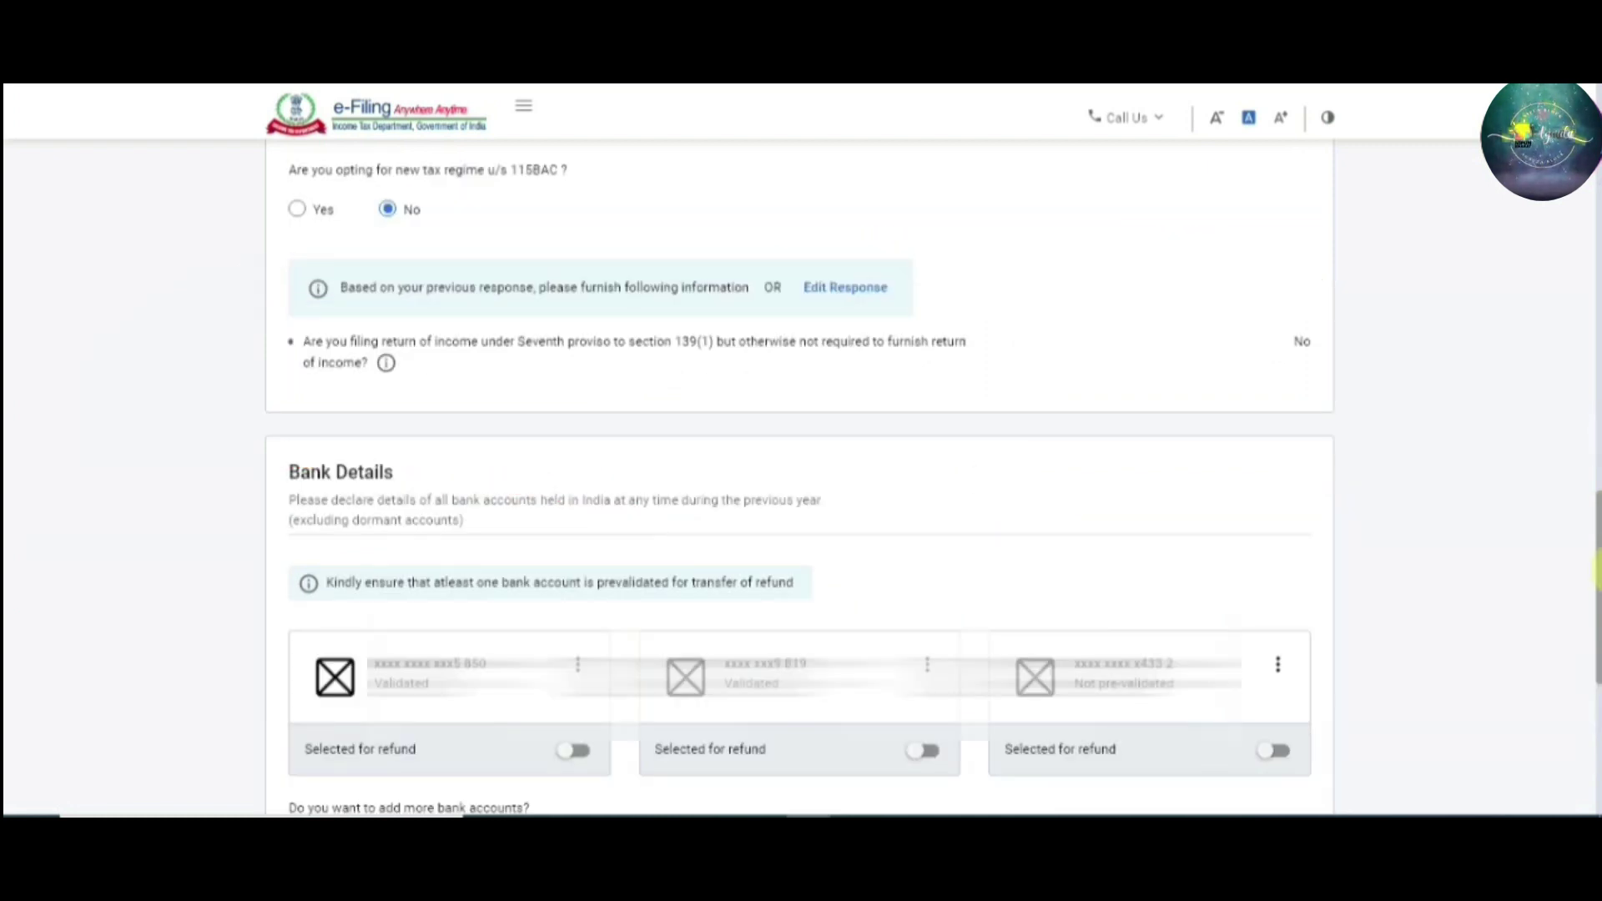
pyautogui.moveTo(1595, 563); pyautogui.dragTo(1595, 672)
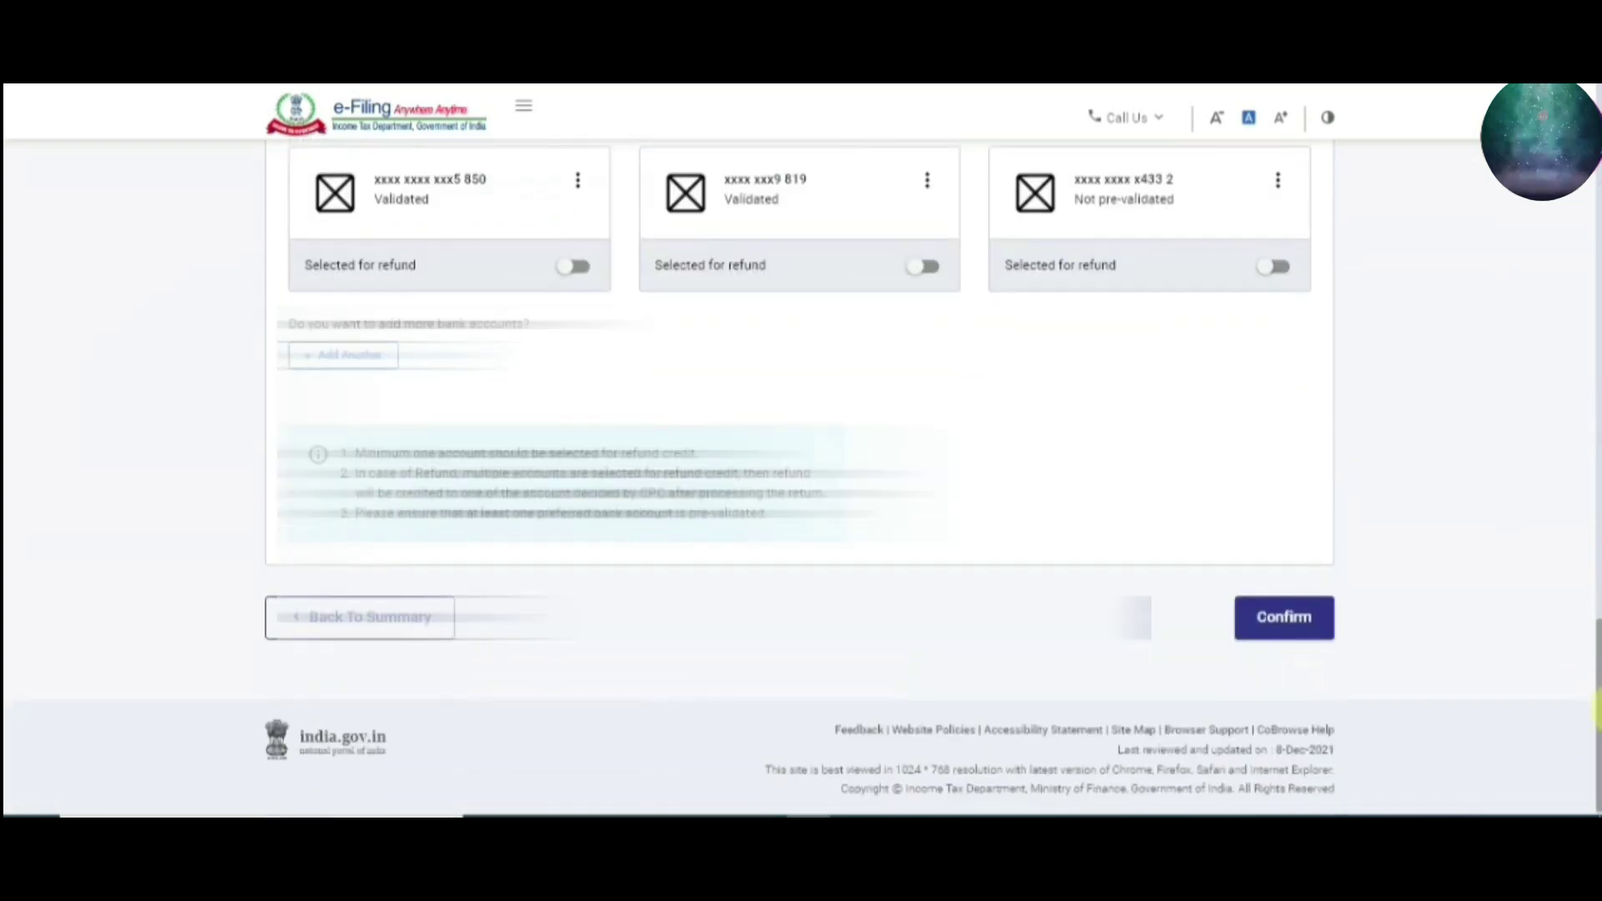
pyautogui.scroll(2, 1595, 674)
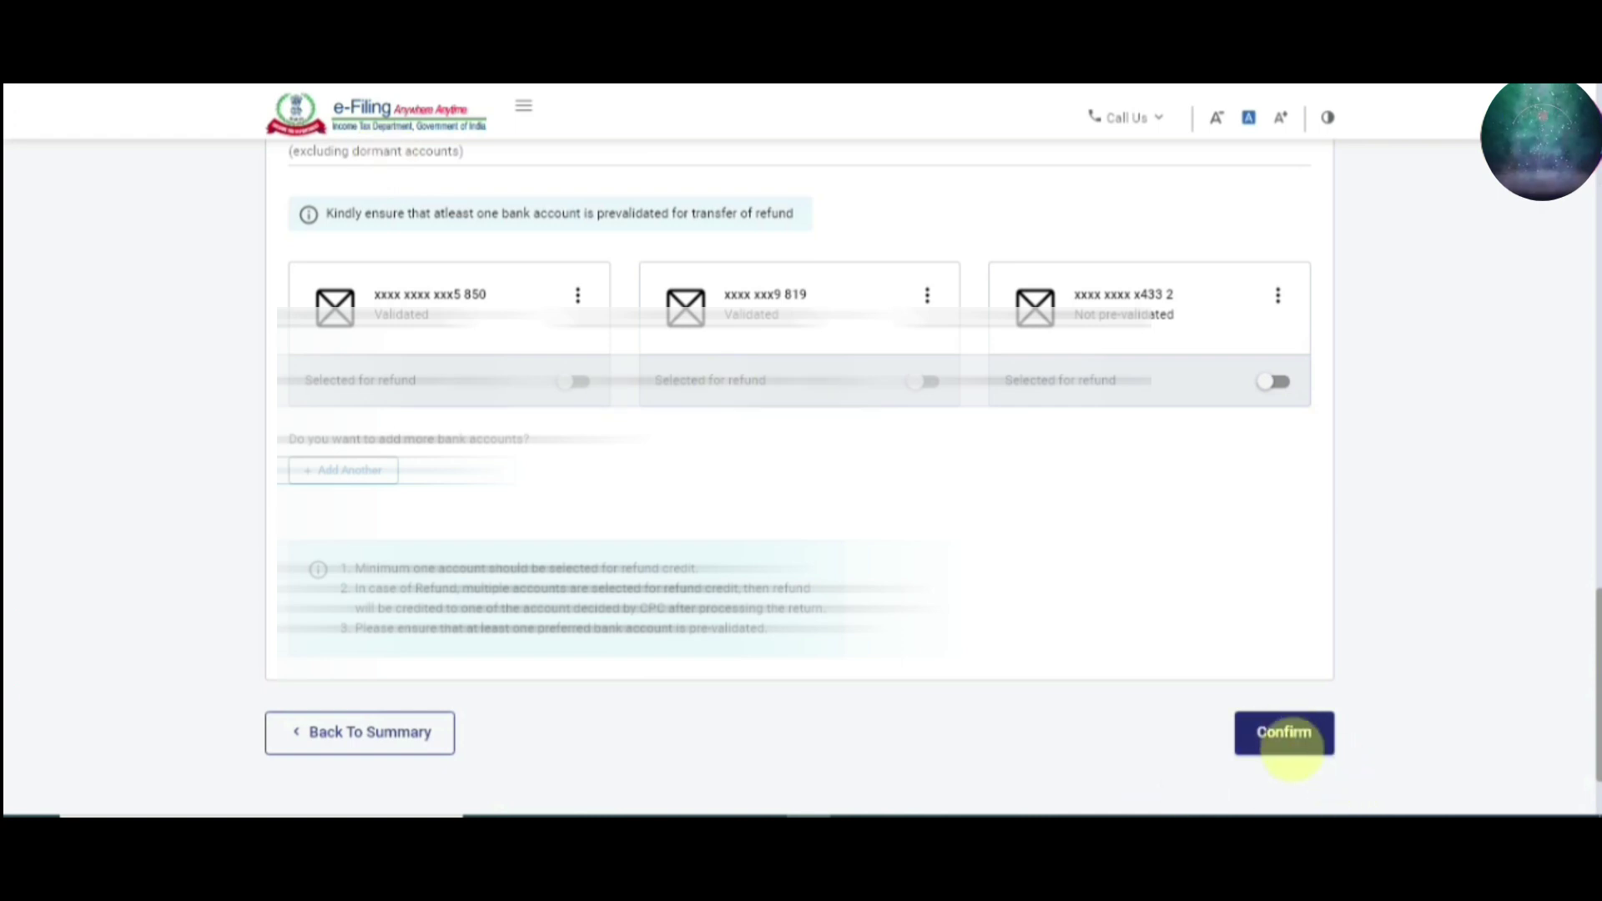
# Confirm the personal information, revealing the error that a refund bank account must be selected
pyautogui.click(1284, 731)
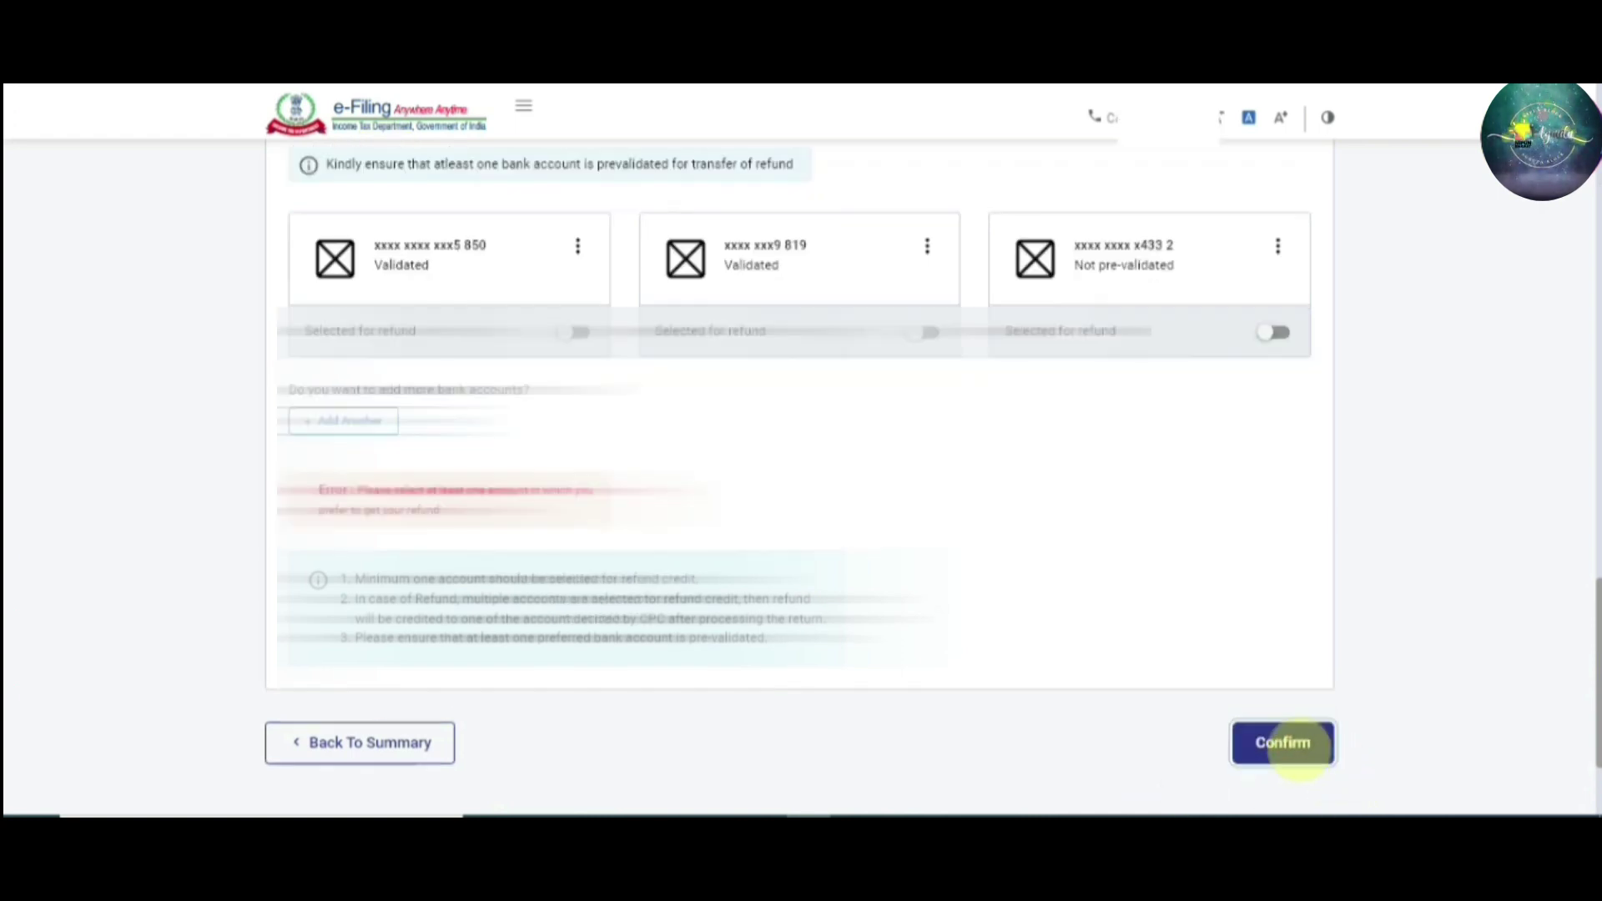
pyautogui.scroll(-2, 1290, 755)
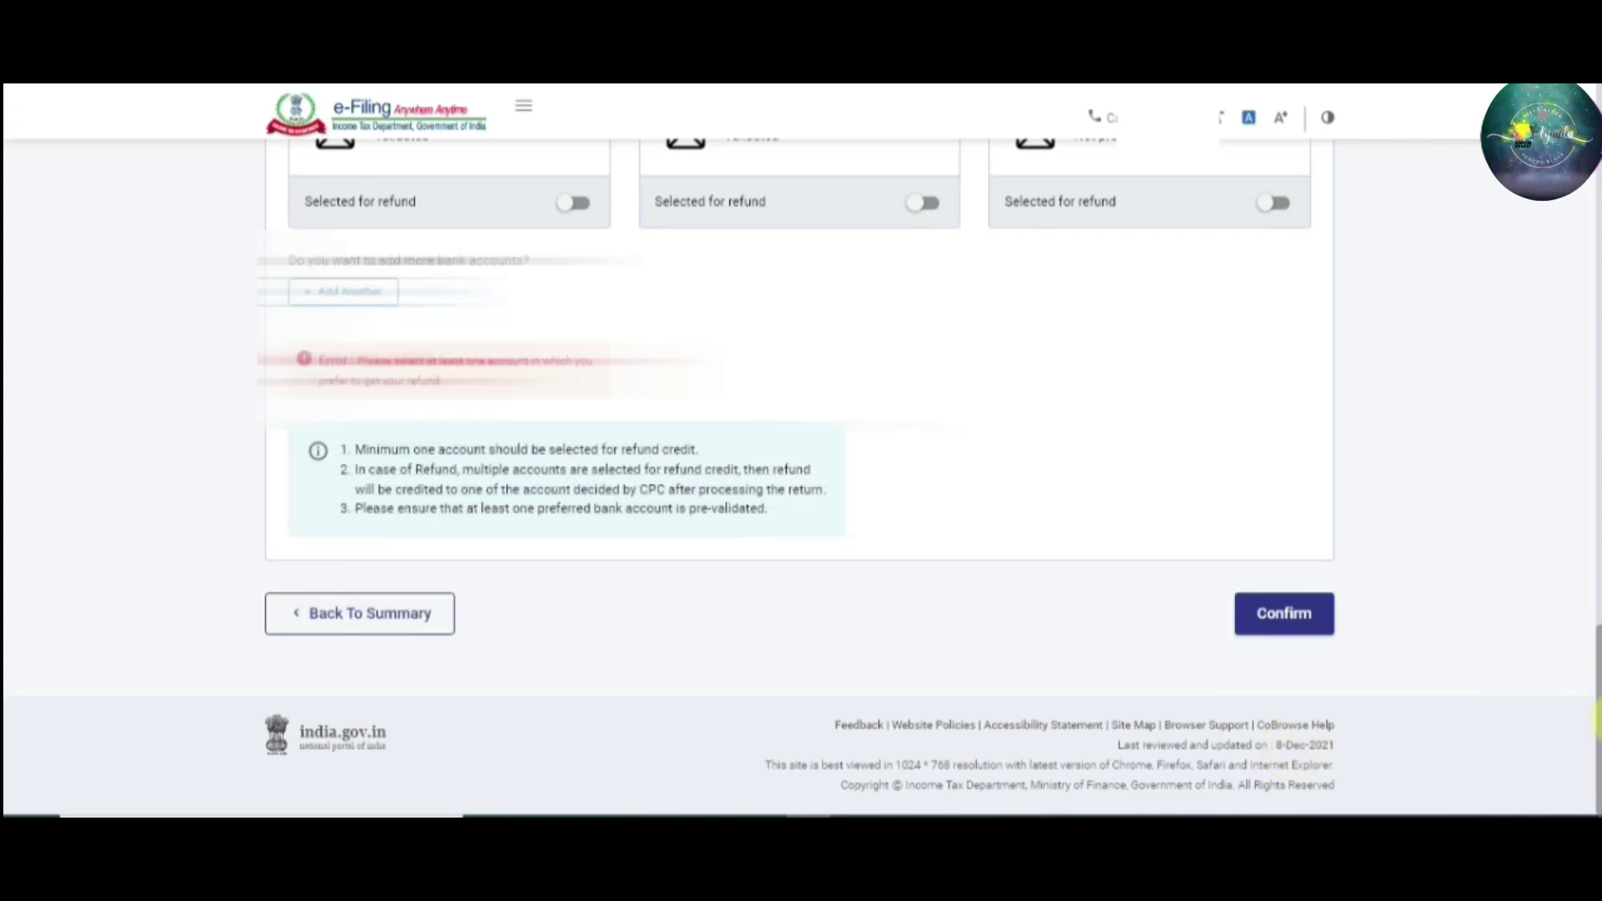
pyautogui.moveTo(1595, 717); pyautogui.dragTo(1596, 622)
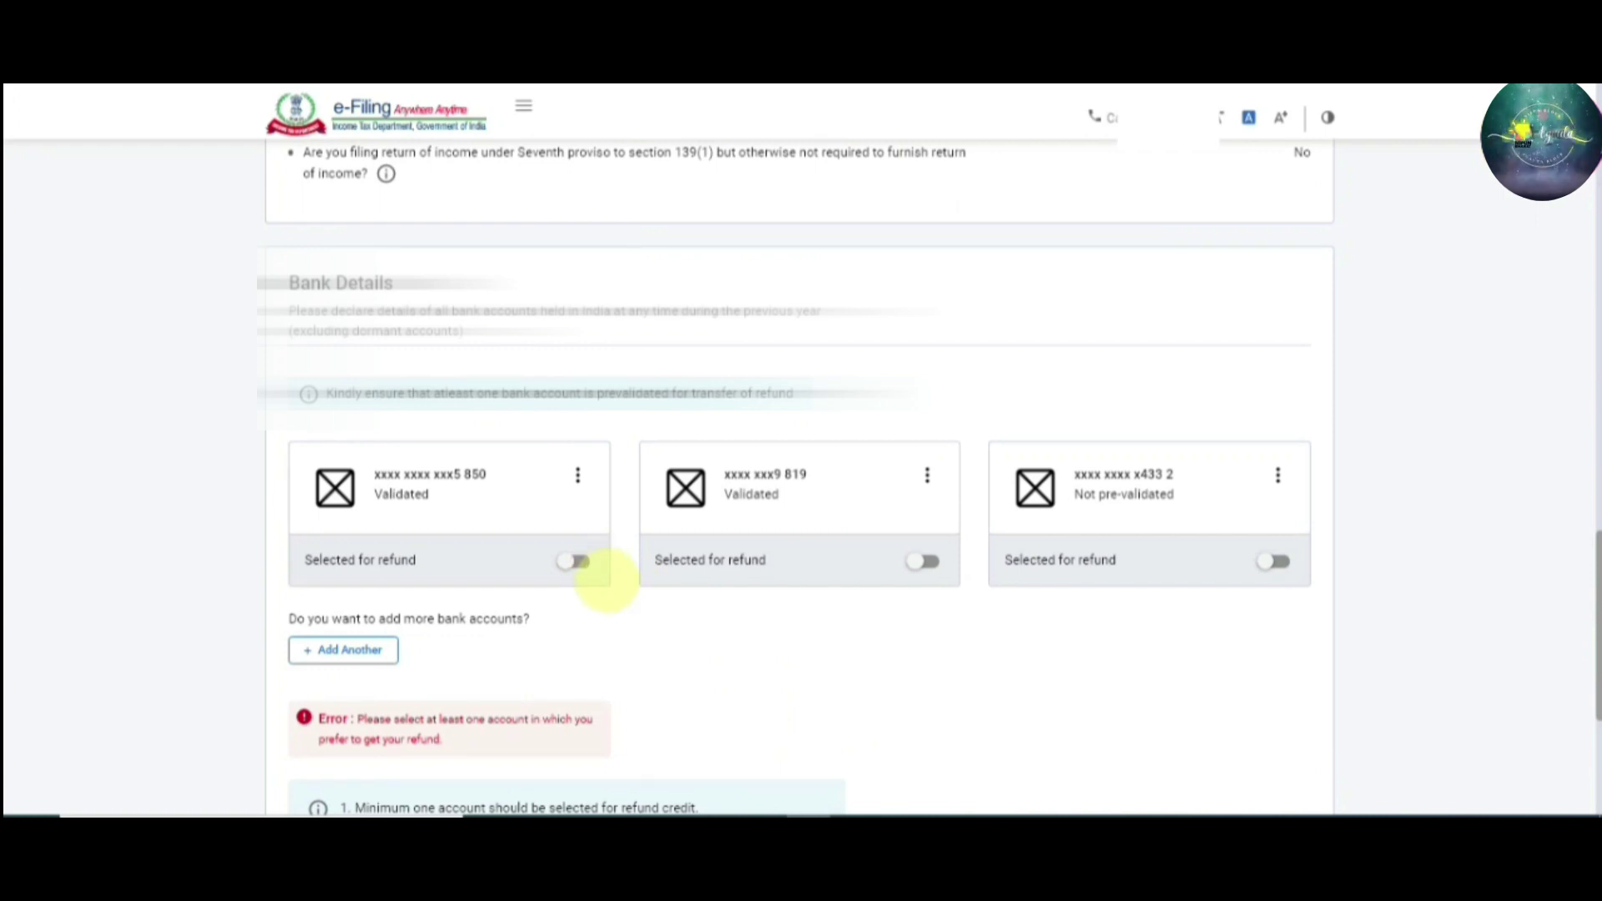
# Mark the first validated bank account as Selected for refund and confirm the personal information
pyautogui.click(599, 574)
pyautogui.click(604, 578)
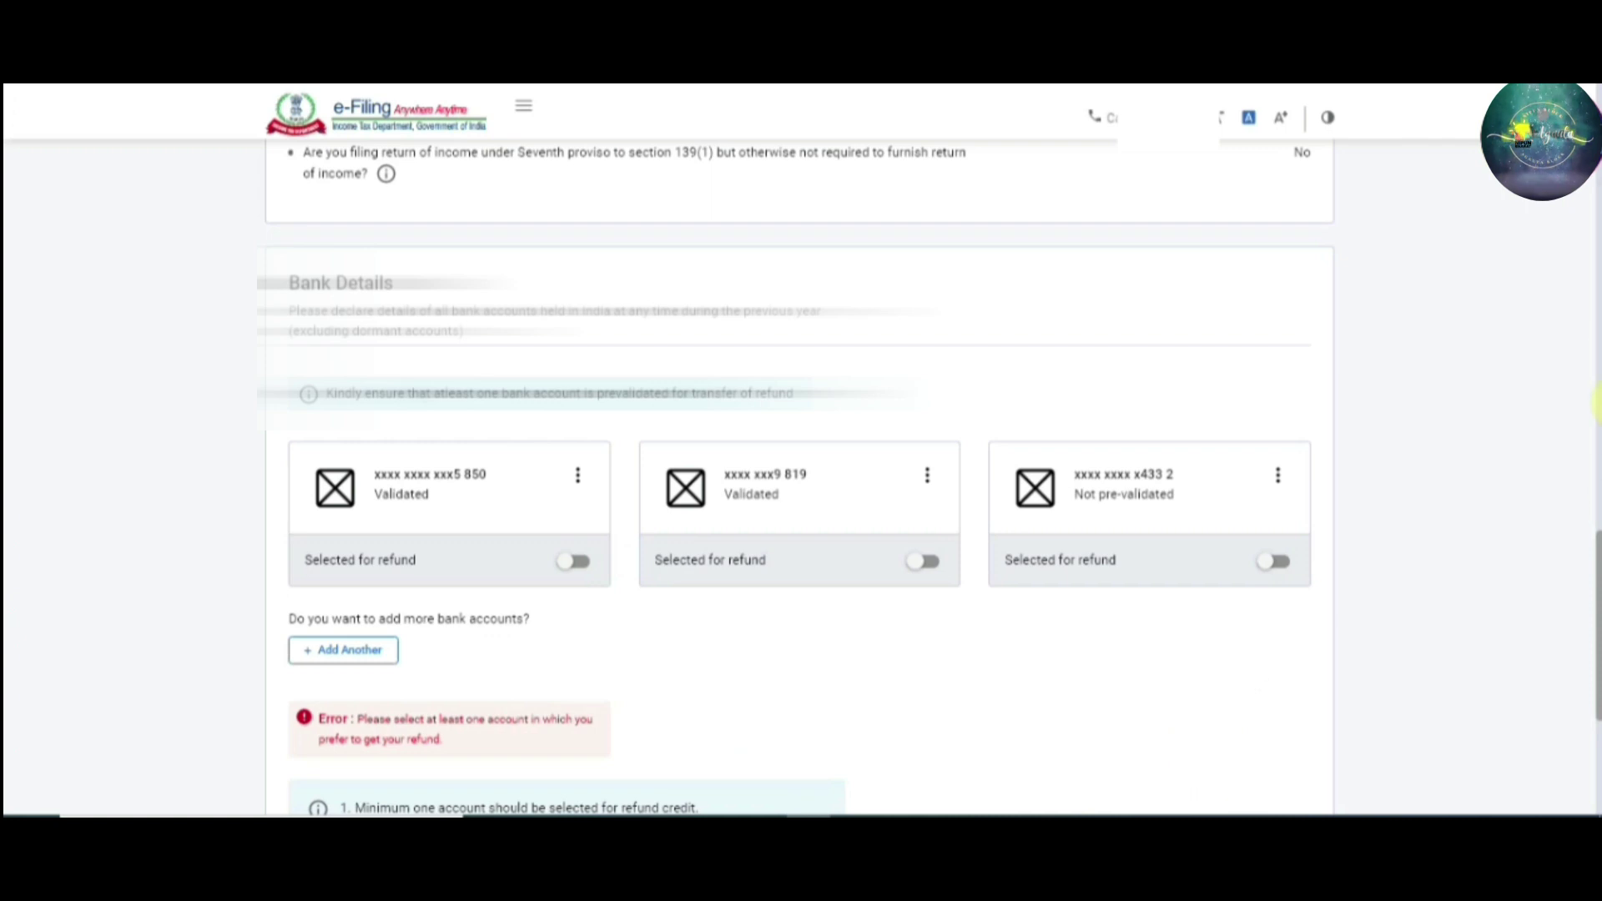
pyautogui.click(1595, 338)
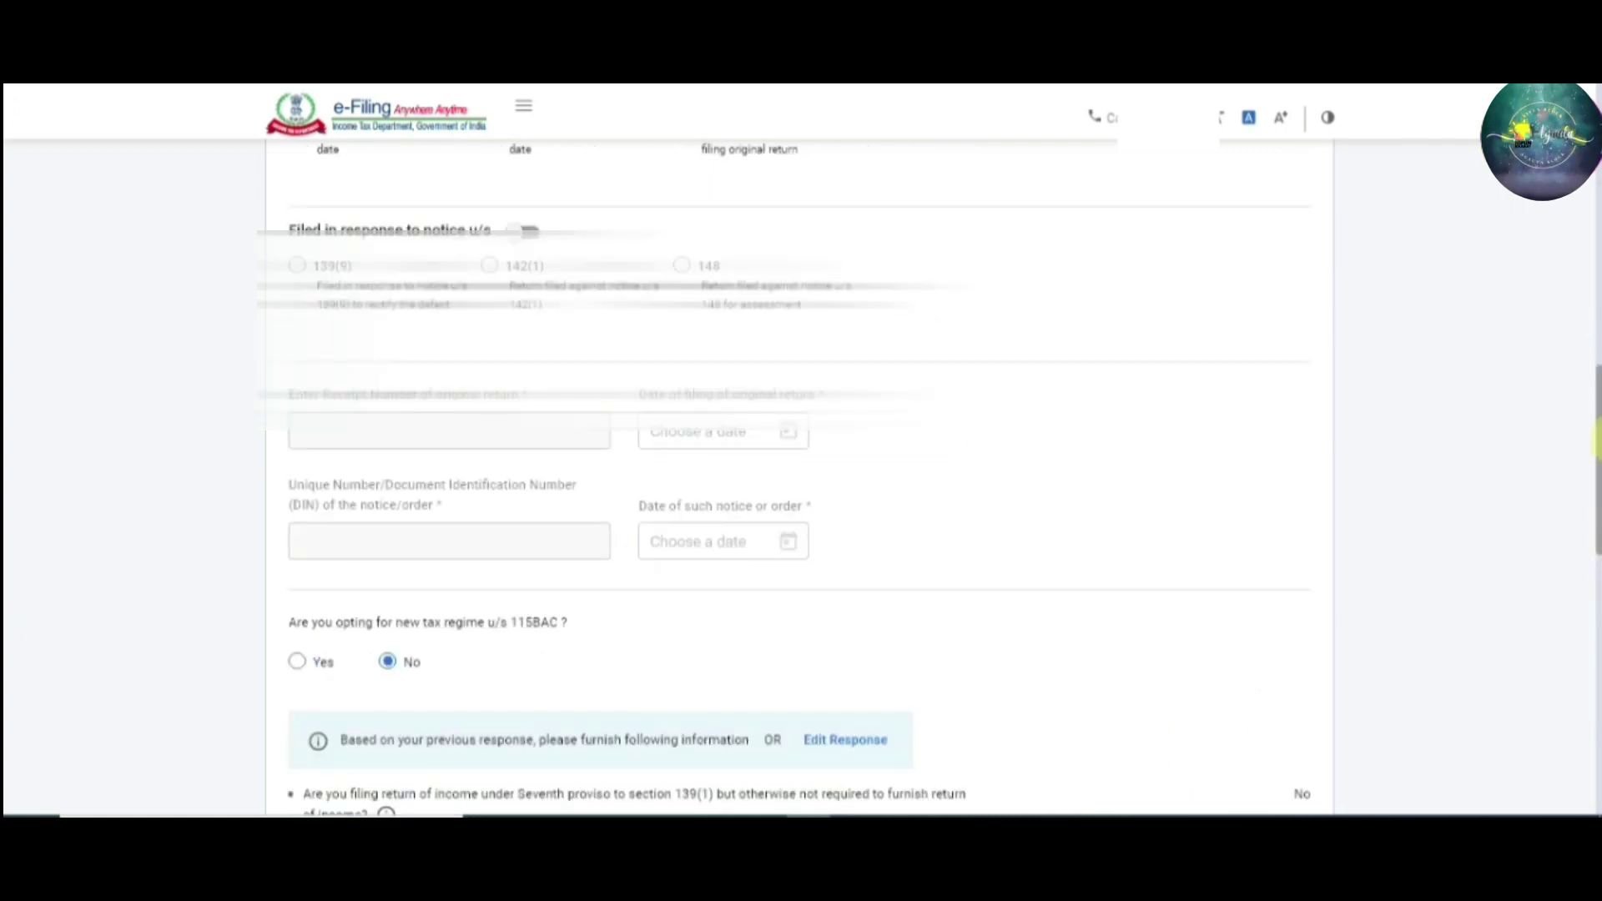
pyautogui.moveTo(1595, 407); pyautogui.dragTo(1596, 684)
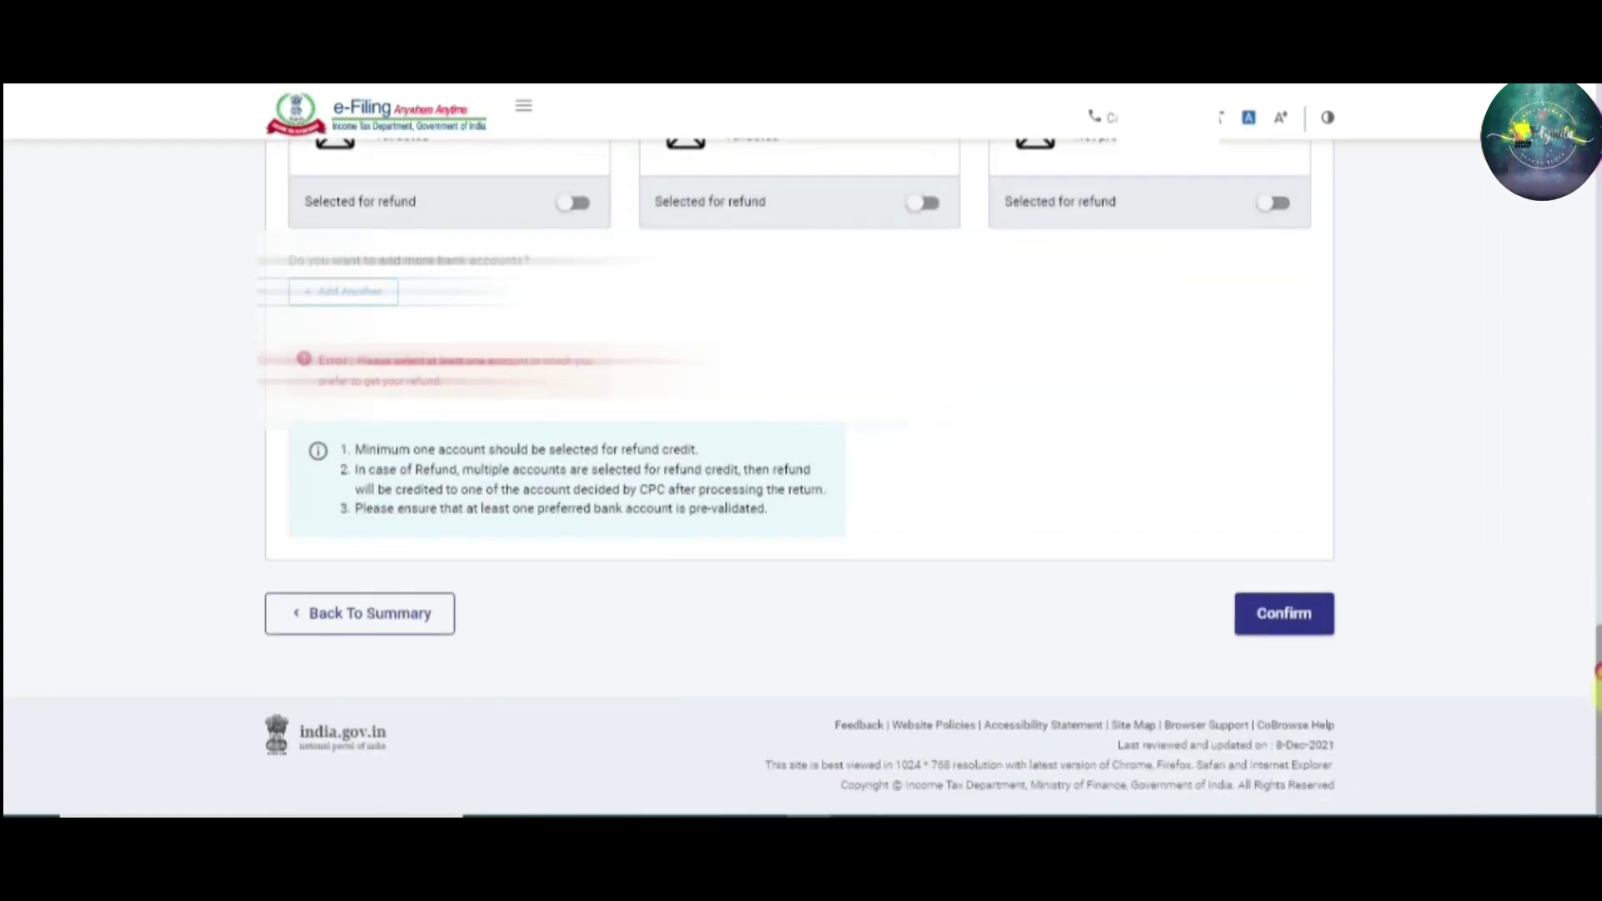
pyautogui.click(1284, 617)
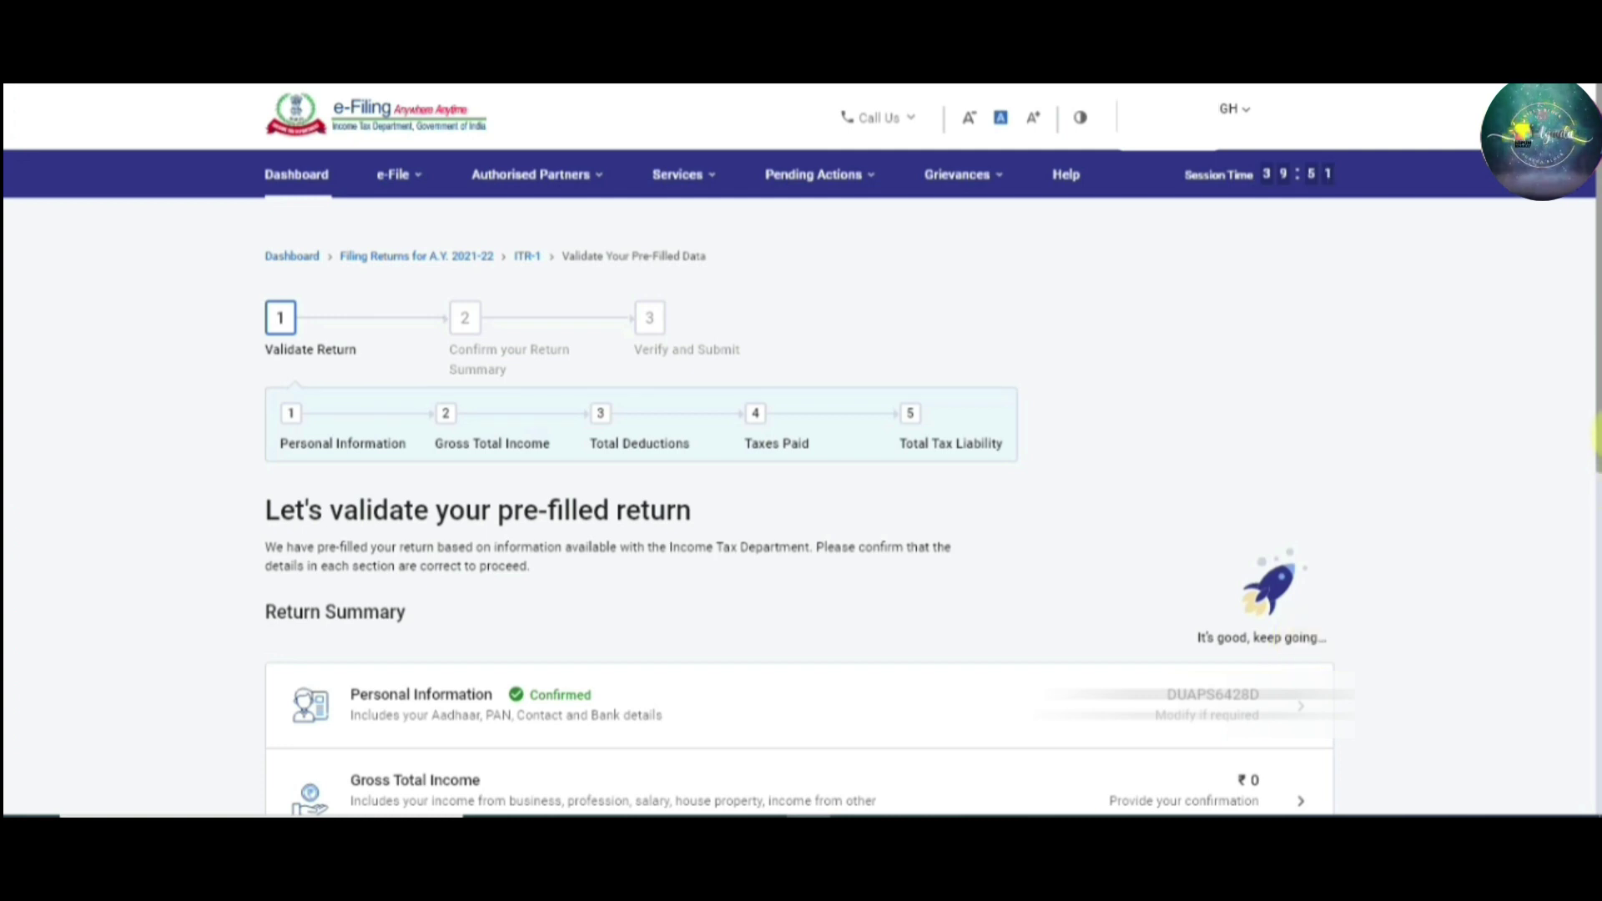
# Scroll the Return Summary and open its Gross Total Income row
pyautogui.moveTo(1600, 435)
pyautogui.mouseDown()
pyautogui.moveTo(1600, 458)
pyautogui.moveTo(1598, 443)
pyautogui.mouseUp()
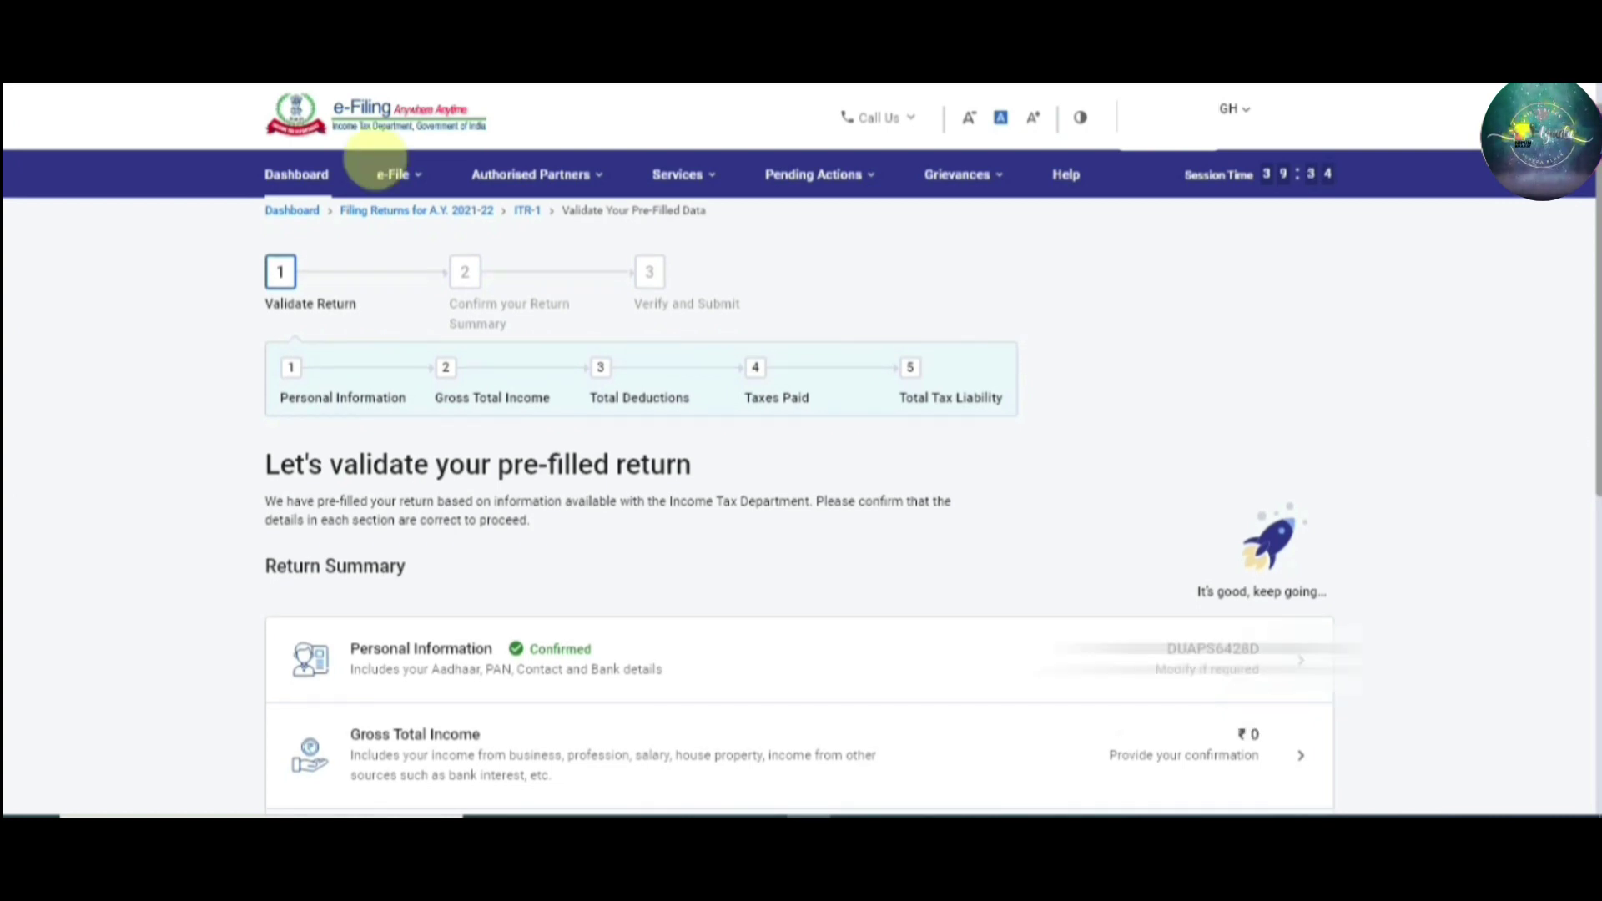
pyautogui.moveTo(1591, 422); pyautogui.dragTo(1595, 642)
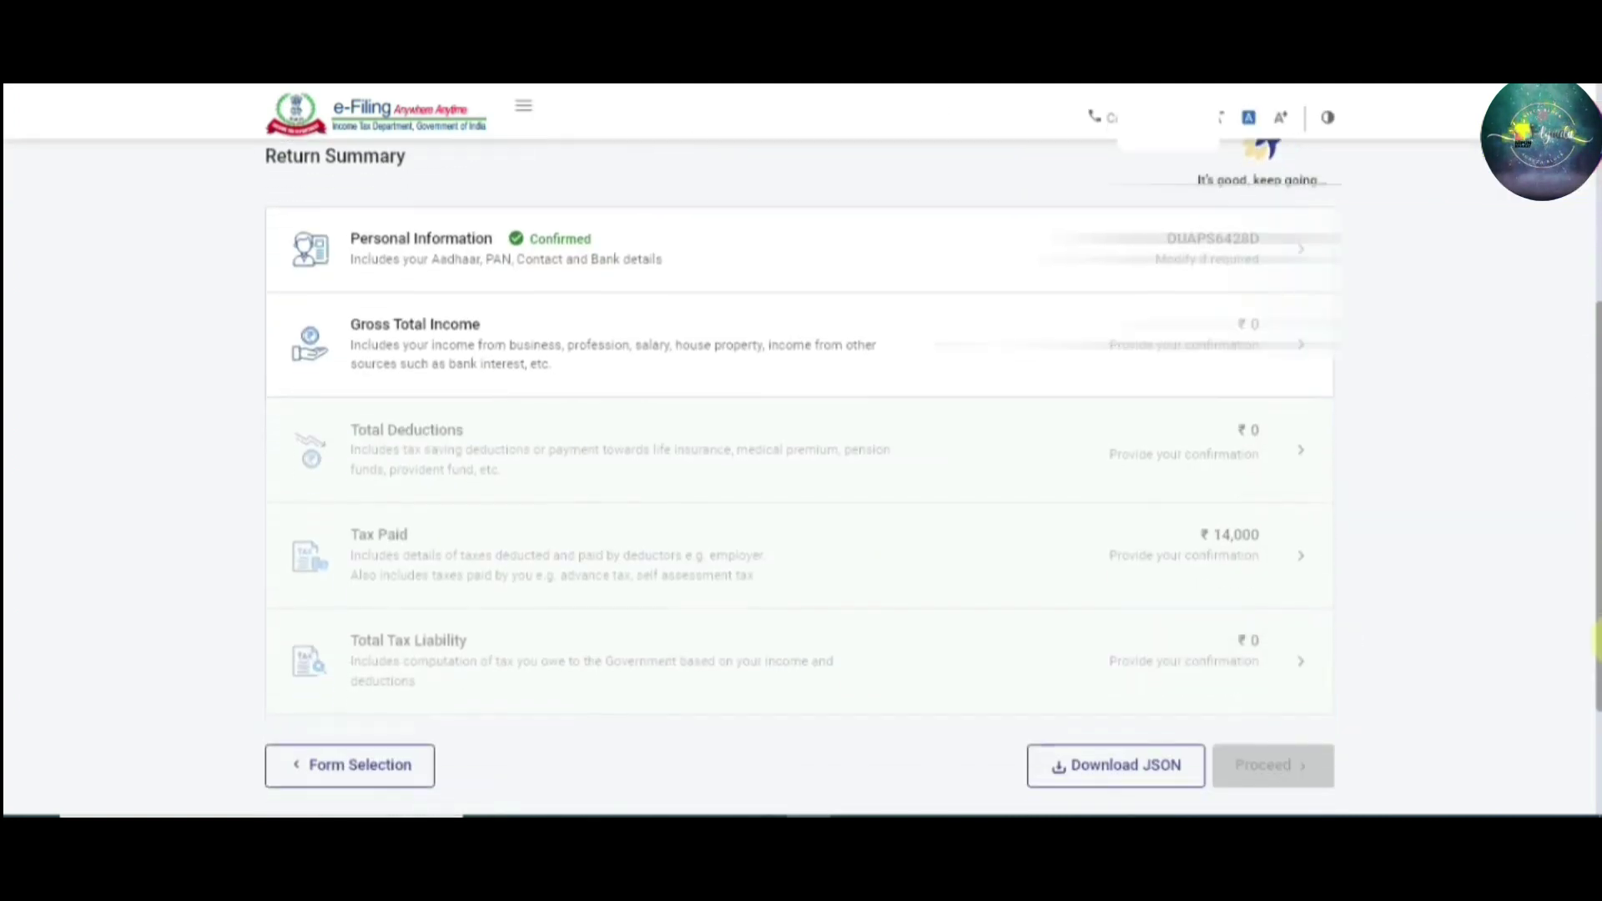
pyautogui.click(763, 357)
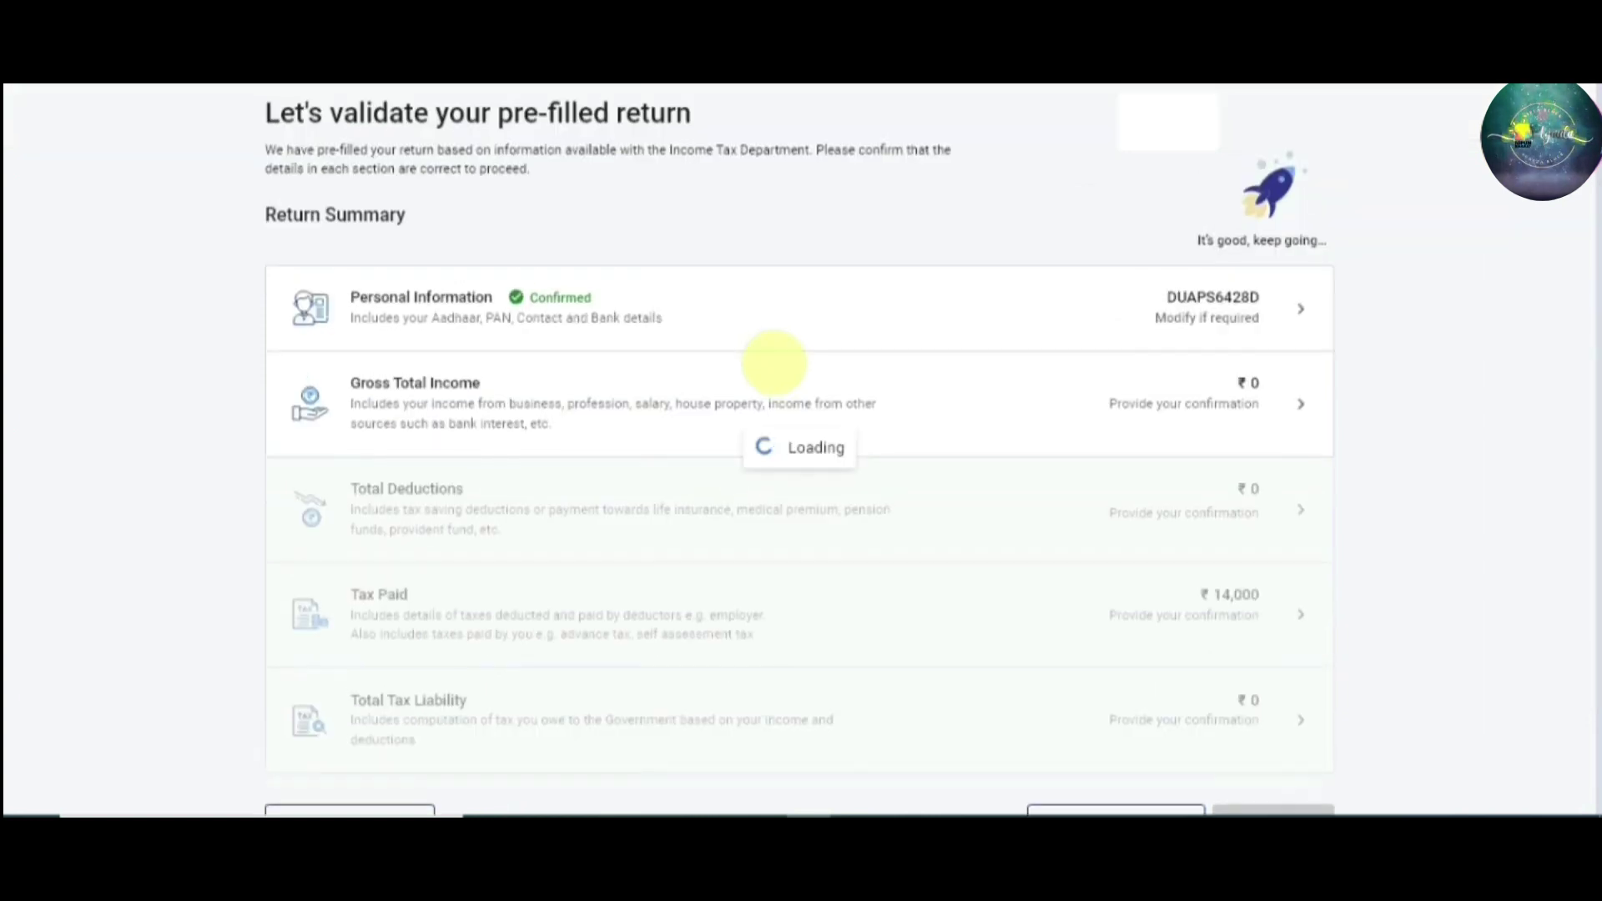
# Read through the House Rent, Leave Travel and other salary exemption questions, then continue past them
pyautogui.moveTo(1596, 275); pyautogui.dragTo(1596, 412)
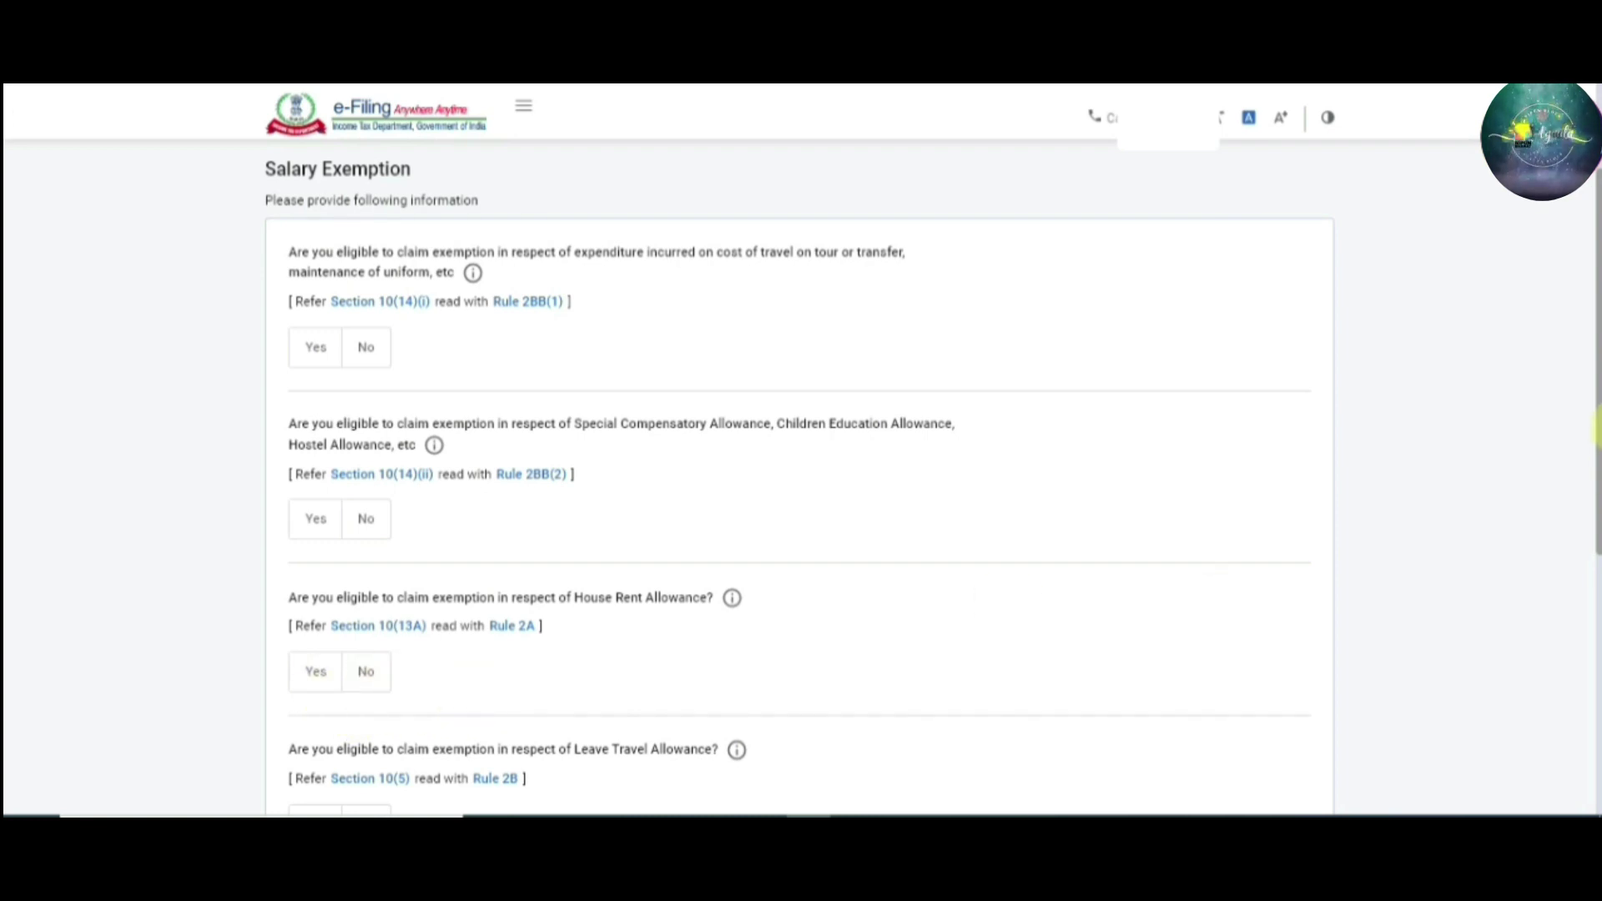
pyautogui.scroll(-1, 1595, 500)
pyautogui.scroll(-3, 1595, 509)
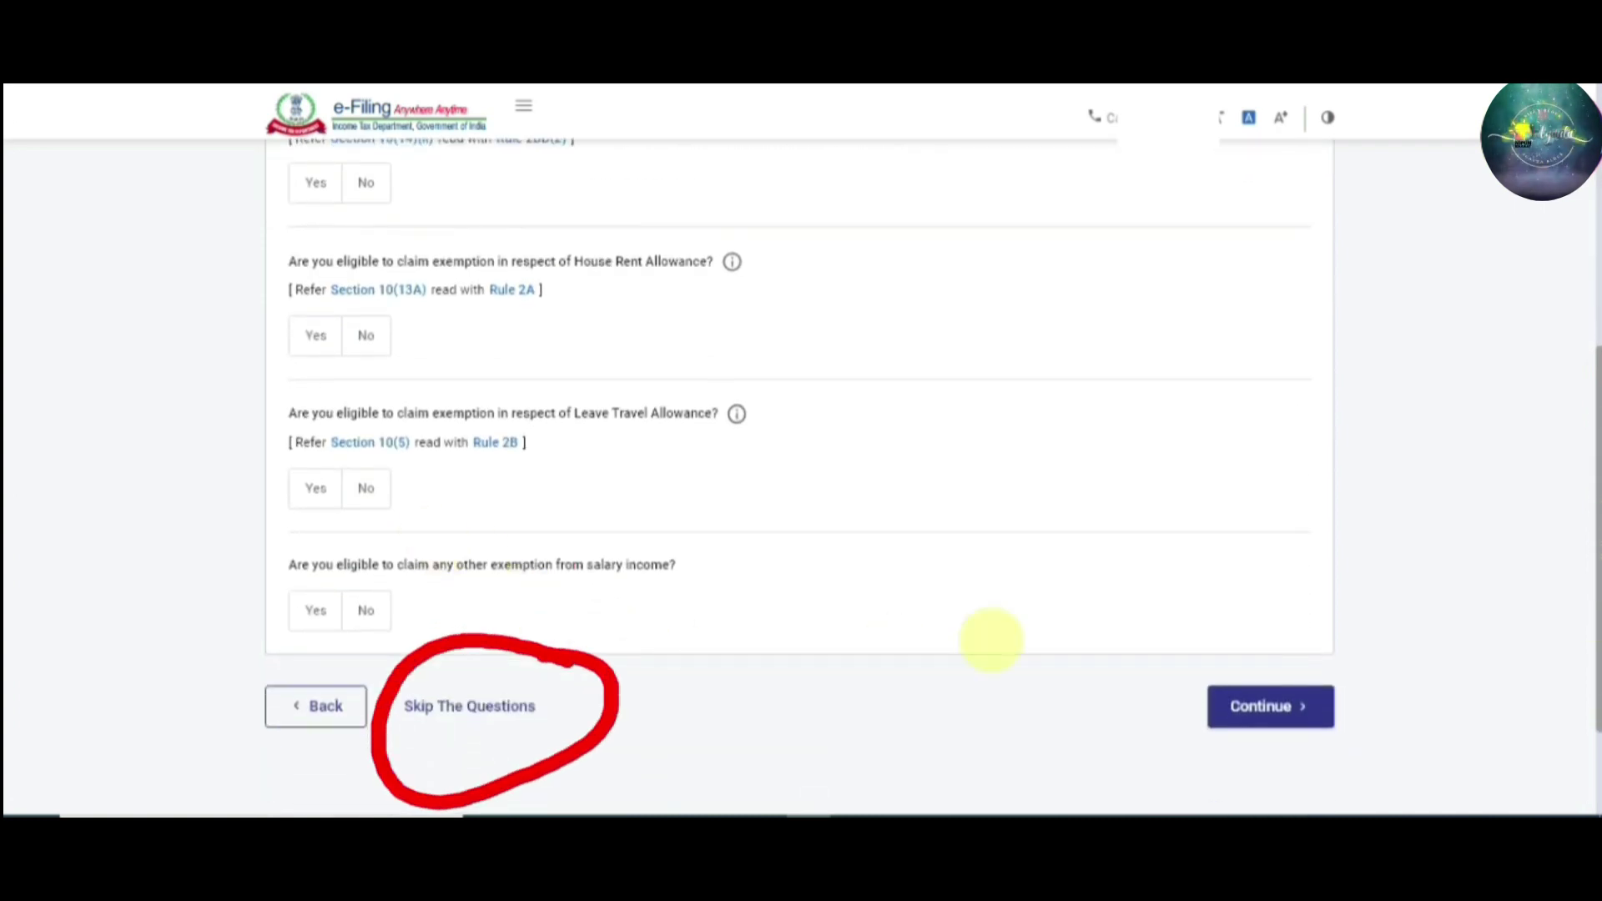
pyautogui.scroll(1, 1595, 575)
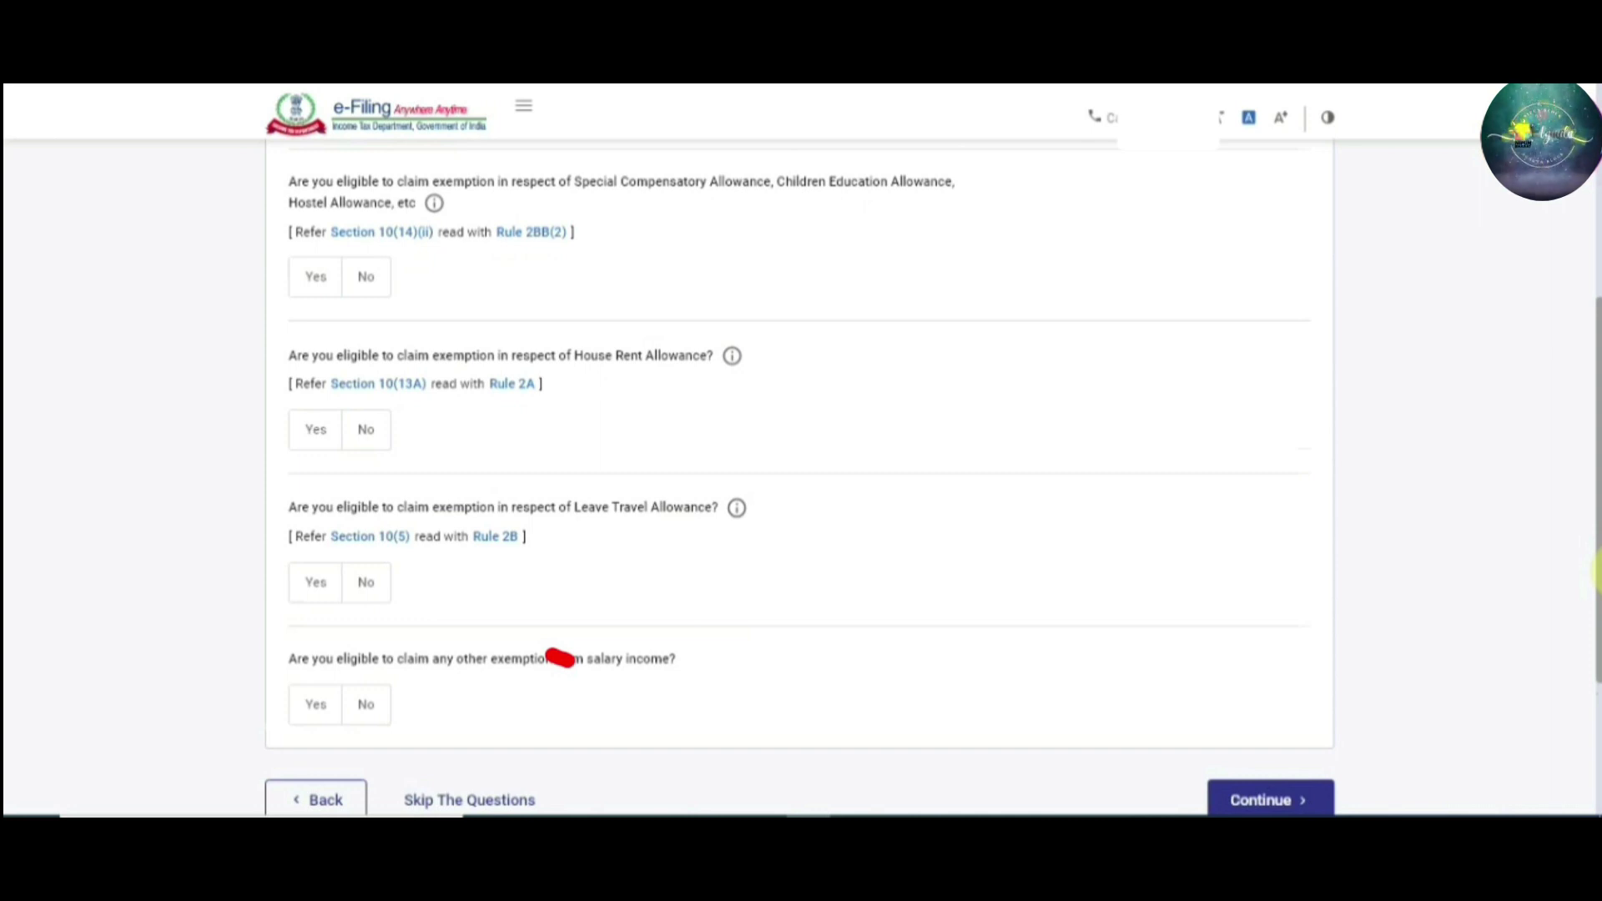
pyautogui.scroll(-1, 1290, 788)
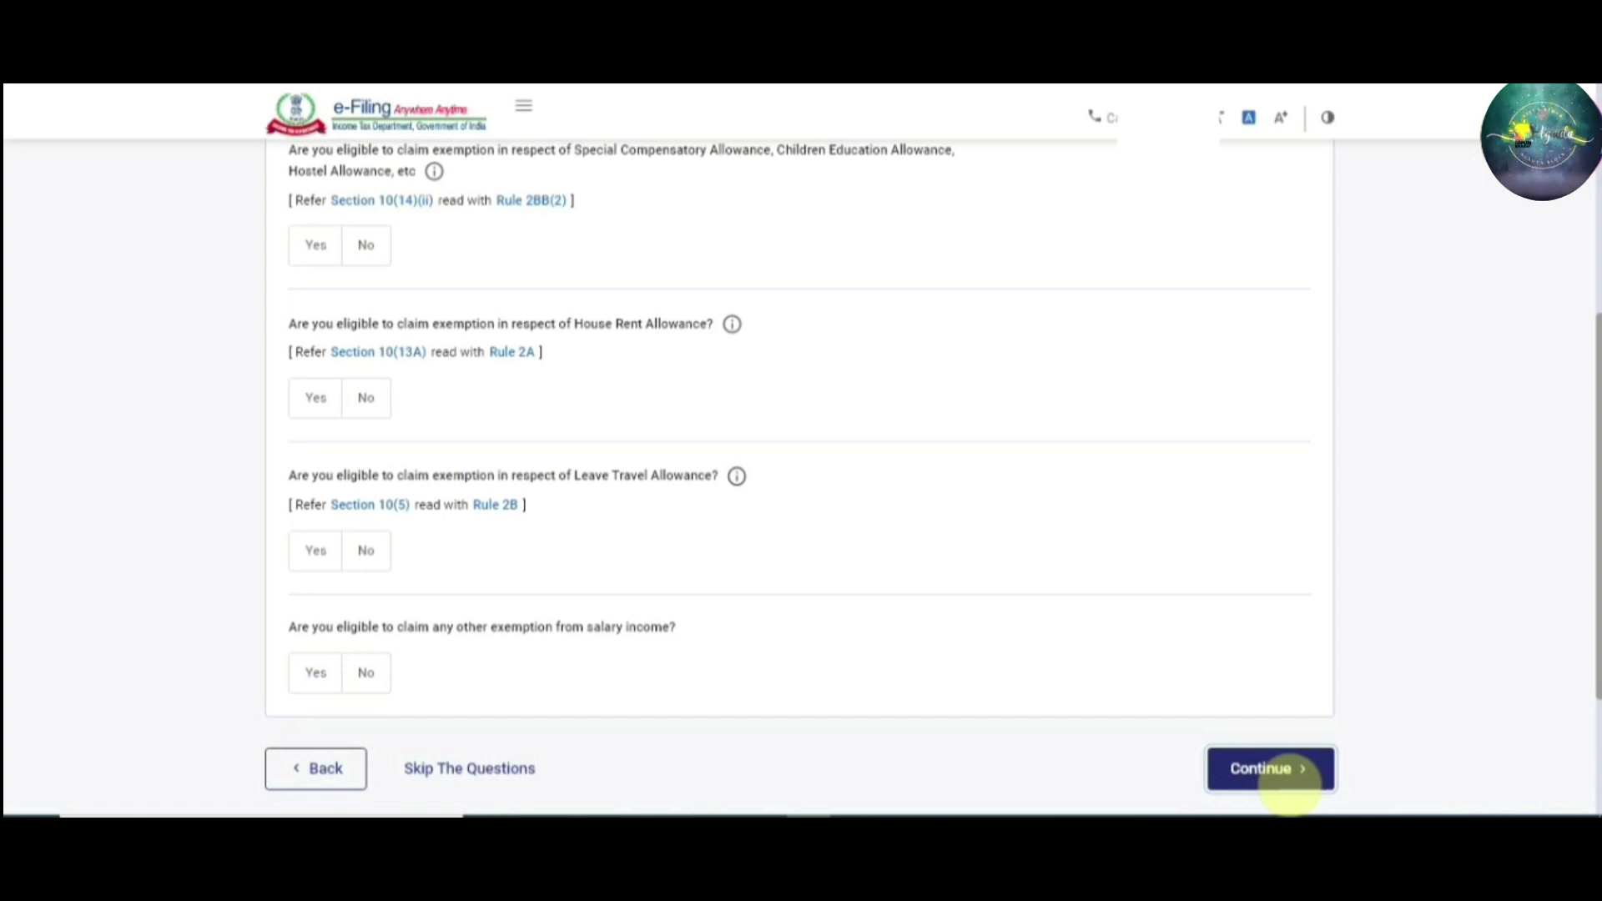
pyautogui.click(1291, 776)
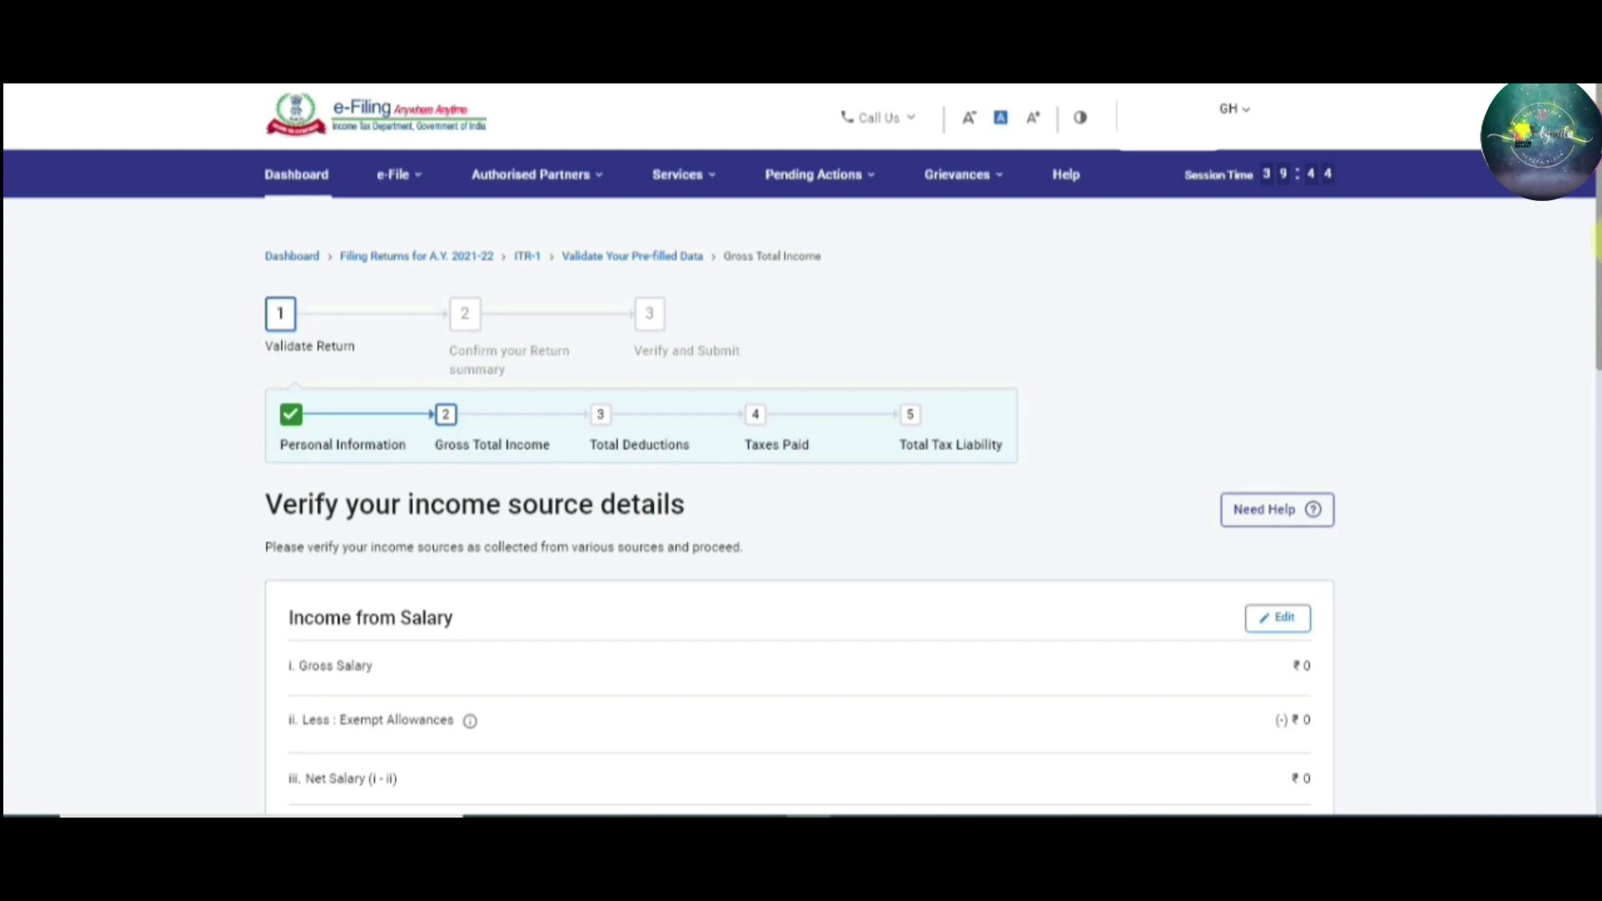
# Open the Income from Salary card on 'Verify your income source details' for editing
pyautogui.scroll(-2, 801, 500)
pyautogui.scroll(2, 801, 500)
pyautogui.click(1595, 233)
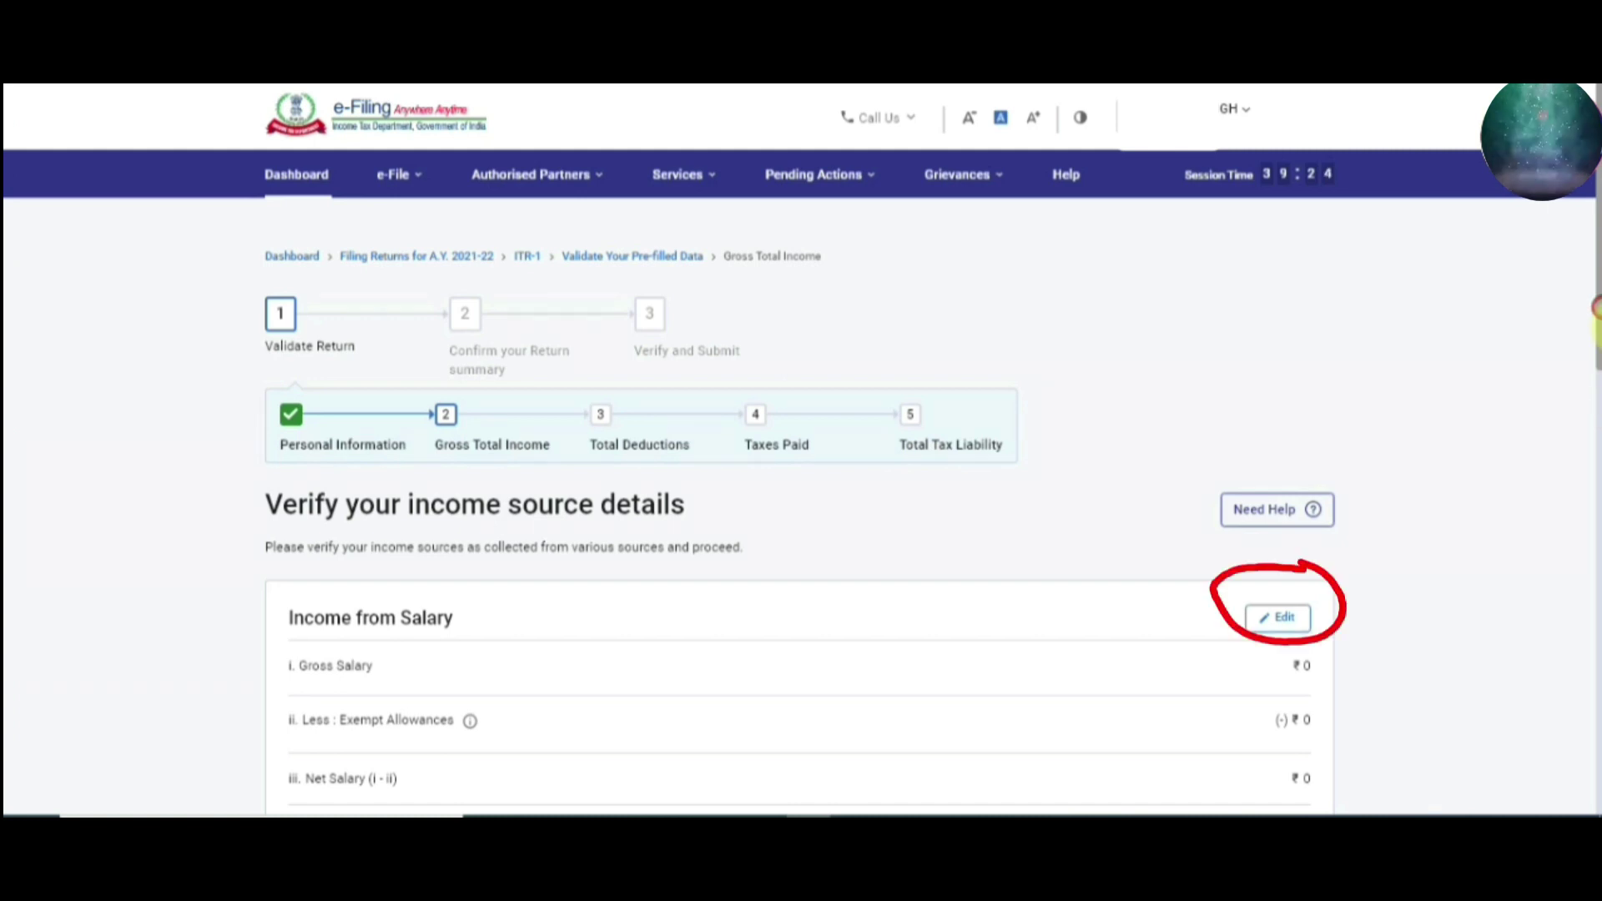
pyautogui.click(1595, 309)
pyautogui.click(1277, 617)
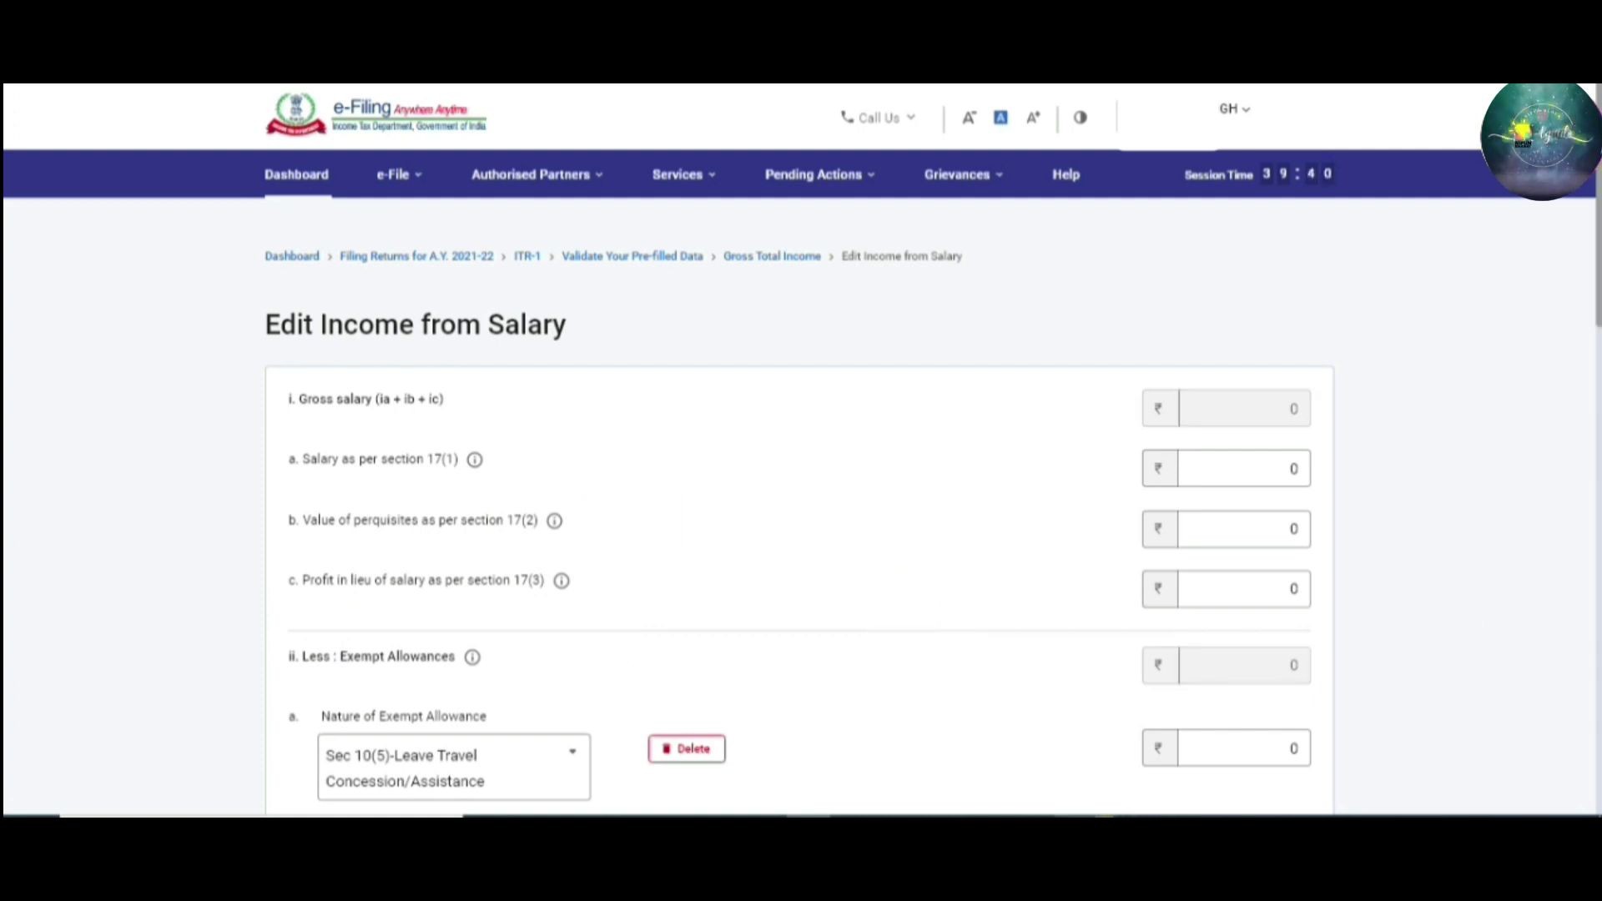
# Scroll through the exempt allowance rows, then bring up Form 16 Part B showing 710396 salary
pyautogui.scroll(-5, 1595, 338)
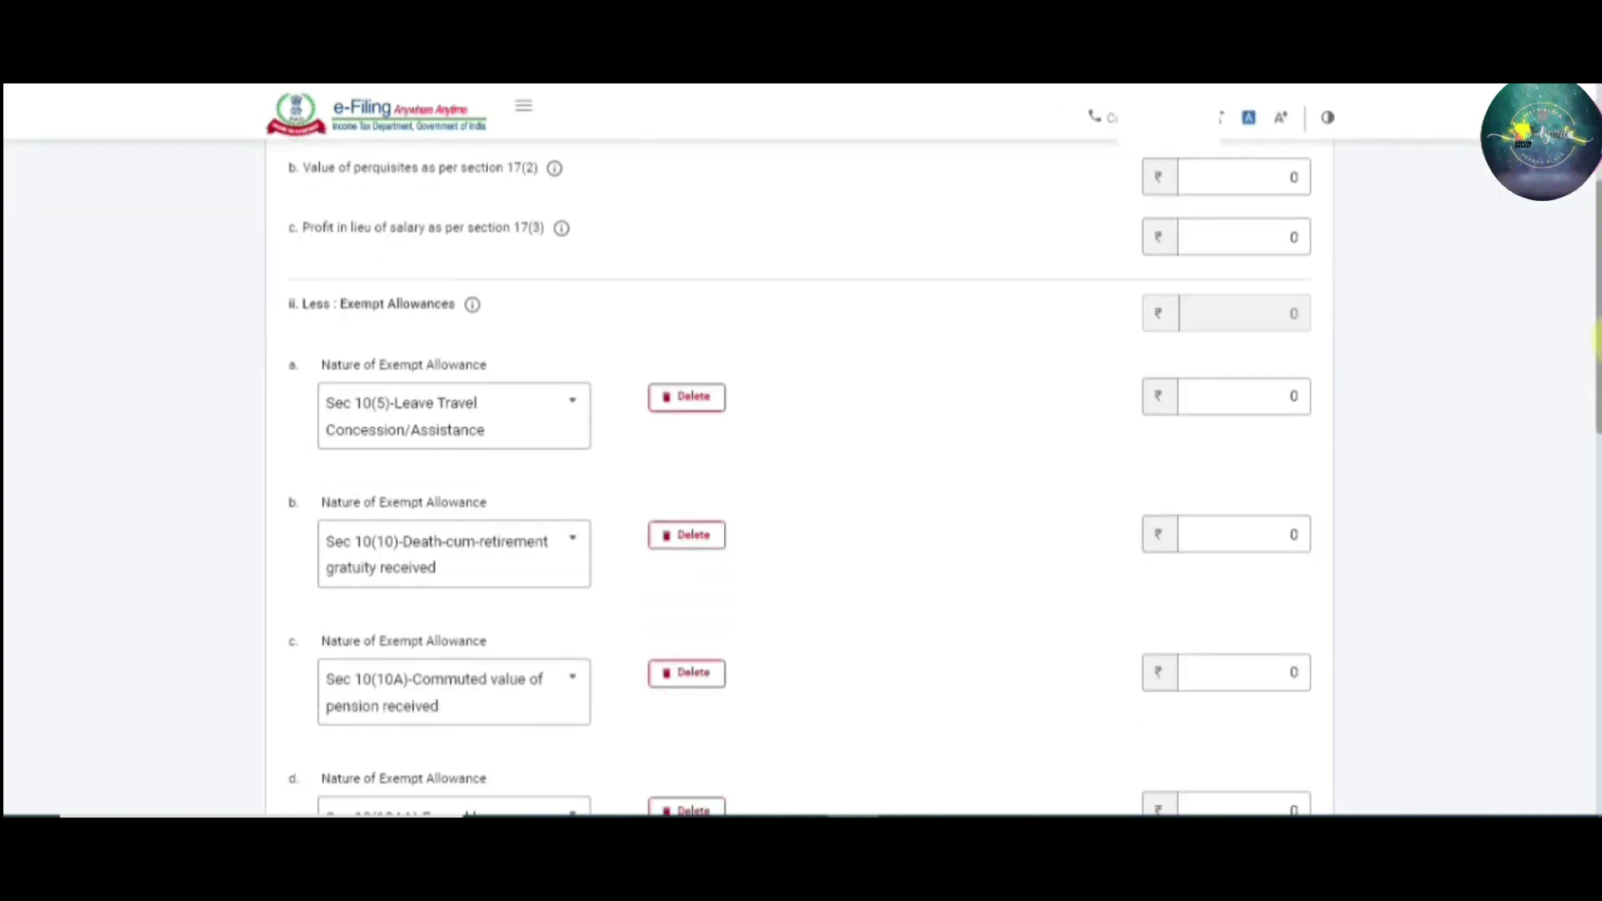
pyautogui.moveTo(1594, 342); pyautogui.dragTo(1594, 685)
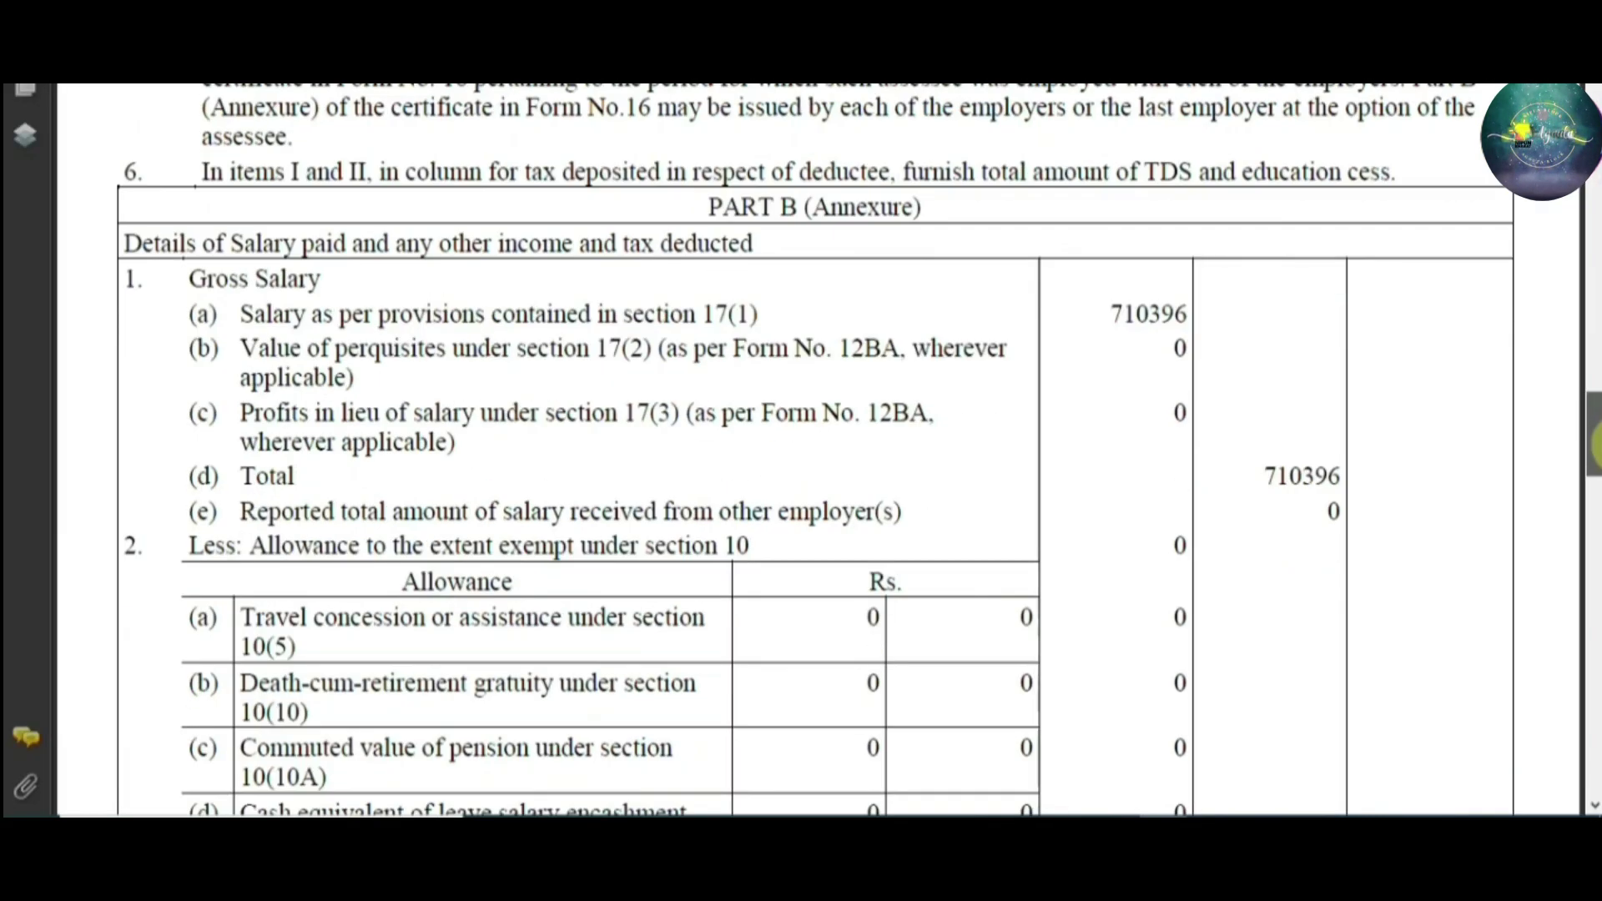
pyautogui.moveTo(1594, 424)
pyautogui.mouseDown()
pyautogui.moveTo(1594, 444)
pyautogui.moveTo(1594, 426)
pyautogui.mouseUp()
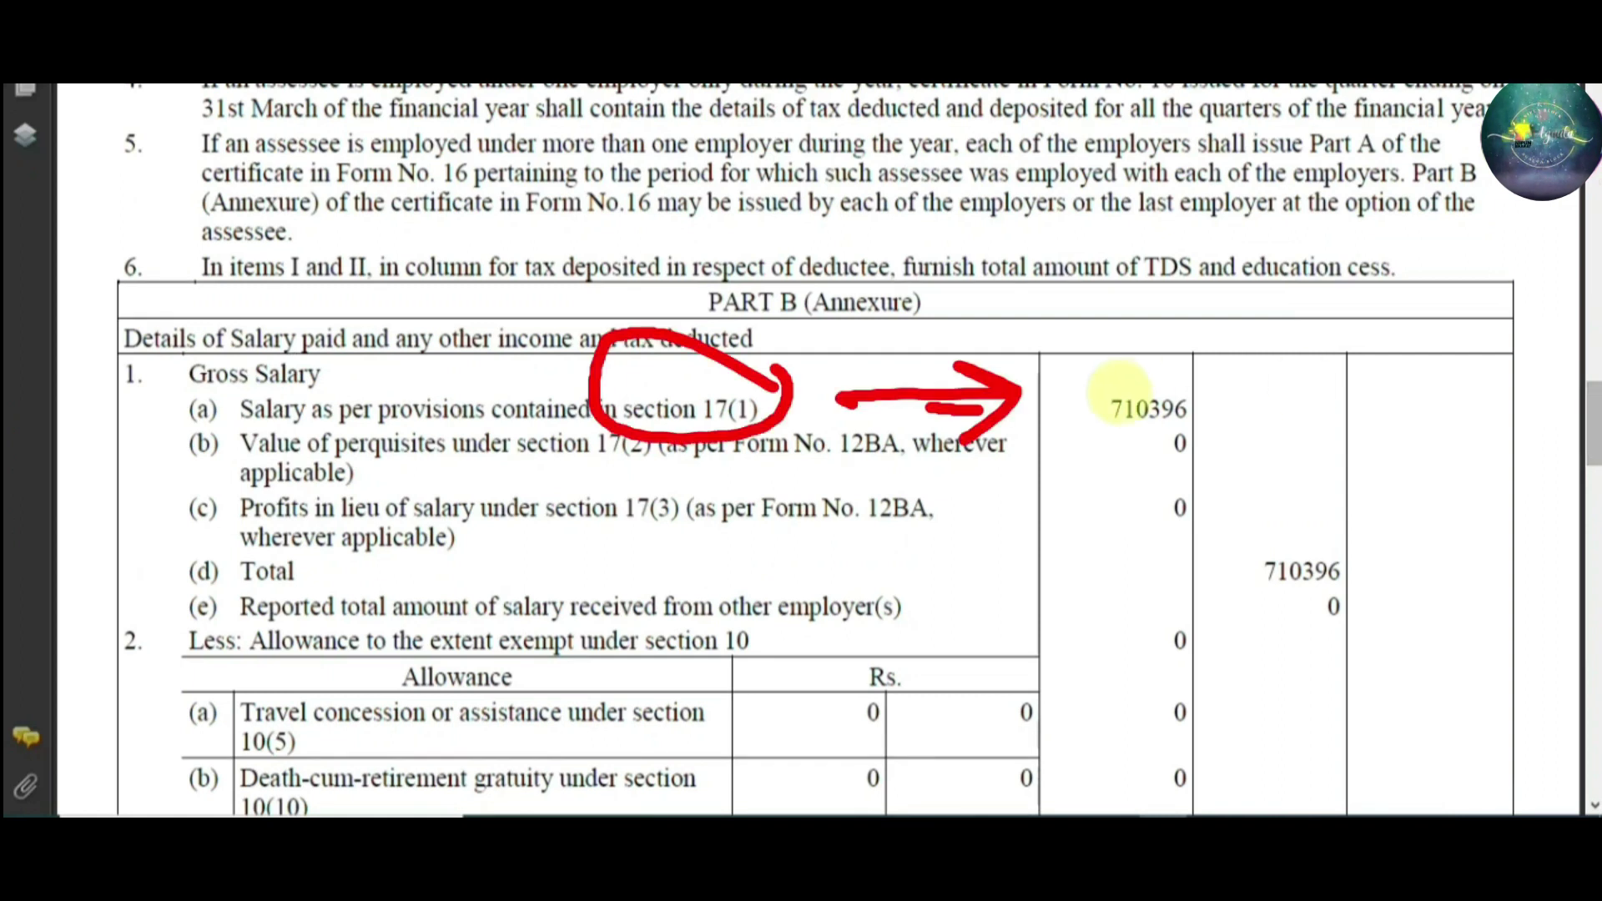
# Select and copy the section 17(1) salary amount 710396 from Form 16 Part B
pyautogui.click(242, 411)
pyautogui.moveTo(241, 411); pyautogui.dragTo(591, 413)
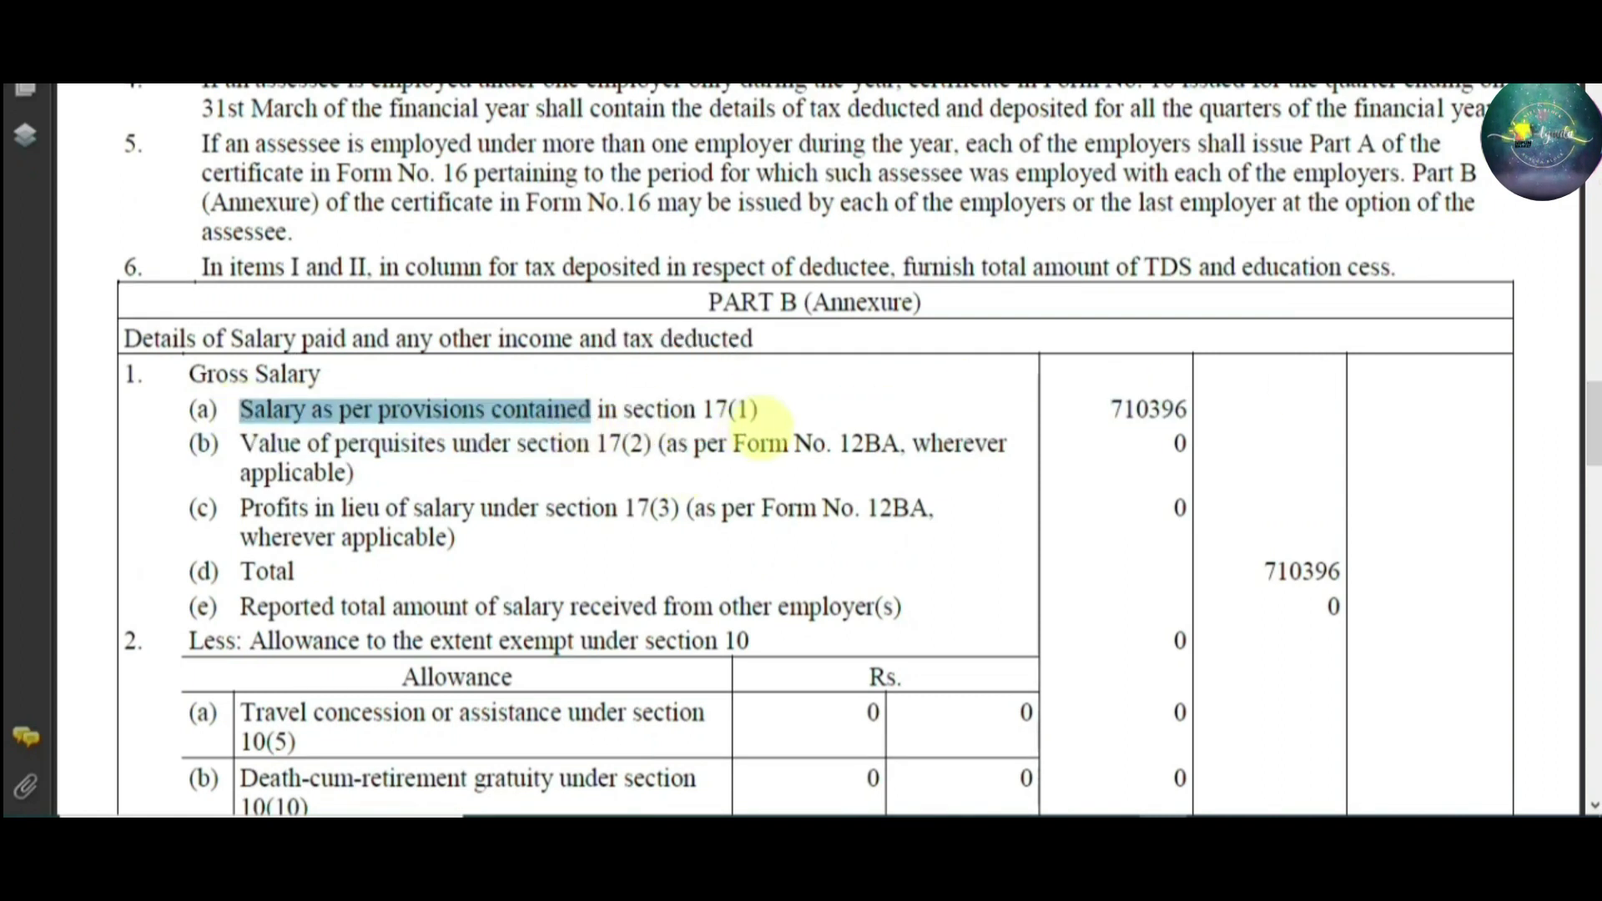
pyautogui.click(757, 410)
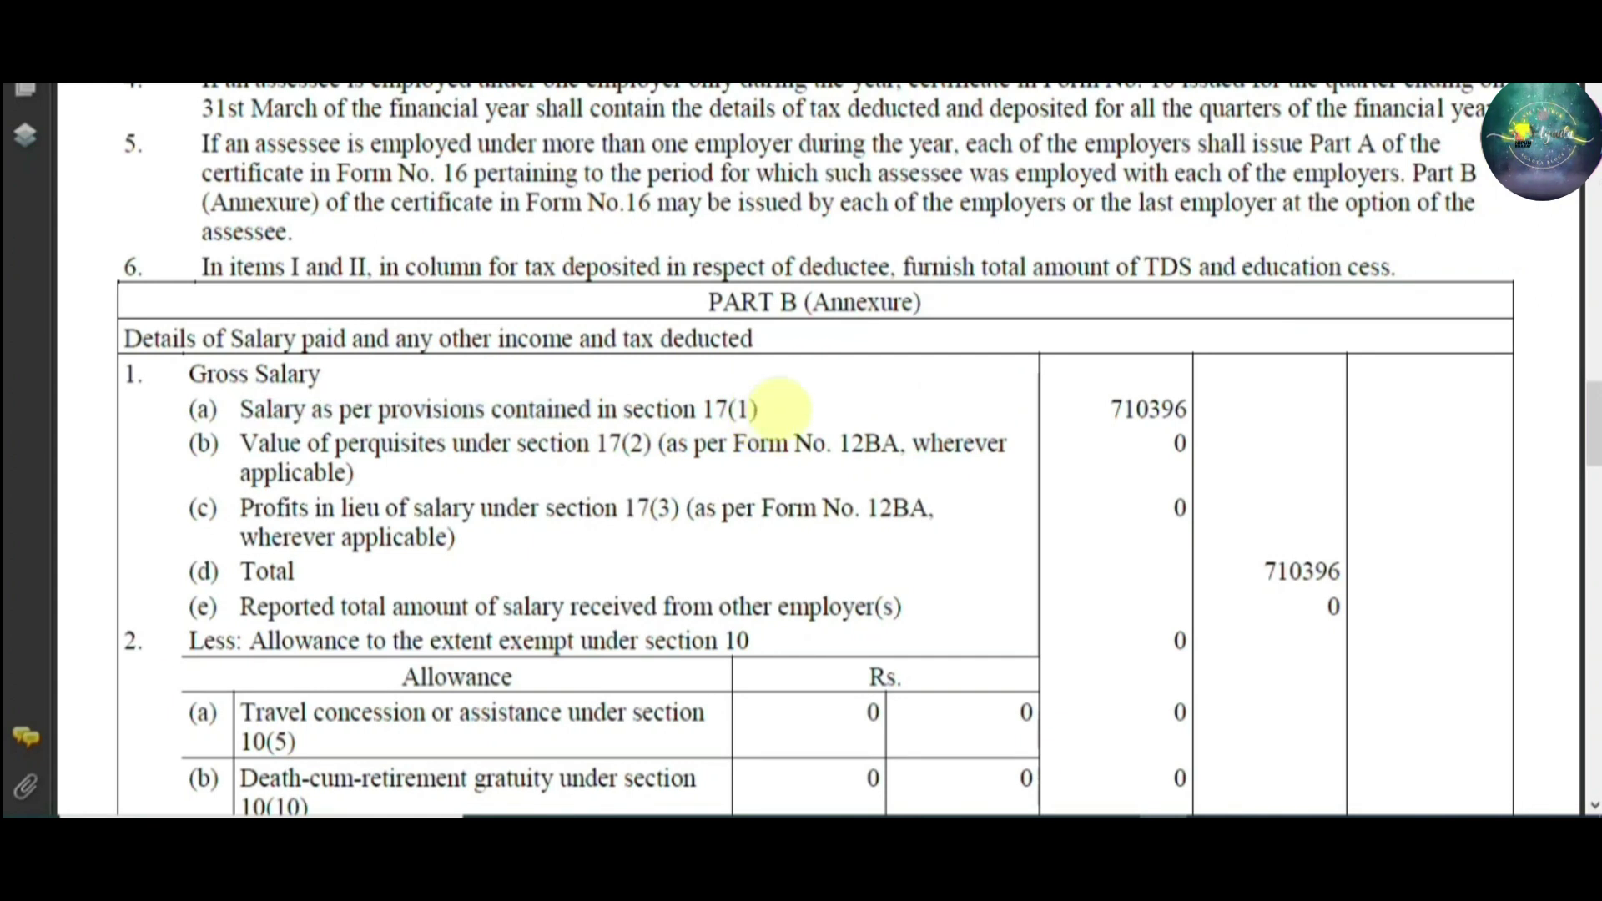
pyautogui.doubleClick(1168, 409)
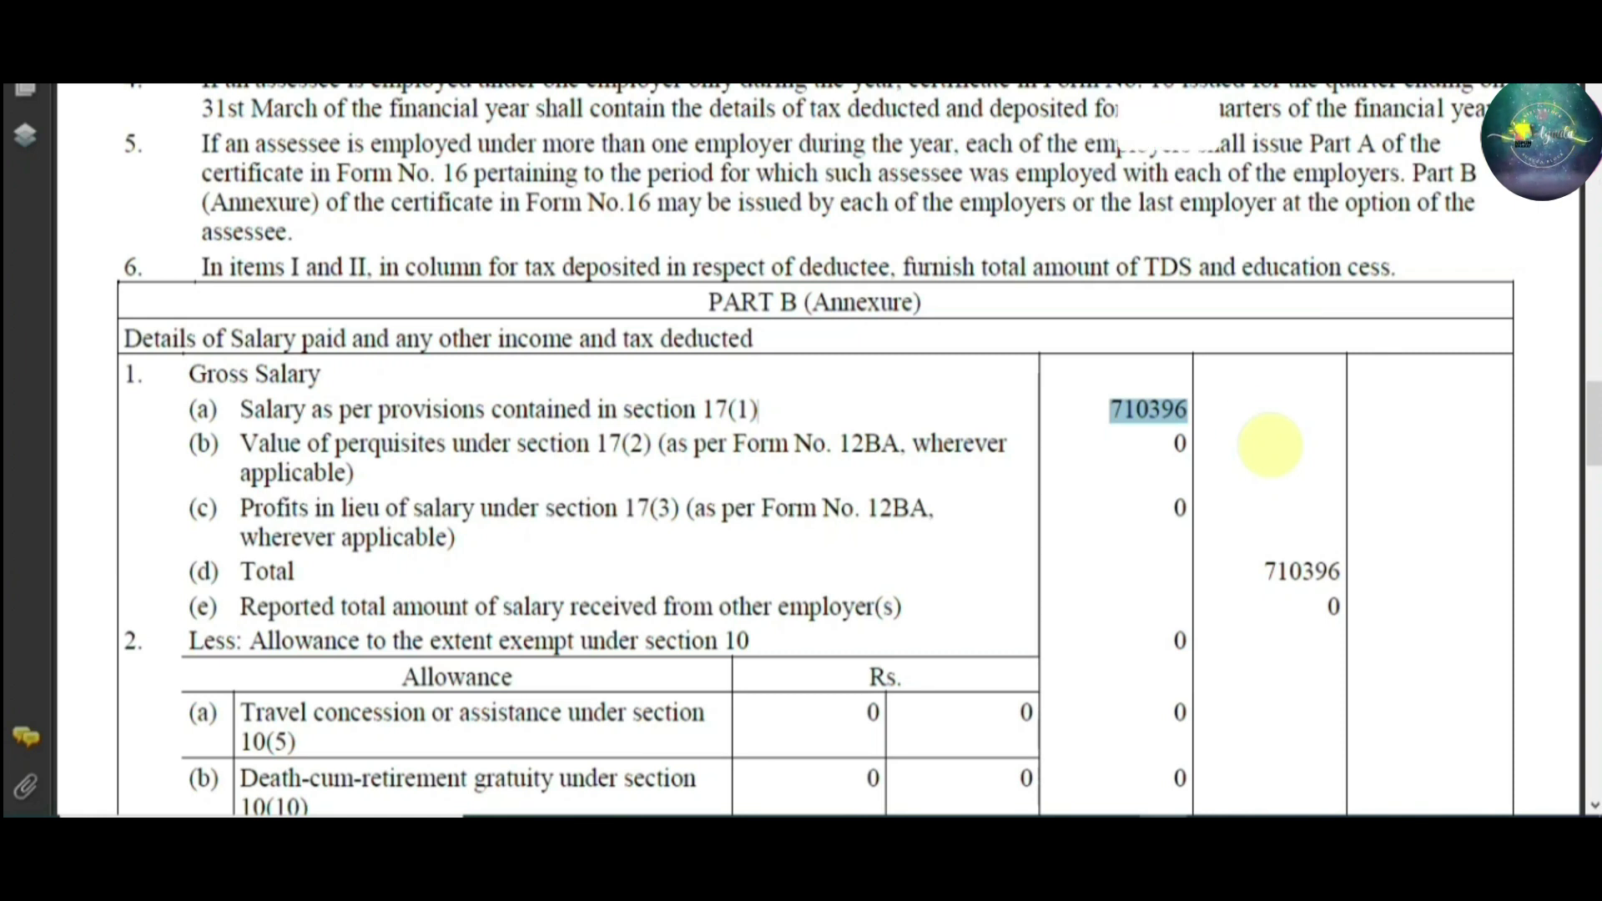
pyautogui.hotkey('alt', 'Tab')
# Enter 710396 as salary under section 17(1), checking it against Form 16
pyautogui.click(1247, 471)
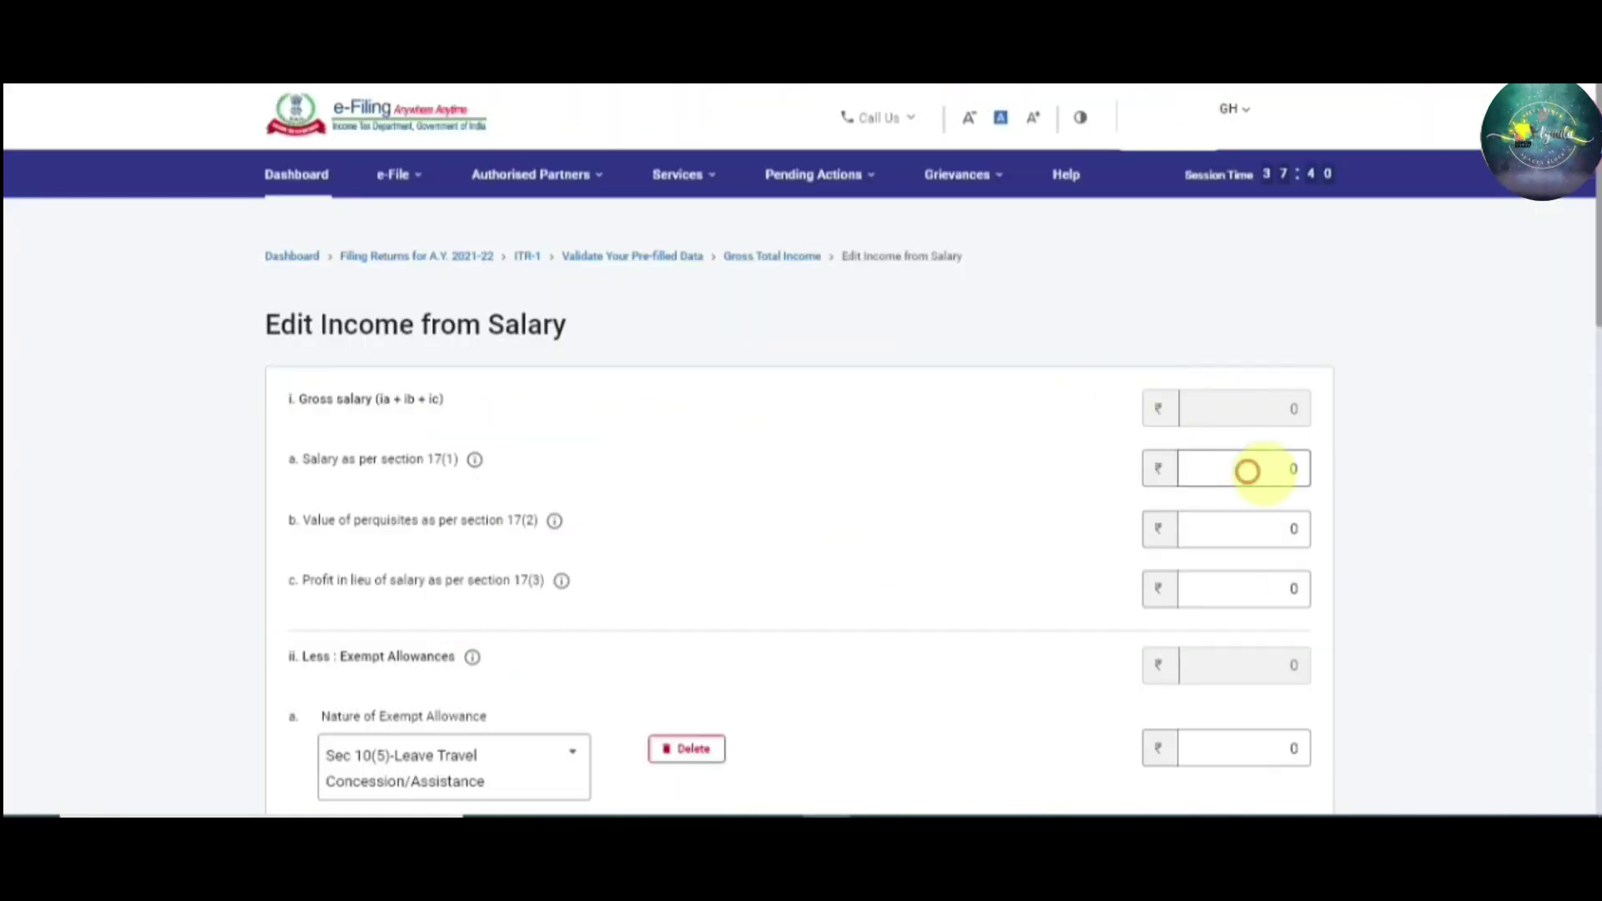
pyautogui.click(1297, 469)
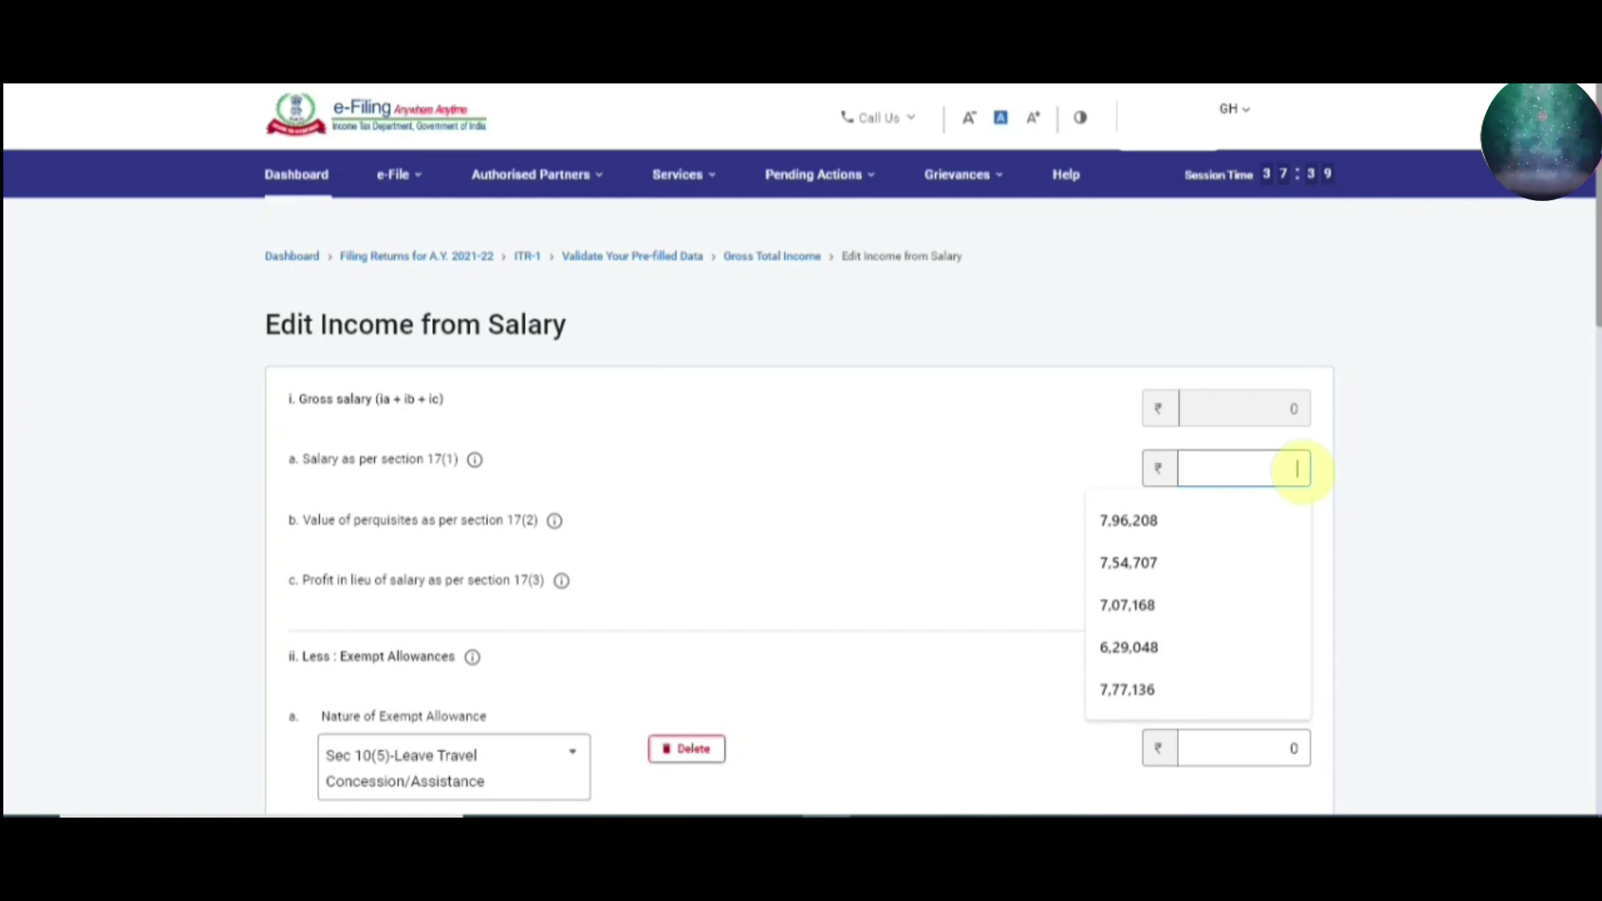
pyautogui.write('7,10,396')
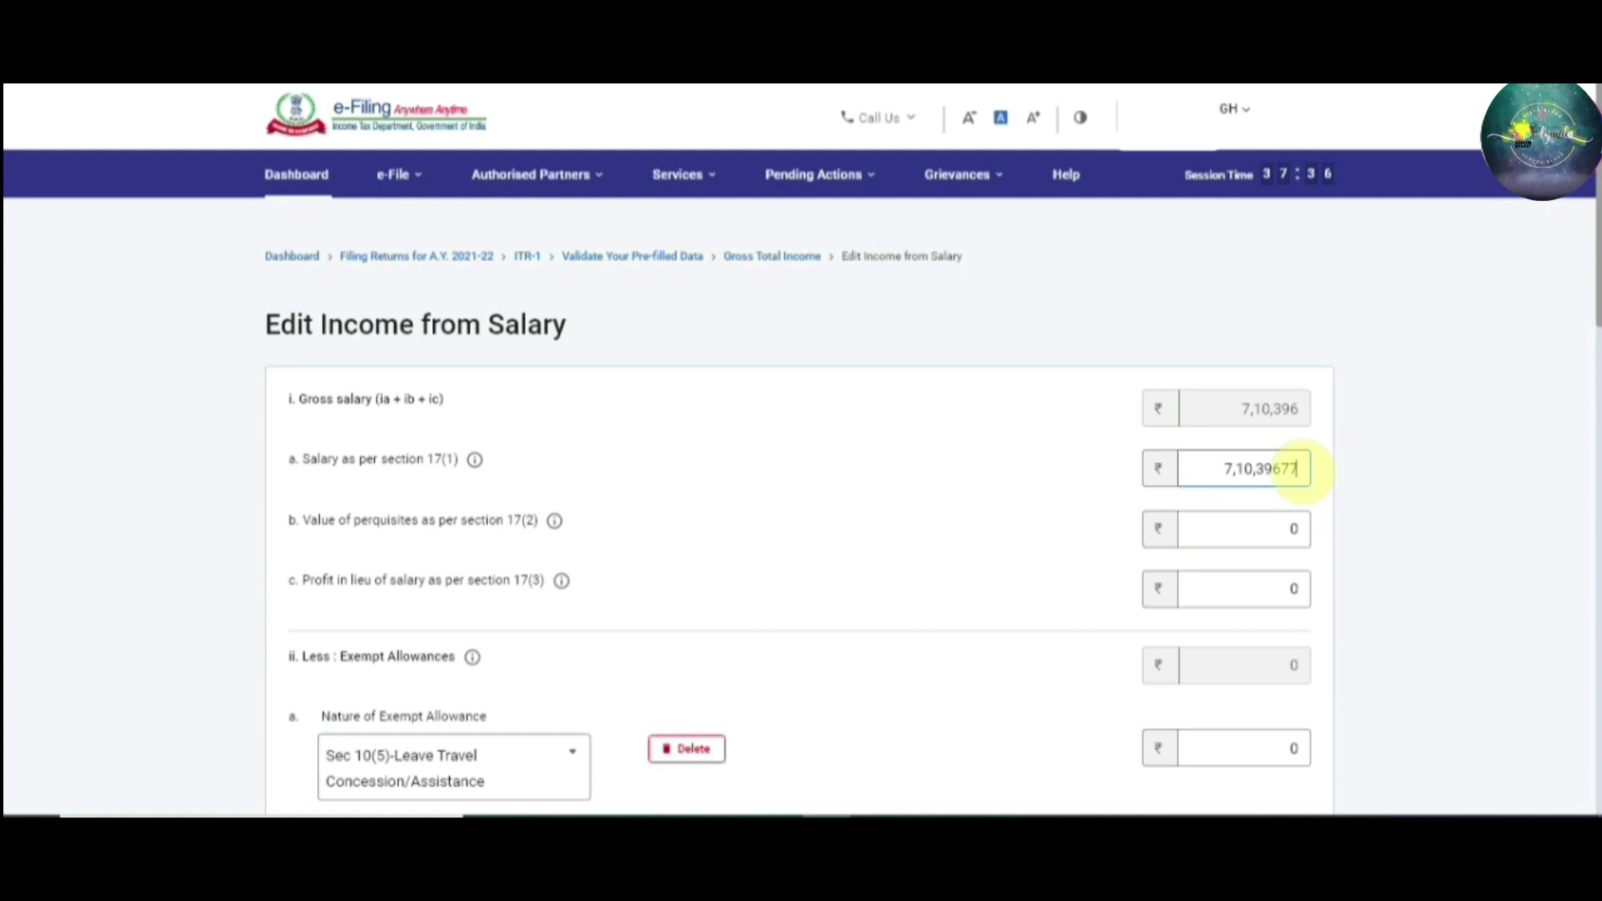
pyautogui.press('Tab')
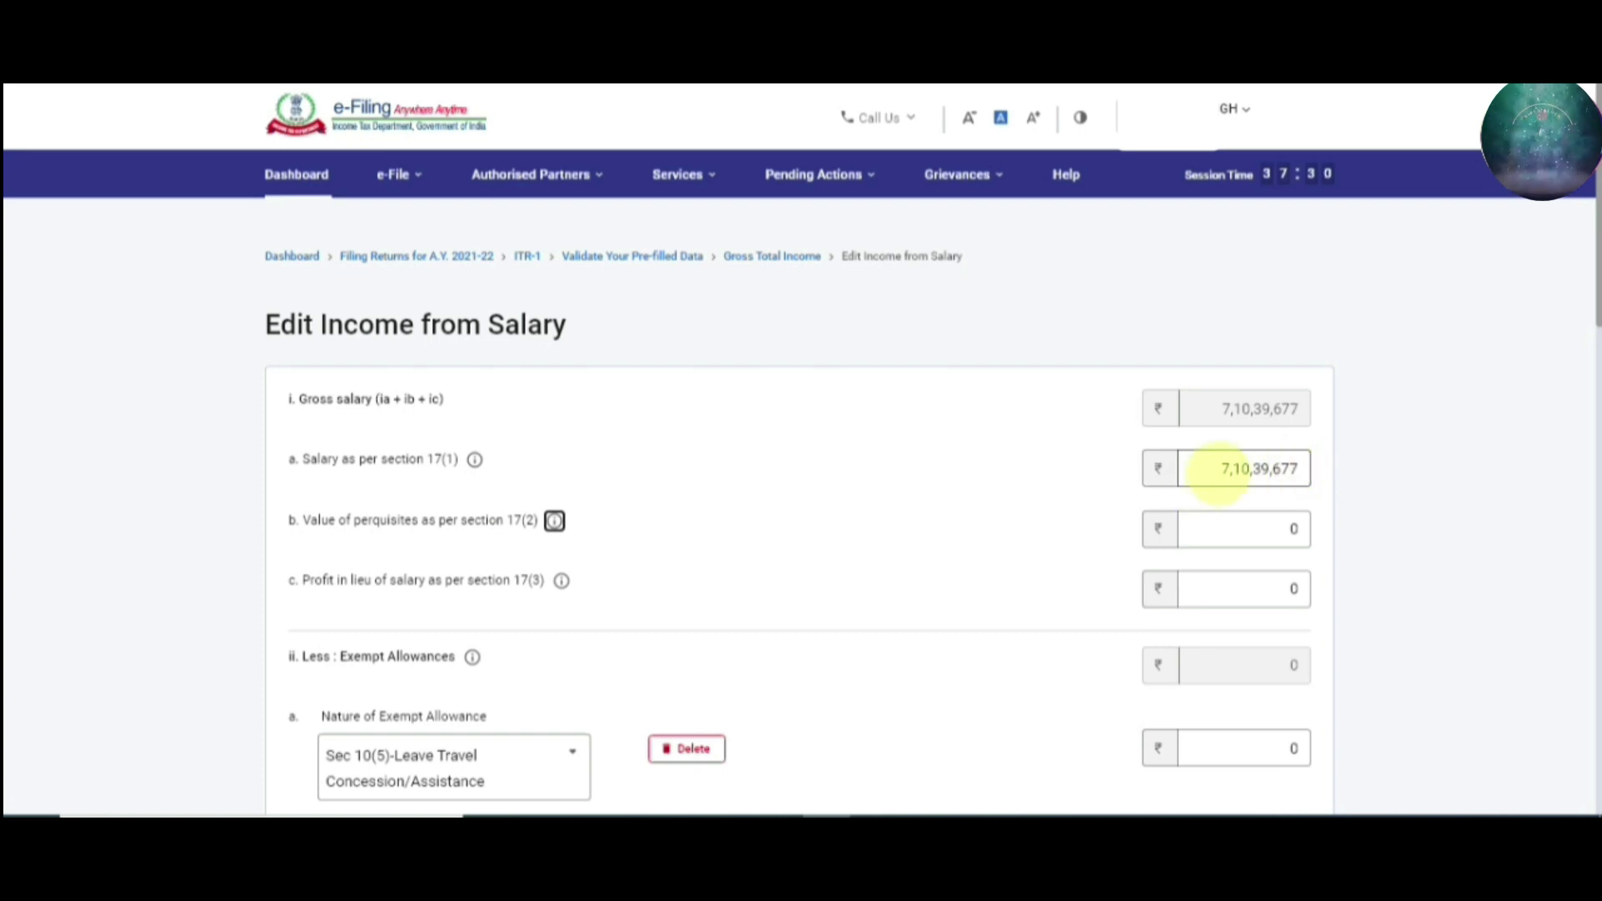
pyautogui.moveTo(1216, 469); pyautogui.dragTo(1326, 490)
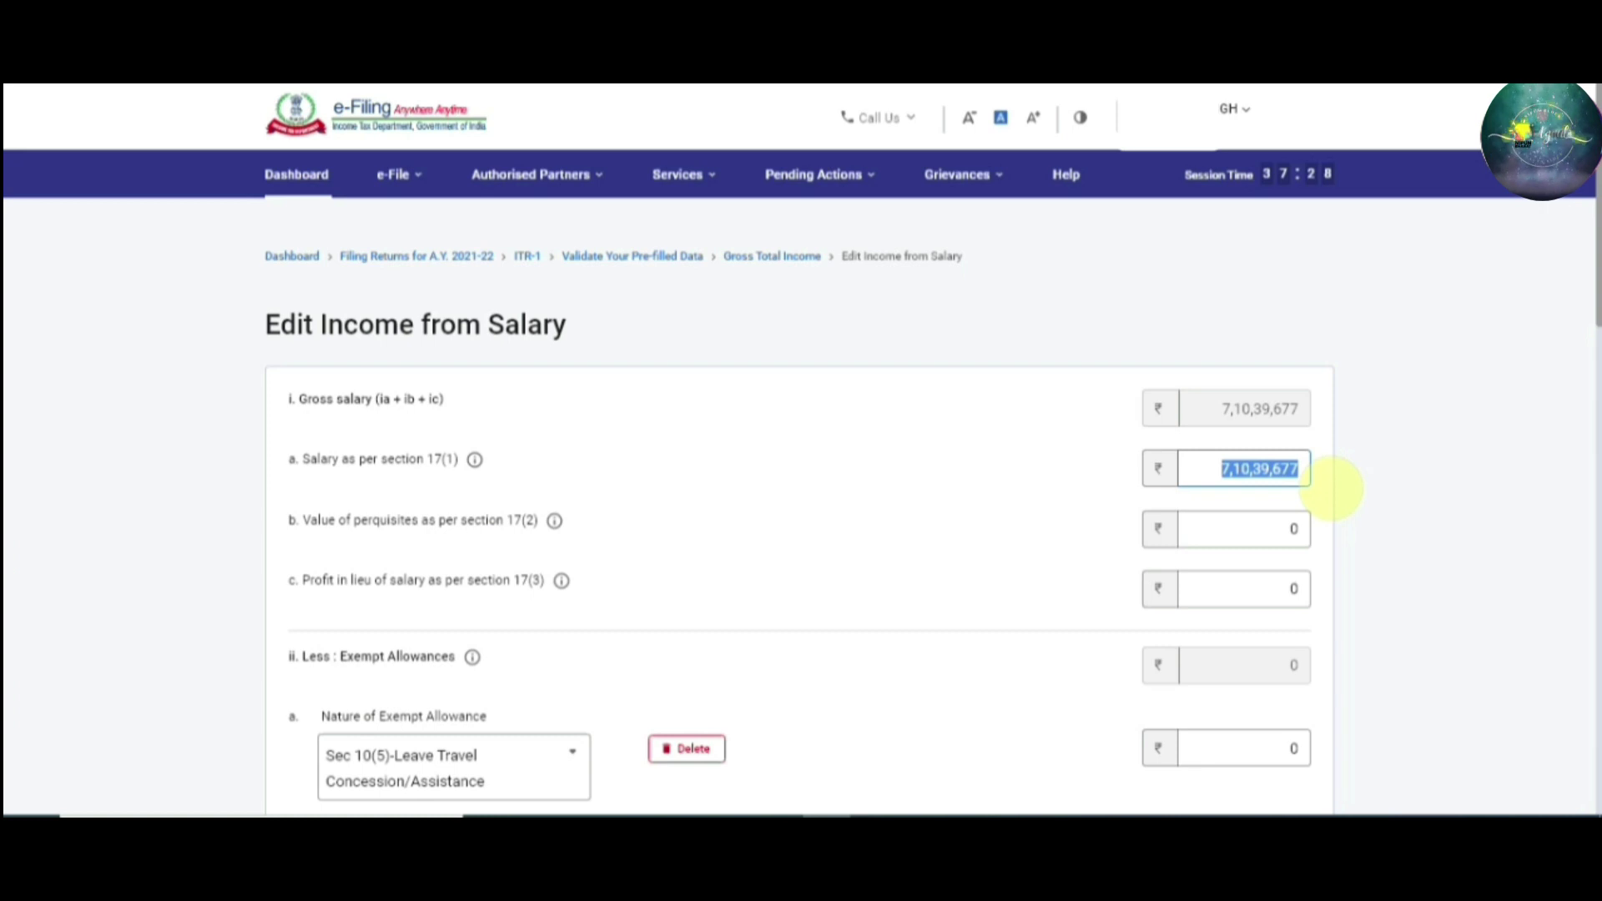
pyautogui.write('710396')
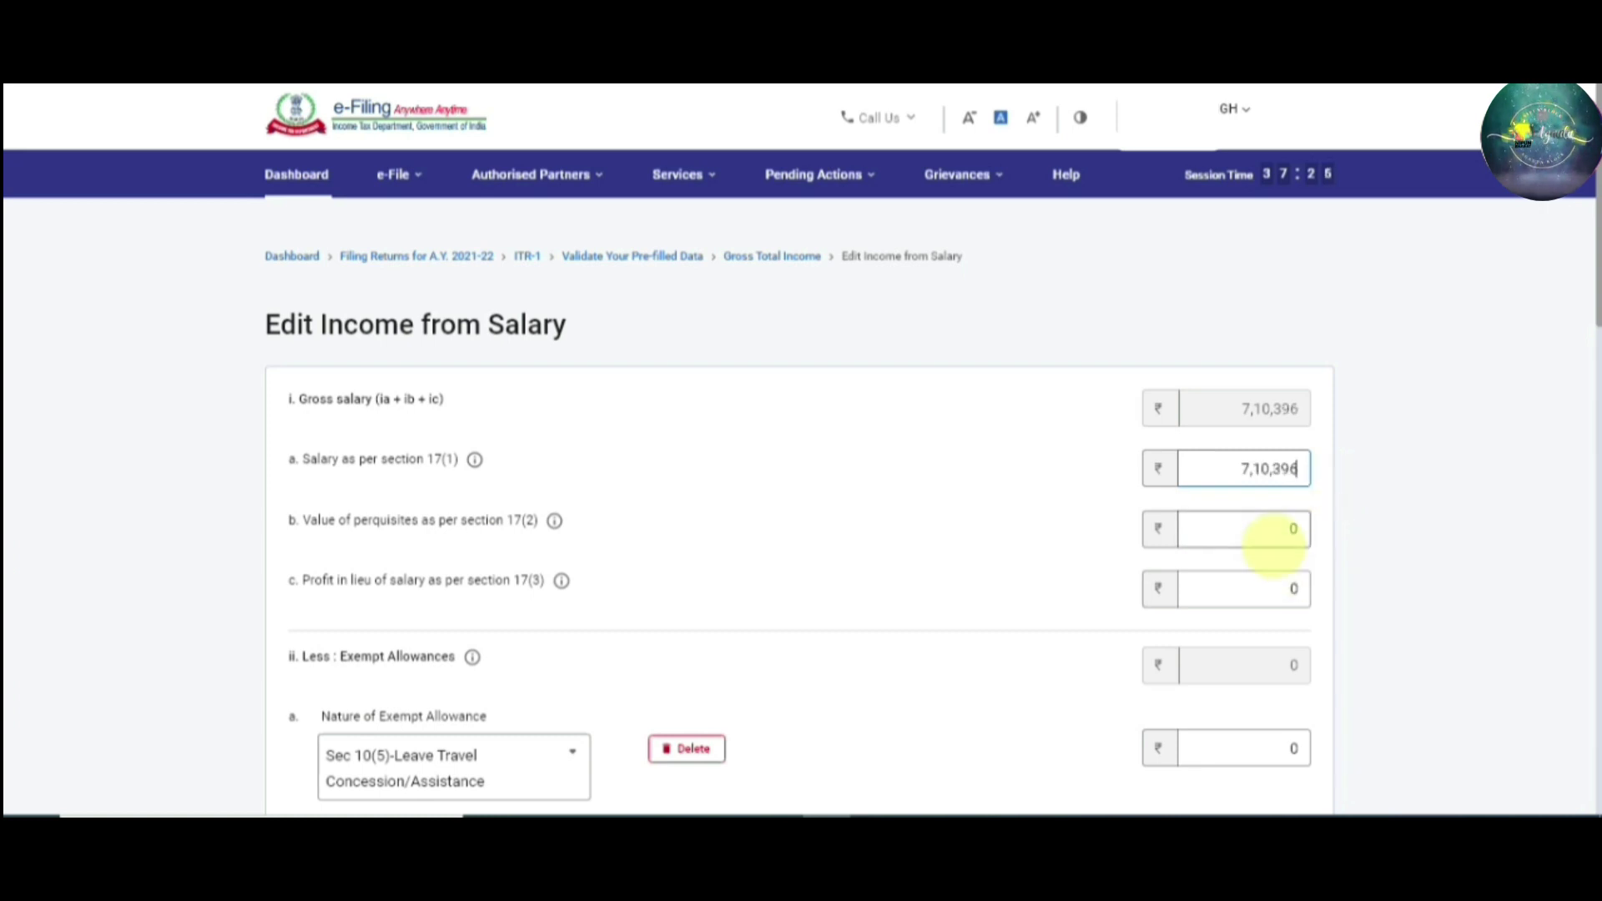
pyautogui.press('Tab')
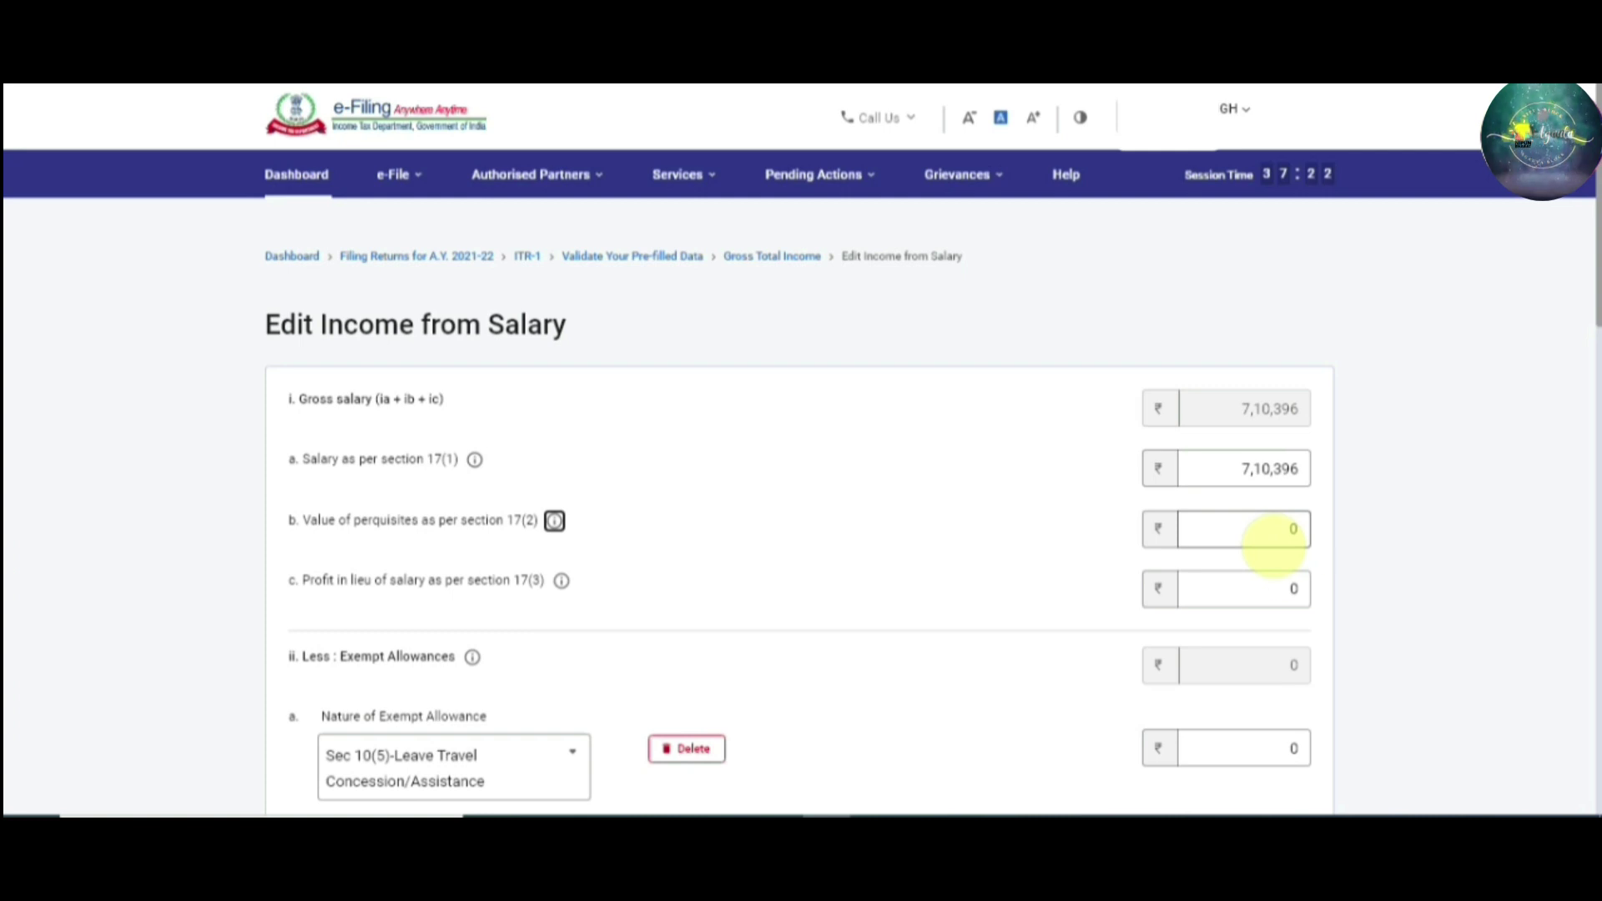
pyautogui.hotkey('alt', 'Tab')
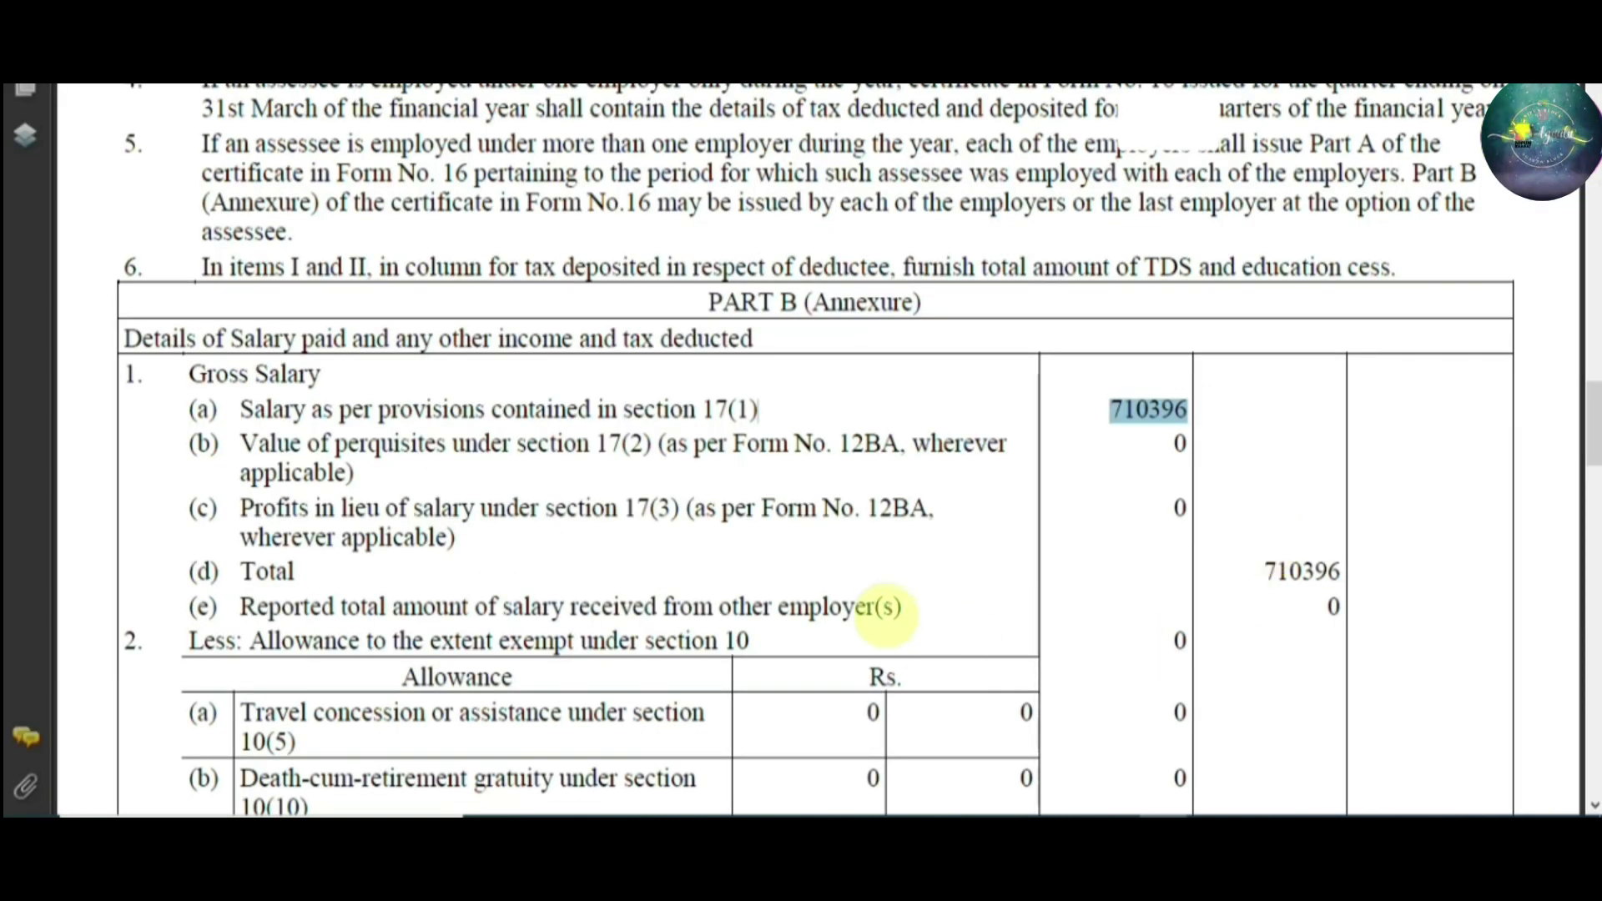
pyautogui.hotkey('alt', 'Tab')
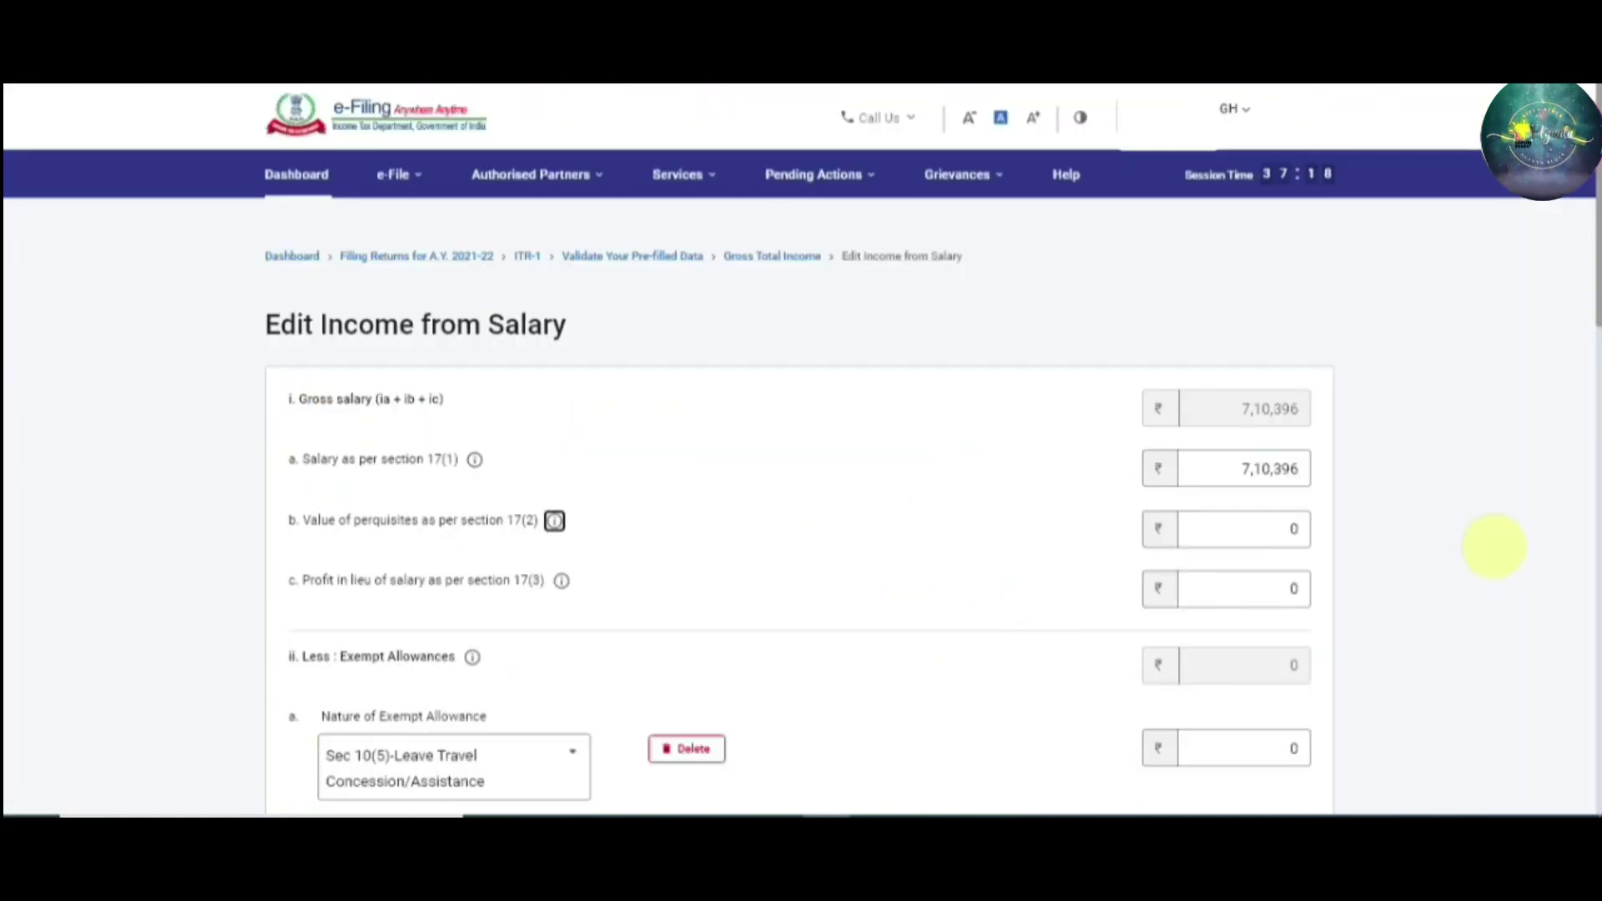
# Clear the zeros from the 17(2) perquisites and 17(3) profits amounts
pyautogui.press('Tab')
pyautogui.press('BackSpace')
pyautogui.press('Tab')
pyautogui.press('Tab')
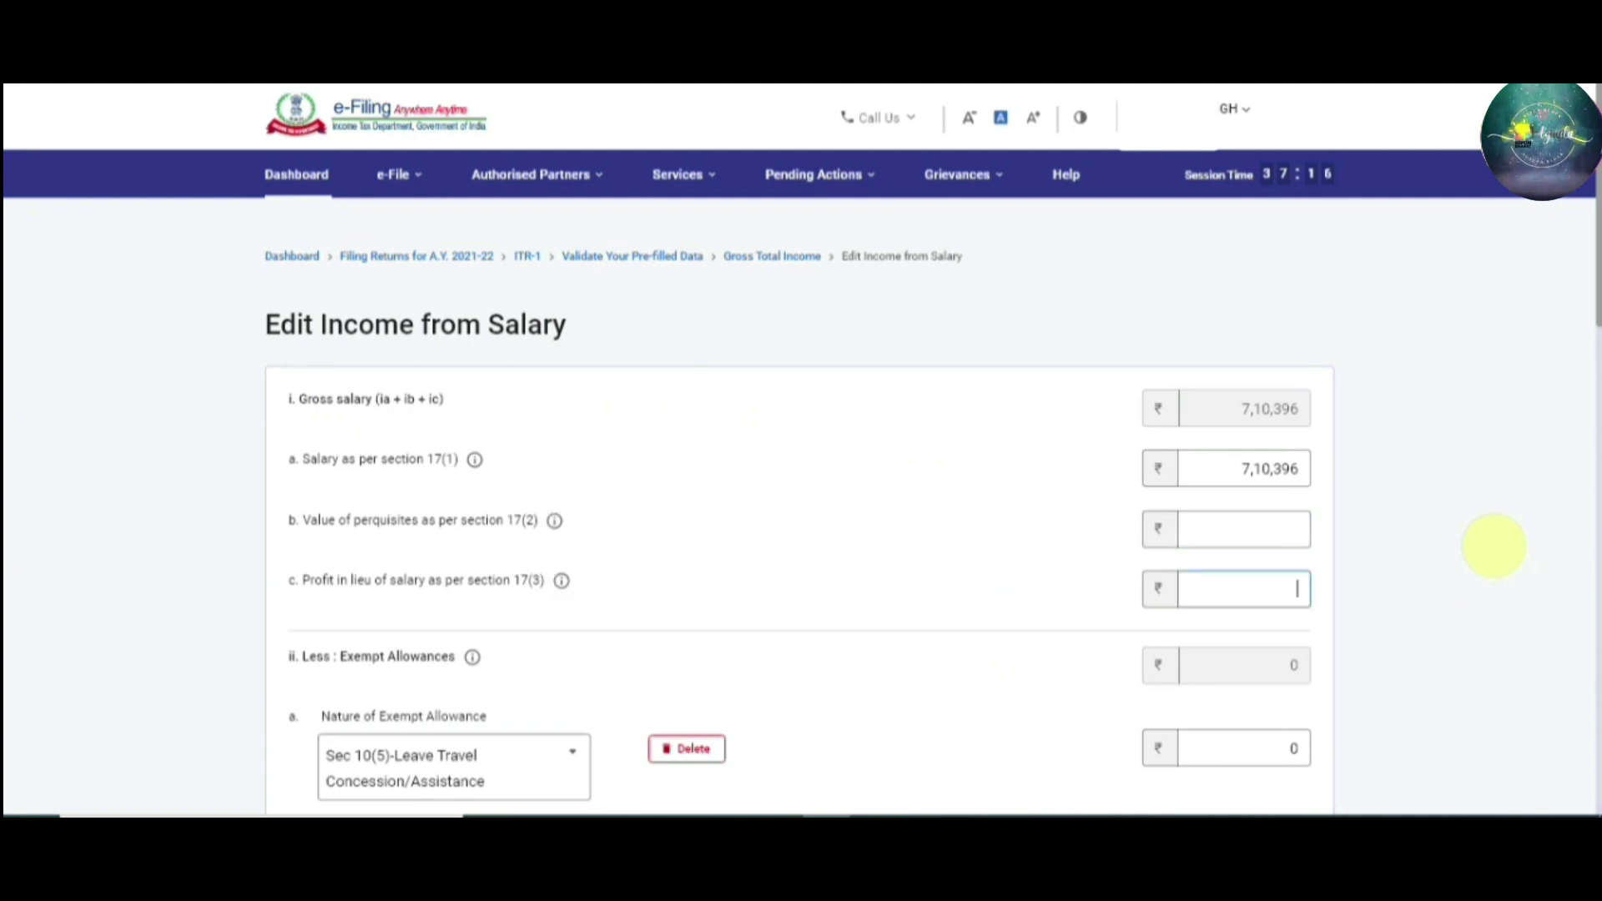
pyautogui.press('BackSpace')
pyautogui.press('Tab')
pyautogui.press('Tab')
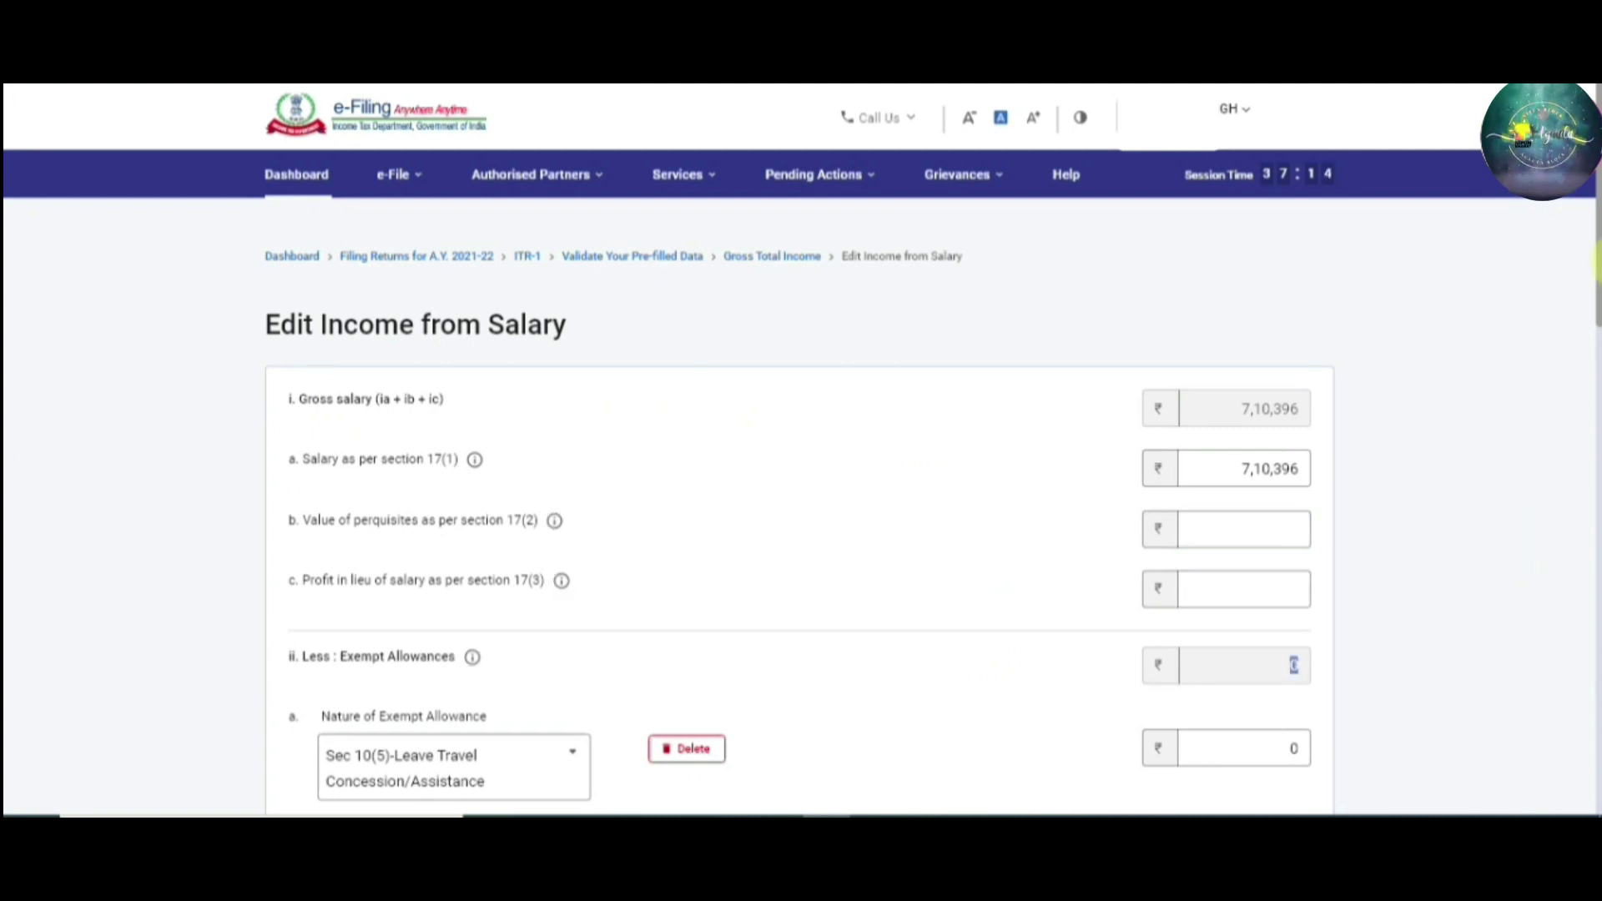
pyautogui.moveTo(1595, 242); pyautogui.dragTo(1595, 459)
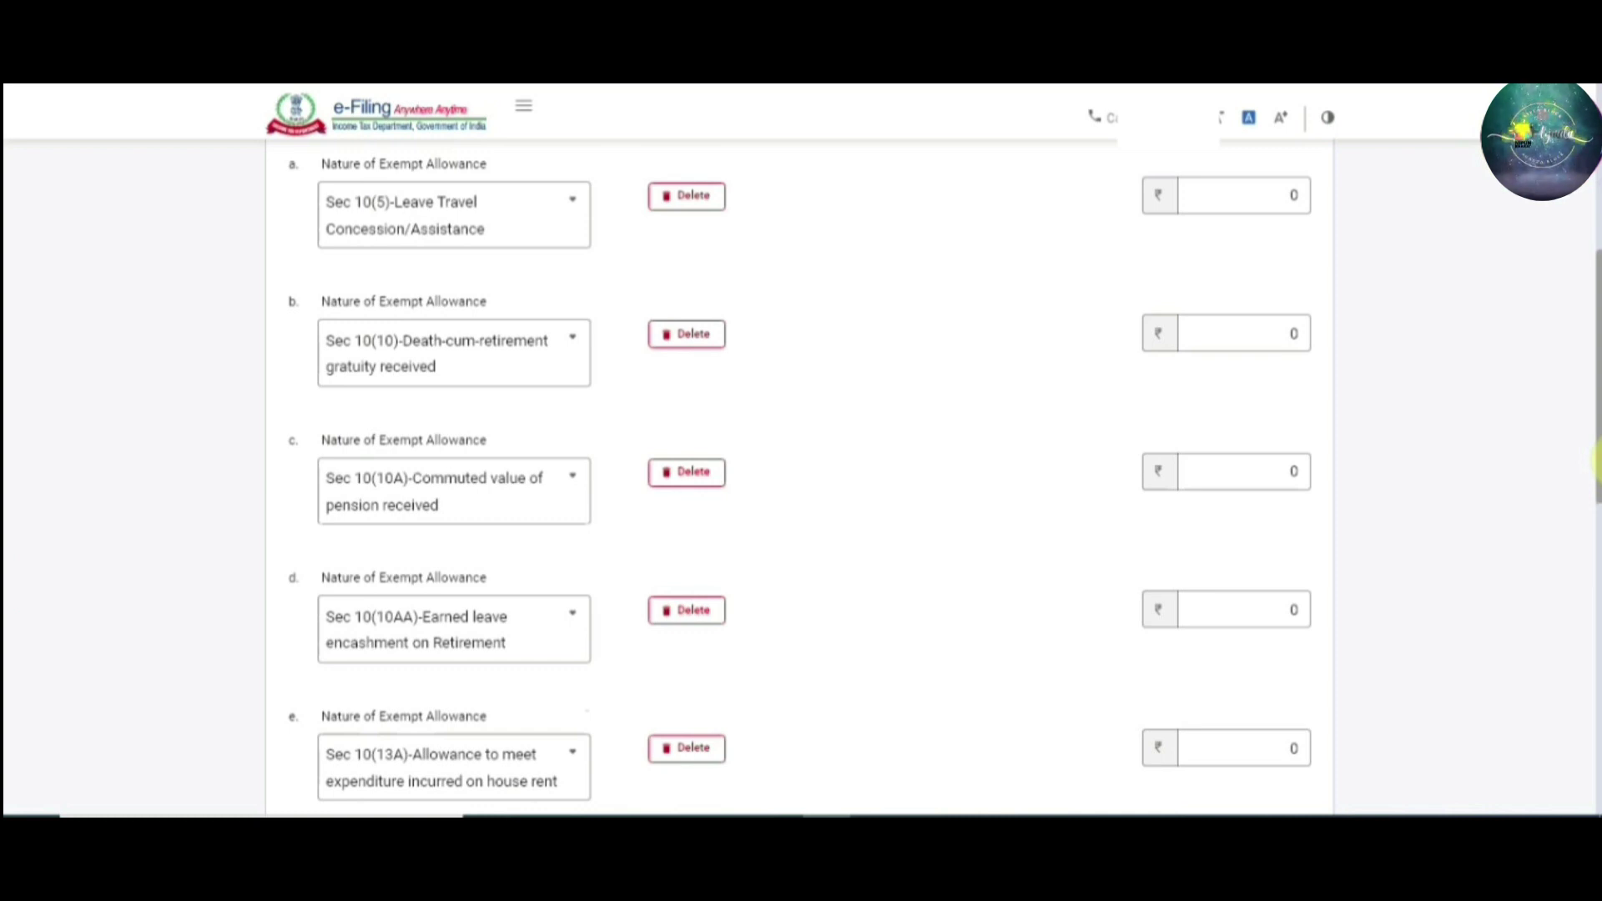
# Check the Net Salary section shows 6,60,396 chargeable under Salaries, then save the salary details
pyautogui.scroll(1, 1595, 462)
pyautogui.scroll(-1, 1595, 463)
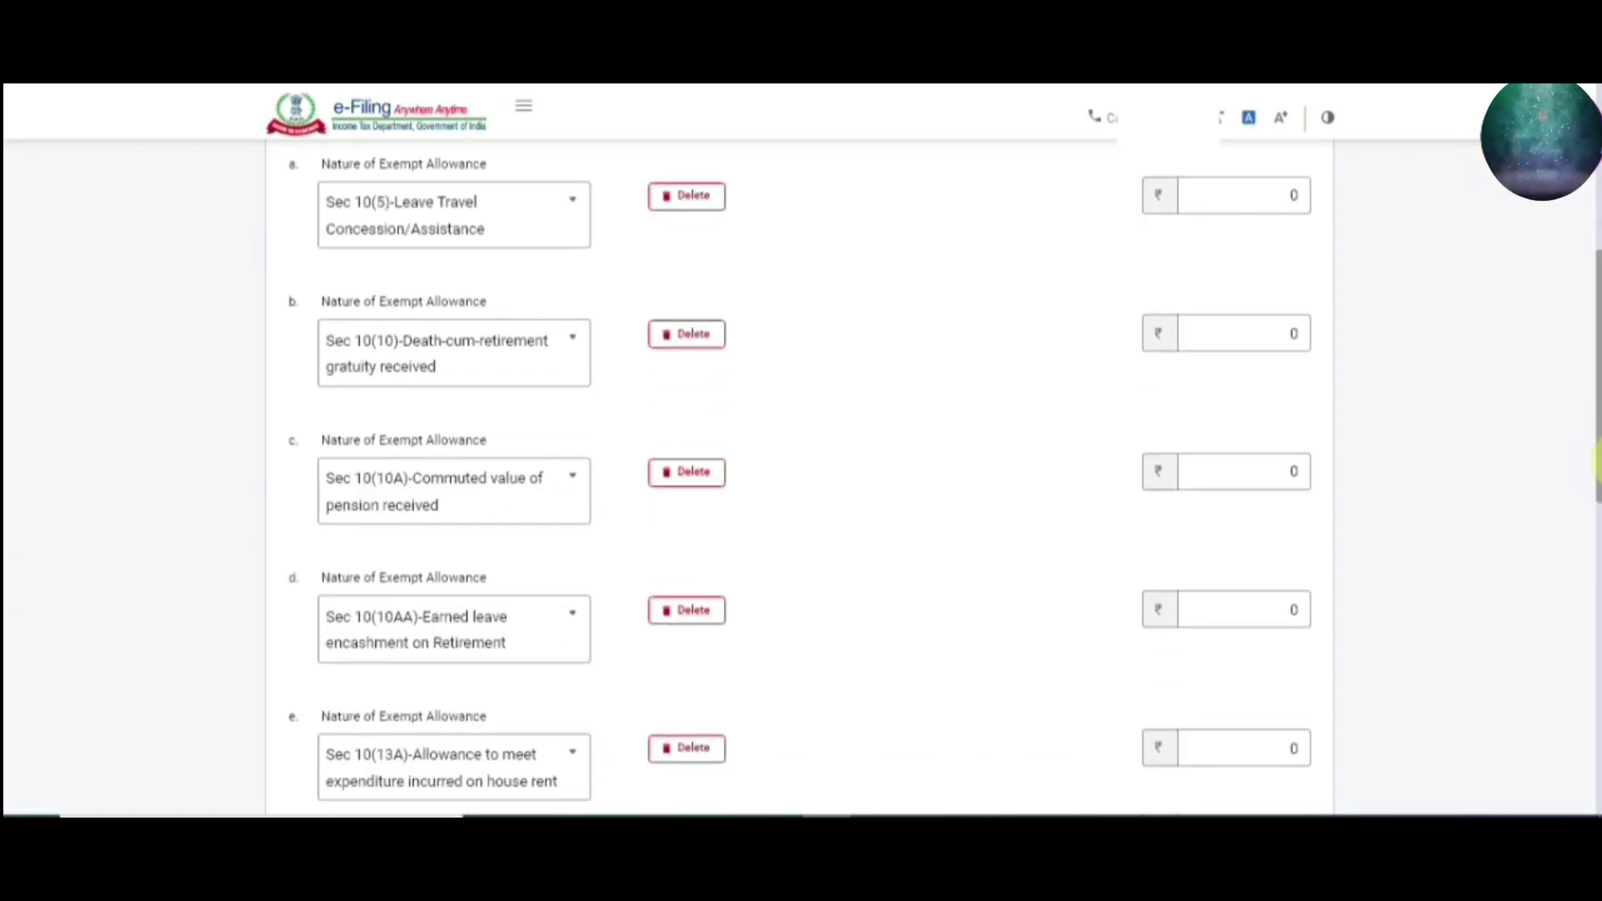
pyautogui.moveTo(1595, 465); pyautogui.dragTo(1595, 697)
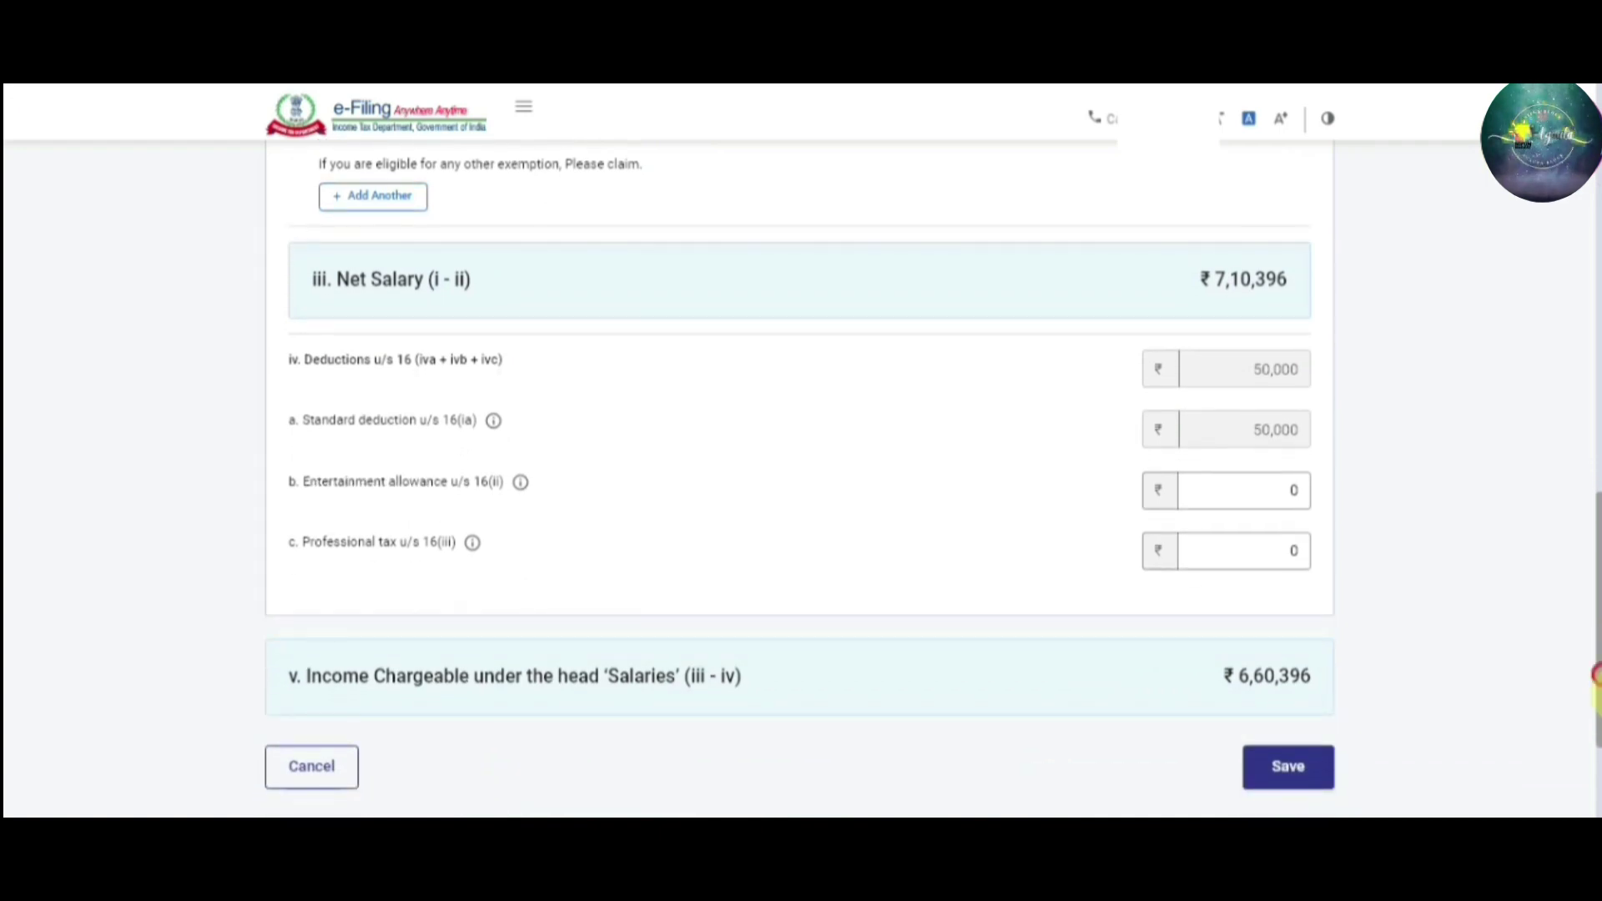
pyautogui.scroll(-1, 1279, 622)
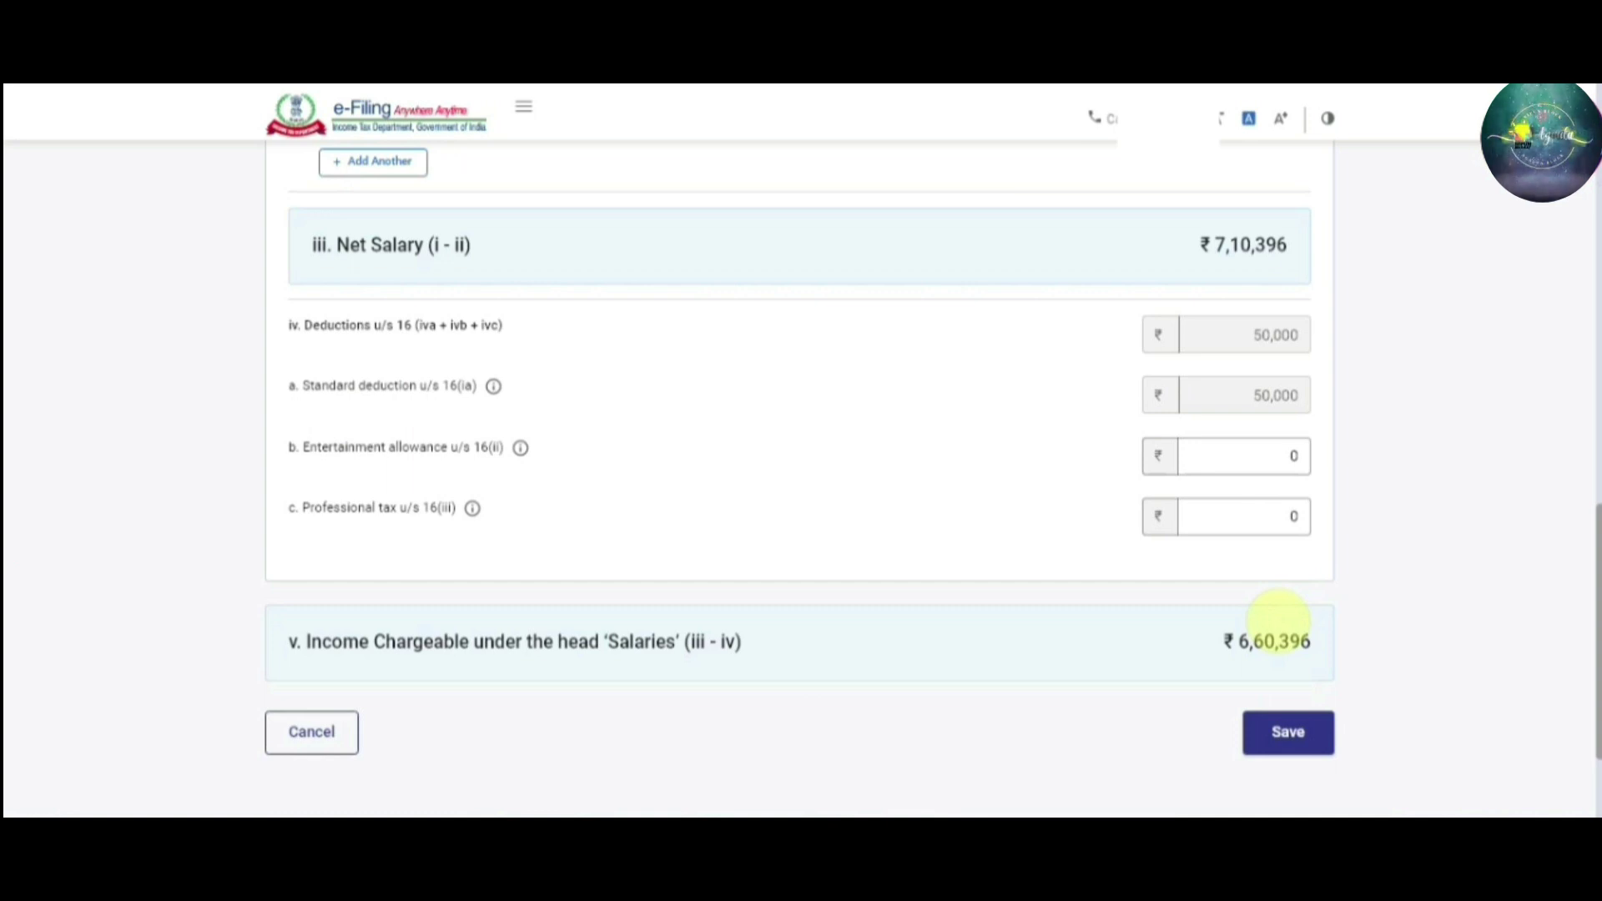
pyautogui.moveTo(1599, 673); pyautogui.dragTo(1599, 671)
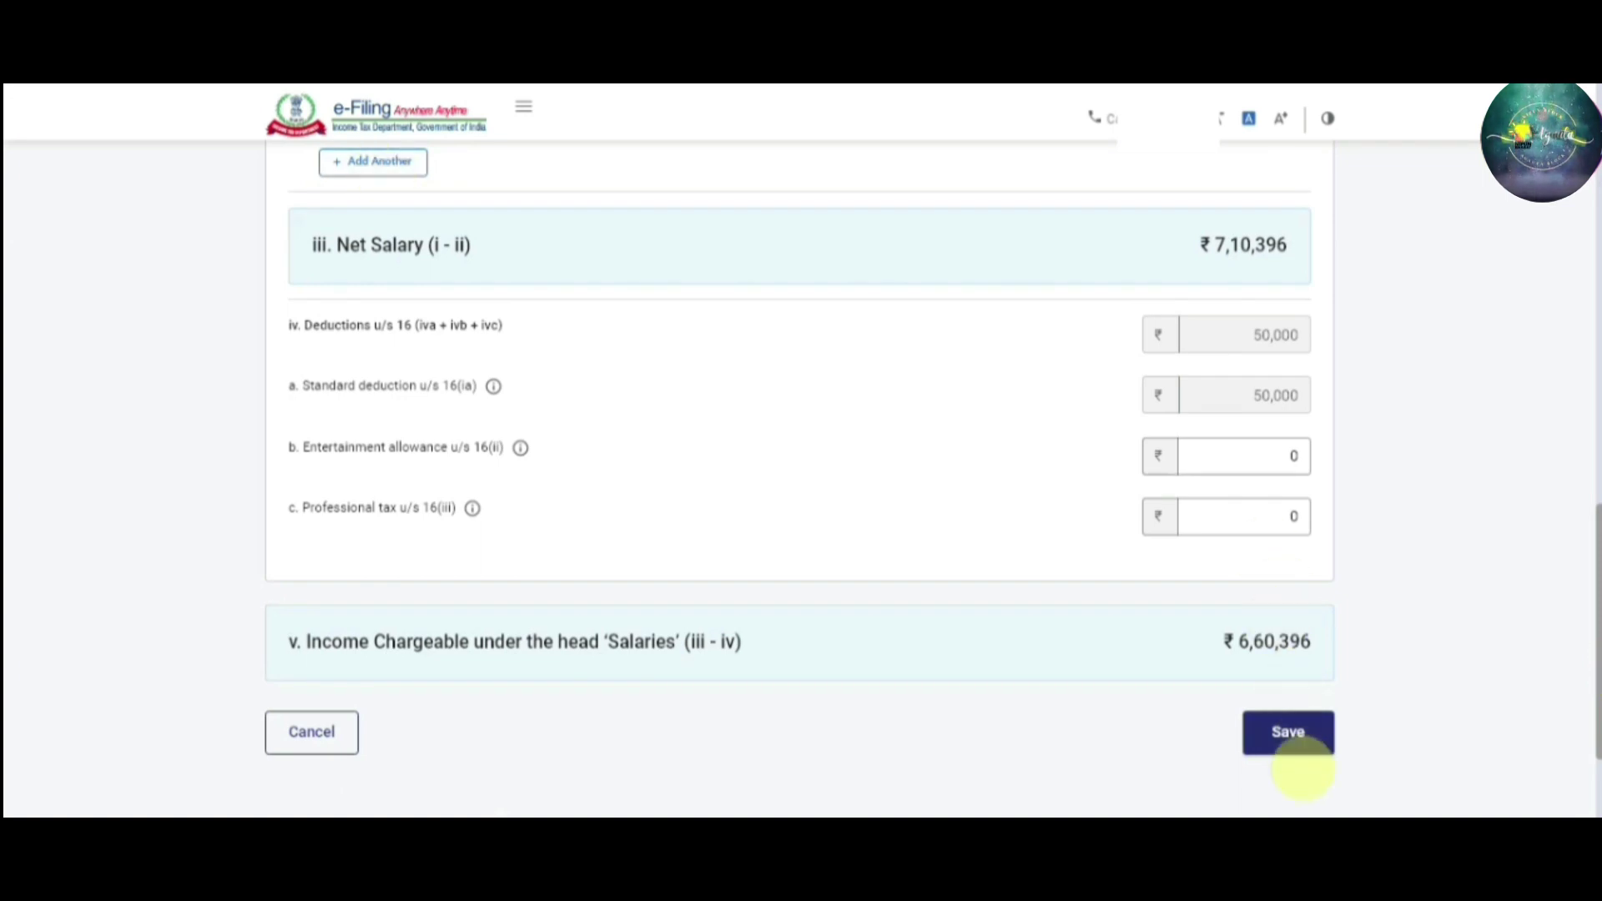
pyautogui.click(1303, 751)
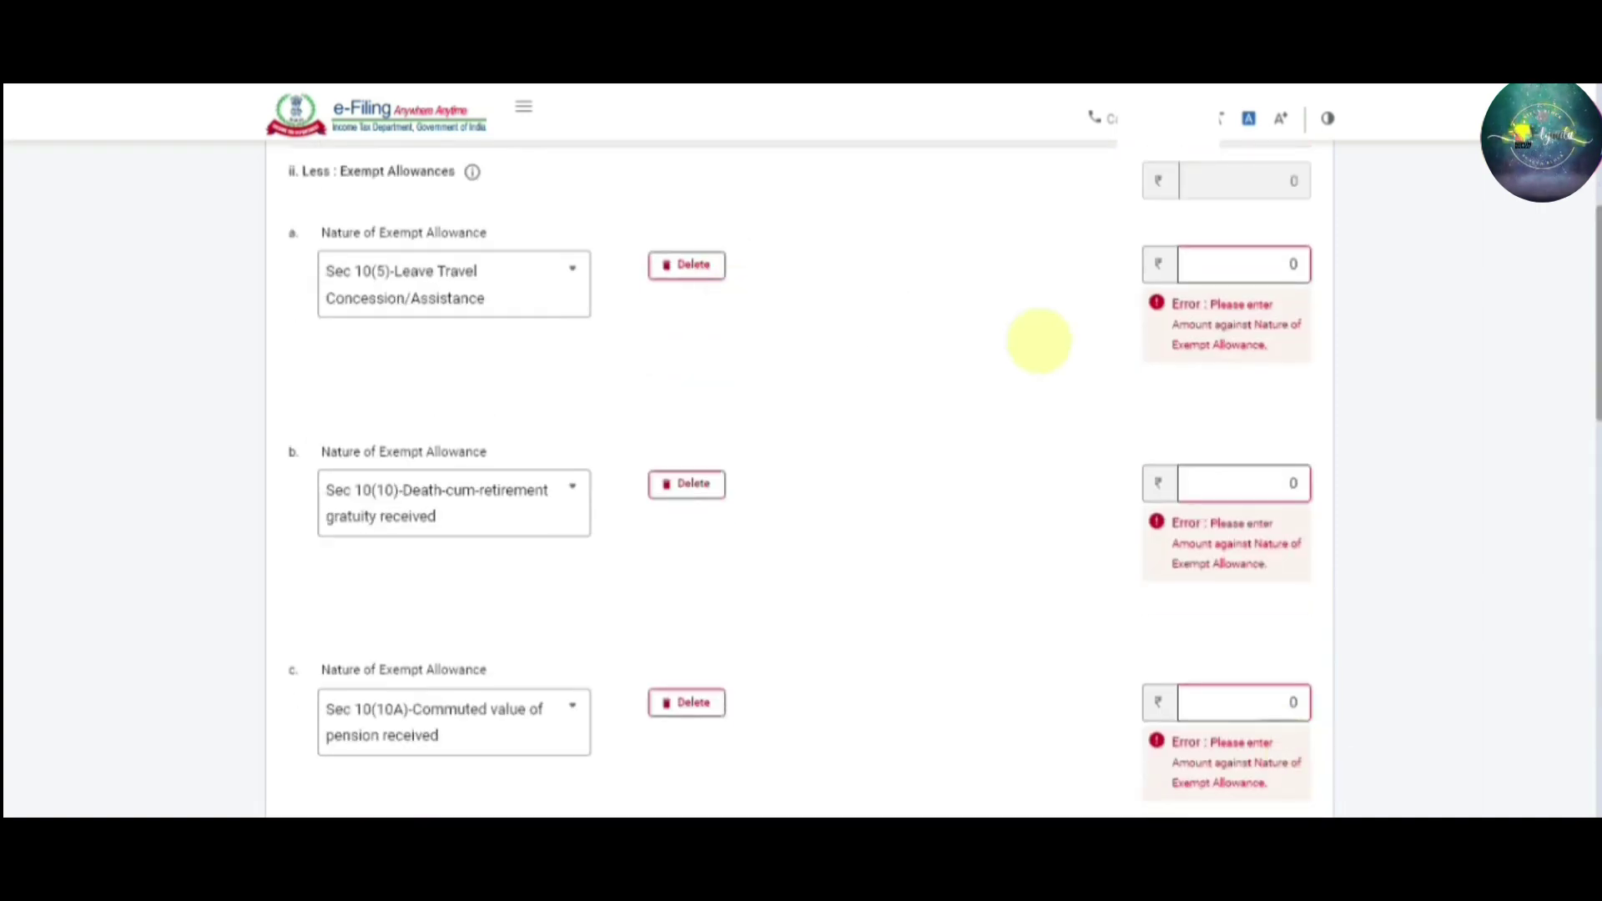
# Delete the zero-amount Sec 10(5), 10(10) and 10(10A) exempt allowance rows, confirming each deletion
pyautogui.click(688, 266)
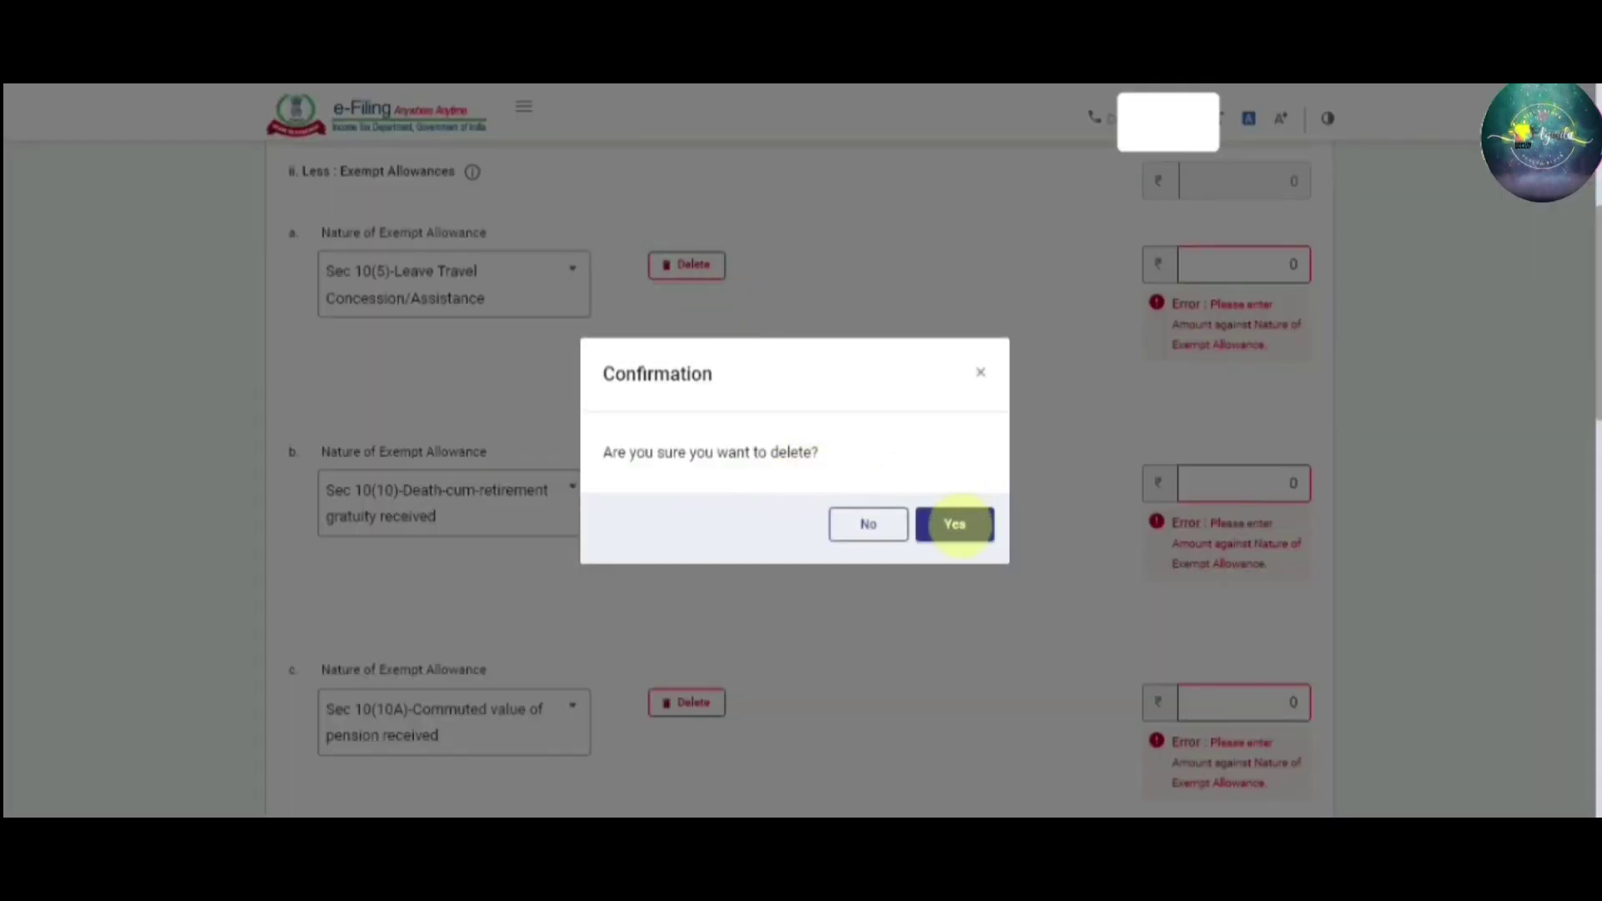
pyautogui.click(956, 529)
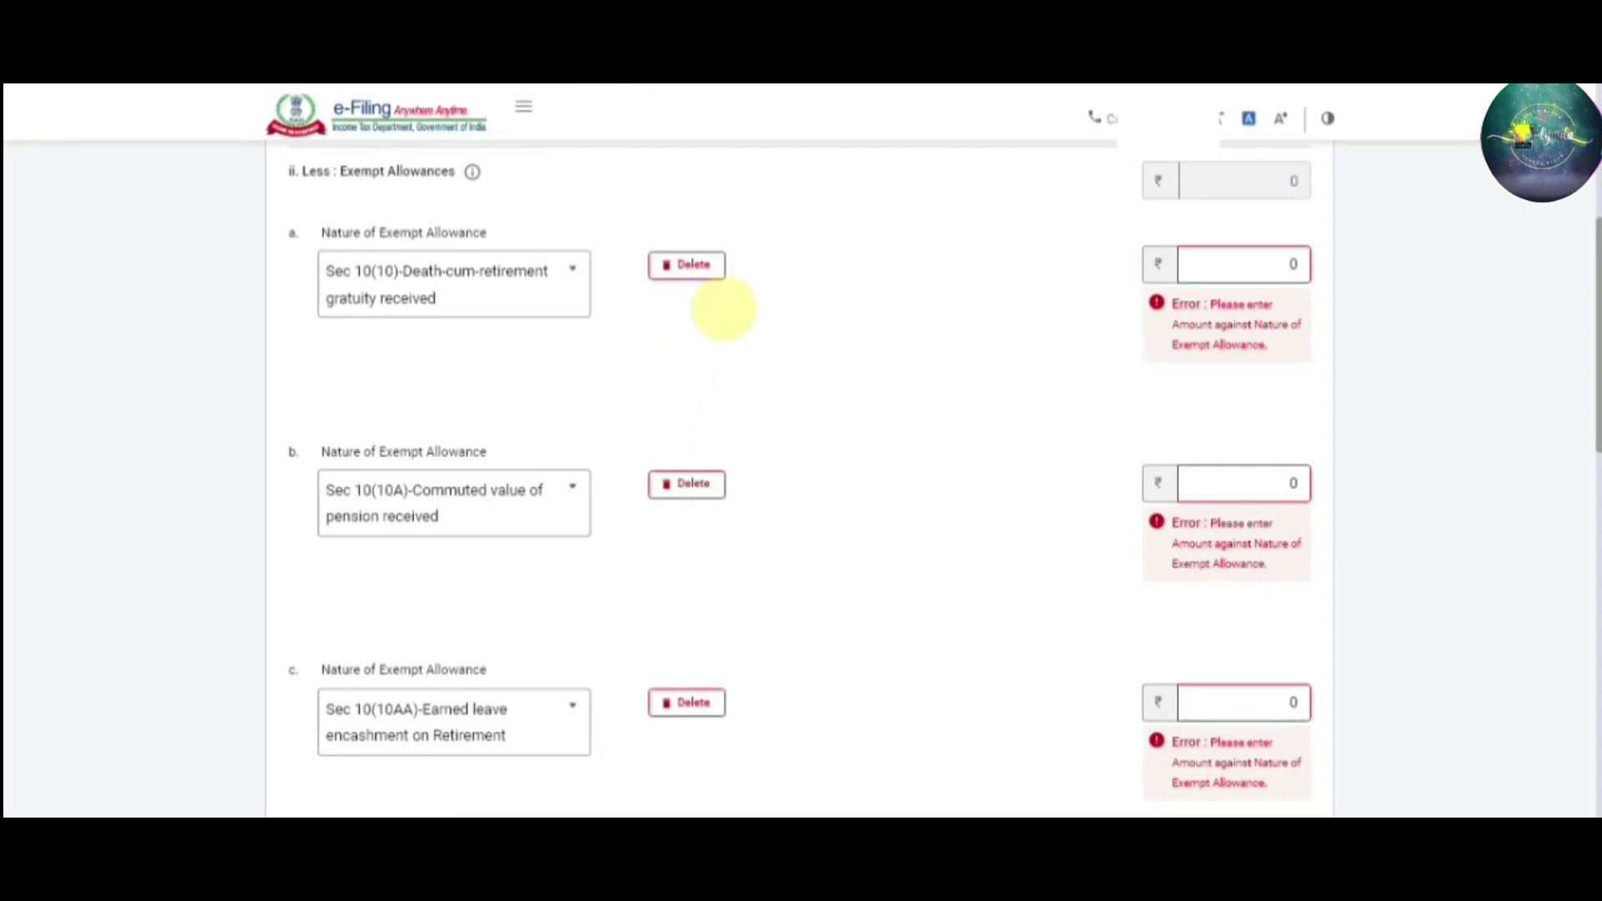
pyautogui.click(699, 273)
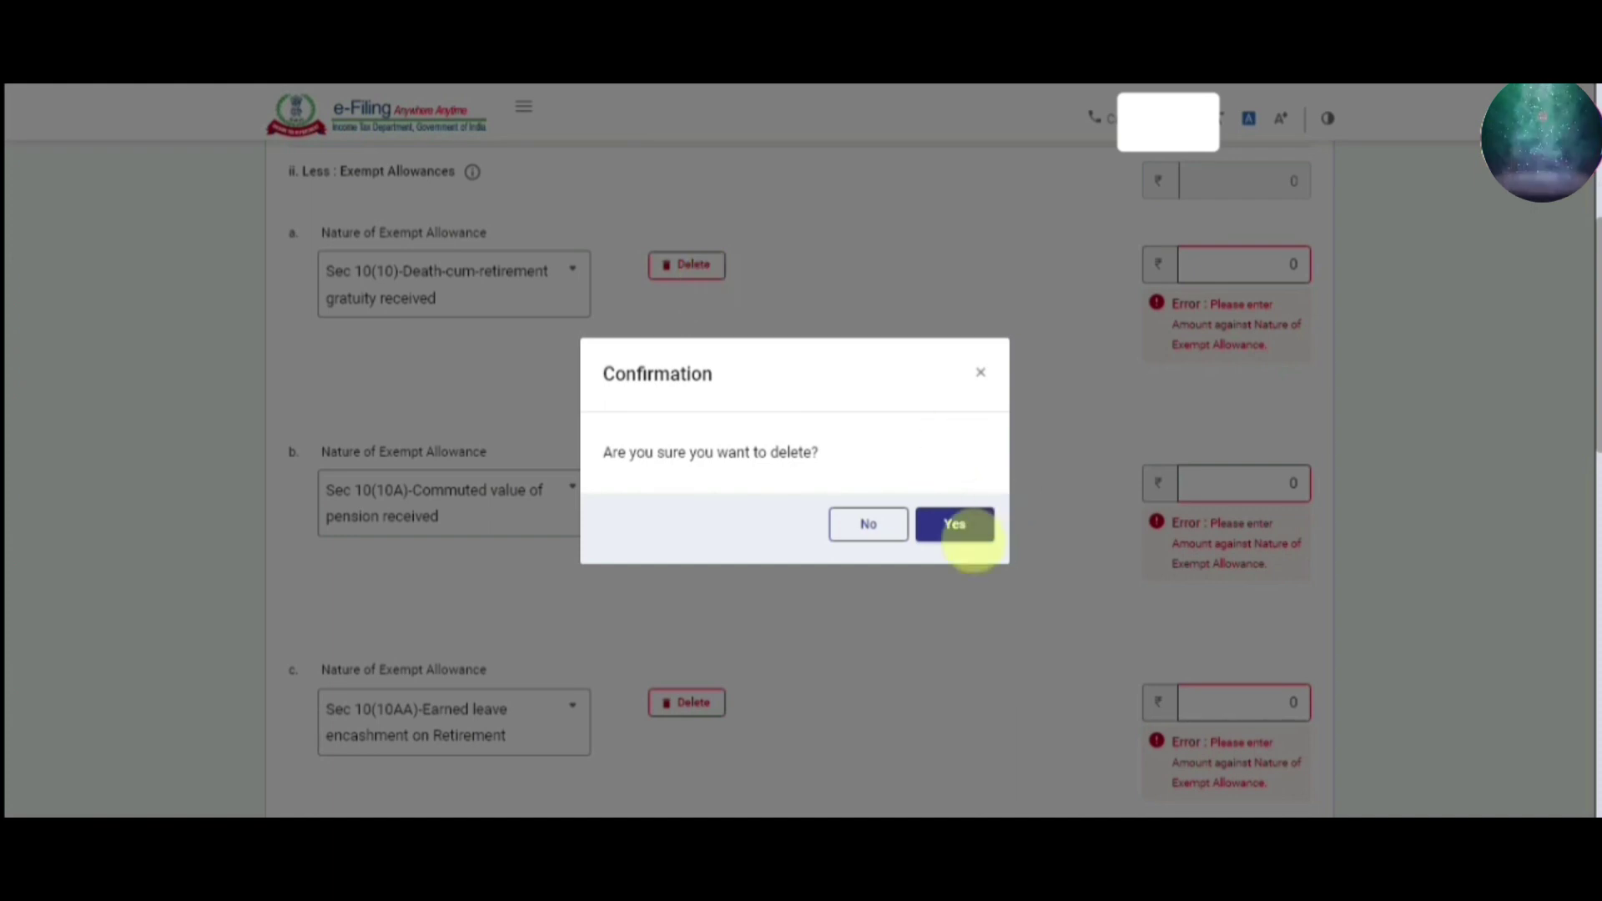
pyautogui.click(968, 532)
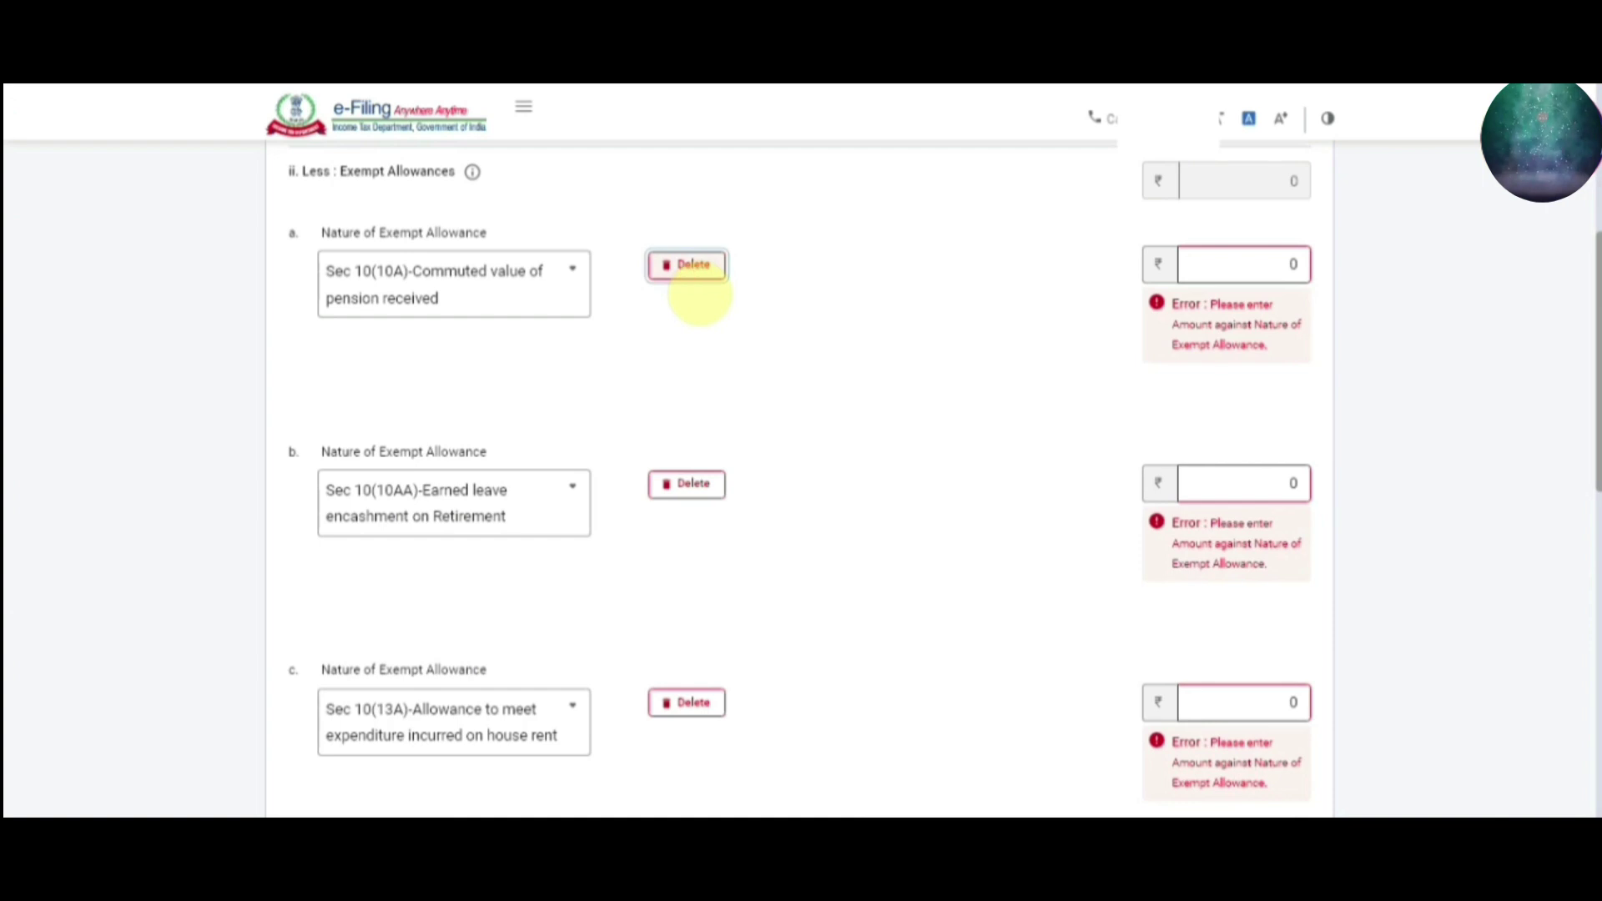
pyautogui.click(692, 269)
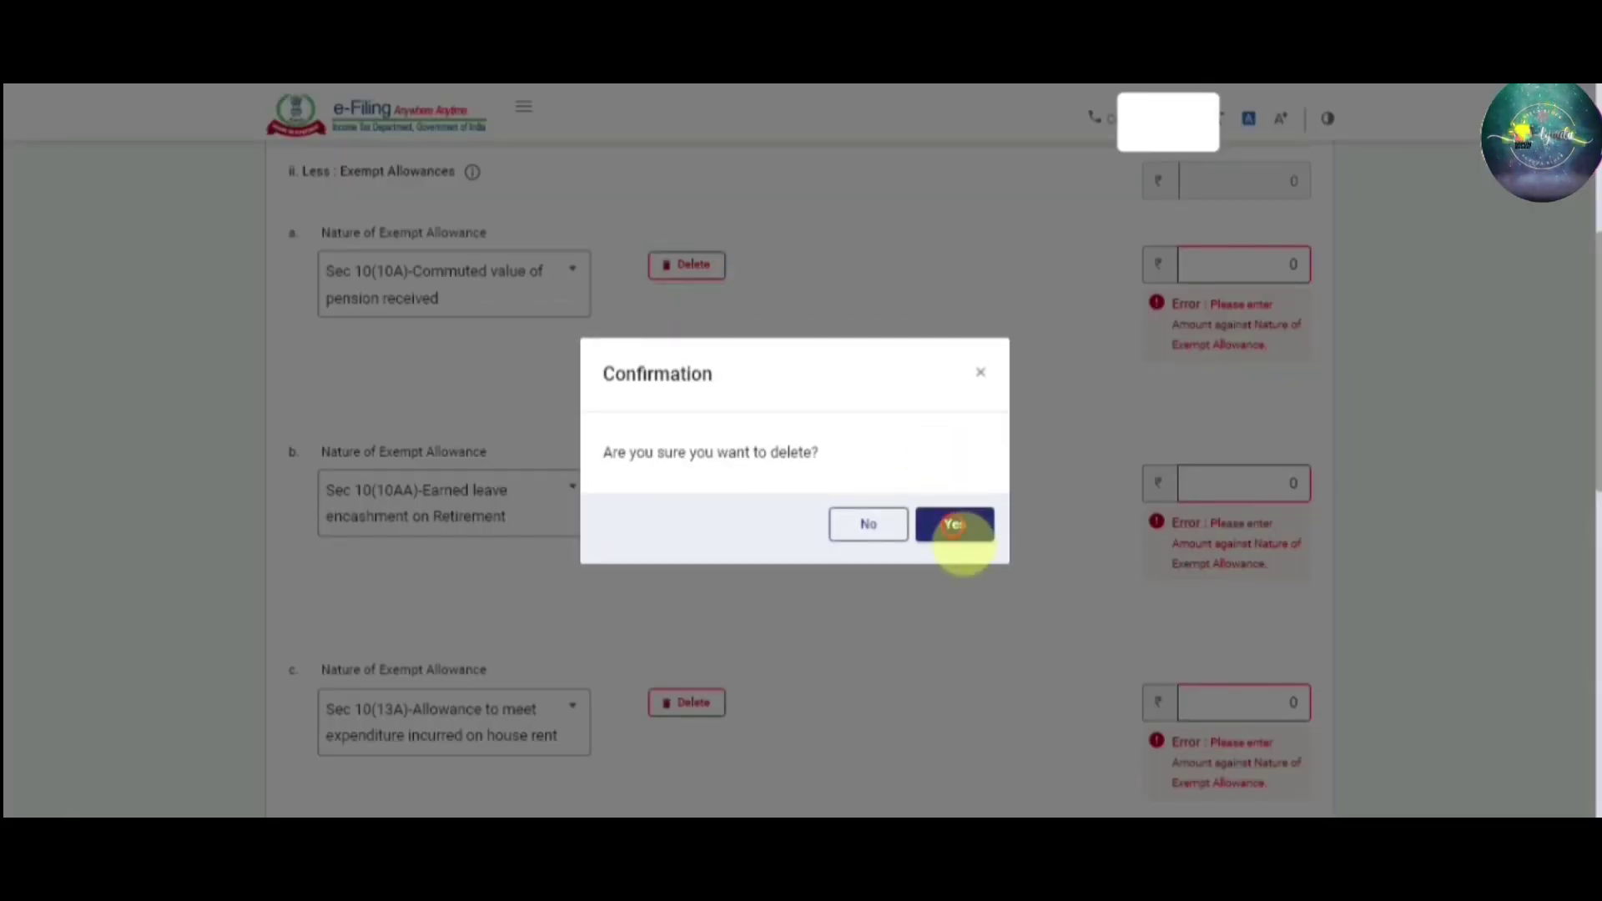
pyautogui.click(953, 524)
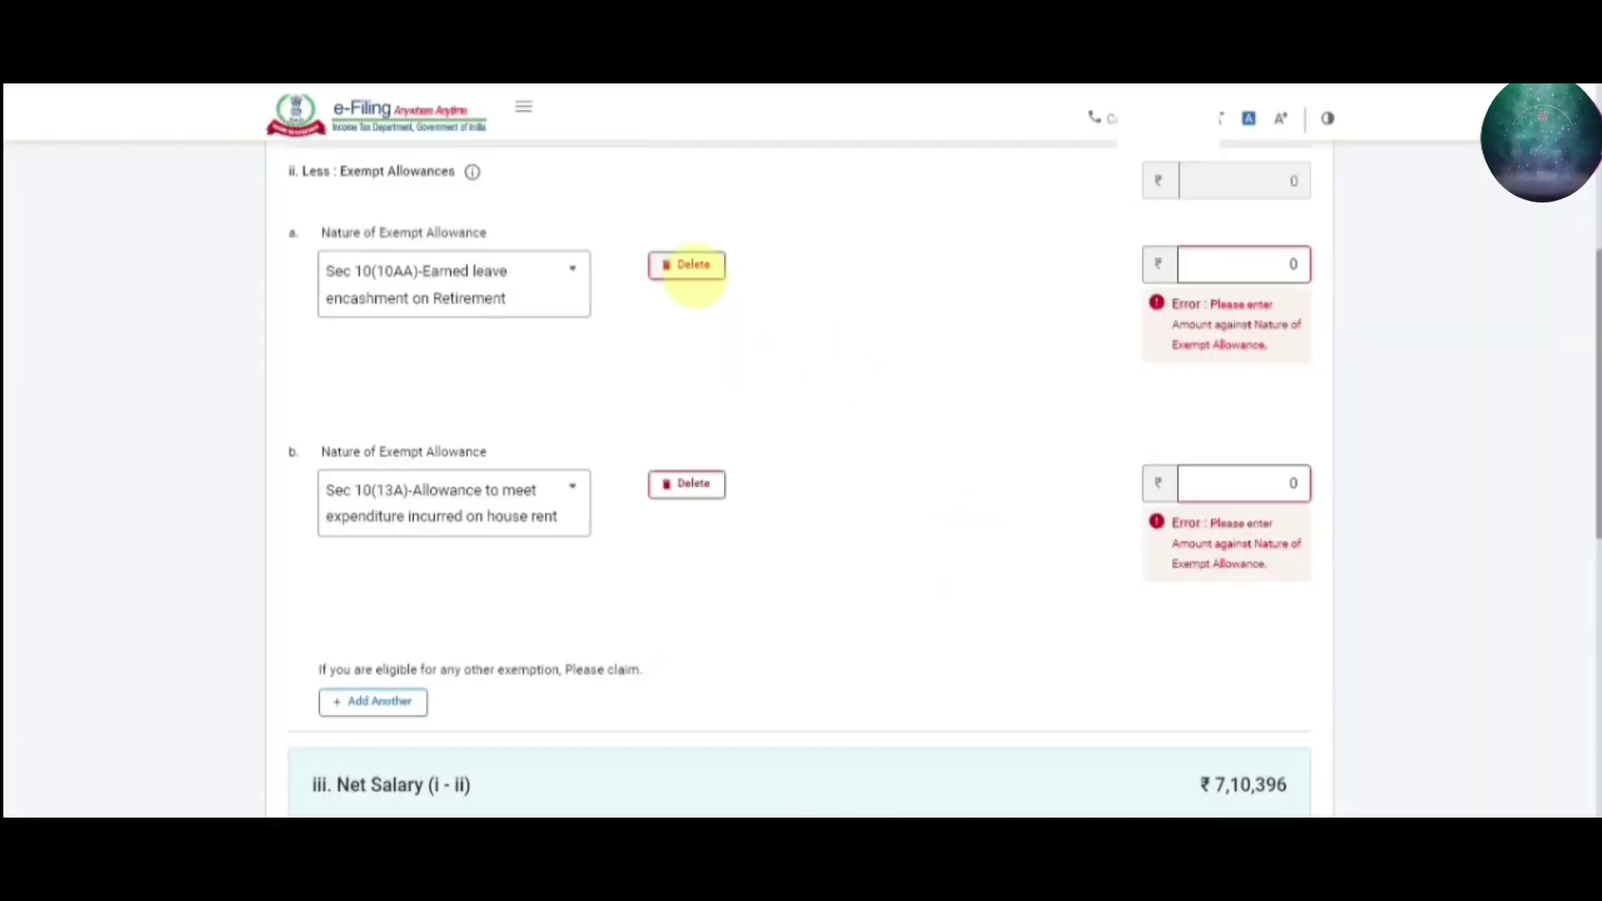
pyautogui.scroll(-8, 1293, 584)
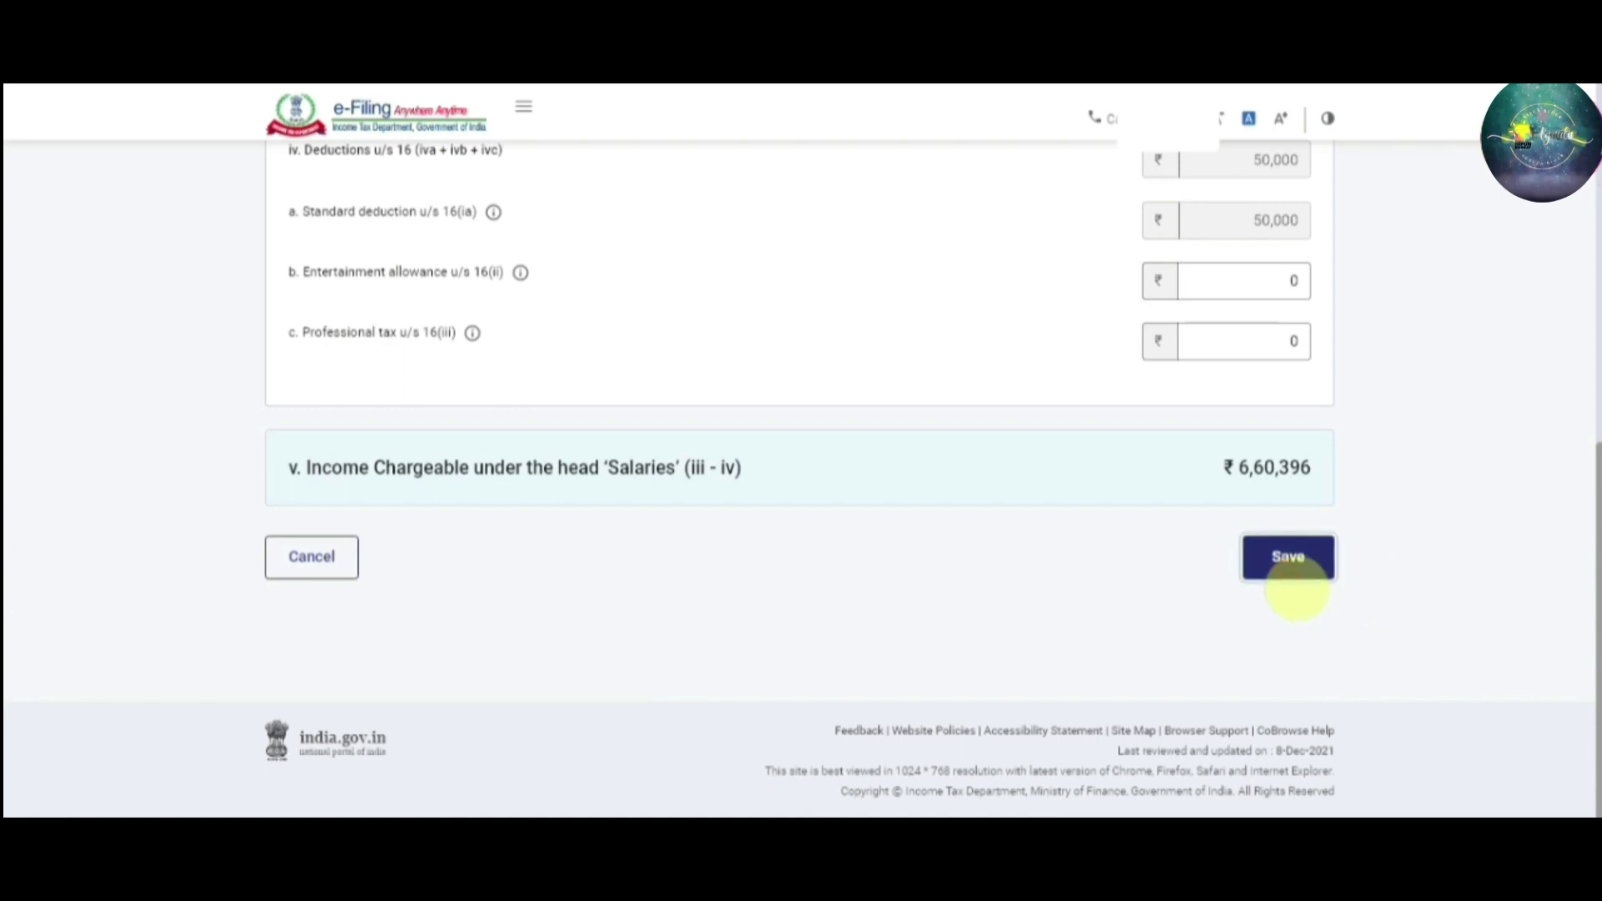
# Save the salary details and check the income source page shows Gross Total Income of ₹6,60,396
pyautogui.click(1293, 574)
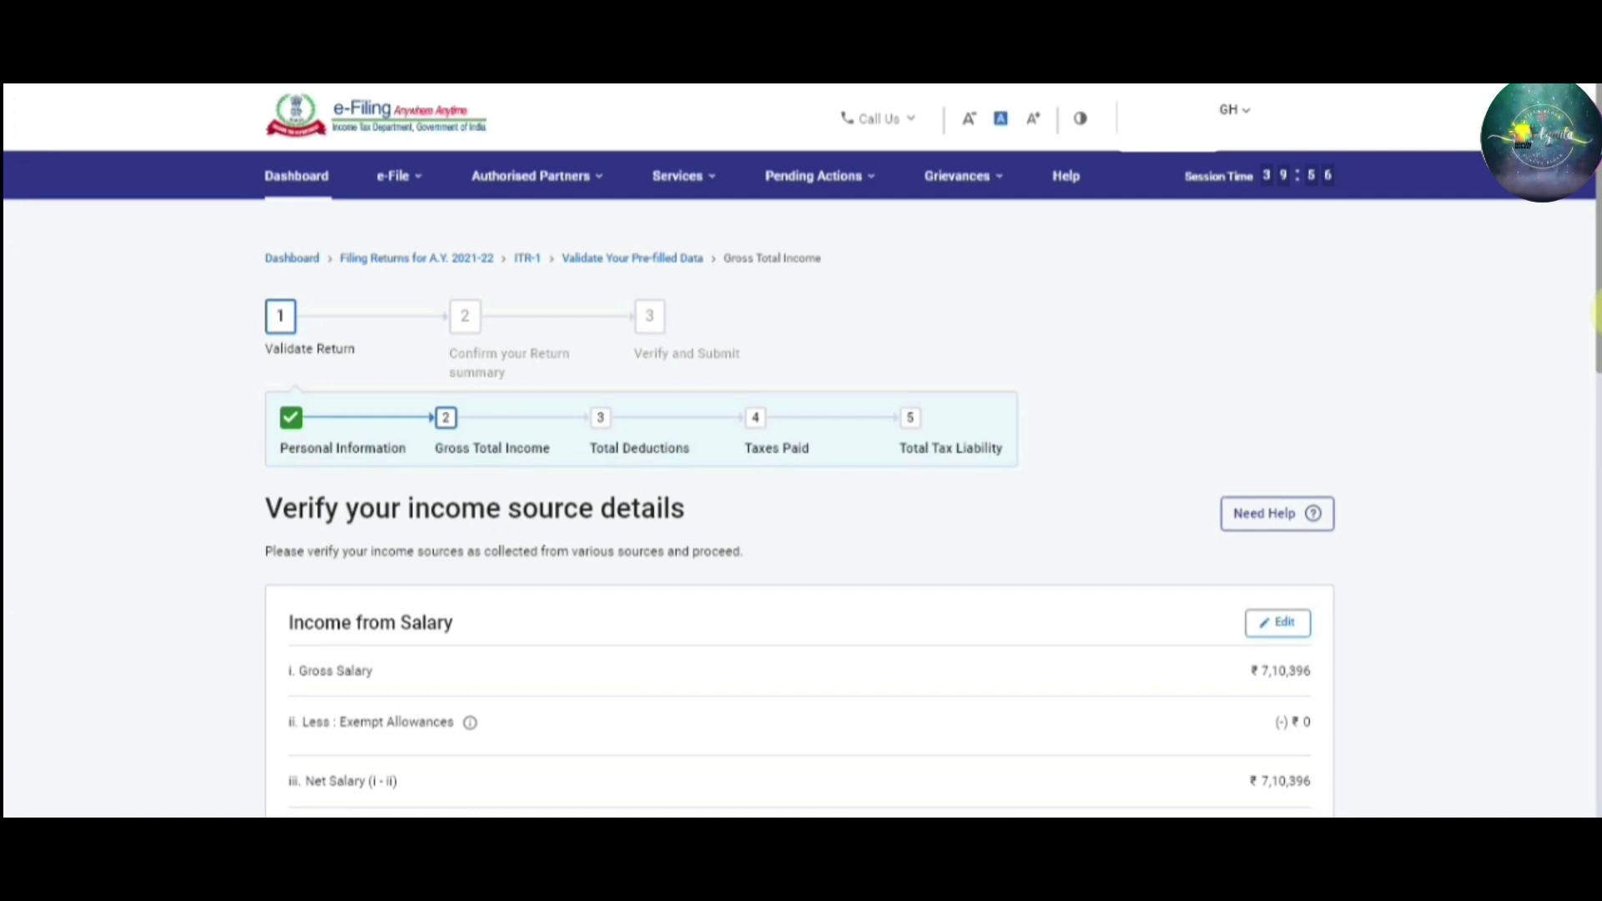
pyautogui.moveTo(1595, 341); pyautogui.dragTo(1595, 449)
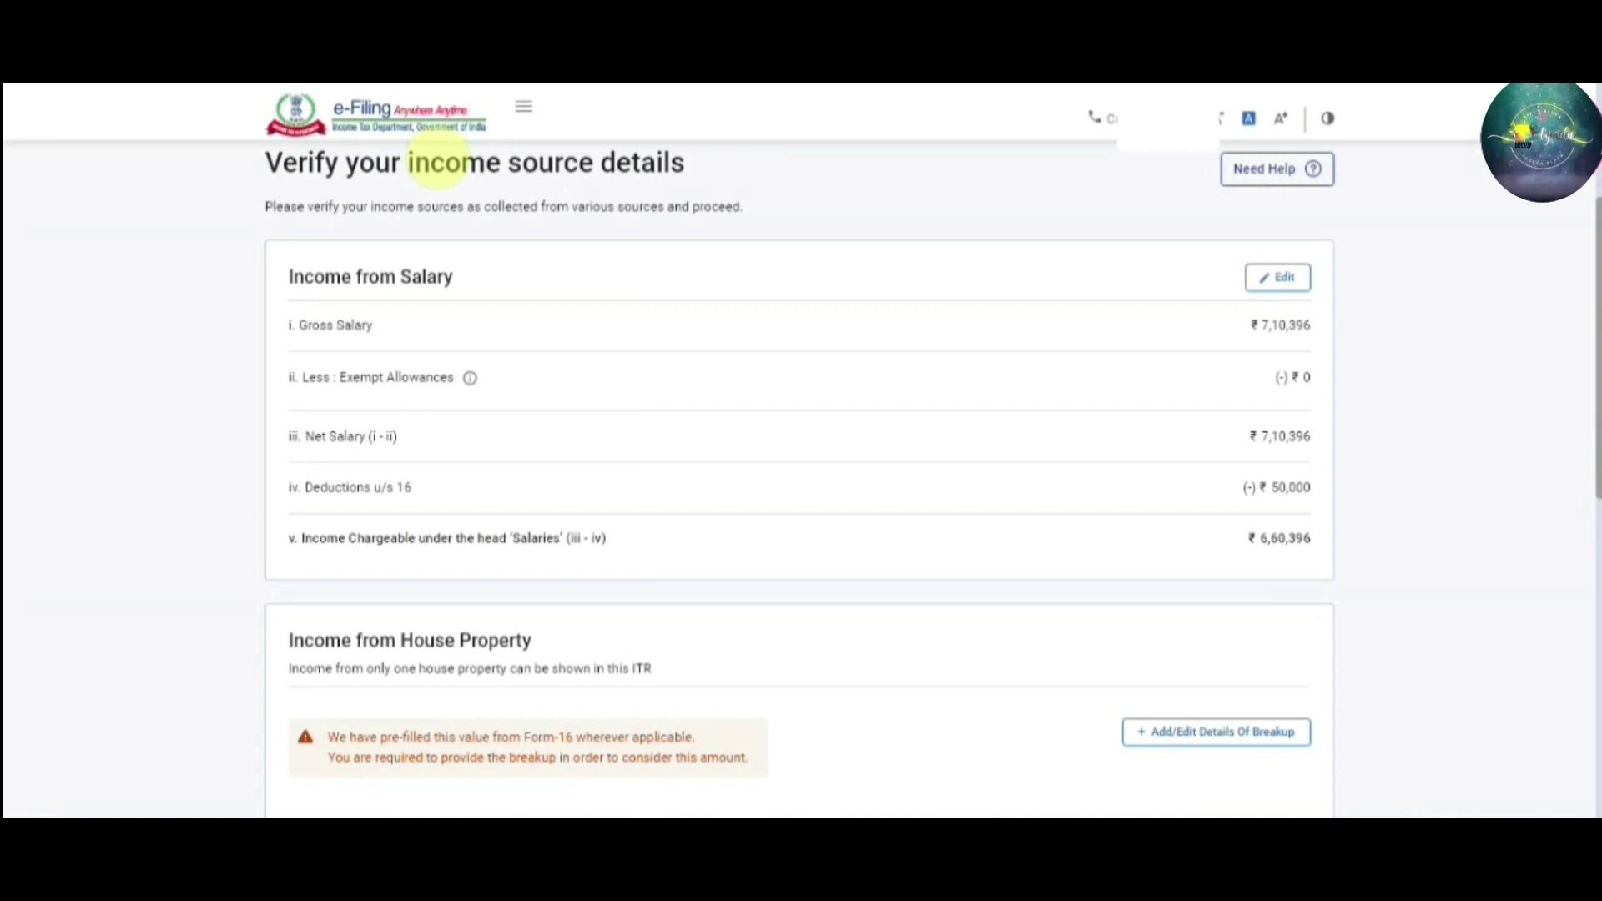
pyautogui.moveTo(1595, 313); pyautogui.dragTo(1595, 484)
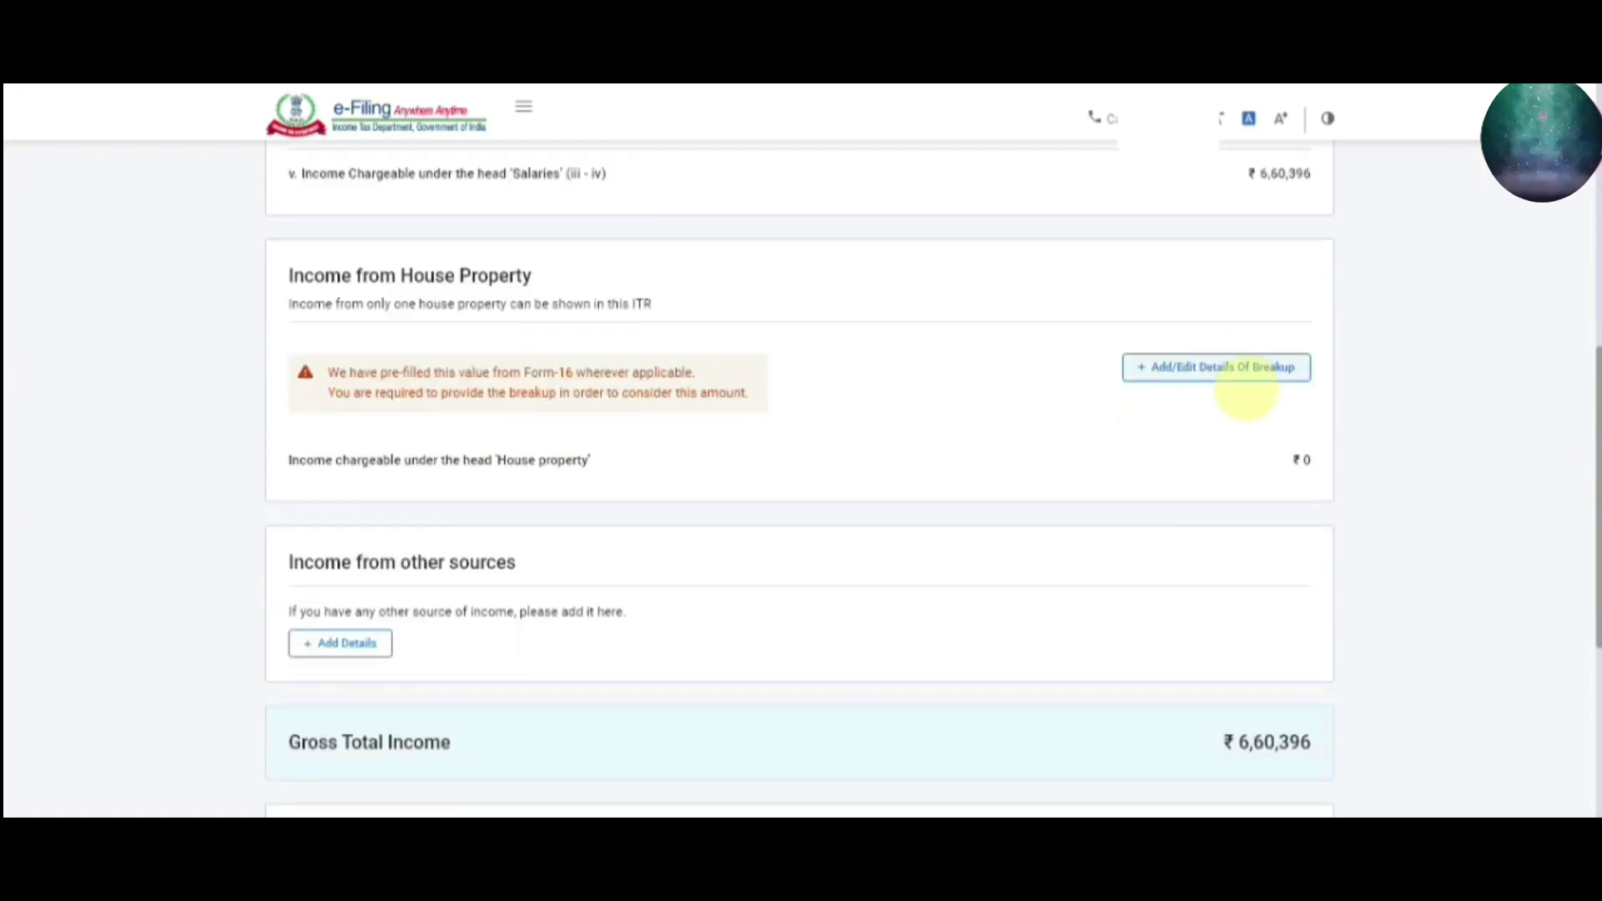
pyautogui.click(1233, 368)
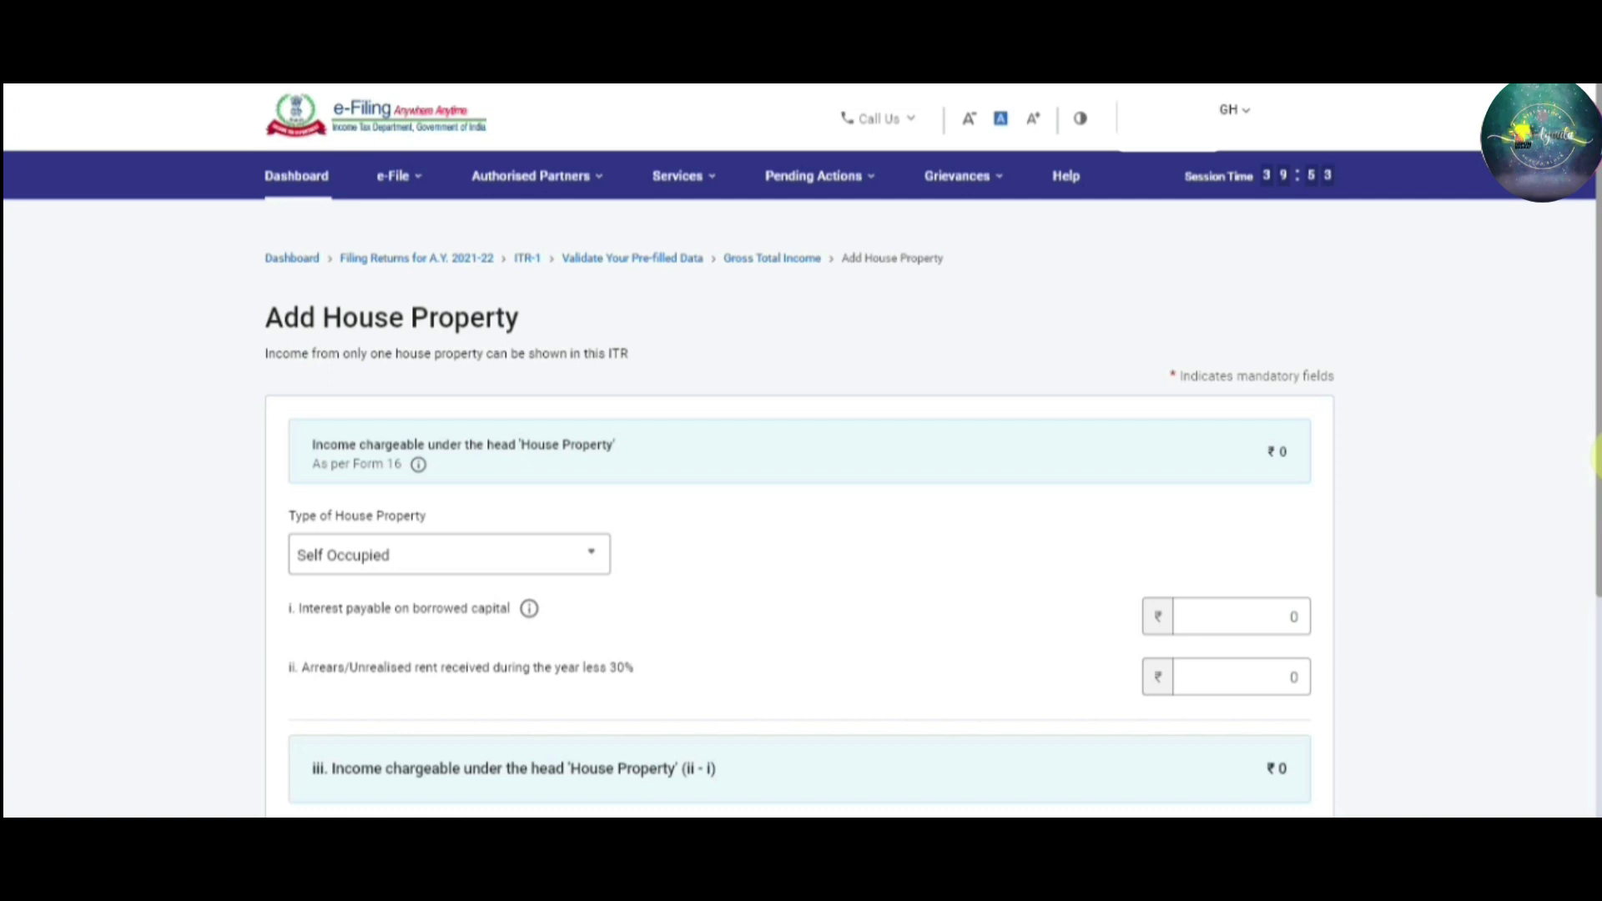
pyautogui.moveTo(1595, 435); pyautogui.dragTo(1595, 521)
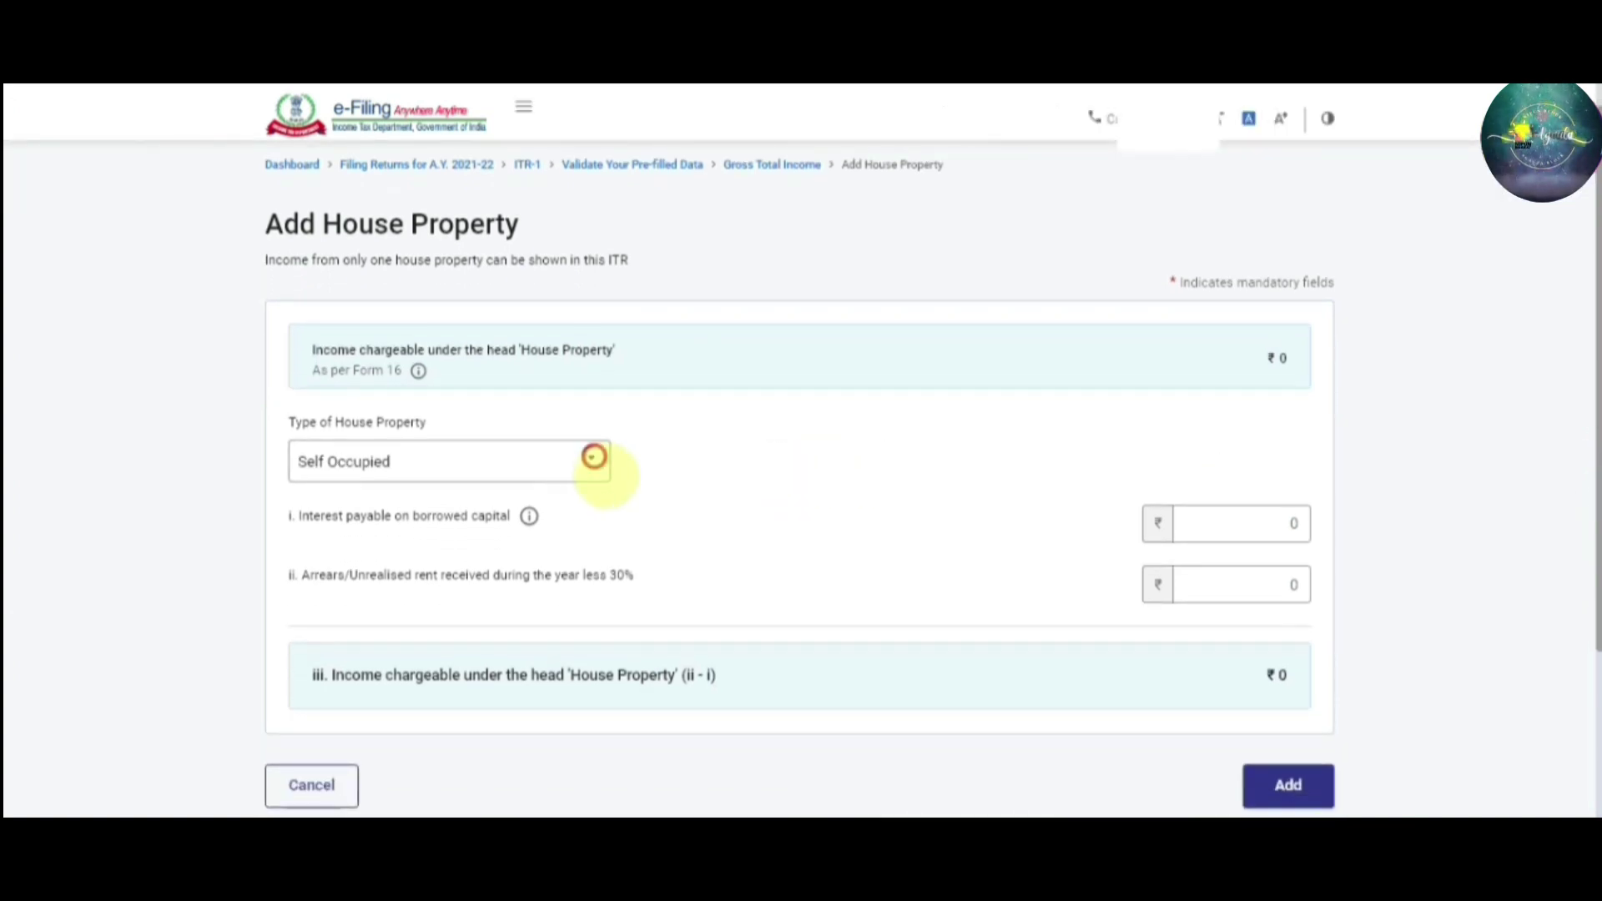
pyautogui.click(594, 457)
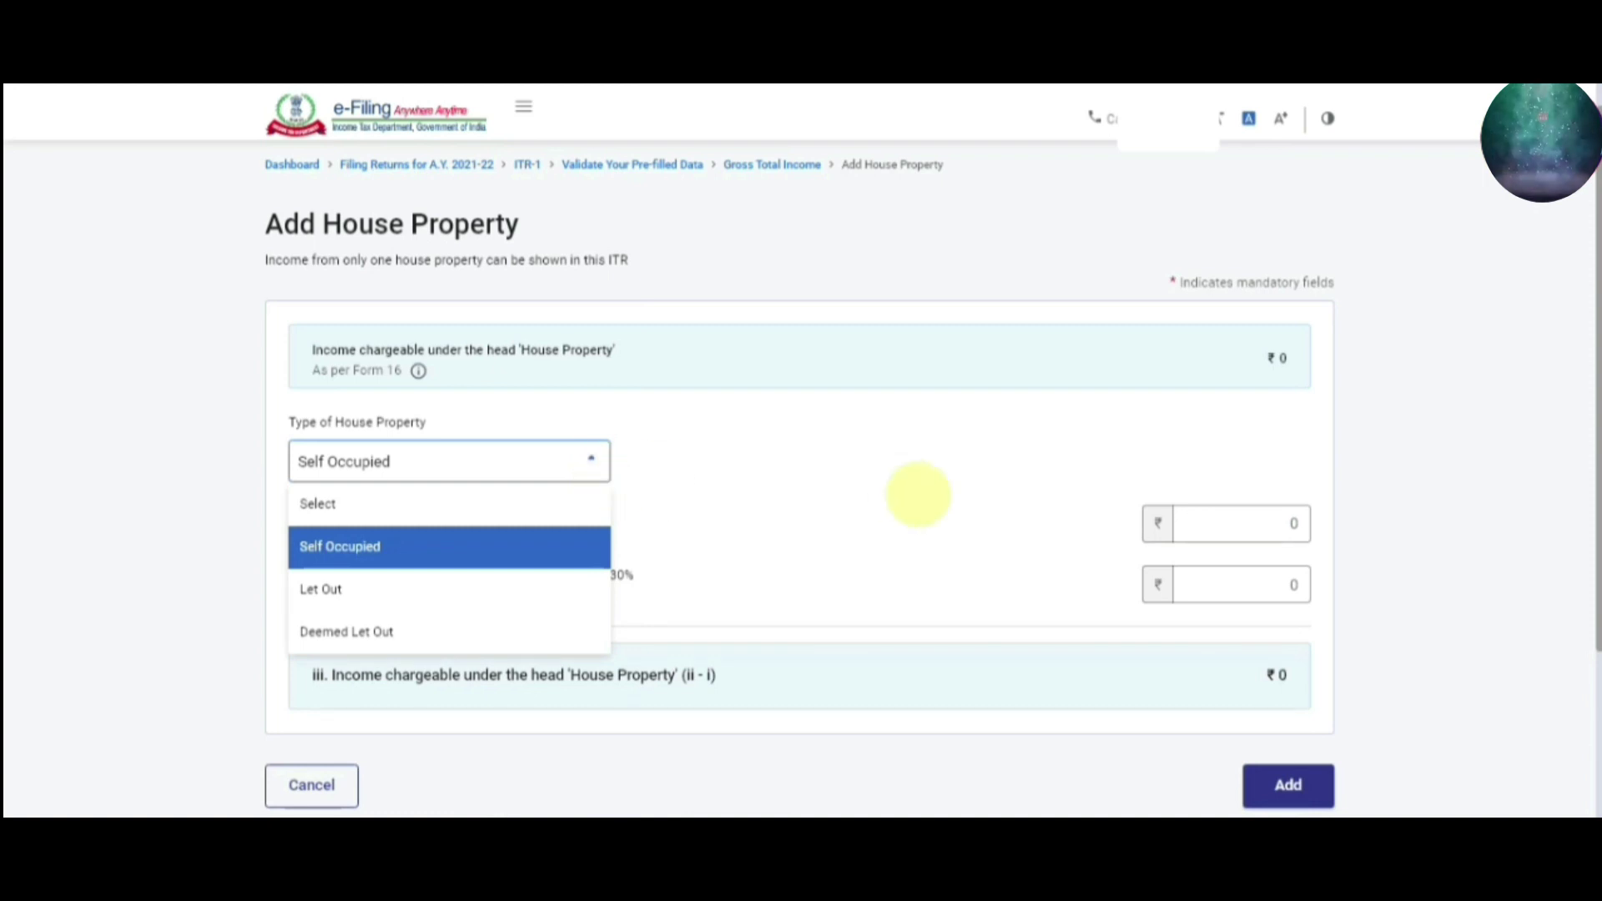
pyautogui.moveTo(1595, 346); pyautogui.dragTo(1595, 409)
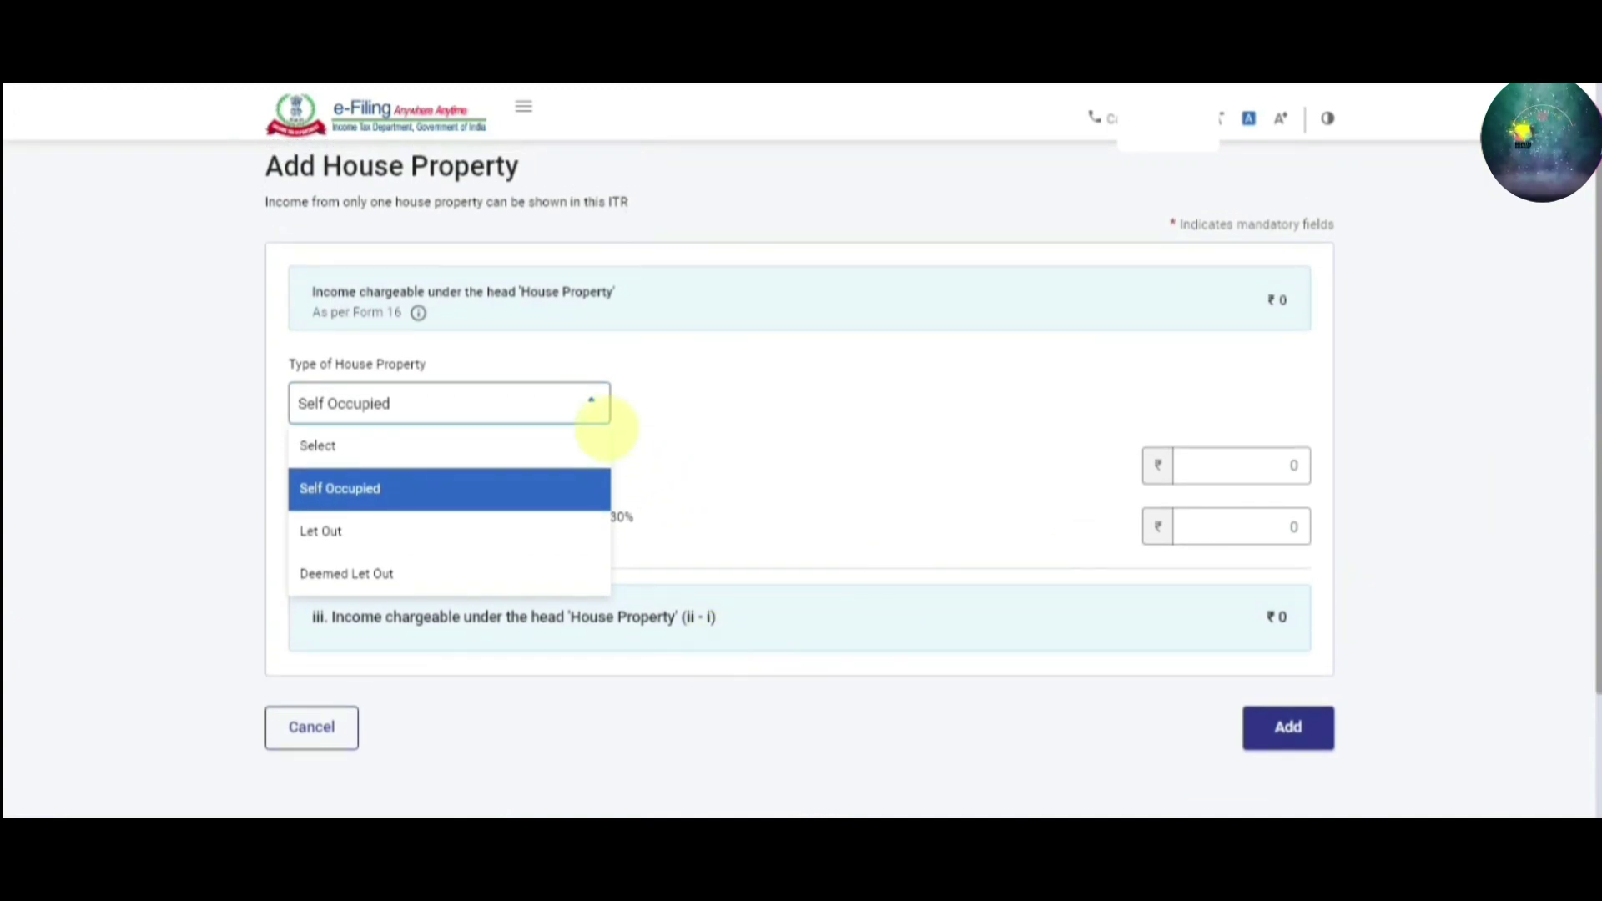
pyautogui.click(587, 403)
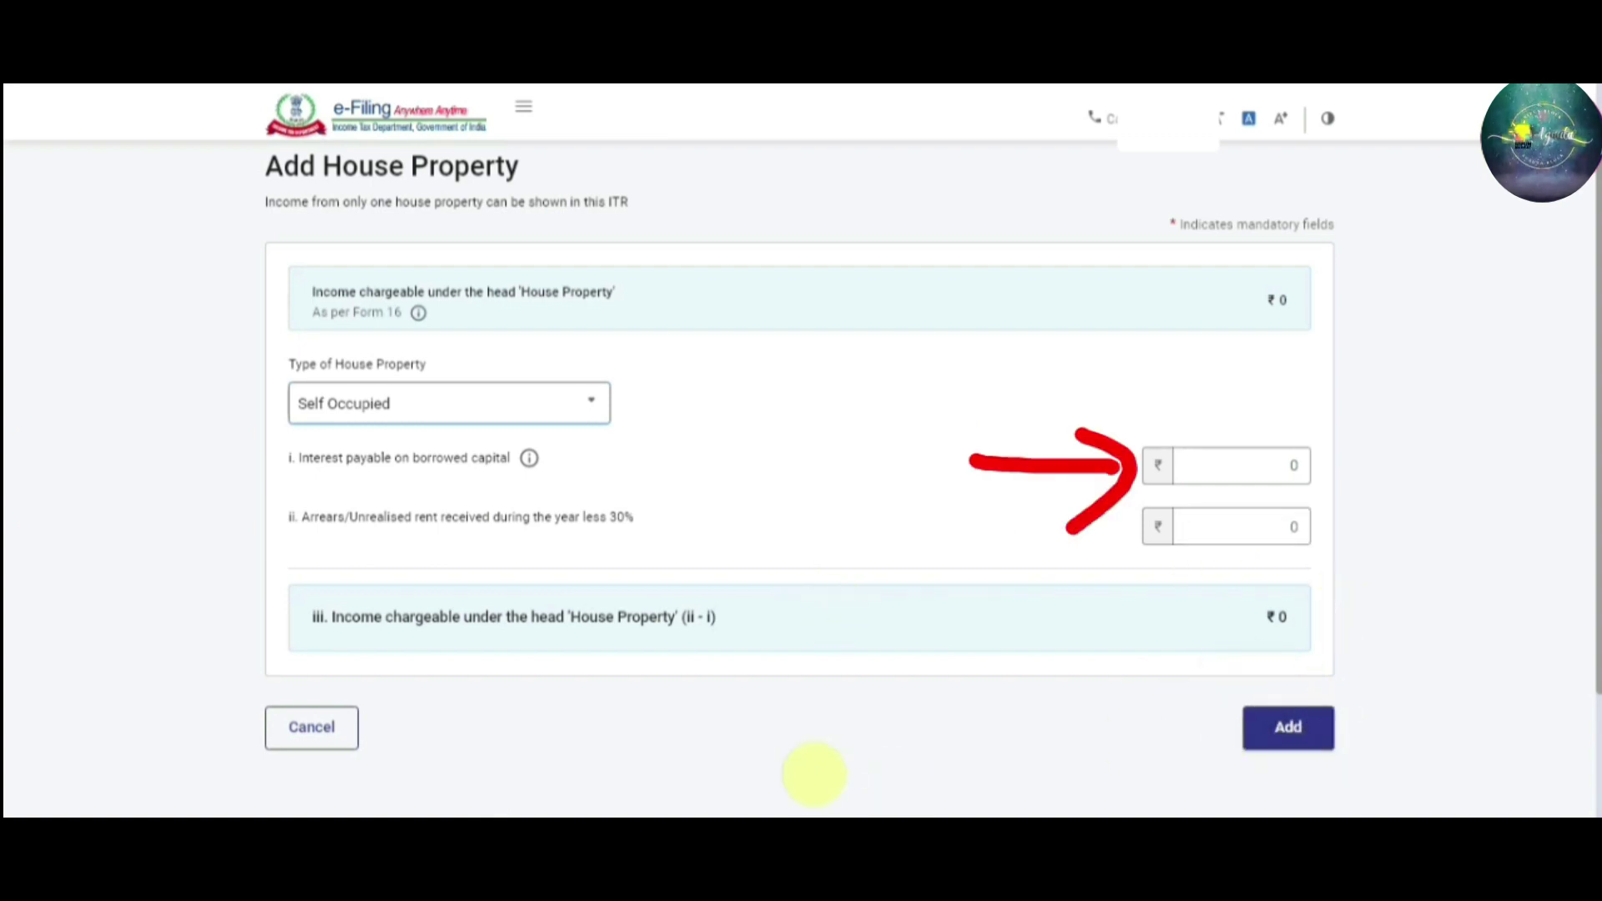
pyautogui.scroll(1, 1597, 511)
pyautogui.moveTo(1598, 510); pyautogui.dragTo(1596, 738)
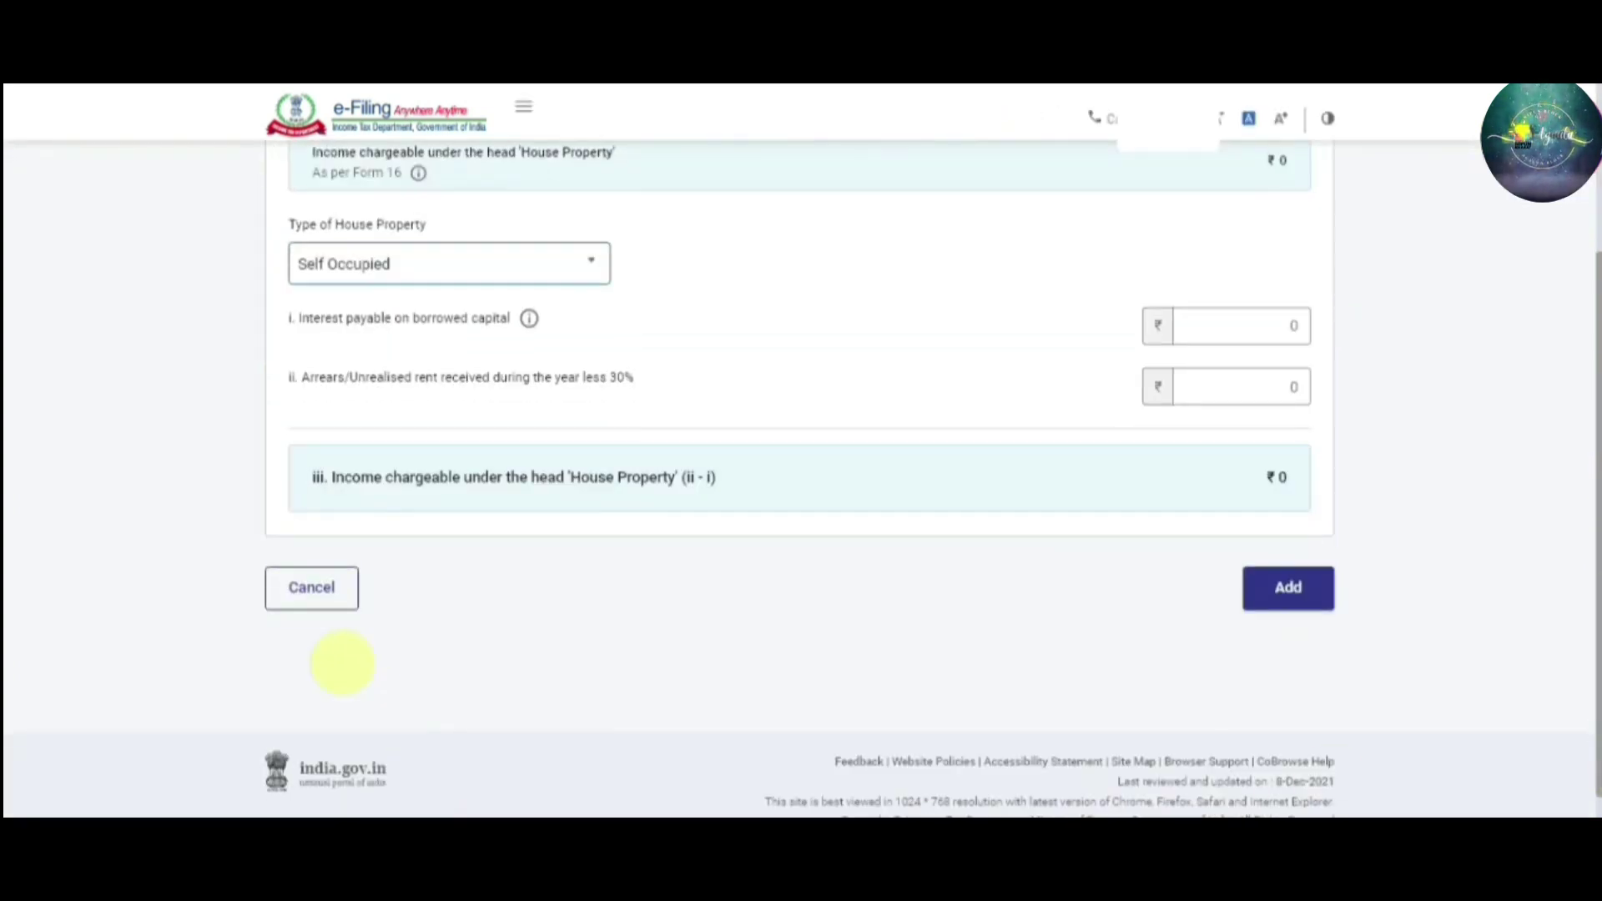
pyautogui.click(320, 589)
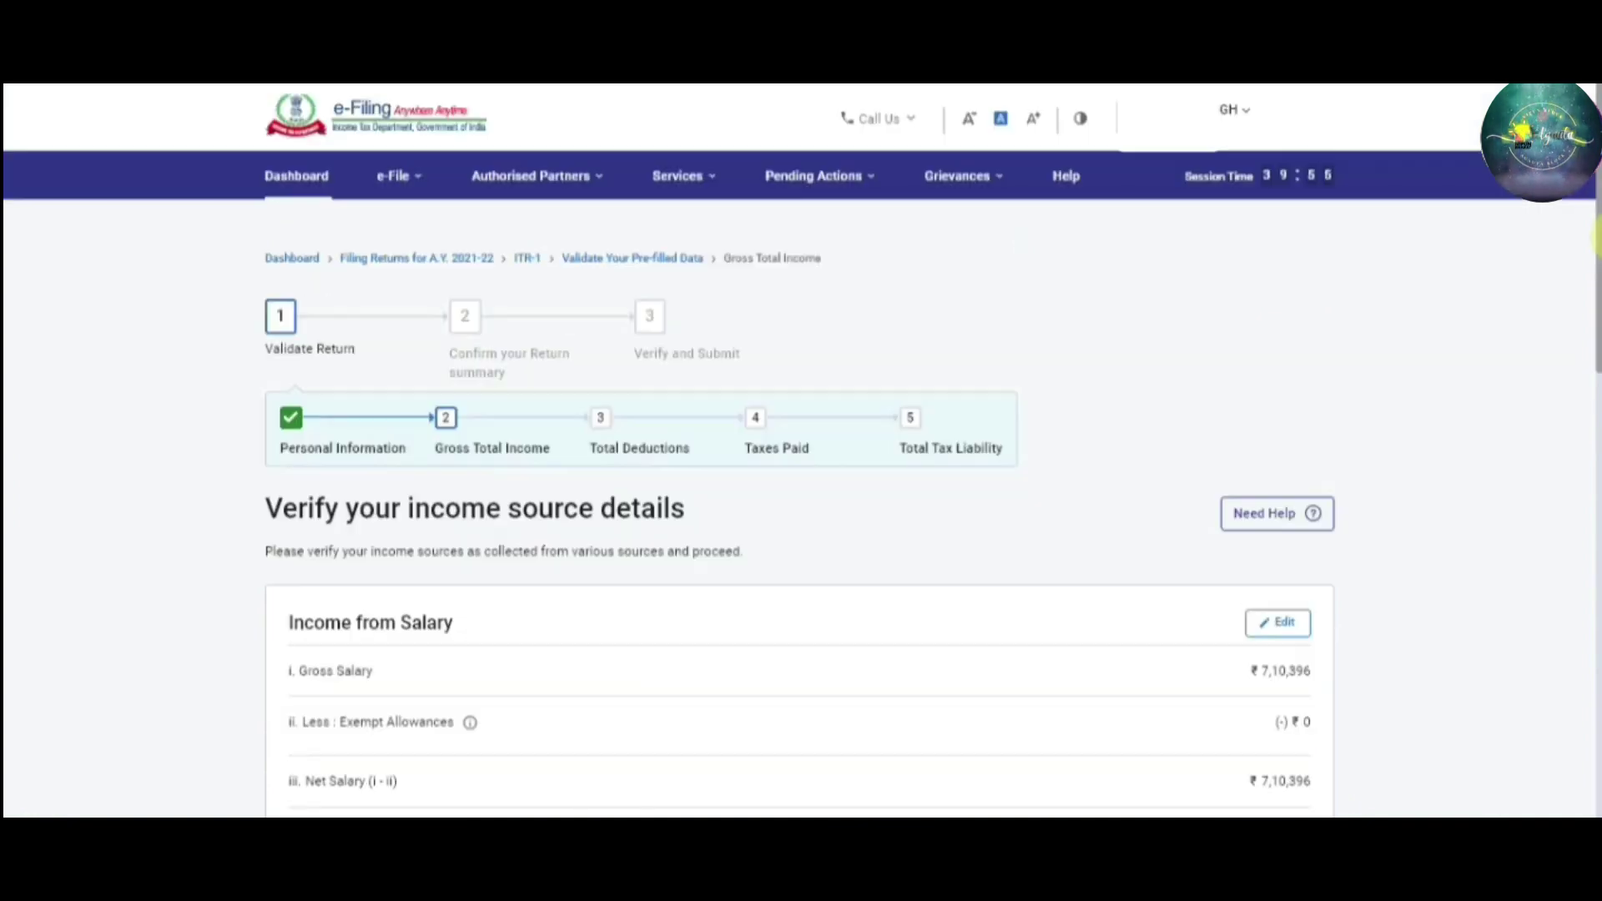
# Confirm the ₹6,60,396 gross total income from the bottom of the income details page
pyautogui.moveTo(1595, 296); pyautogui.dragTo(1595, 660)
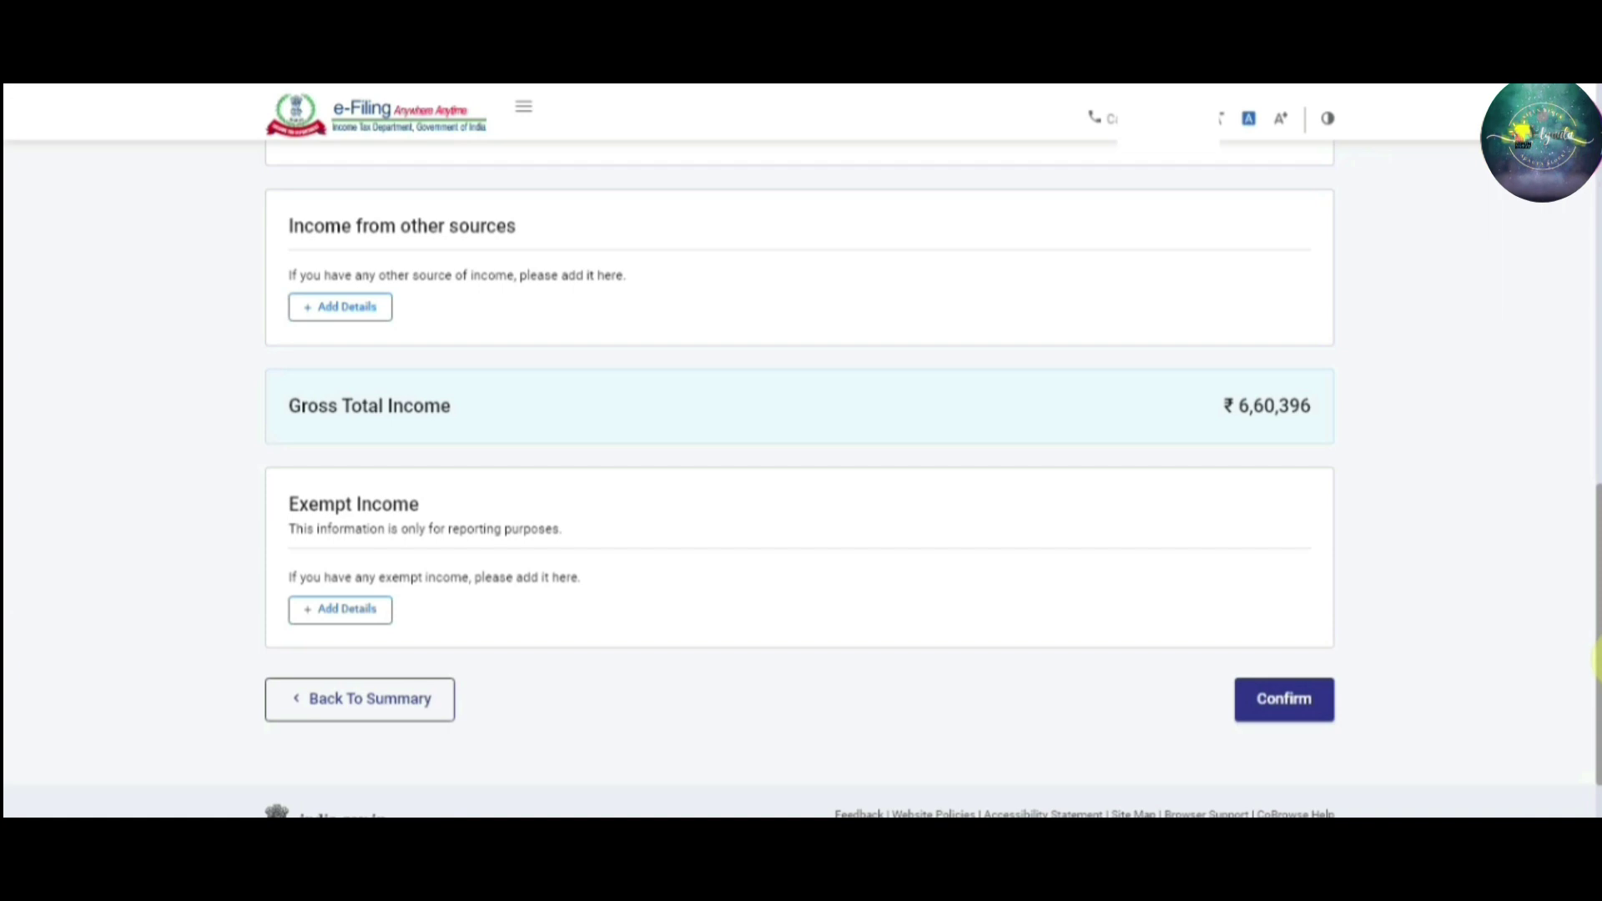
pyautogui.moveTo(1595, 661); pyautogui.dragTo(1596, 637)
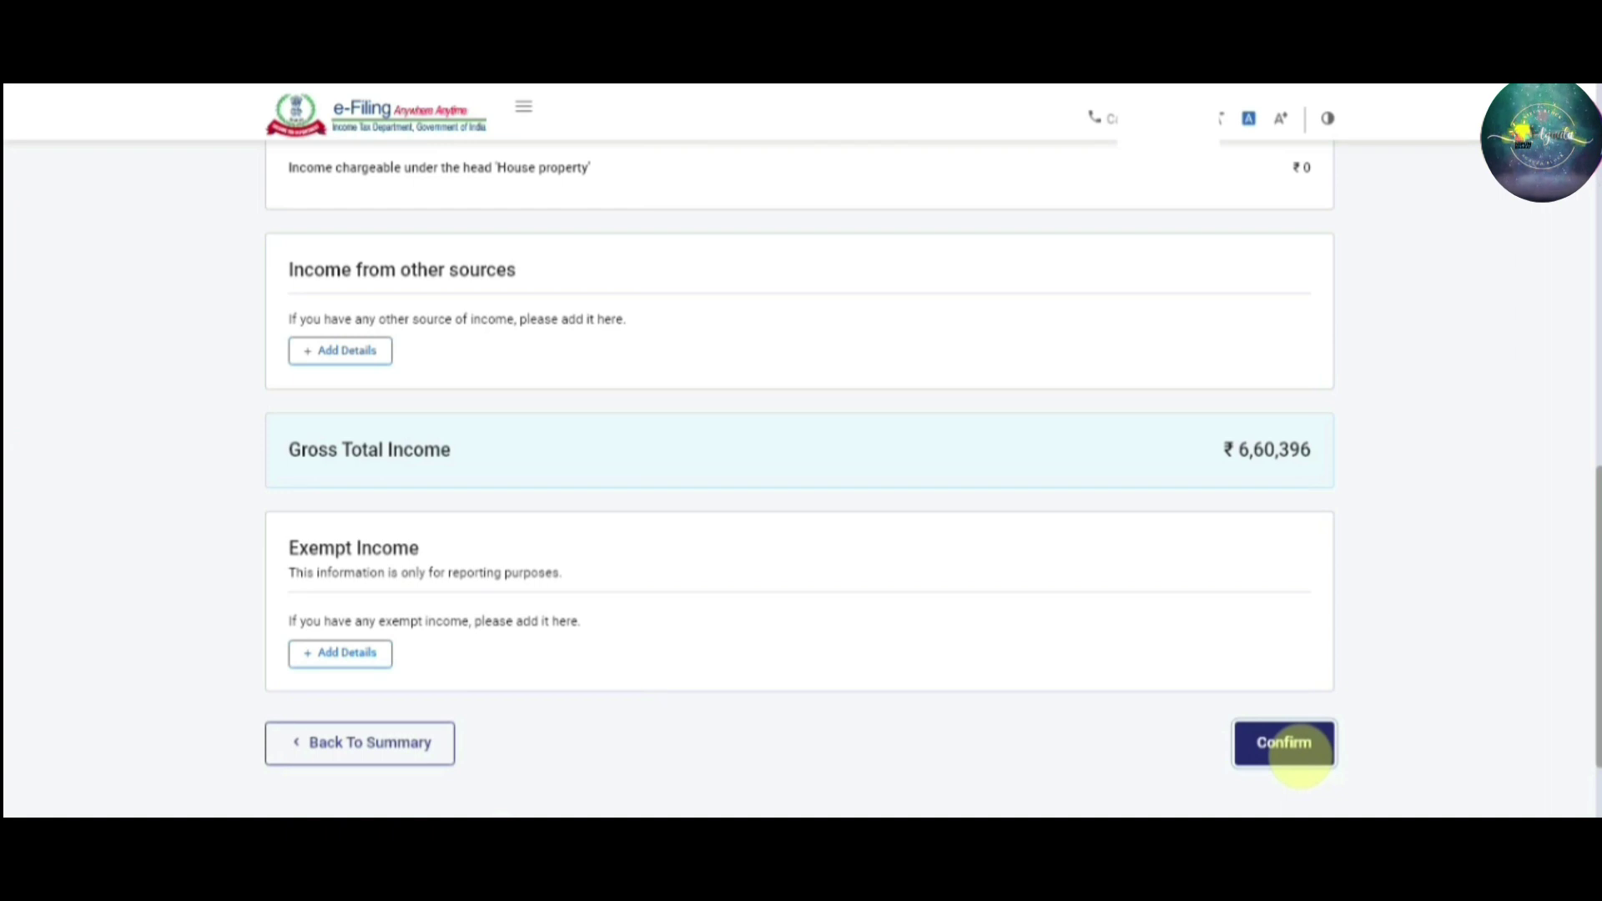
pyautogui.click(1300, 758)
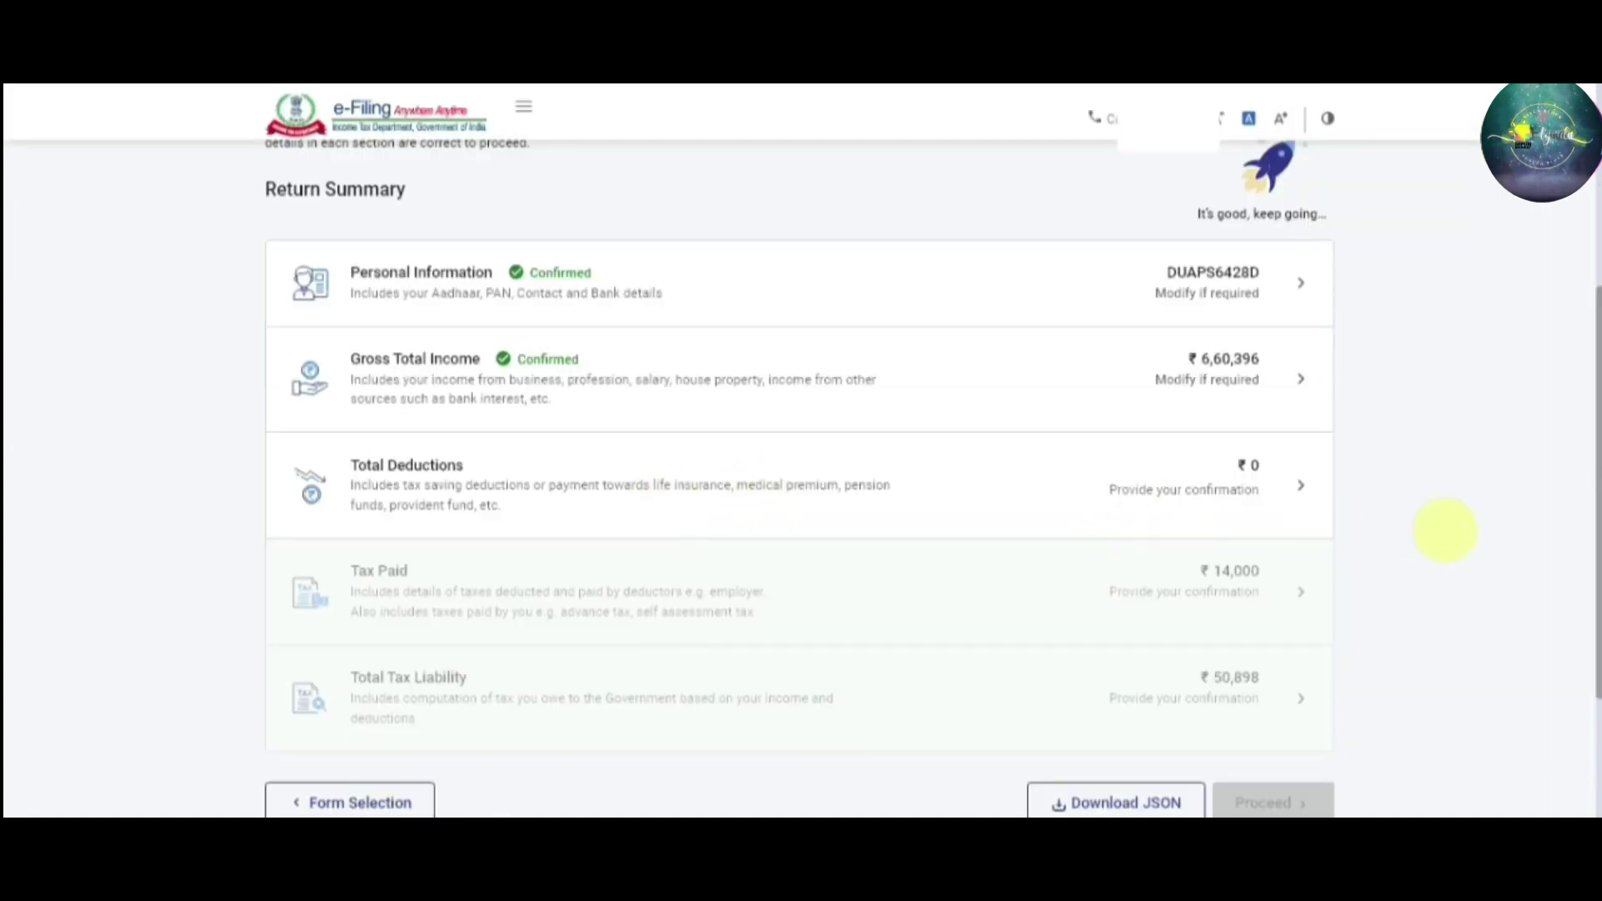
# Open the Total Deductions row on the Return Summary to reach its deduction questions
pyautogui.scroll(1, 1595, 528)
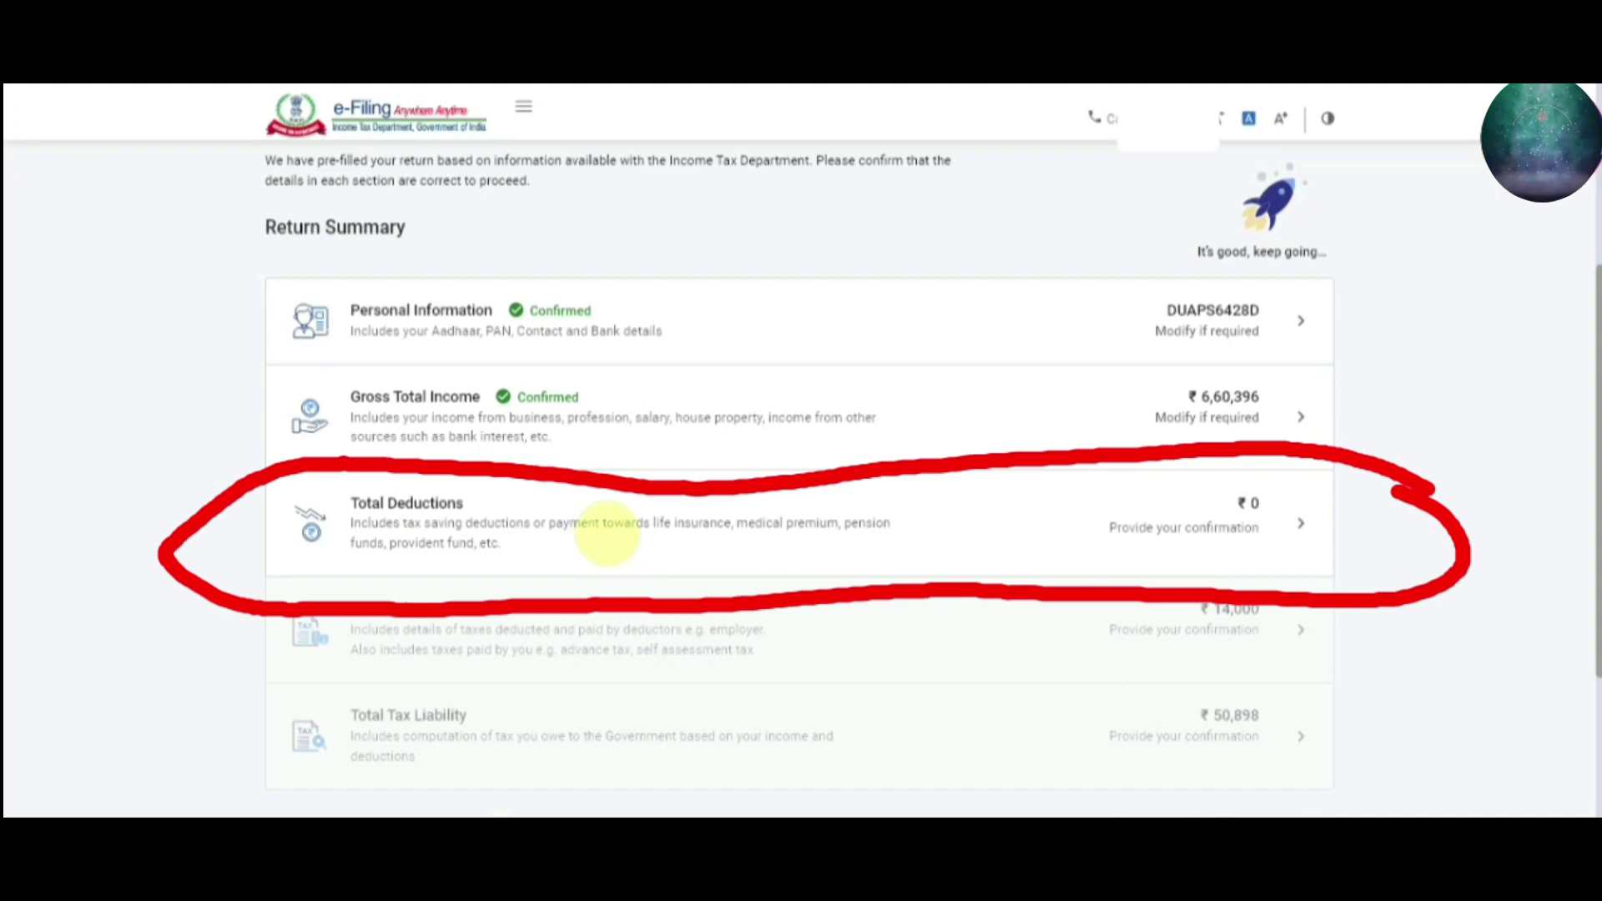
pyautogui.scroll(1, 604, 530)
pyautogui.click(607, 532)
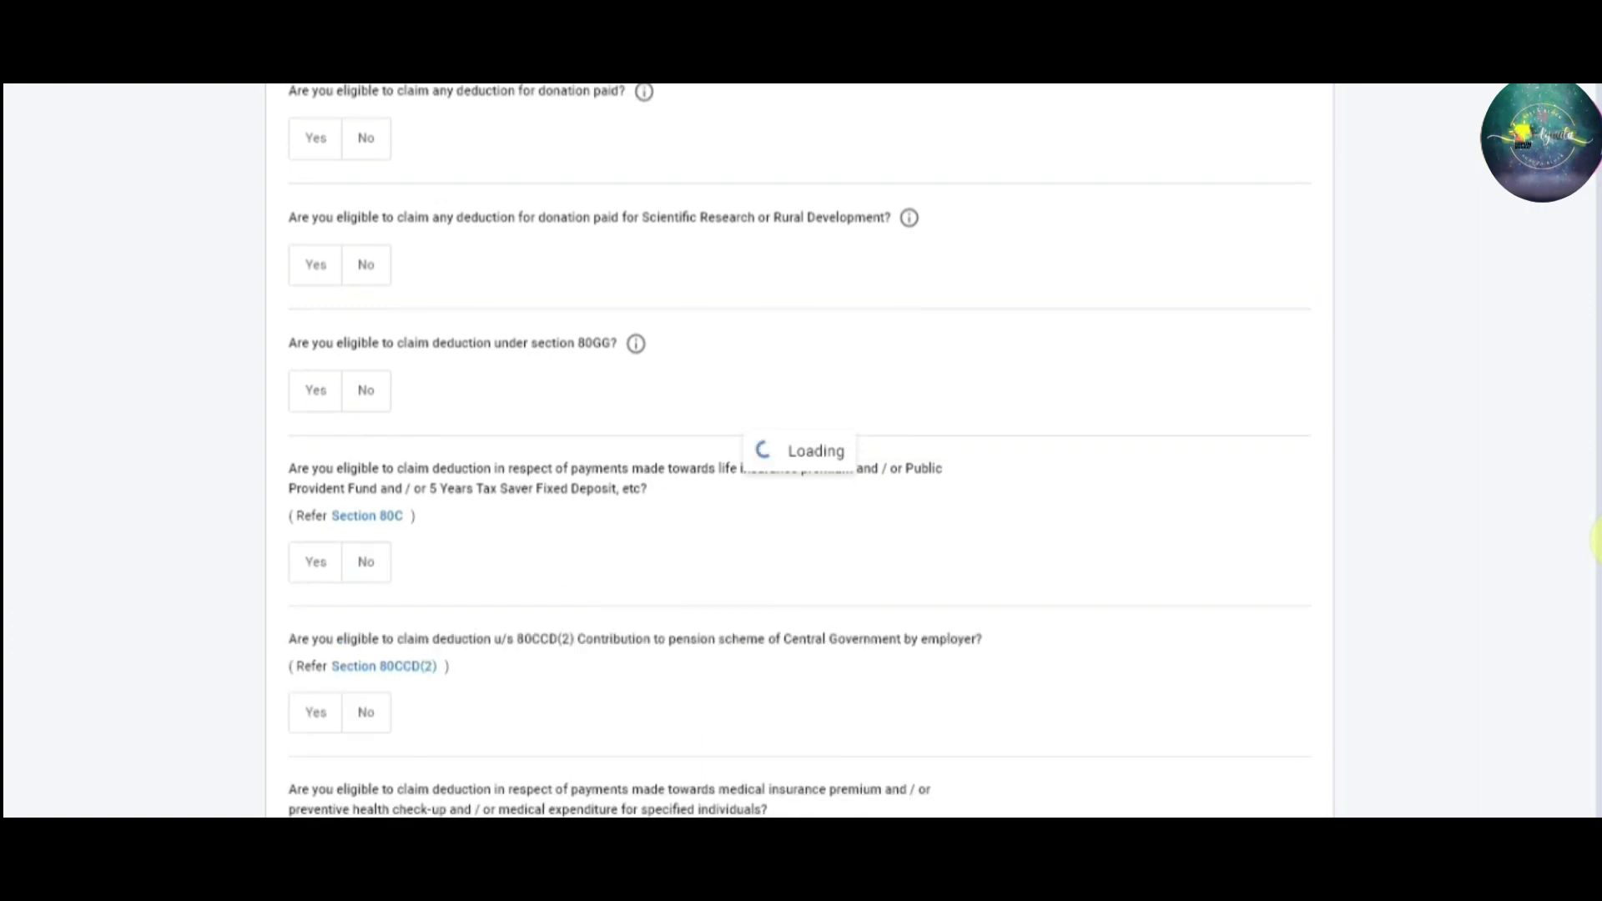
# Answer Yes to donations paid, and No to the Scientific Research donation and section 80GG questions
pyautogui.scroll(4, 1595, 488)
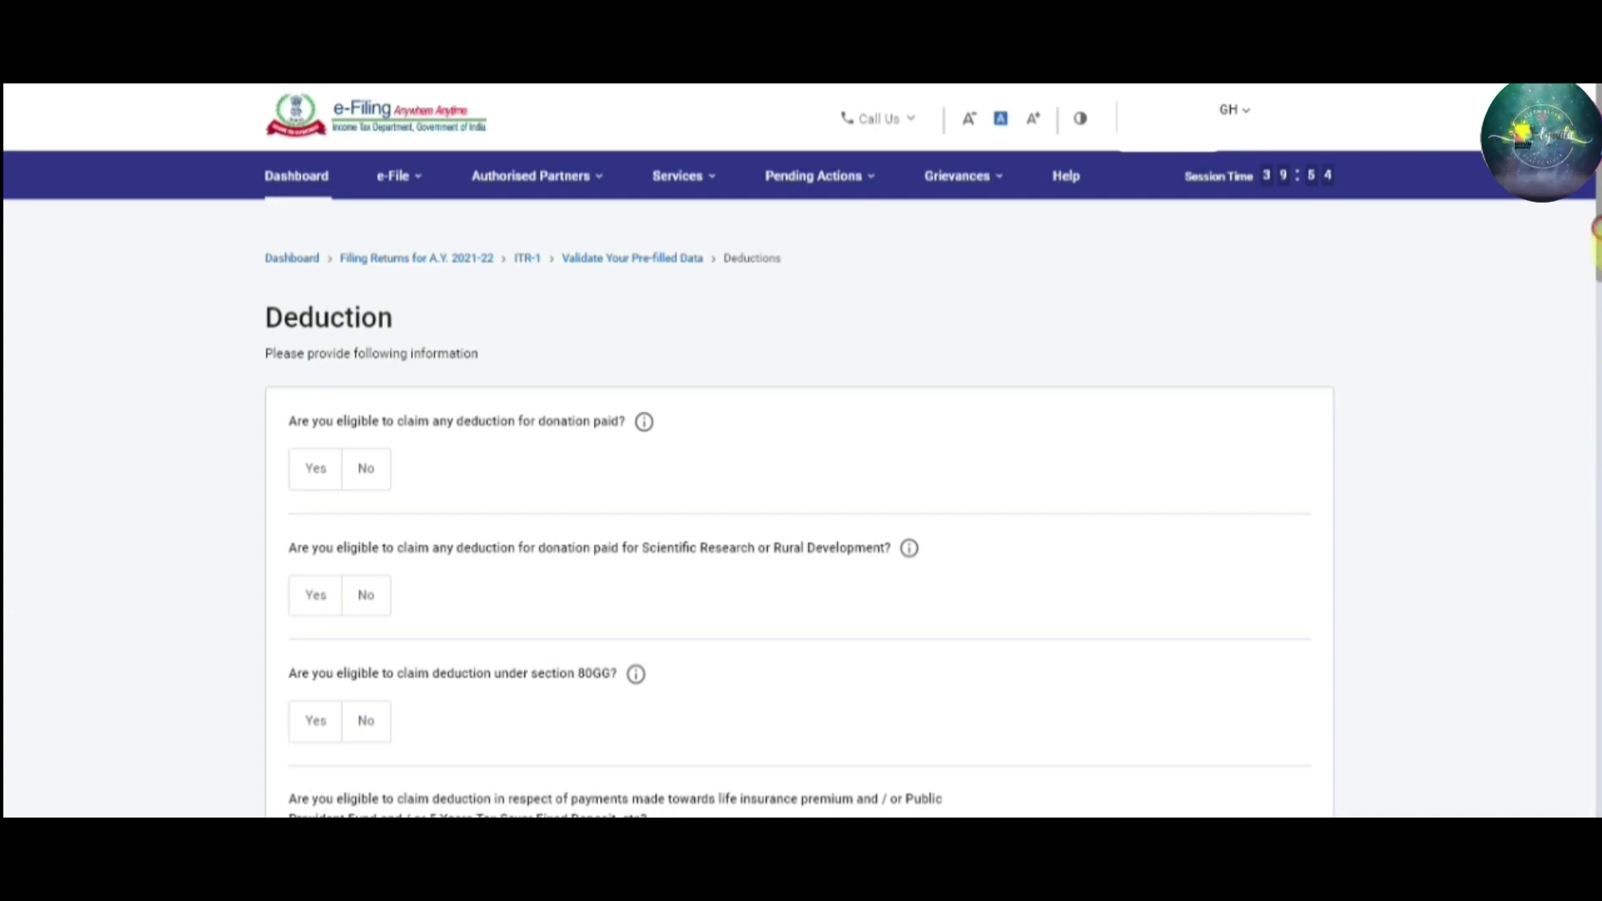
pyautogui.scroll(-1, 1595, 310)
pyautogui.scroll(-1, 1595, 283)
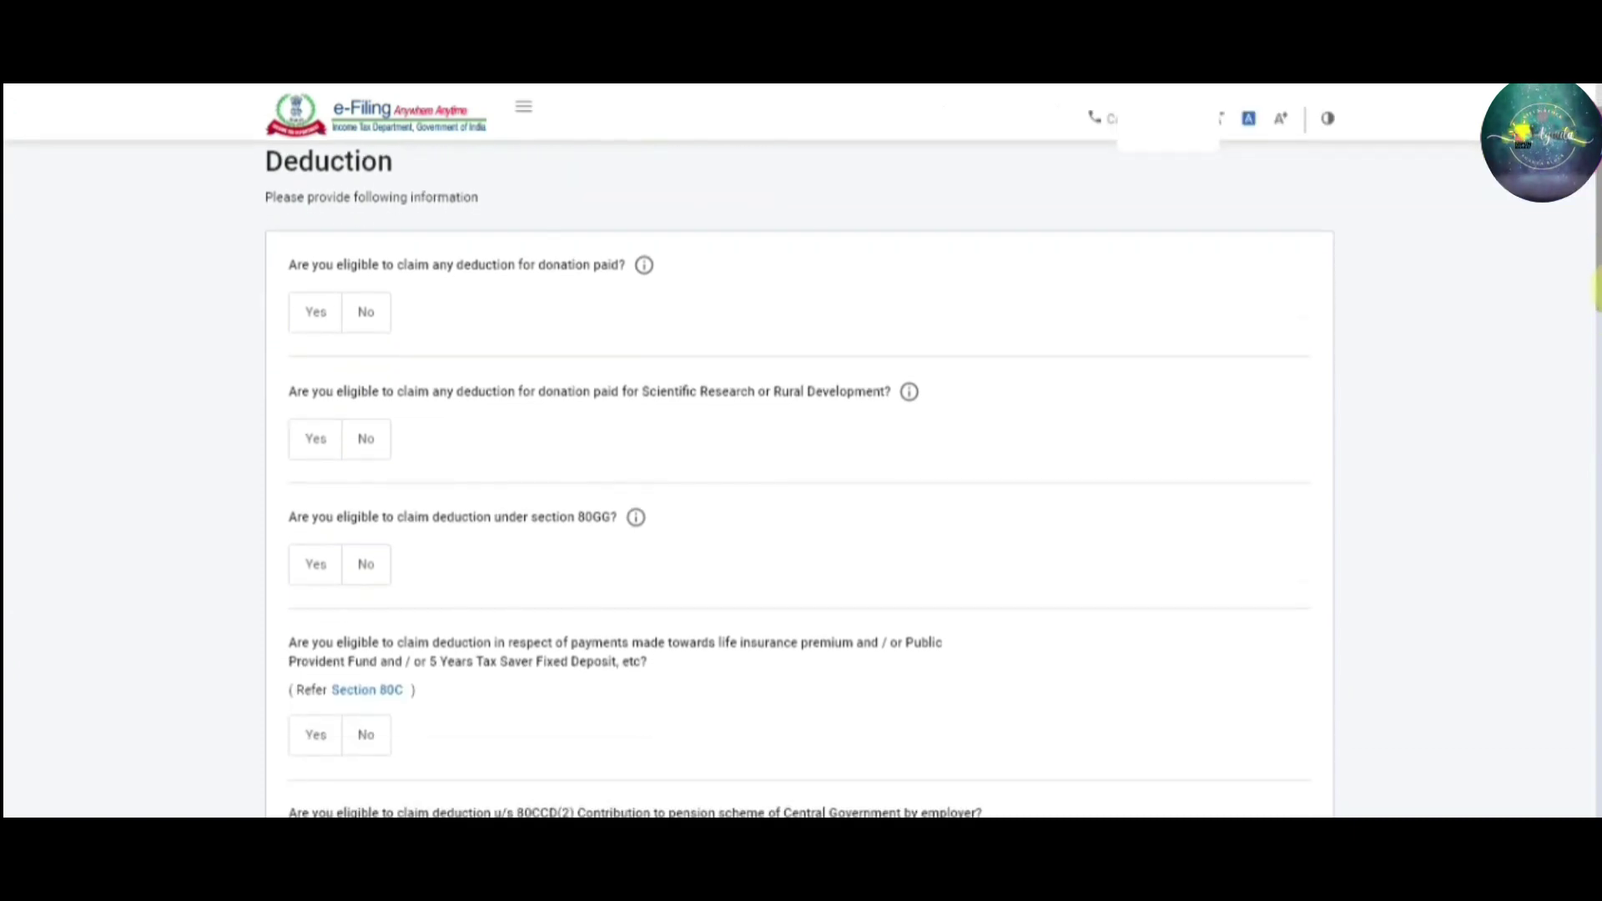
pyautogui.click(316, 315)
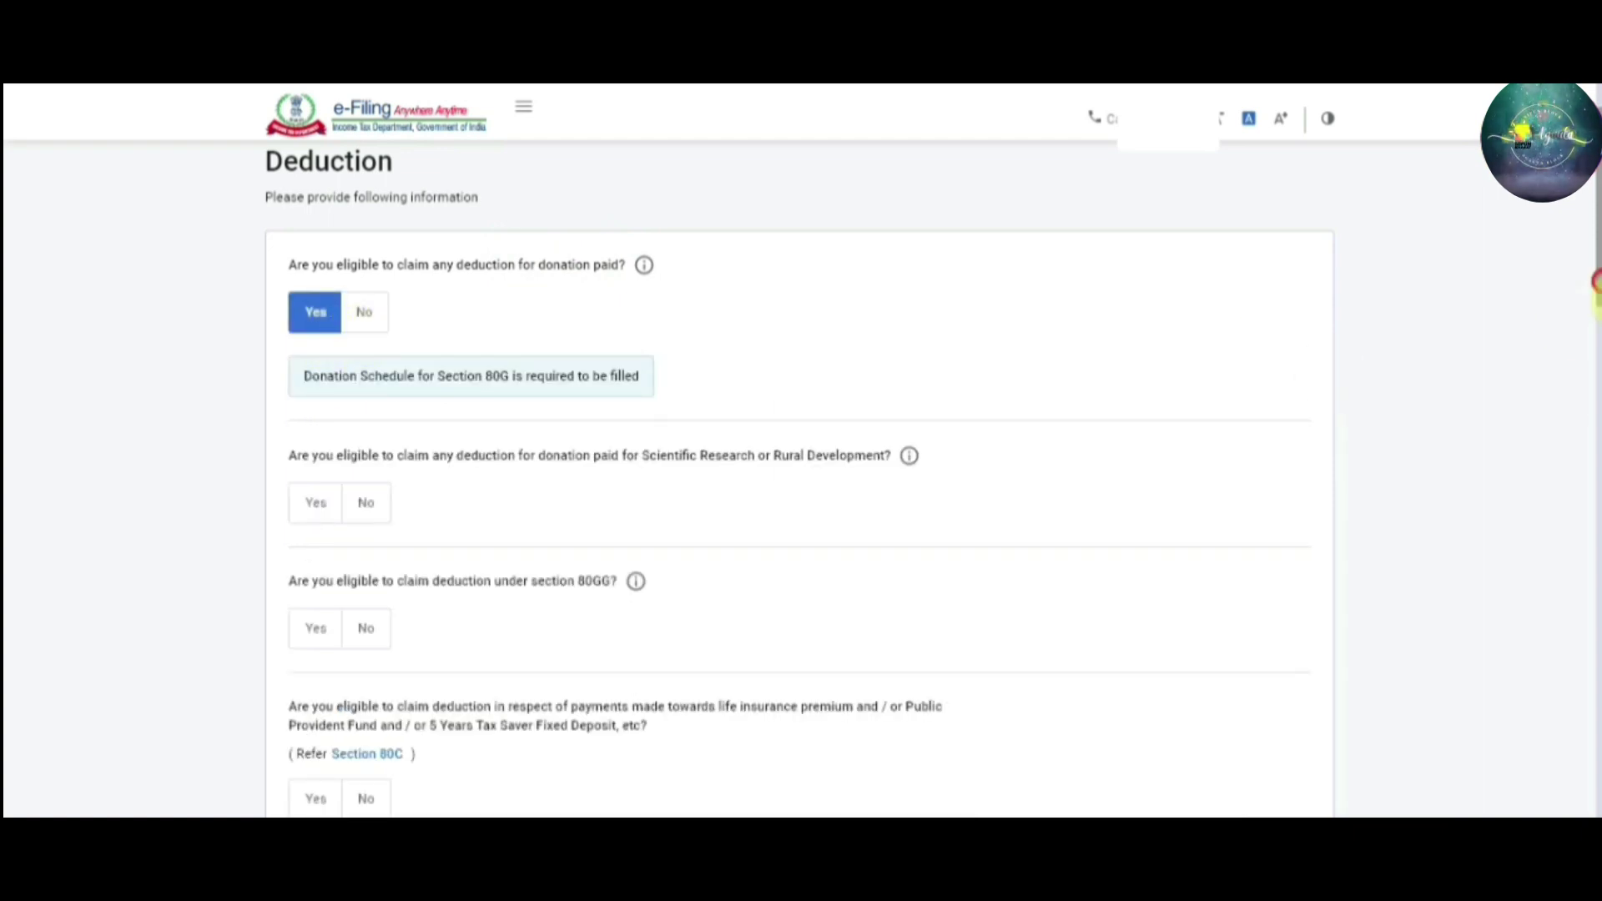
pyautogui.scroll(2, 1595, 282)
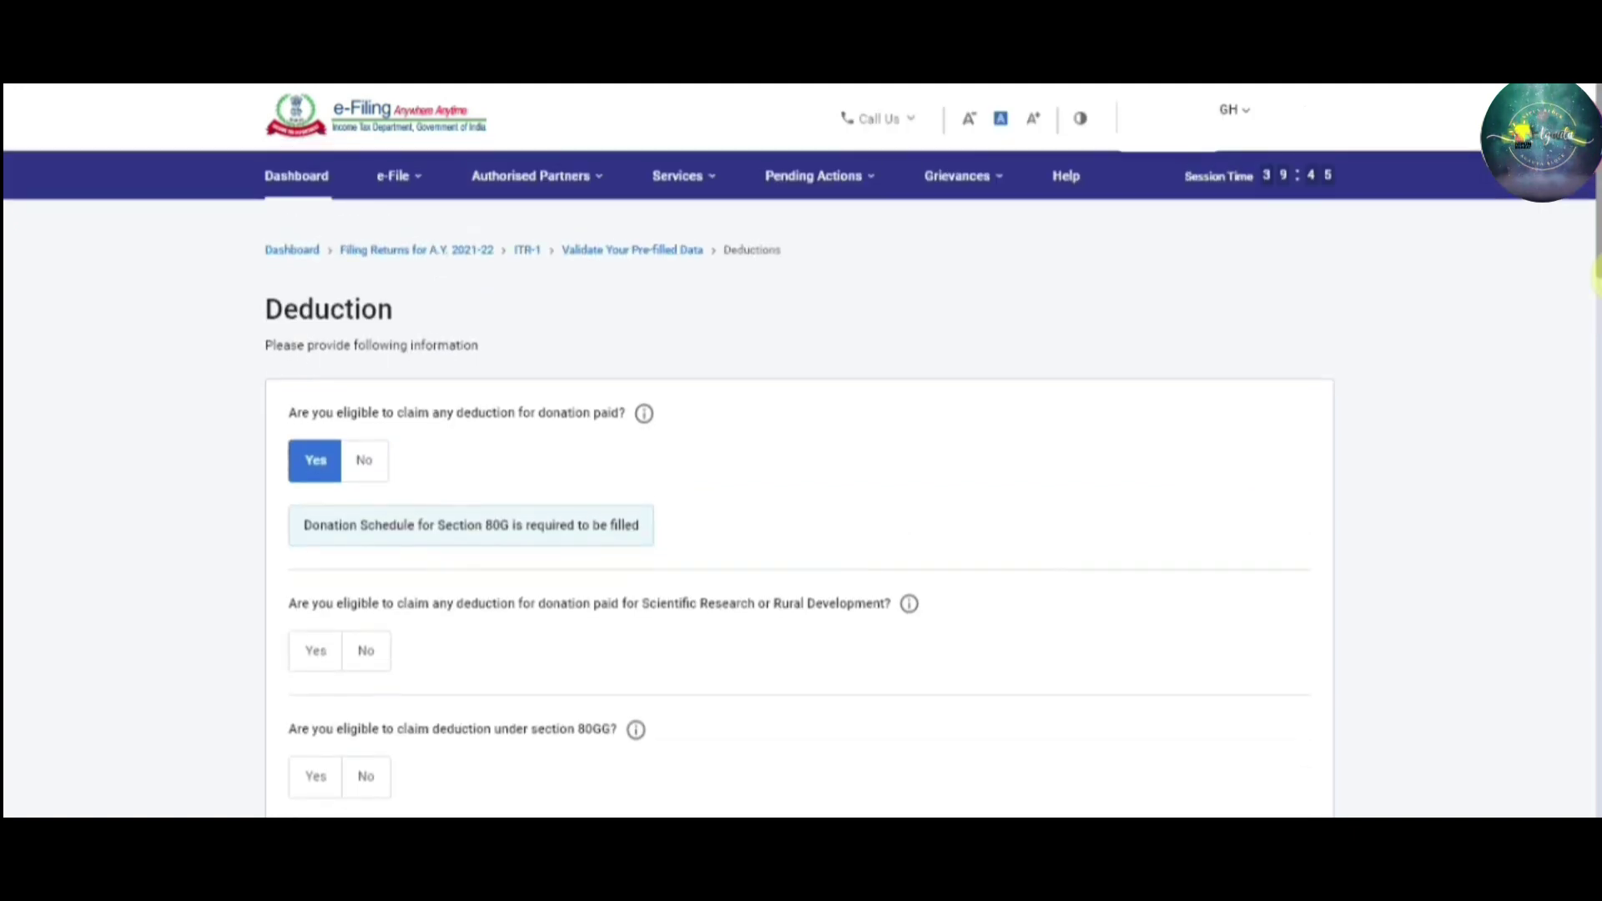
pyautogui.scroll(-1, 1595, 276)
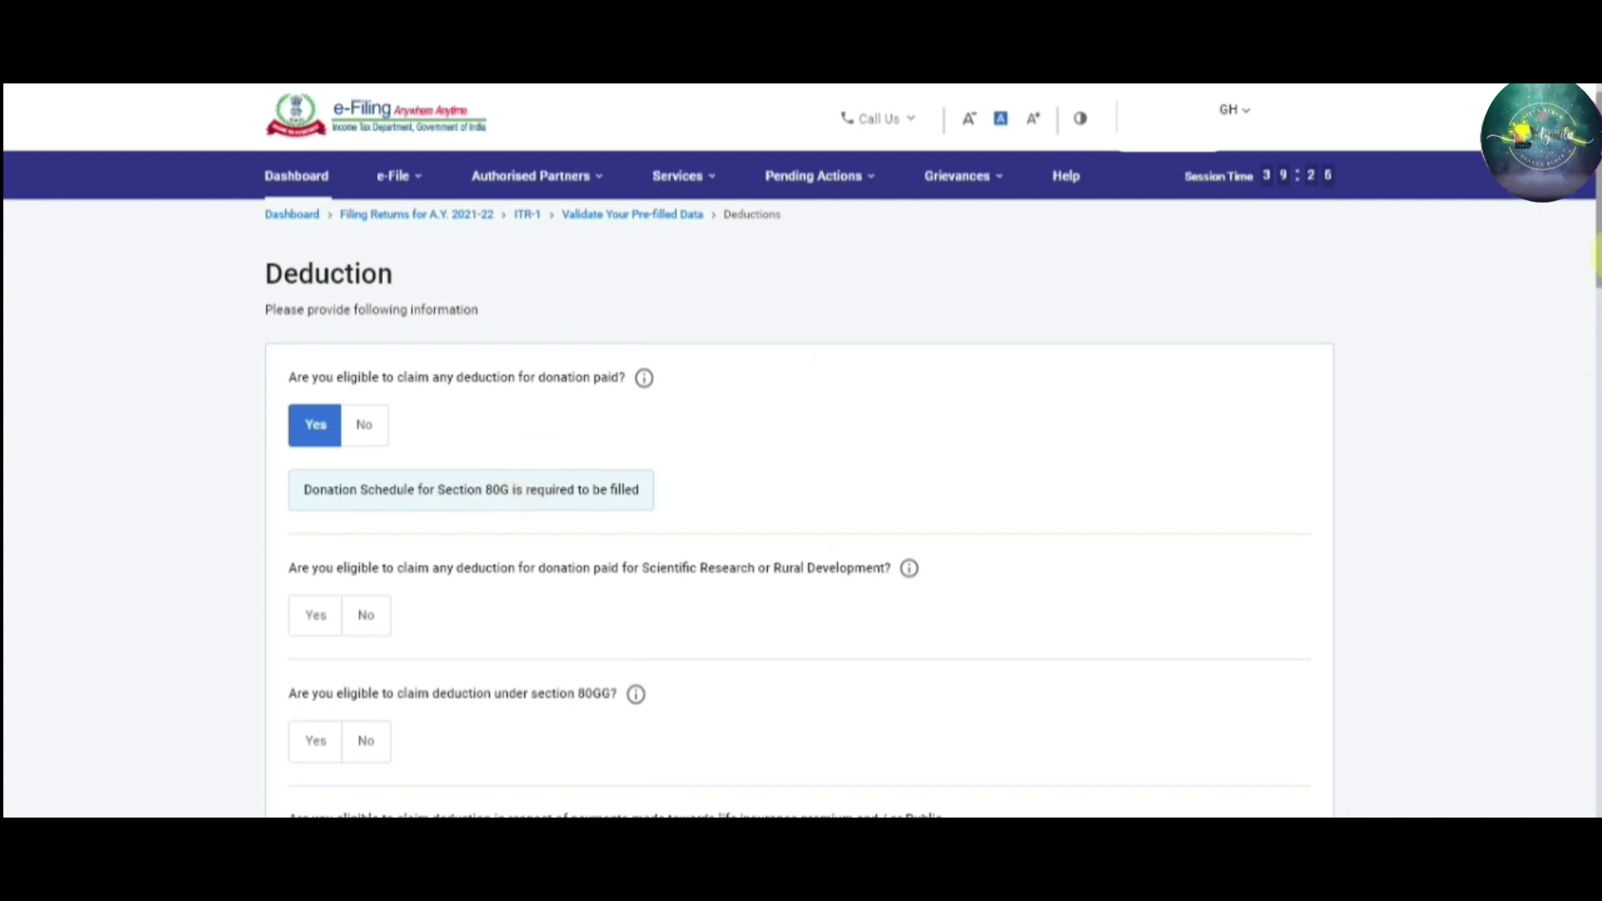
pyautogui.moveTo(1595, 233); pyautogui.dragTo(1595, 342)
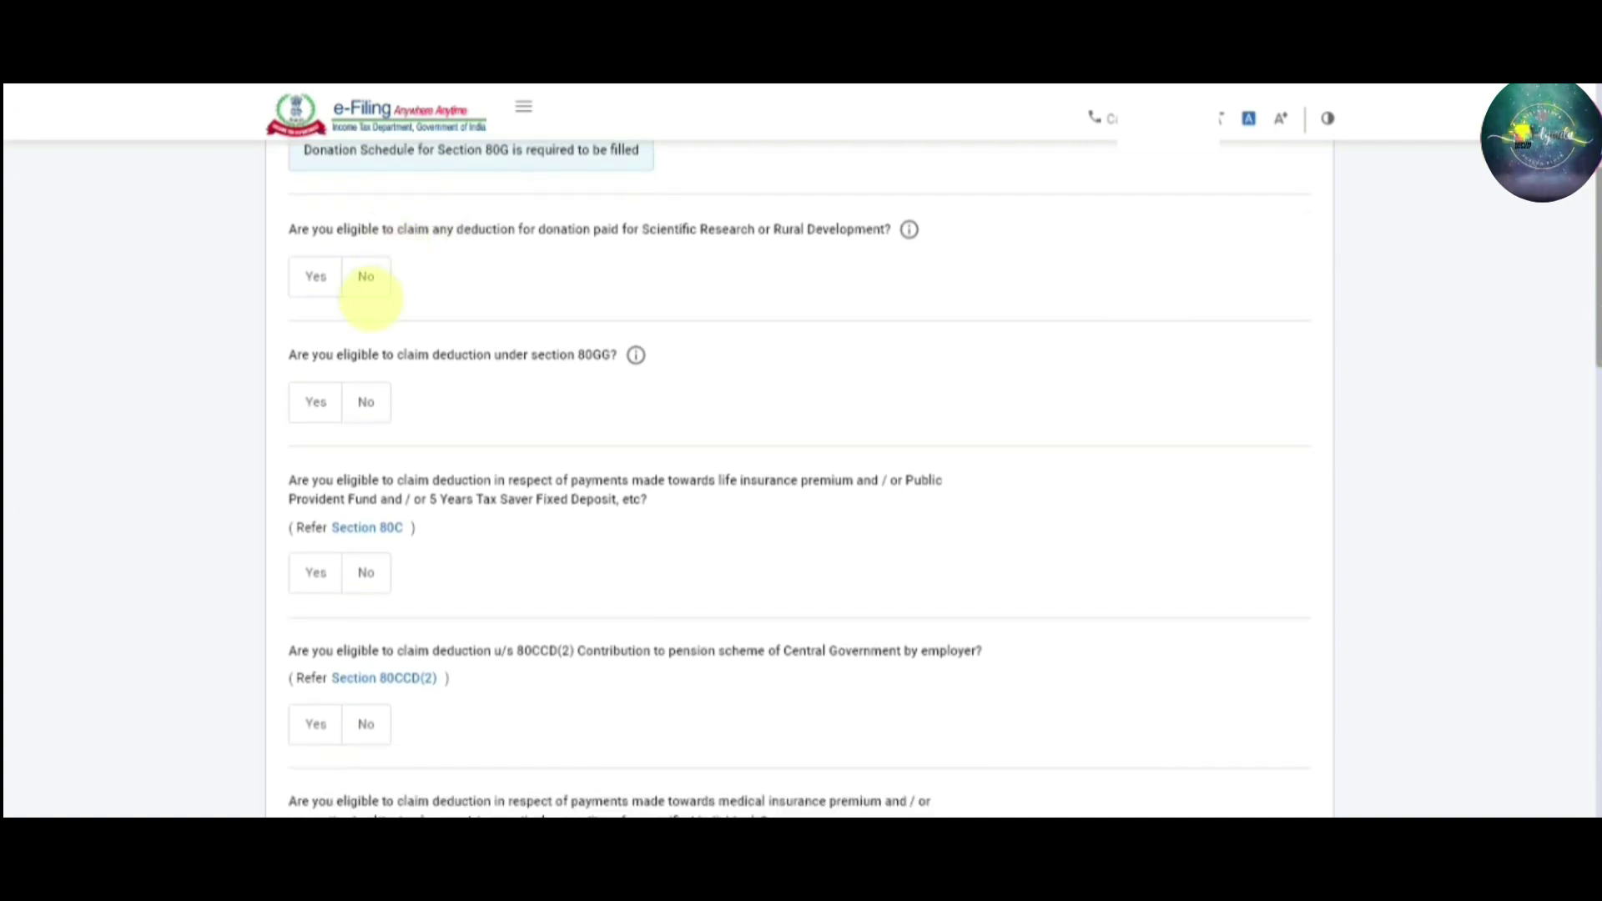
pyautogui.click(360, 278)
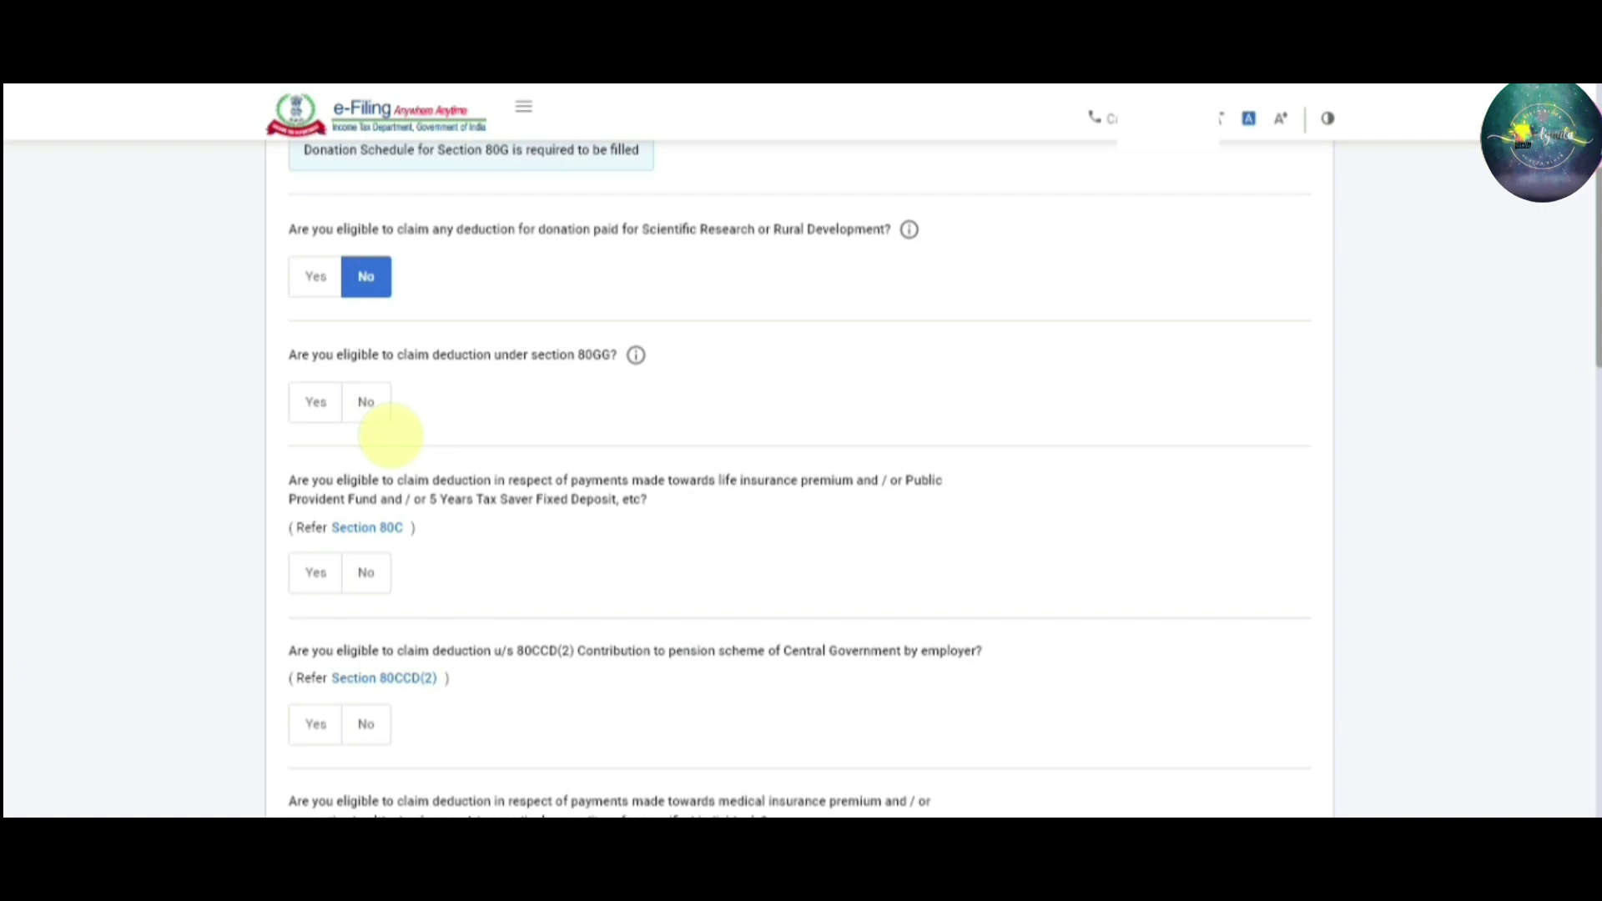
pyautogui.click(375, 413)
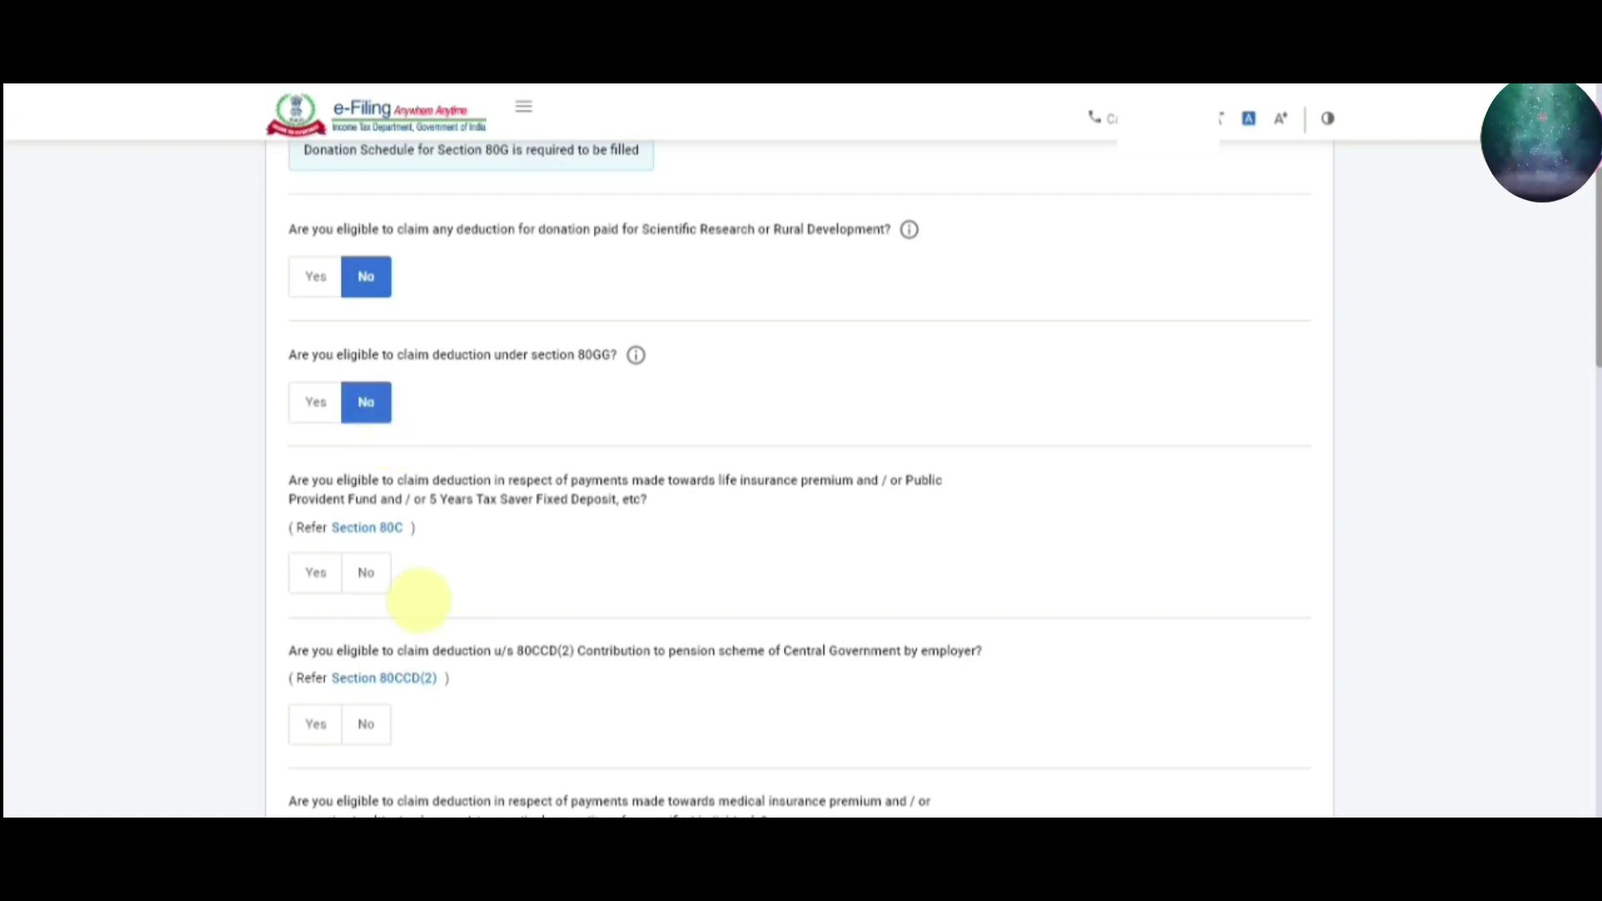
# Claim the Section 80C deduction with an amount of ₹86,254
pyautogui.click(315, 573)
pyautogui.scroll(-1, 350, 501)
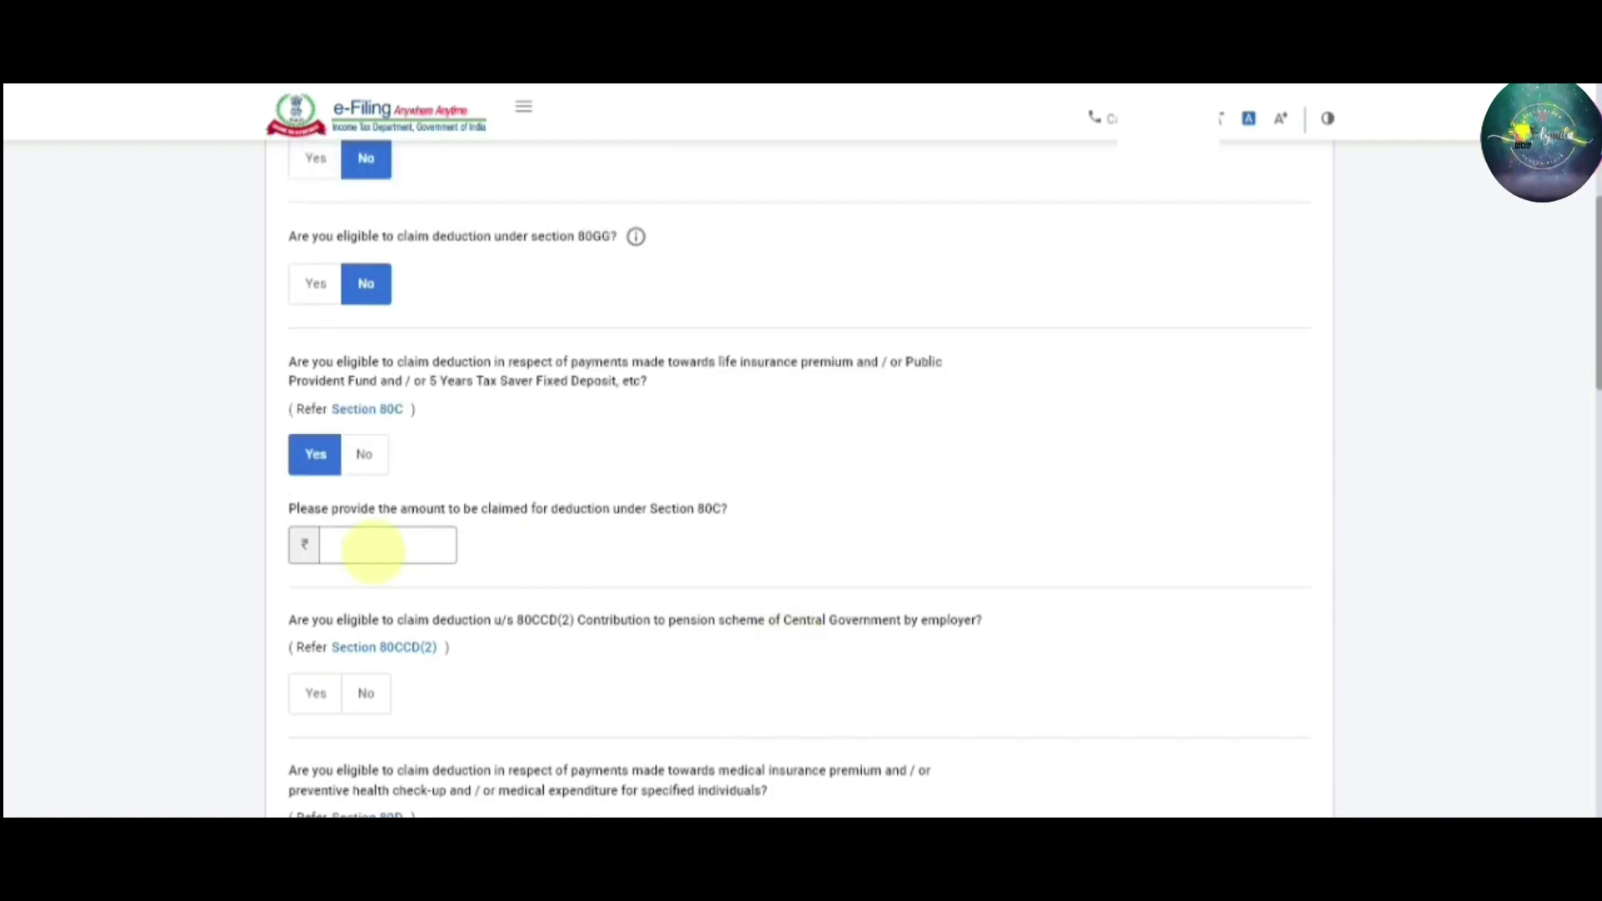
pyautogui.click(376, 545)
pyautogui.write('8')
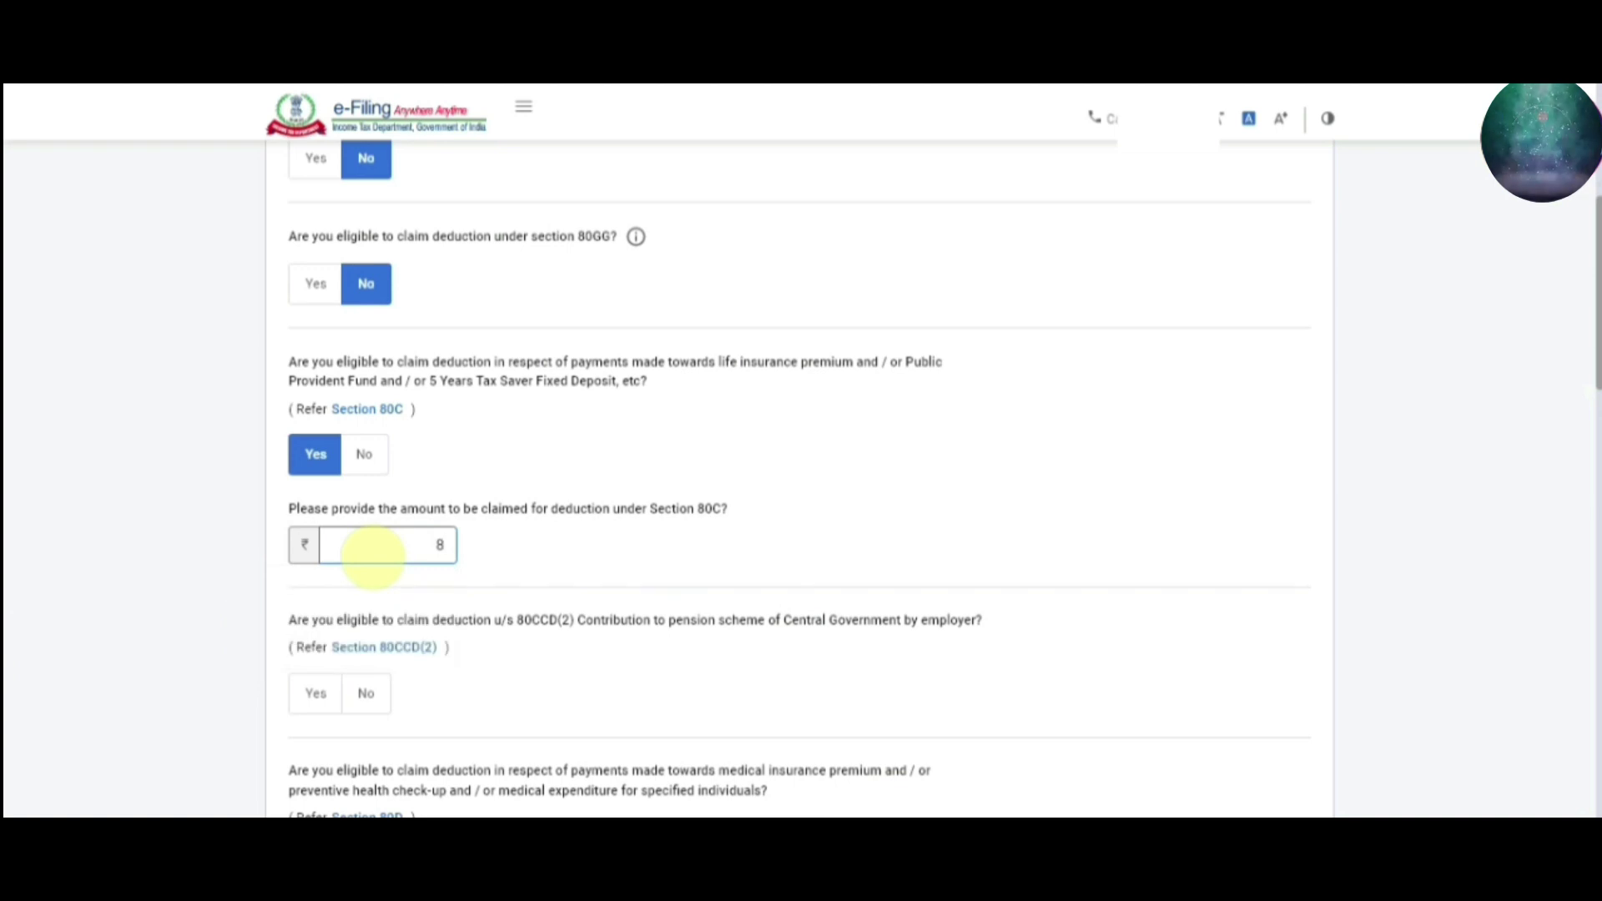
pyautogui.write('8')
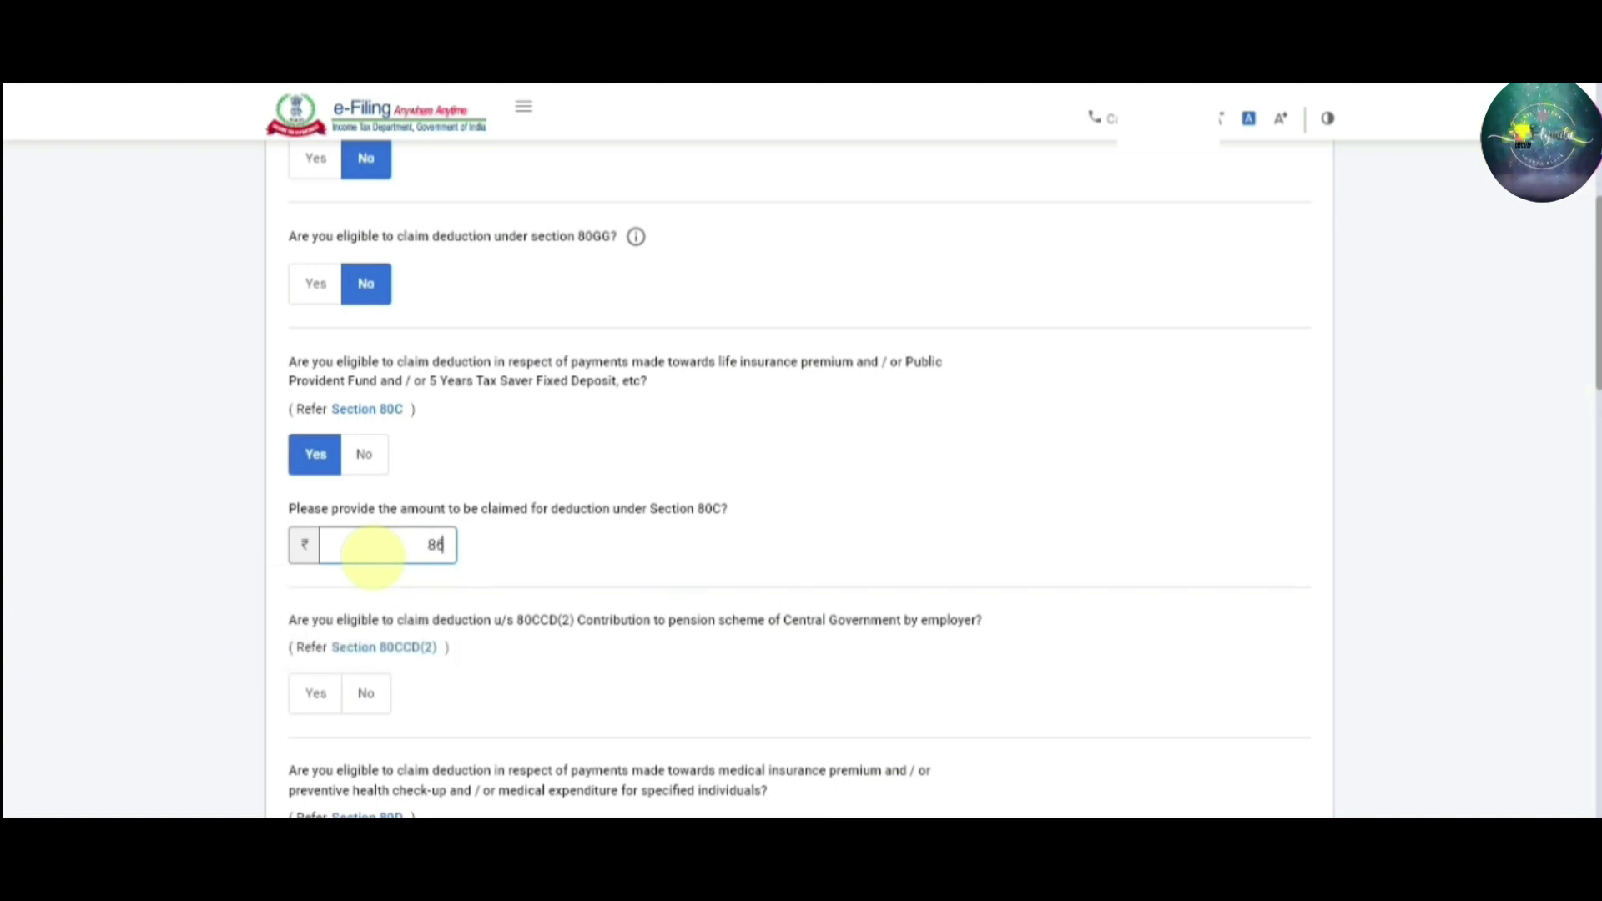
pyautogui.write('25')
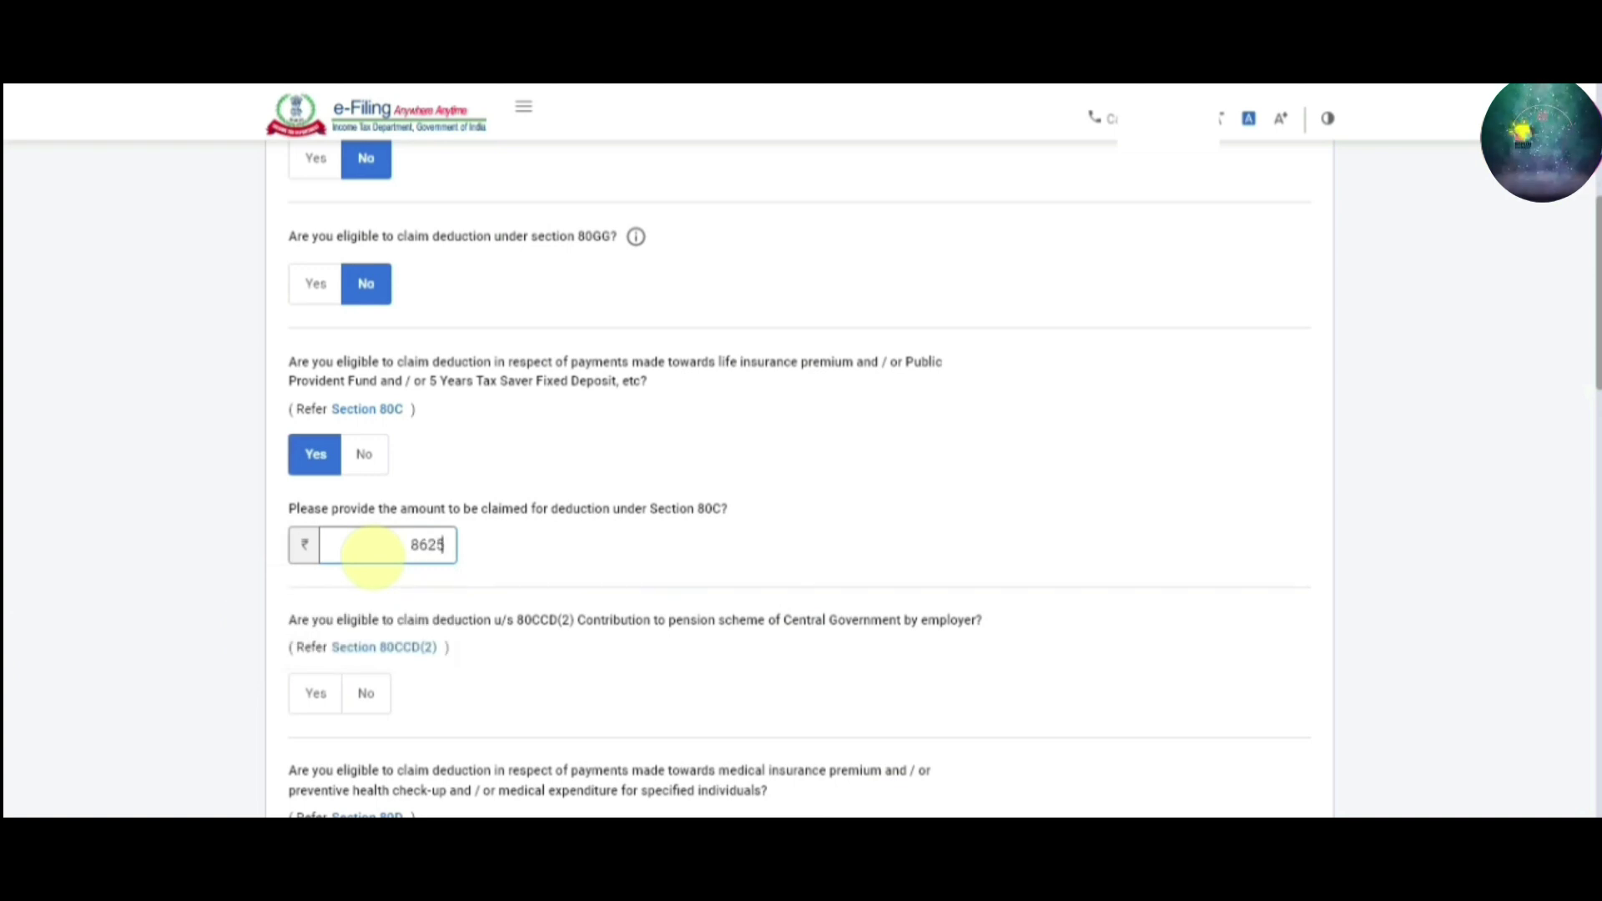
pyautogui.write('4')
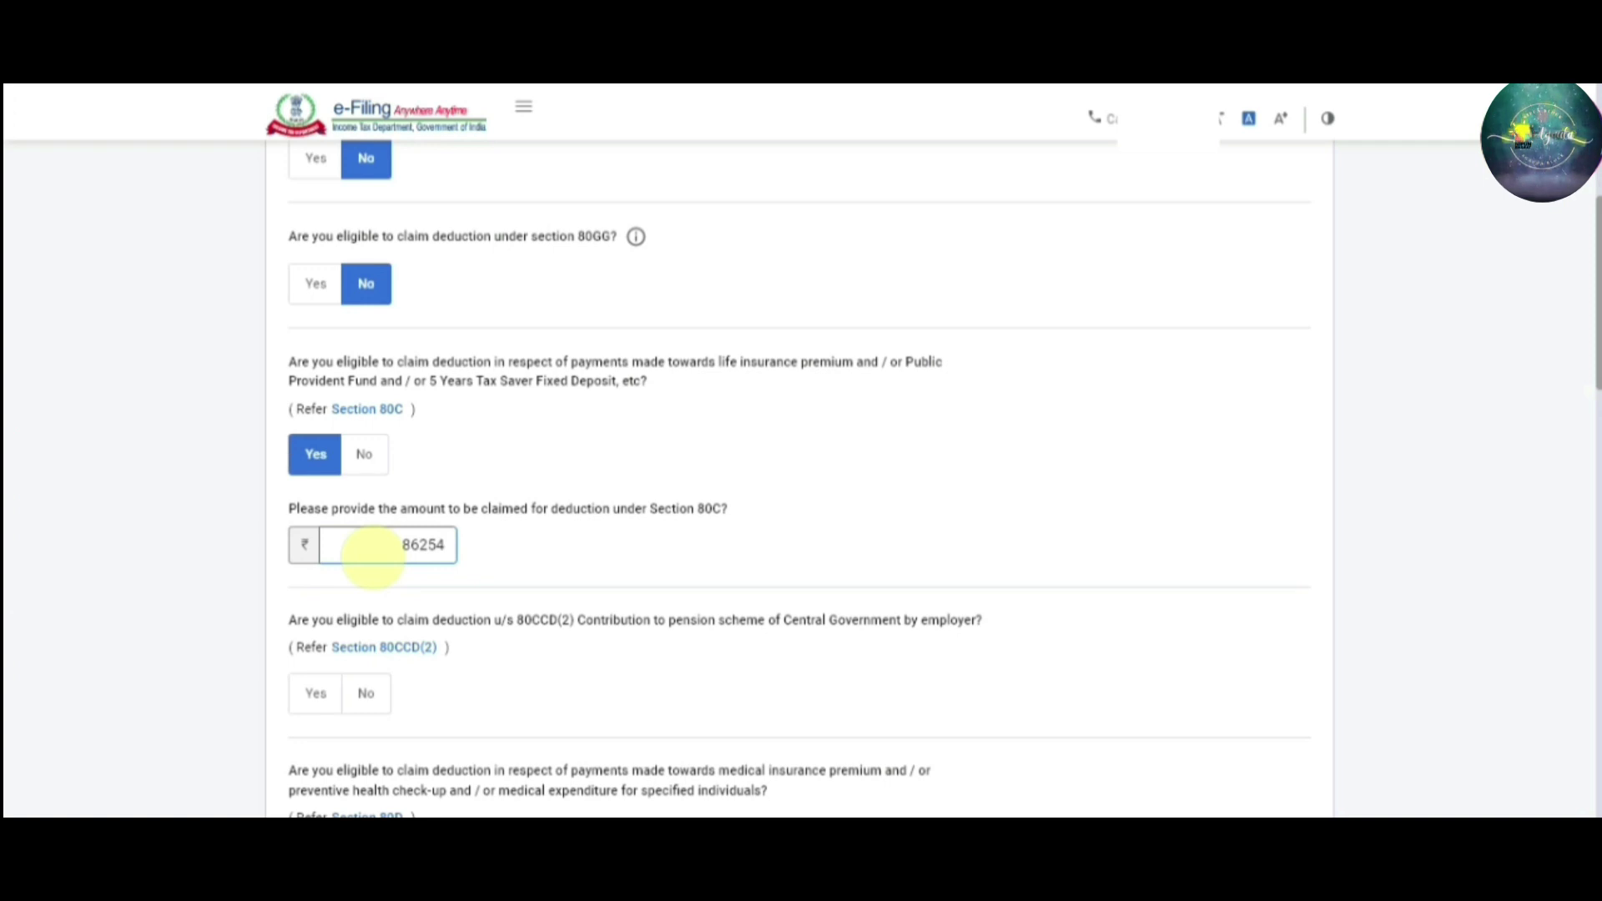
pyautogui.press('Tab')
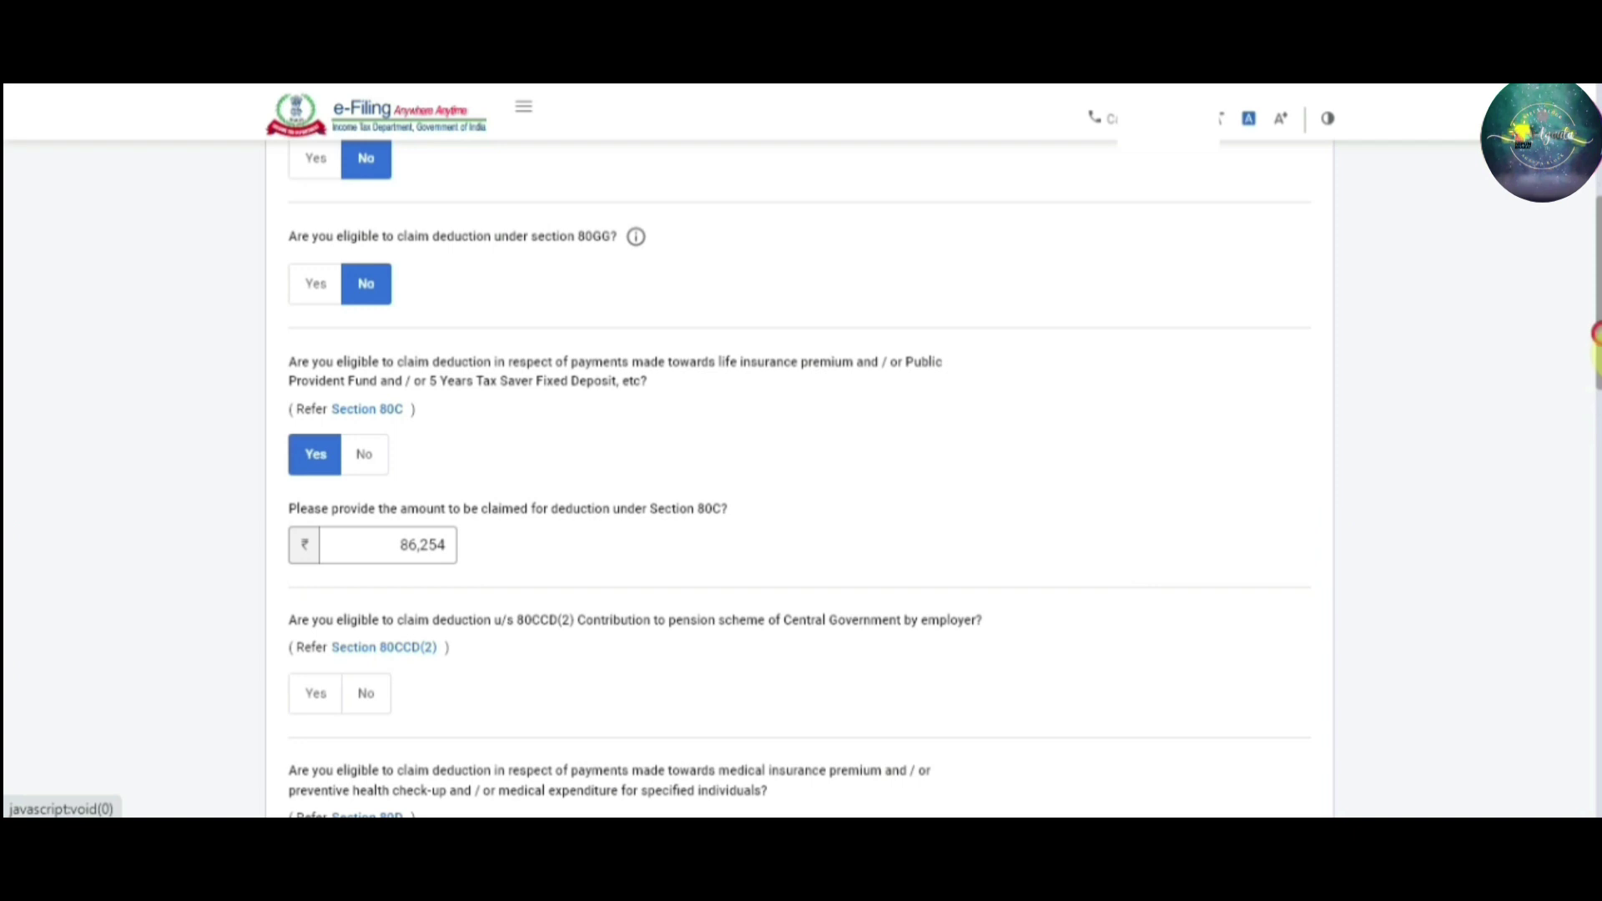
# Decline 80CCD(2), opt into 80D, and continue to Verify your deductions
pyautogui.moveTo(1595, 333); pyautogui.dragTo(1595, 415)
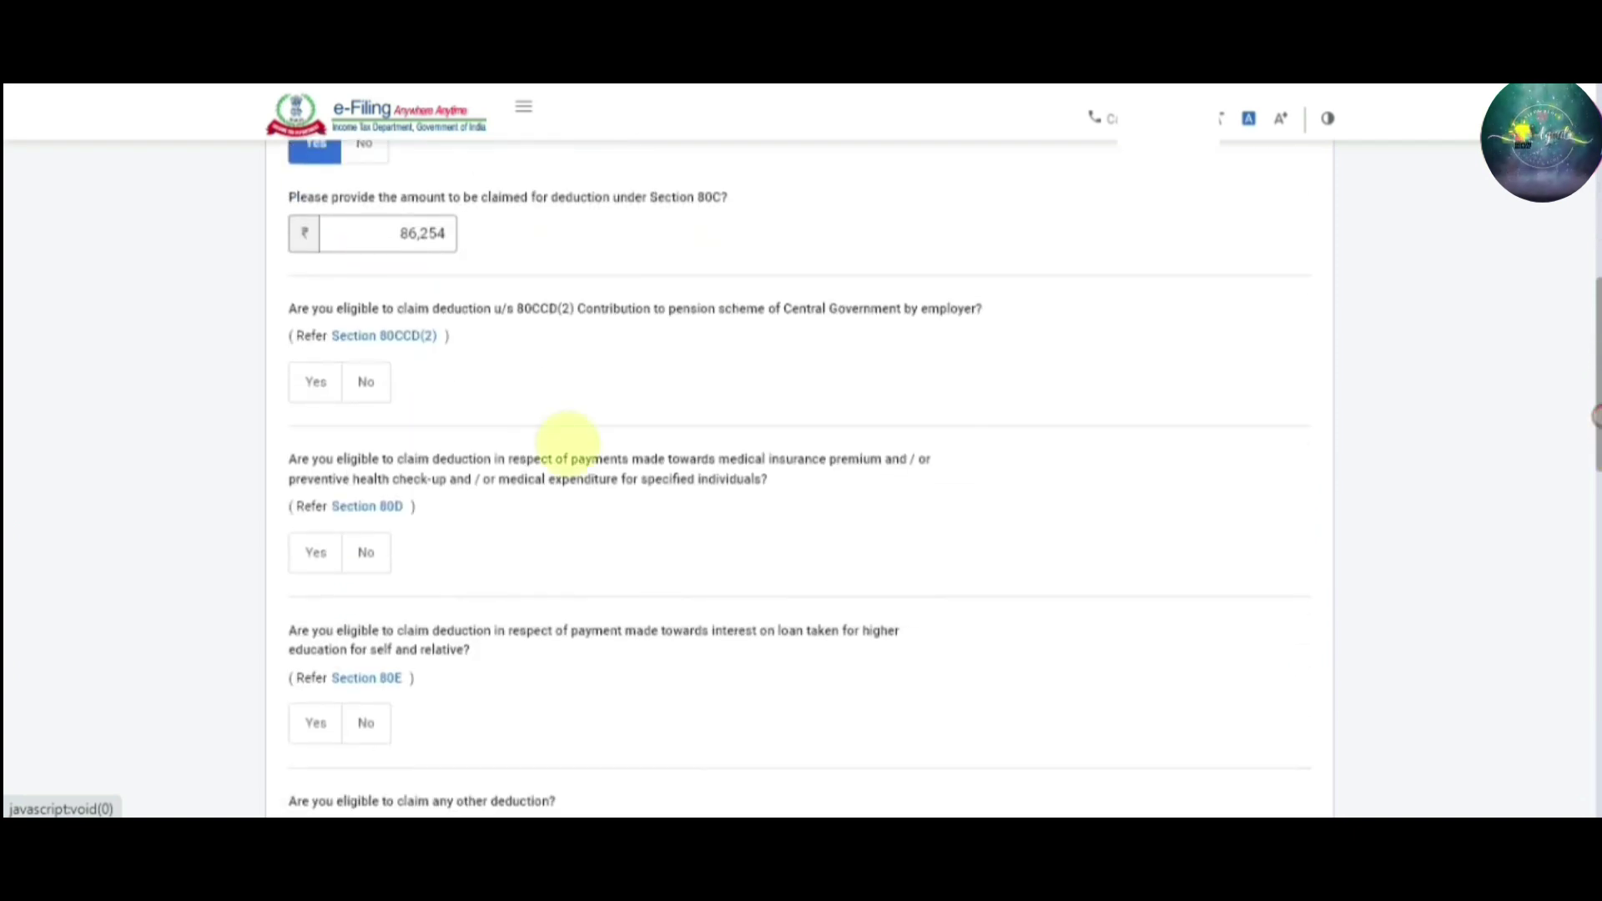
pyautogui.click(365, 382)
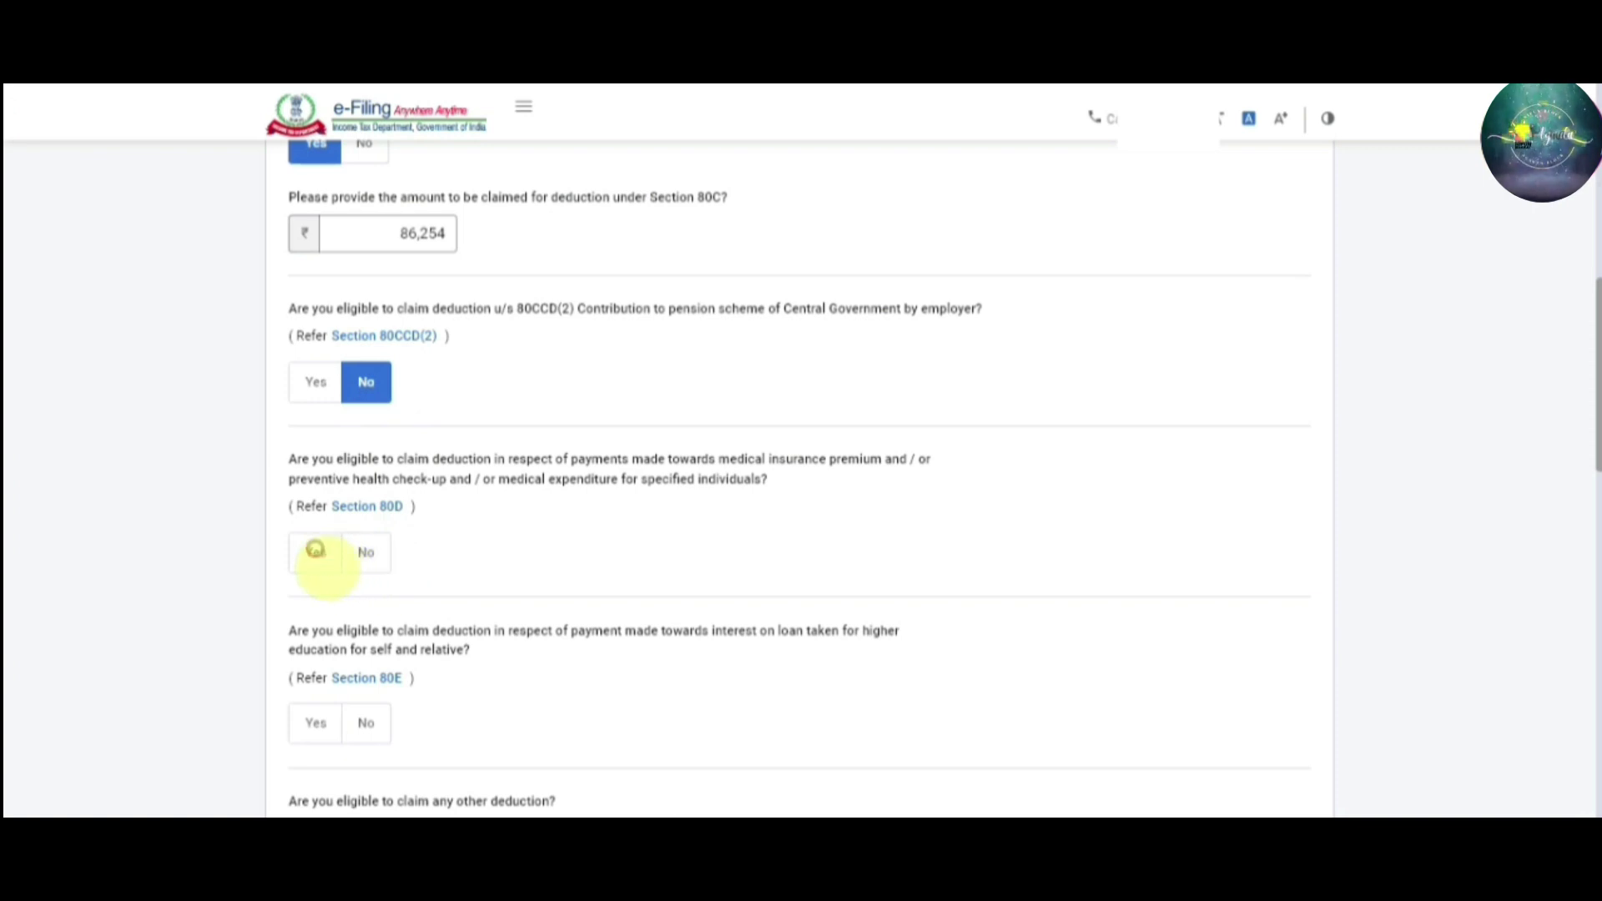
pyautogui.click(315, 550)
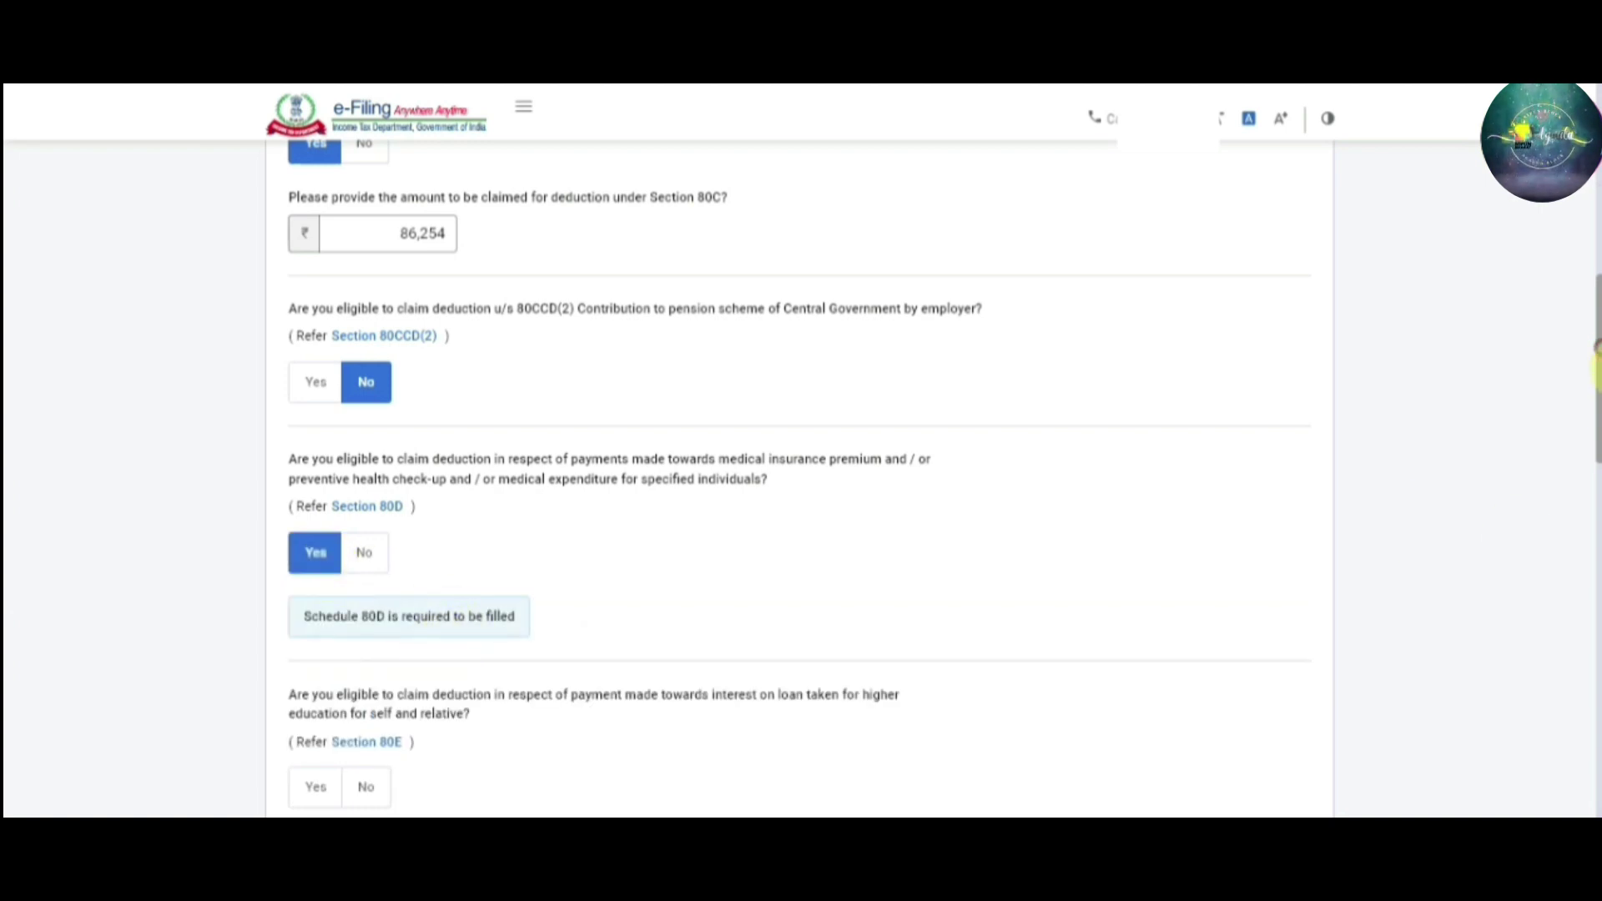
pyautogui.moveTo(1596, 346); pyautogui.dragTo(1596, 478)
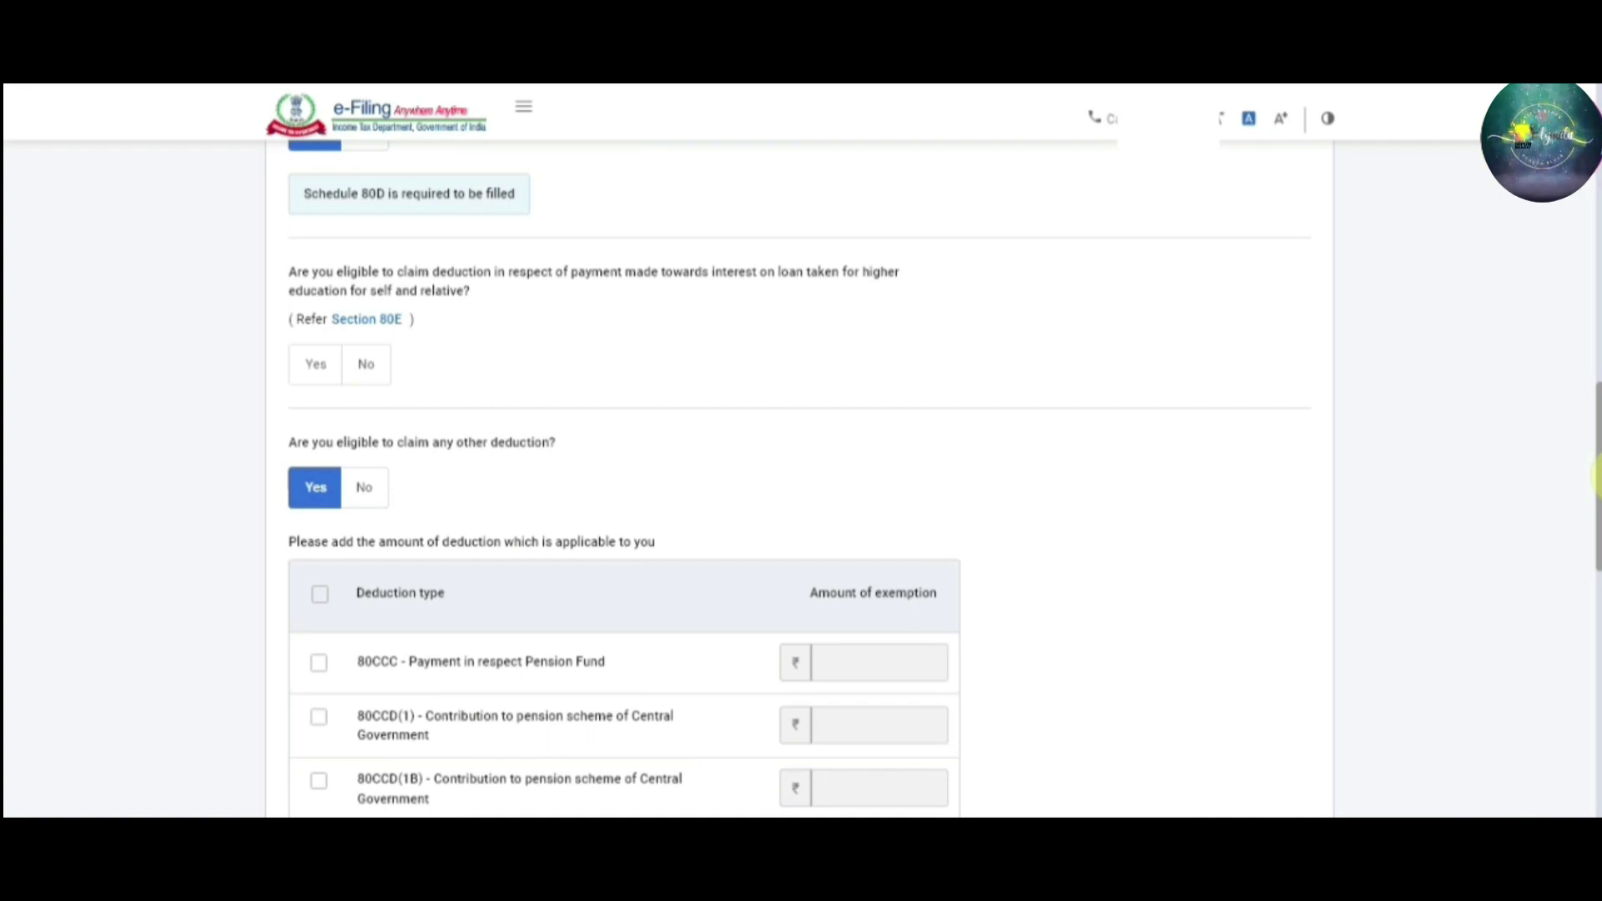
pyautogui.moveTo(1596, 478); pyautogui.dragTo(1596, 647)
pyautogui.scroll(4, 1596, 649)
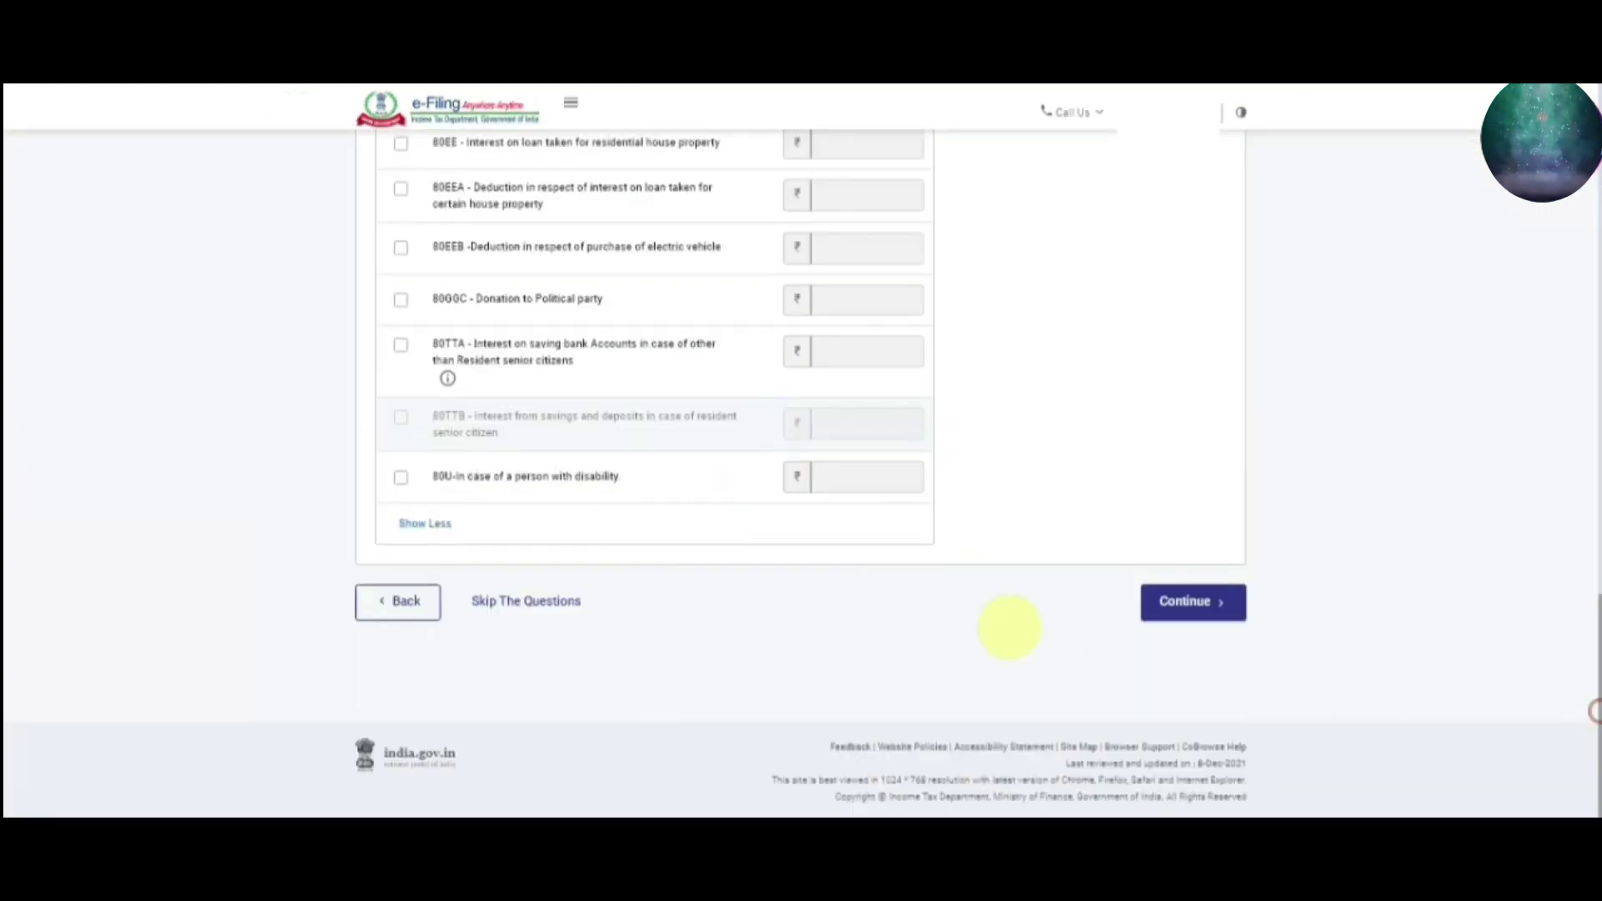
pyautogui.click(1214, 603)
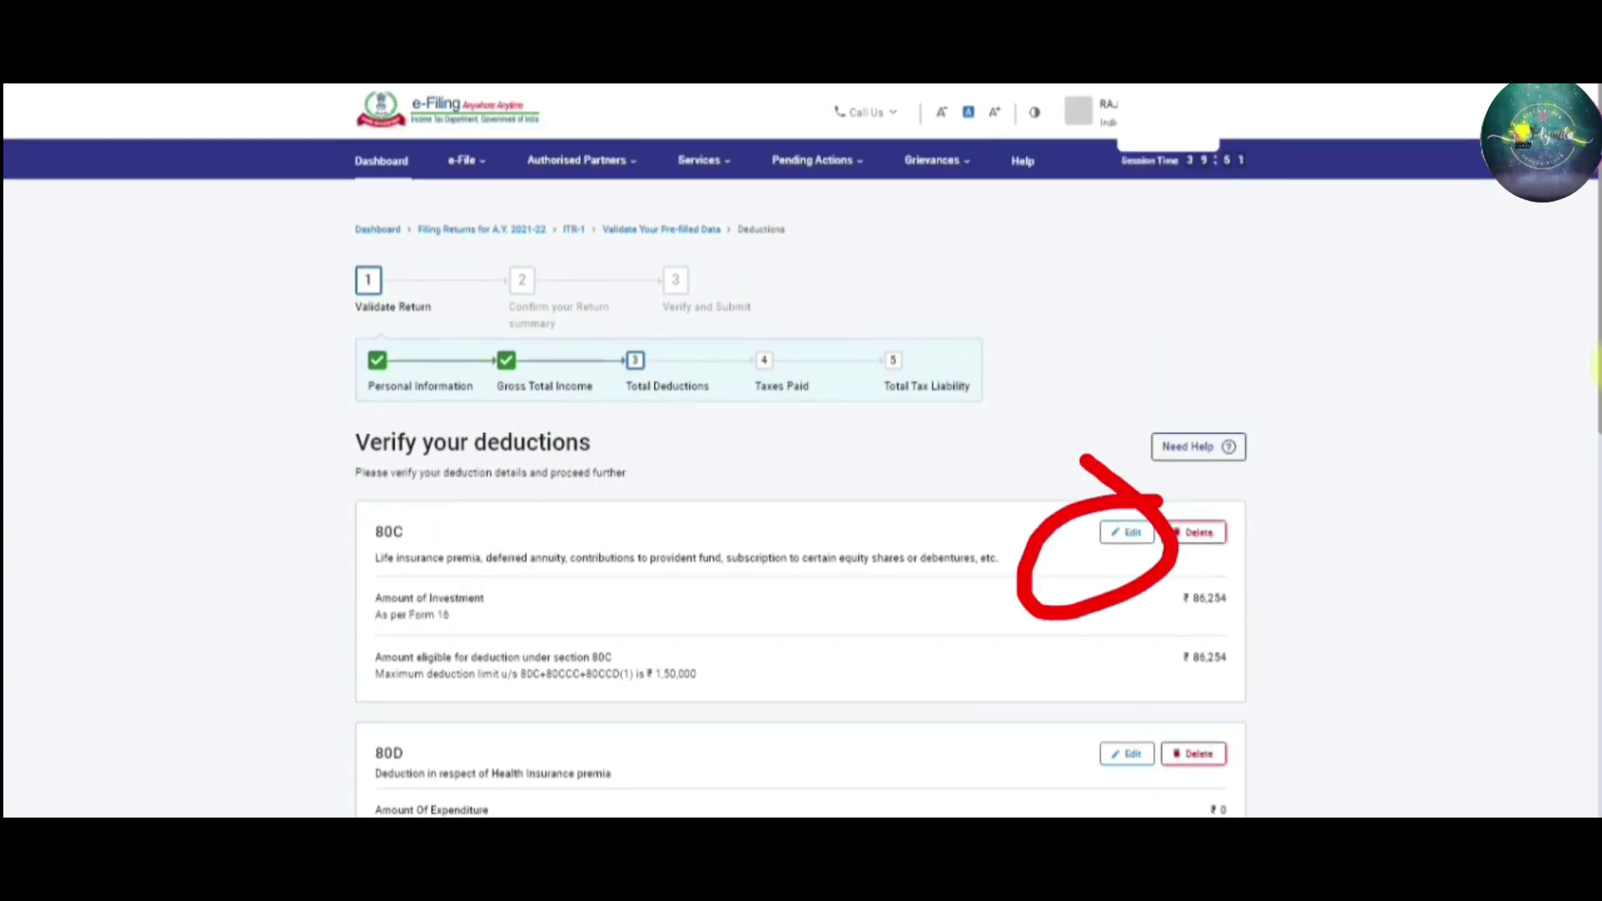
# Zoom the page in and open the 80D health insurance card for editing
pyautogui.moveTo(1594, 367); pyautogui.dragTo(1595, 433)
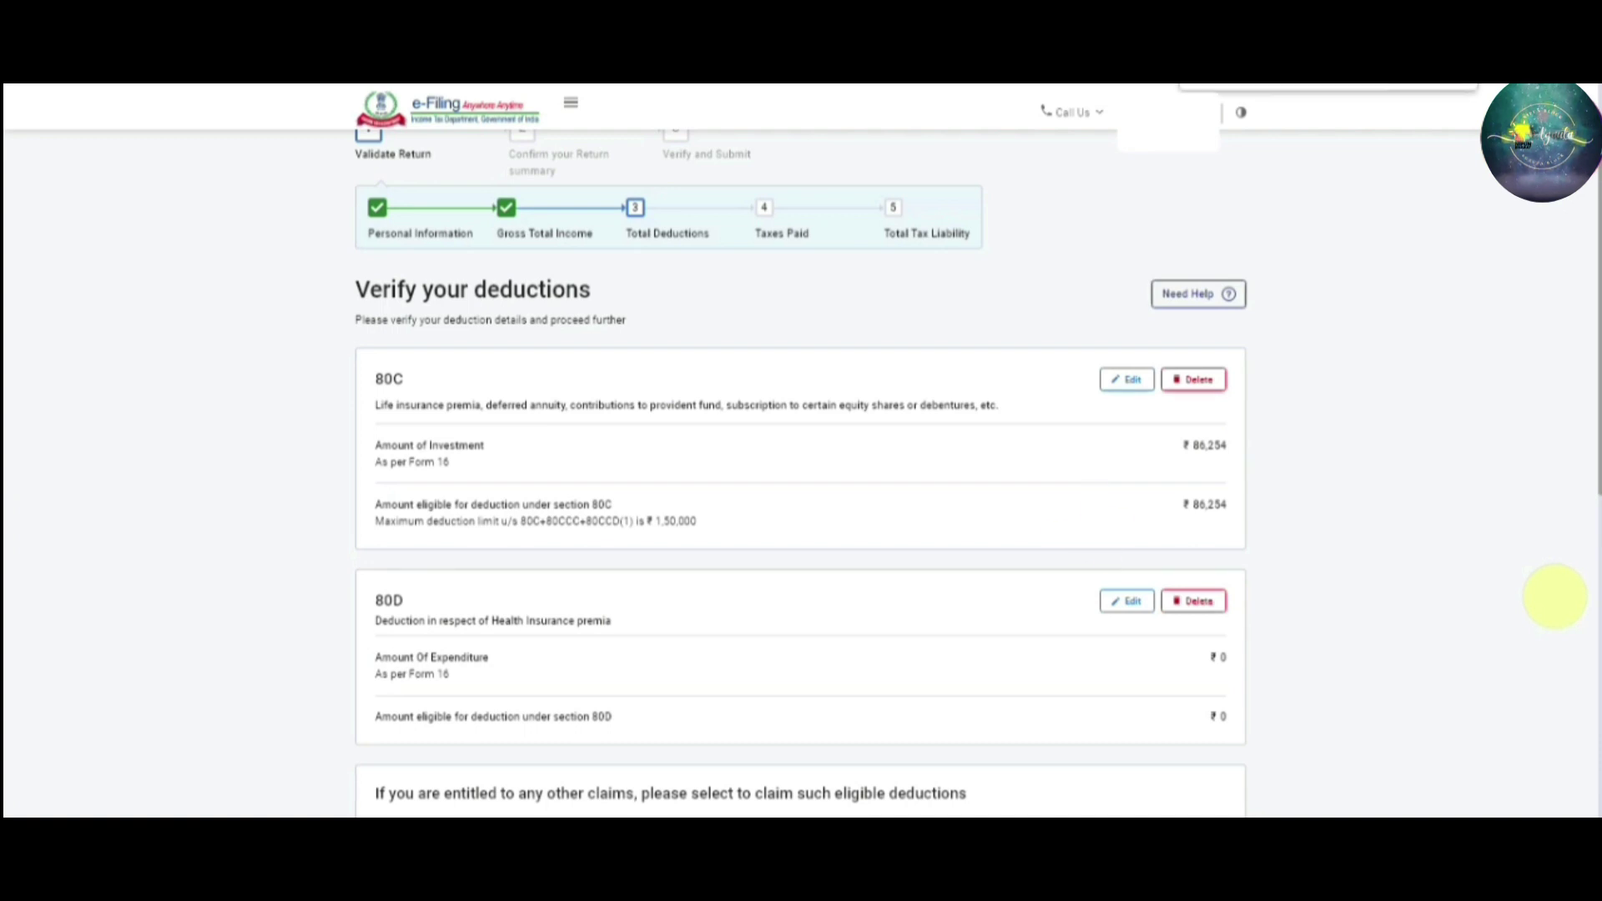
pyautogui.hotkey('ctrl', '+')
pyautogui.hotkey('ctrl', '+')
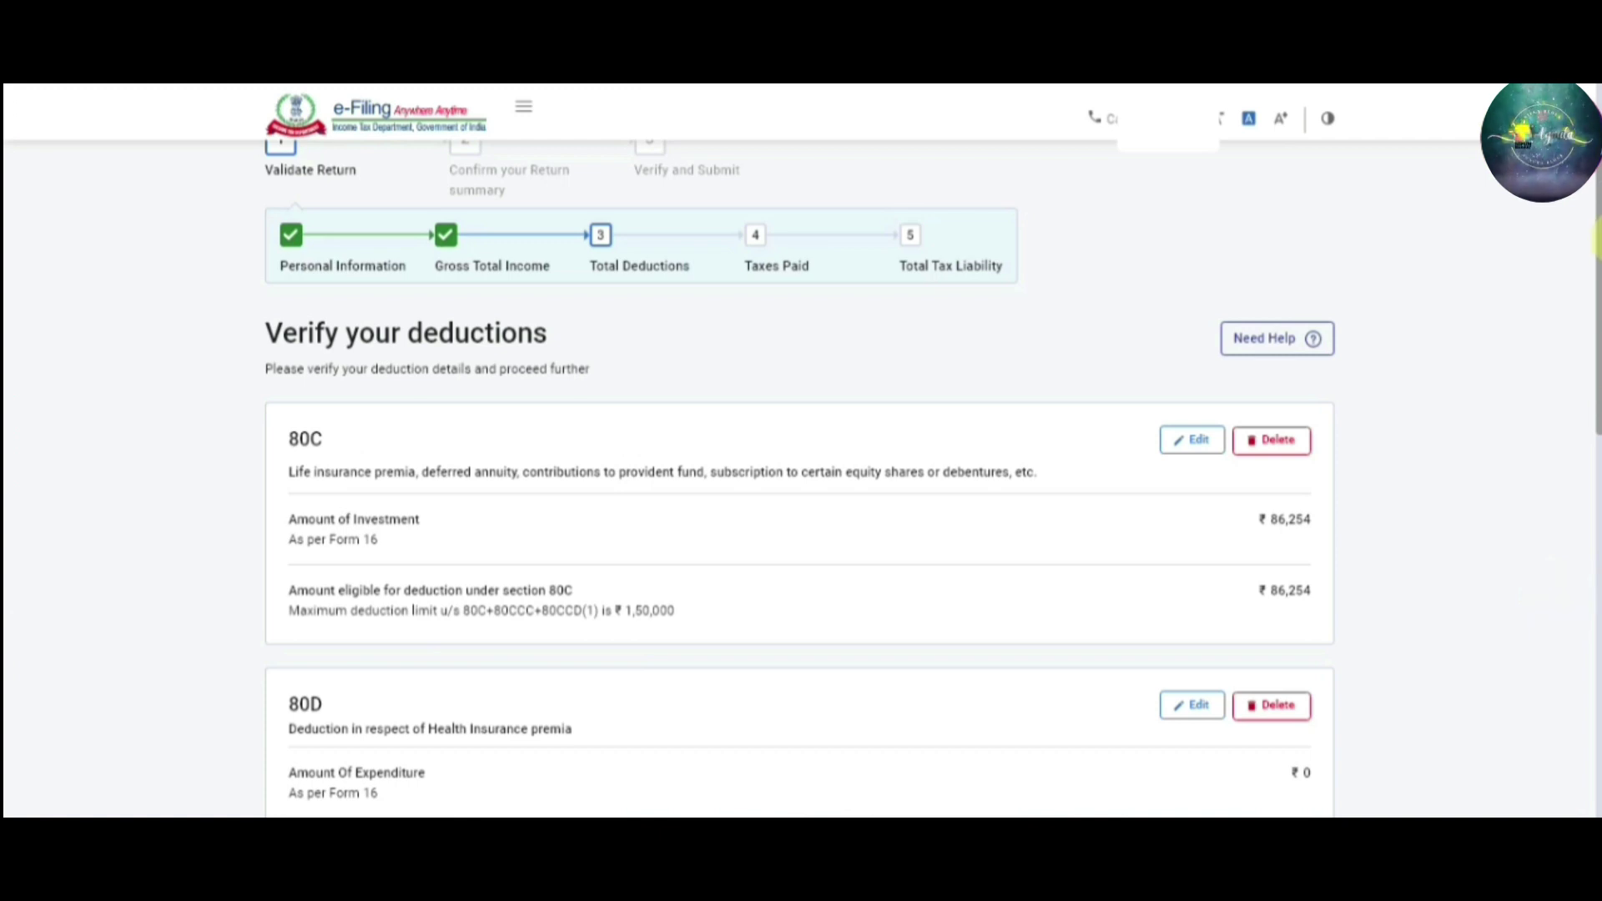
pyautogui.moveTo(1596, 238); pyautogui.dragTo(1596, 261)
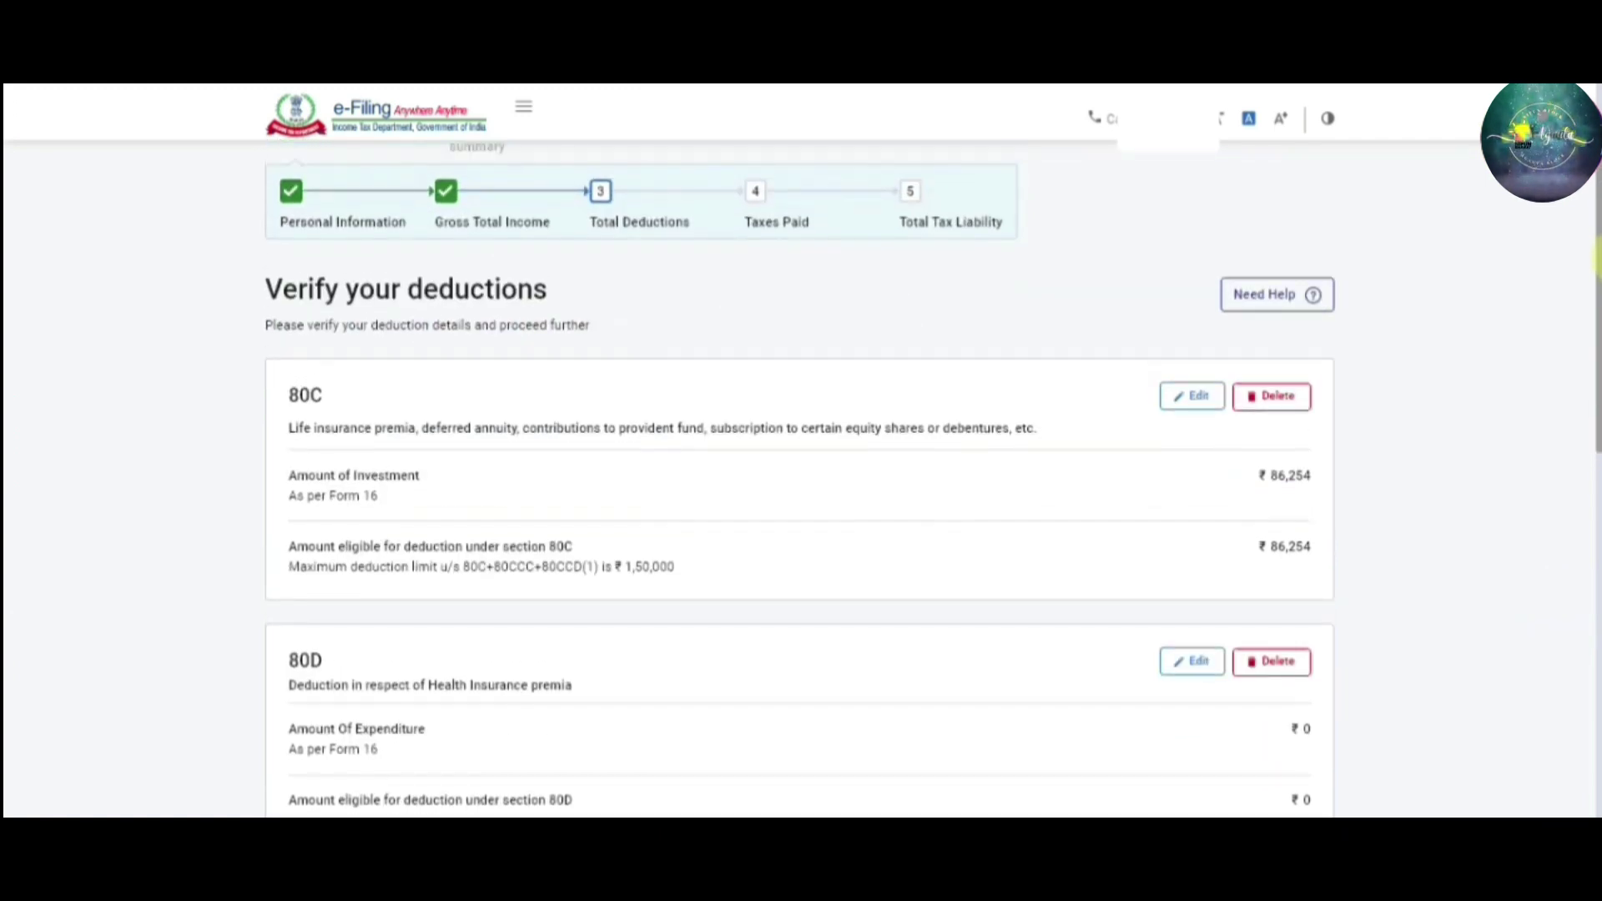
pyautogui.scroll(3, 1596, 265)
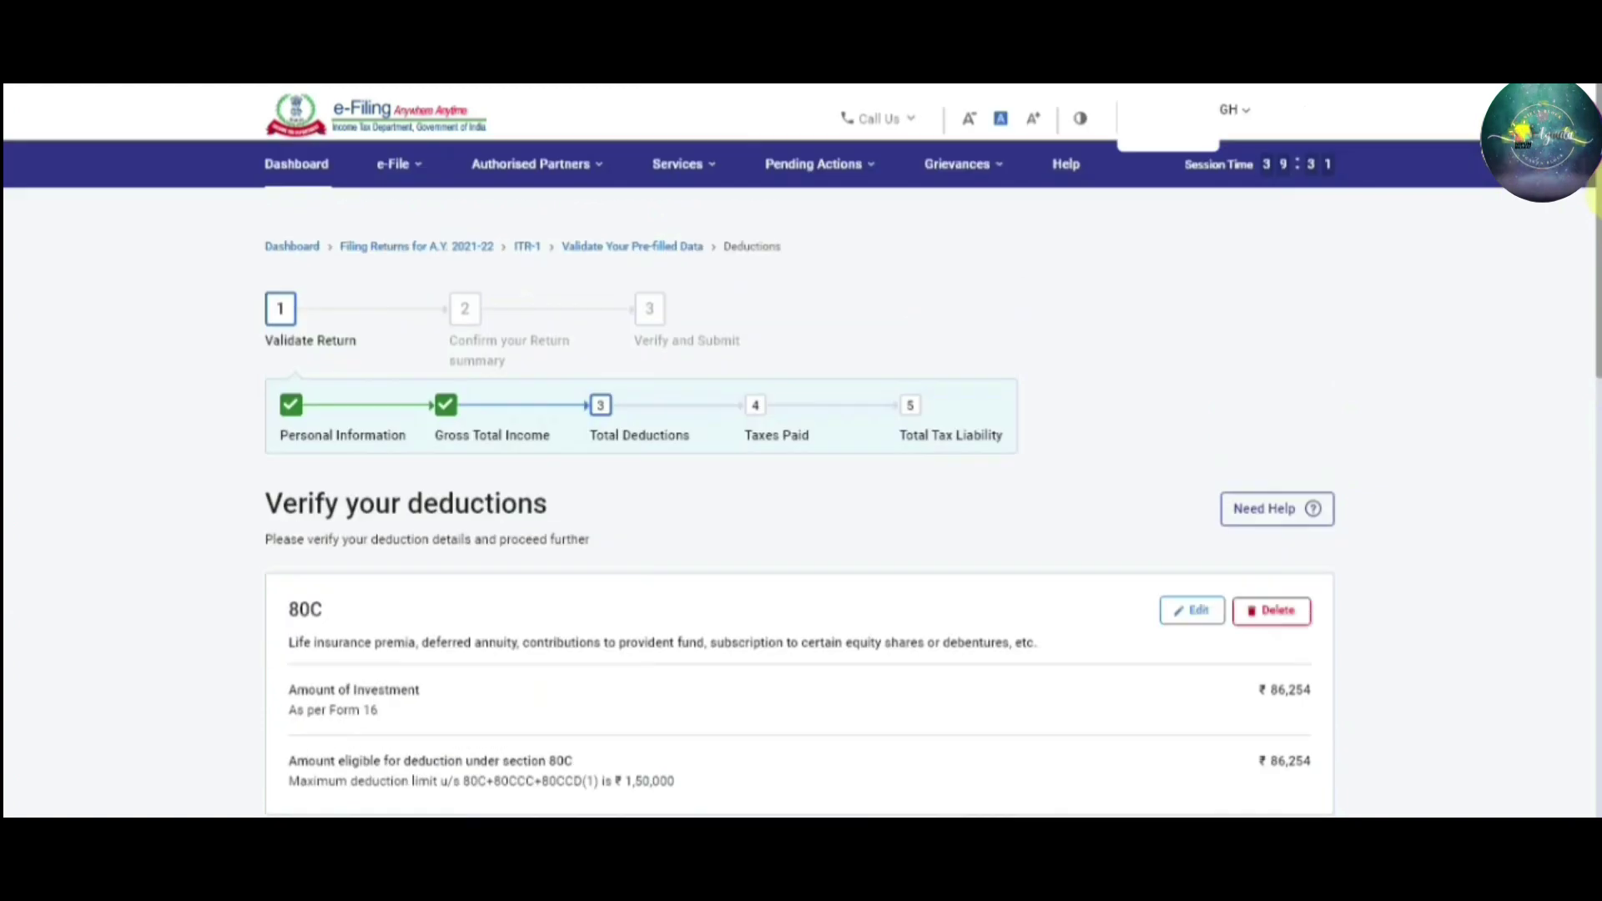
pyautogui.scroll(-5, 1596, 265)
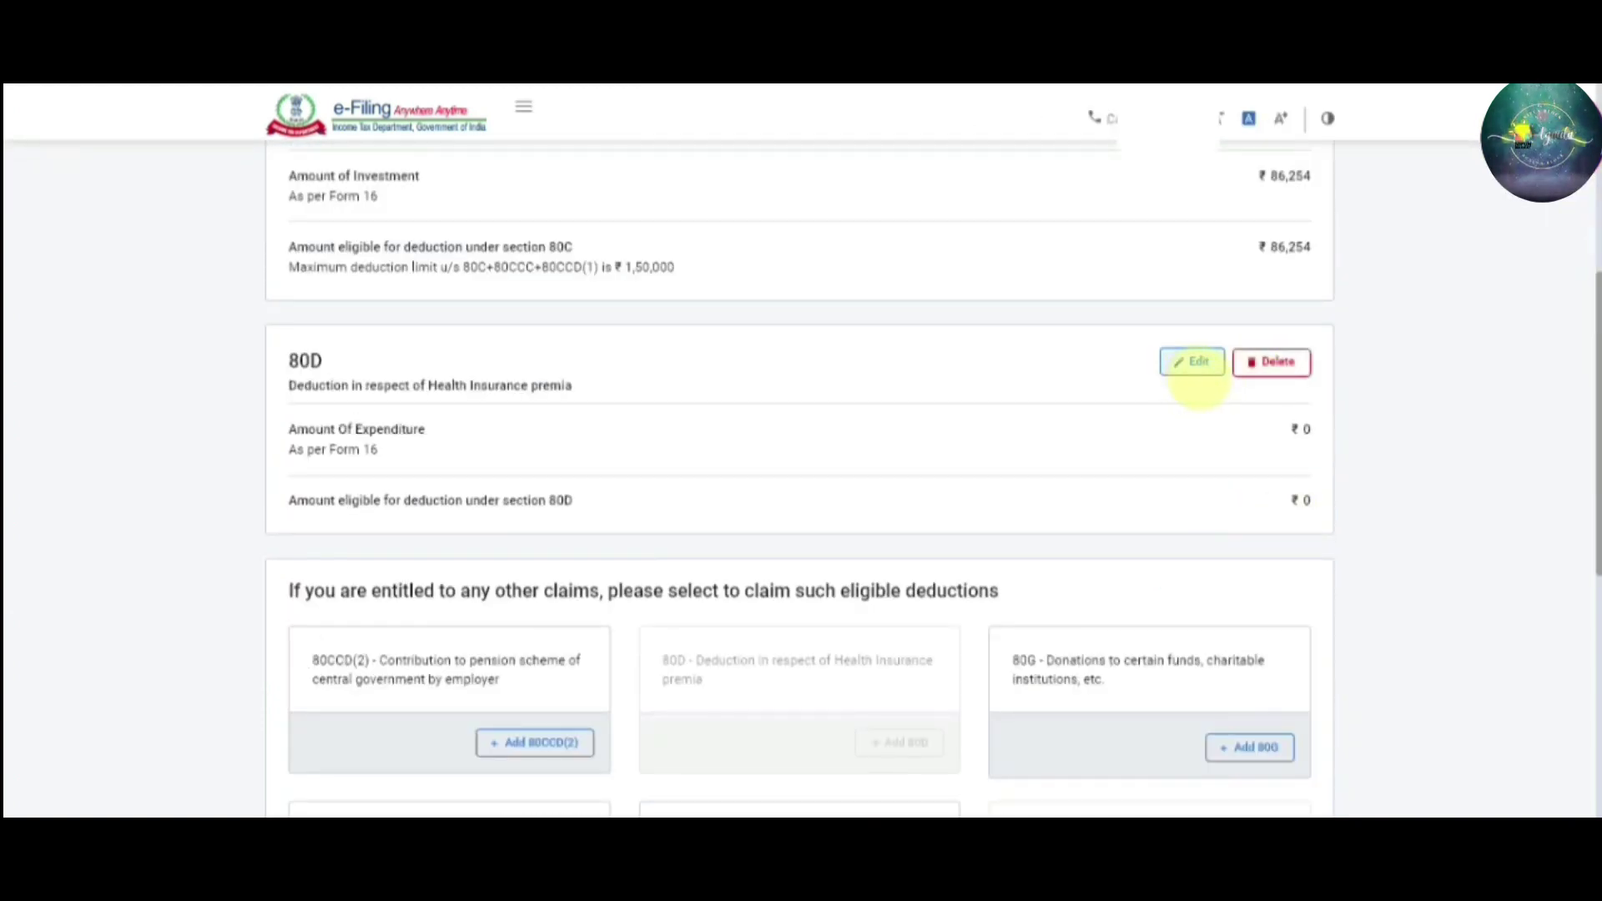
pyautogui.click(1193, 368)
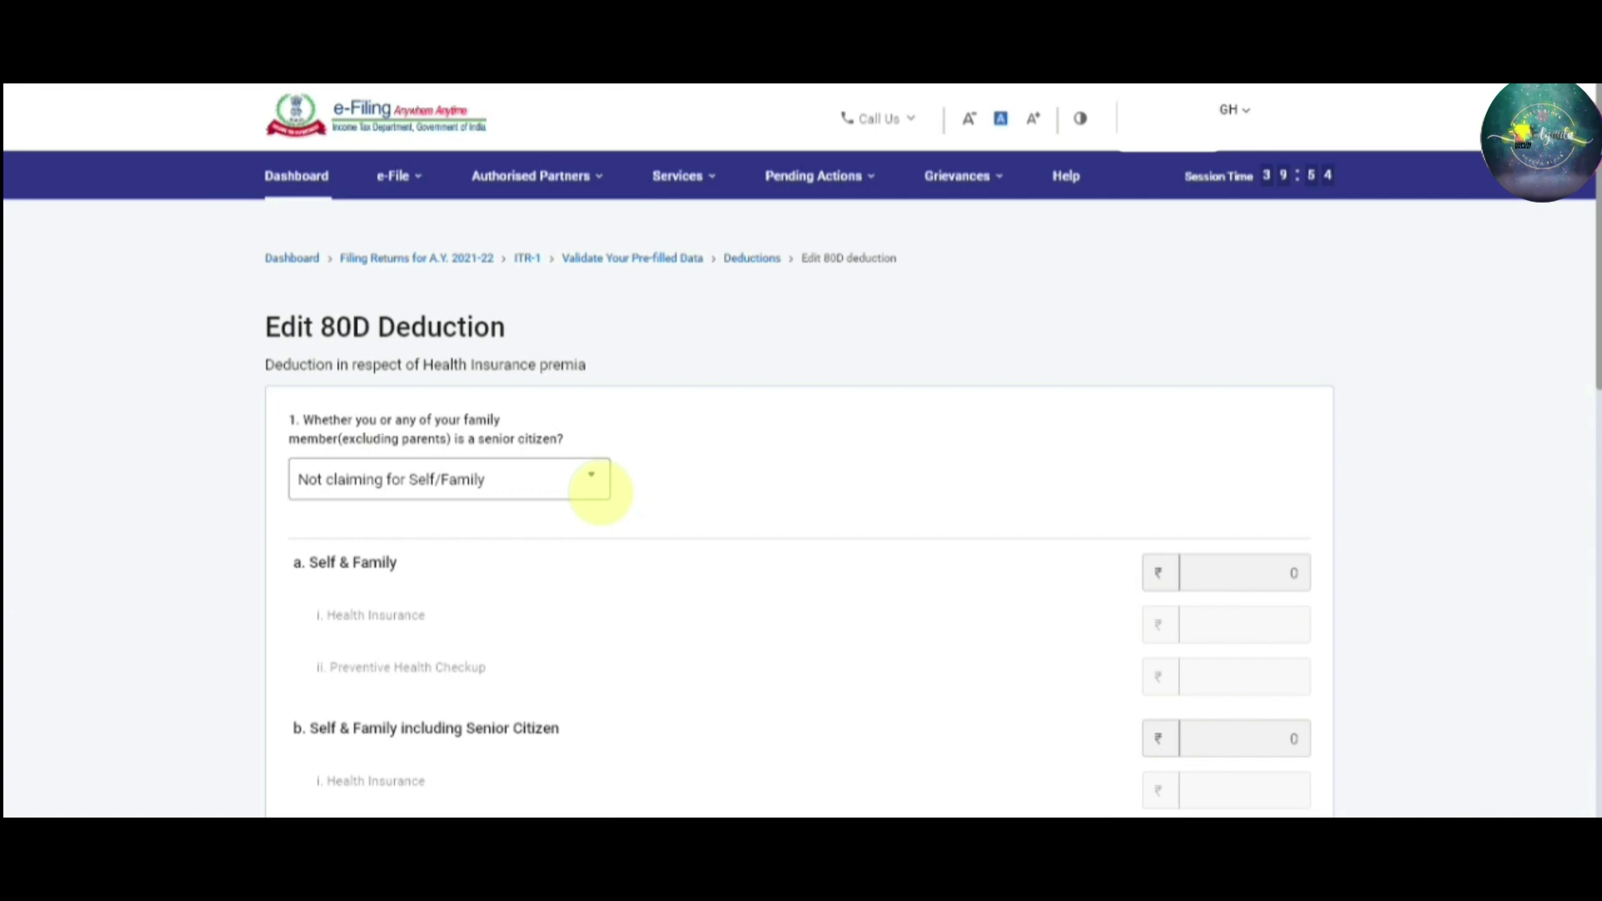
# Scroll down the Edit 80D Deduction form to compare with Form 16's 80D figure of 7827
pyautogui.moveTo(1597, 367); pyautogui.dragTo(1597, 436)
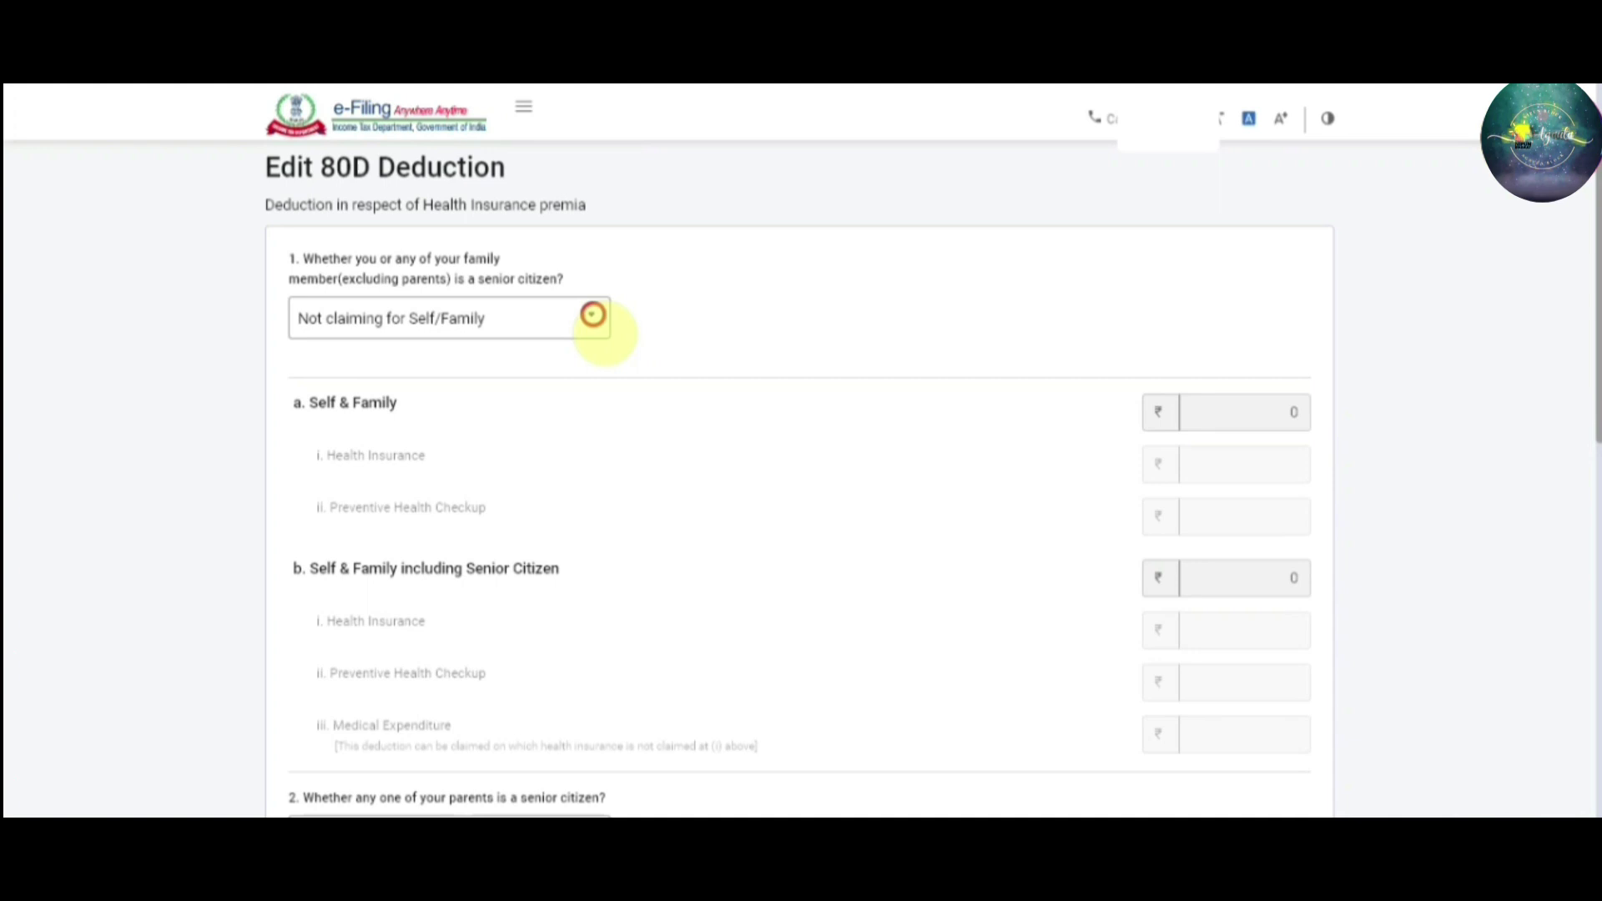
# Open the answer list for question 1, the self/family senior-citizen question, on Edit 80D Deduction
pyautogui.click(594, 320)
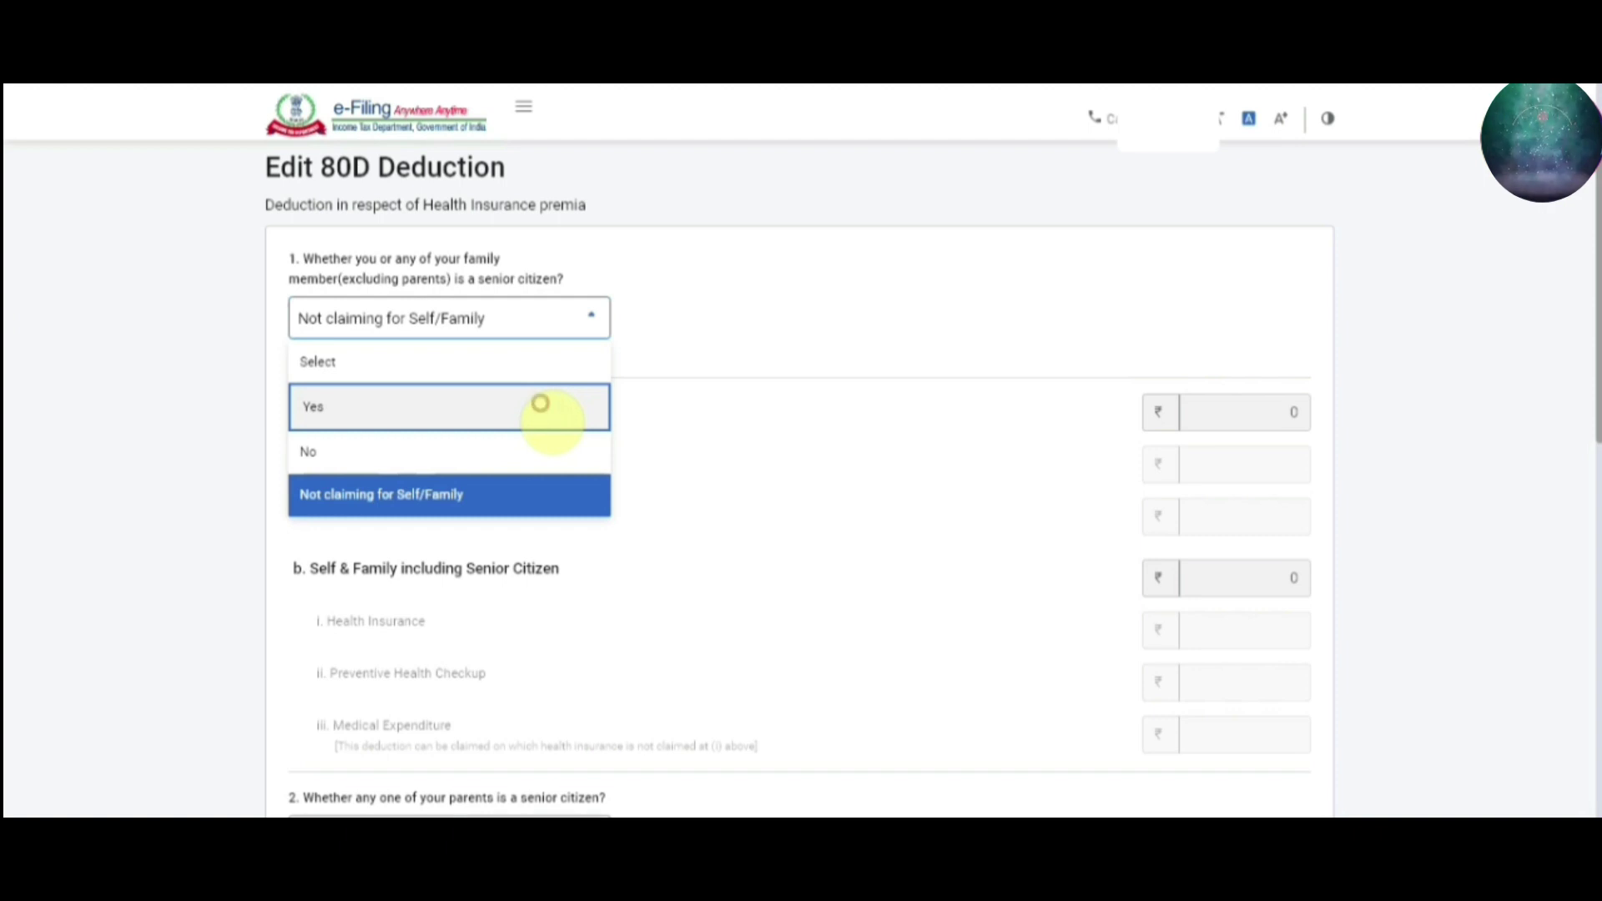
# Answer No to the self/family senior-citizen question
pyautogui.click(536, 406)
pyautogui.click(520, 387)
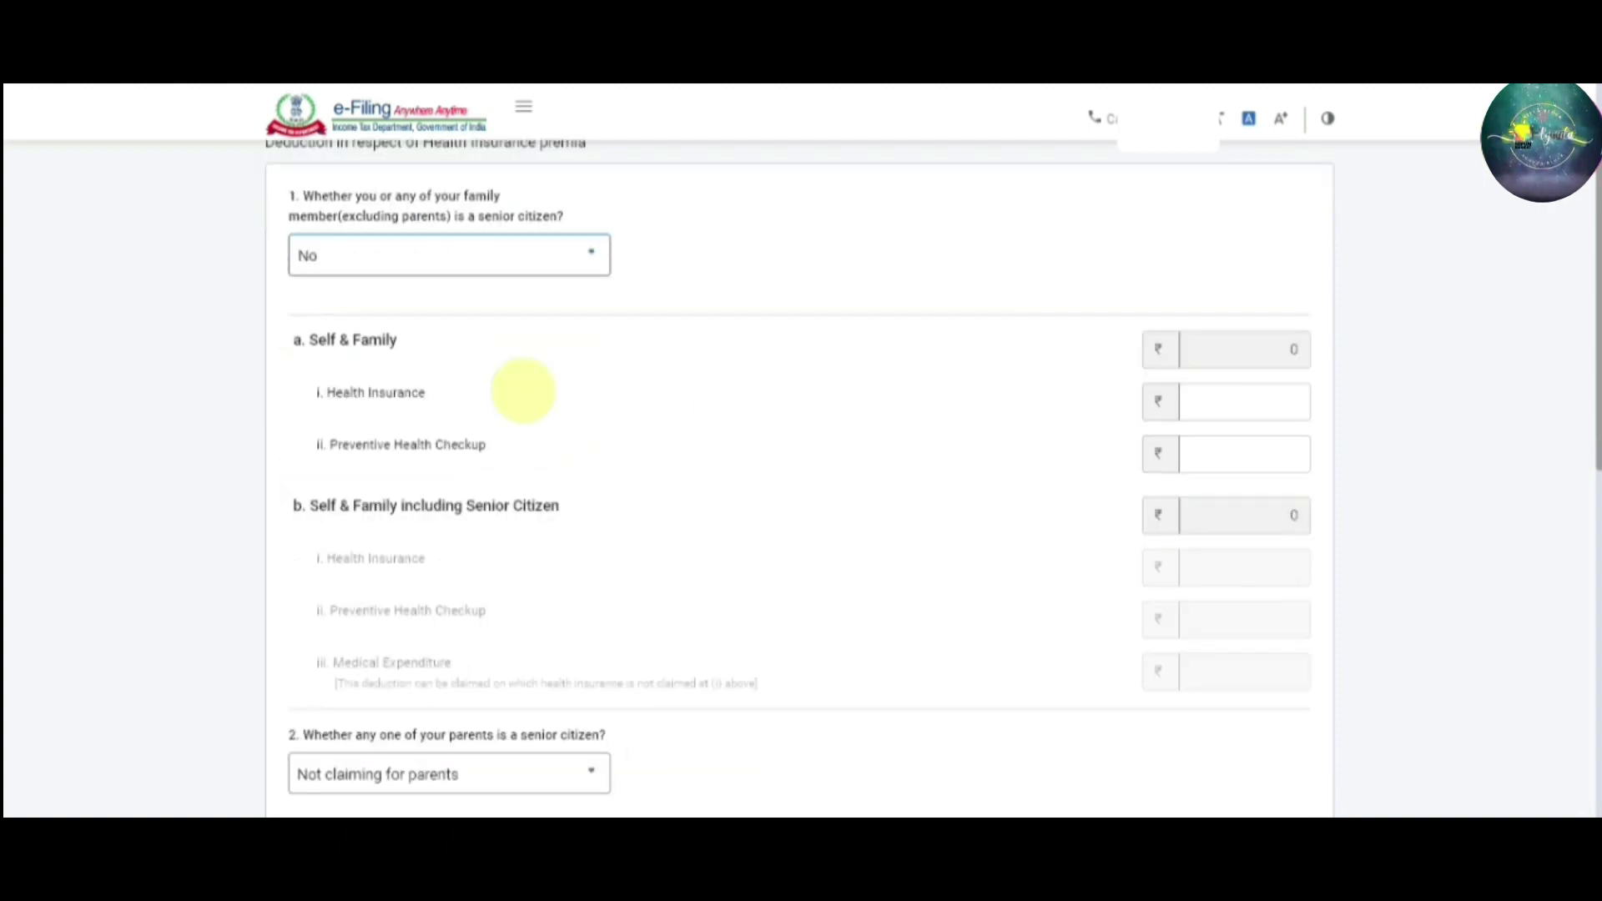
pyautogui.click(1262, 409)
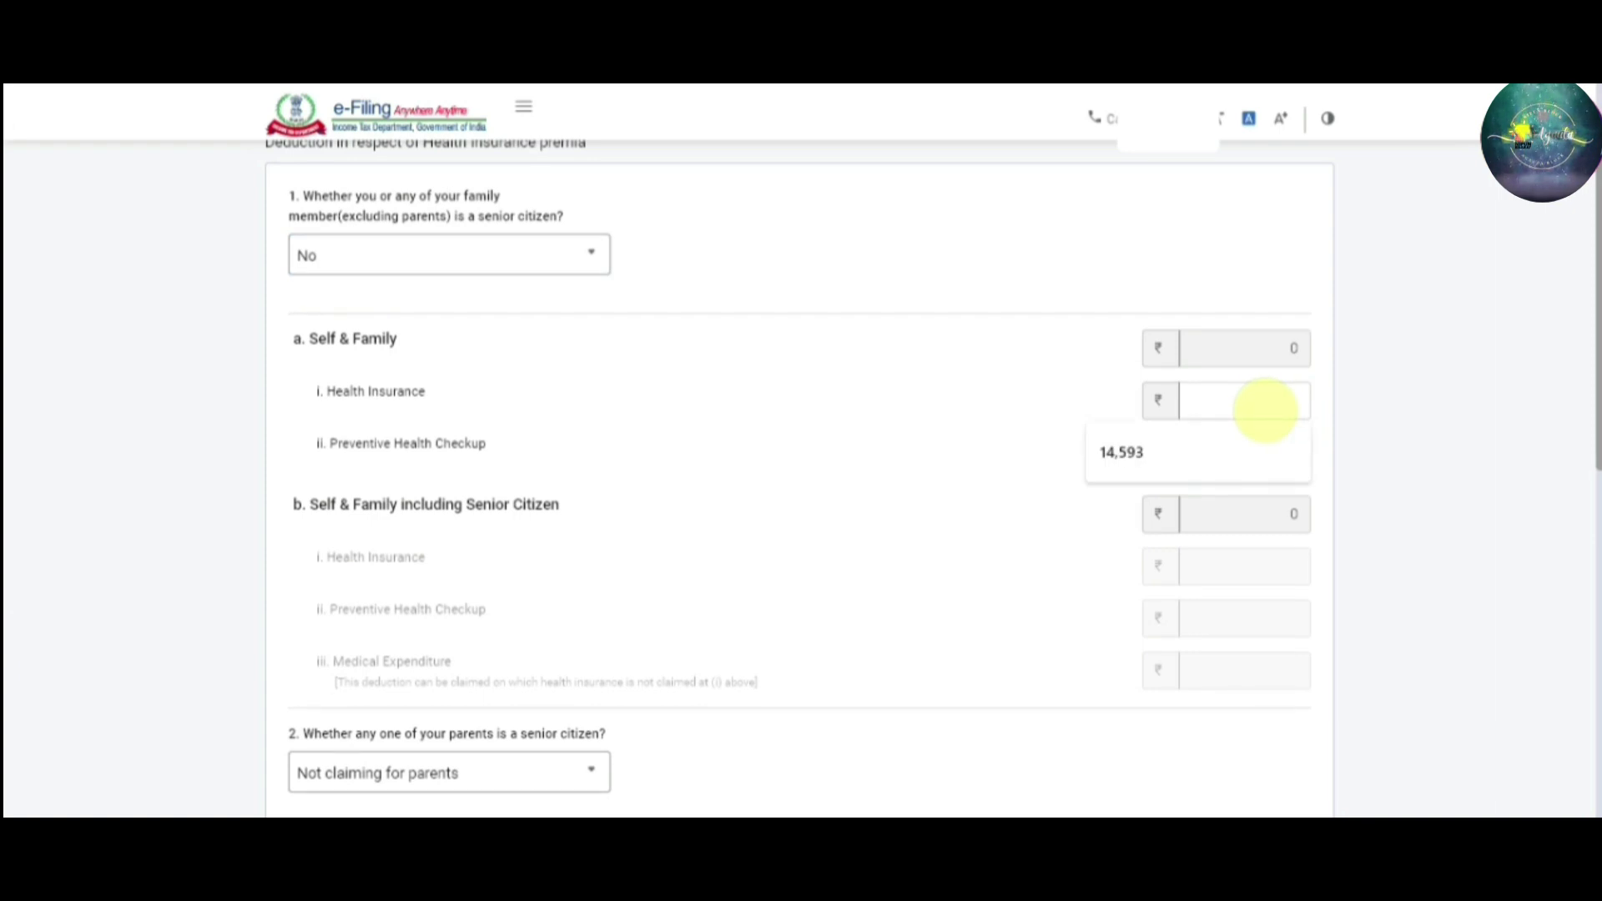
pyautogui.click(1266, 409)
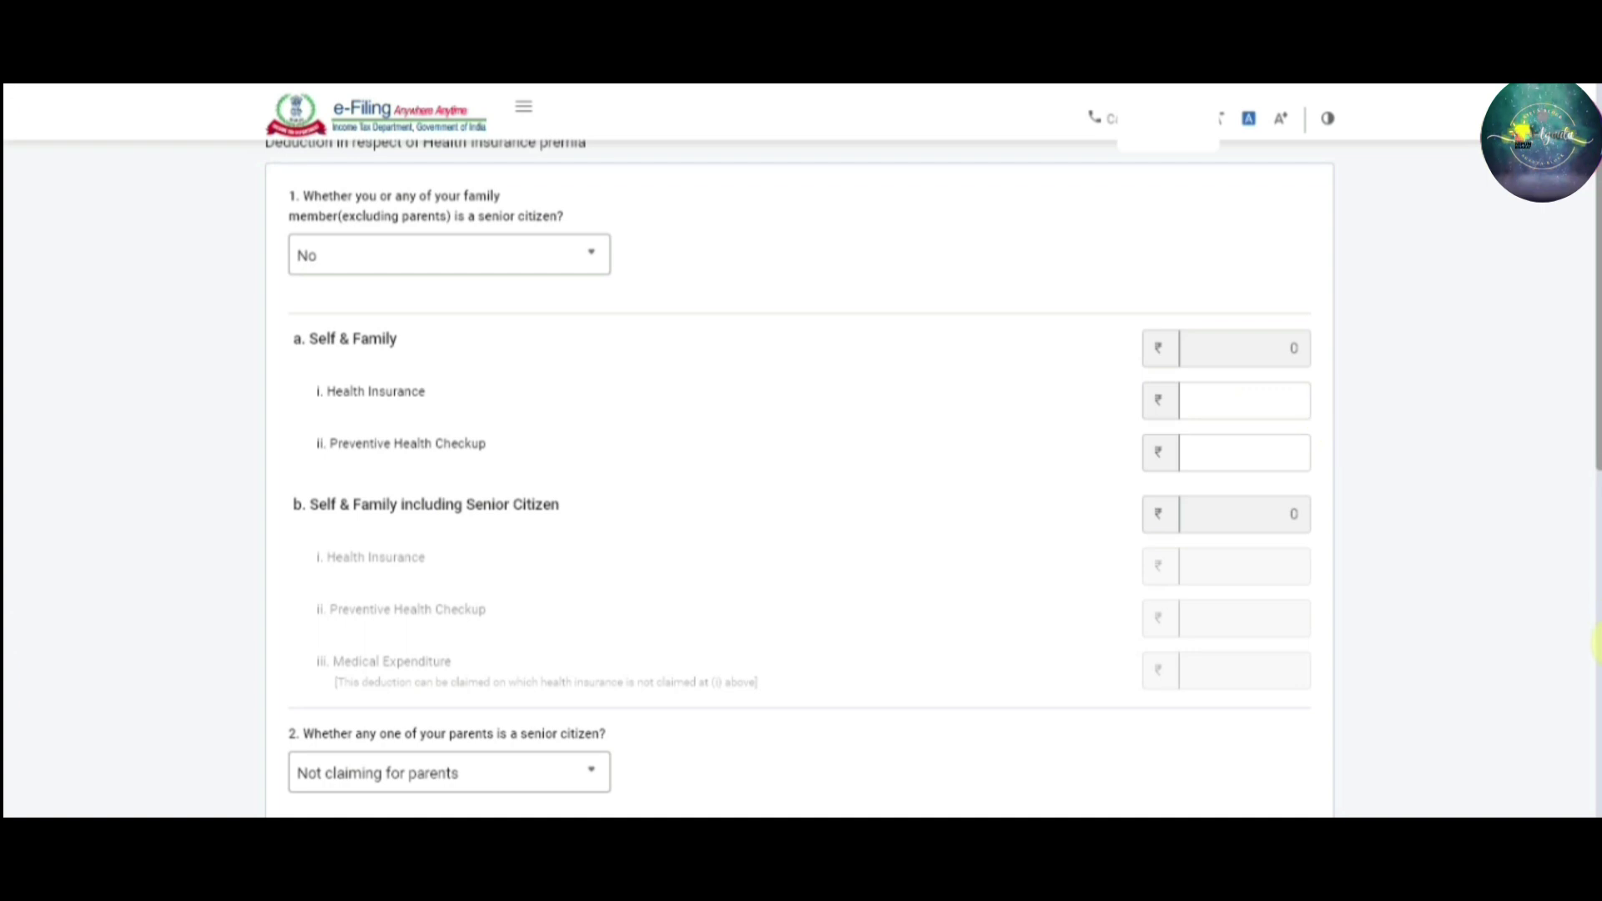
pyautogui.click(601, 260)
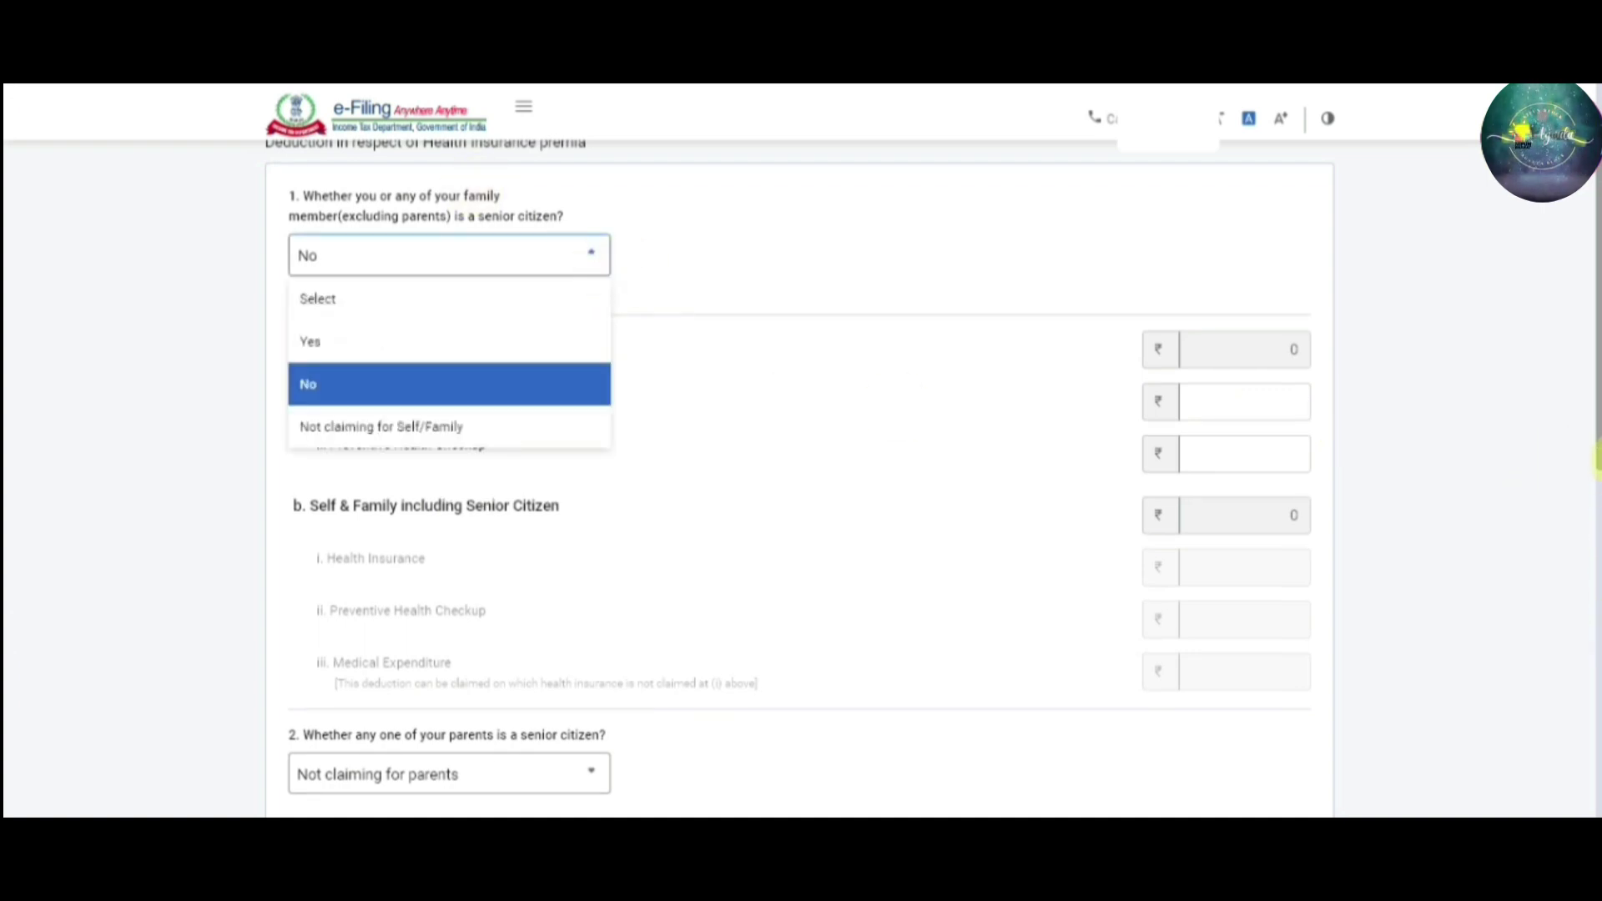
pyautogui.scroll(1, 1595, 447)
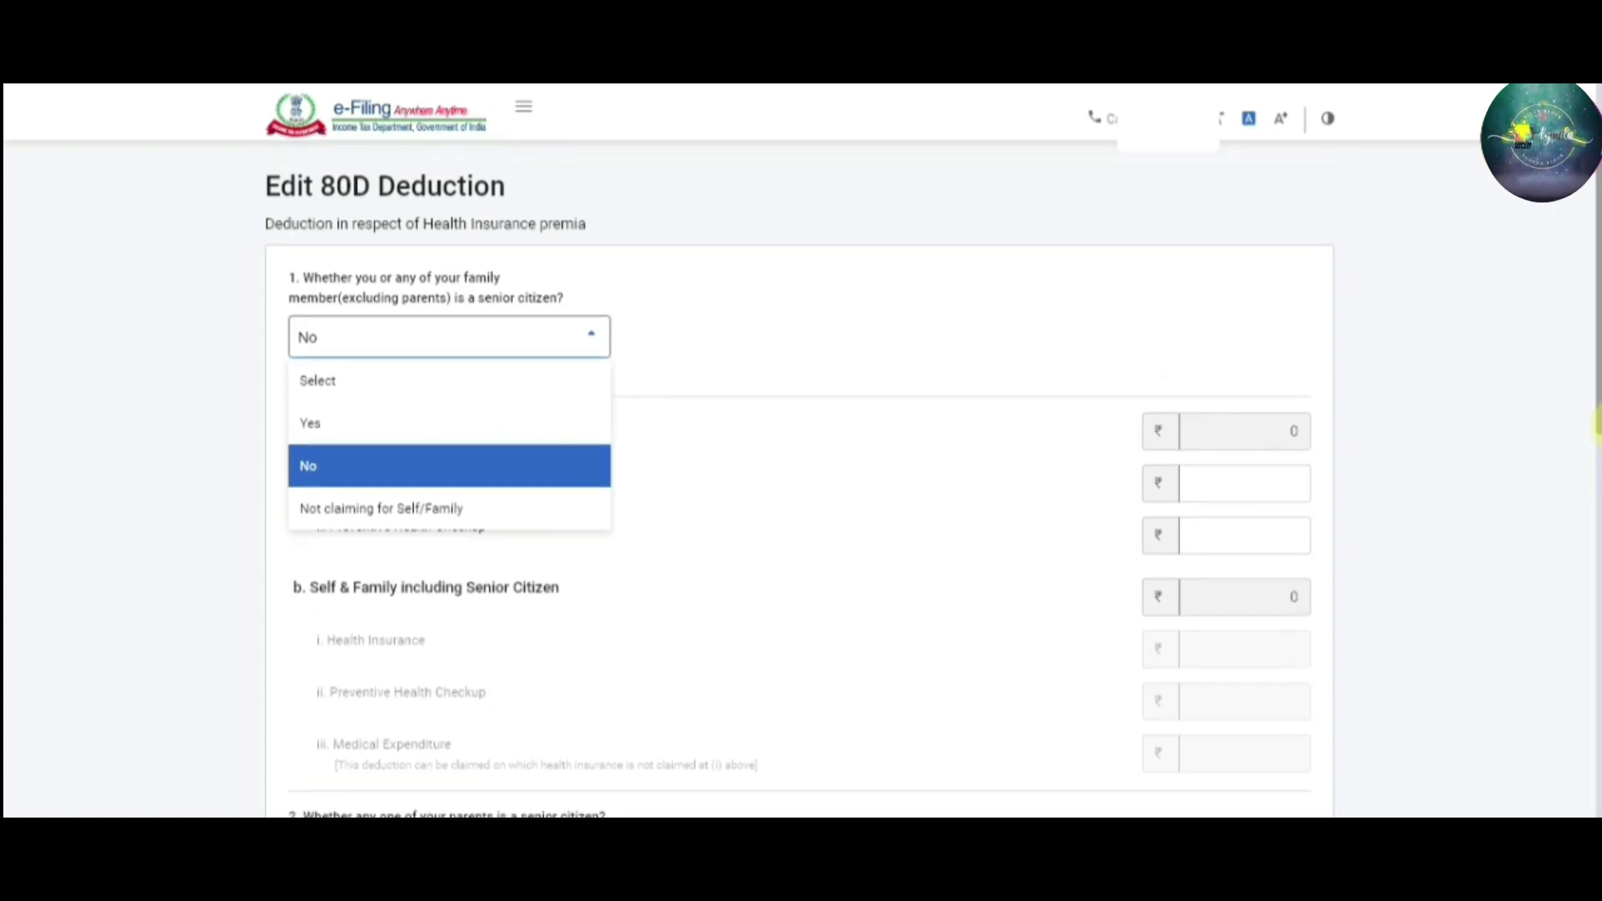
pyautogui.scroll(-1, 1596, 425)
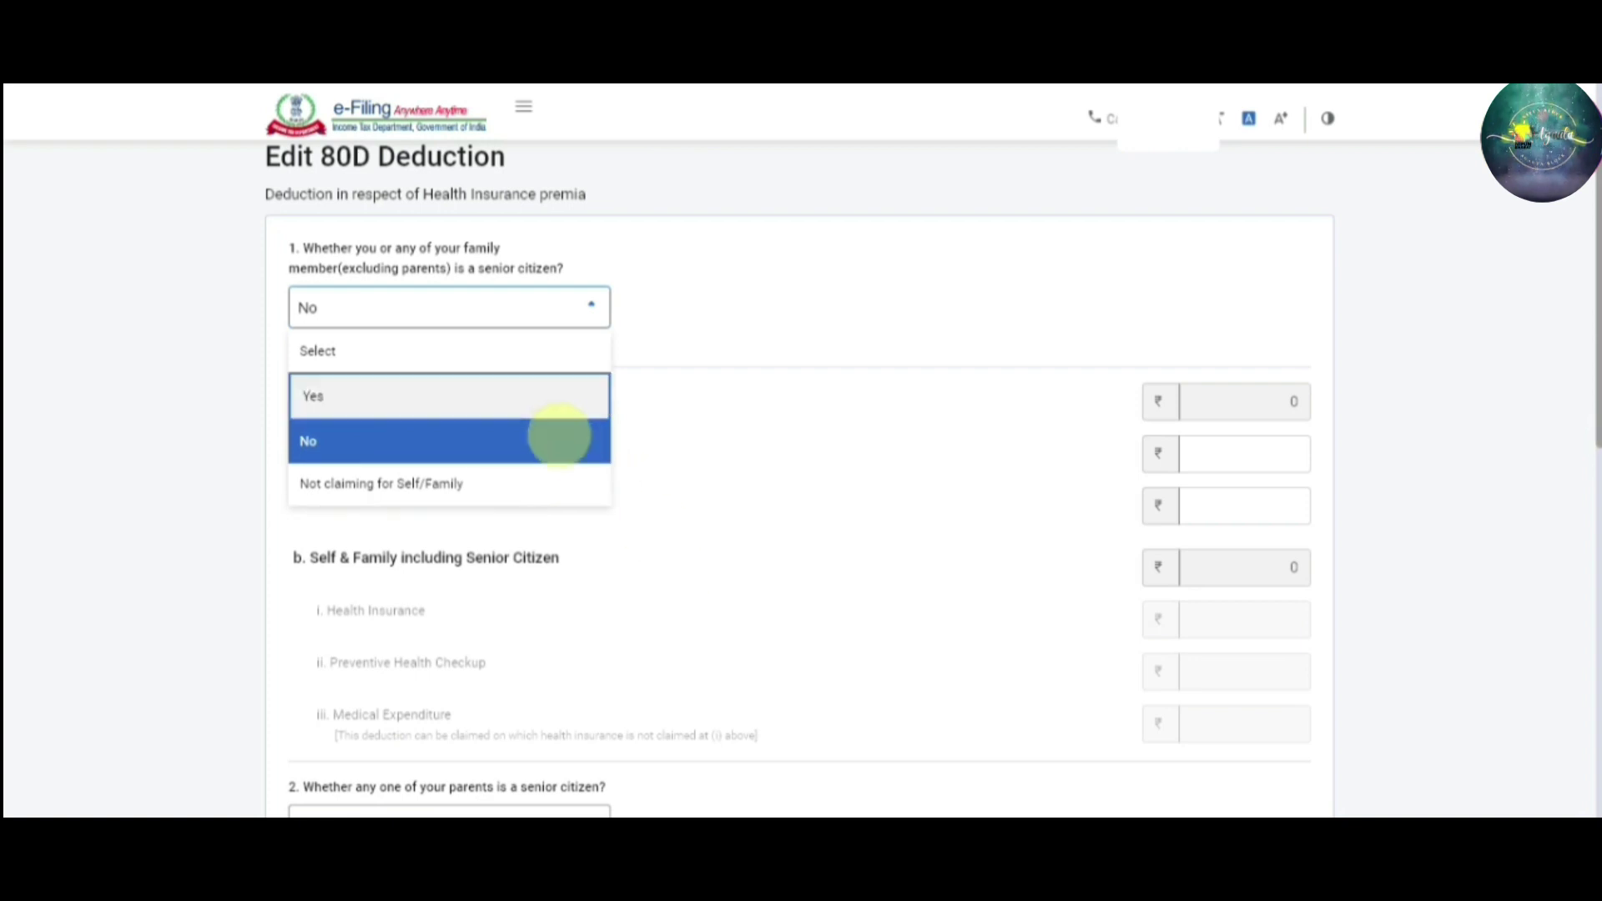
pyautogui.click(556, 436)
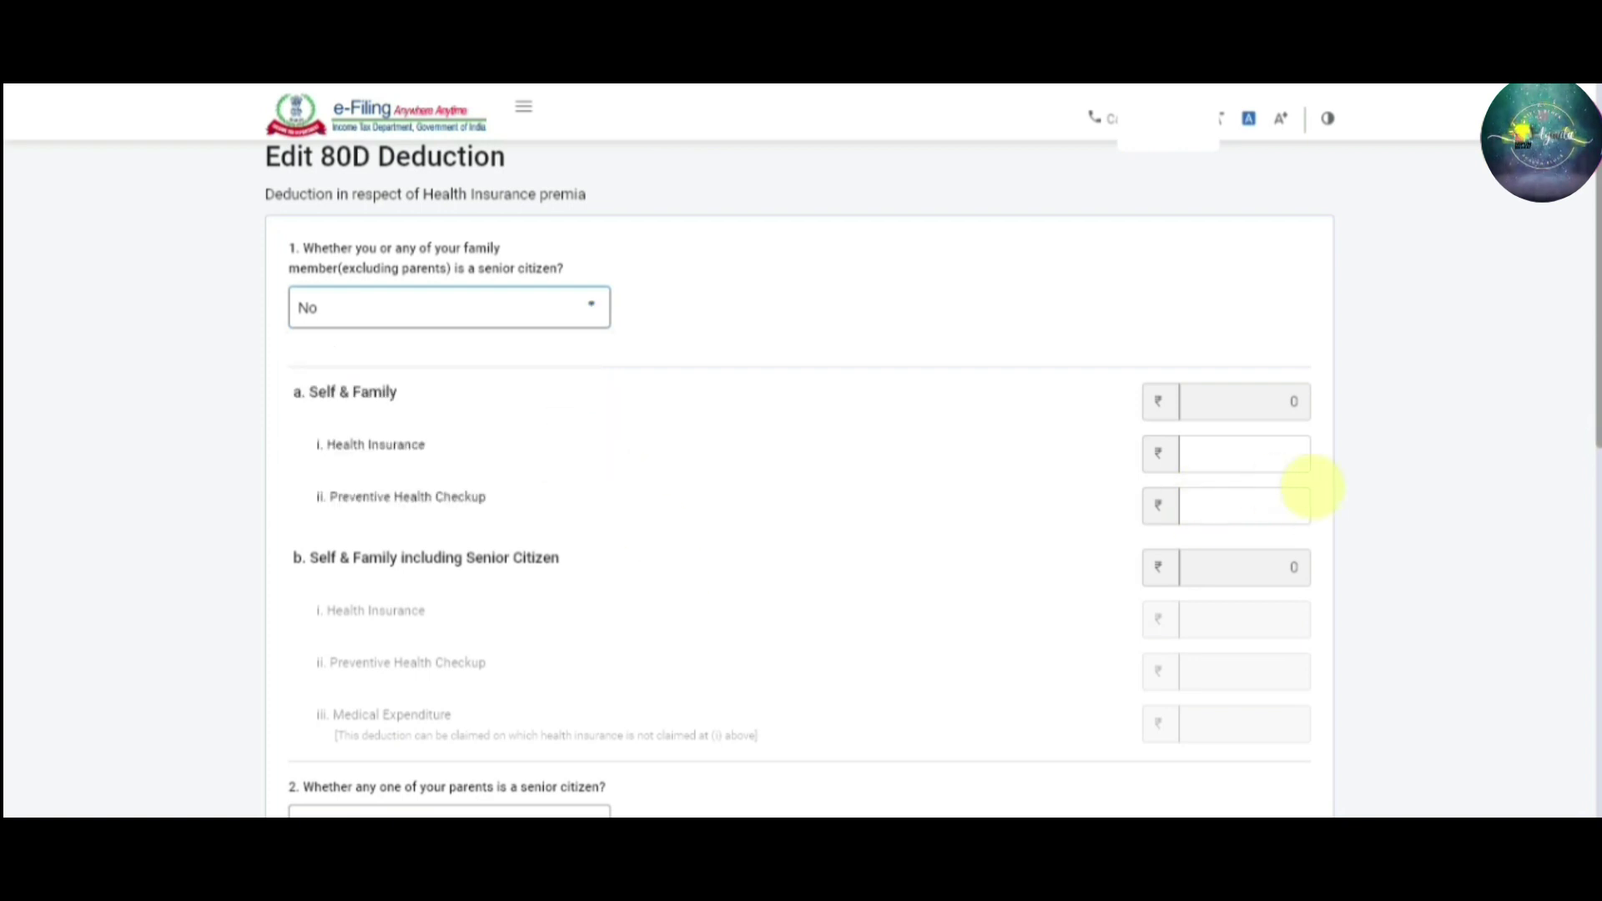
# Enter 7,827 as Self & Family Health Insurance, checked against the PDF, and save
pyautogui.click(1280, 440)
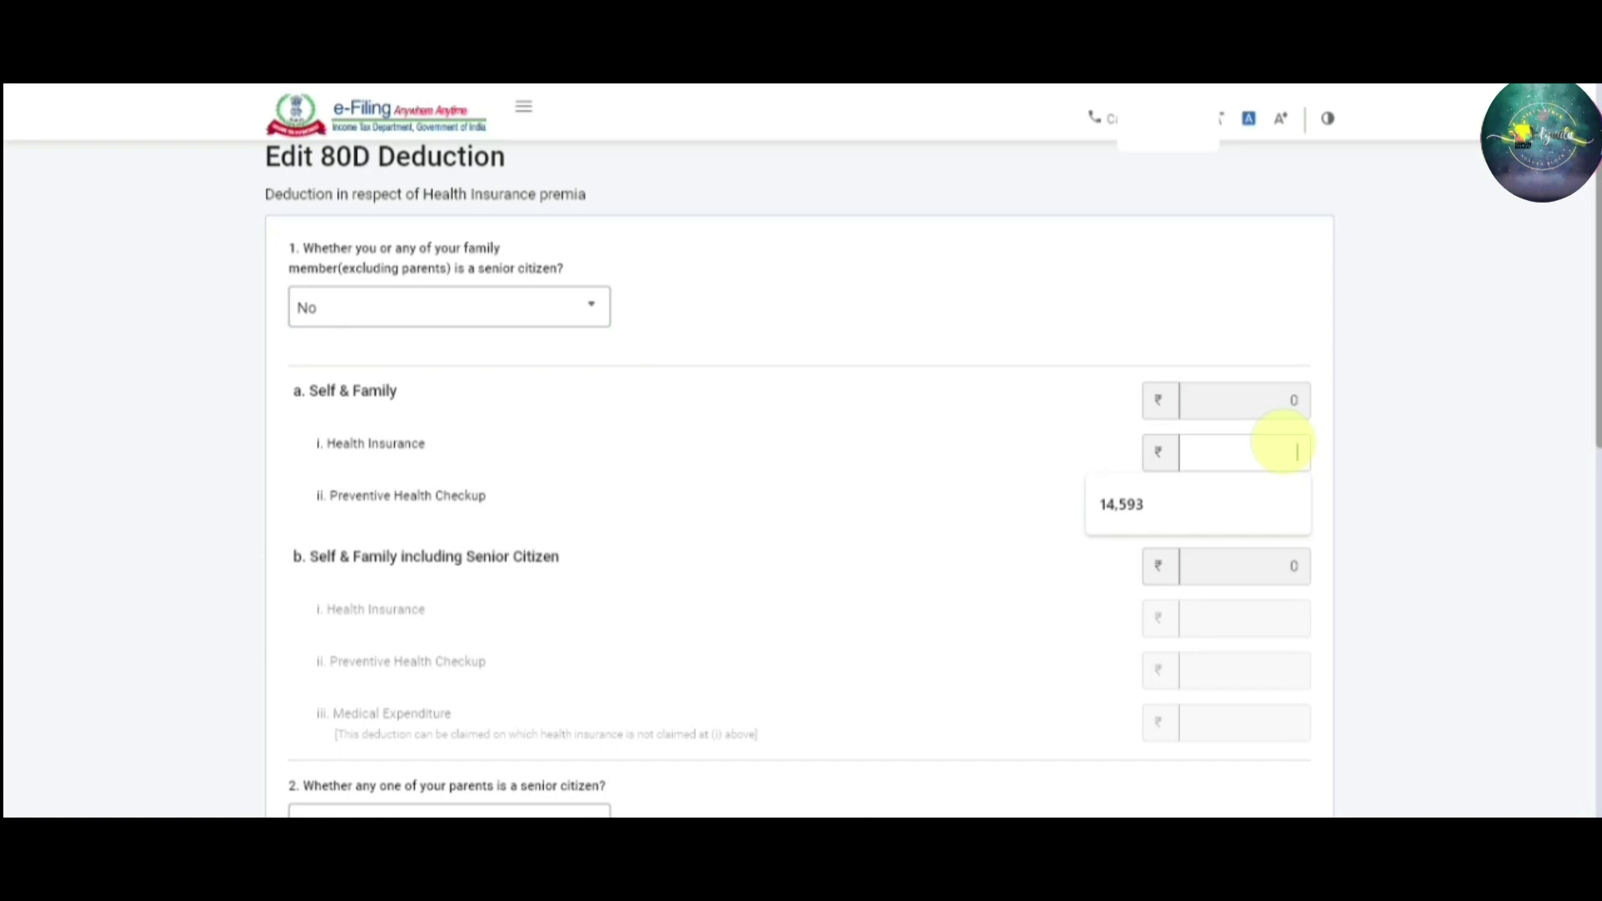
pyautogui.hotkey('alt', 'Tab')
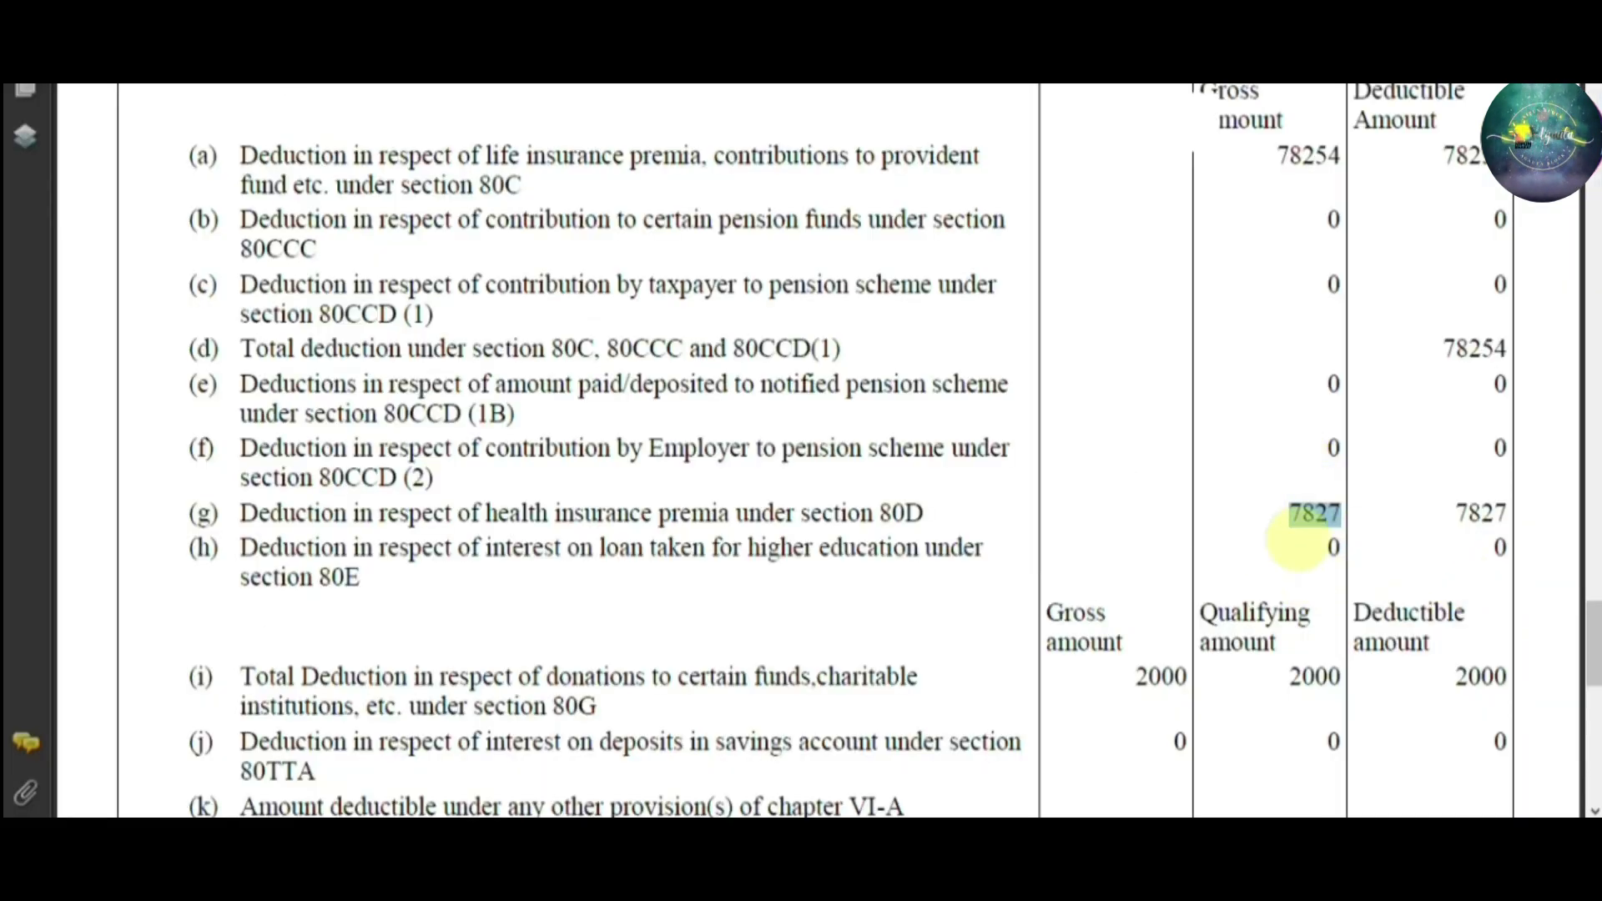
pyautogui.hotkey('alt', 'Tab')
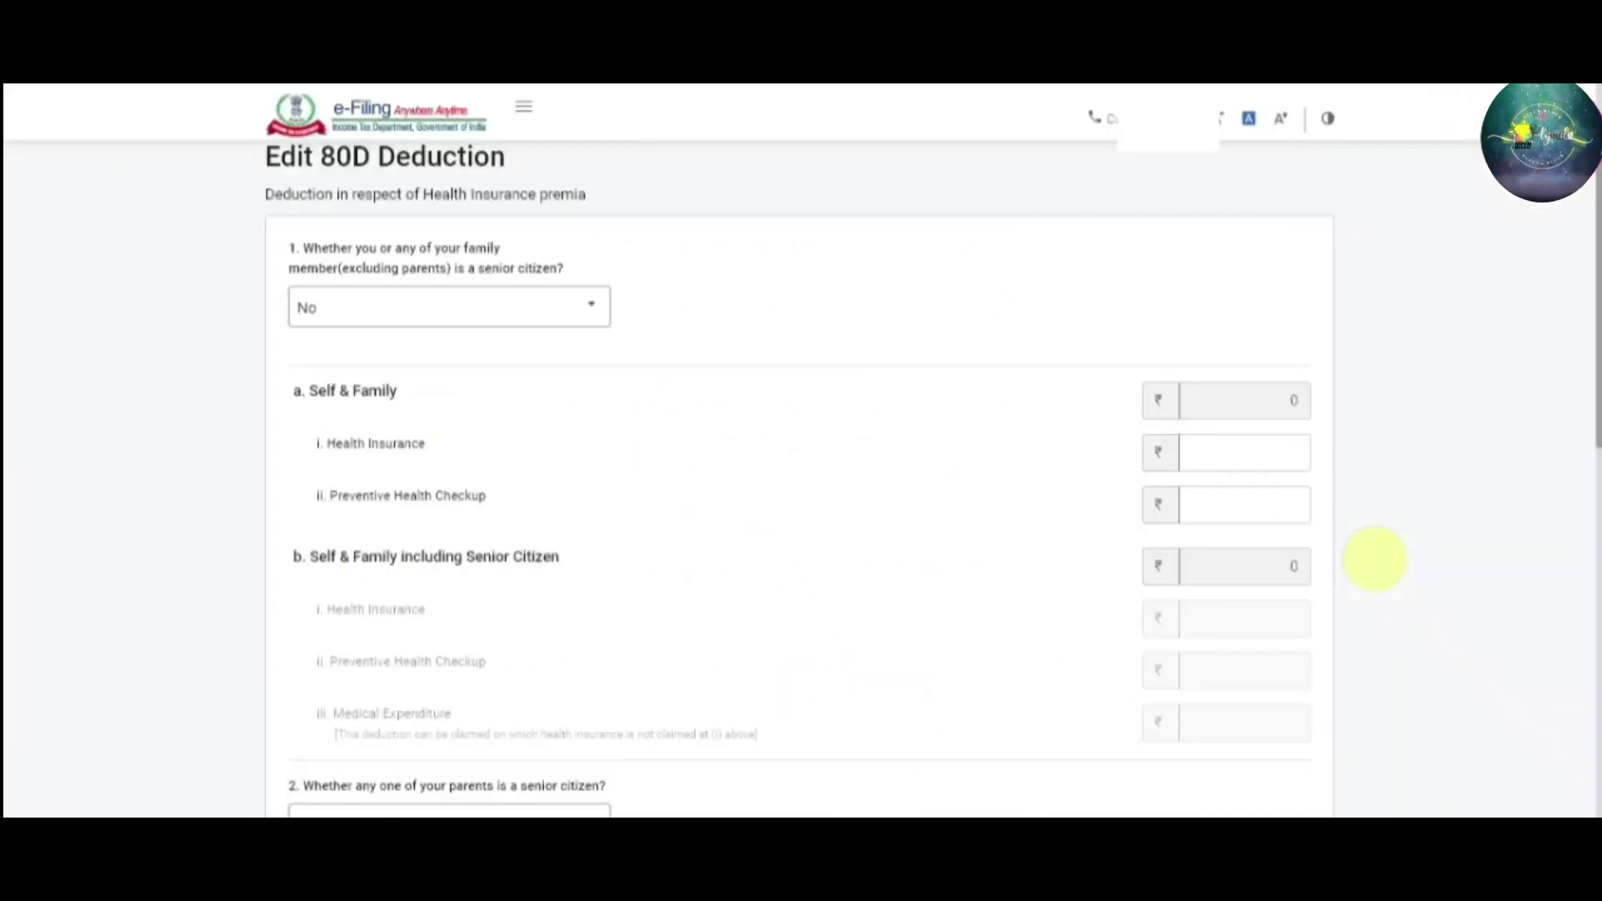
pyautogui.write('7')
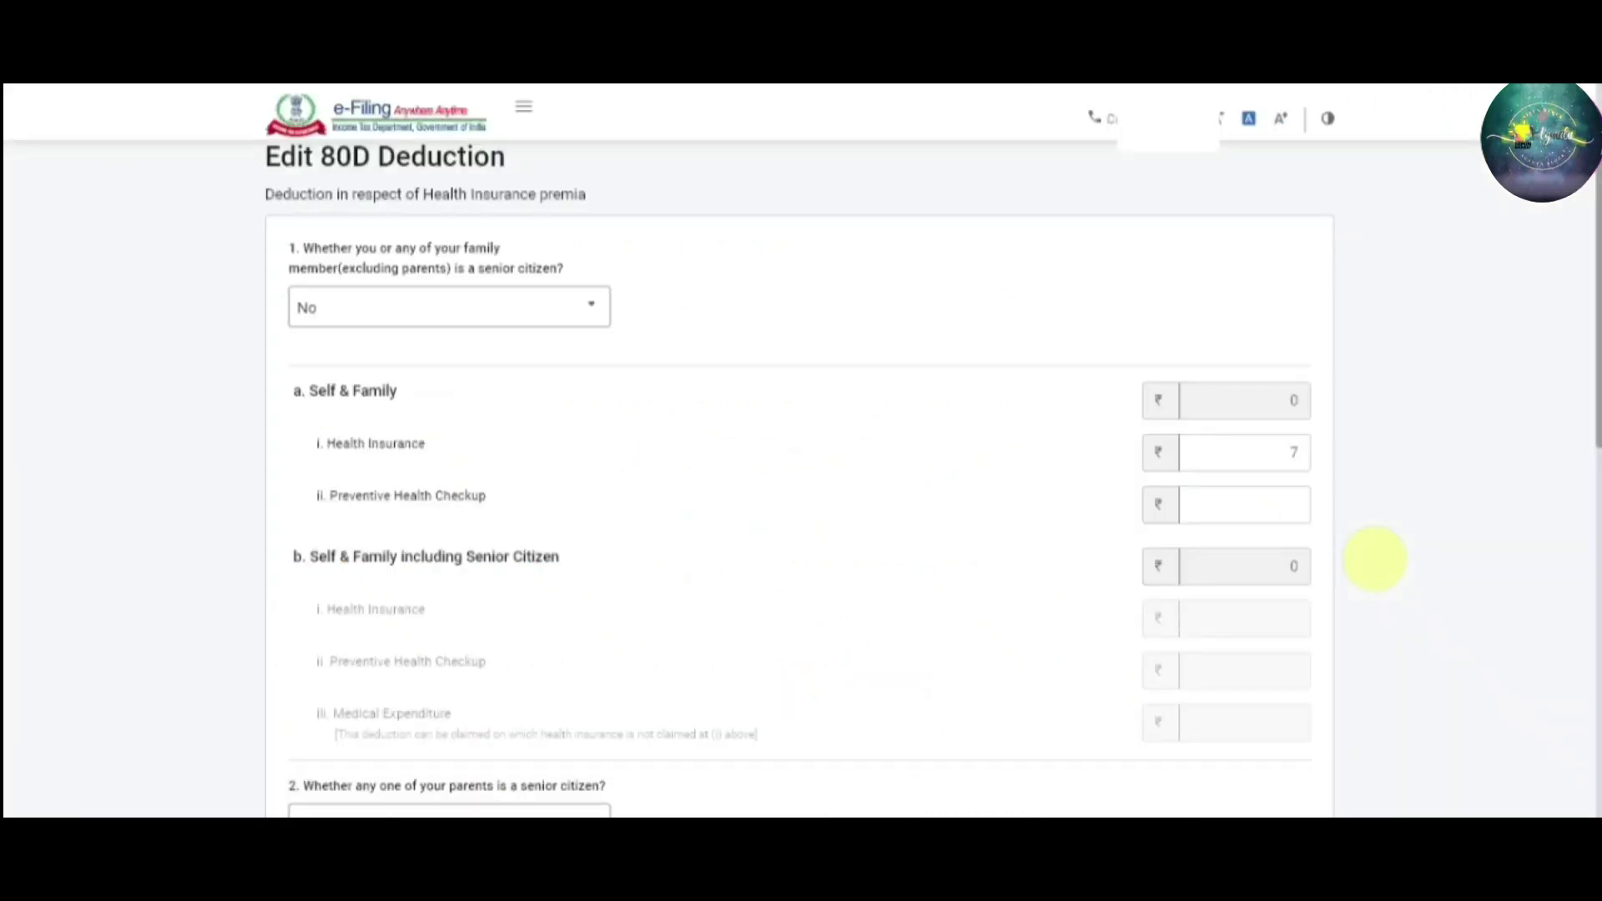
pyautogui.write(',827')
pyautogui.press('Tab')
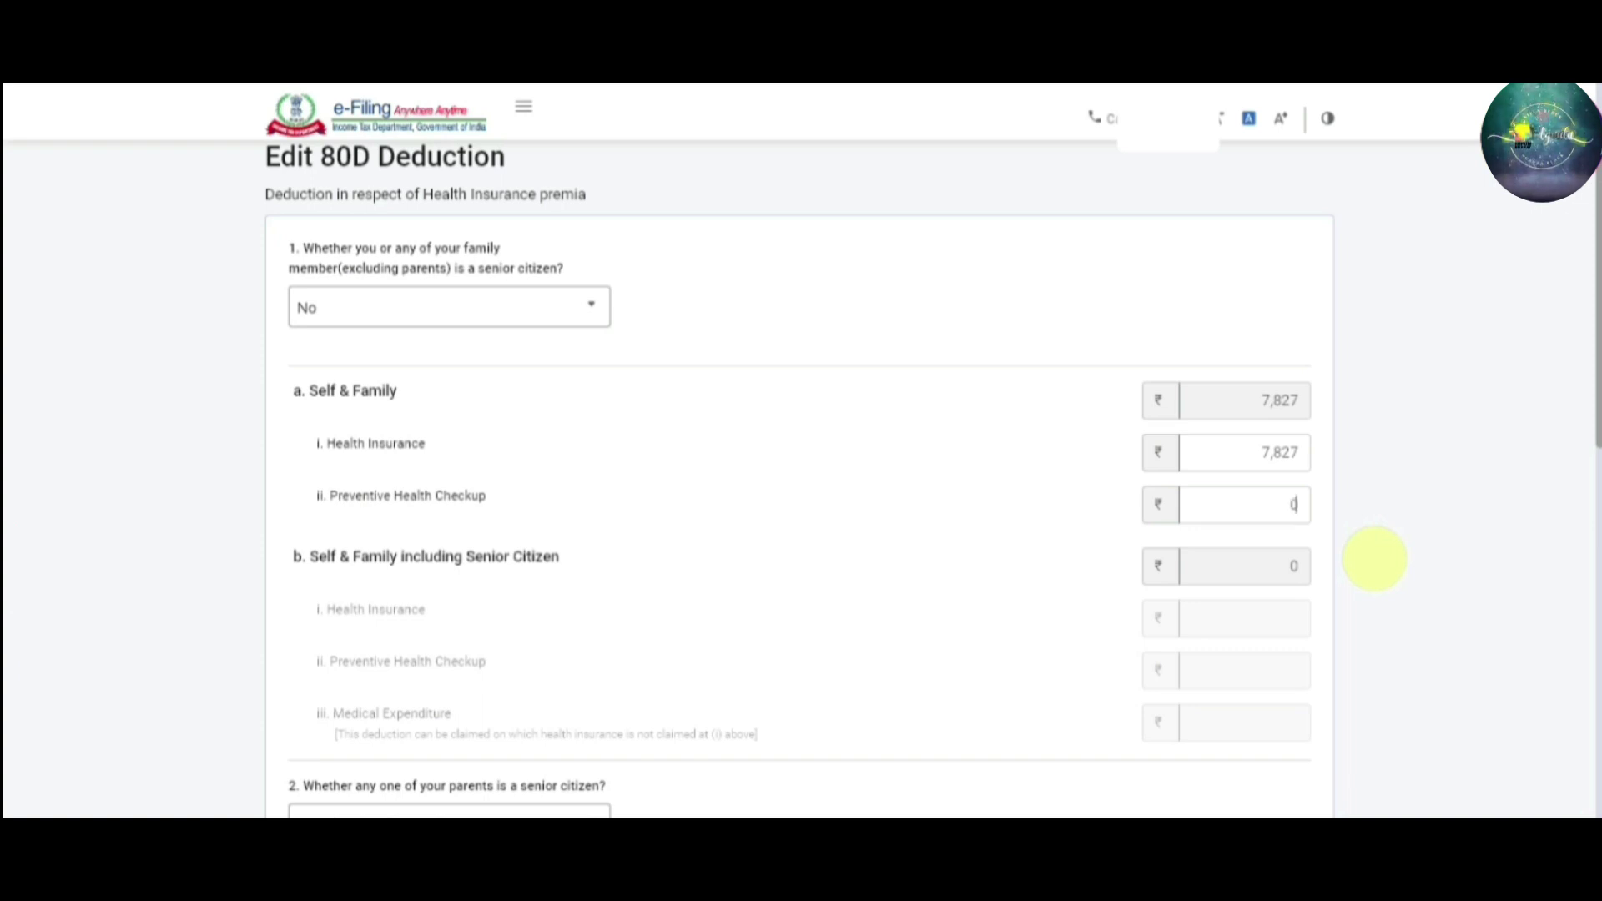
pyautogui.moveTo(1595, 240); pyautogui.dragTo(1595, 530)
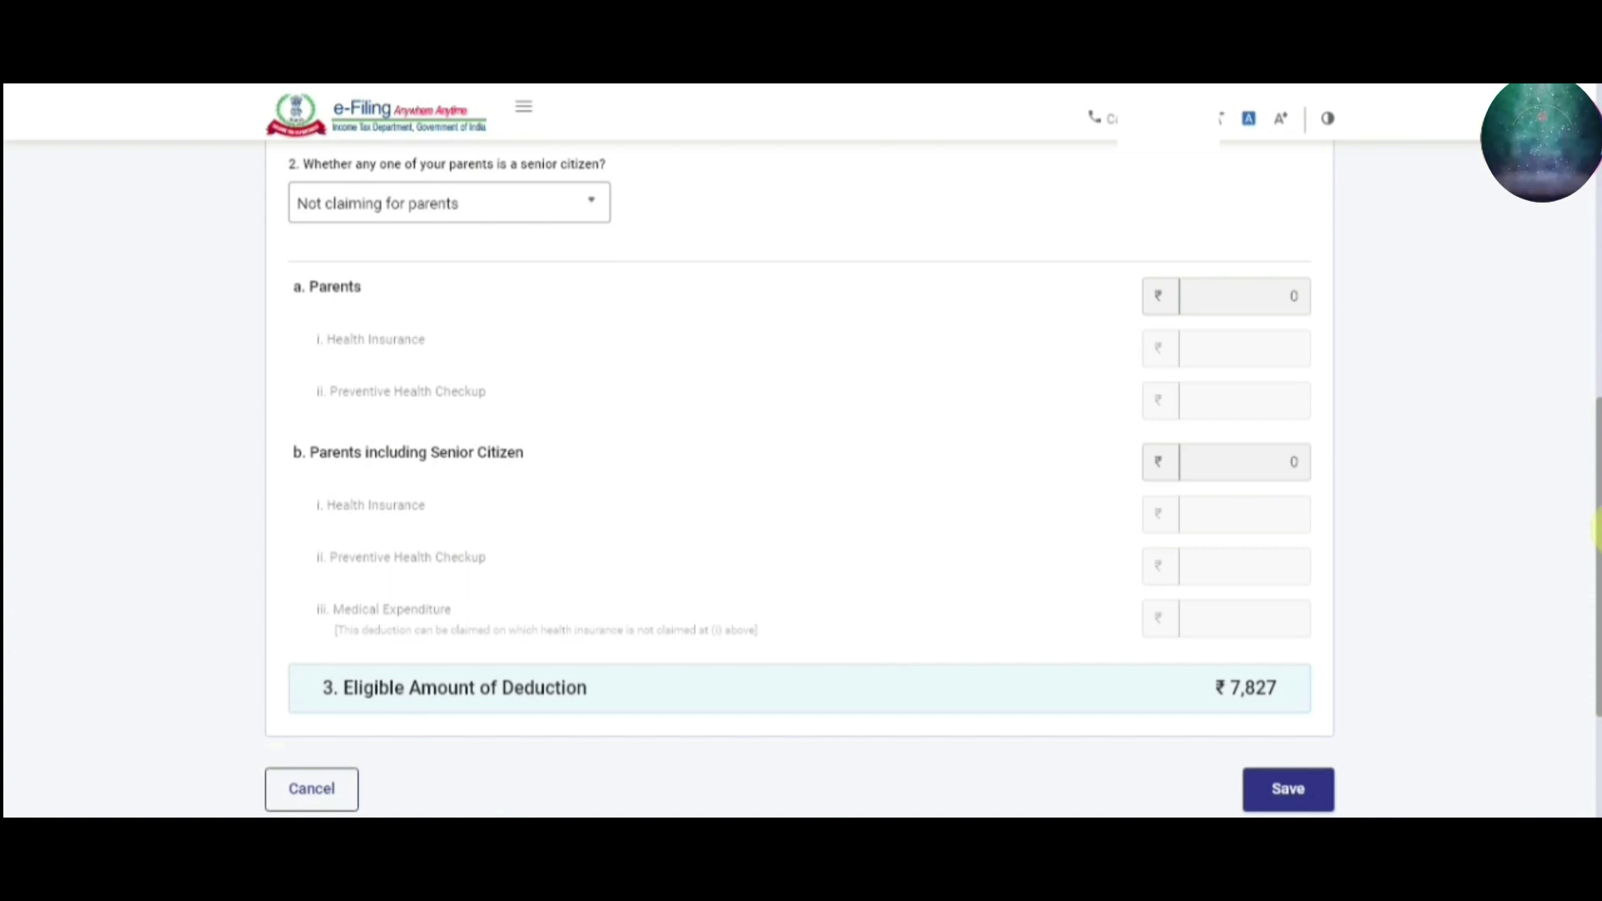
pyautogui.click(1288, 793)
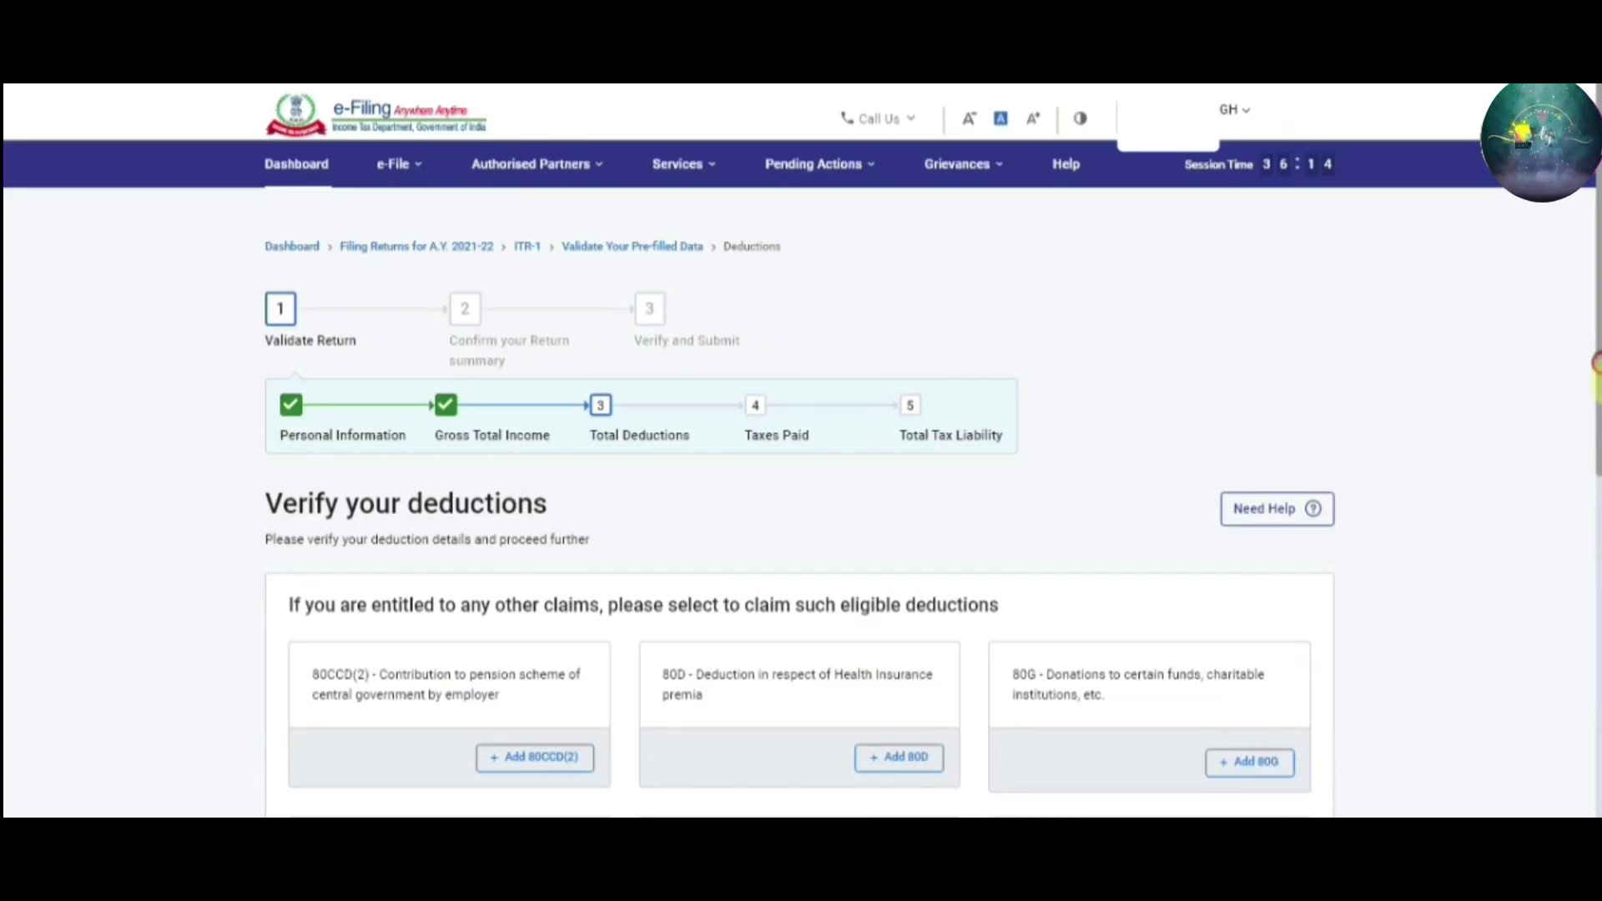
# Review the ₹94,081 total deductions and start adding an 80G donation deduction
pyautogui.moveTo(1595, 364); pyautogui.dragTo(1595, 647)
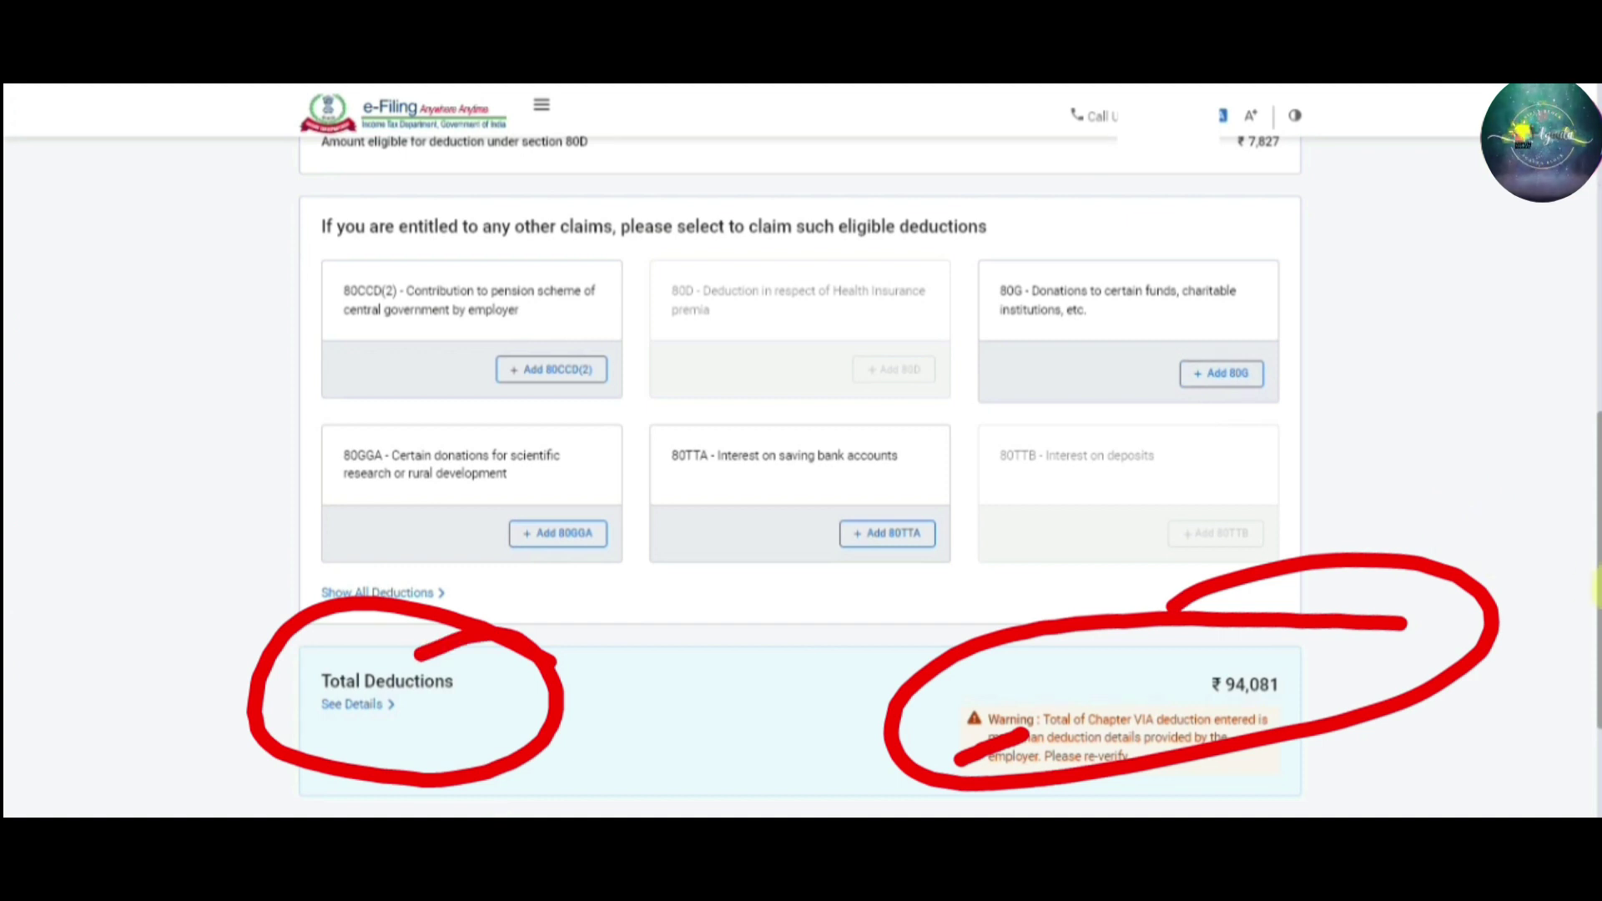
pyautogui.scroll(-2, 1595, 567)
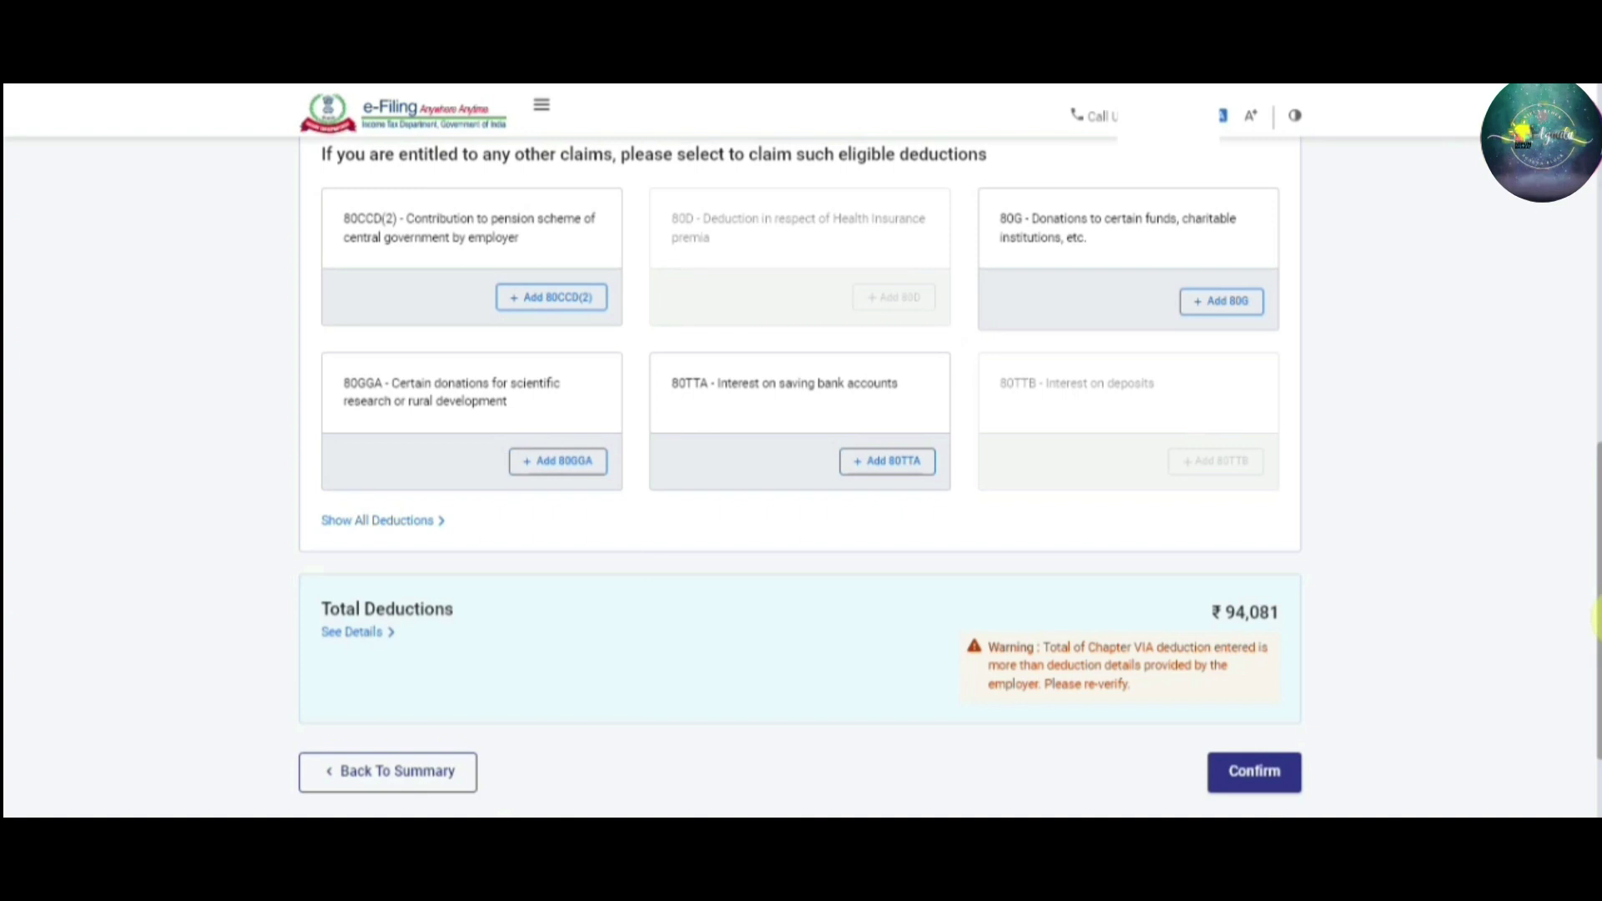
pyautogui.click(1221, 302)
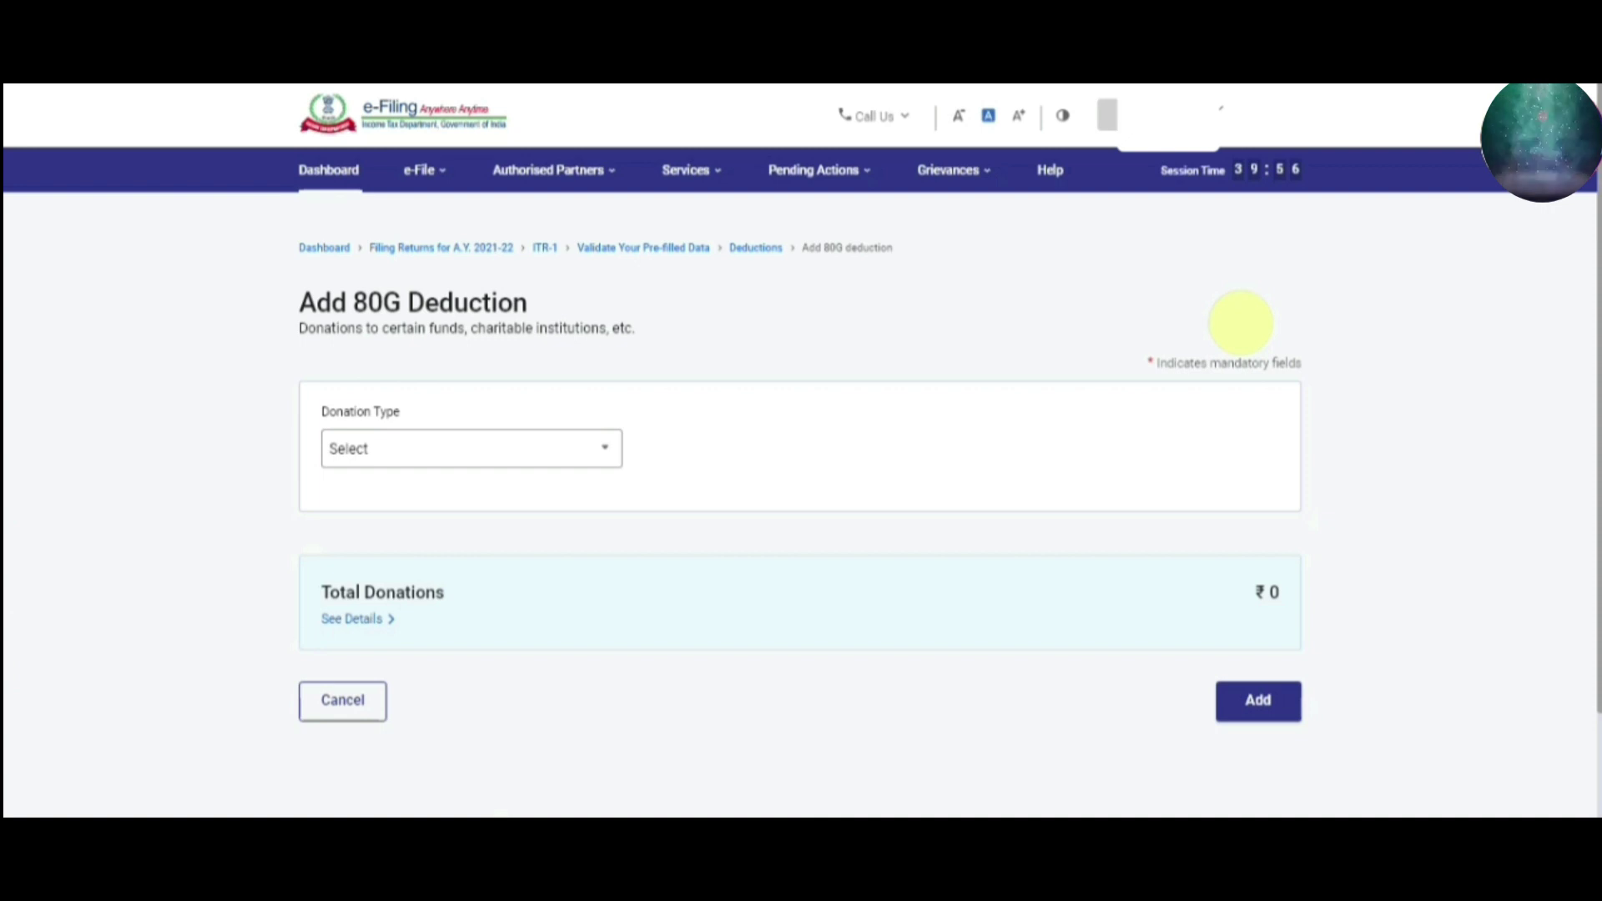
# Set the 80G donation type to 'Donations entitled for 100% deduction without qualifying limit'
pyautogui.click(605, 448)
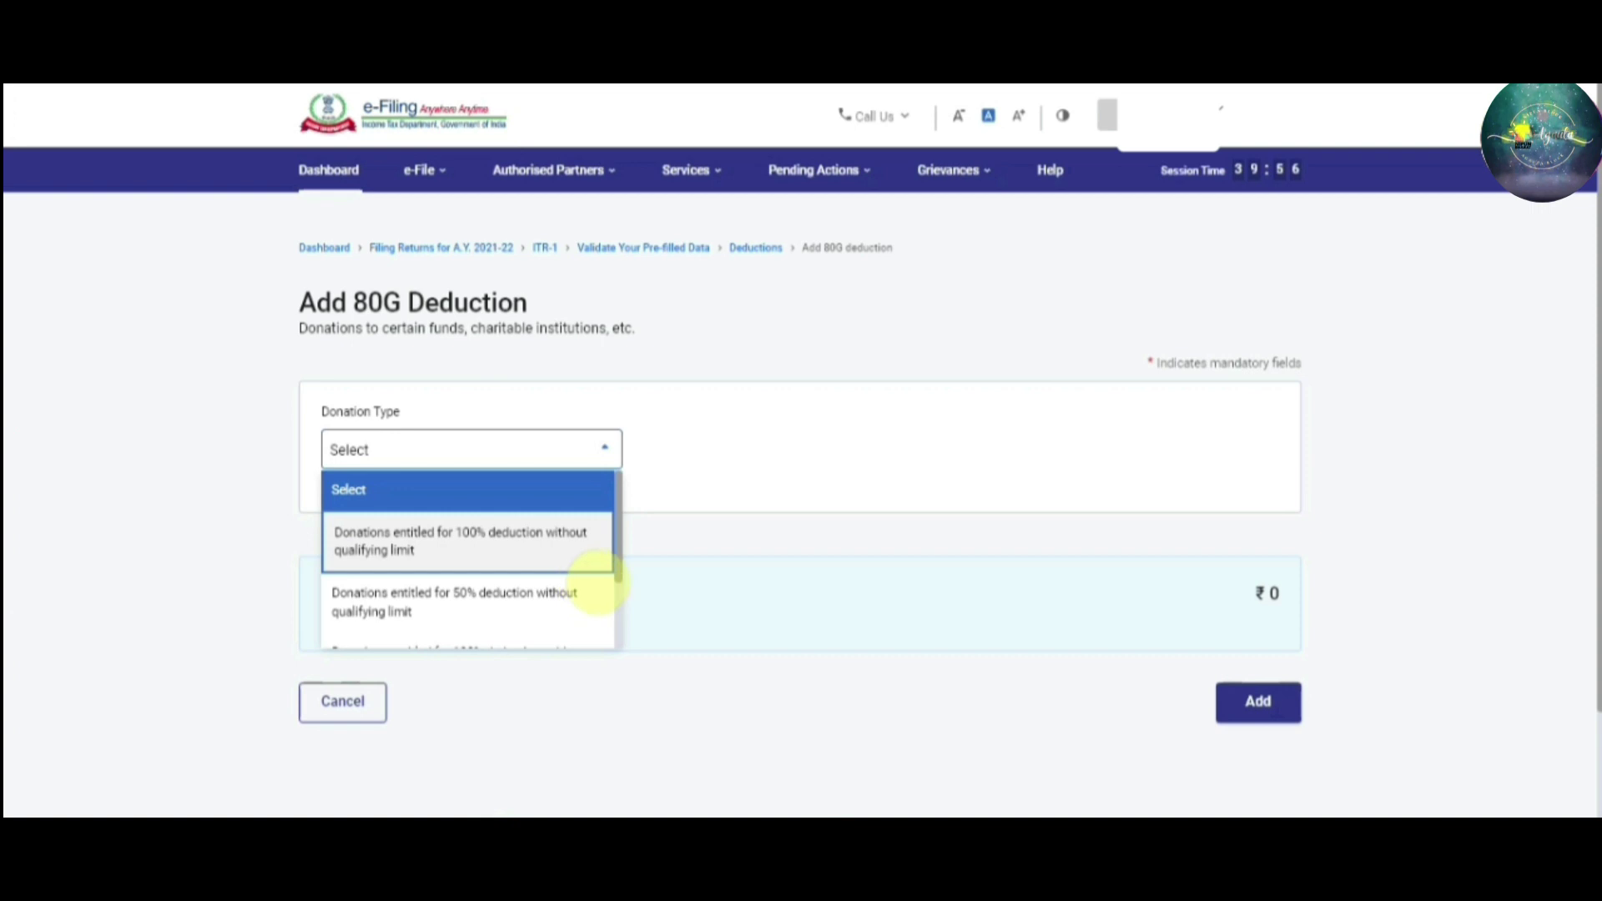
pyautogui.click(475, 552)
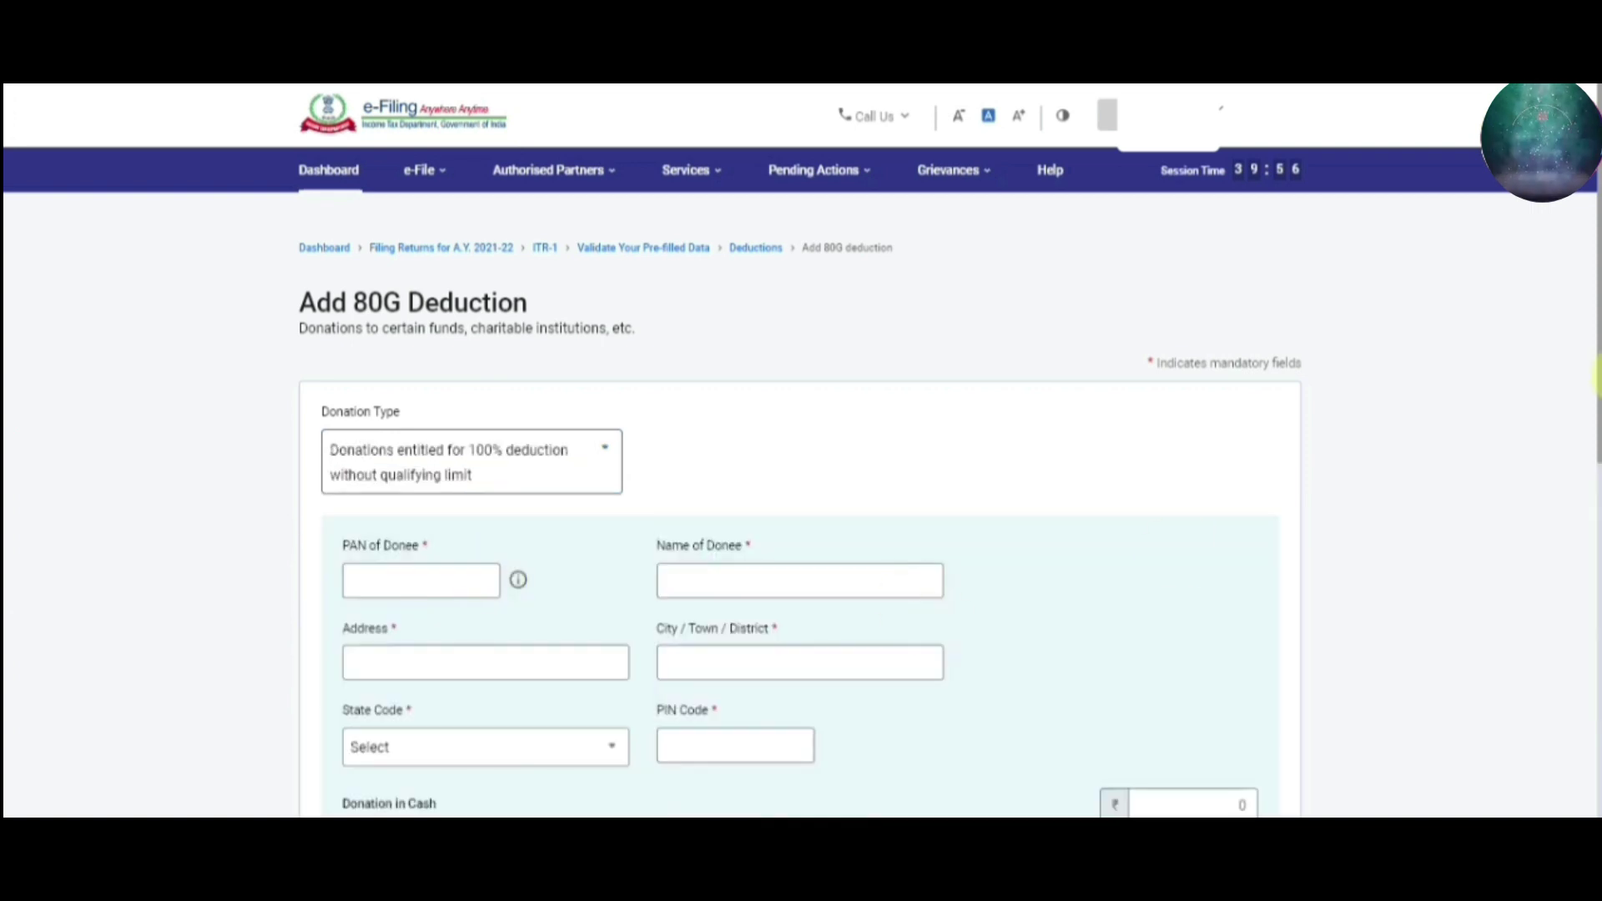
pyautogui.scroll(-1, 801, 517)
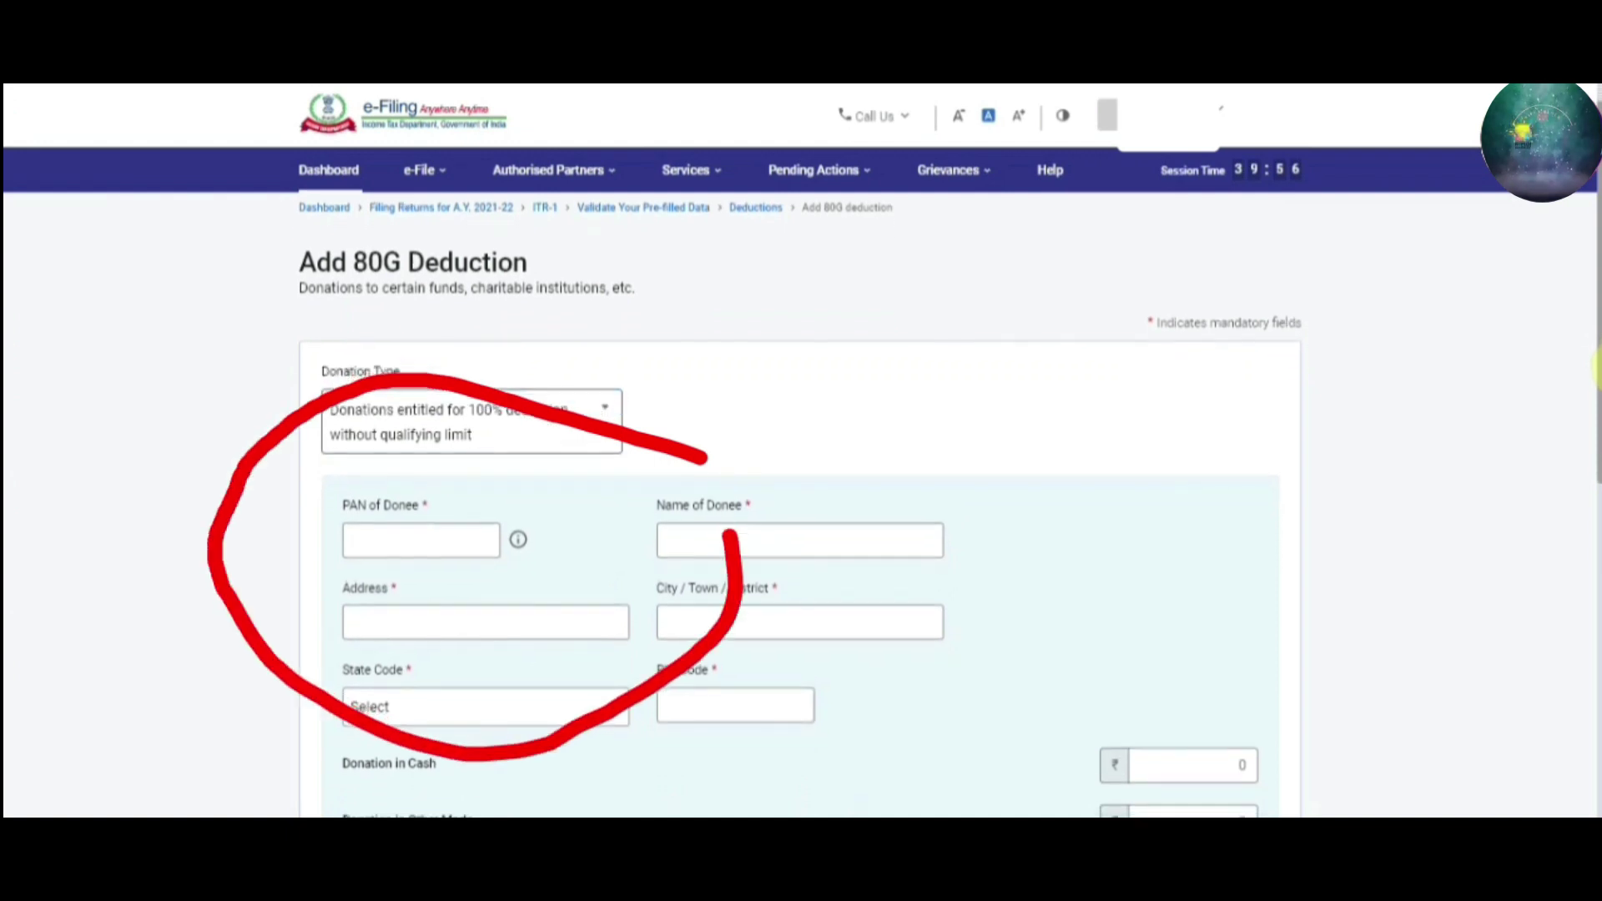
pyautogui.scroll(-1, 801, 501)
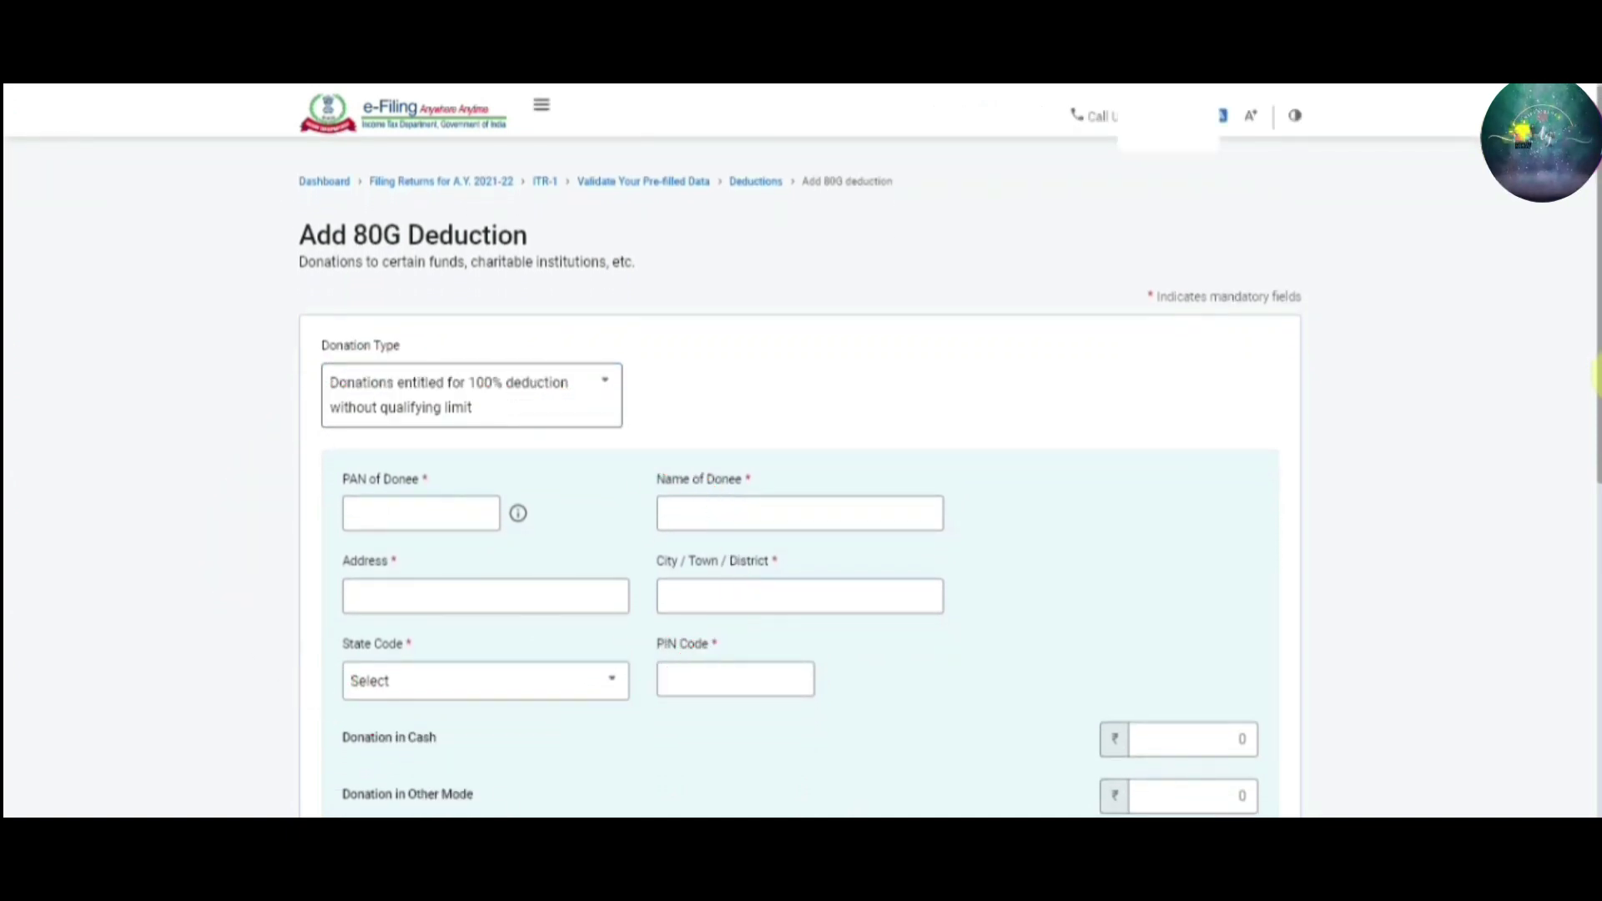
pyautogui.scroll(1, 614, 511)
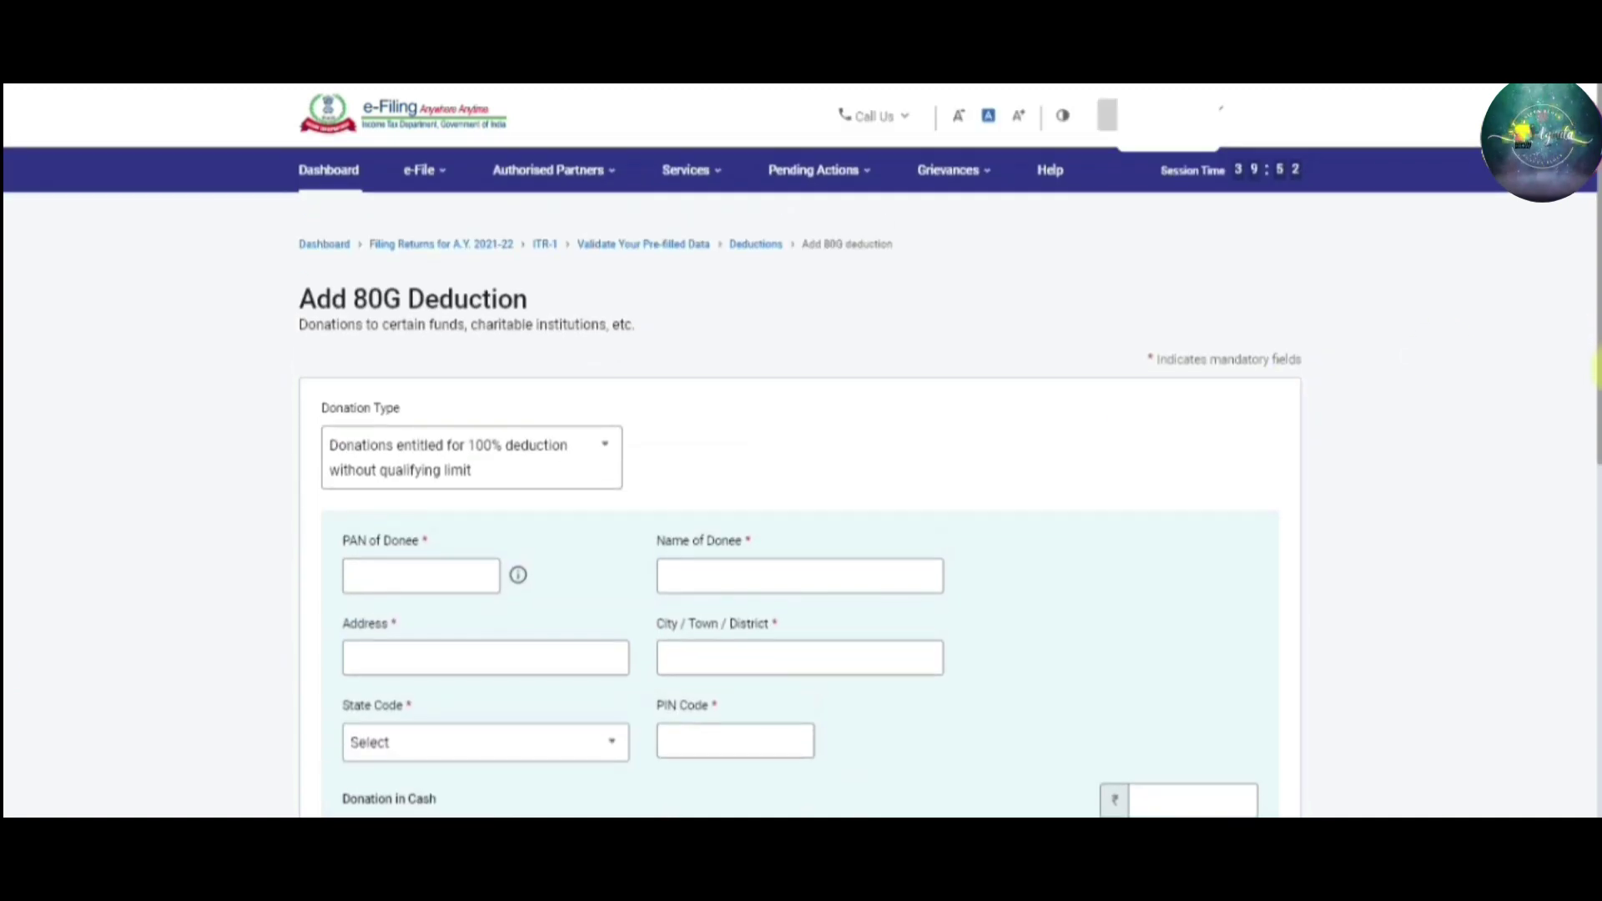
pyautogui.scroll(-1, 801, 501)
pyautogui.moveTo(1596, 389); pyautogui.dragTo(1595, 409)
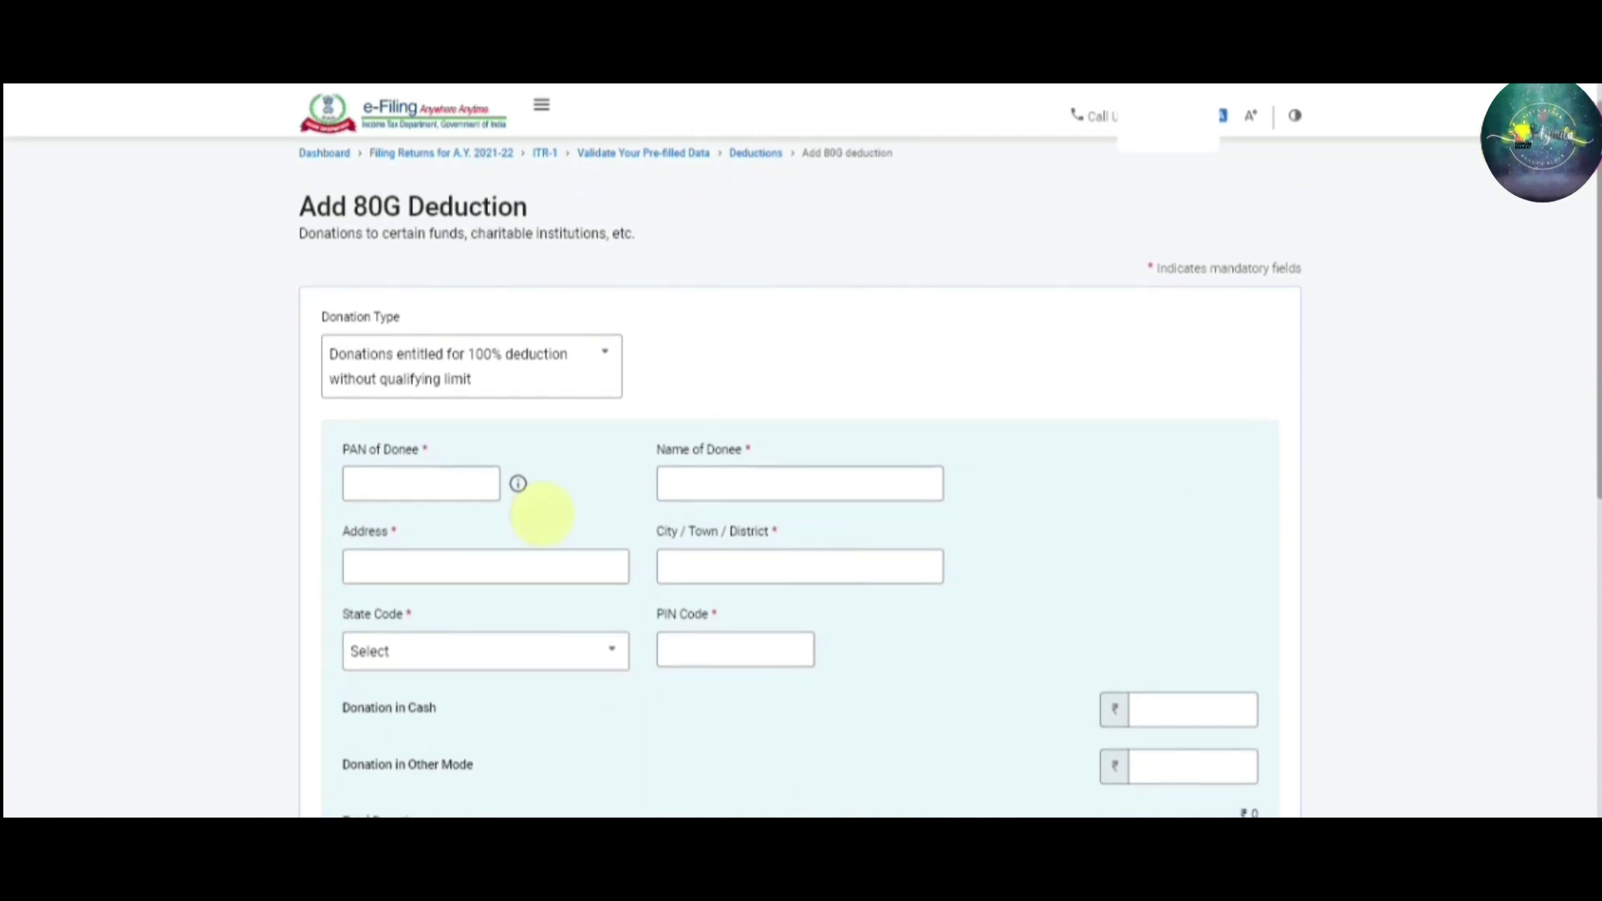
pyautogui.click(451, 482)
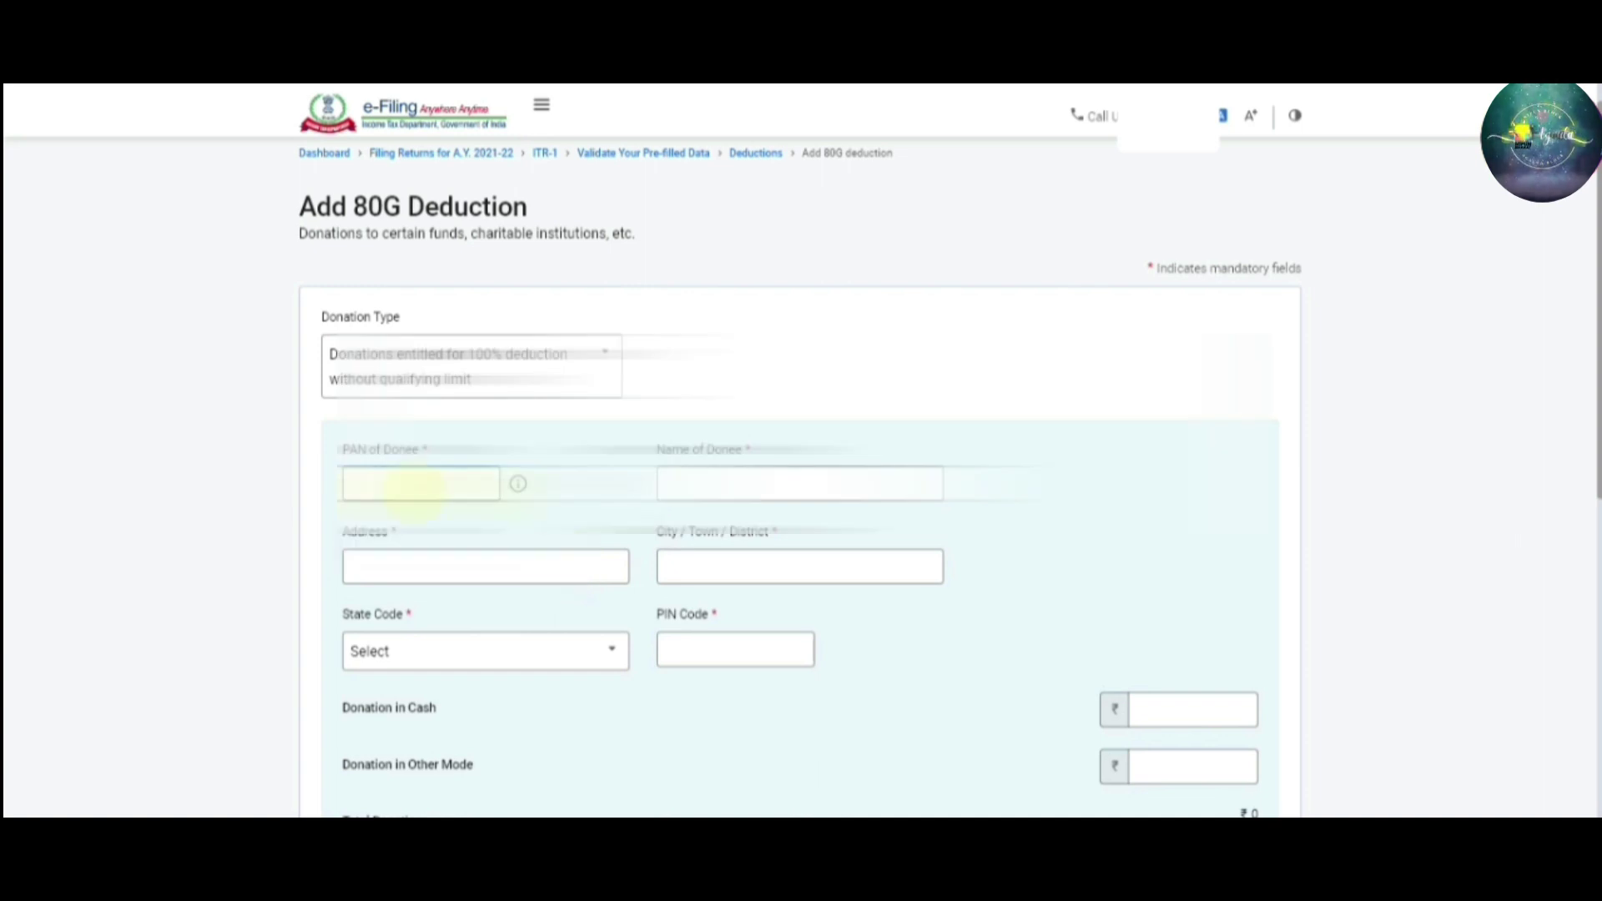
# Fill in the donee PAN from suggestions and name the donee CM RELIEF FUND COVID UP
pyautogui.click(418, 528)
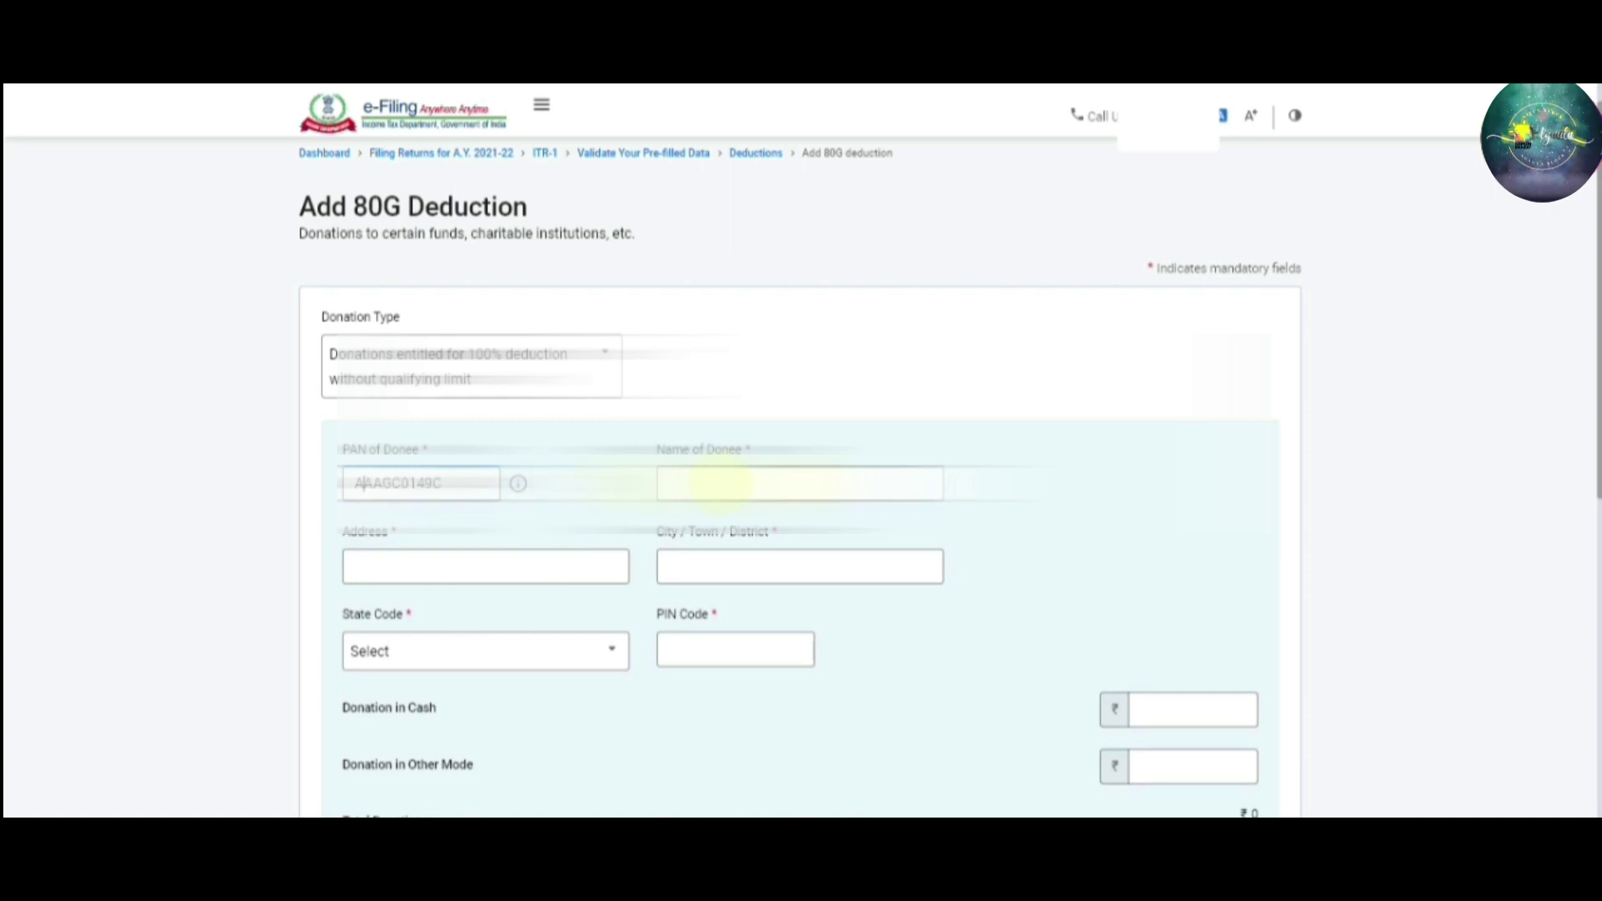
pyautogui.click(714, 483)
pyautogui.click(713, 483)
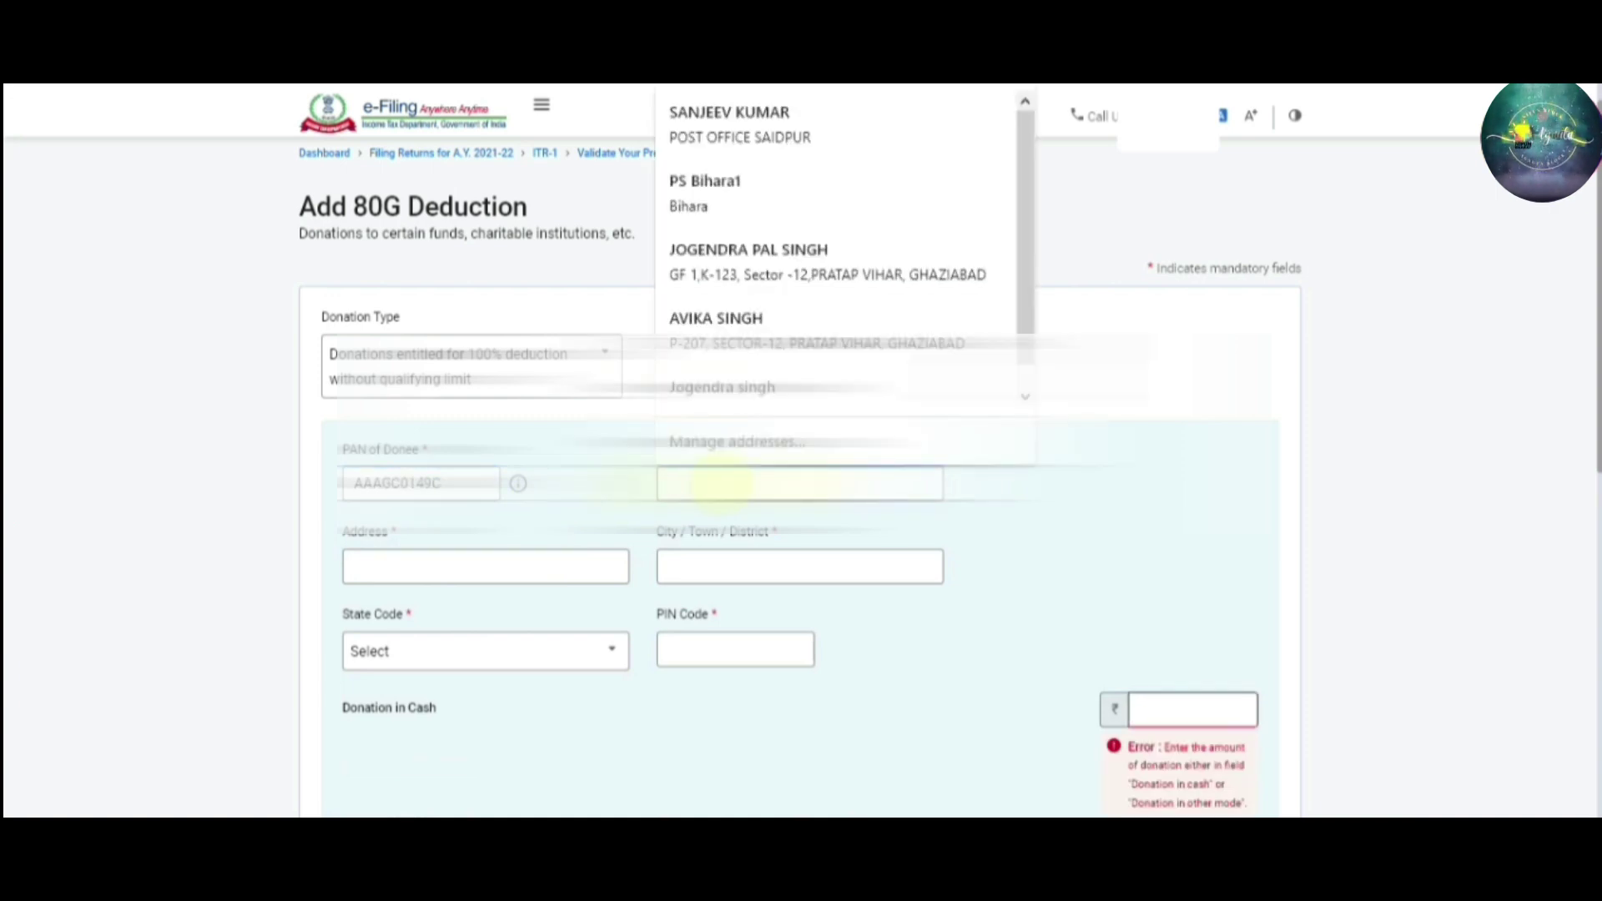
pyautogui.write('CM RELIEF FUND COVID UP')
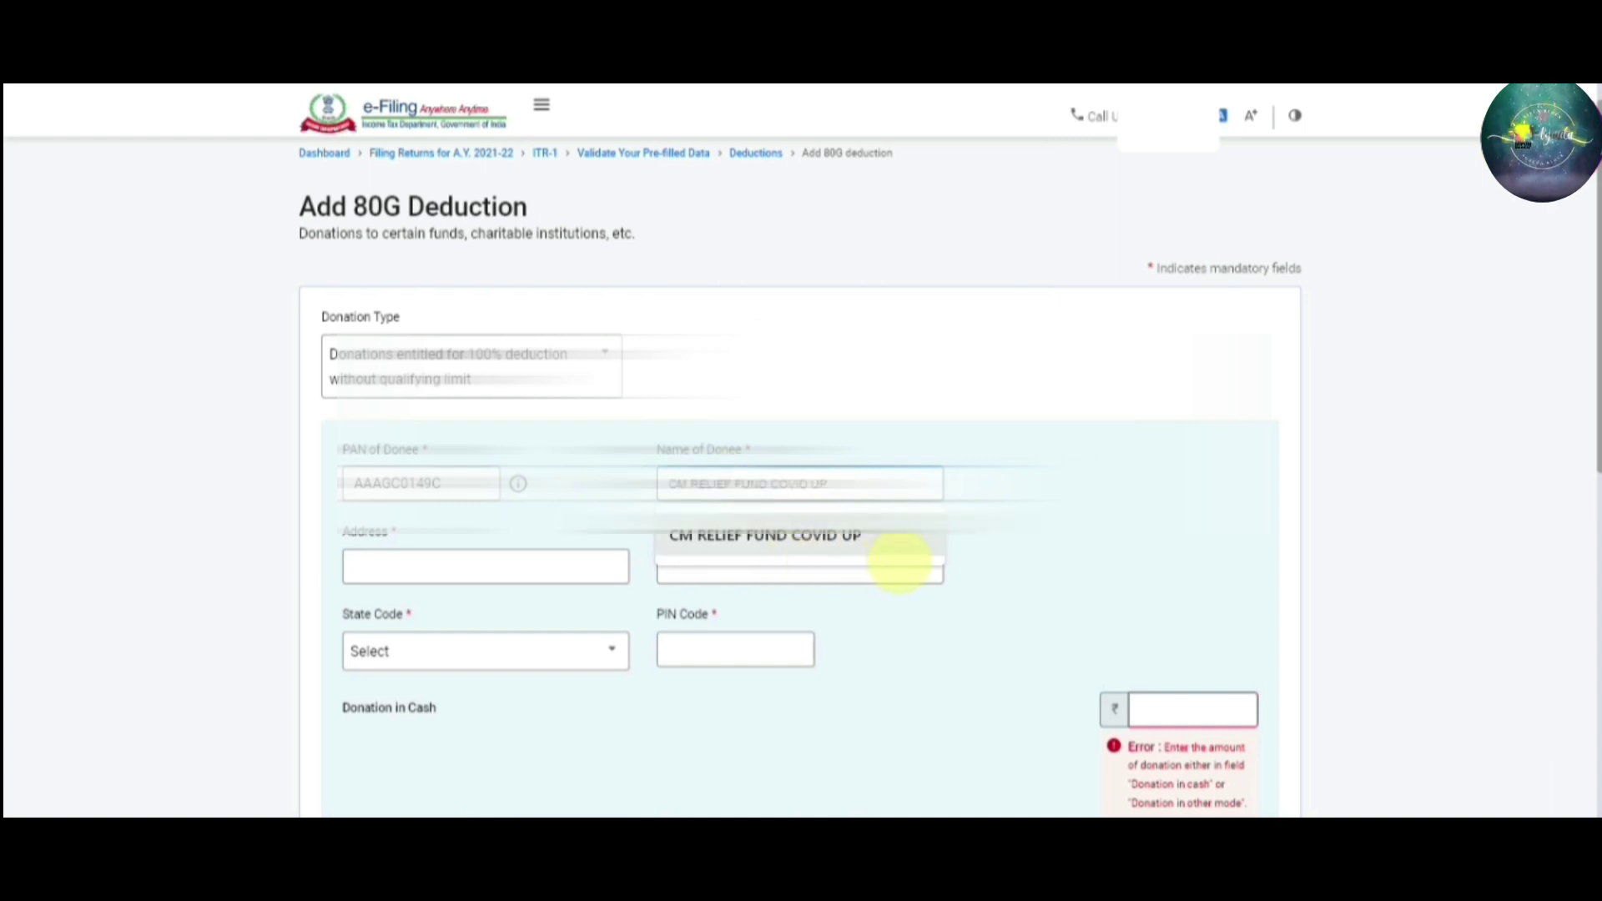
pyautogui.click(900, 558)
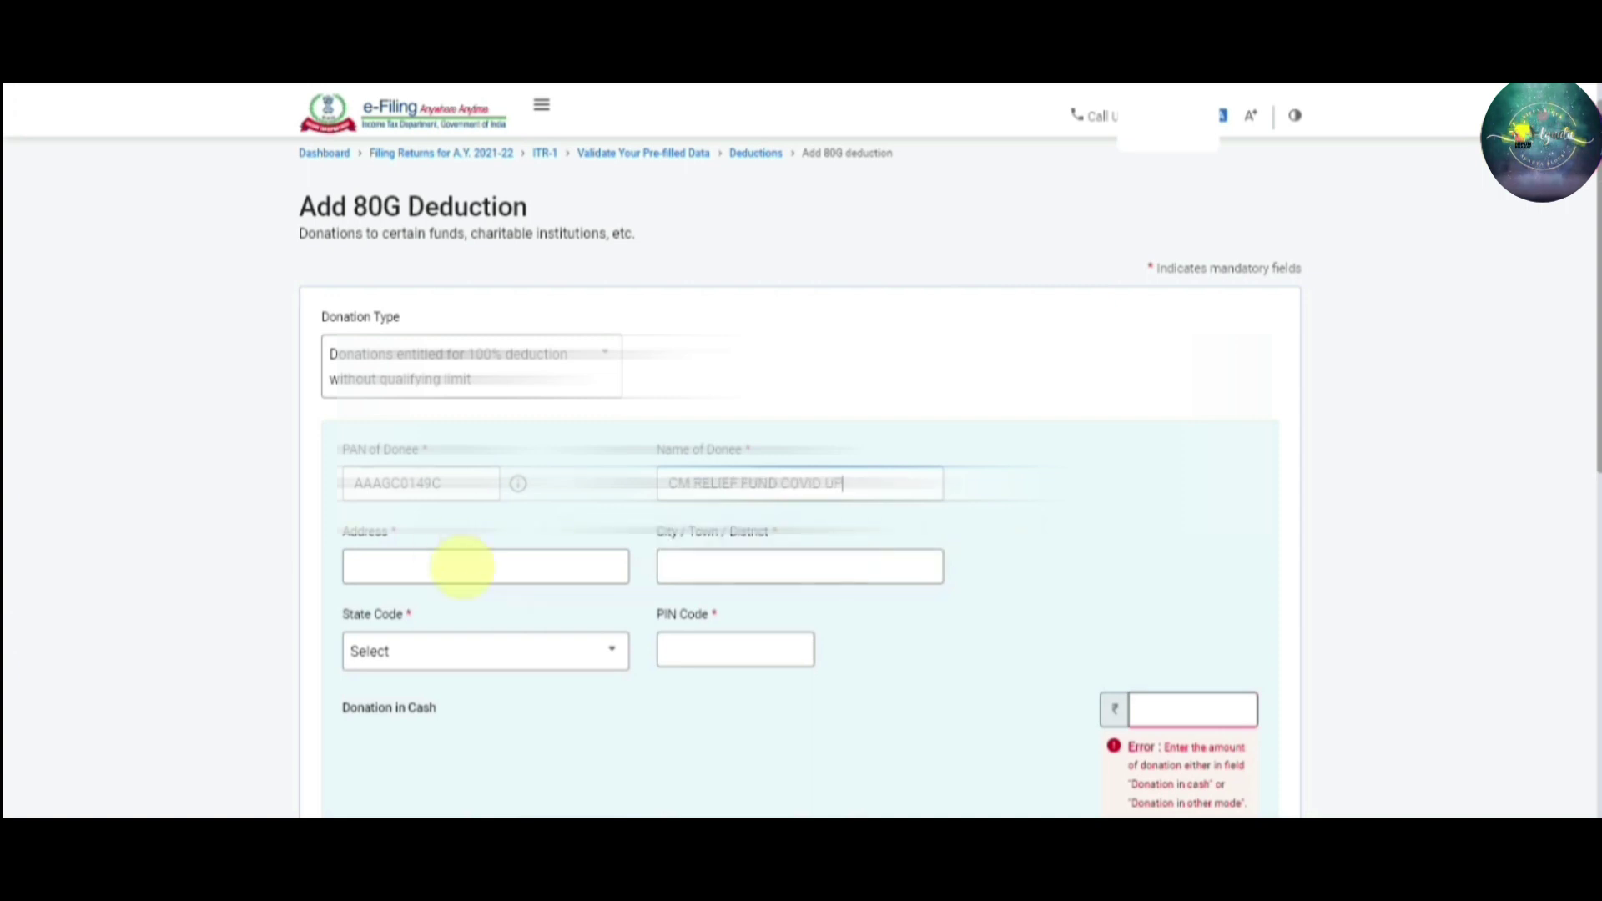
# Enter the donee address U.P. SECRETIATE, city Lucknow and PIN code 226001
pyautogui.click(416, 565)
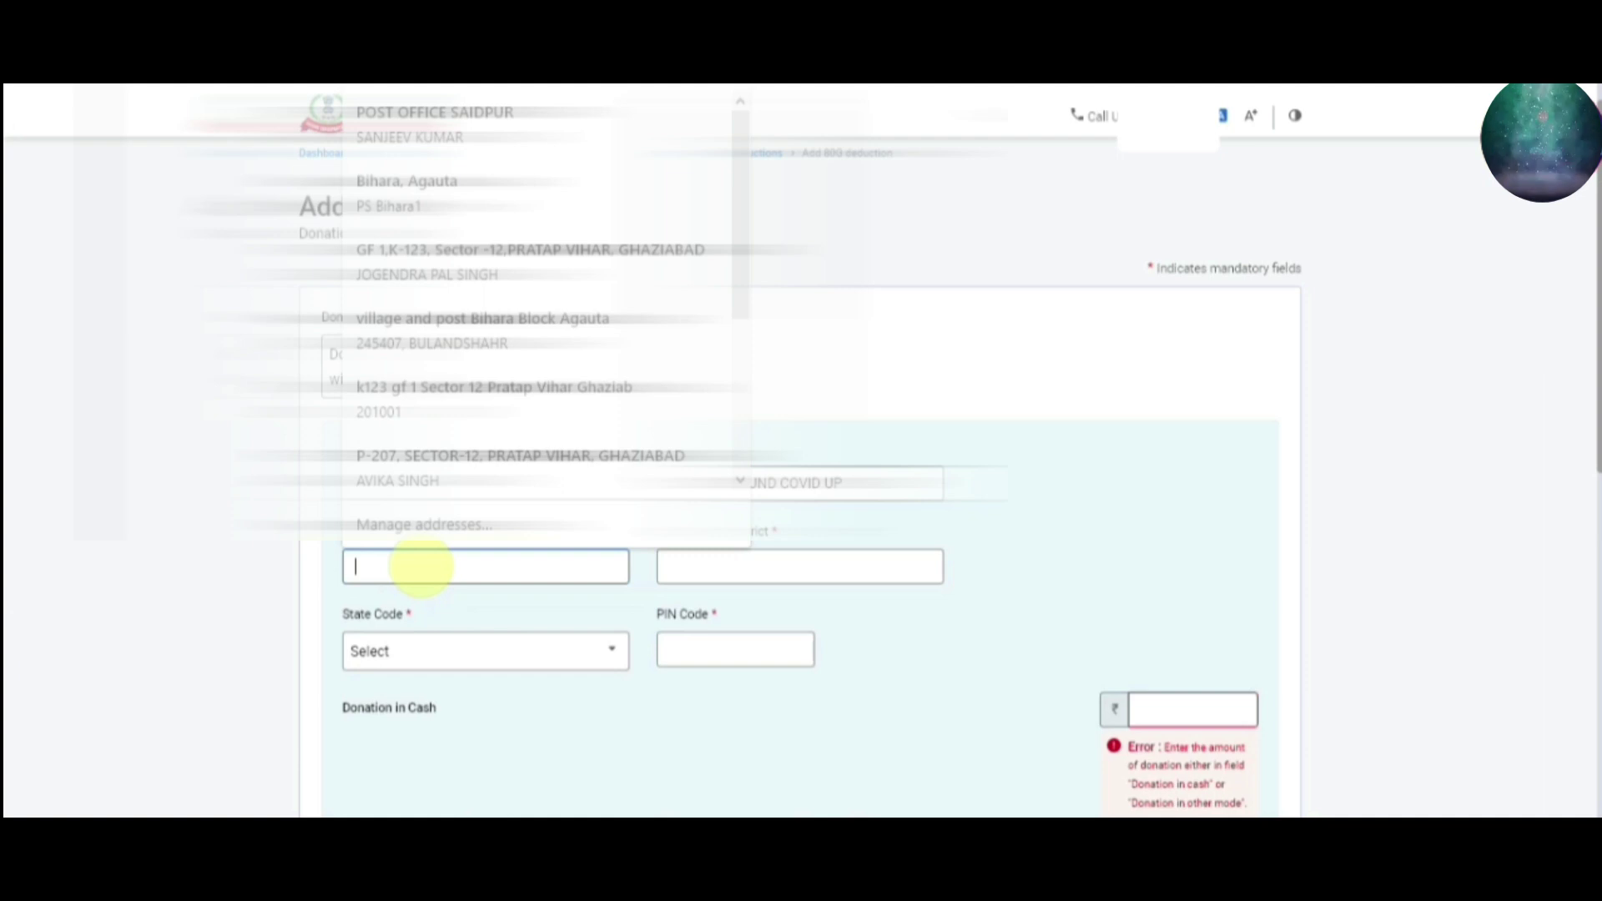
pyautogui.write('SEC')
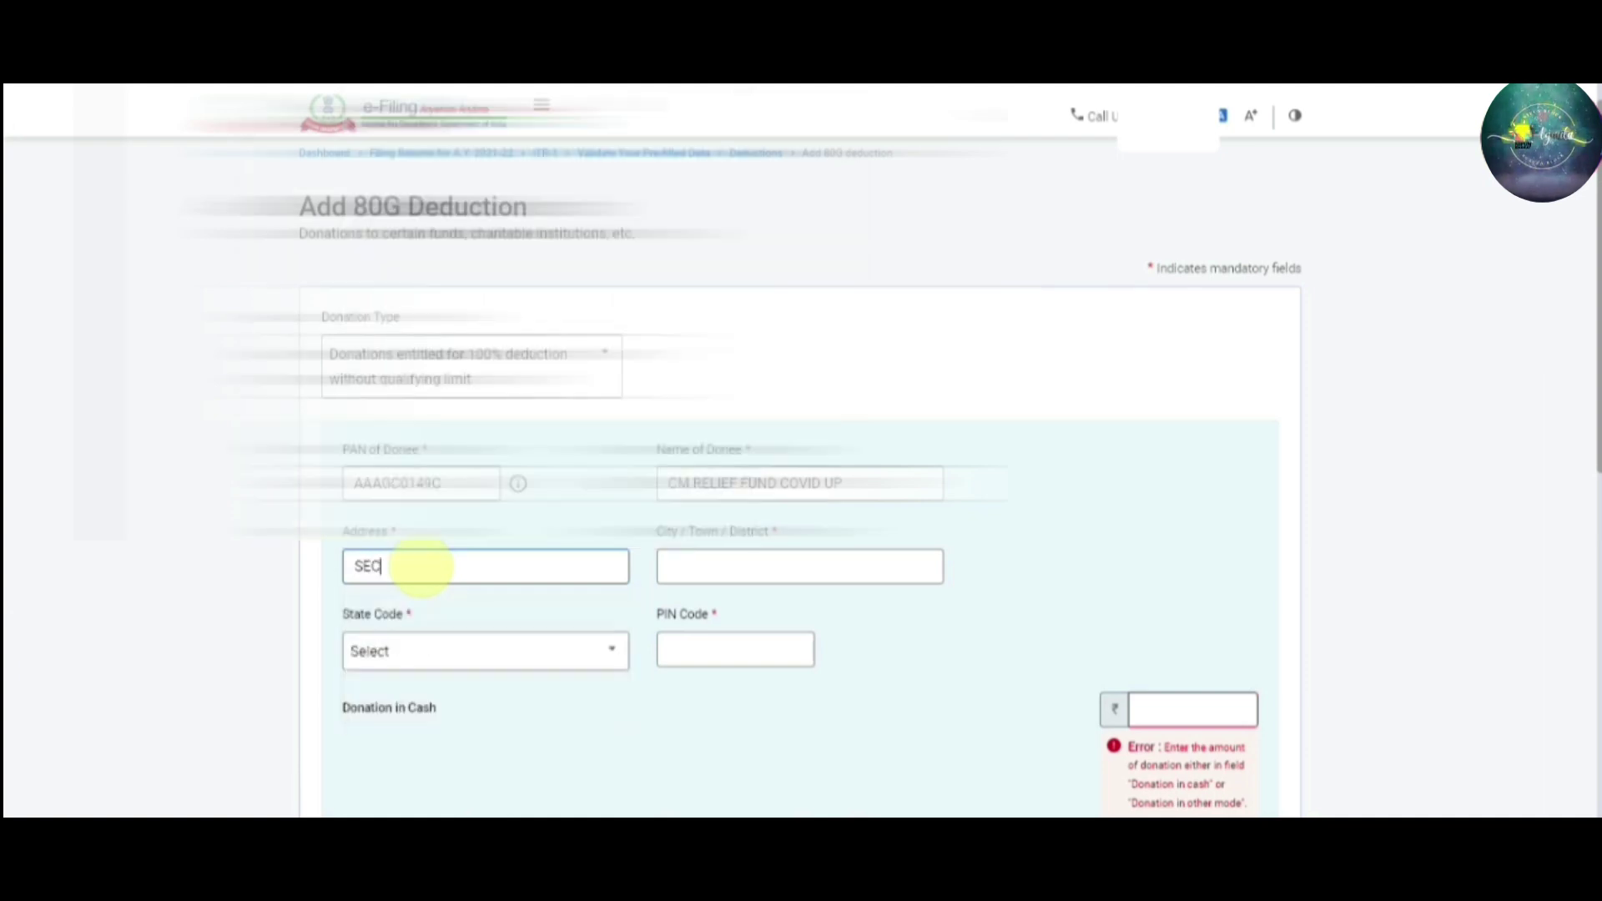
pyautogui.write('RETIATE')
pyautogui.press('Home')
pyautogui.write('U.P')
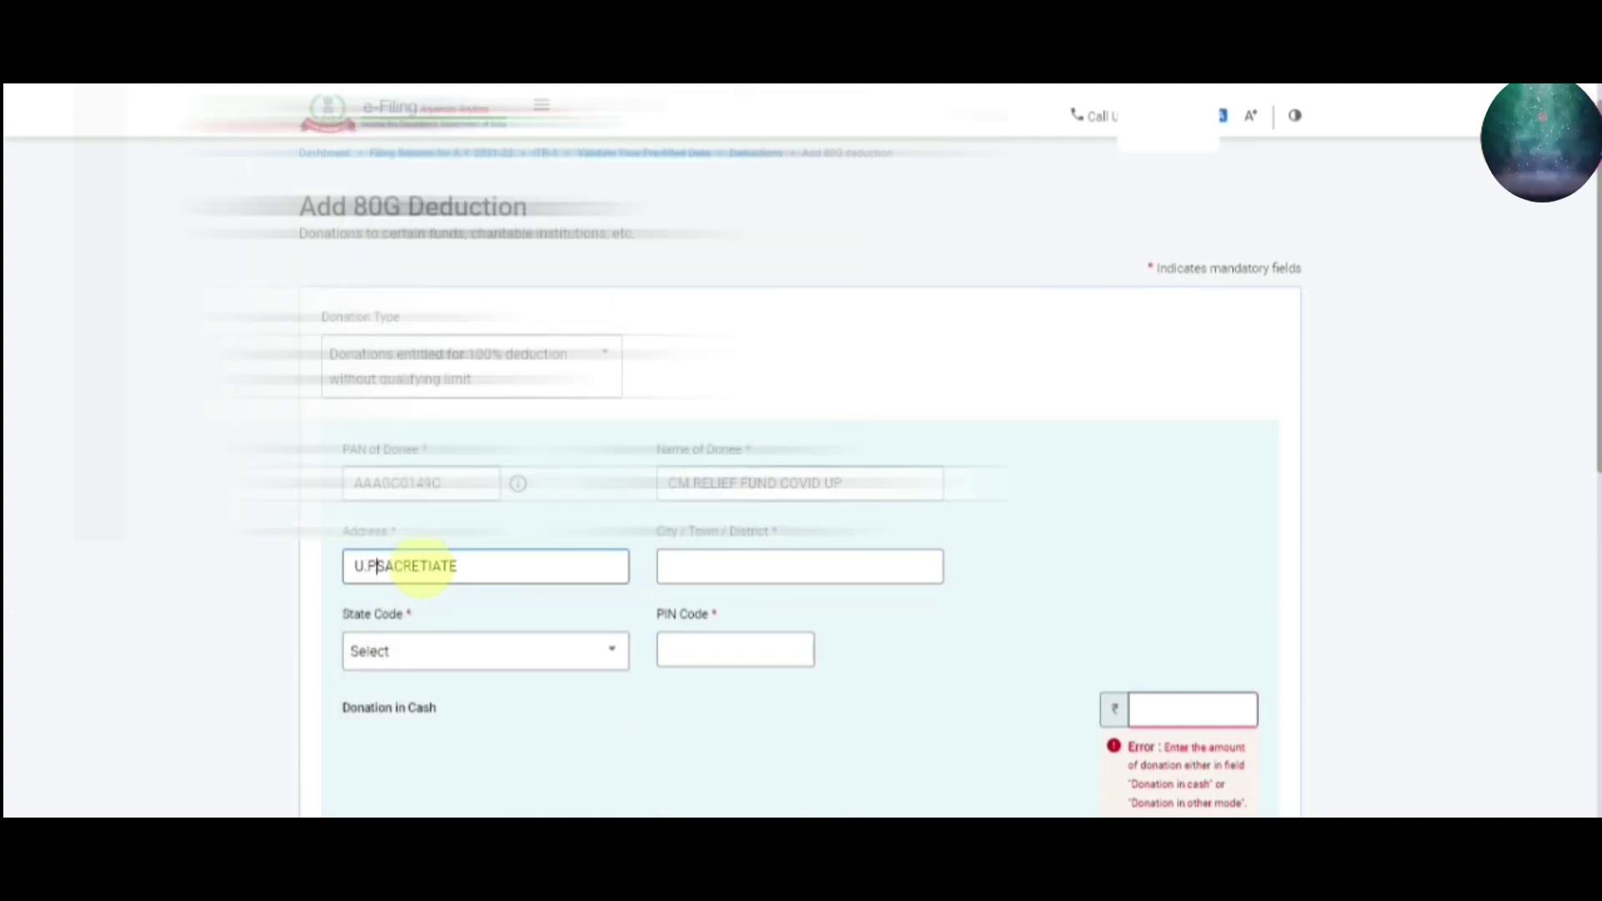
pyautogui.write('.')
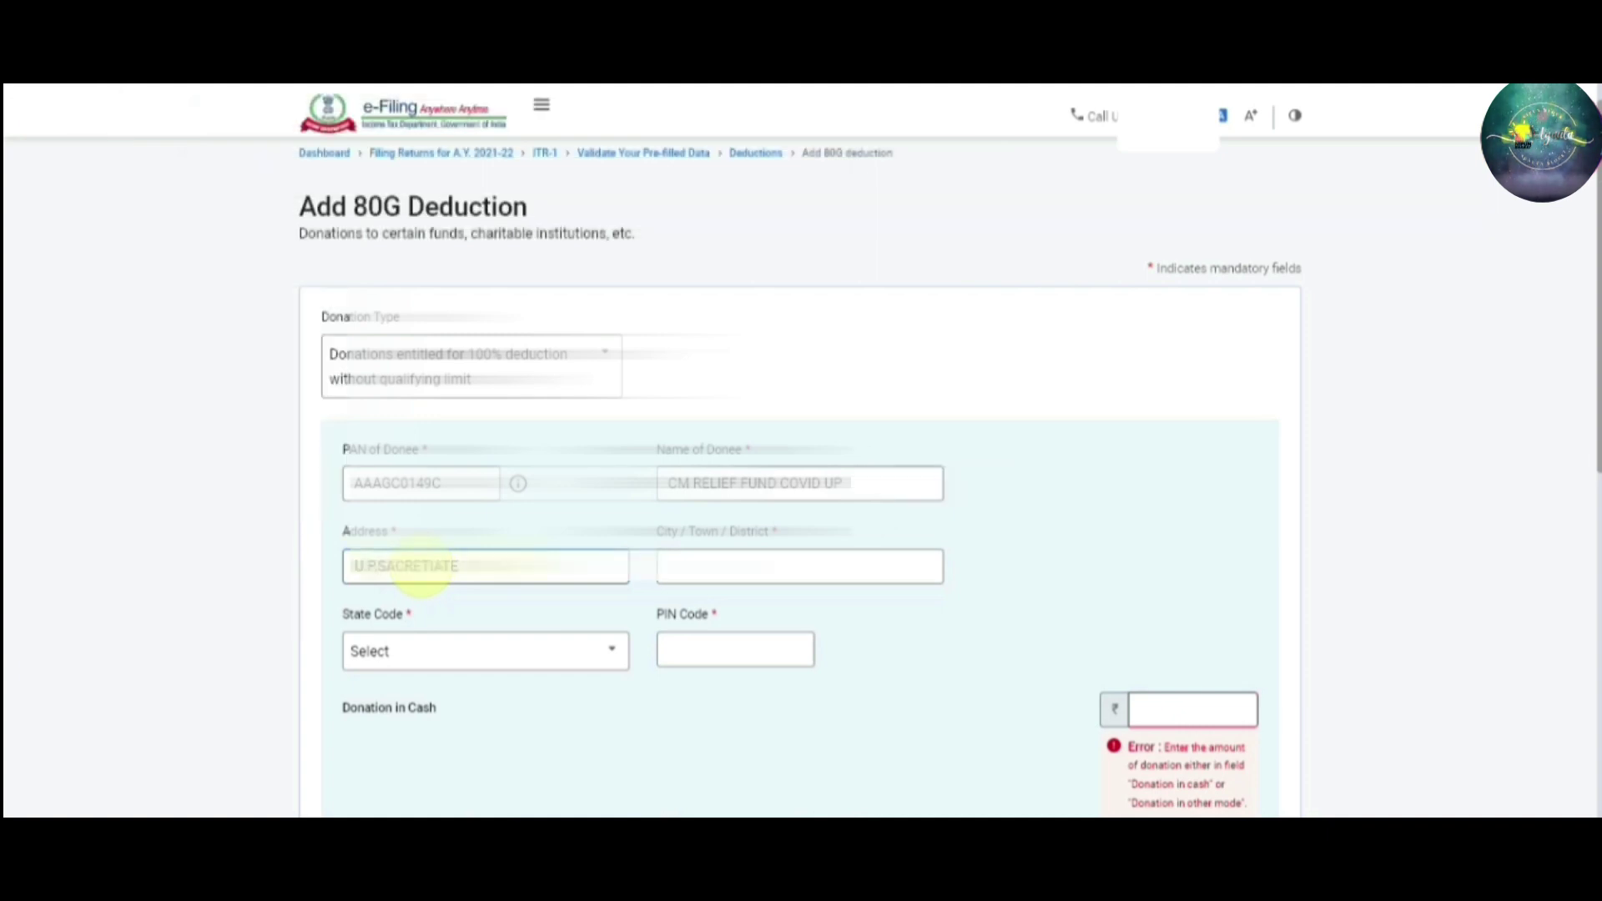
pyautogui.press('Tab')
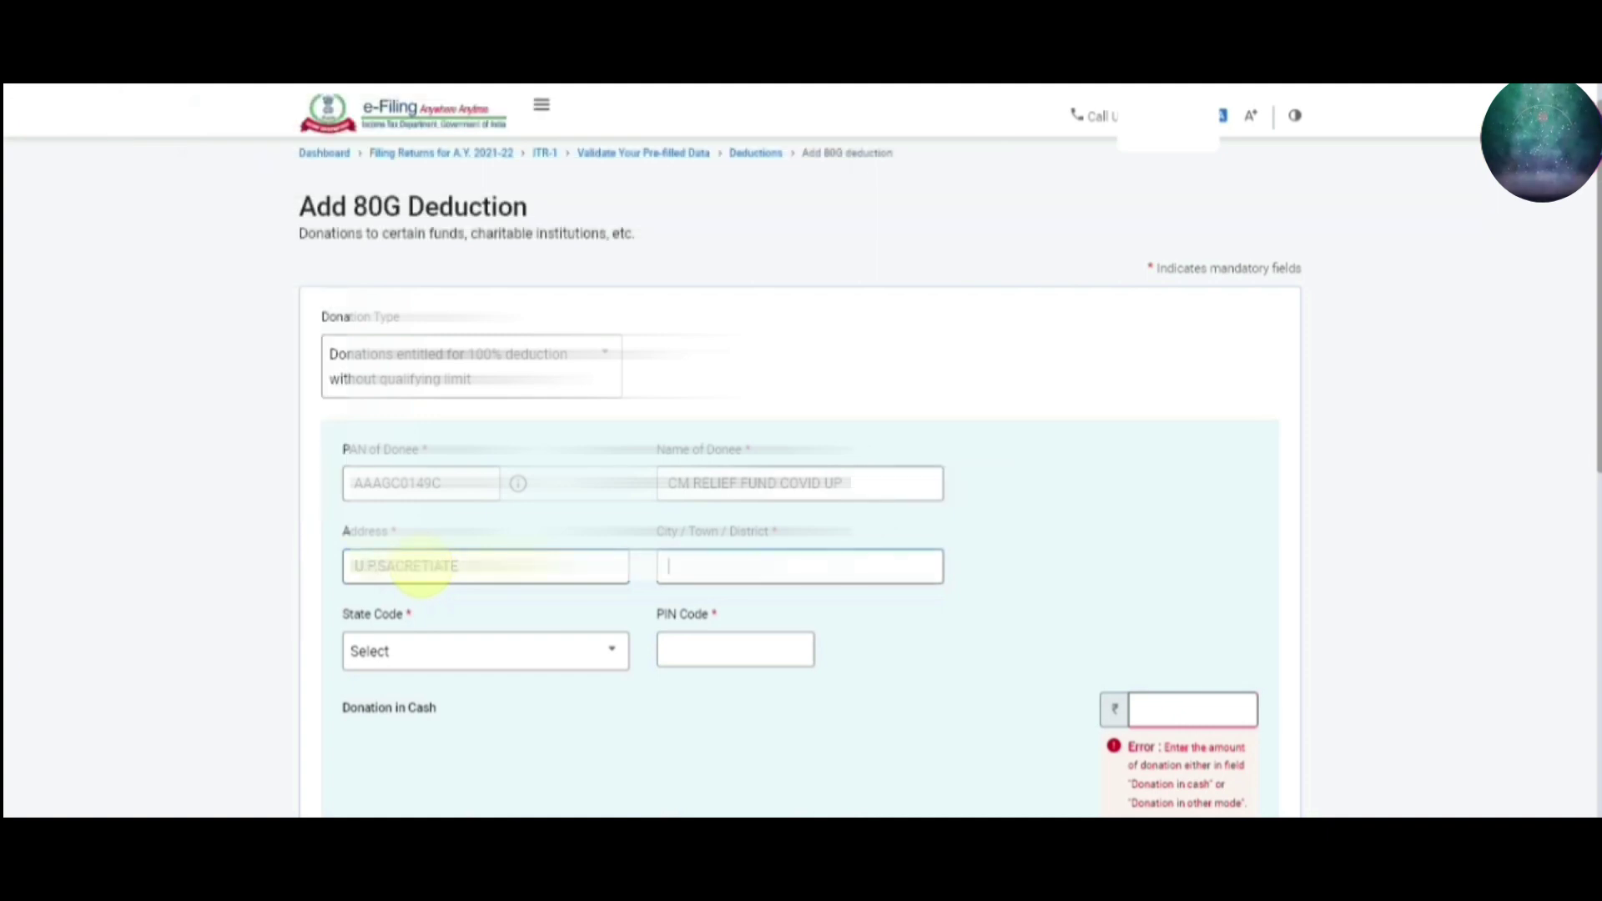
pyautogui.write('LUC')
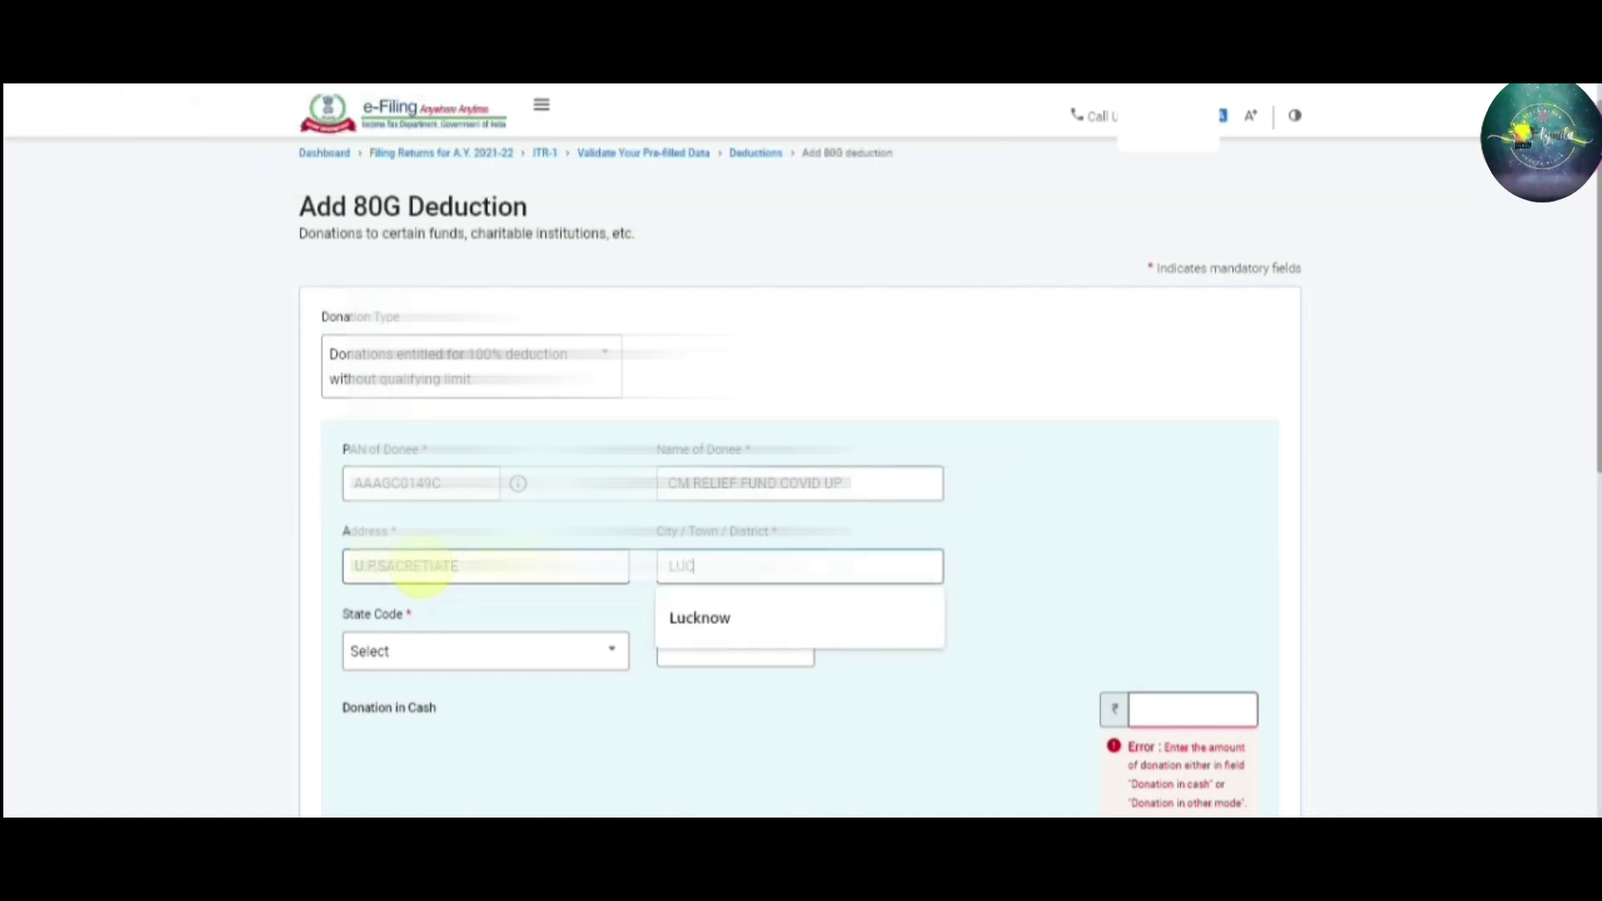
pyautogui.write('KNOW')
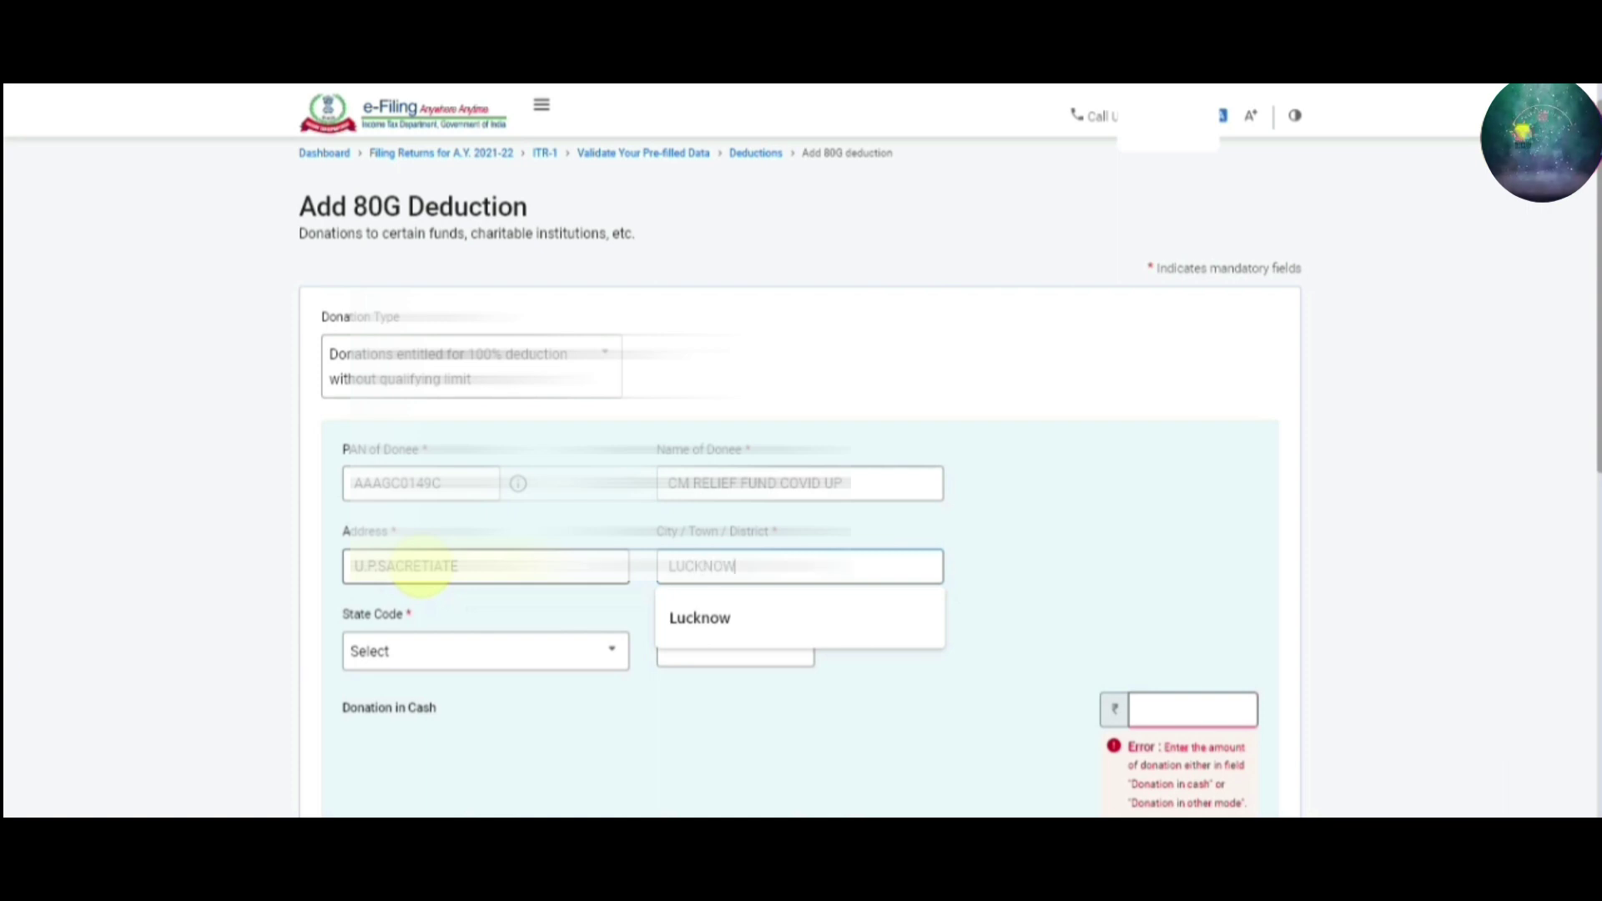
pyautogui.click(702, 620)
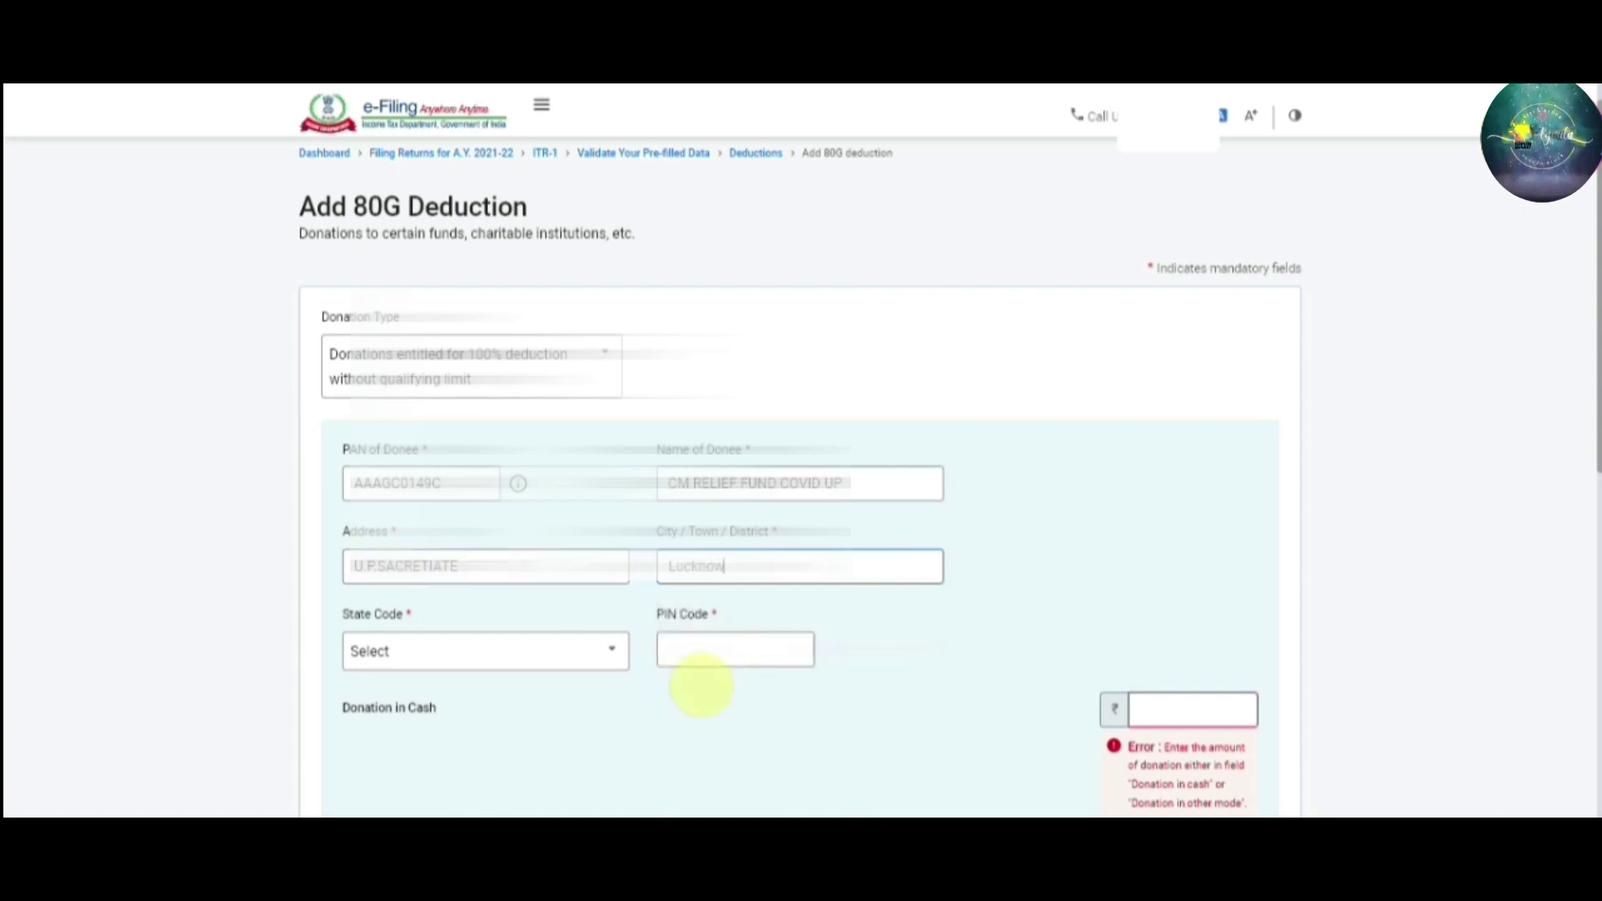
pyautogui.click(619, 661)
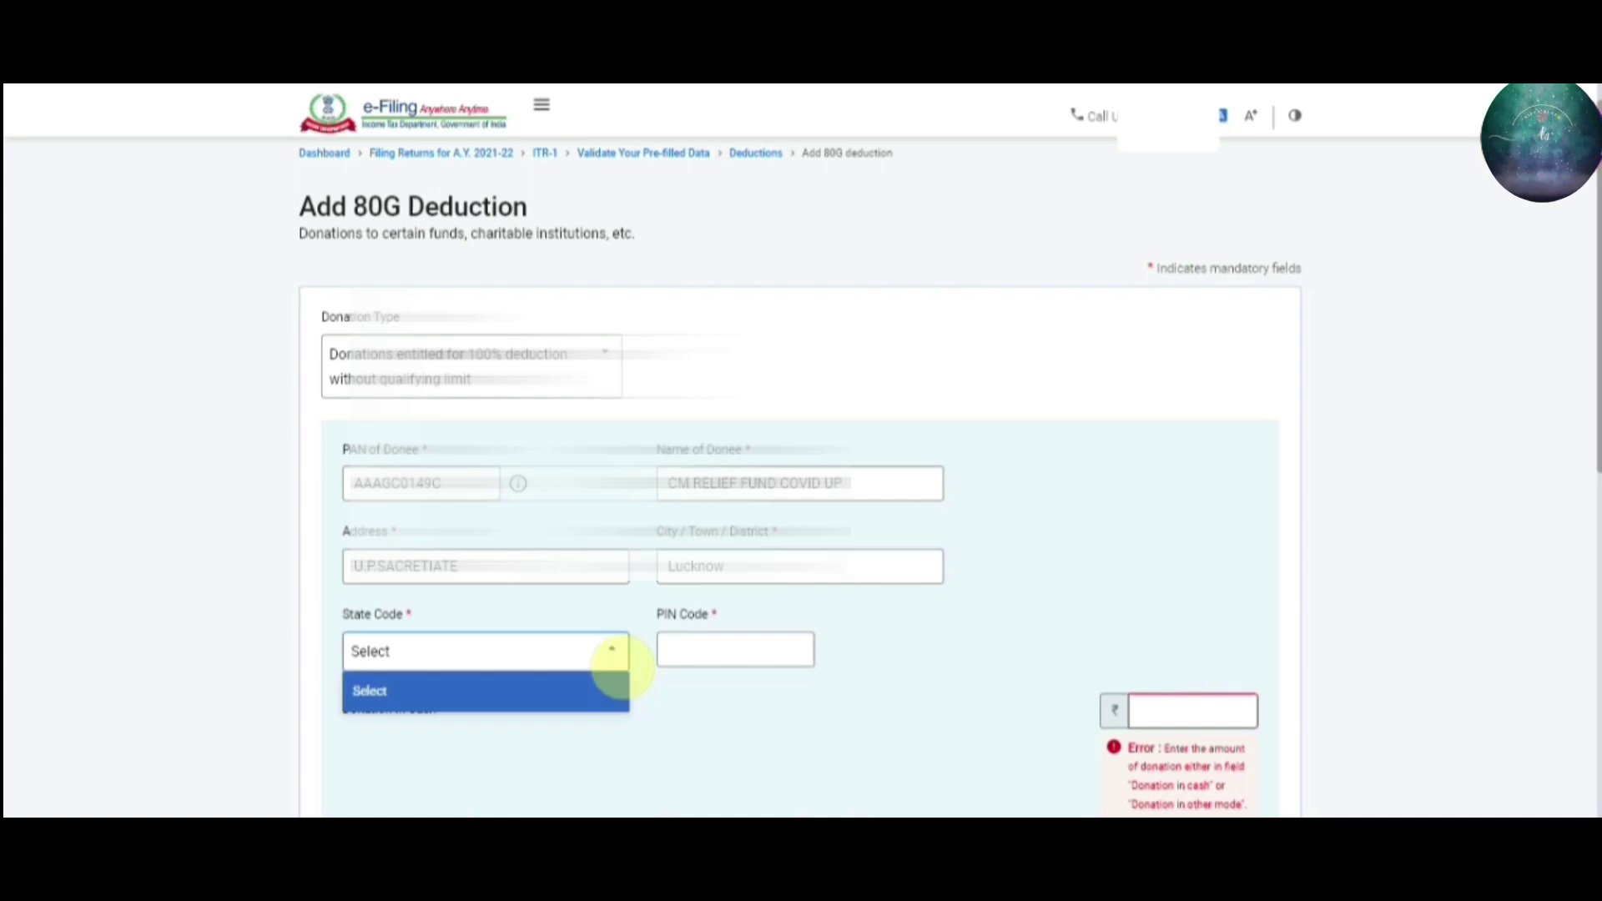
pyautogui.click(611, 649)
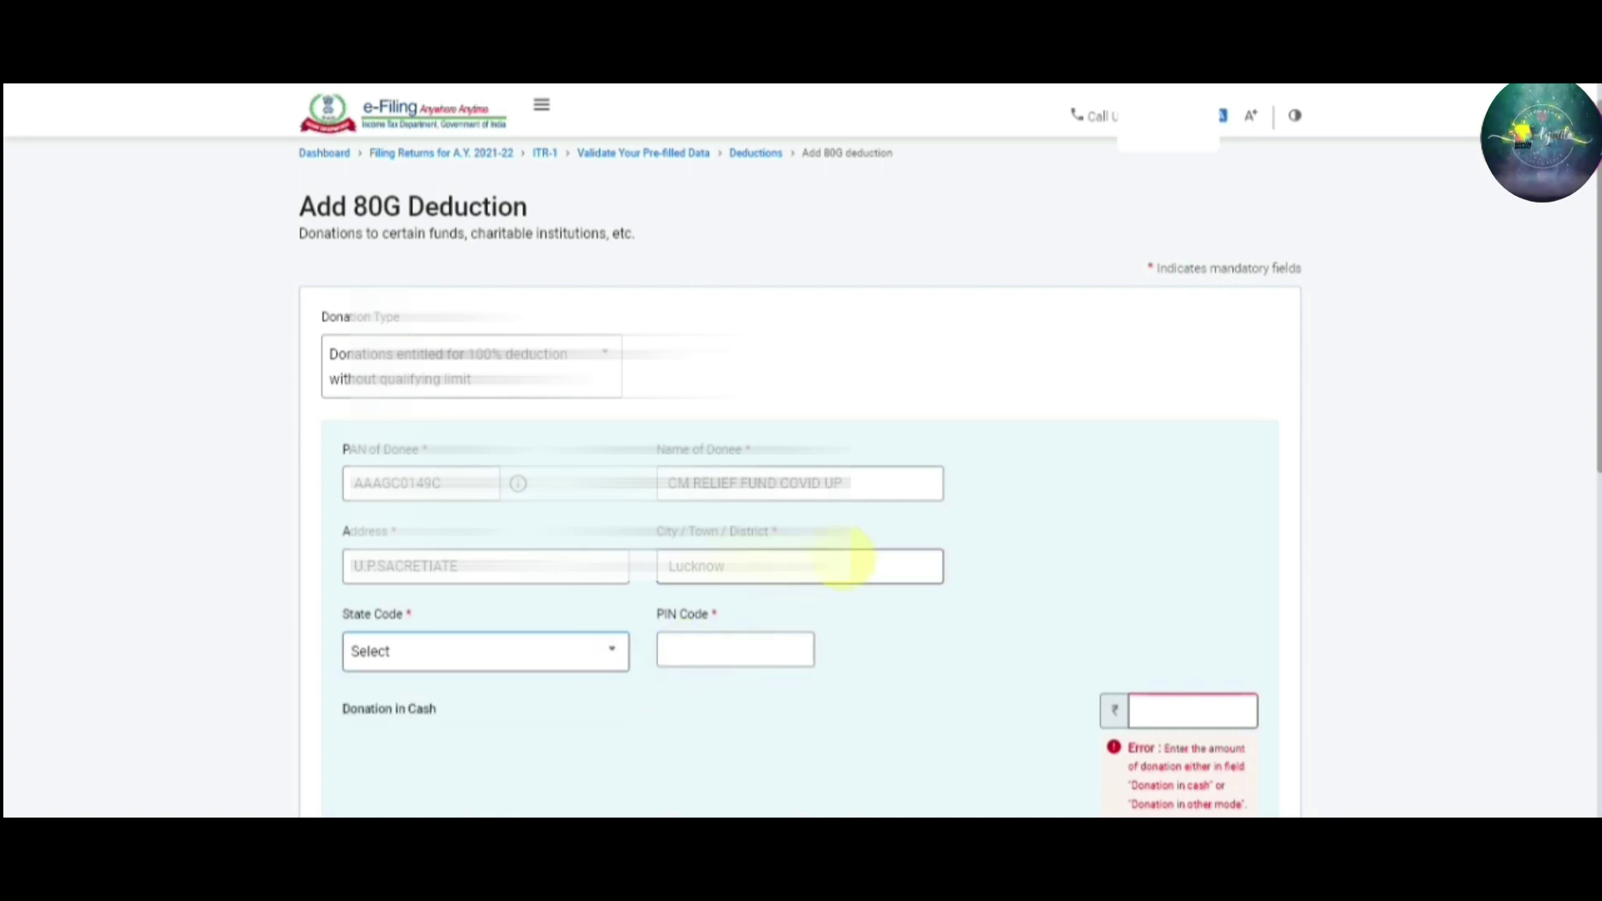
pyautogui.click(833, 563)
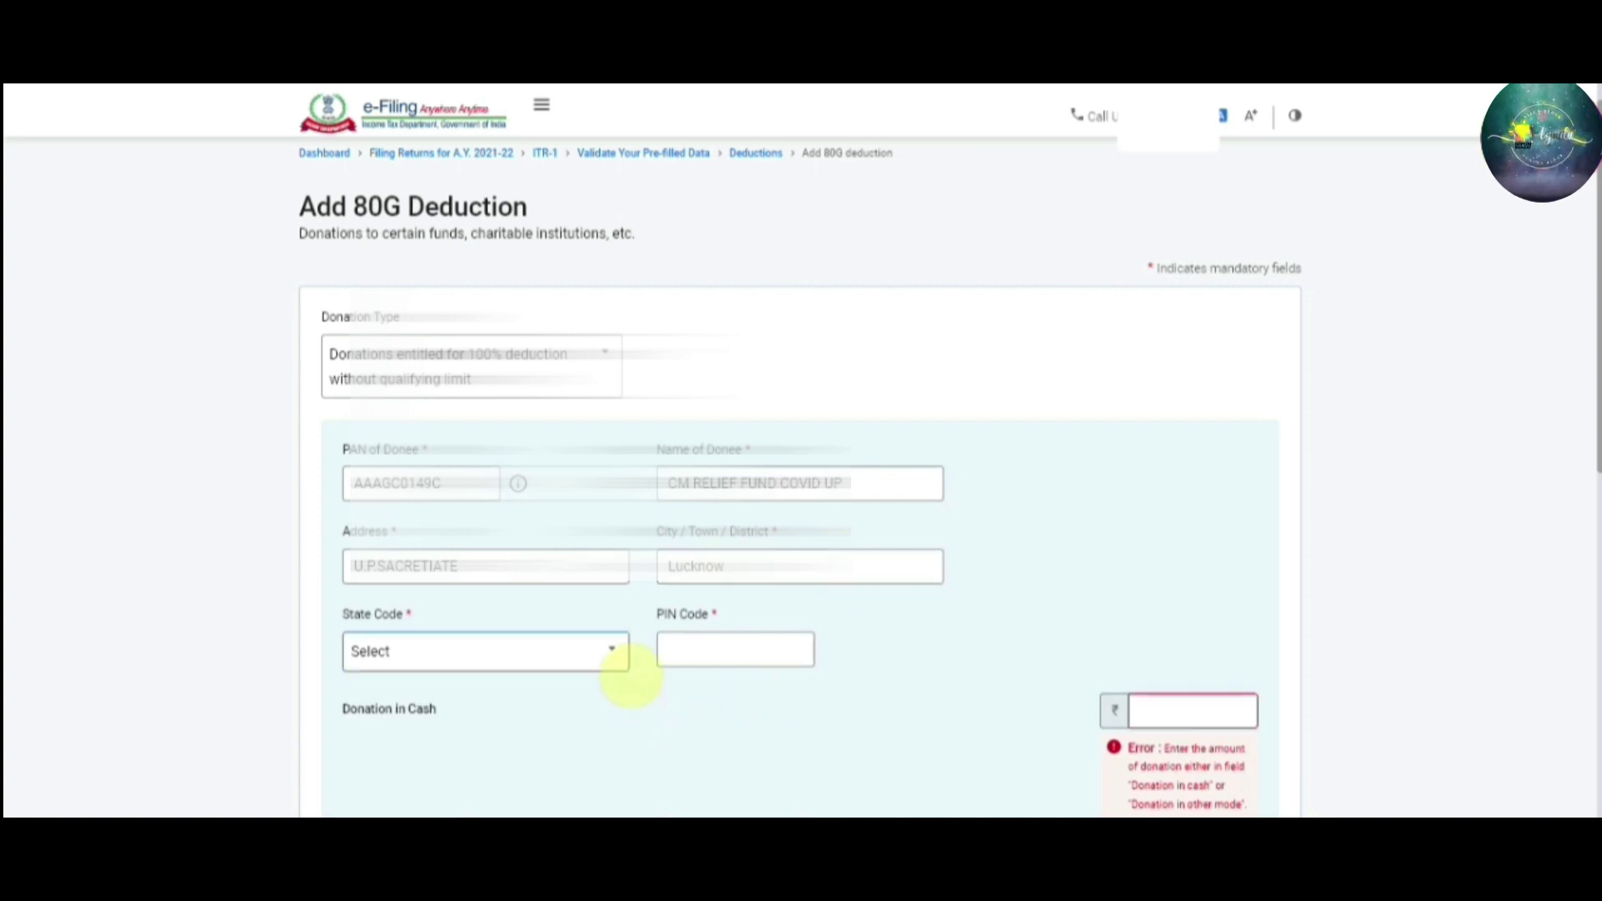
pyautogui.write('226001')
pyautogui.press('Tab')
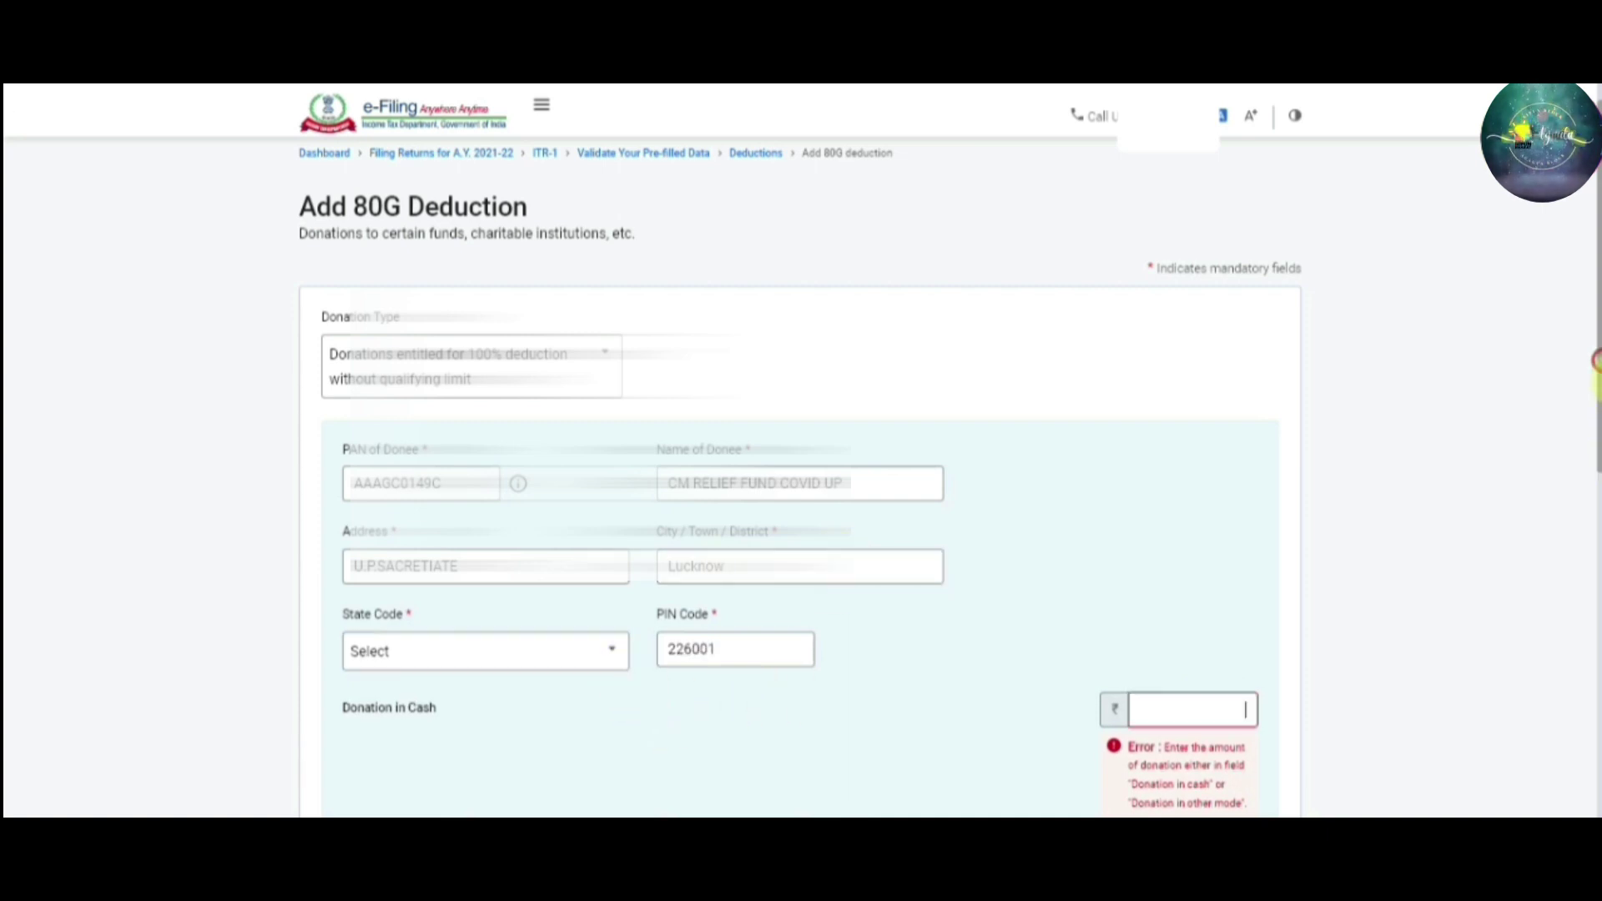
# Add a ₹2,000 donation in other mode and save the donee entry
pyautogui.moveTo(1595, 367); pyautogui.dragTo(1595, 522)
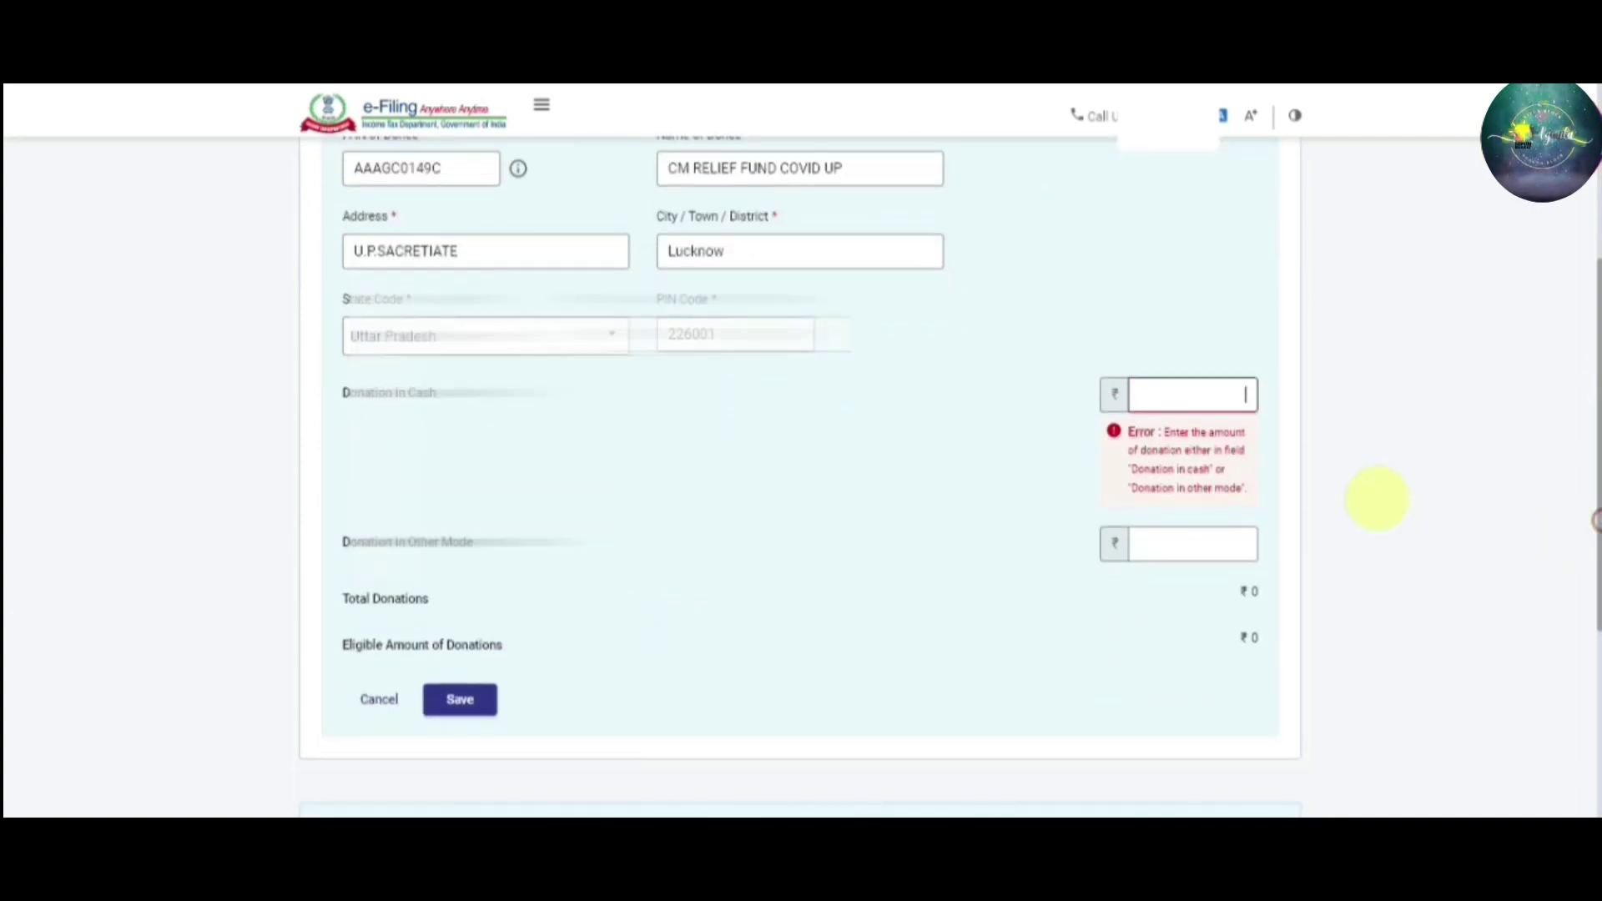
pyautogui.click(1212, 543)
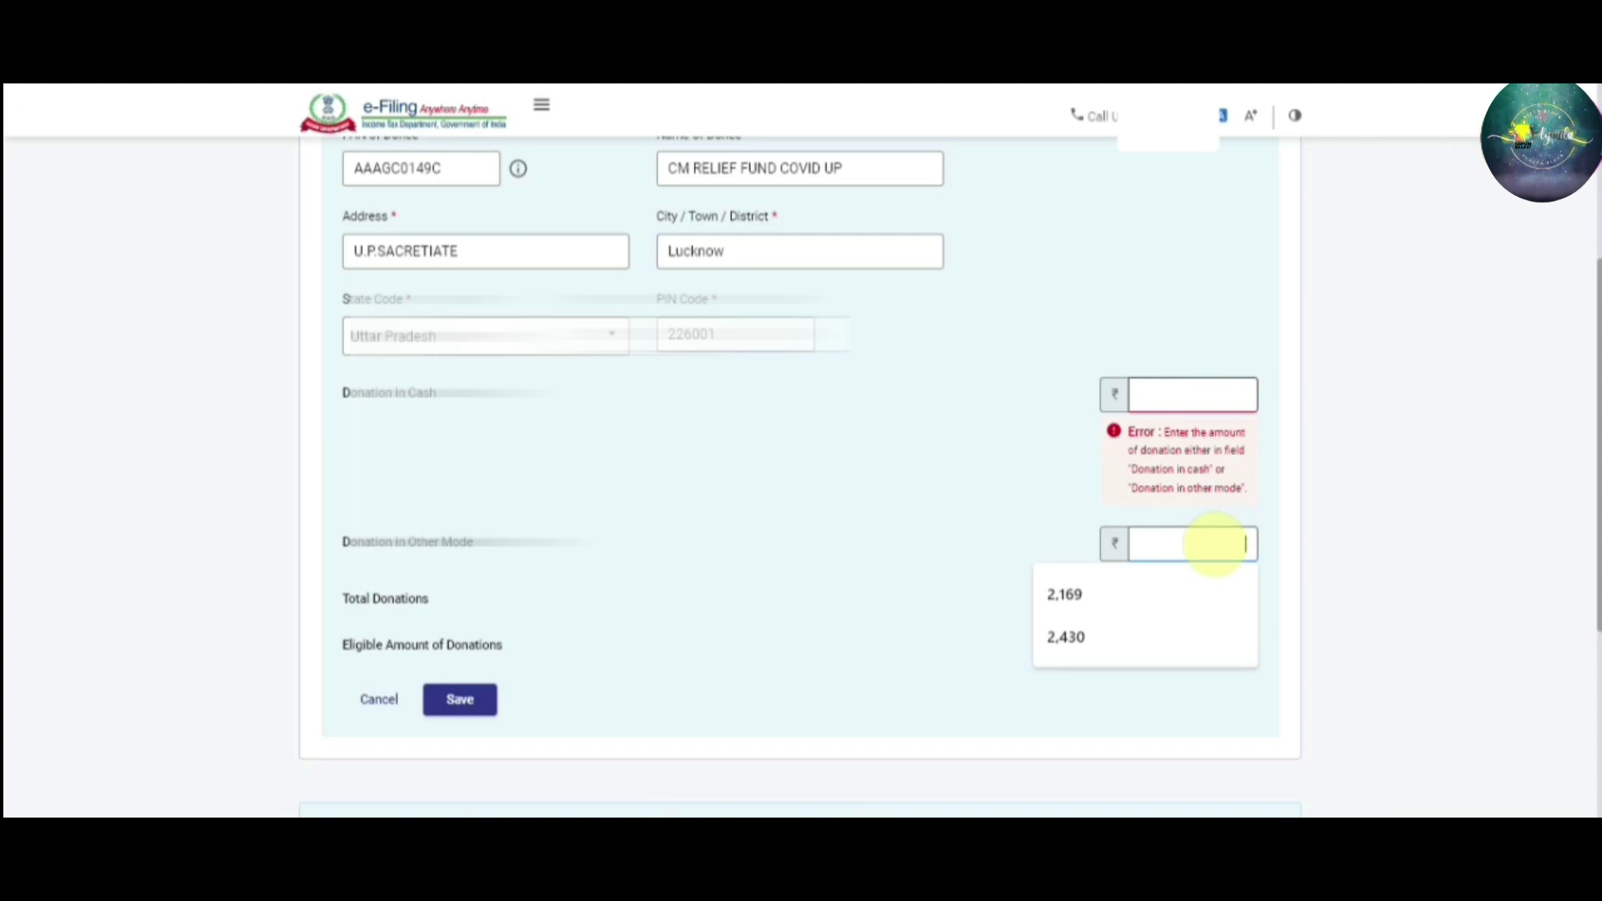
pyautogui.write('2000')
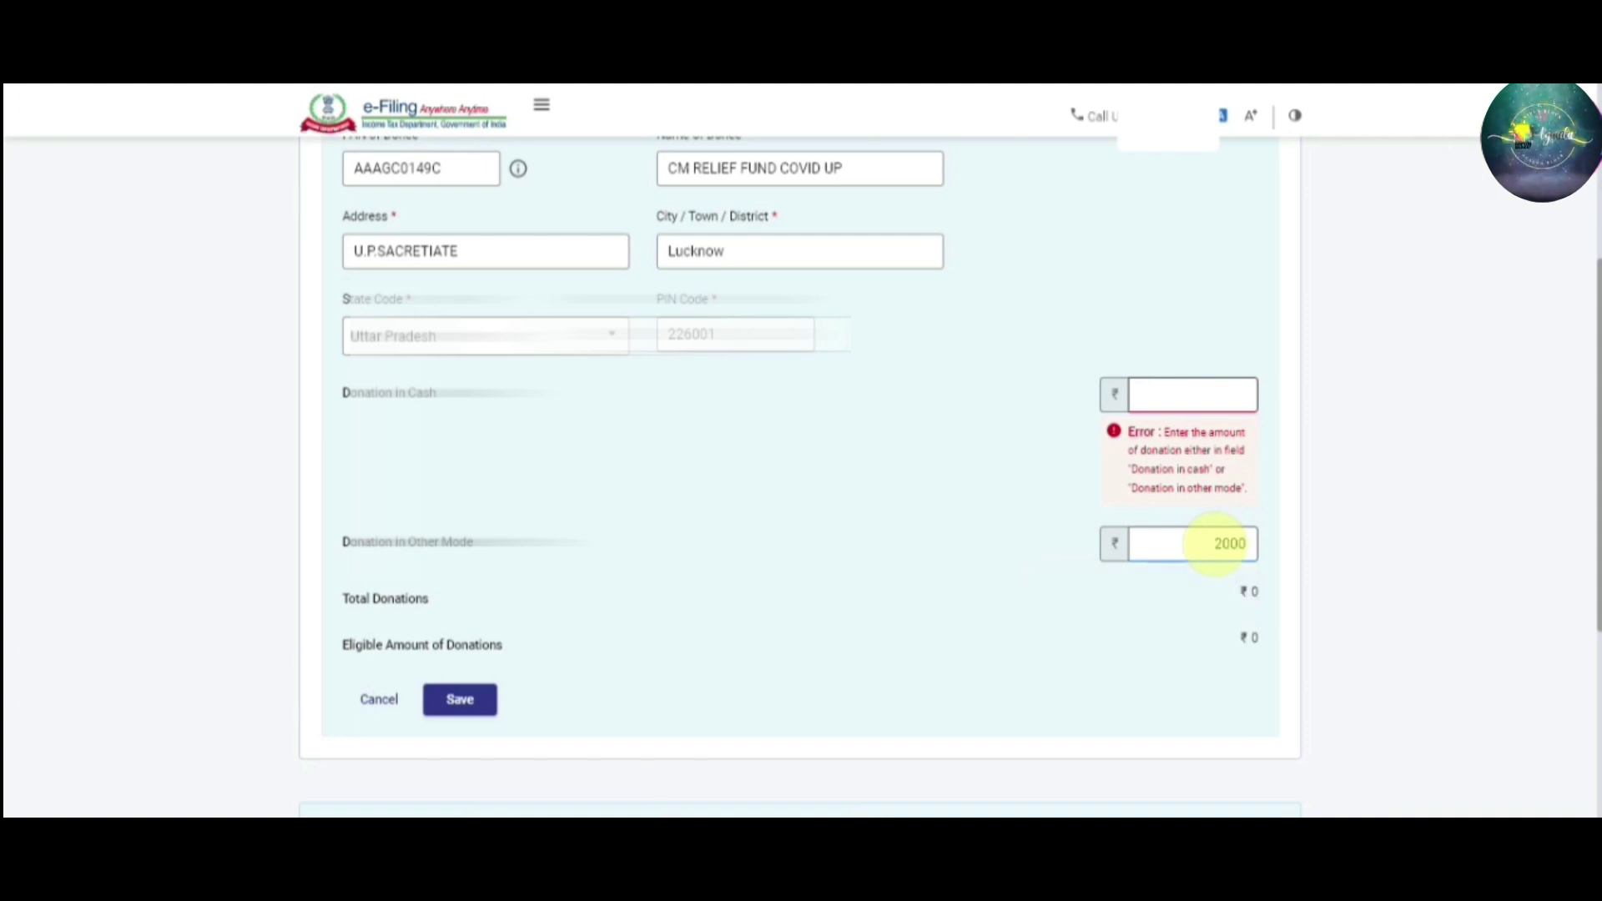
pyautogui.press('Tab')
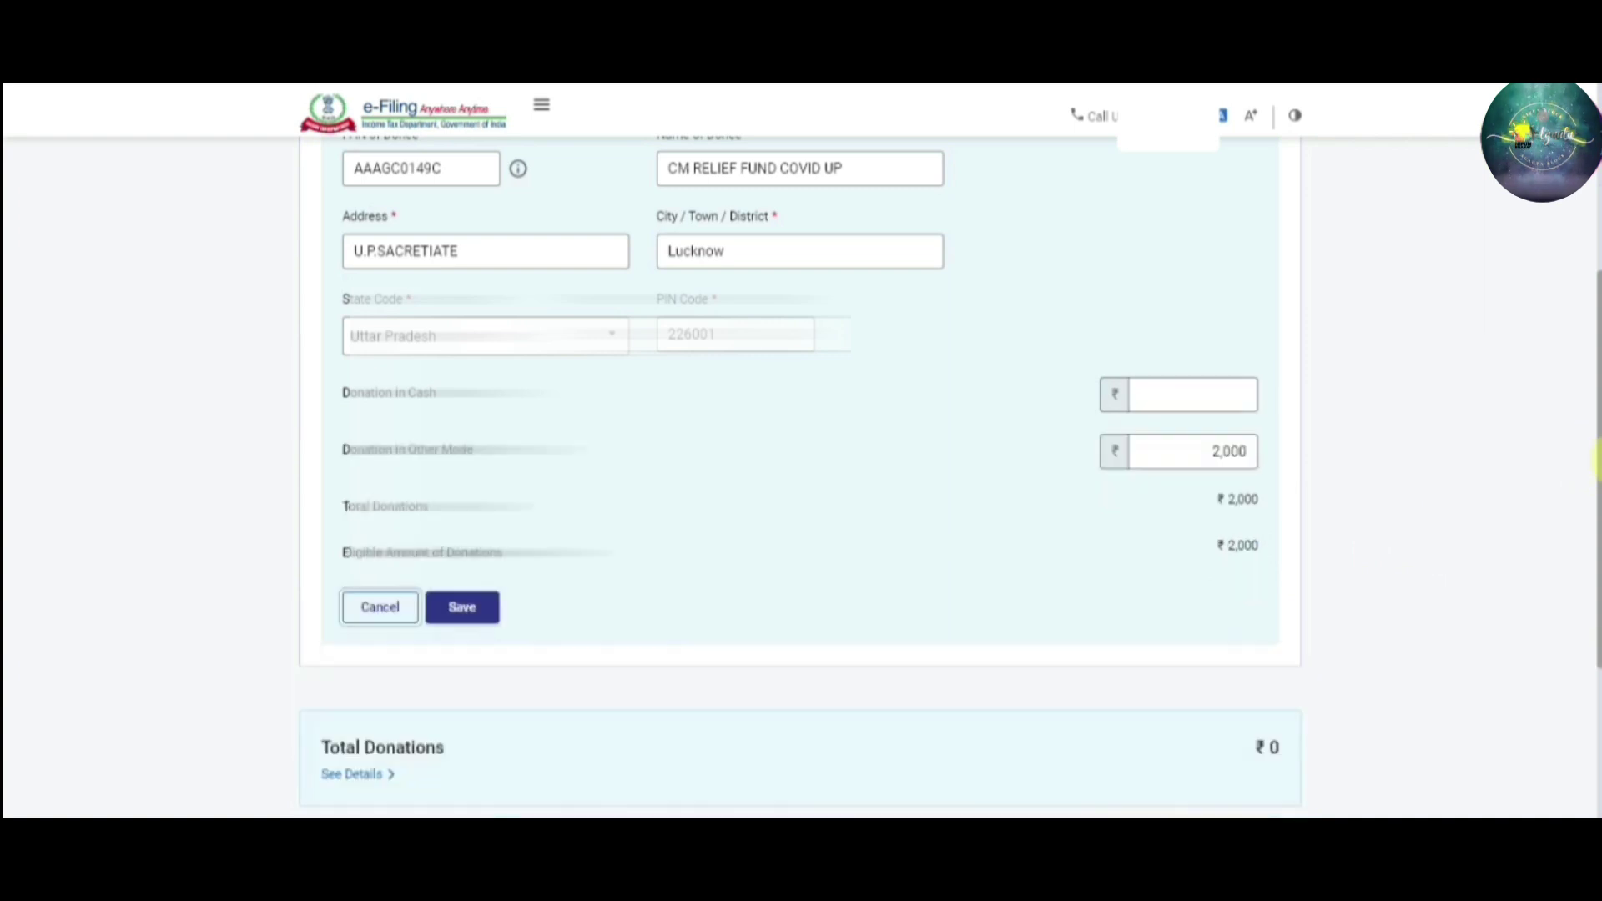
pyautogui.moveTo(1596, 454); pyautogui.dragTo(1595, 351)
pyautogui.scroll(-3, 751, 417)
pyautogui.click(468, 574)
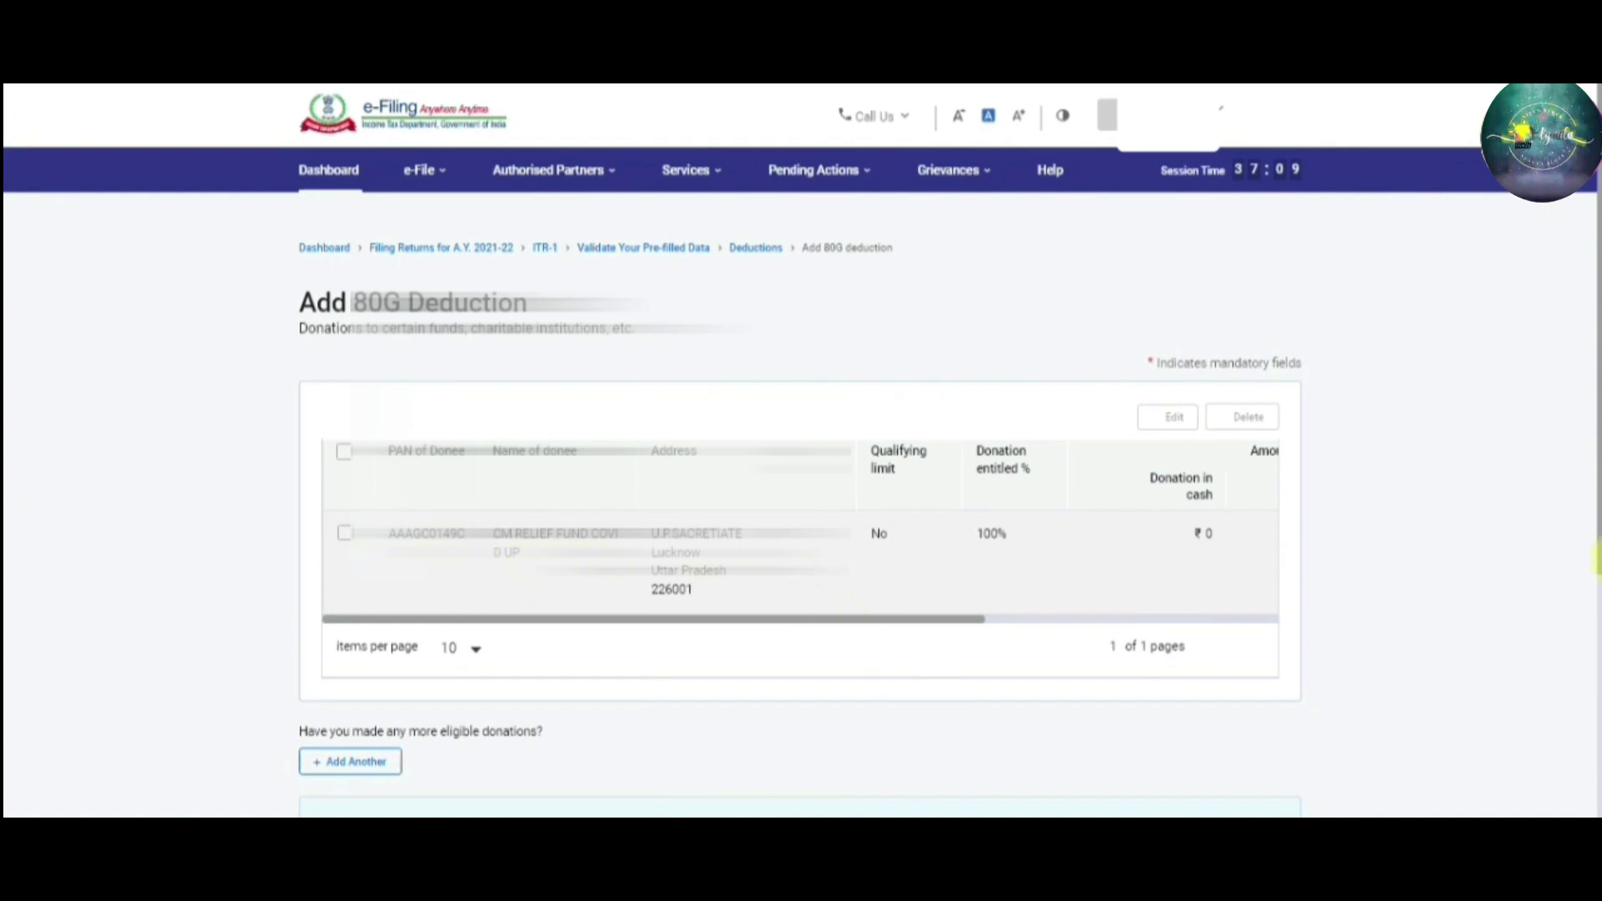
# Tick the CM Relief Fund donee row and add it as the 80G donation entry
pyautogui.scroll(-2, 360, 547)
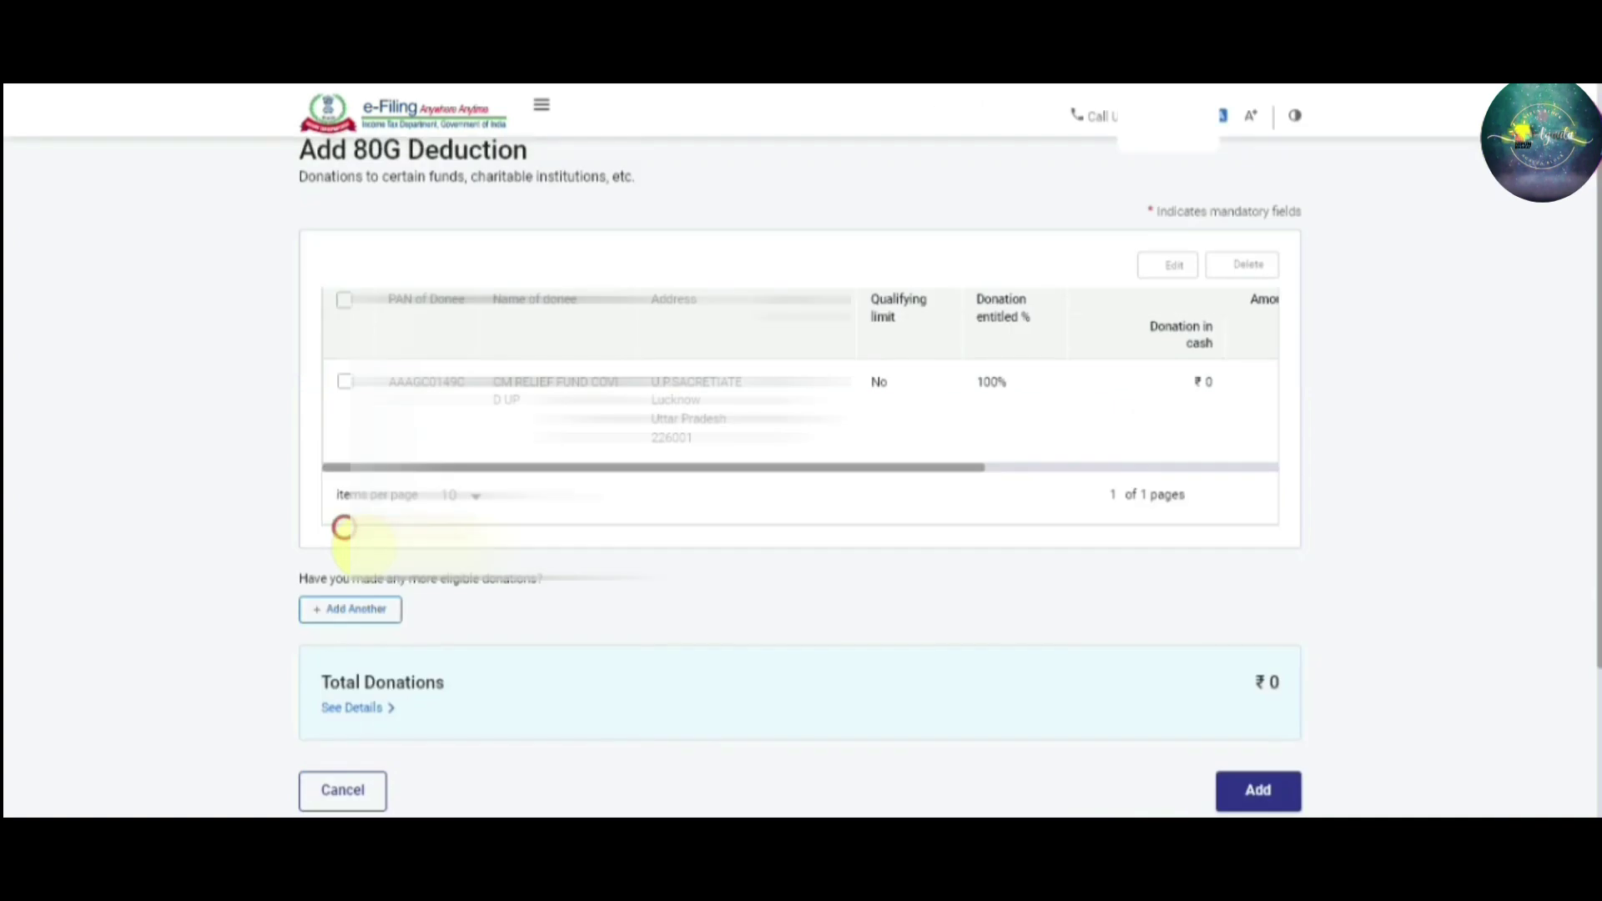
pyautogui.click(343, 381)
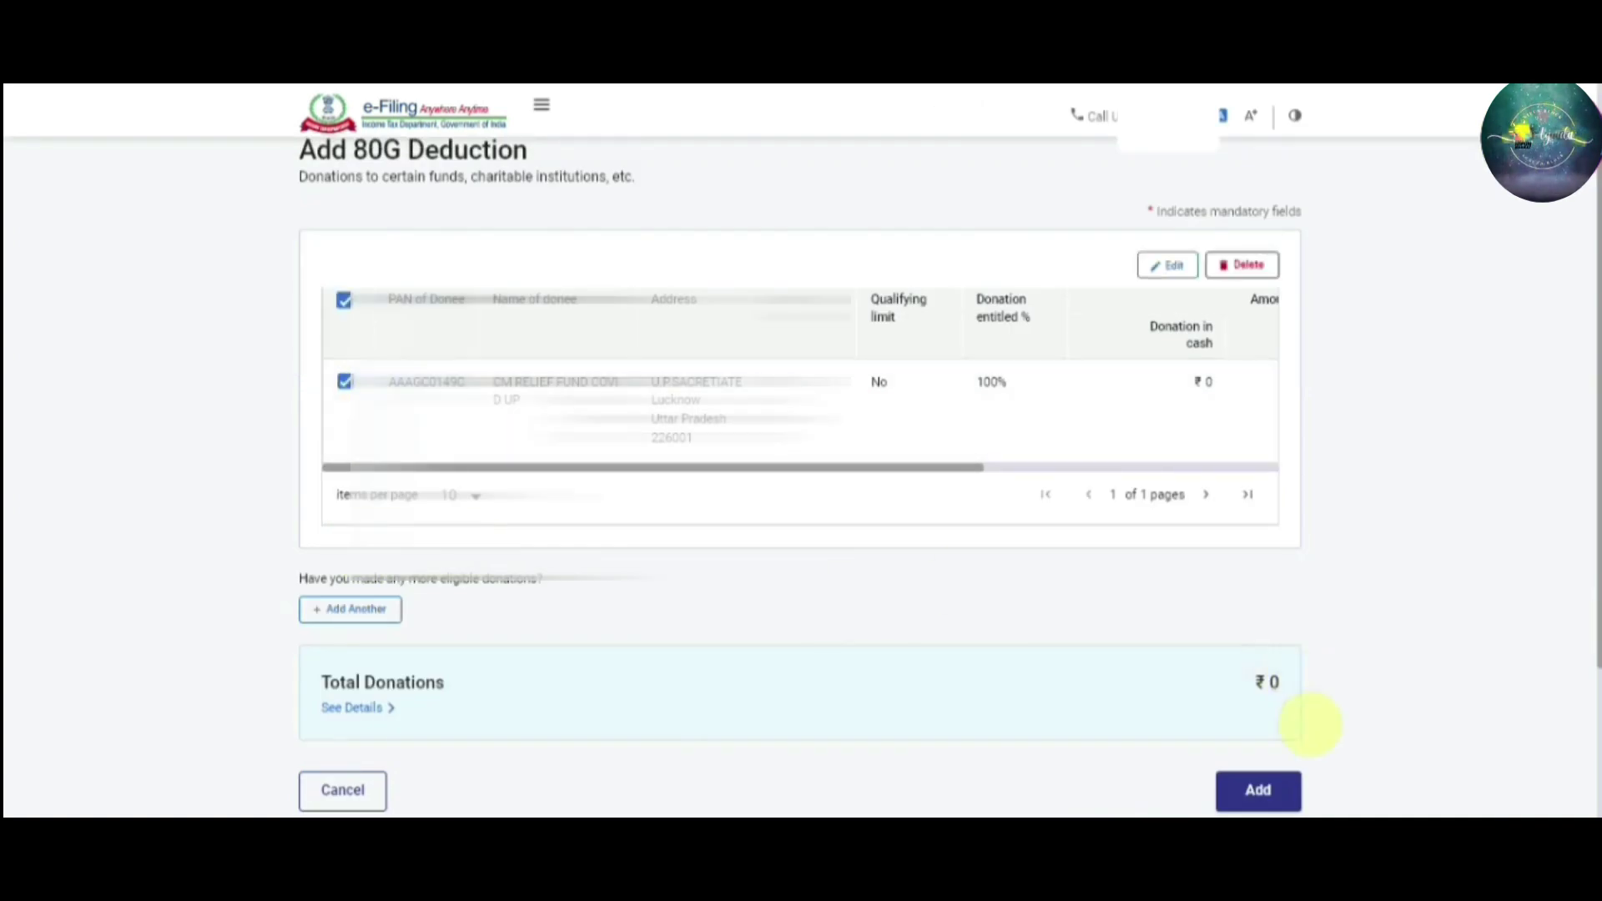
pyautogui.click(1277, 791)
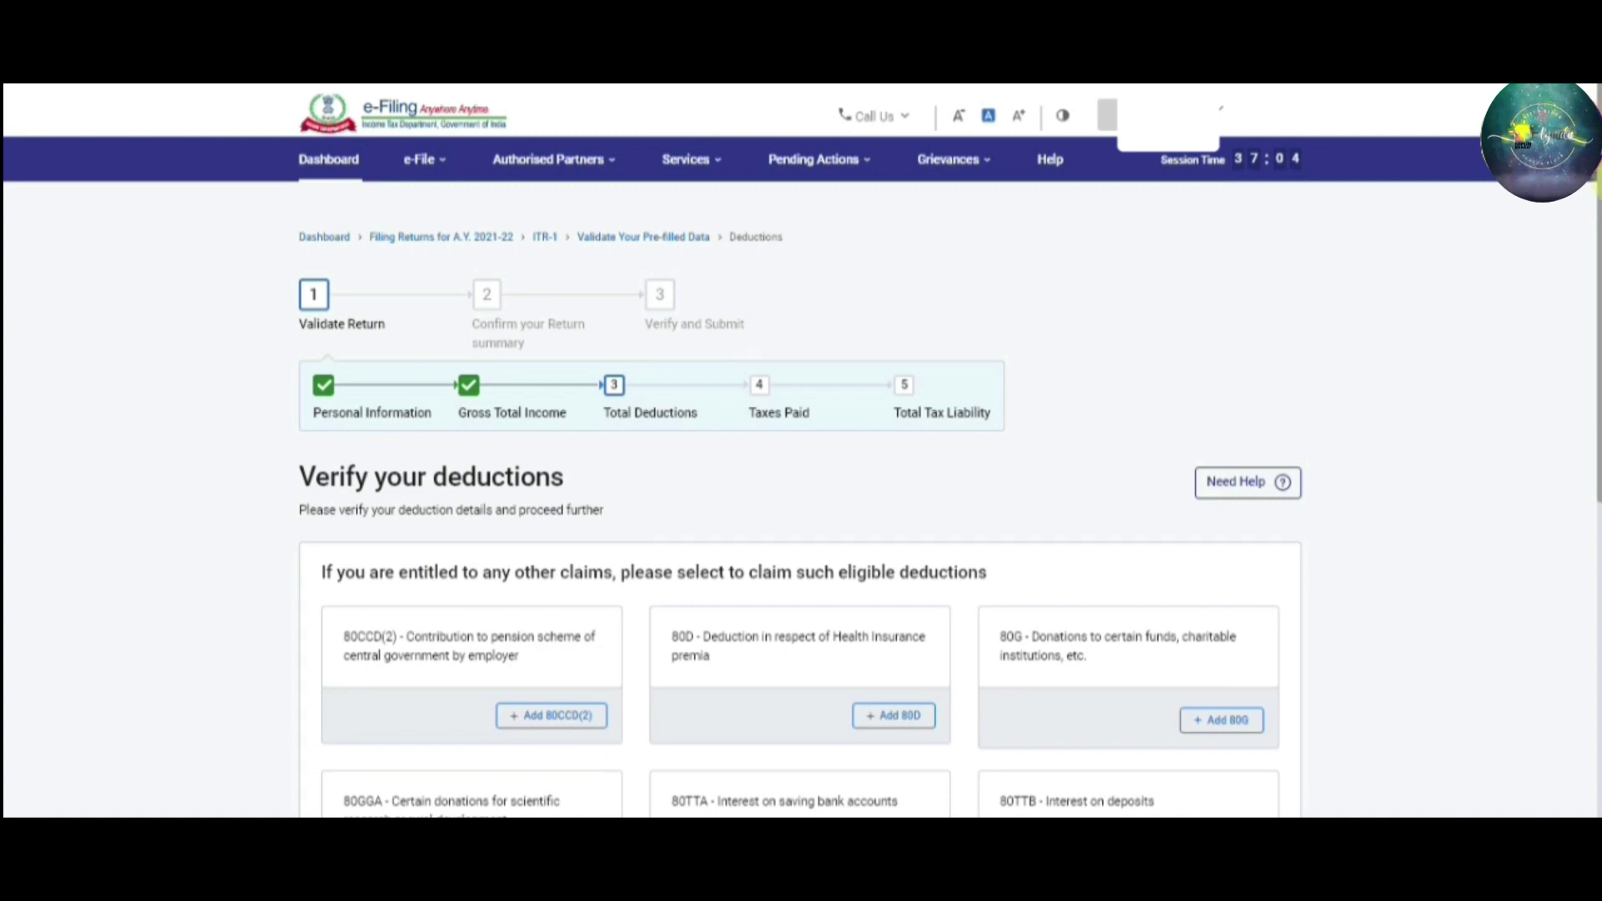
# Review the 80C, 80G (₹2,000) and 80D cards and confirm deductions totalling ₹96,081
pyautogui.scroll(-3, 1595, 229)
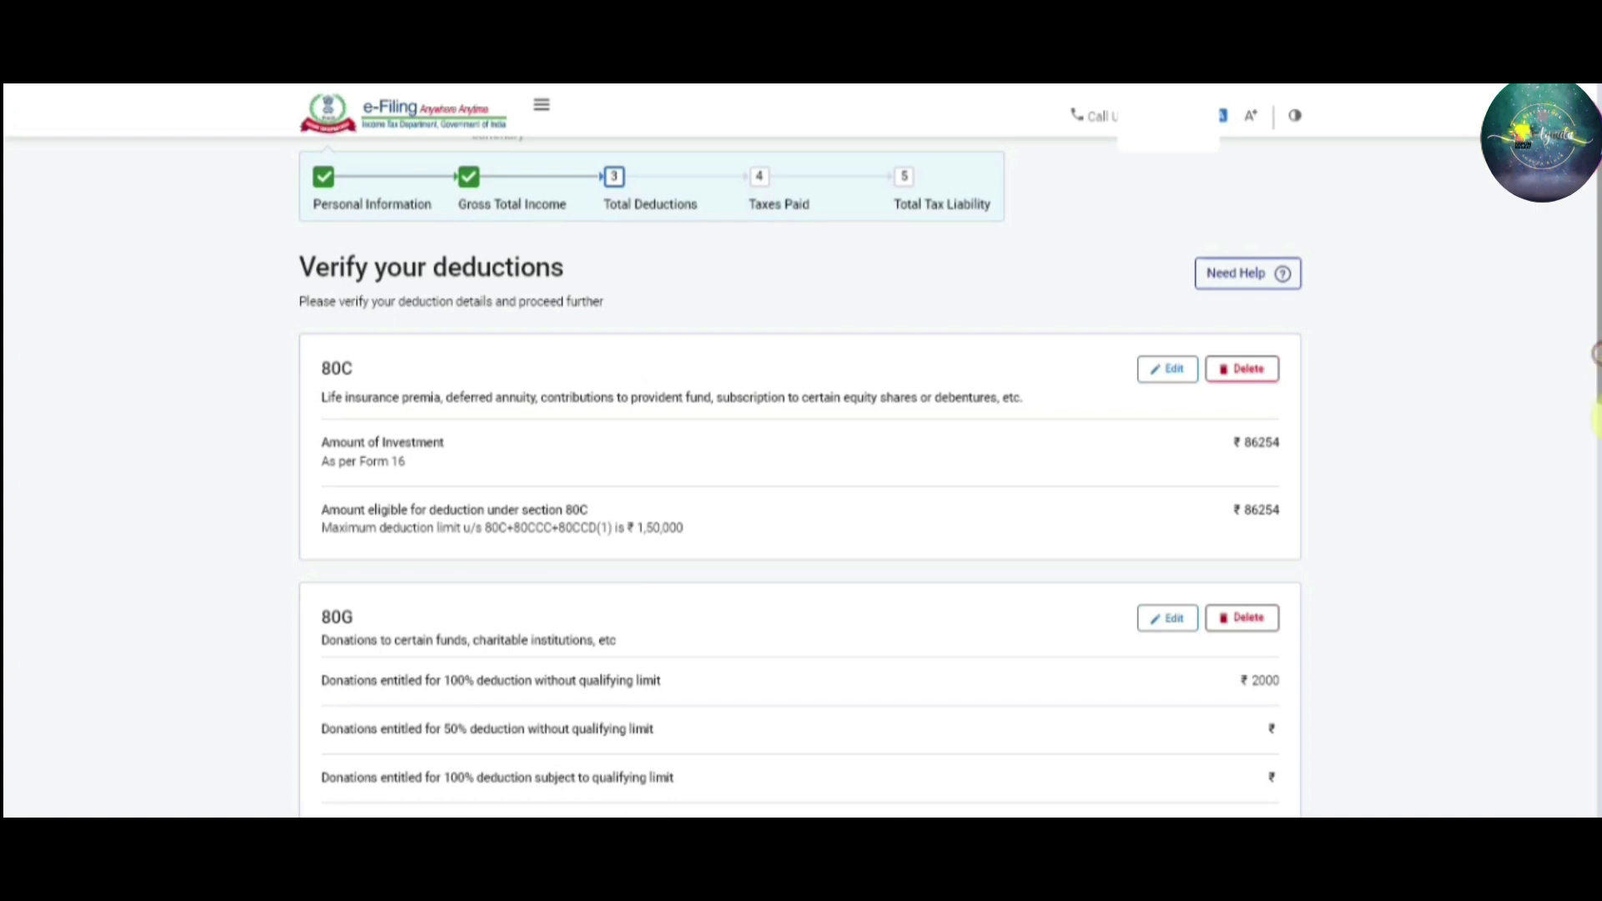
pyautogui.scroll(2, 1595, 518)
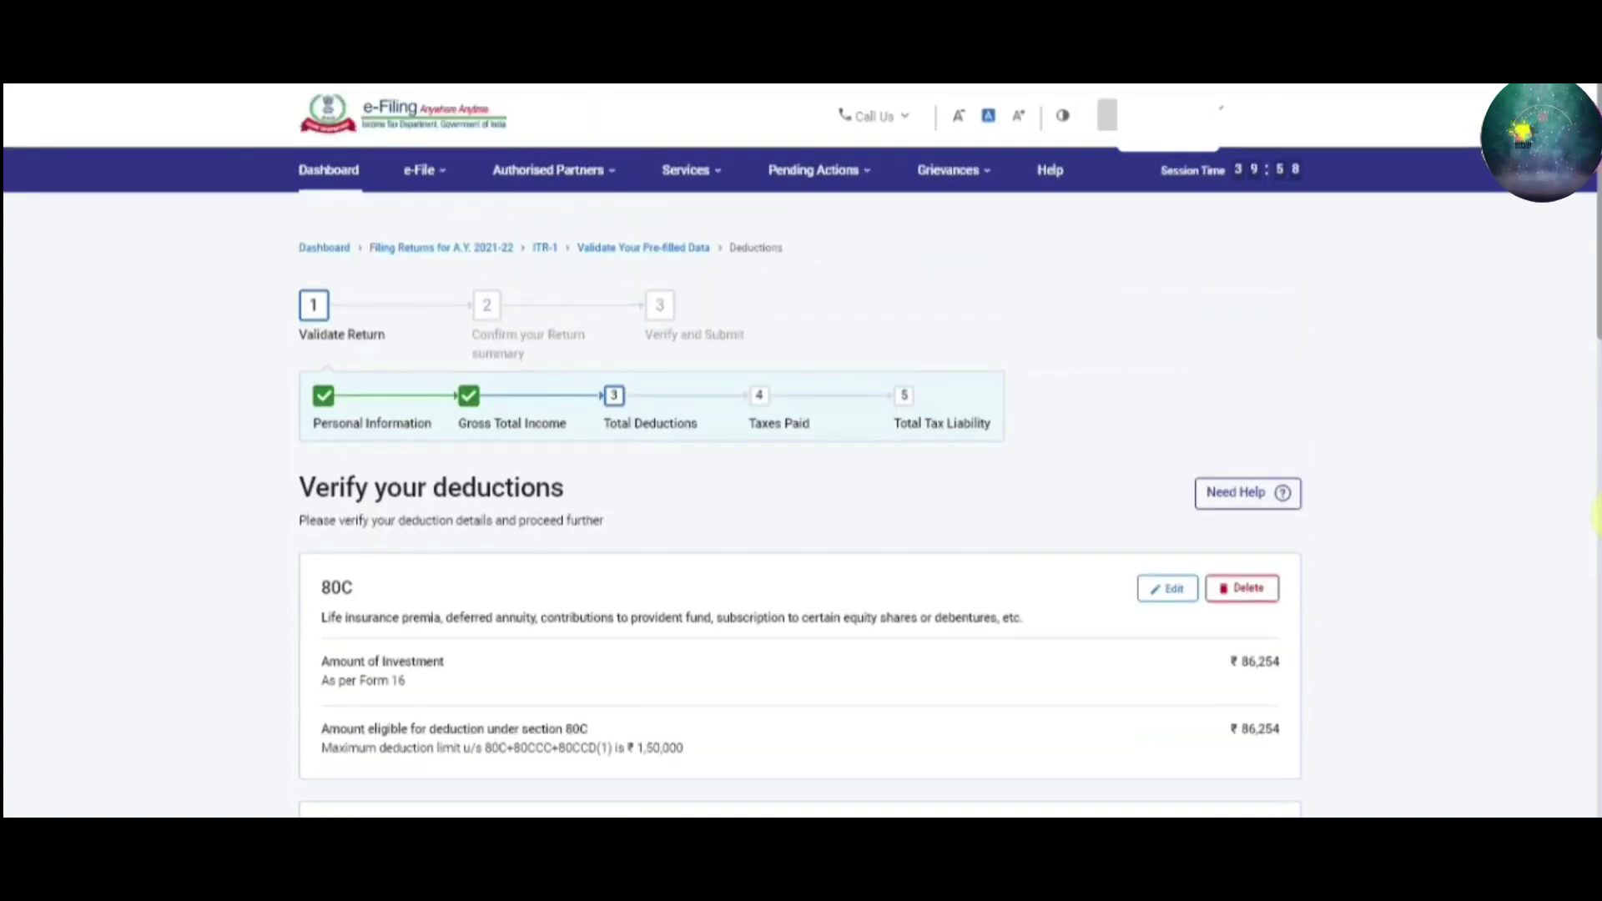
pyautogui.scroll(-7, 1596, 599)
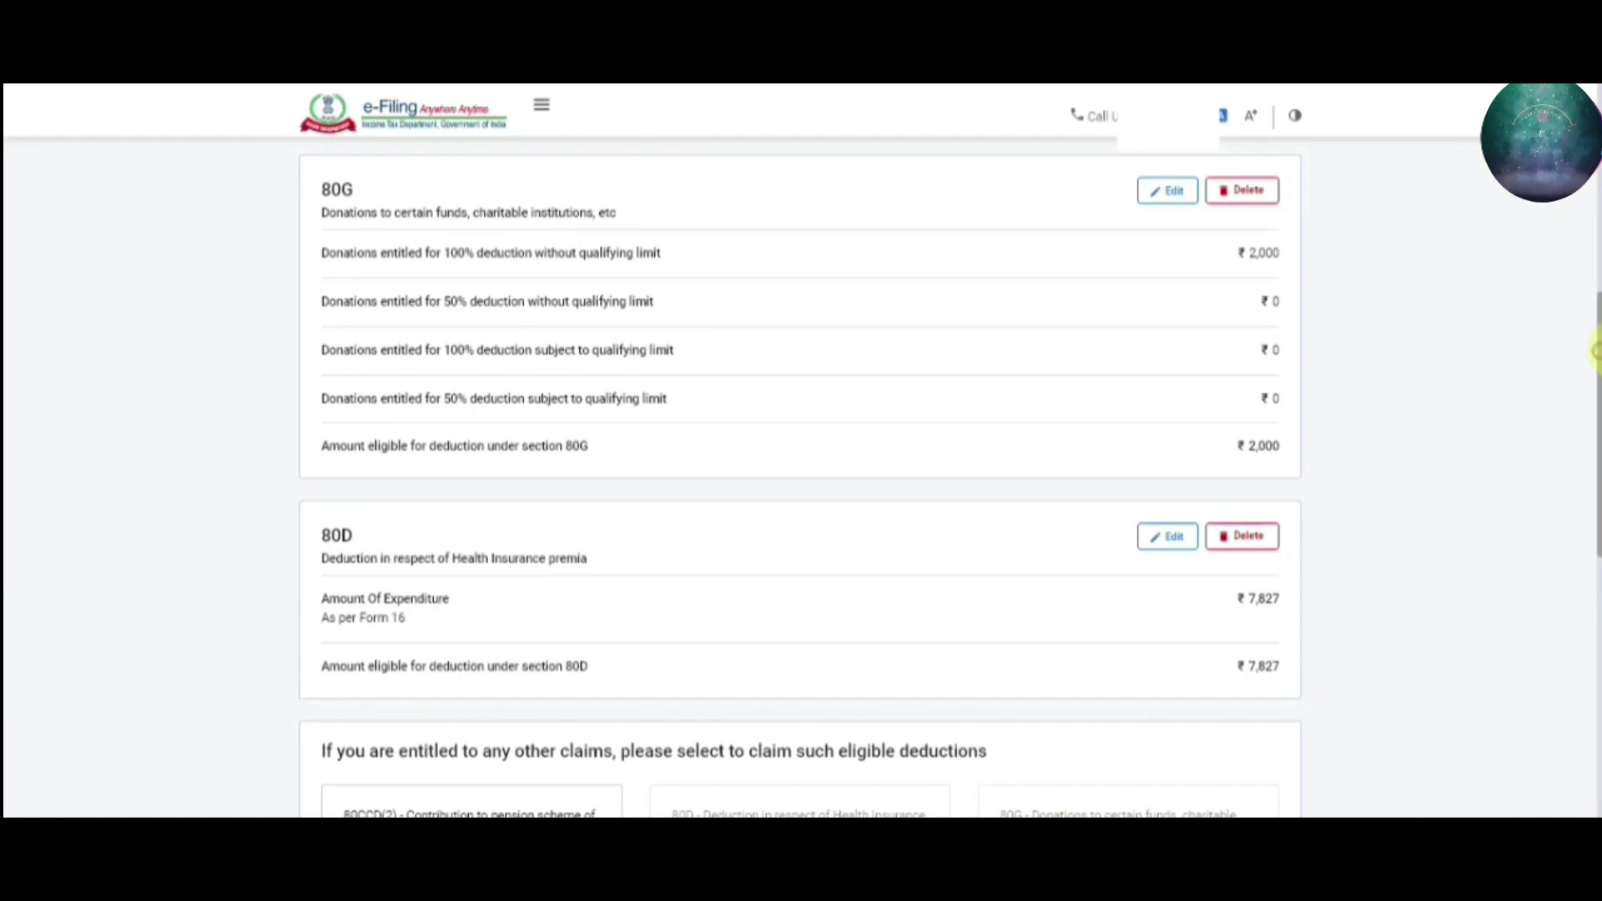
pyautogui.moveTo(1595, 367); pyautogui.dragTo(1595, 668)
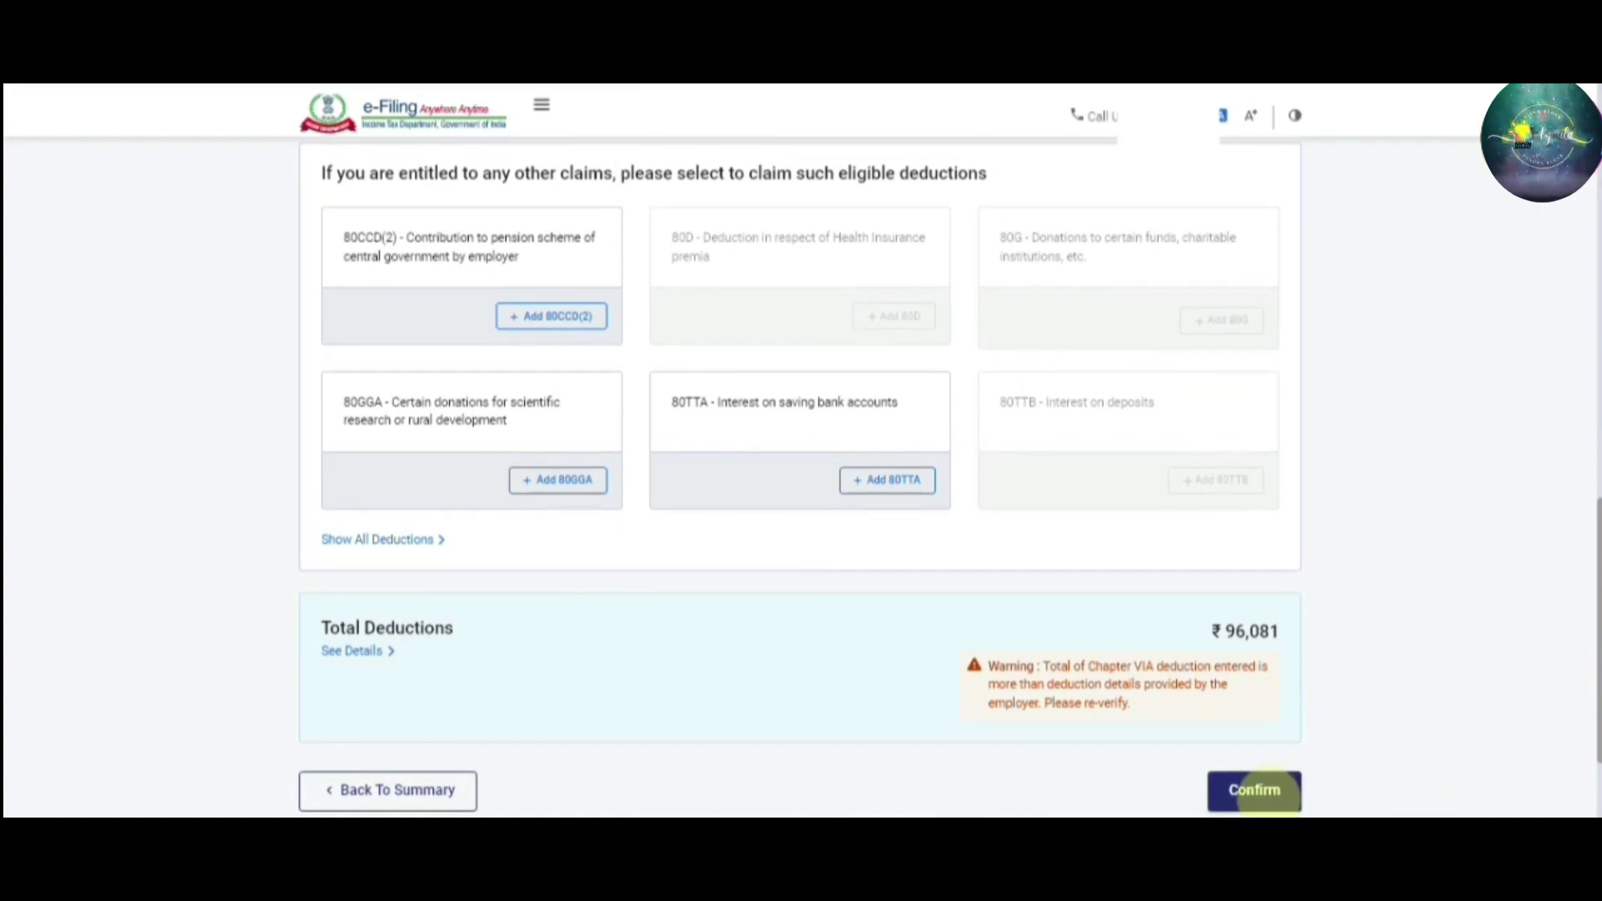
pyautogui.click(1258, 784)
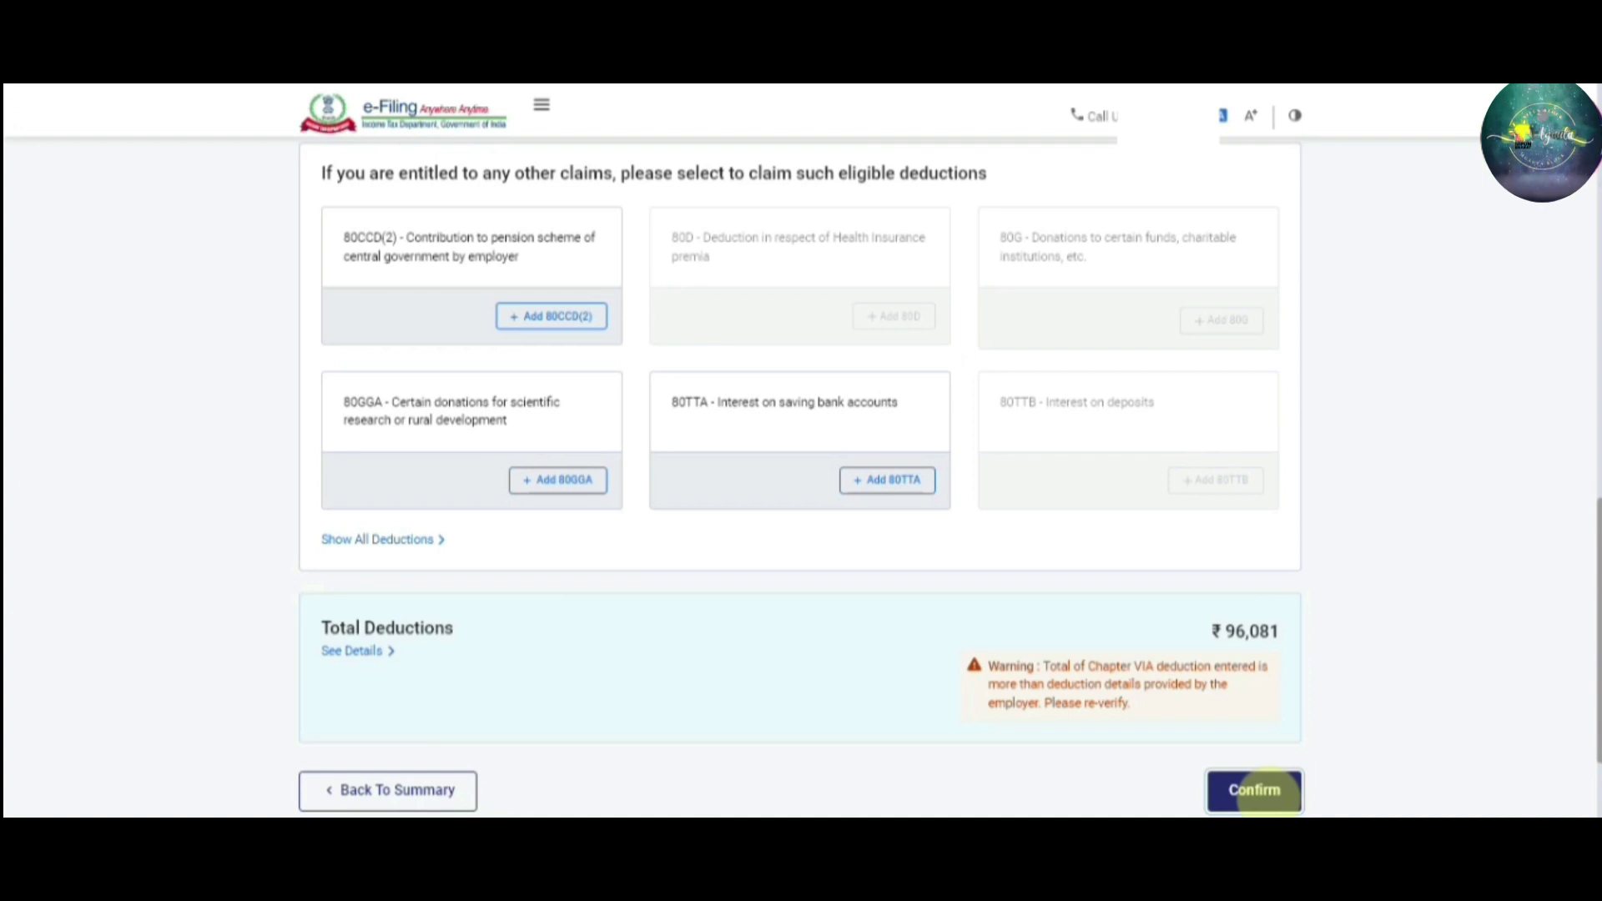
pyautogui.click(1268, 790)
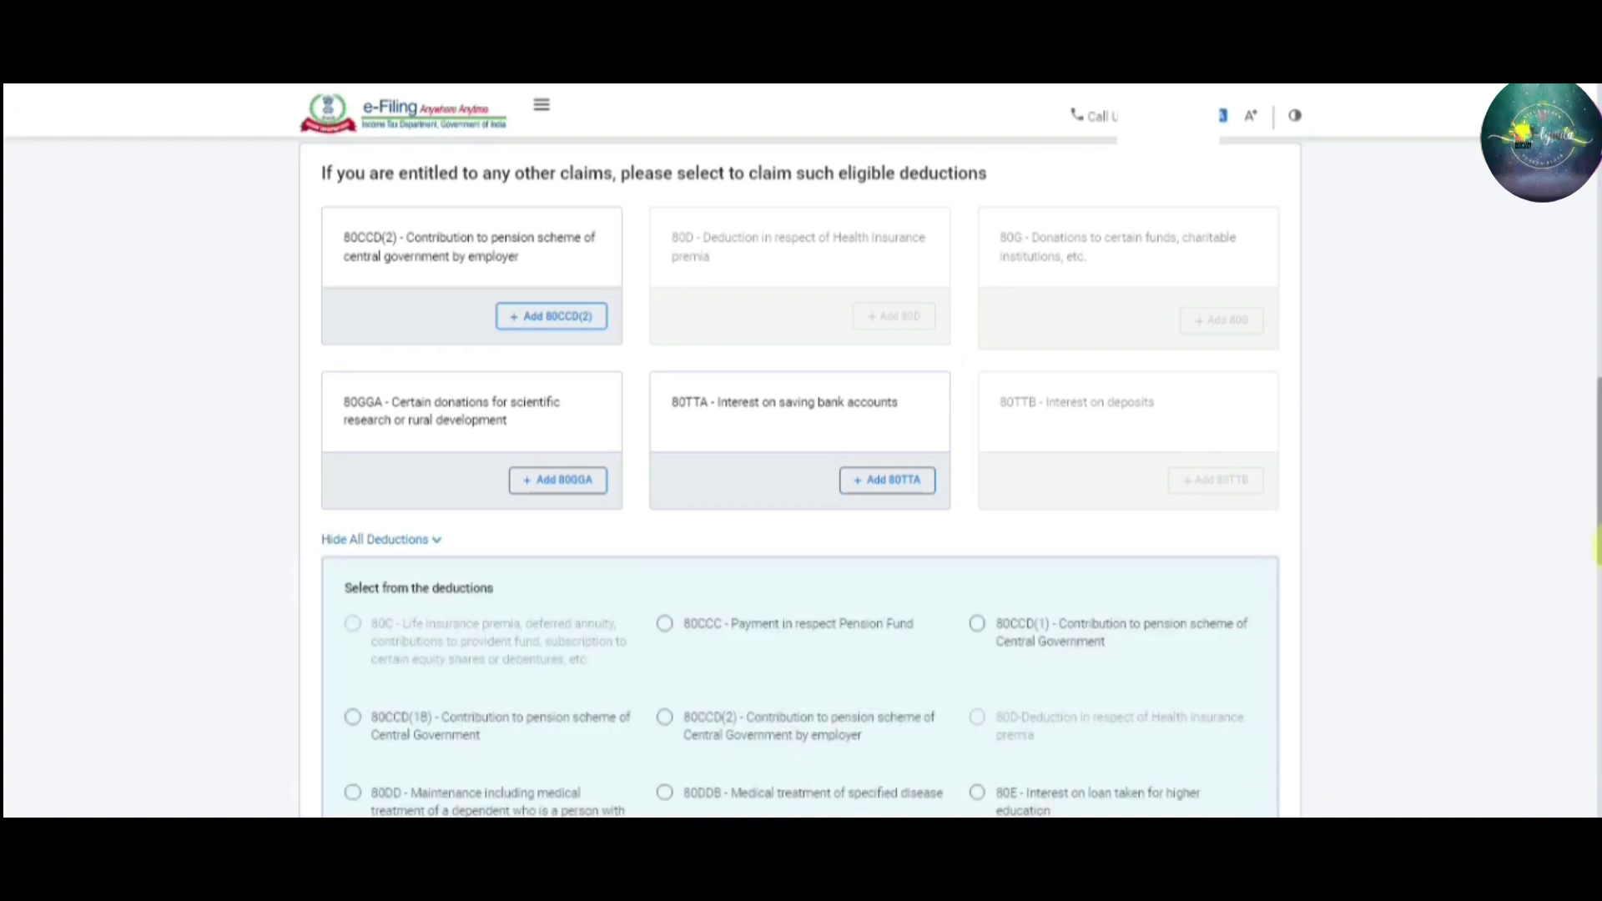
pyautogui.moveTo(1596, 465); pyautogui.dragTo(1595, 451)
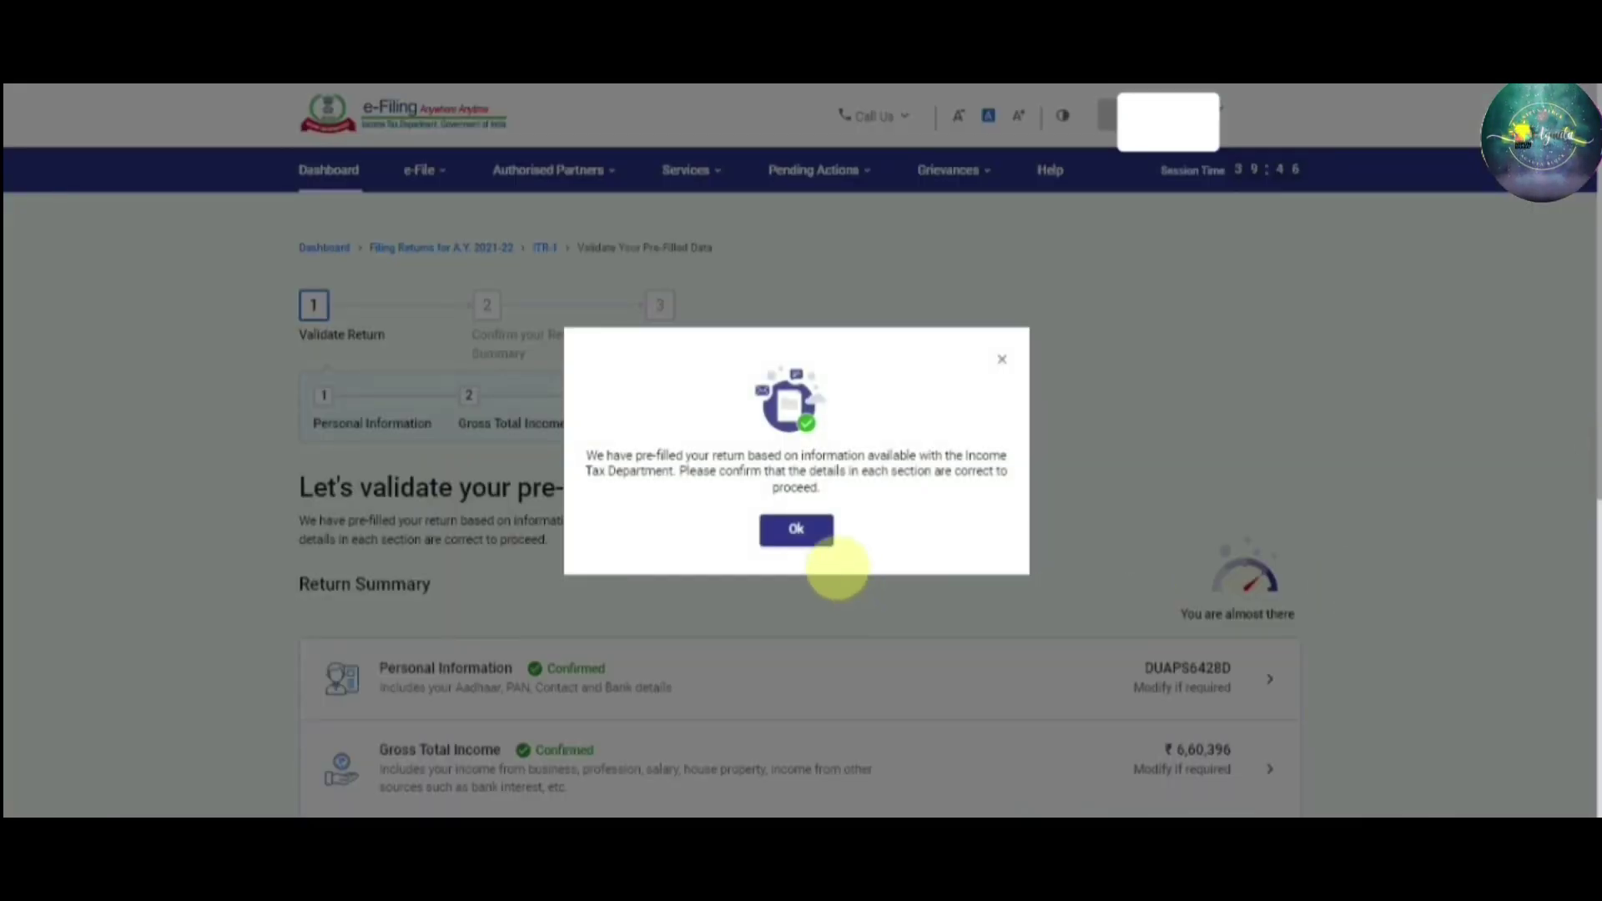
# Dismiss the pre-filled notice and bring the Return Summary's Tax Paid row into view, slightly enlarged
pyautogui.click(802, 532)
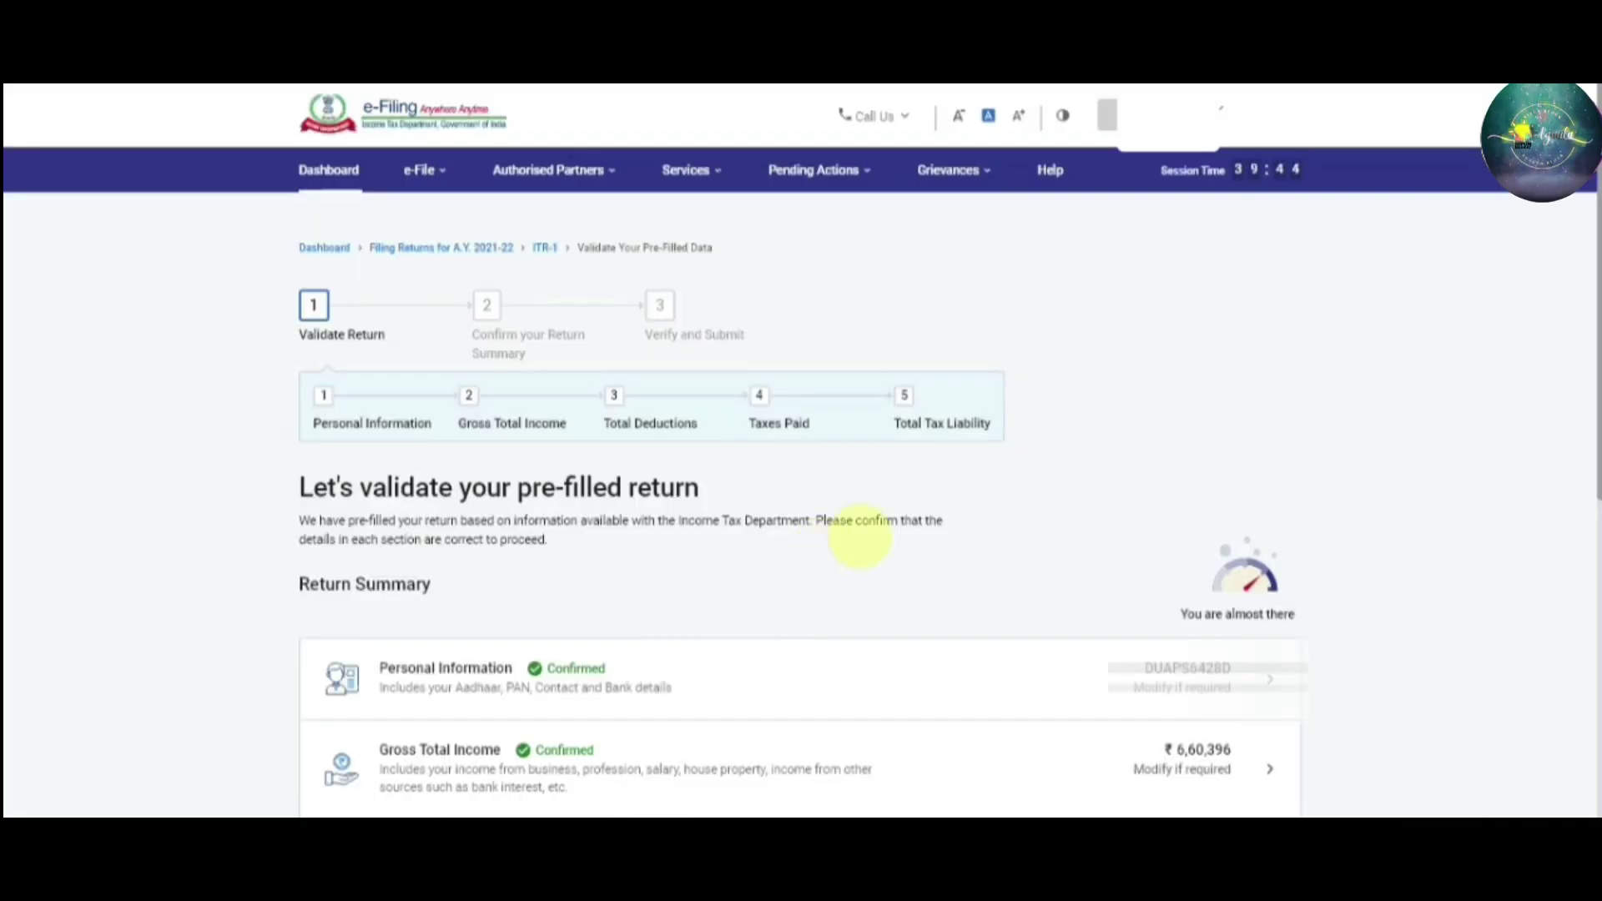
pyautogui.moveTo(1596, 218); pyautogui.dragTo(1595, 444)
pyautogui.scroll(-1, 1595, 317)
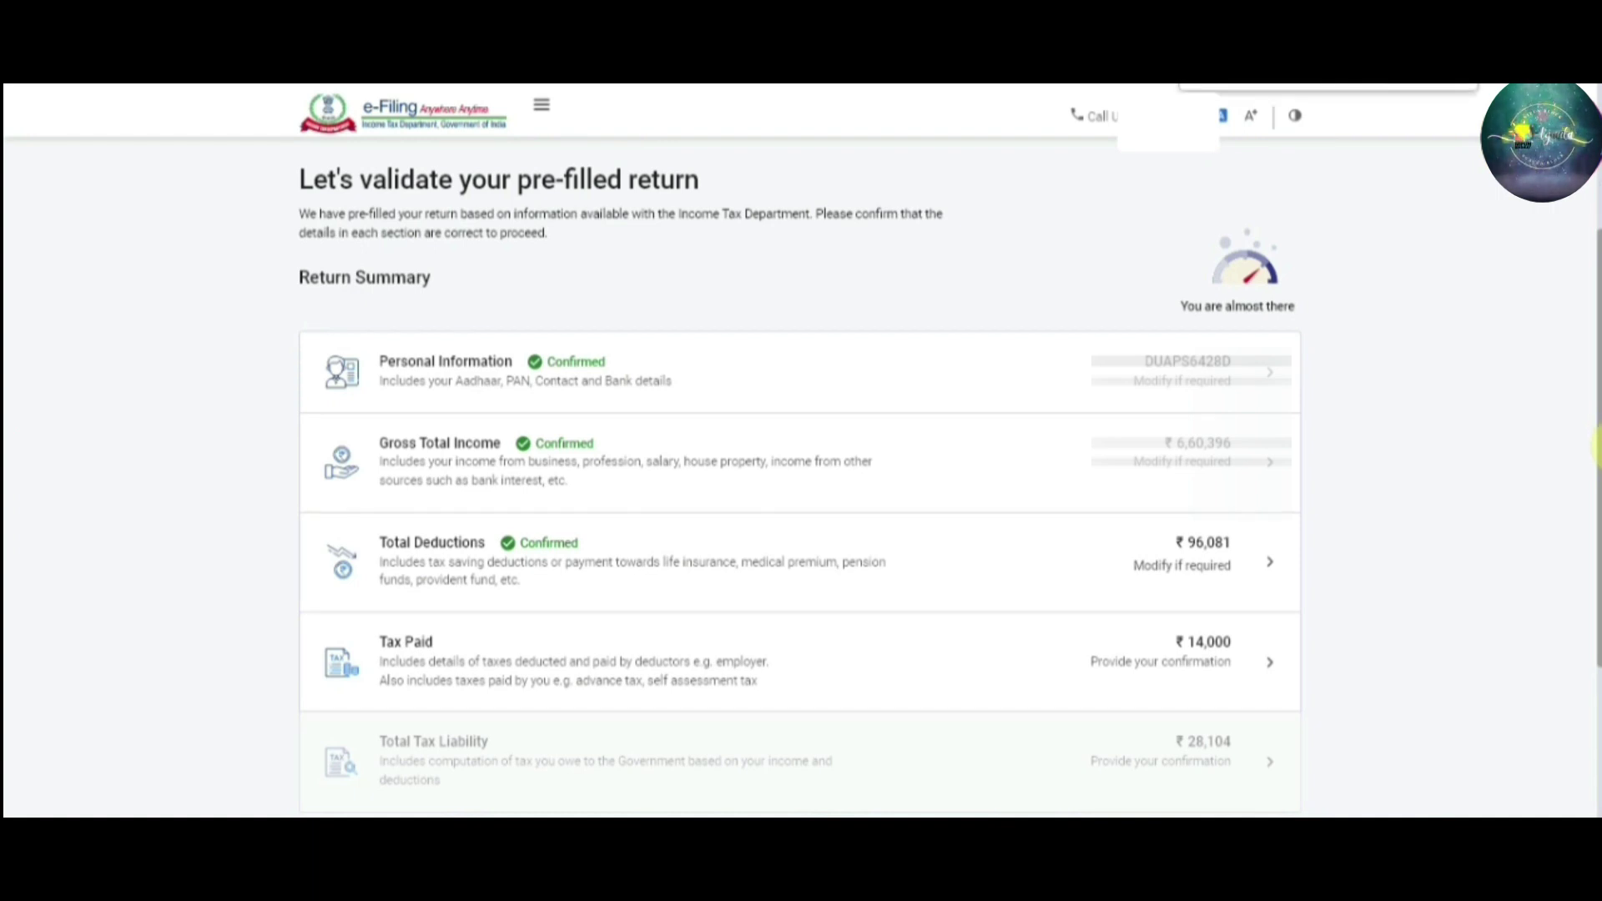
pyautogui.hotkey('ctrl', '+')
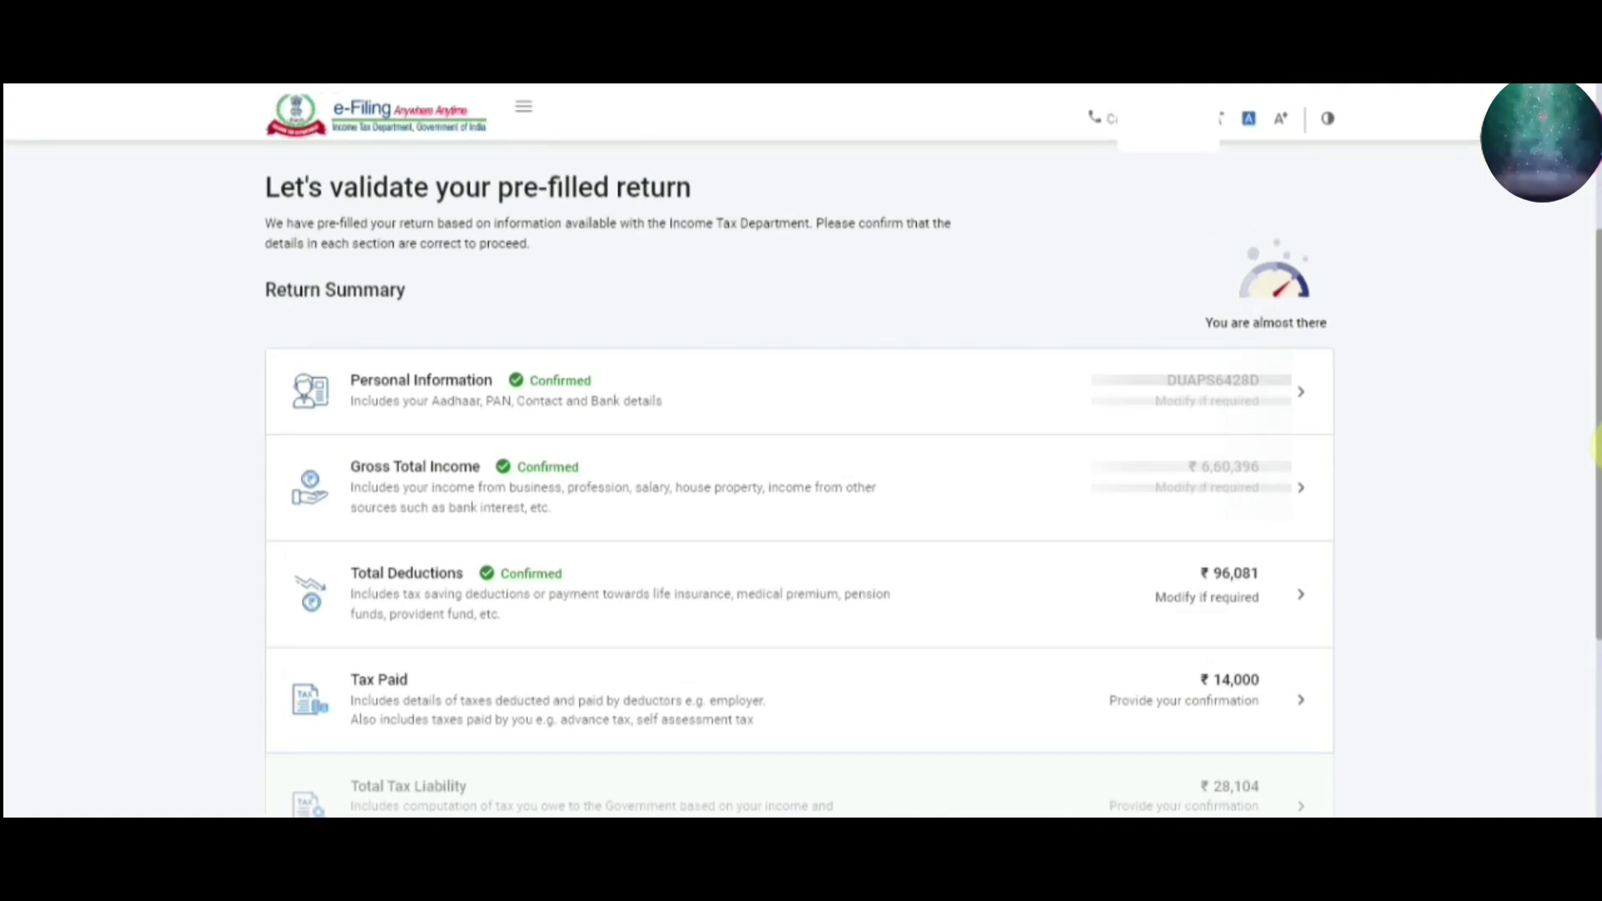
# Open Tax Paid, check the ₹14,000 salary TDS total and confirm it
pyautogui.doubleClick(656, 701)
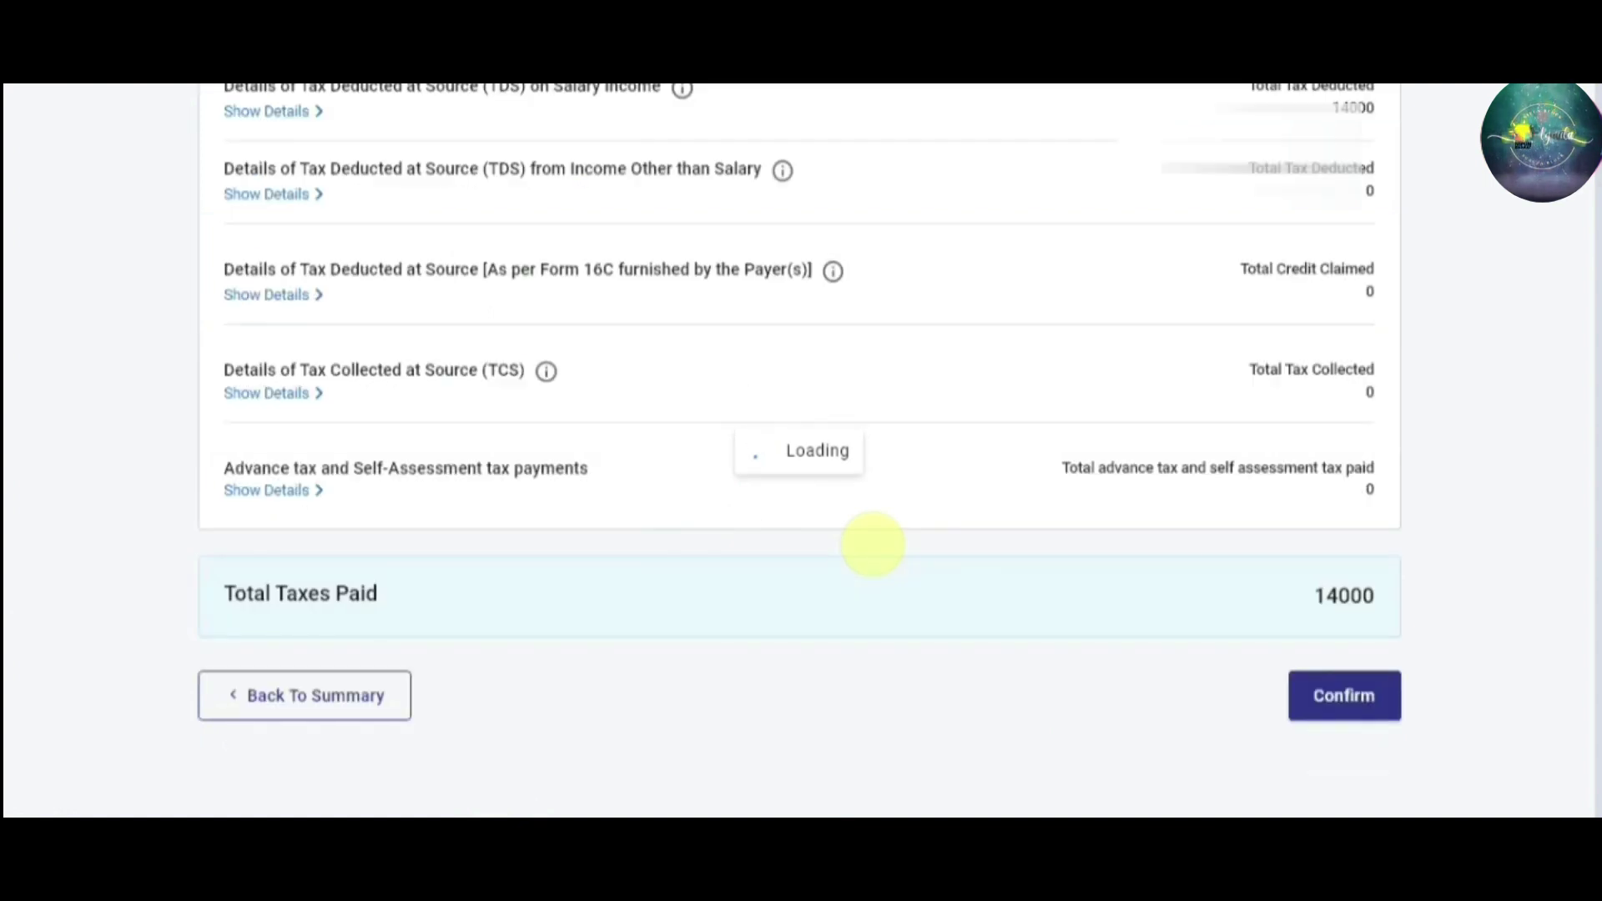
pyautogui.scroll(-2, 1596, 371)
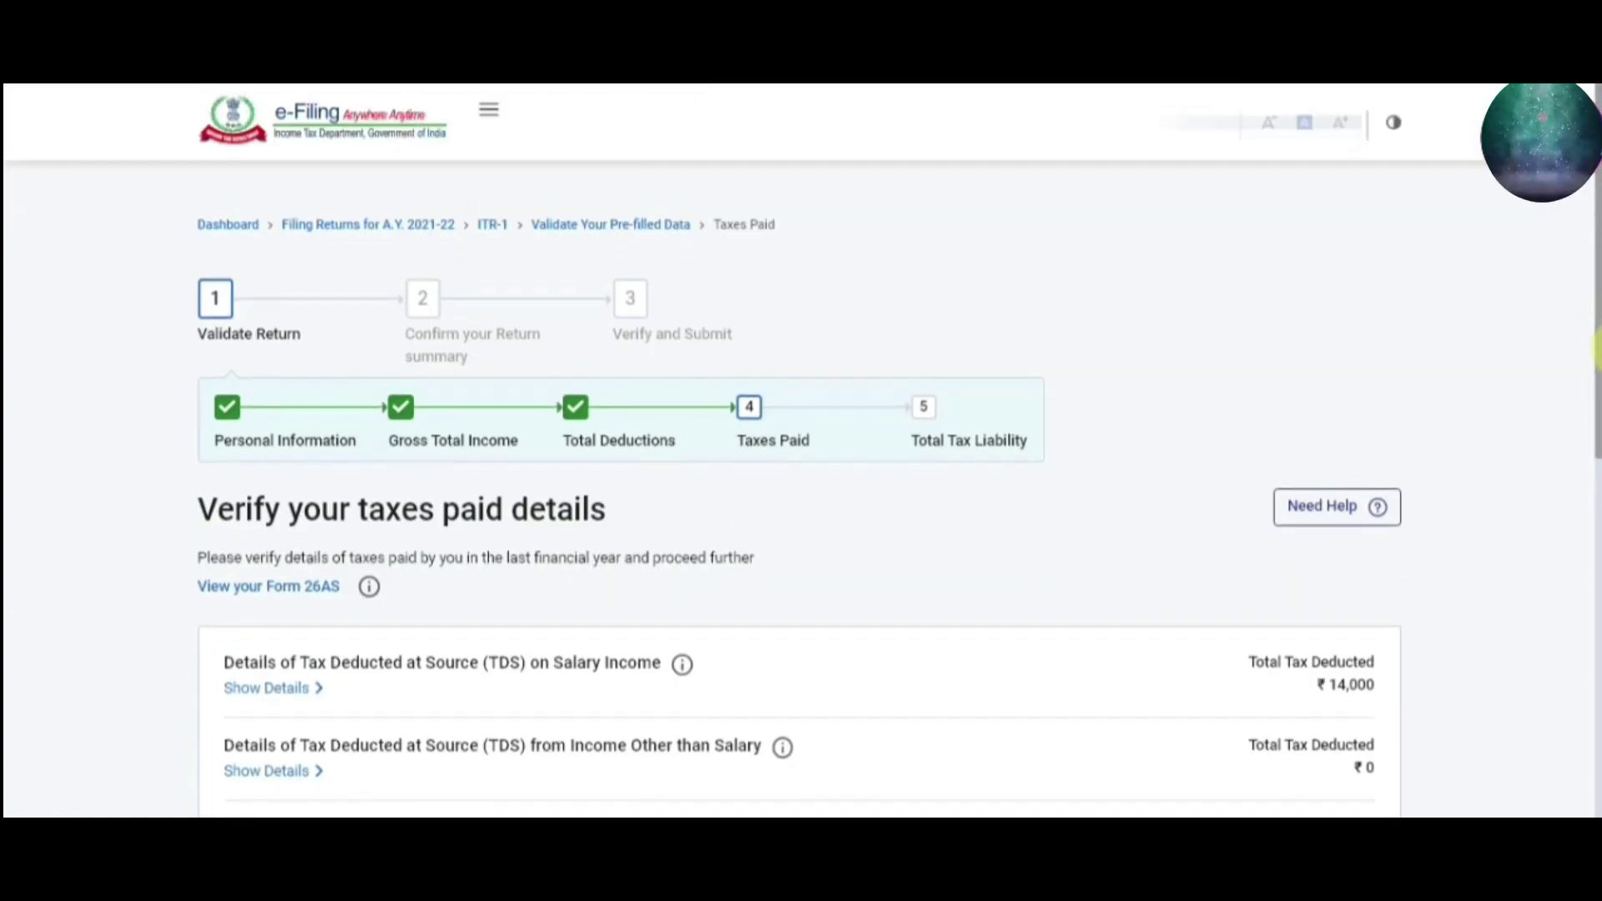
pyautogui.moveTo(1596, 371); pyautogui.dragTo(1596, 444)
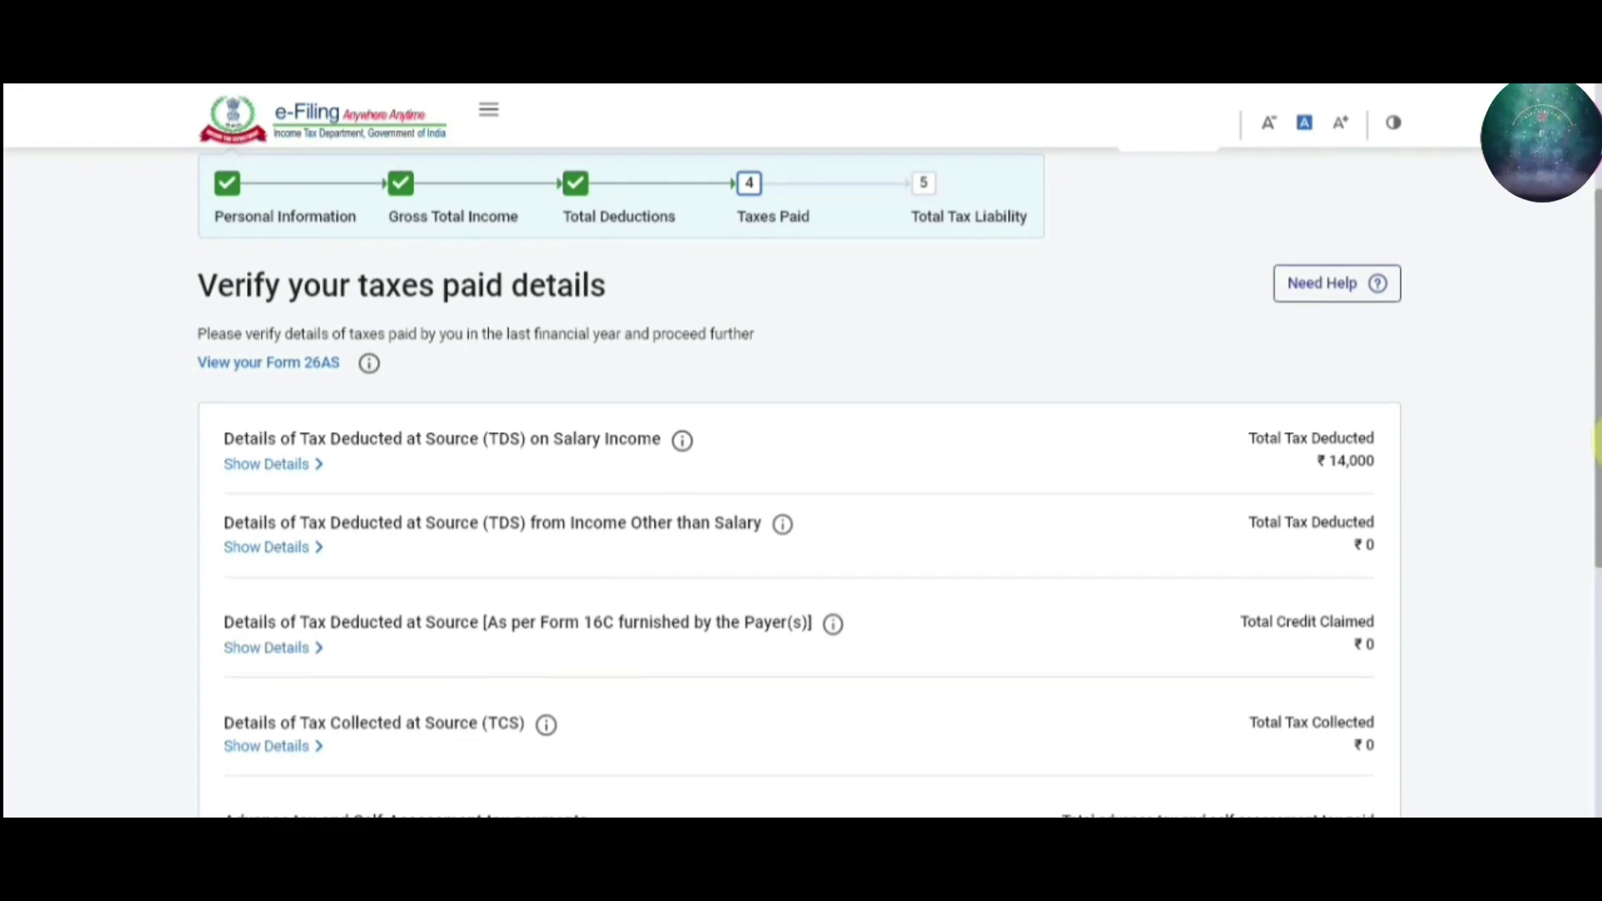
pyautogui.moveTo(1596, 446); pyautogui.dragTo(1596, 492)
pyautogui.scroll(1, 1595, 483)
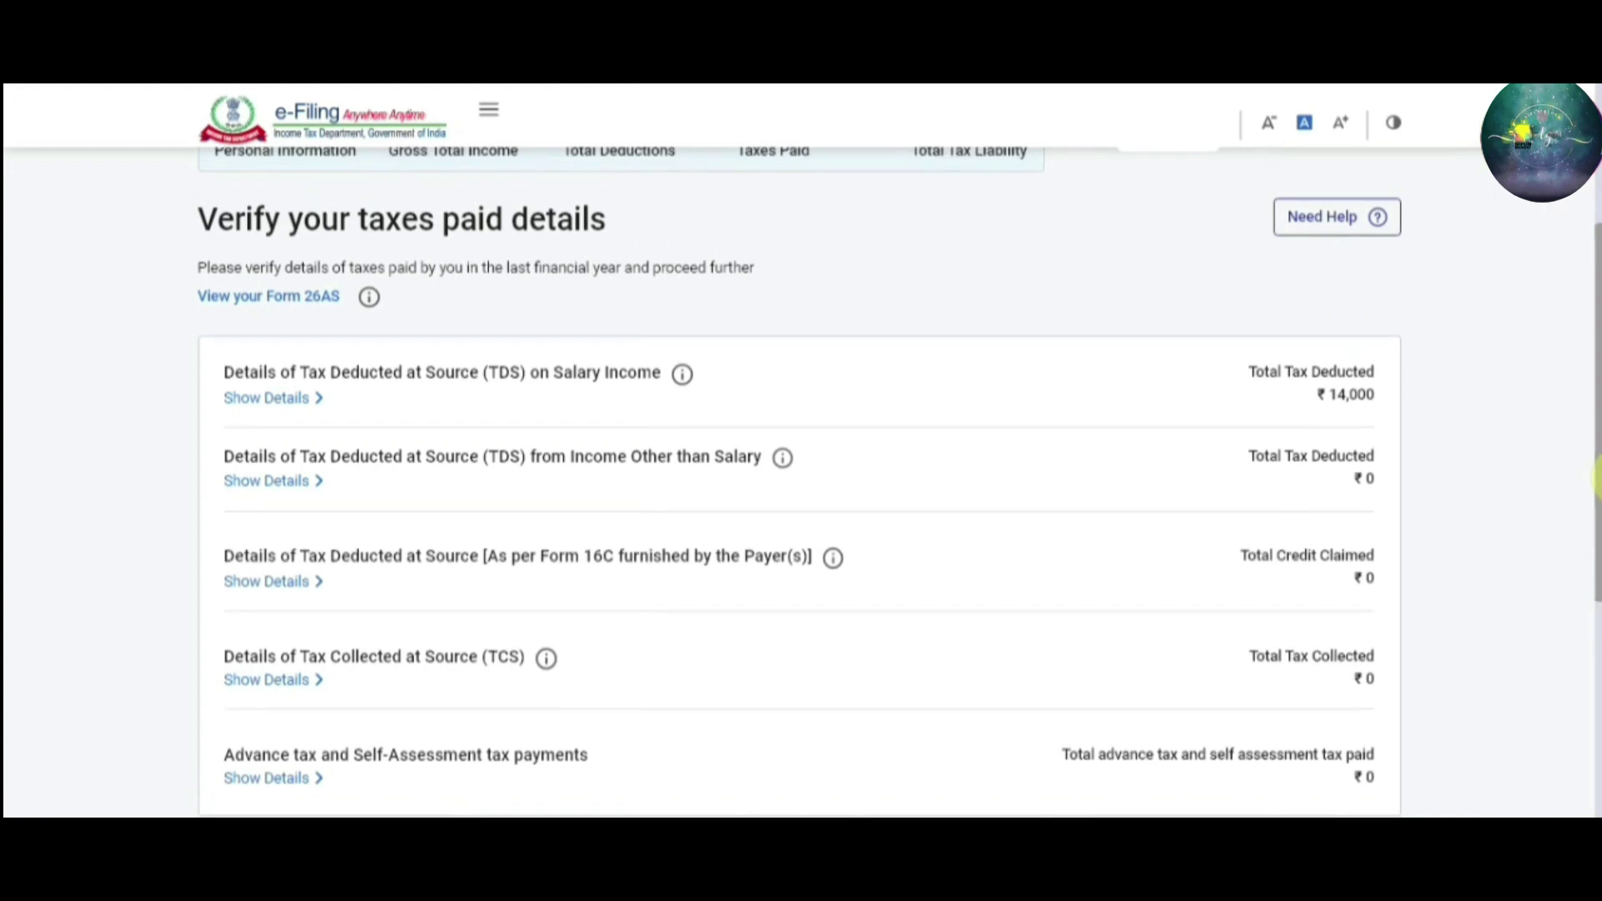
pyautogui.scroll(-3, 1595, 518)
pyautogui.moveTo(1595, 538); pyautogui.dragTo(1595, 534)
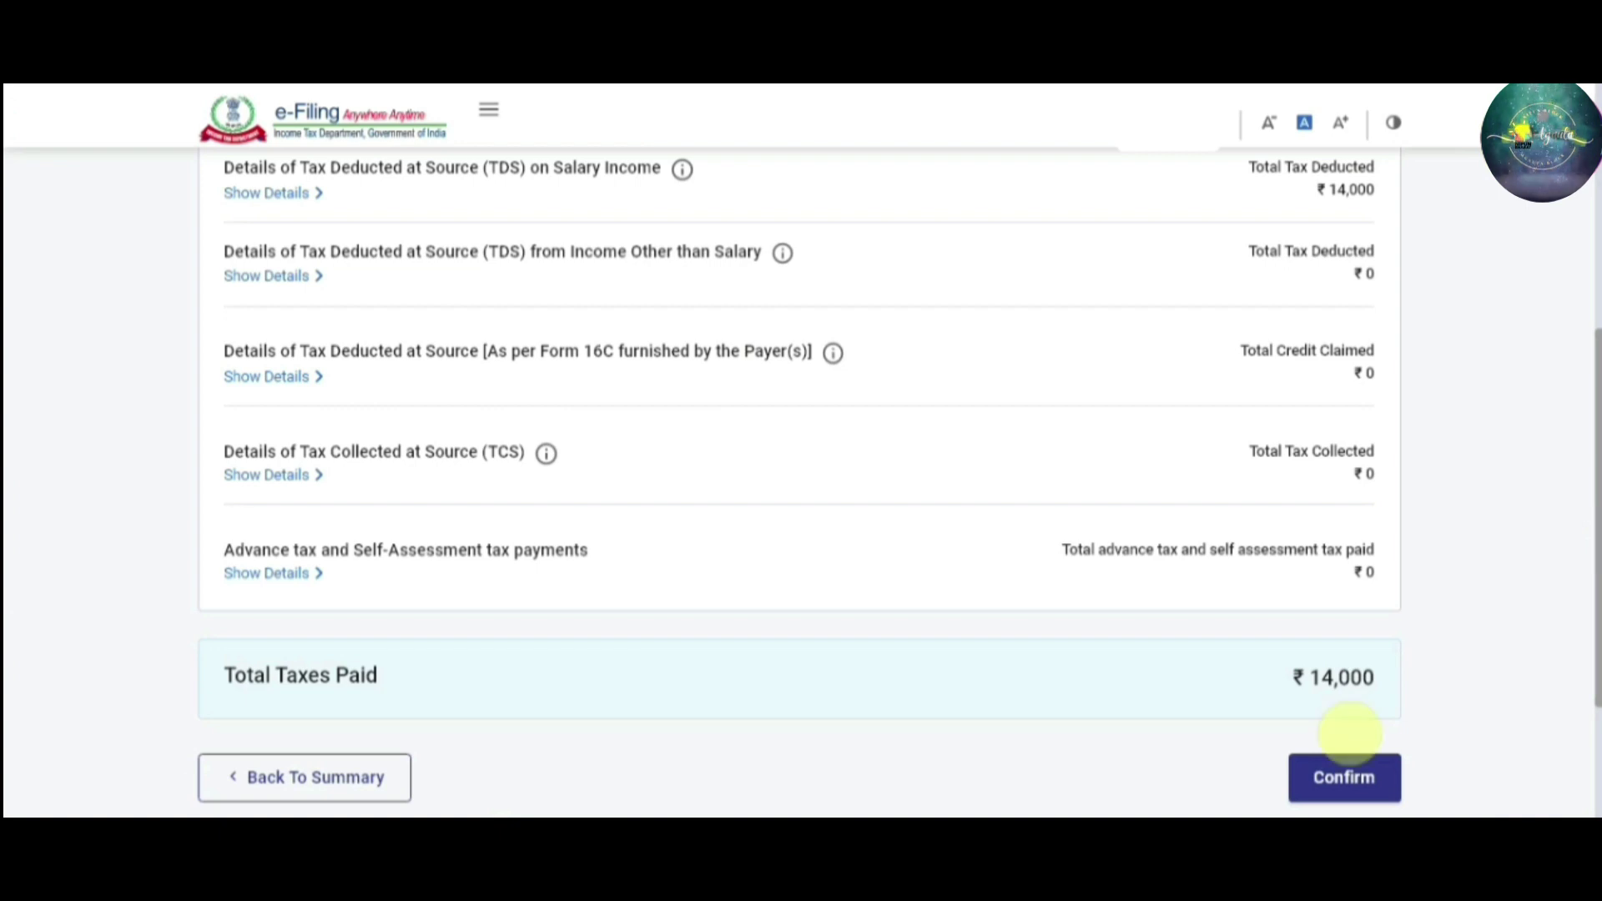
pyautogui.click(1344, 780)
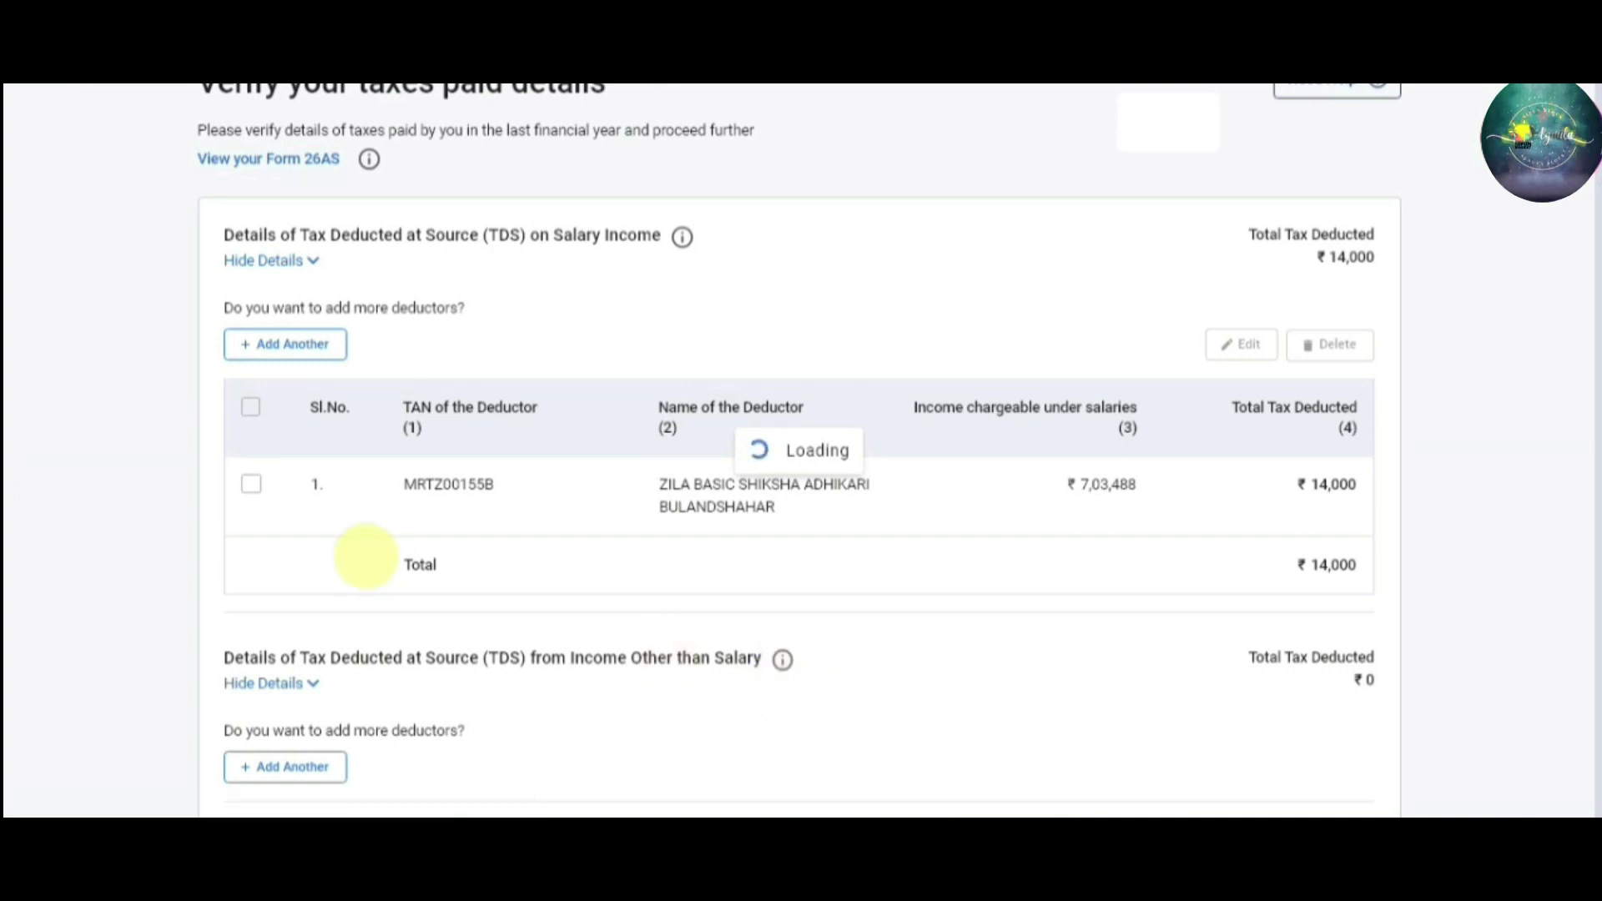
pyautogui.scroll(5, 1589, 334)
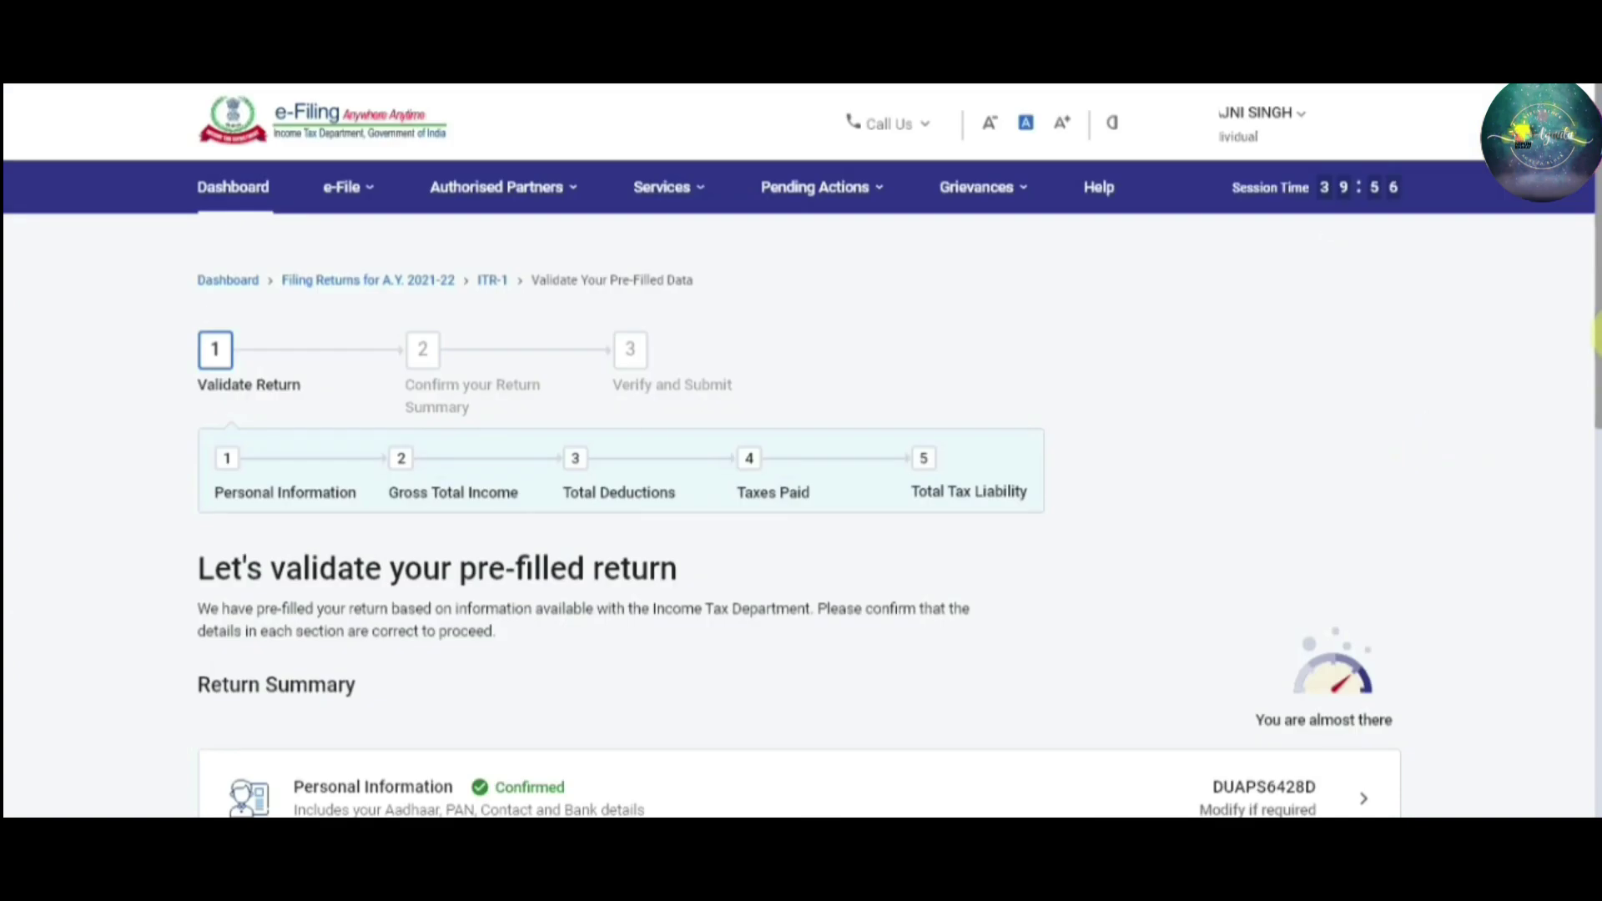
# Open the Total Tax Liability details and review the Computation of Tax
pyautogui.scroll(-8, 801, 500)
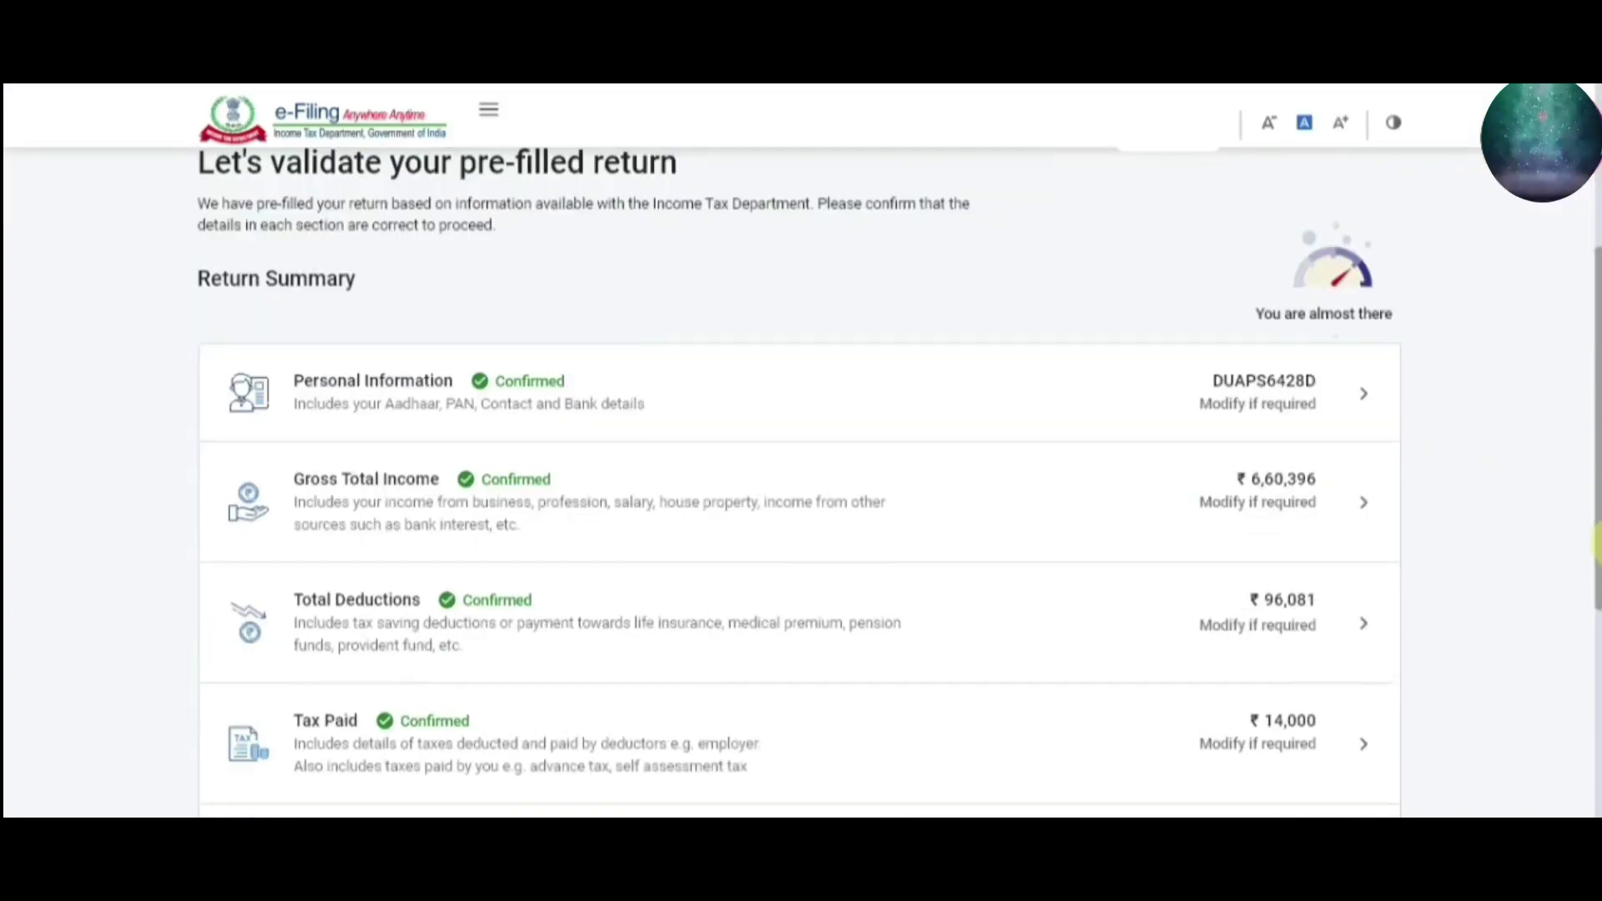
pyautogui.scroll(-1, 1595, 643)
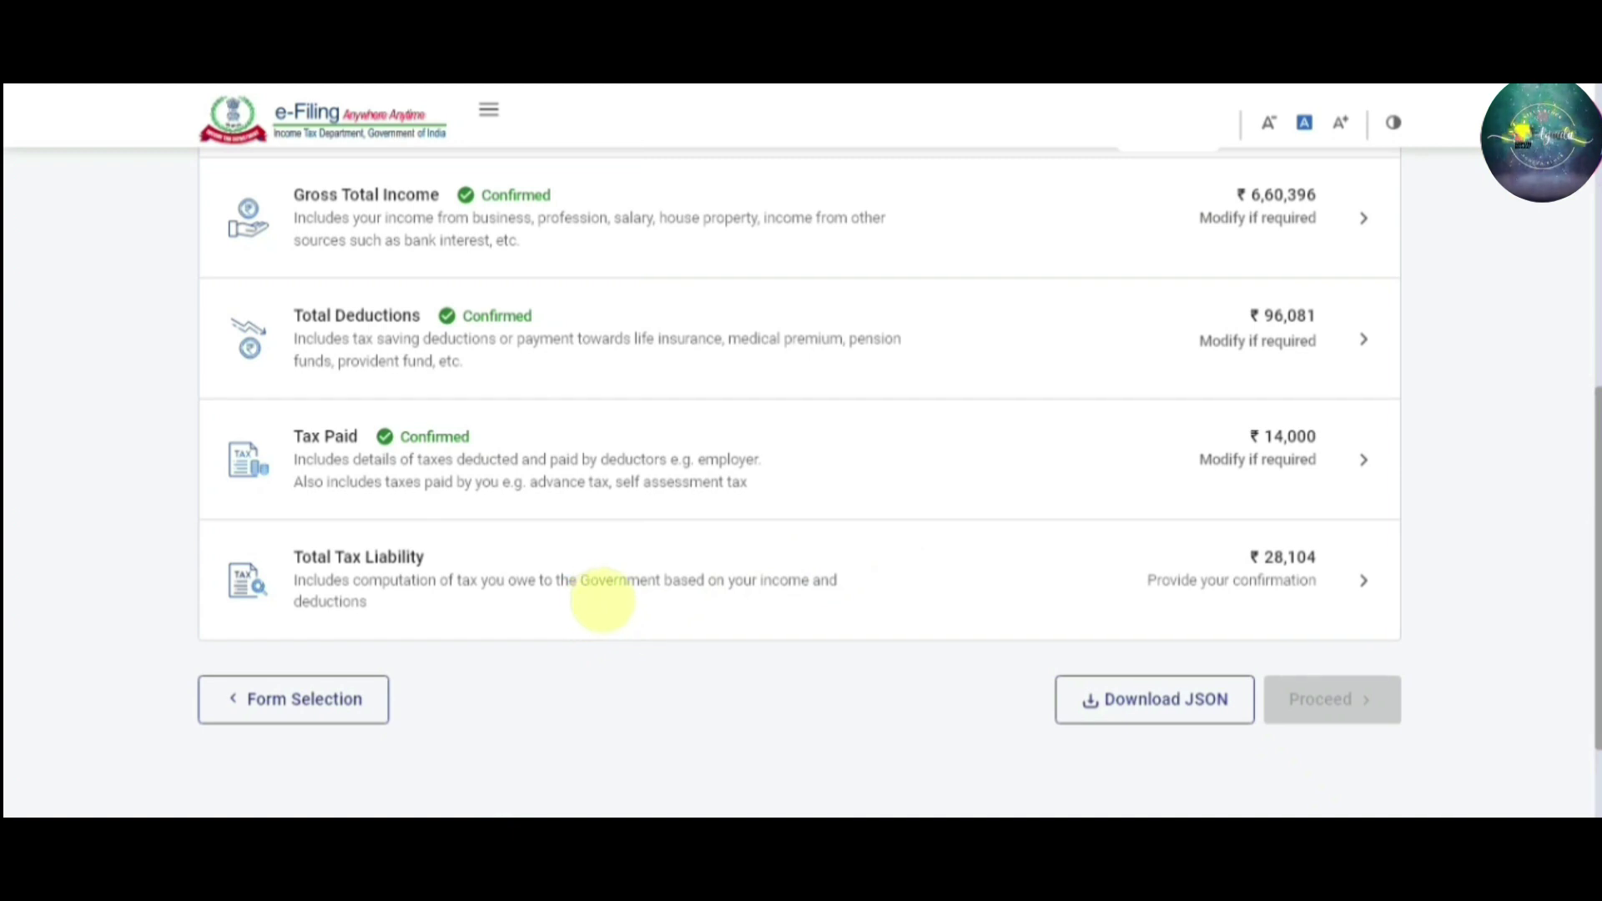
pyautogui.click(596, 599)
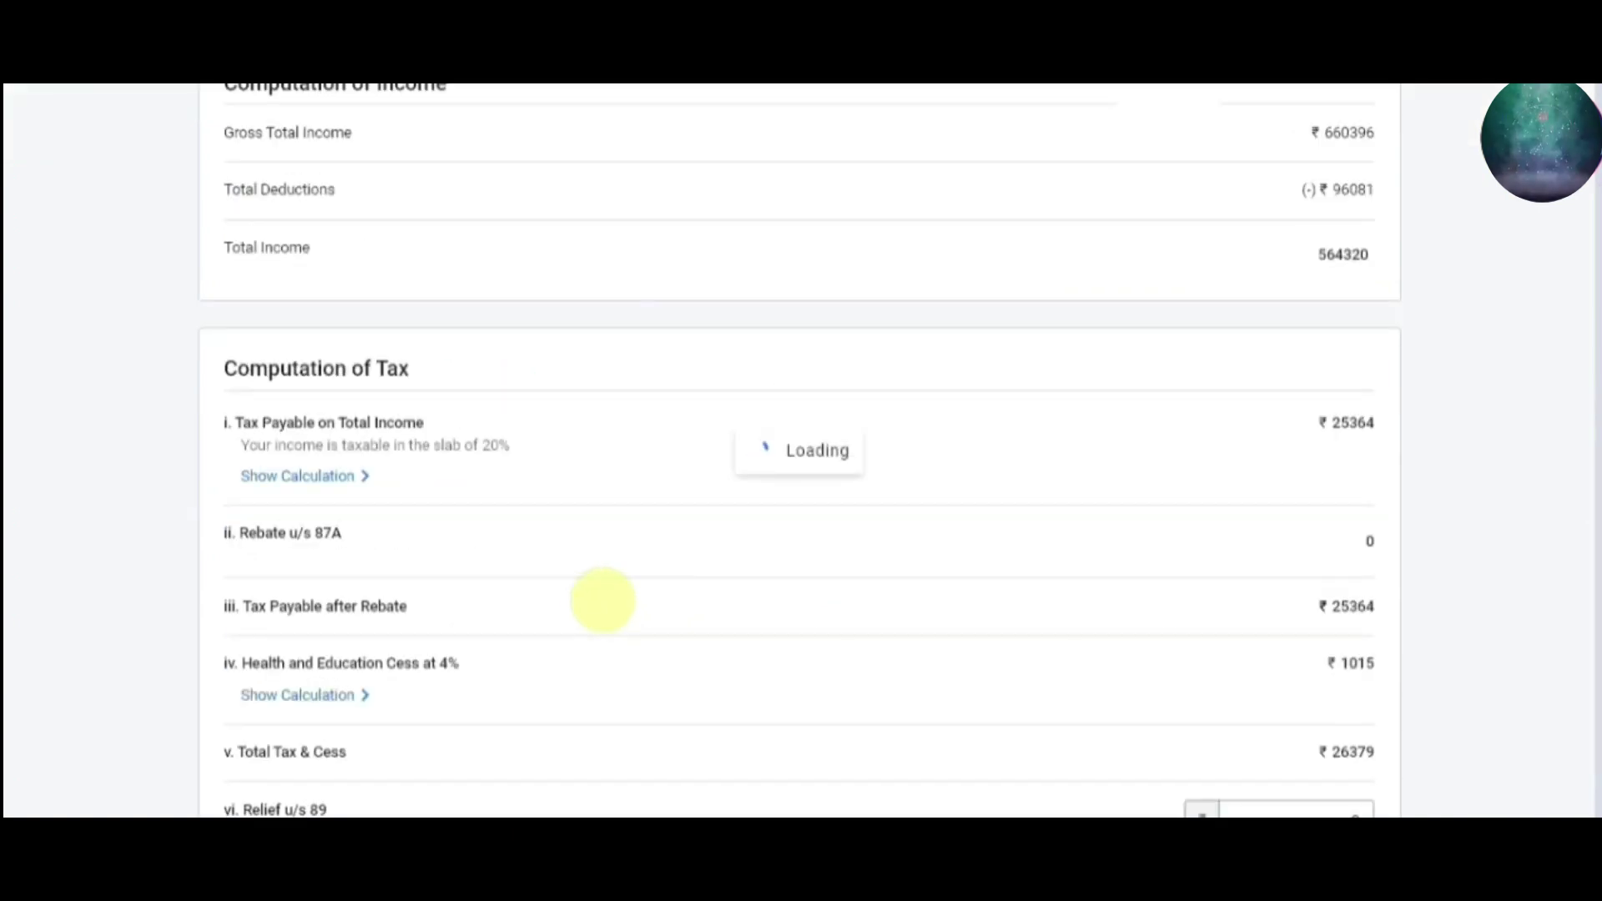
pyautogui.scroll(8, 603, 599)
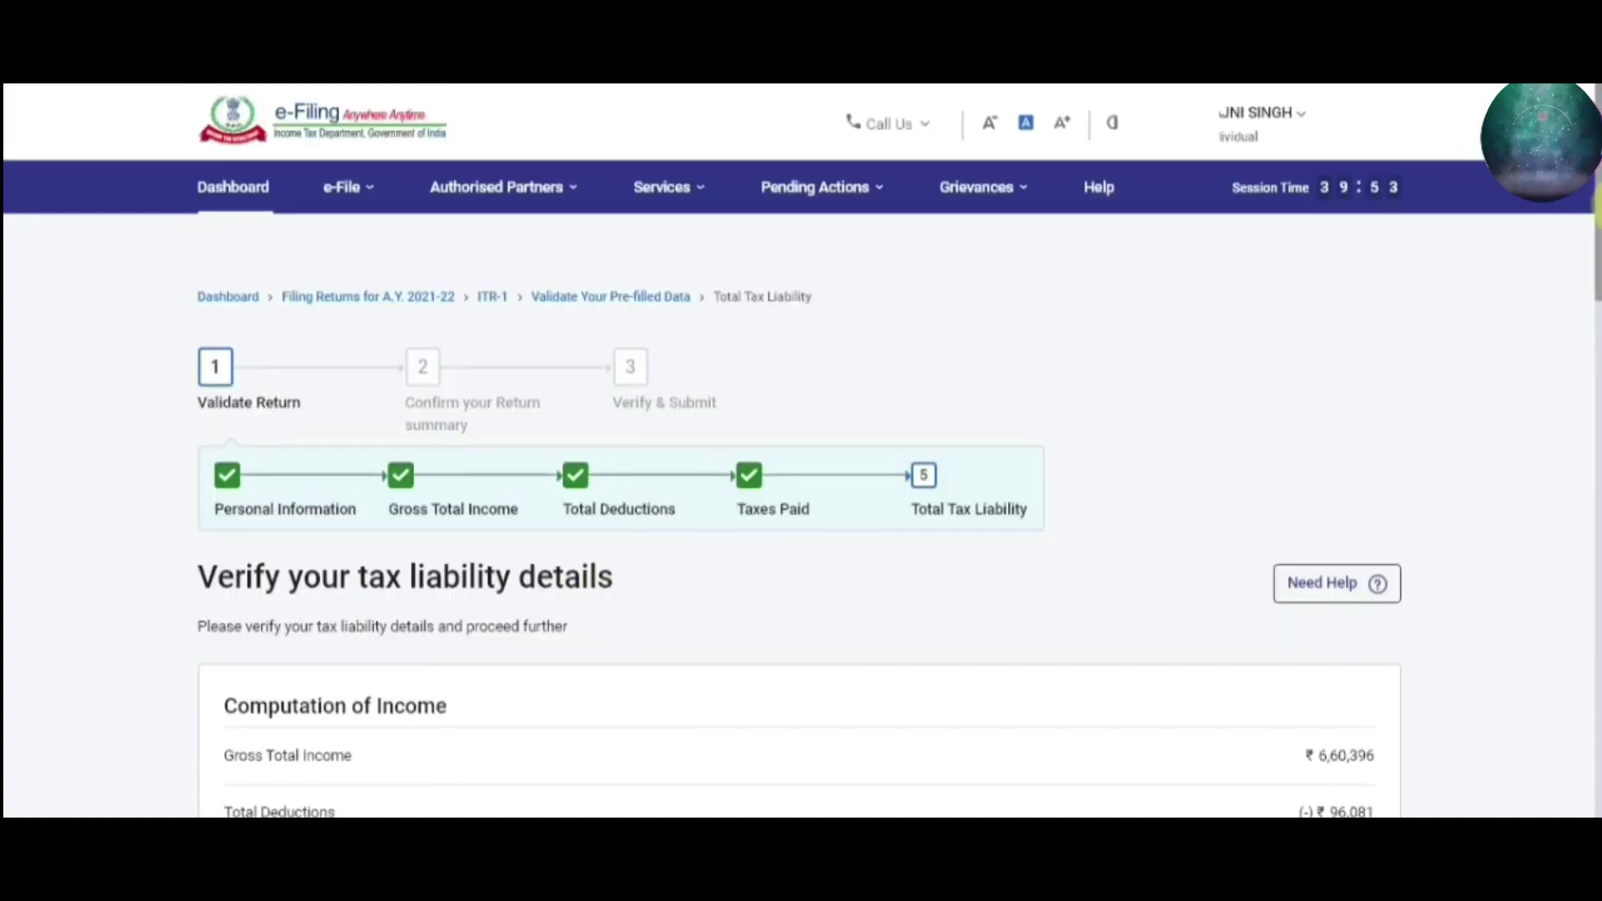
pyautogui.scroll(-2, 1595, 296)
pyautogui.scroll(-4, 1595, 297)
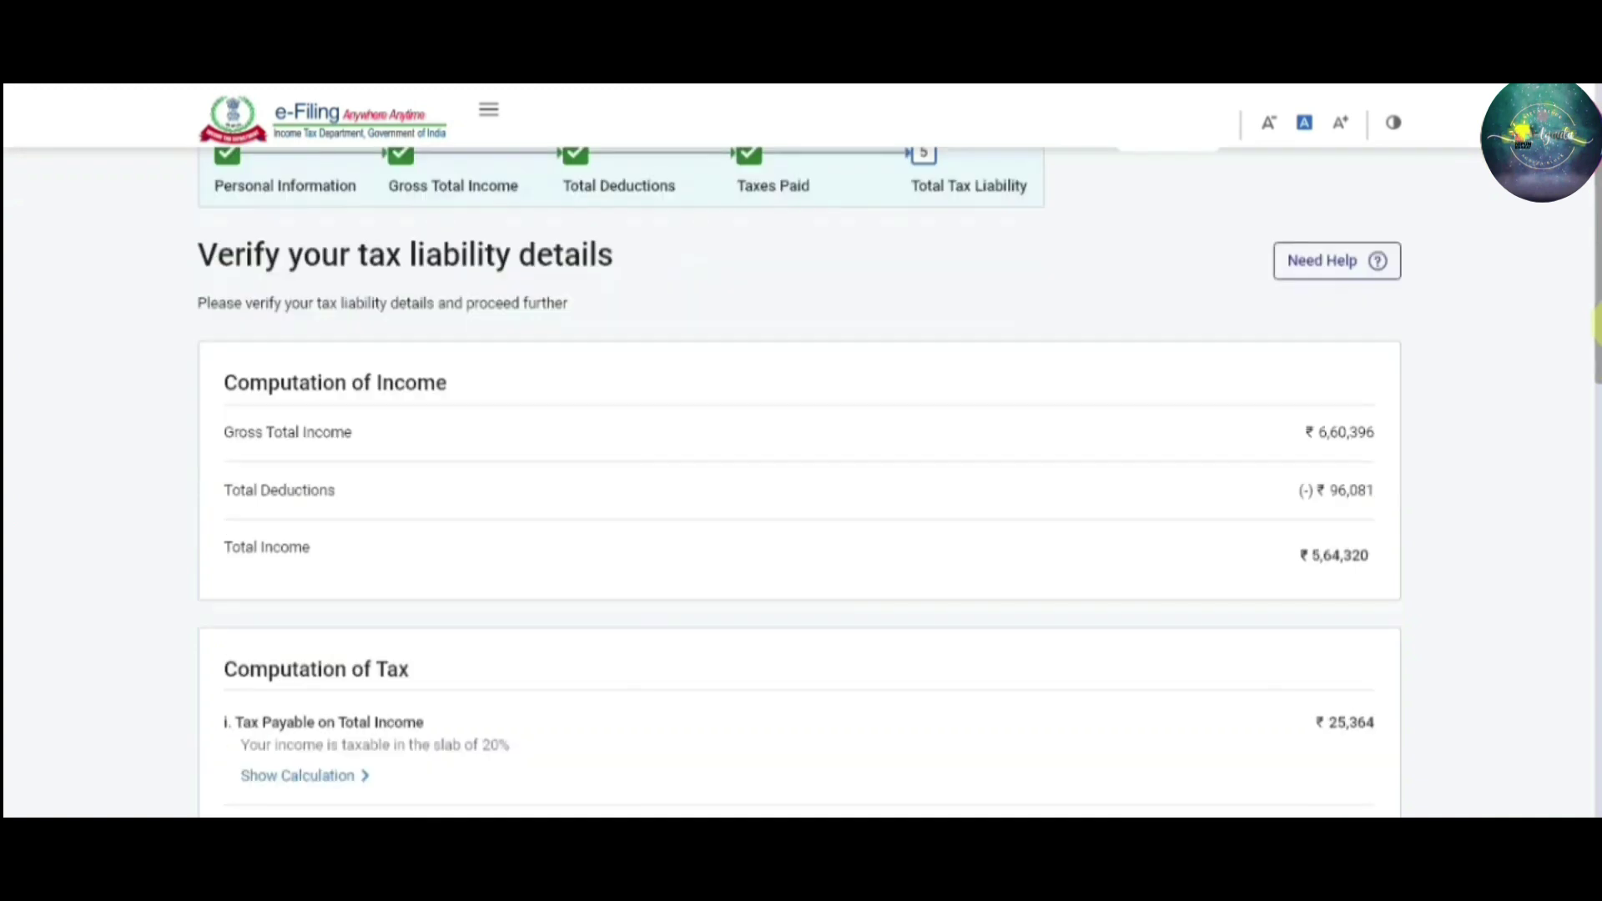
pyautogui.scroll(3, 1595, 251)
pyautogui.moveTo(1595, 238); pyautogui.dragTo(1595, 335)
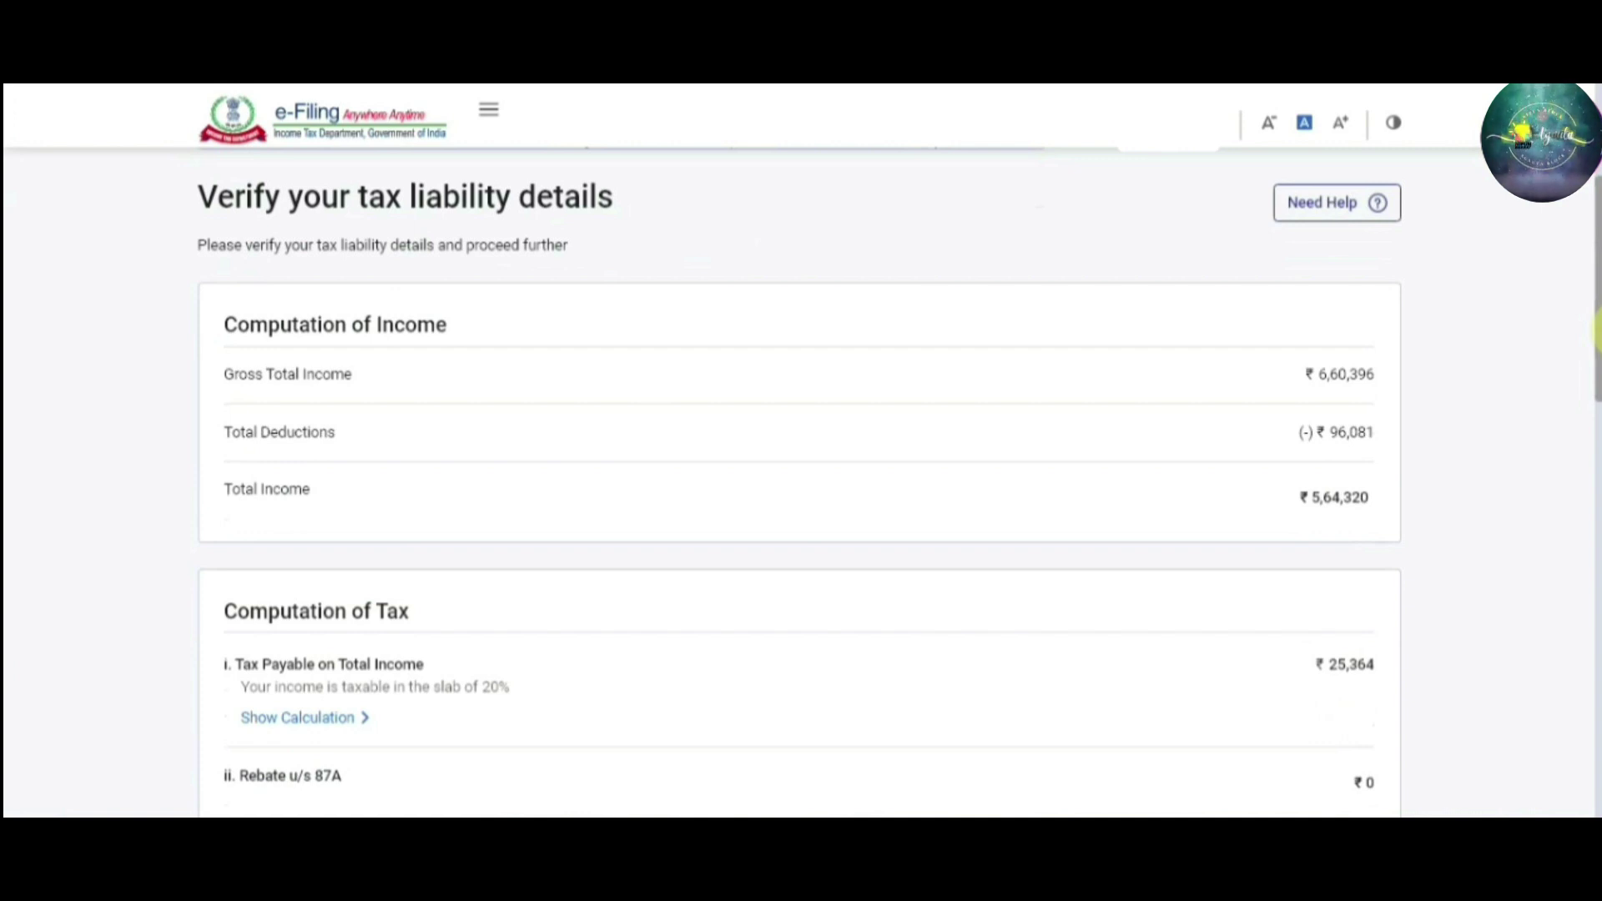
pyautogui.scroll(-5, 800, 482)
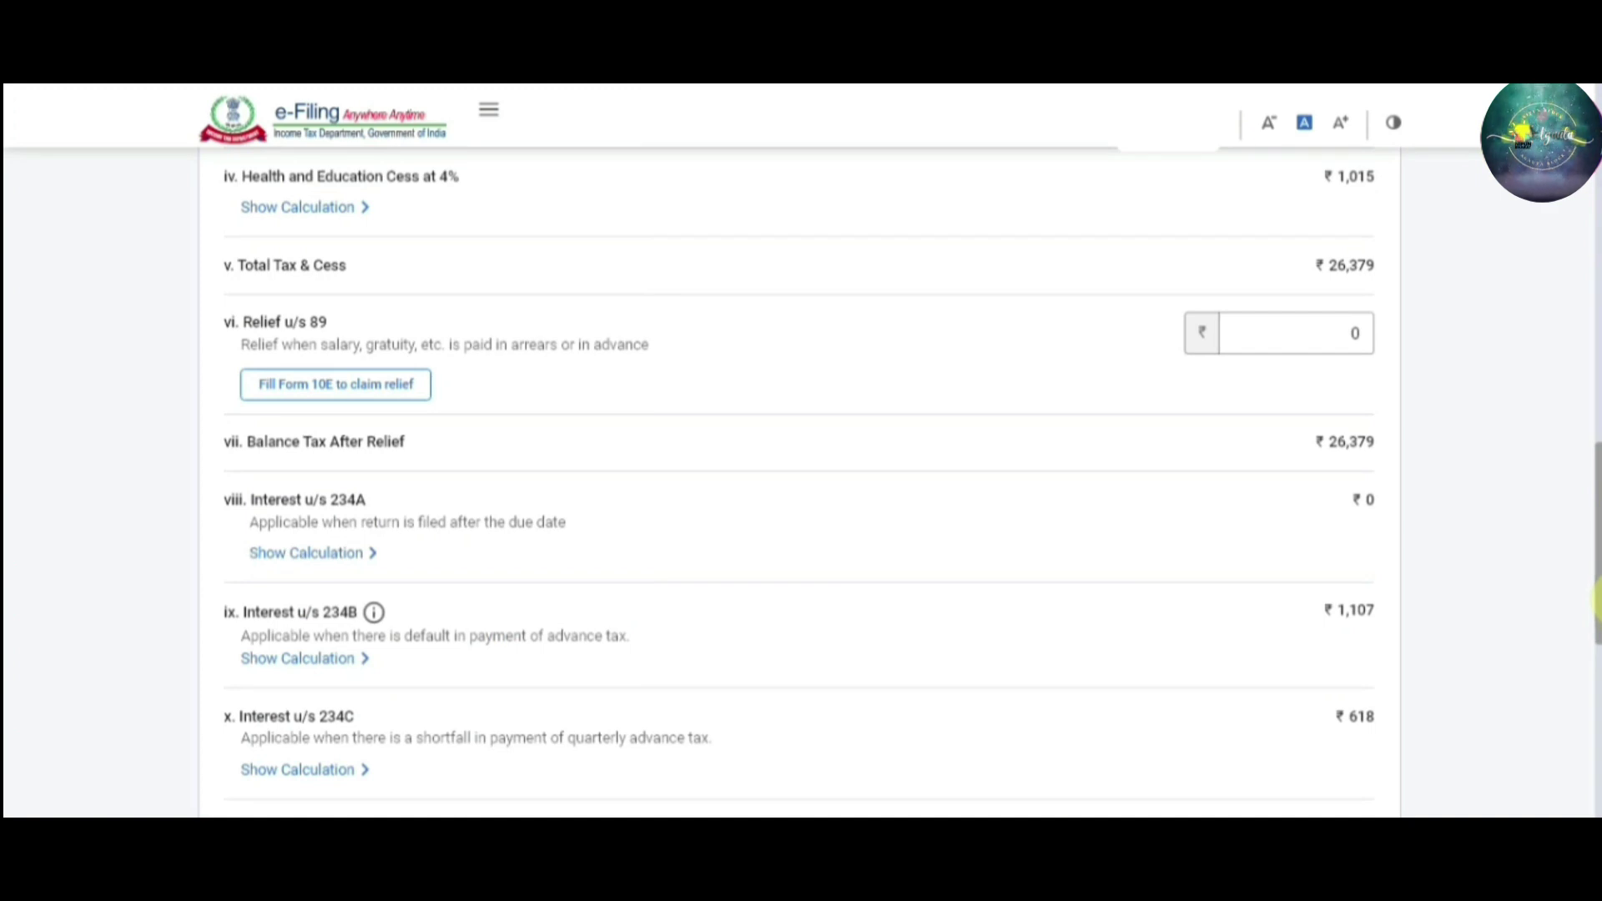
pyautogui.moveTo(1596, 604); pyautogui.dragTo(1596, 703)
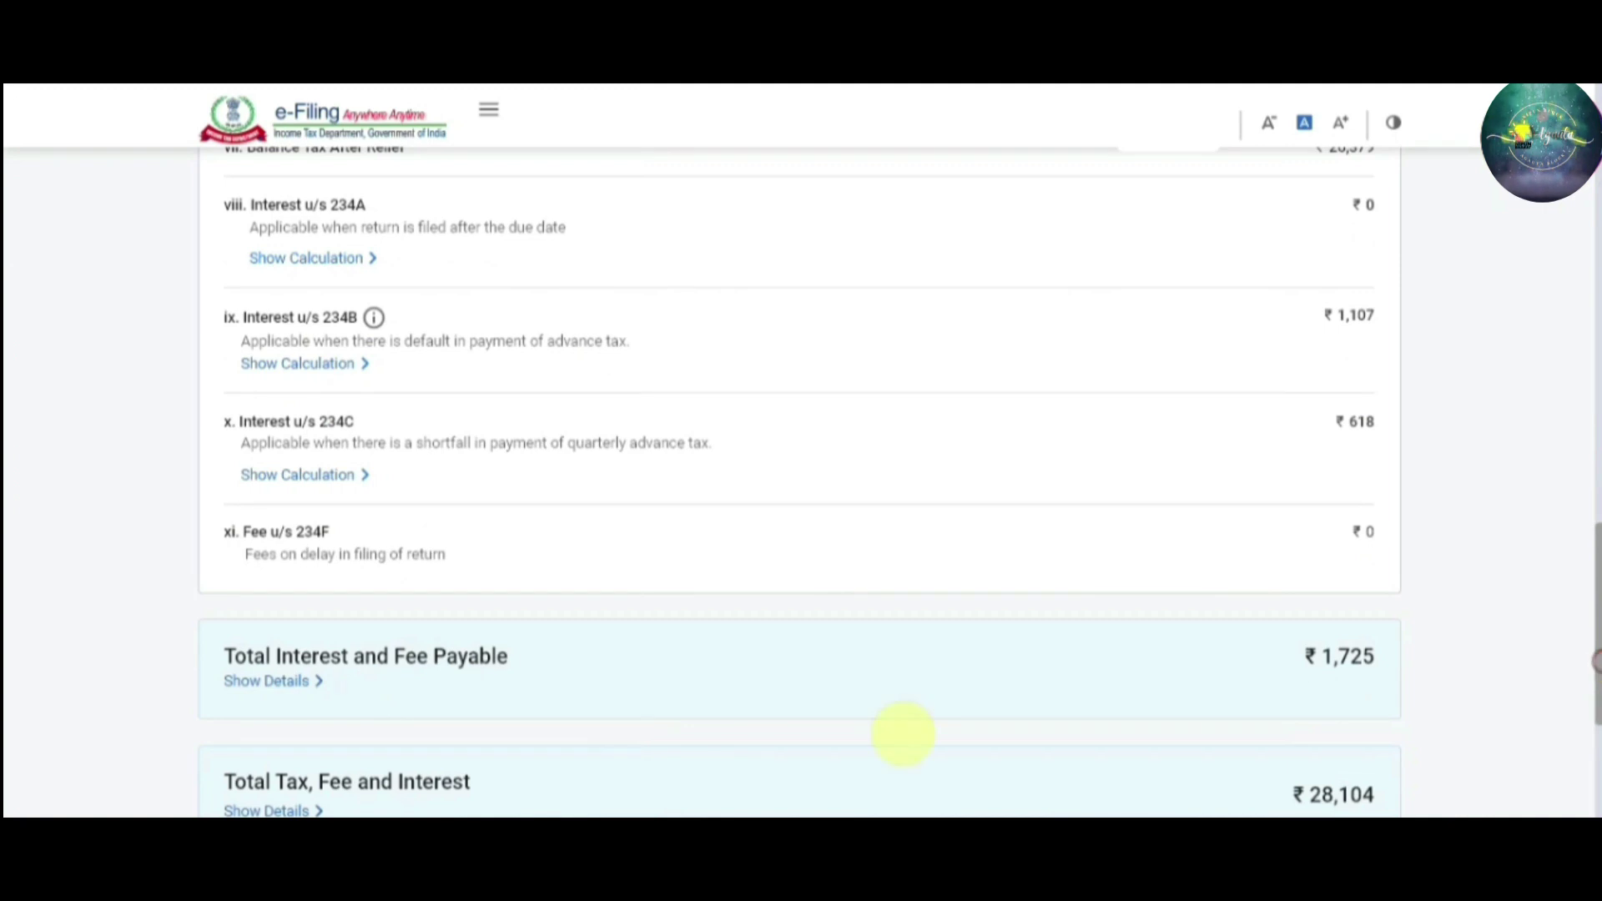
# Show the details of the ₹1,725 Total Interest and Fee Payable
pyautogui.click(292, 684)
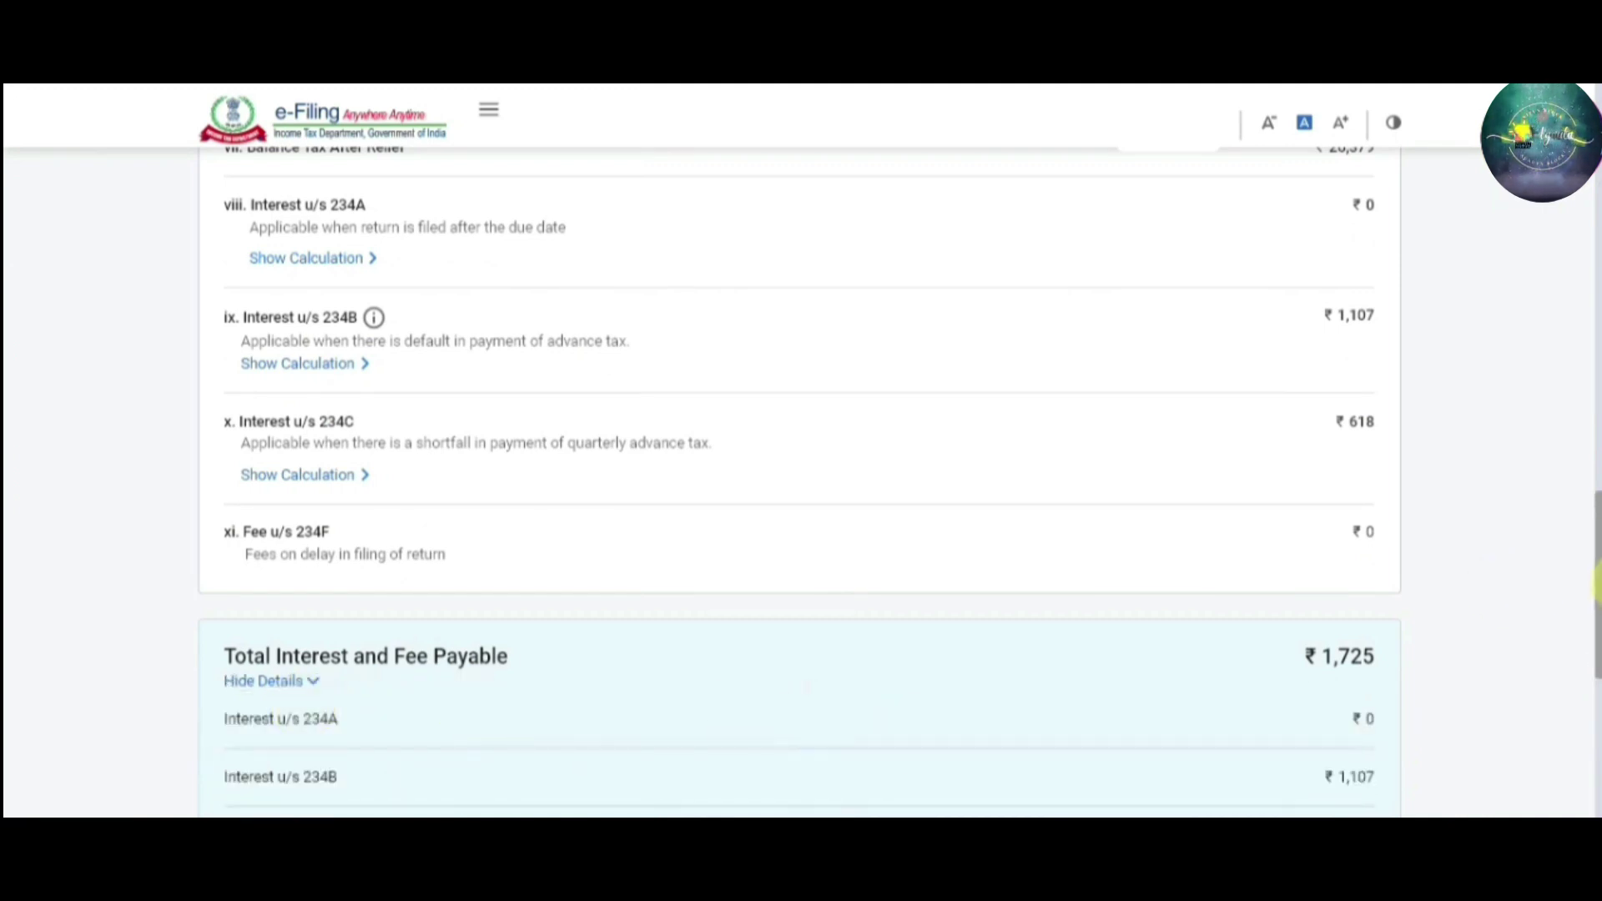
pyautogui.moveTo(1595, 588); pyautogui.dragTo(1595, 692)
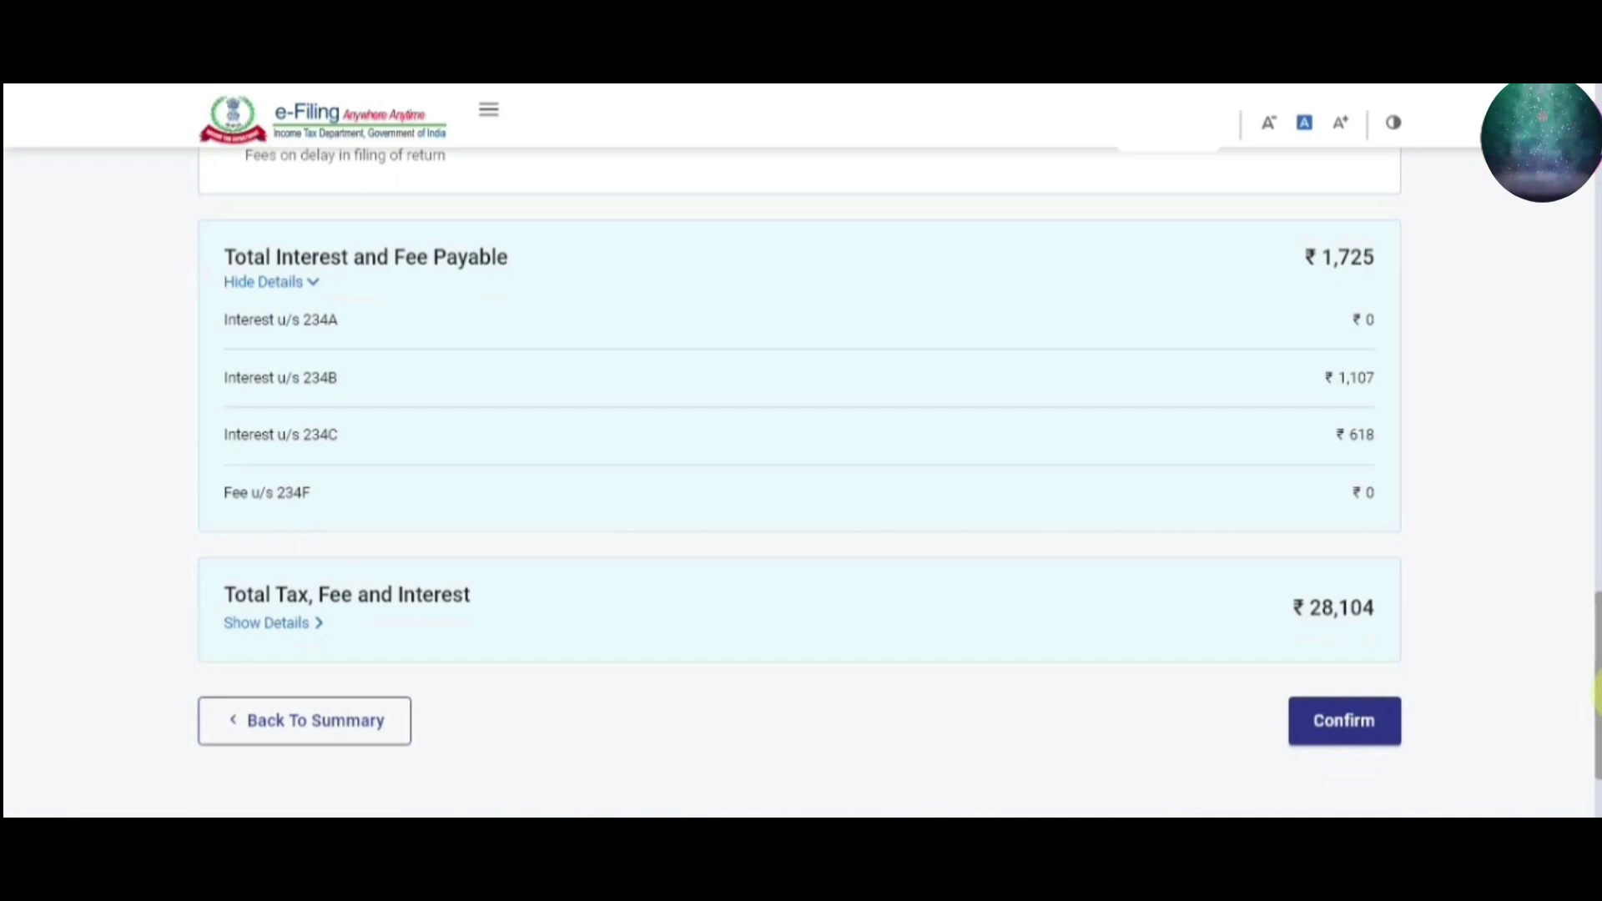
pyautogui.scroll(-2, 1593, 705)
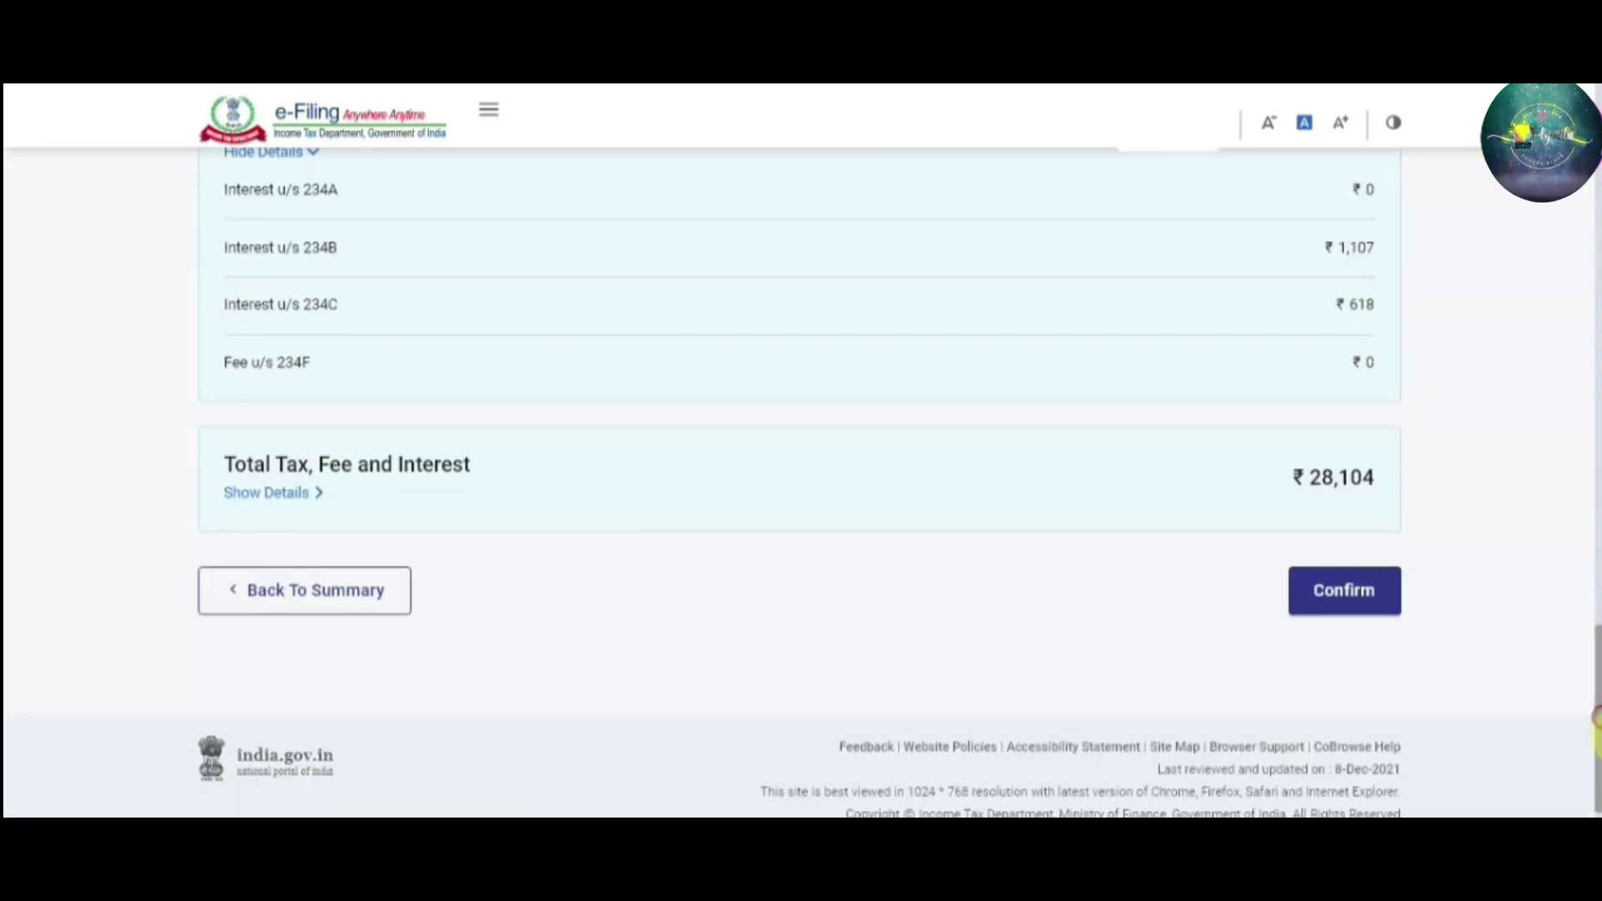
pyautogui.scroll(15, 1594, 713)
pyautogui.click(375, 193)
pyautogui.click(379, 204)
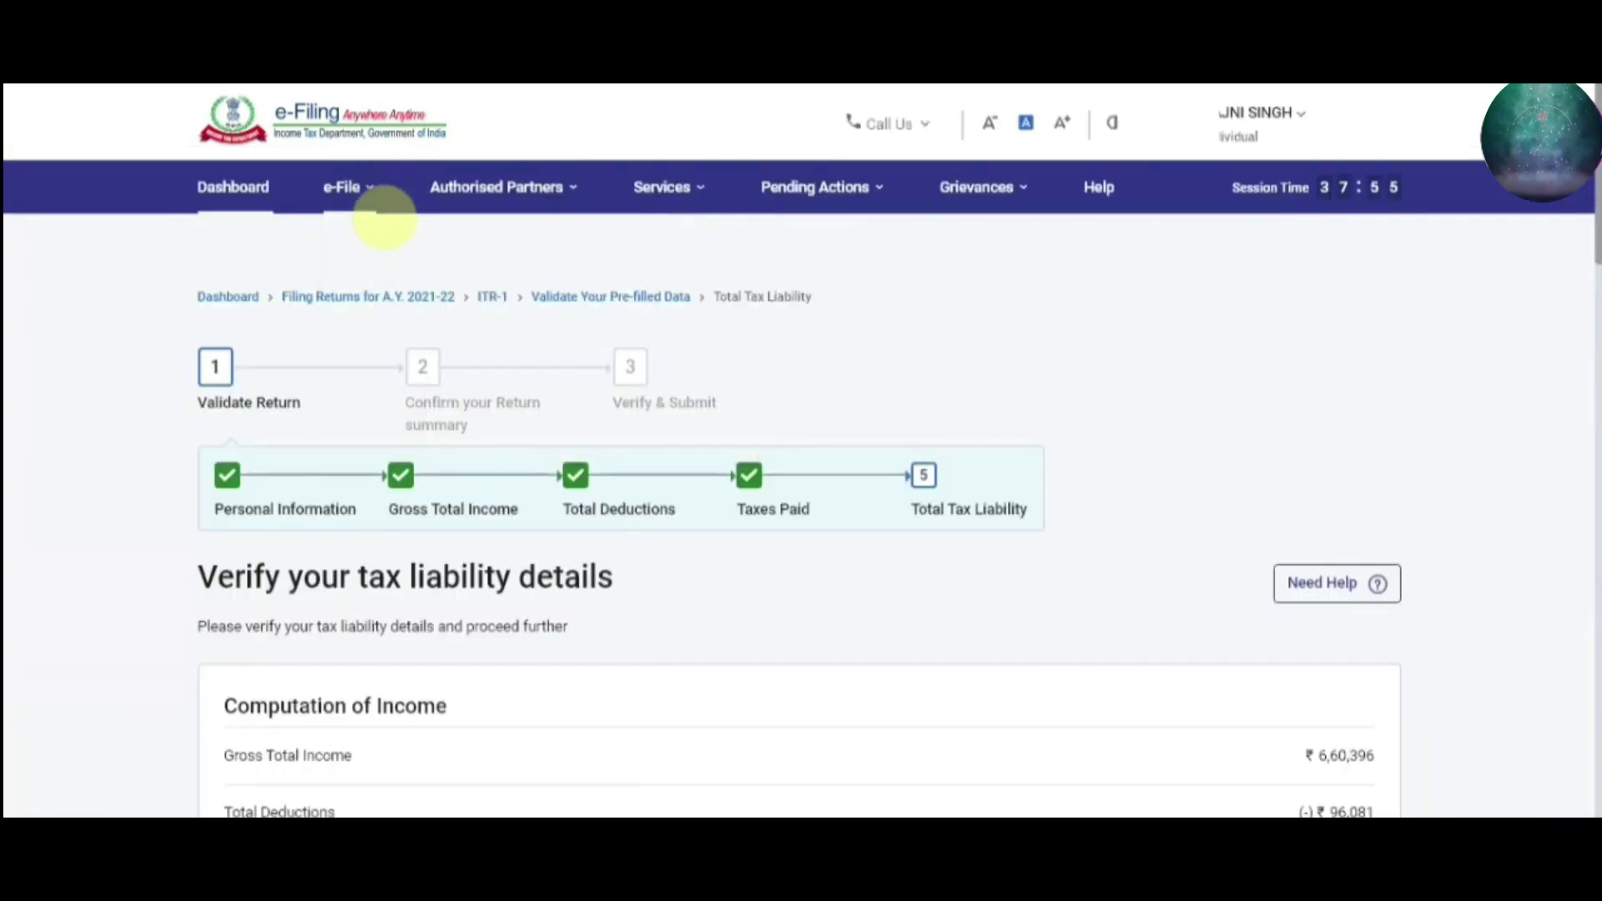
# Choose View Form 26AS under Income Tax Returns and accept the TRACES disclaimer
pyautogui.click(367, 200)
pyautogui.moveTo(411, 242)
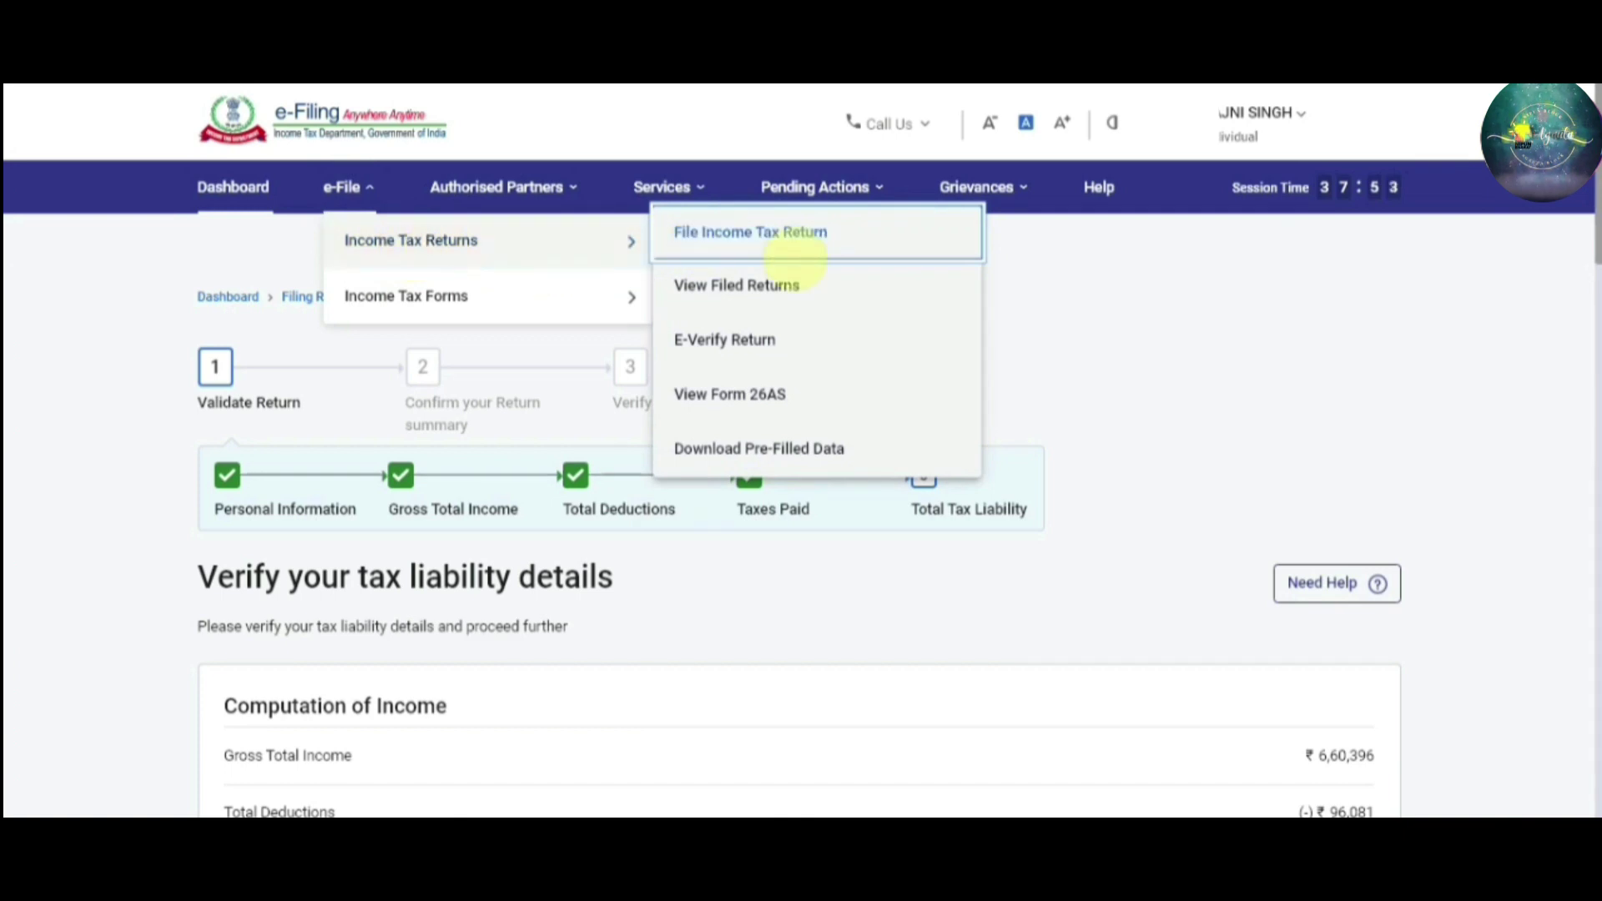
pyautogui.click(751, 396)
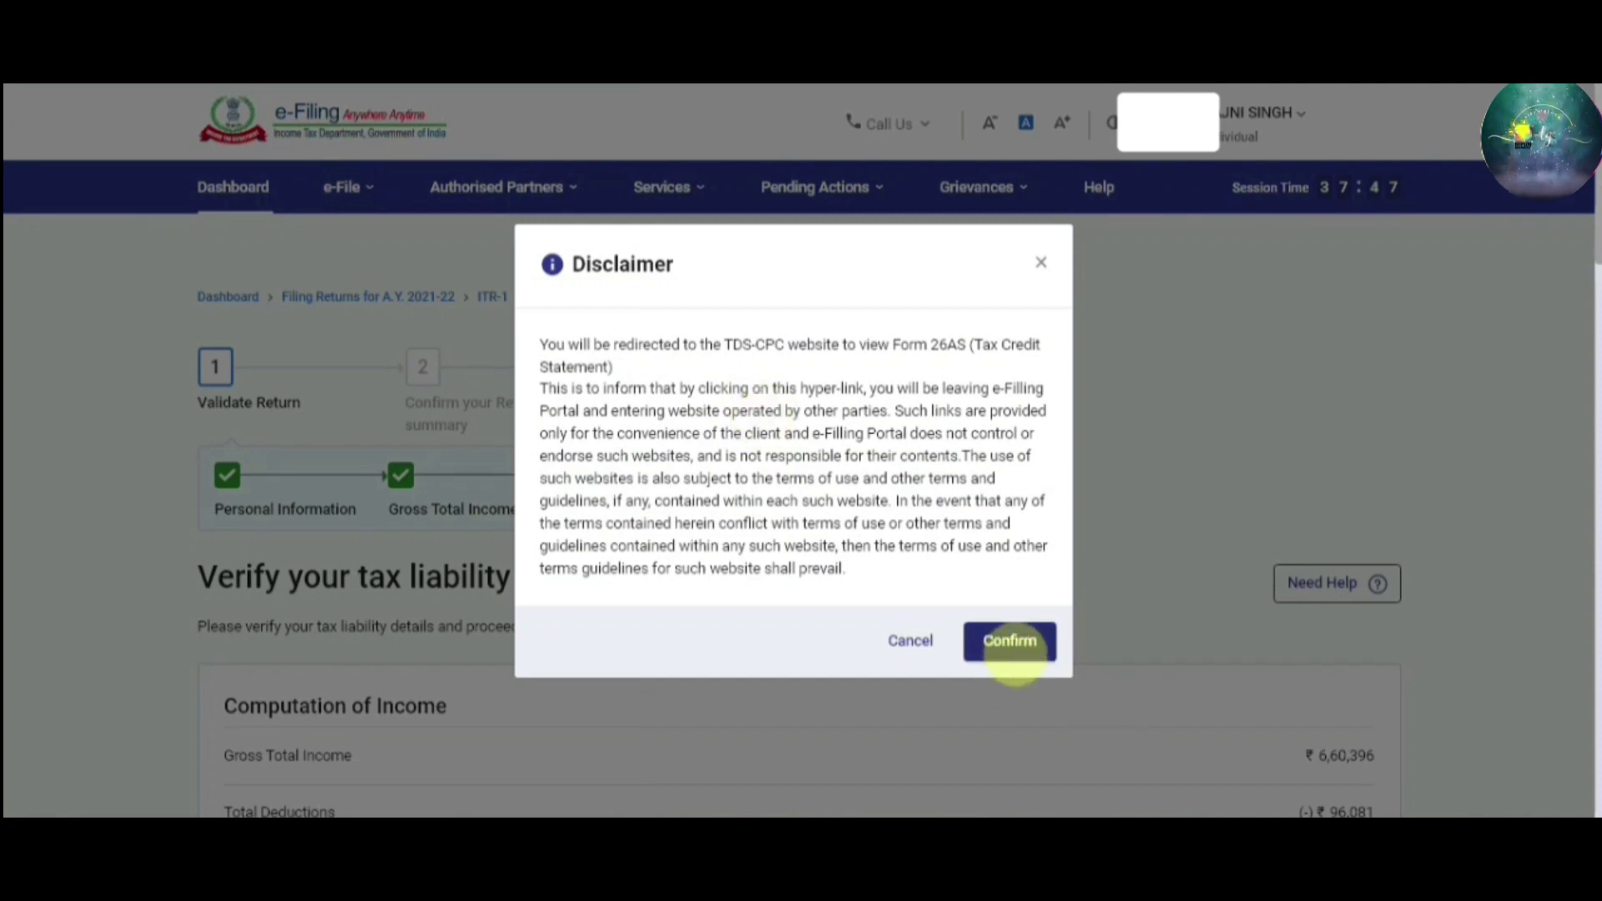
pyautogui.click(1021, 652)
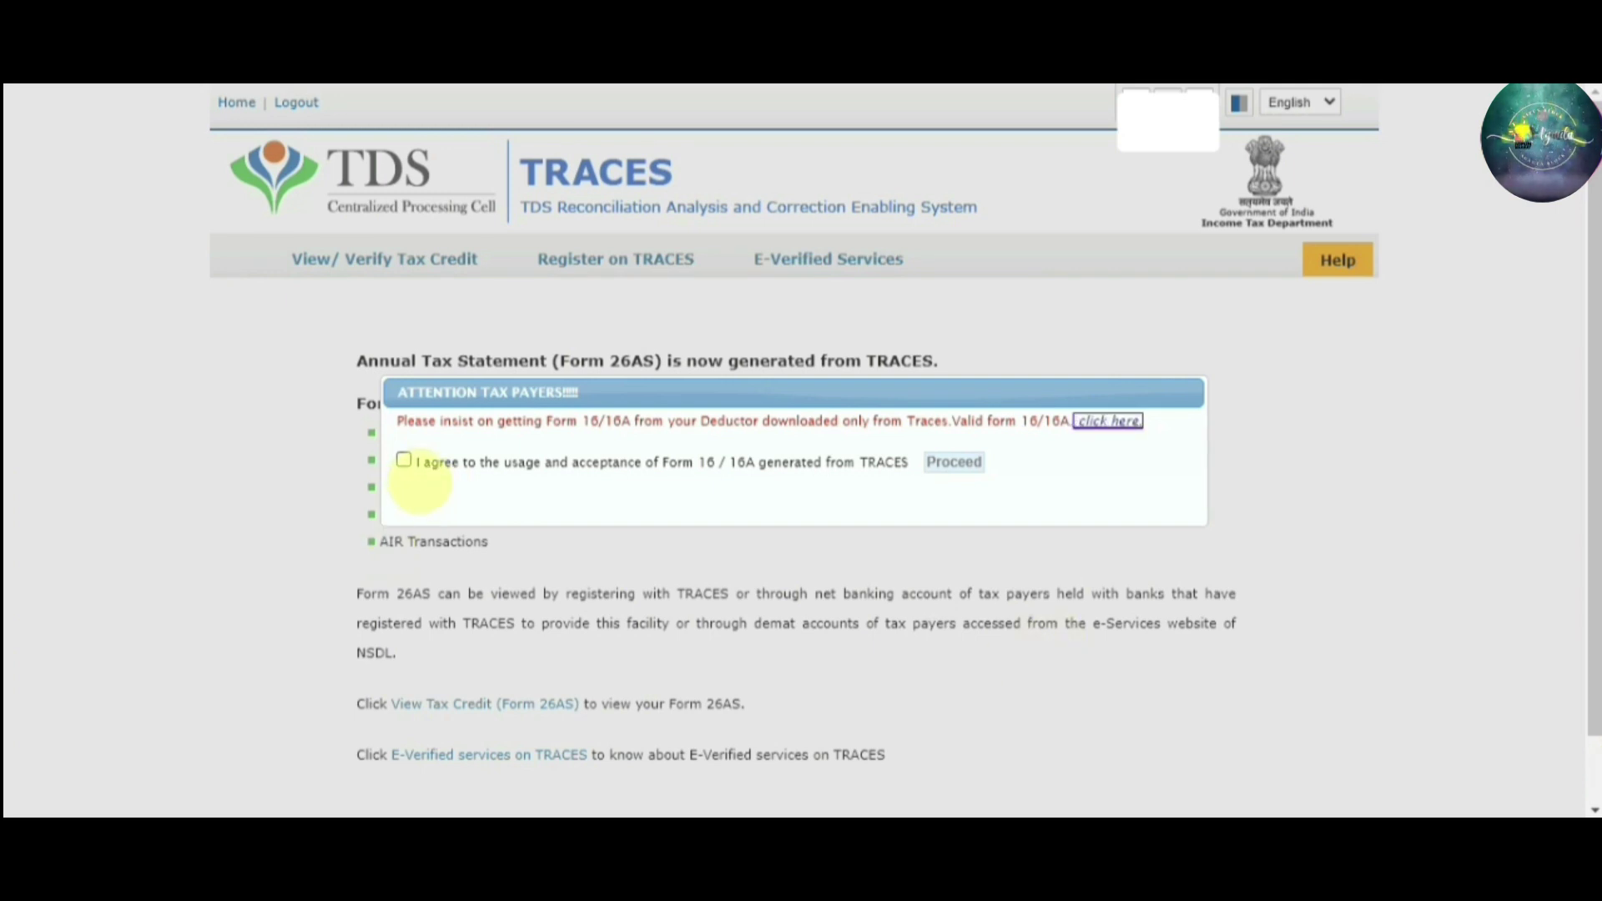
# Accept the Form 16/16A notice, open the Form 26AS view and pick assessment year 2021-22
pyautogui.click(404, 460)
pyautogui.click(949, 459)
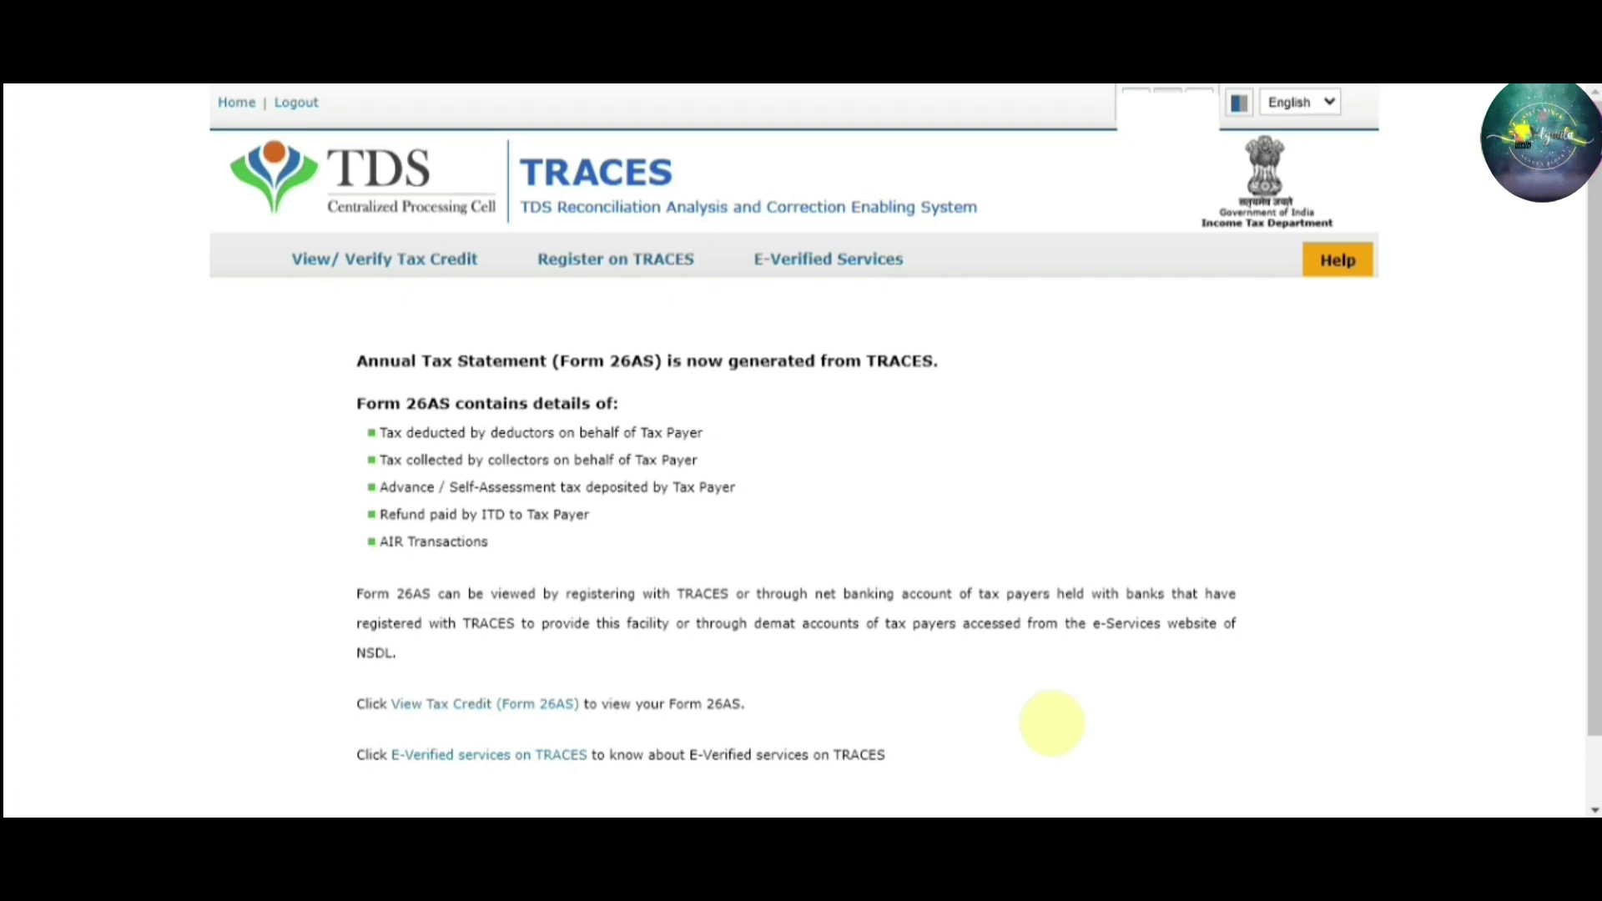
pyautogui.click(518, 705)
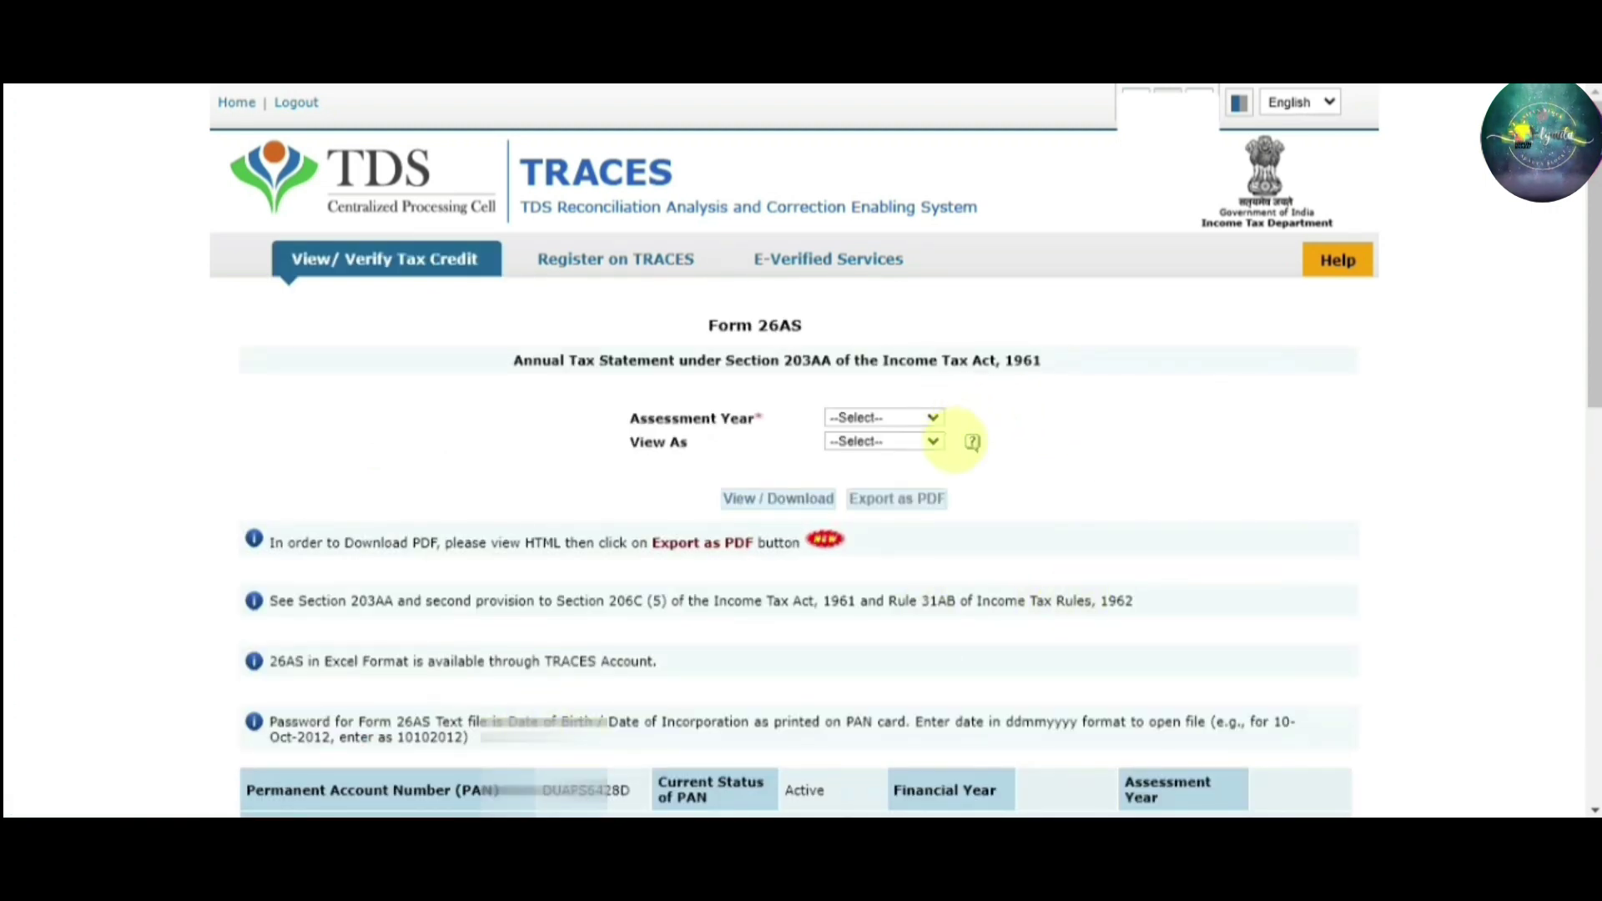
pyautogui.click(932, 417)
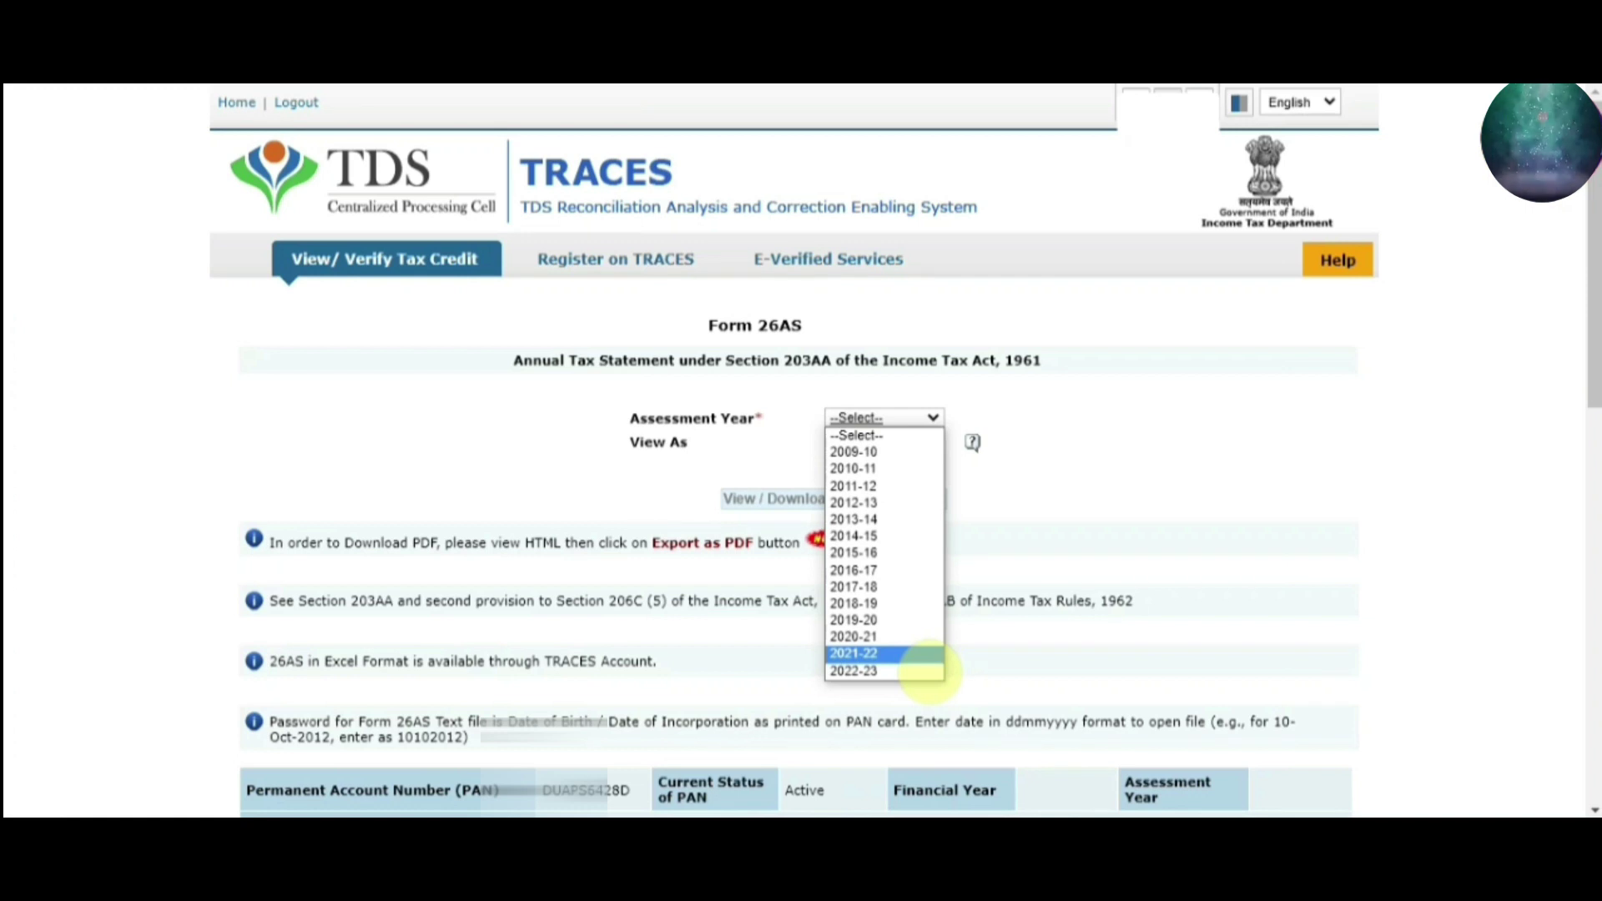
pyautogui.click(1026, 432)
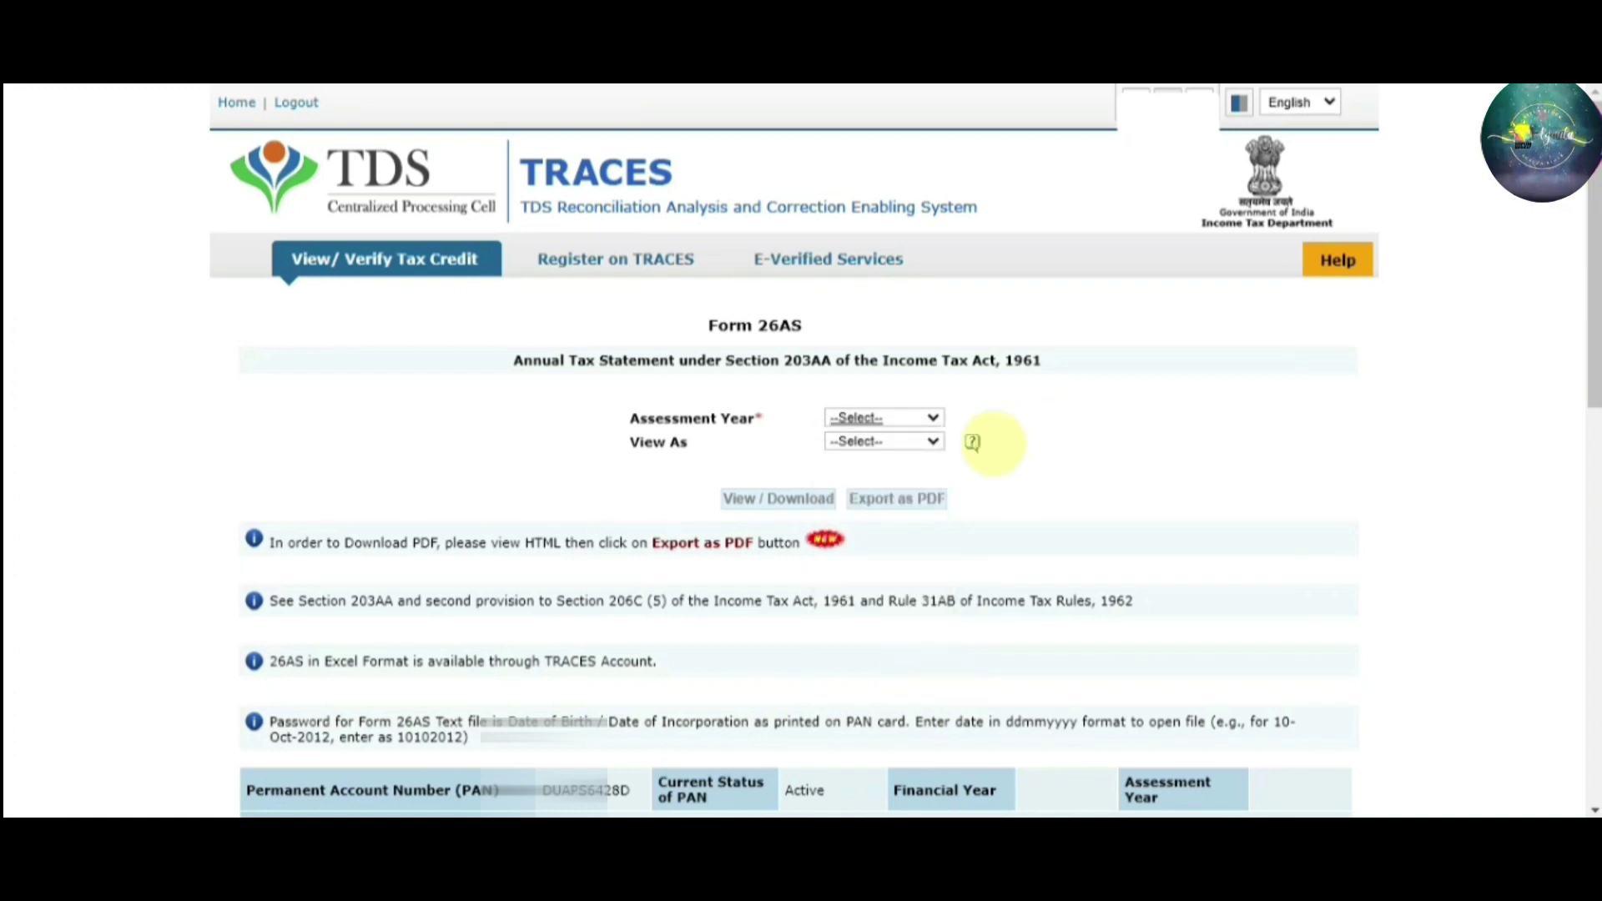
pyautogui.click(932, 418)
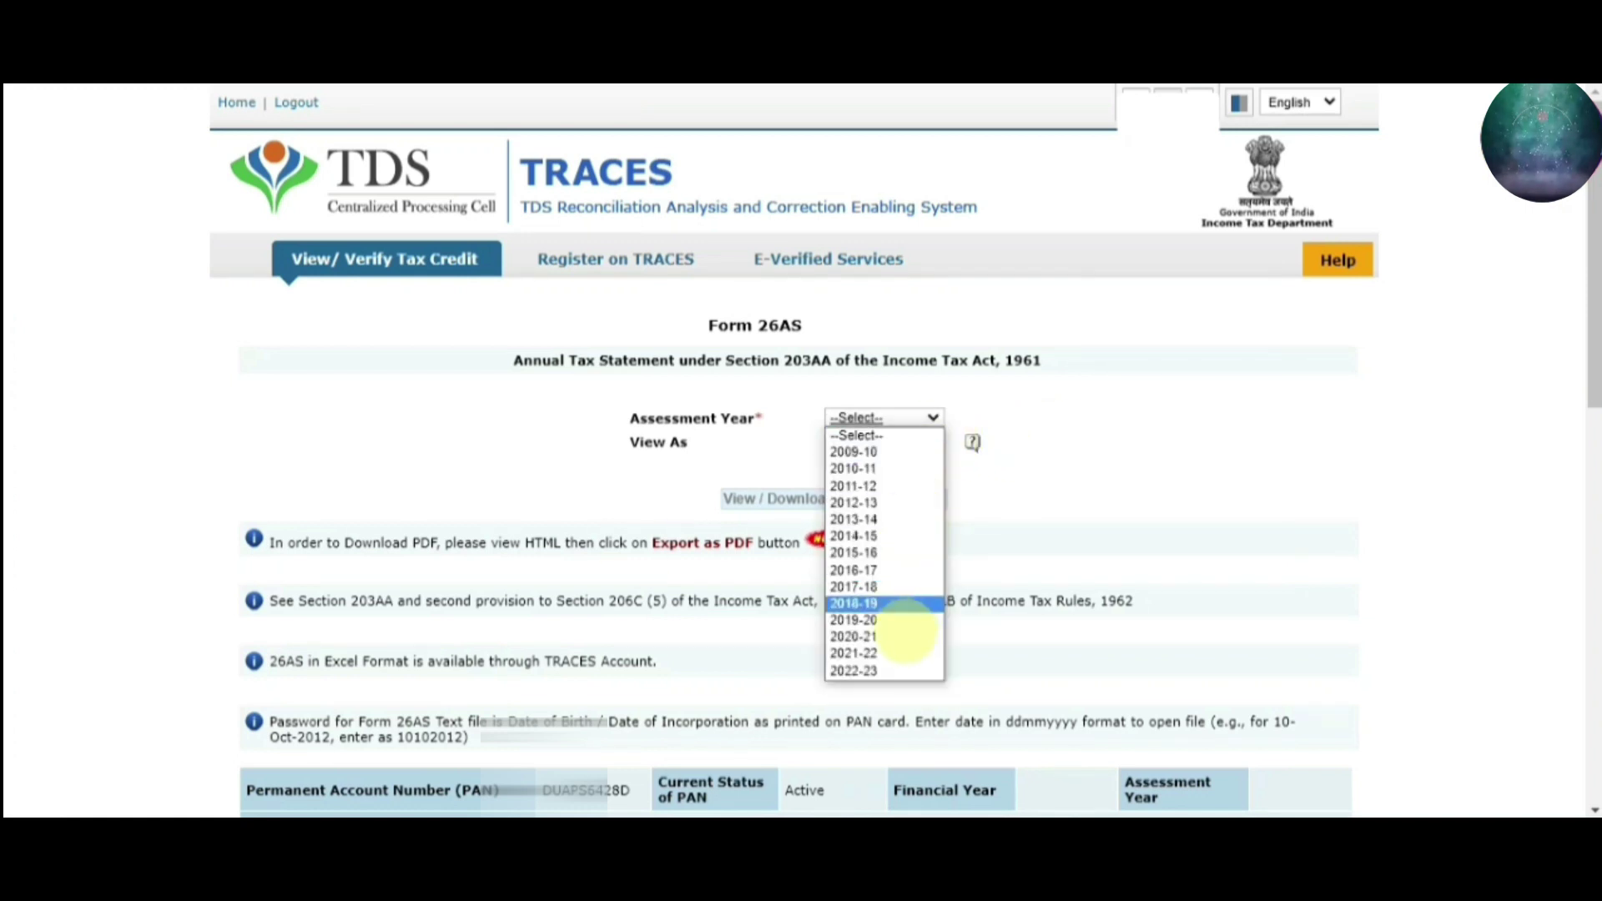
pyautogui.click(890, 653)
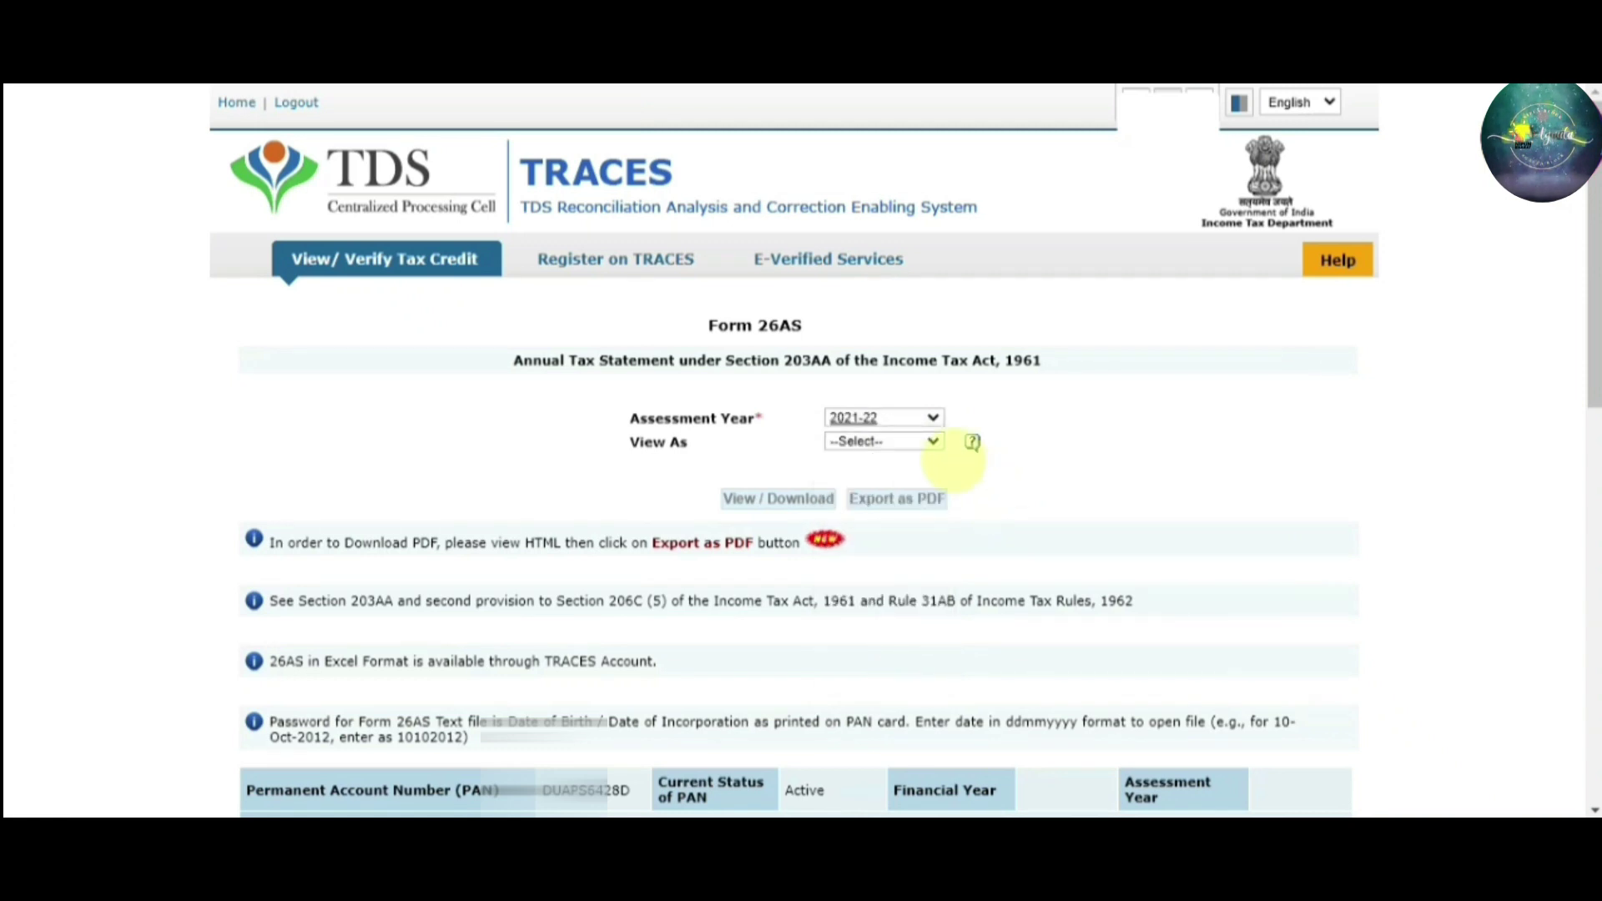
# View Form 26AS as HTML and scroll through the Part A TDS details
pyautogui.click(931, 440)
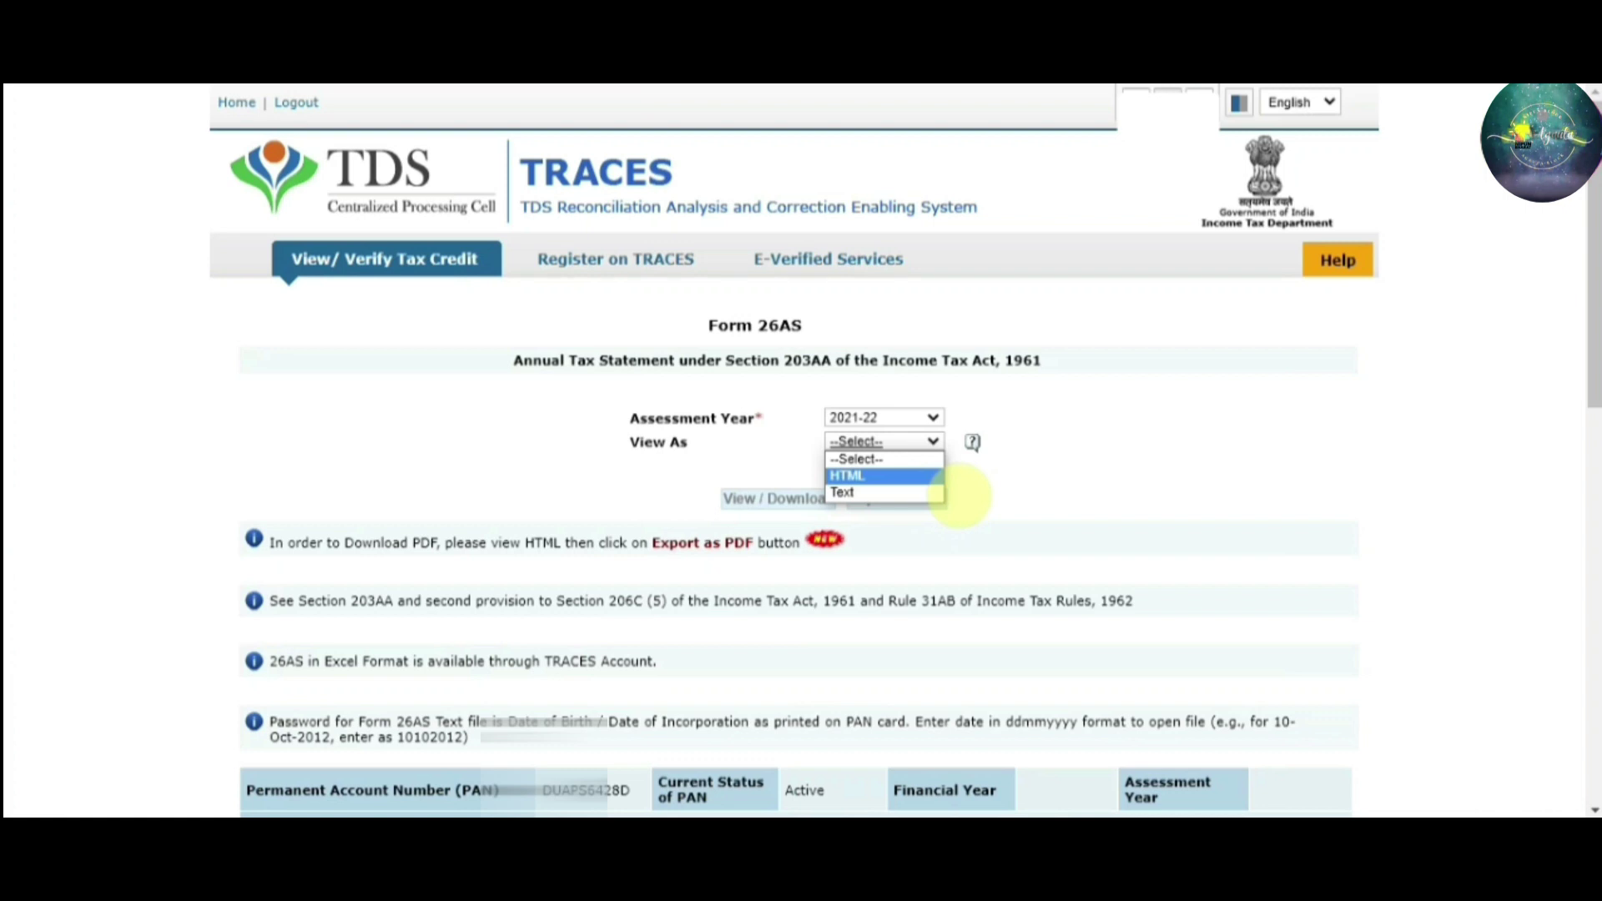
pyautogui.click(936, 476)
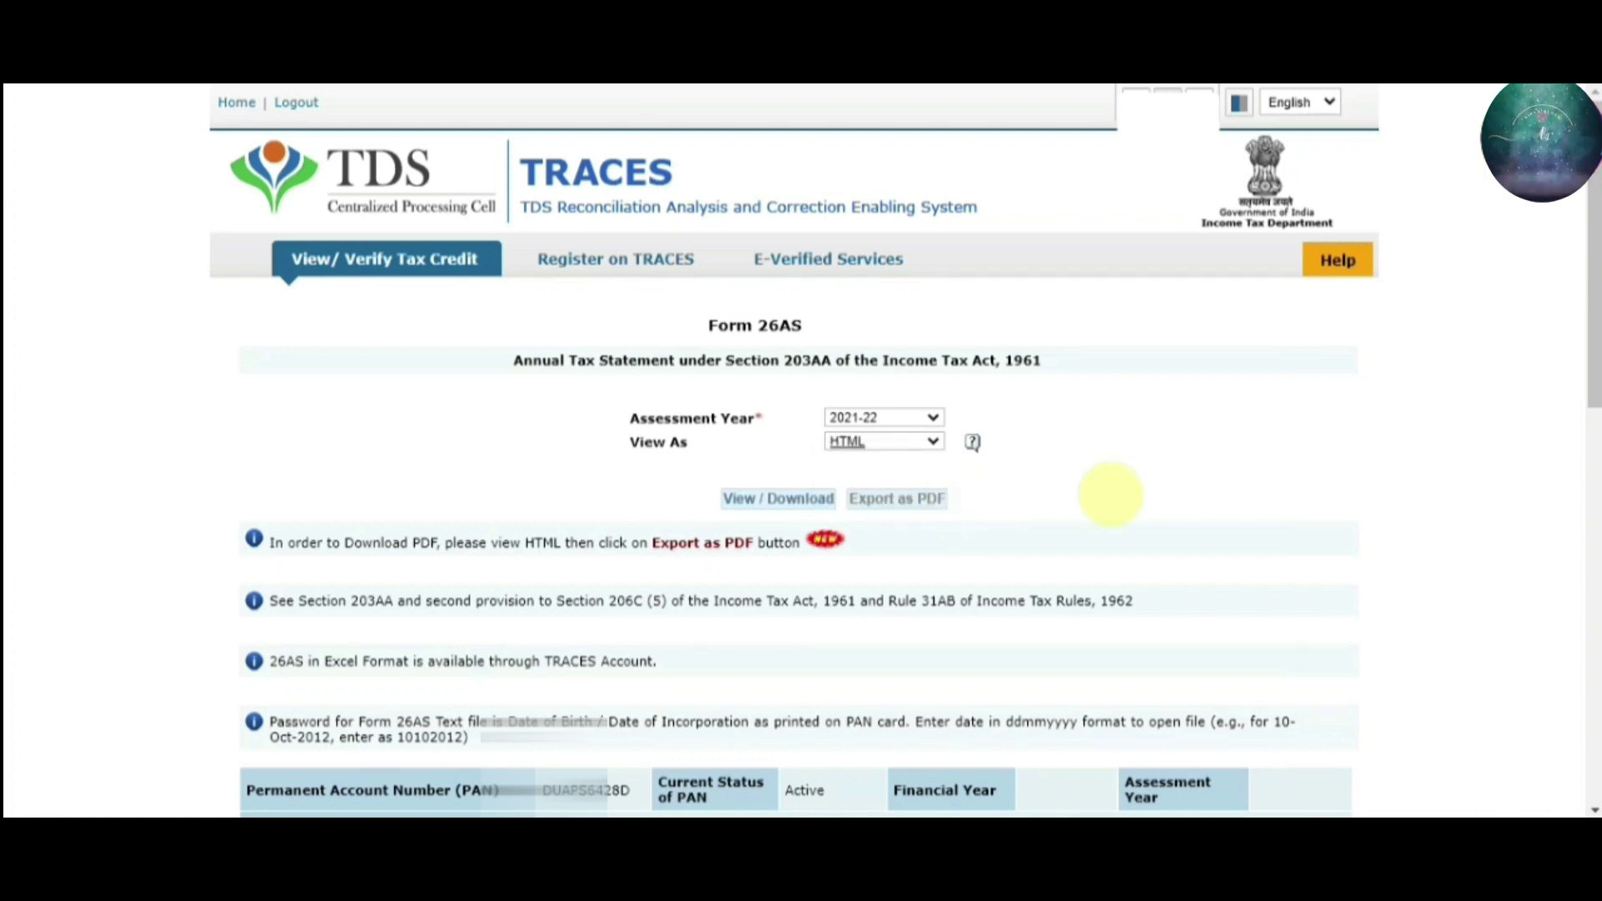
pyautogui.click(763, 499)
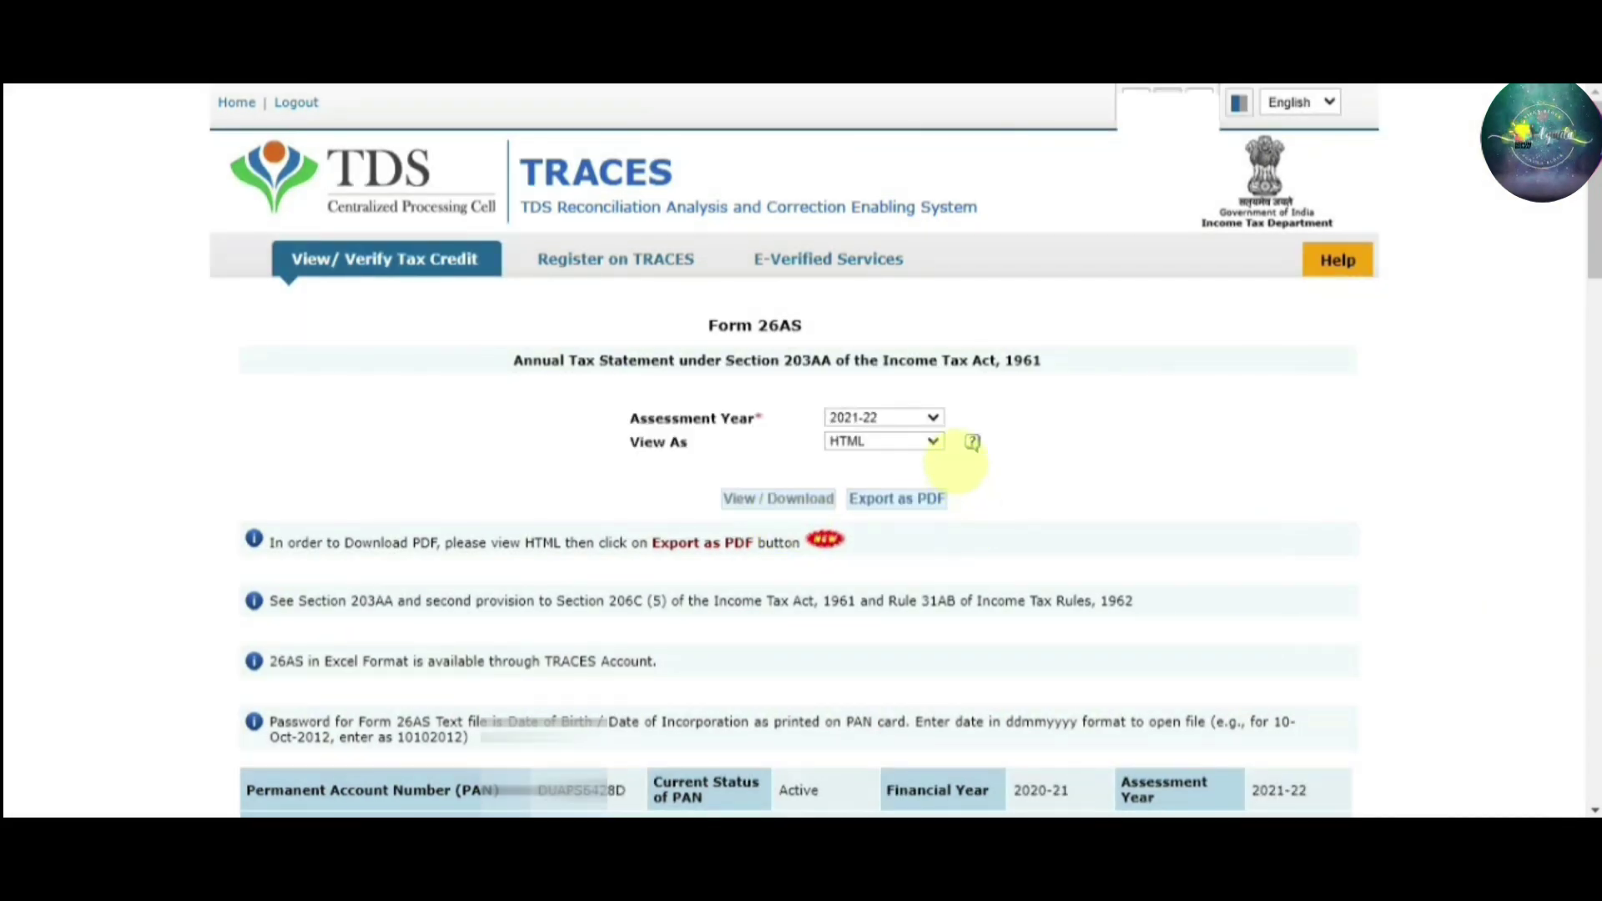
pyautogui.click(932, 442)
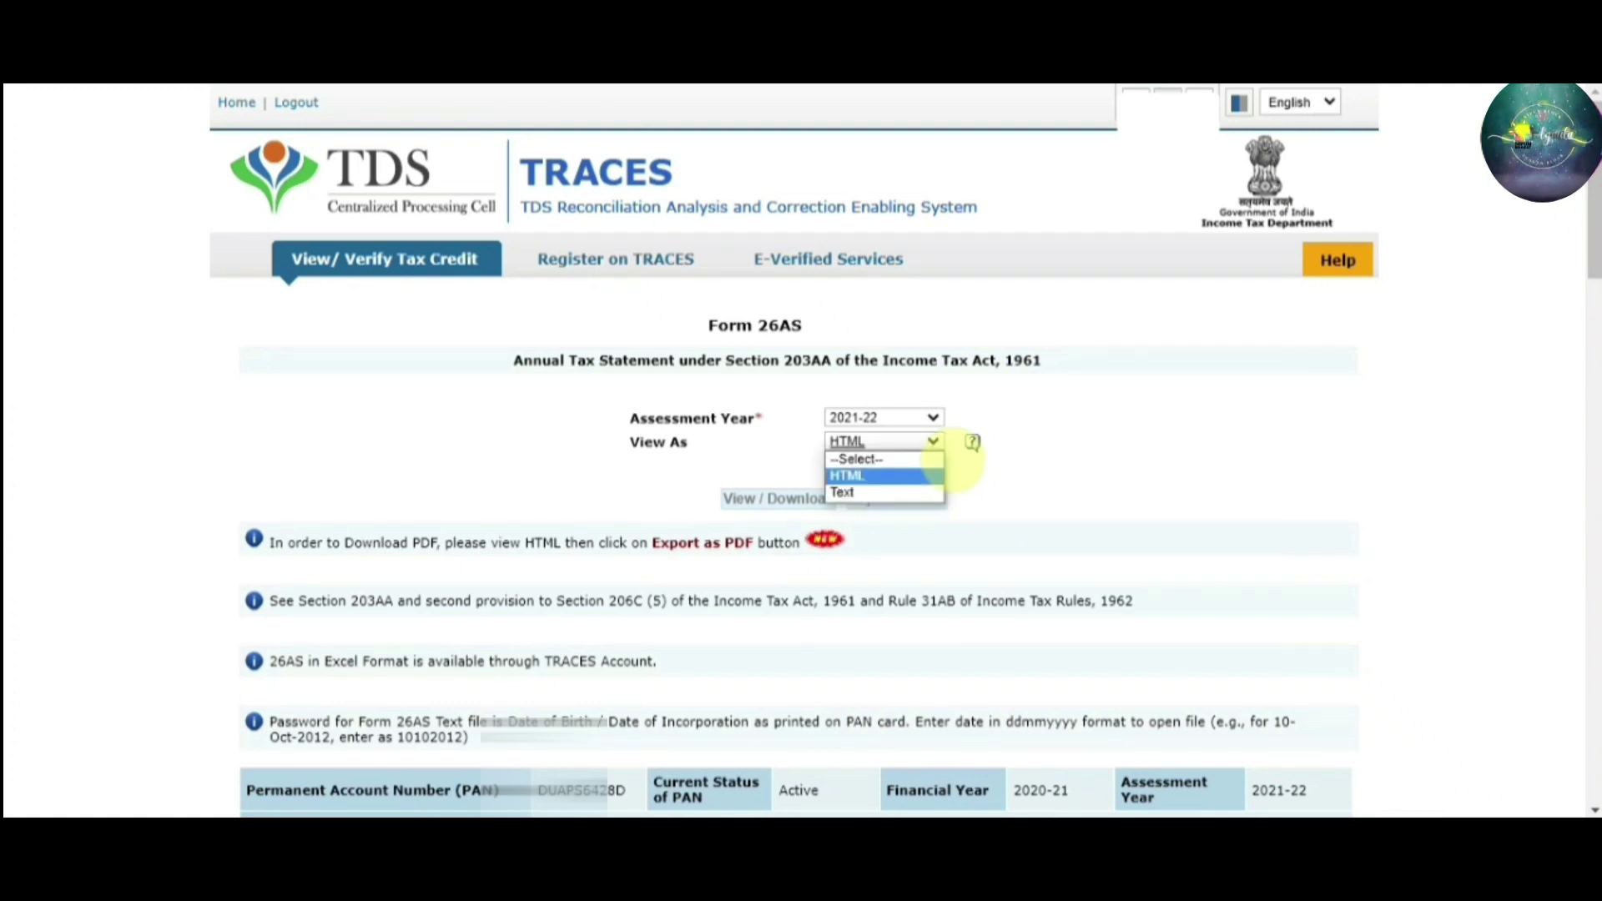
pyautogui.click(939, 474)
pyautogui.moveTo(1595, 224); pyautogui.dragTo(1595, 288)
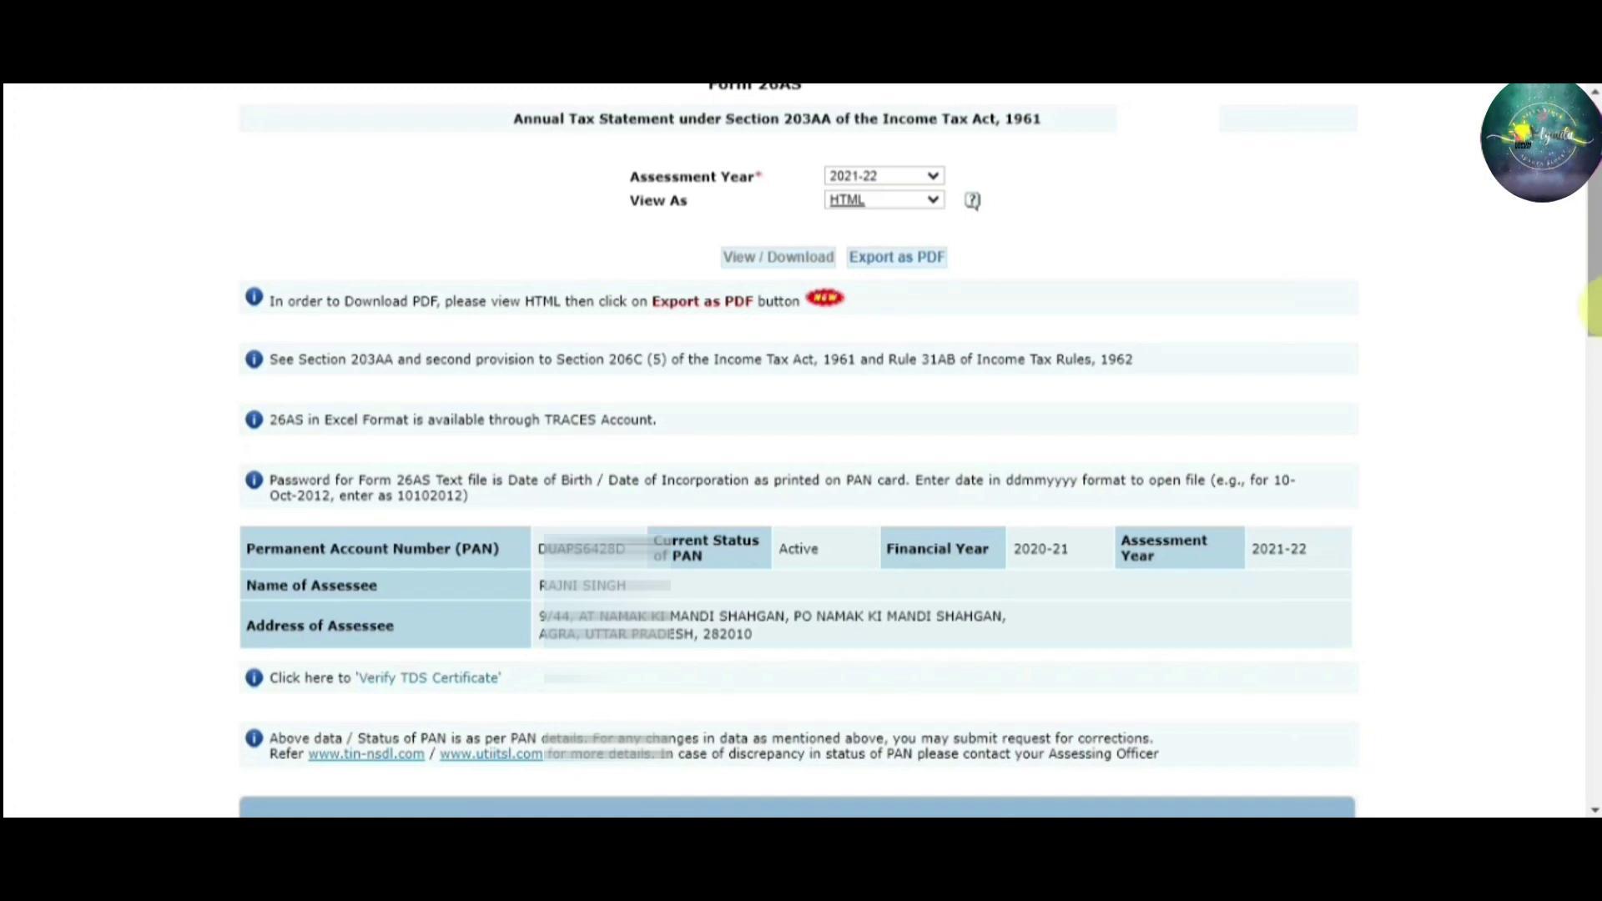
pyautogui.moveTo(1594, 288); pyautogui.dragTo(1593, 325)
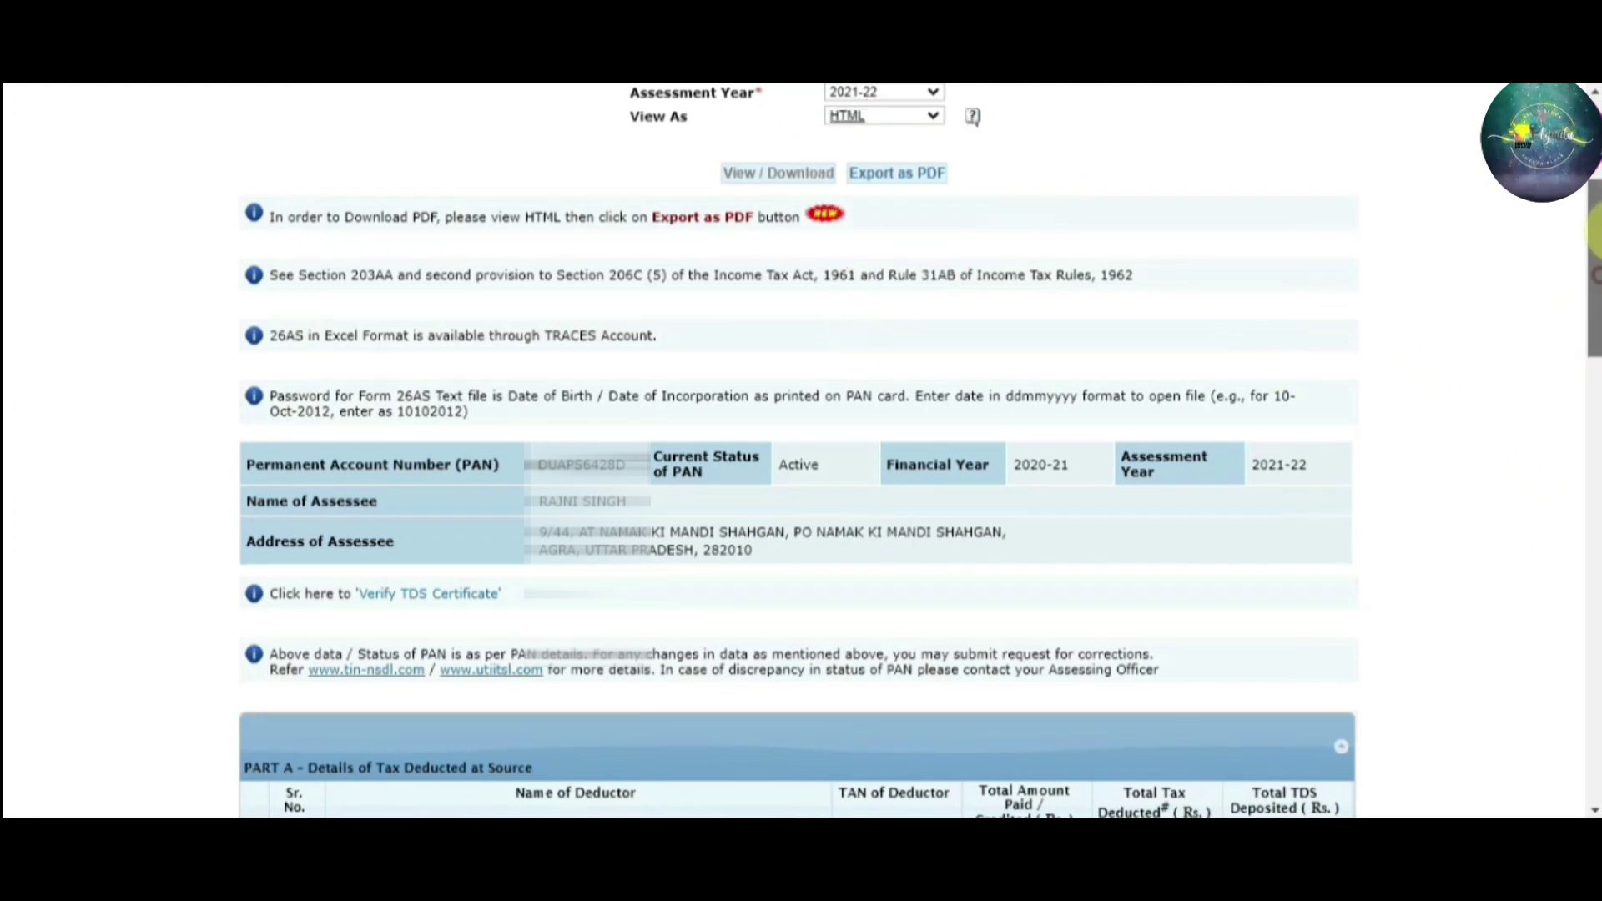
pyautogui.scroll(4, 797, 450)
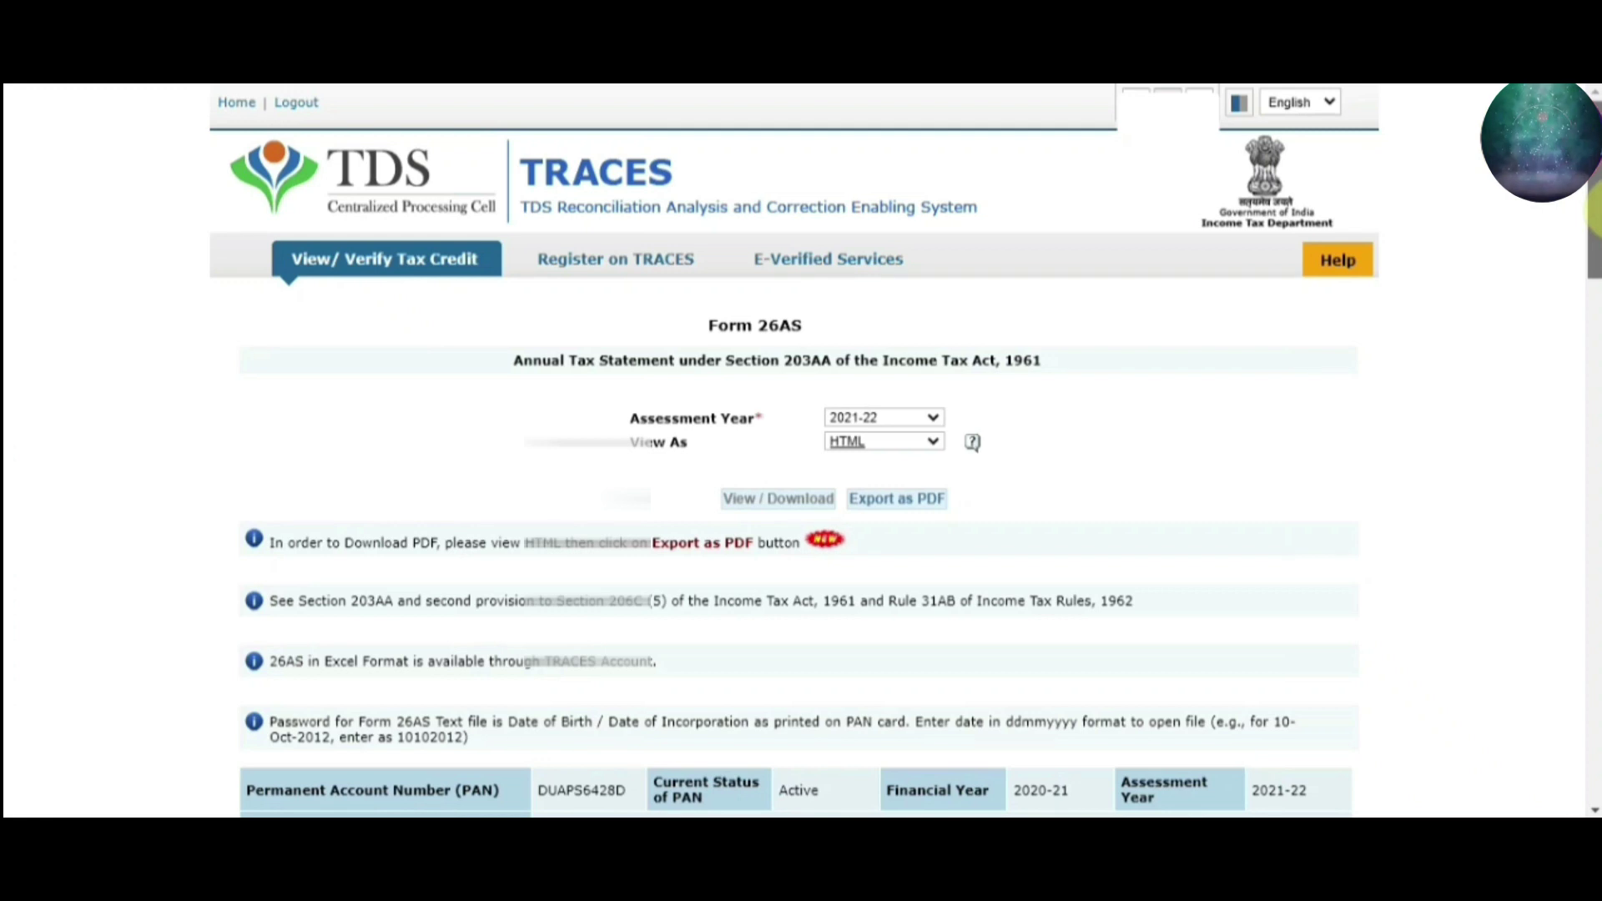
# Check the ₹14000.00 TDS deposited in the Form 26AS PDF and download a copy
pyautogui.moveTo(1592, 213); pyautogui.dragTo(1594, 360)
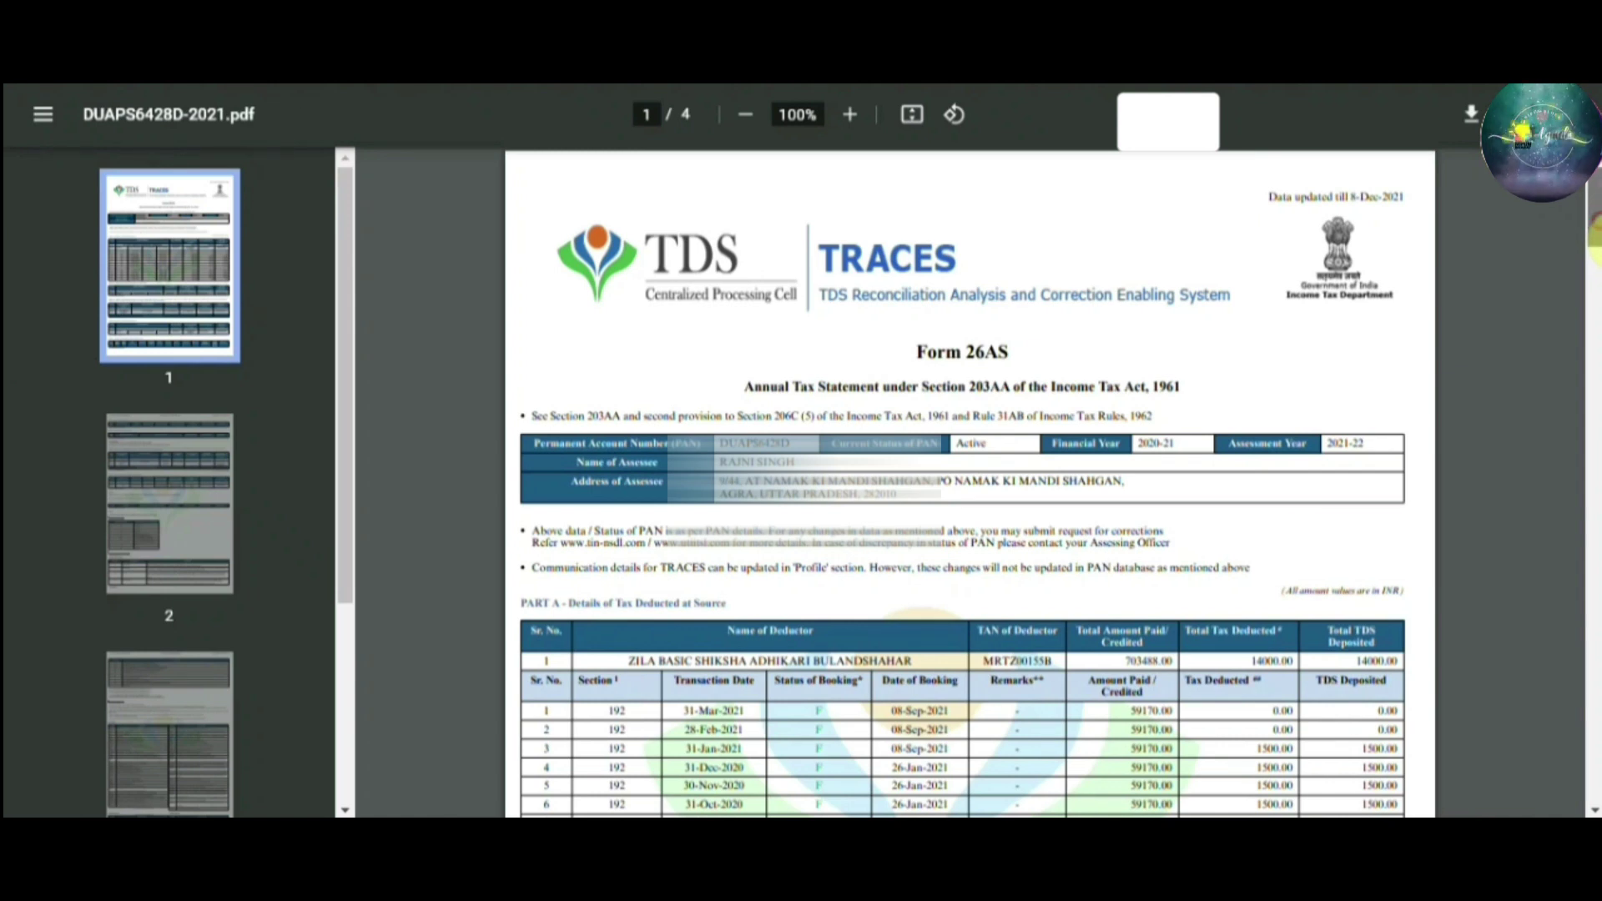
pyautogui.scroll(-1, 968, 484)
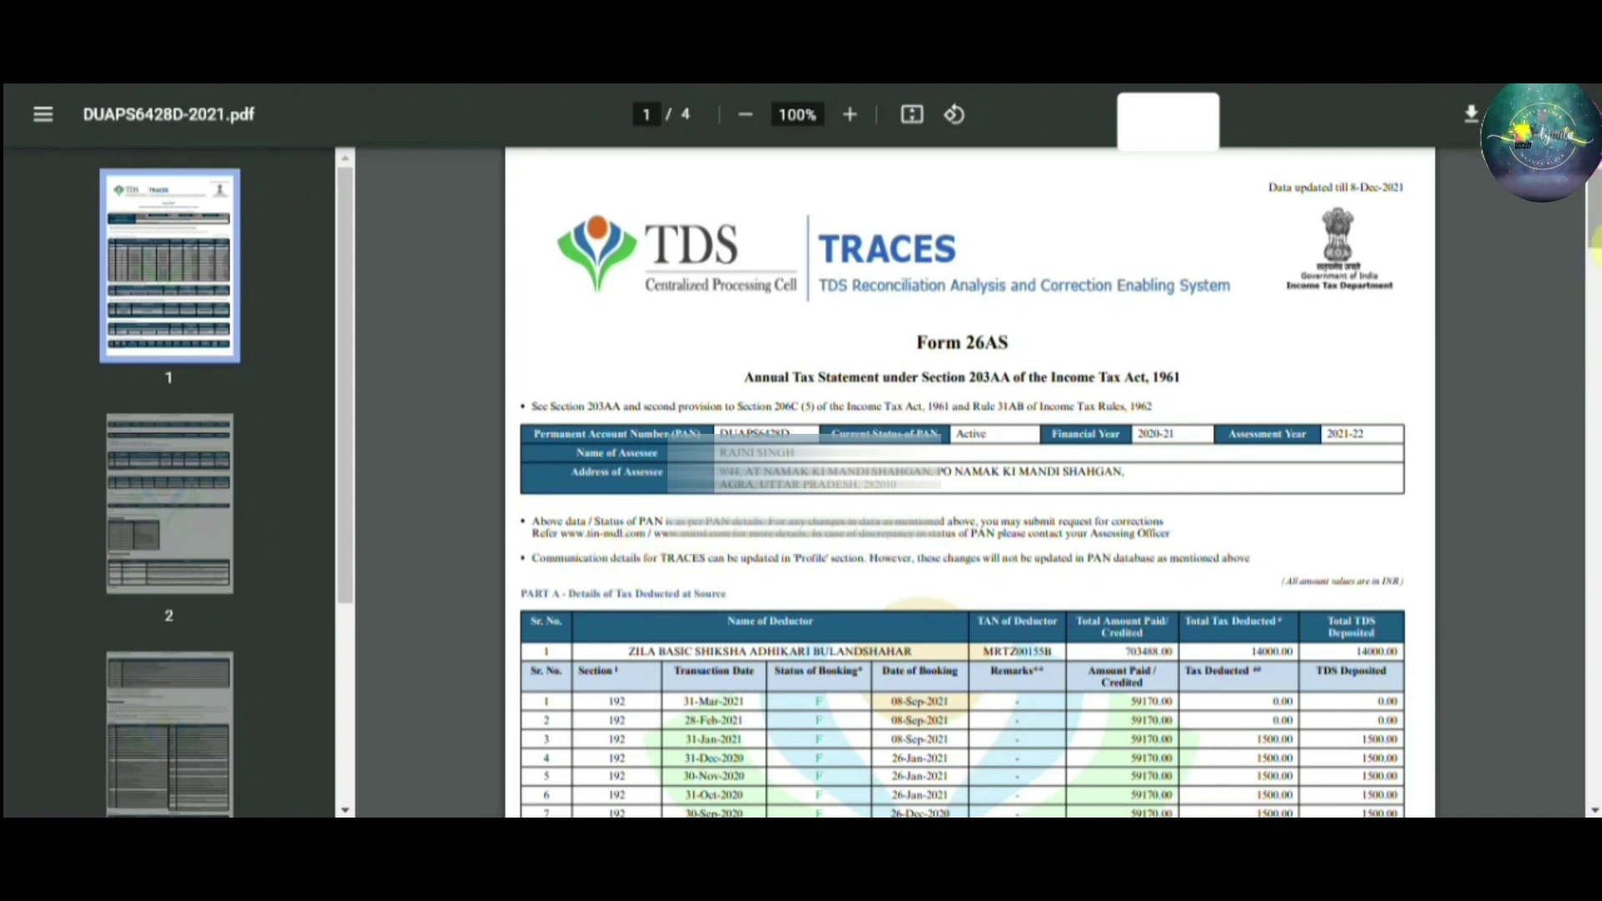
pyautogui.moveTo(1593, 225); pyautogui.dragTo(1595, 305)
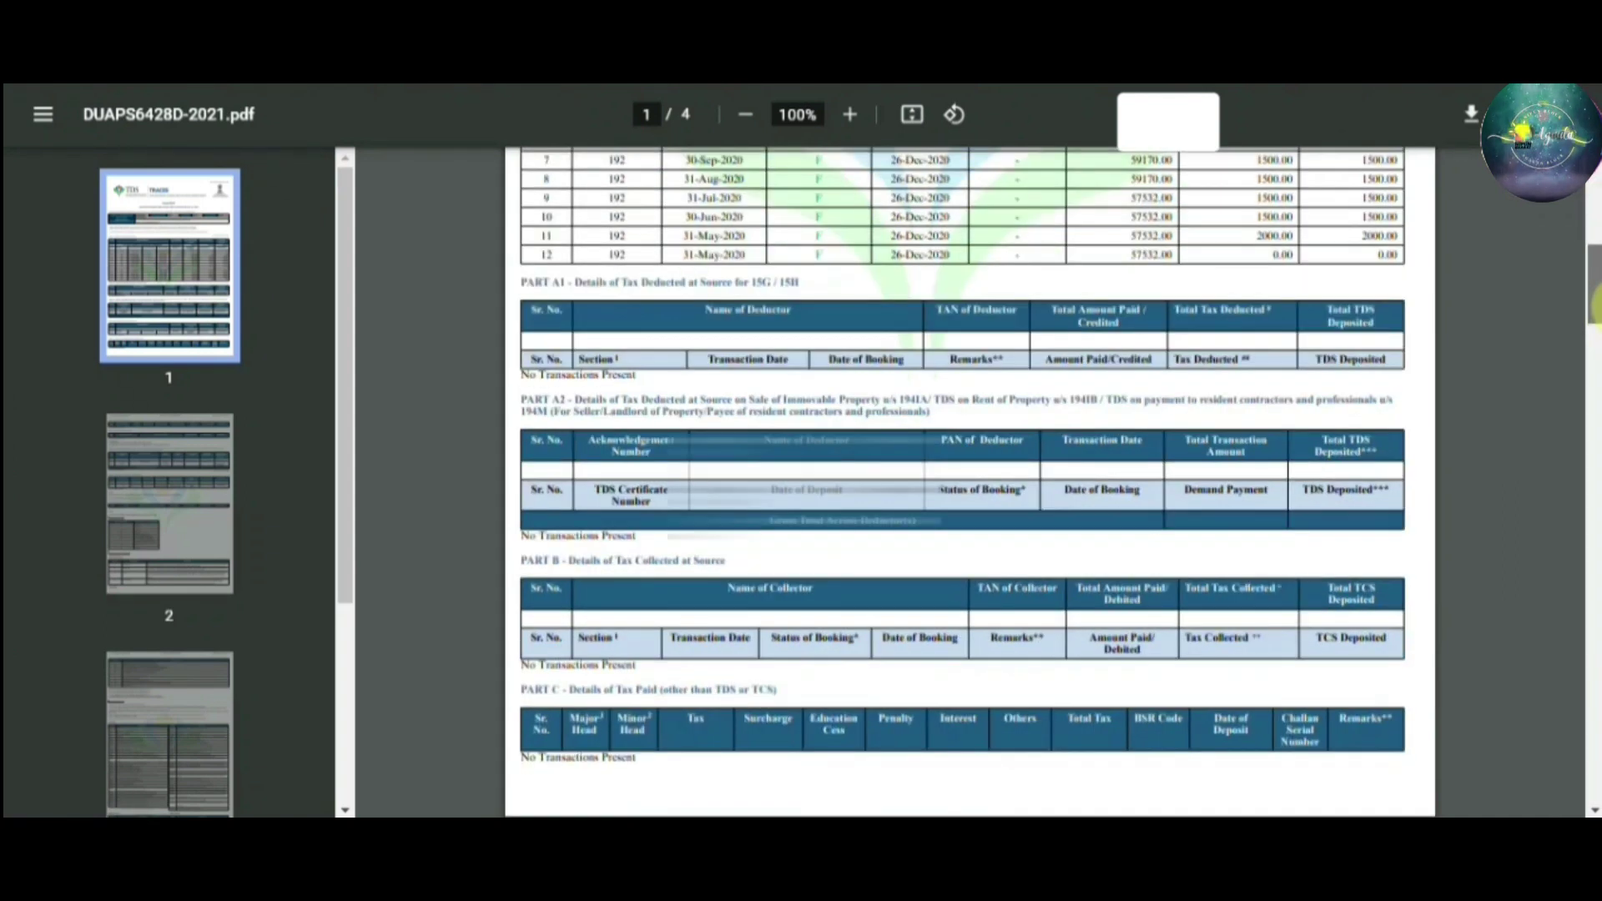
pyautogui.scroll(2, 968, 484)
pyautogui.scroll(5, 968, 483)
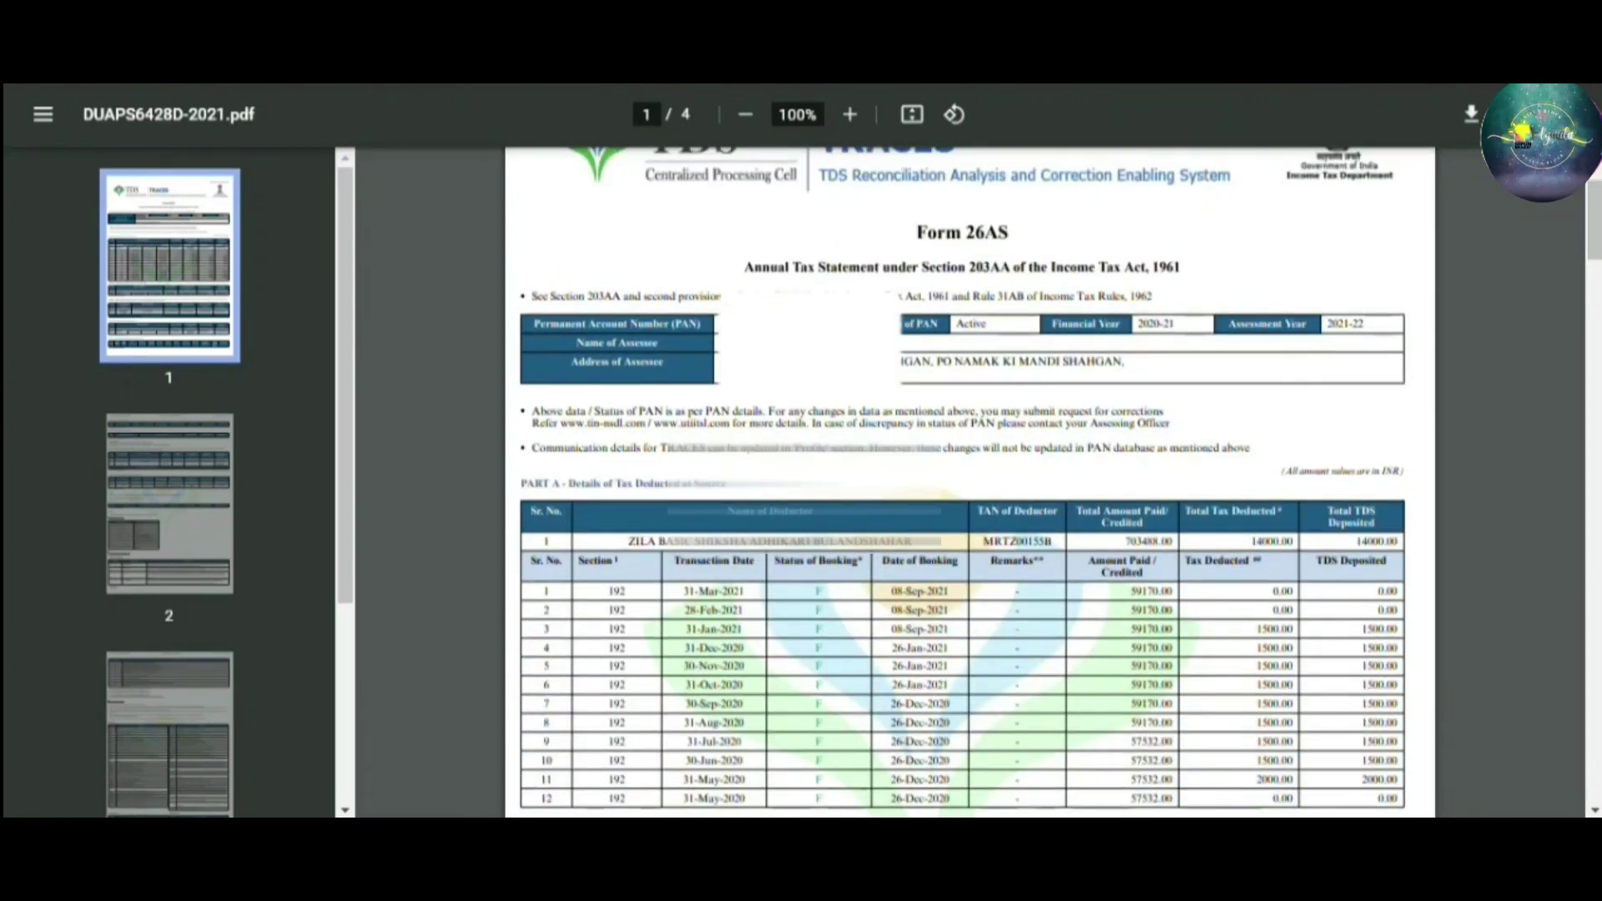
pyautogui.click(1471, 116)
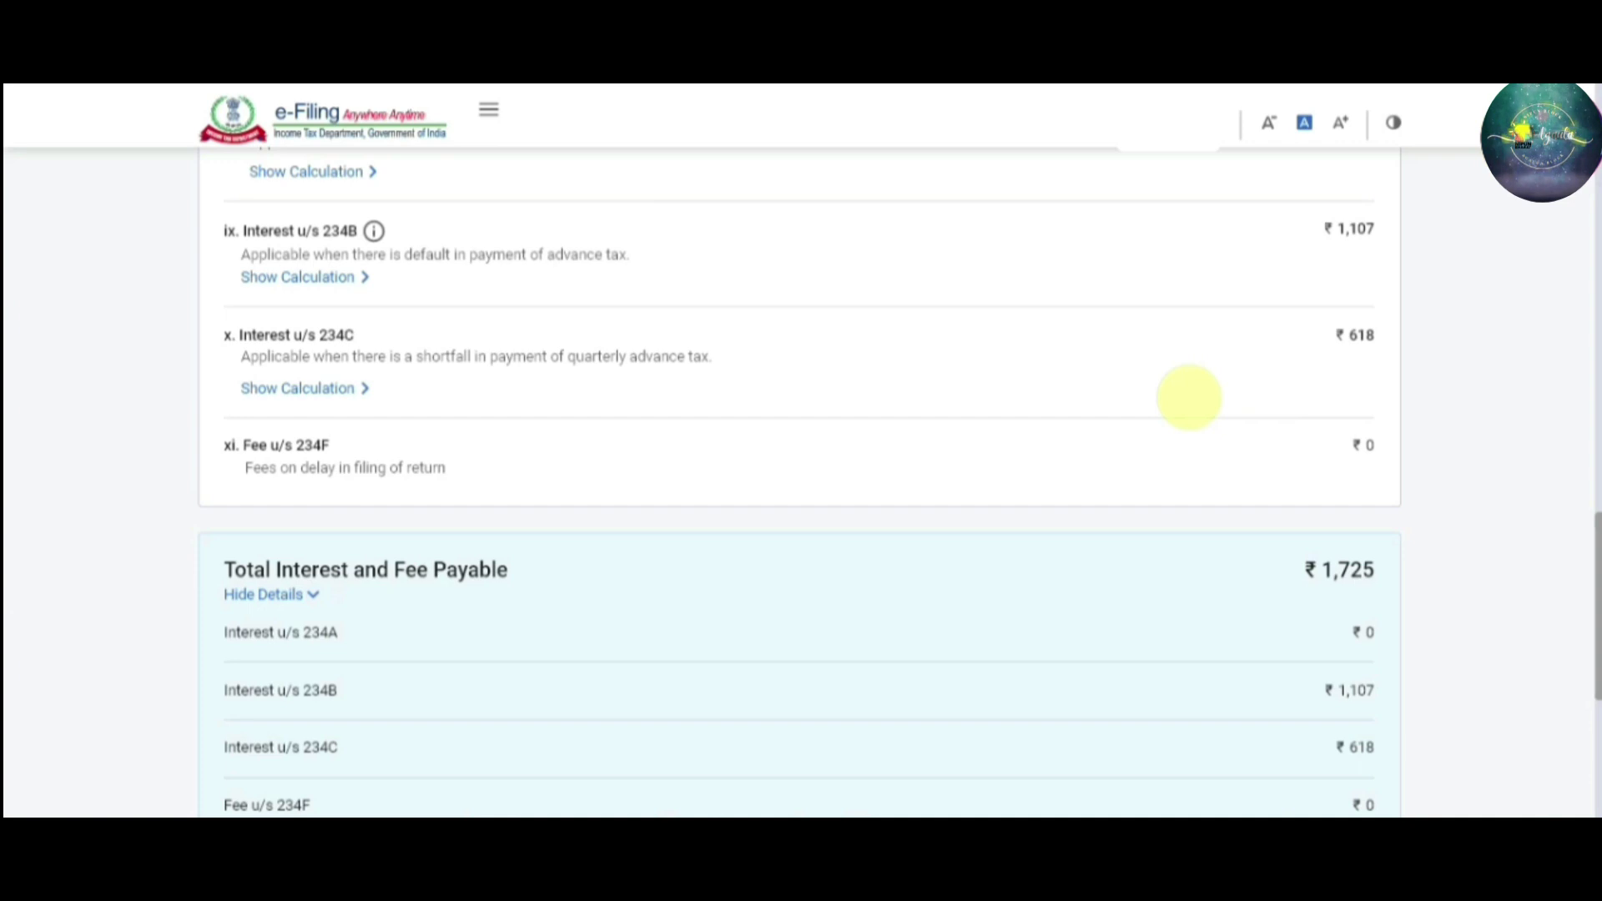
# Scroll back to the income source details and down to Income from House Property
pyautogui.scroll(10, 1596, 551)
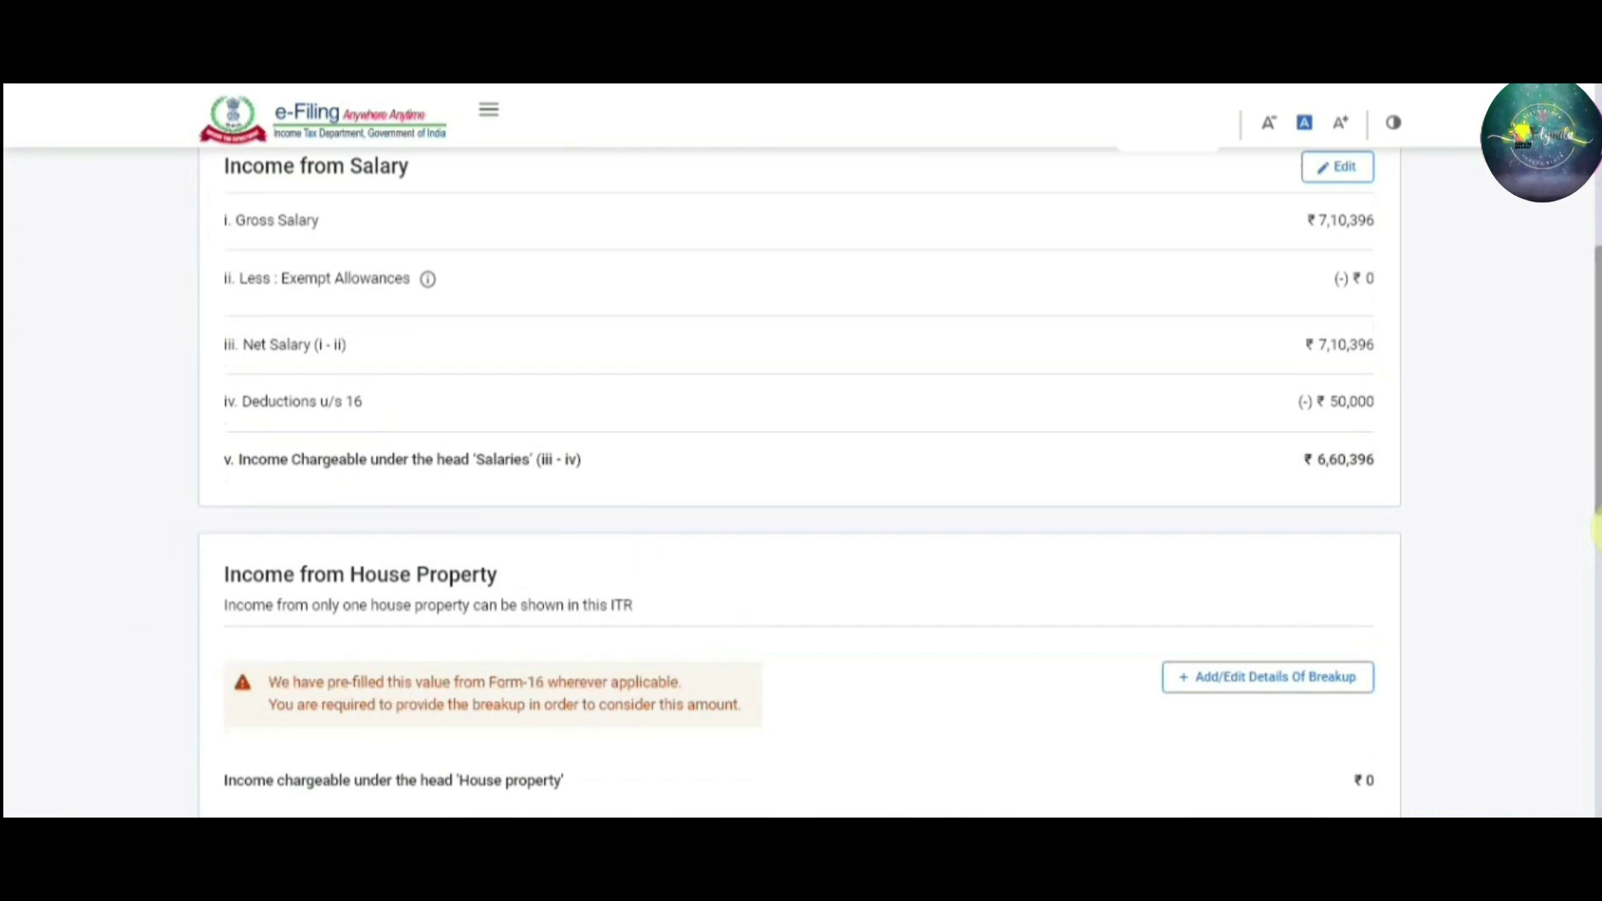
pyautogui.scroll(5, 801, 467)
pyautogui.scroll(-2, 801, 467)
pyautogui.moveTo(1595, 427); pyautogui.dragTo(1595, 565)
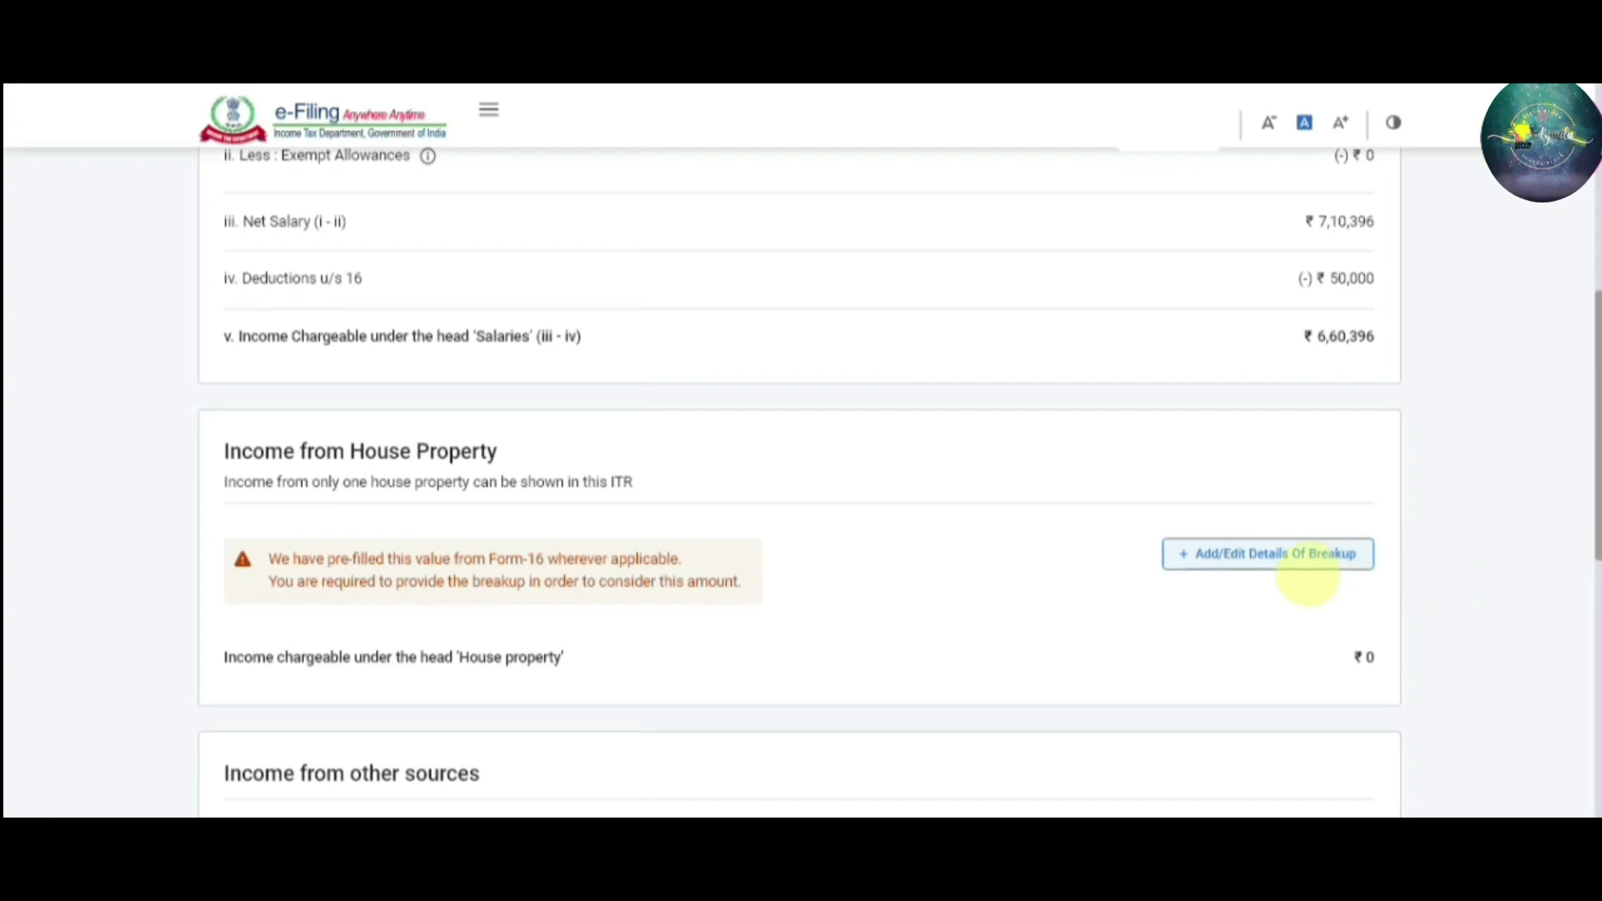
# Add a Self Occupied house property breakup with 88081 interest payable on borrowed capital
pyautogui.click(1307, 560)
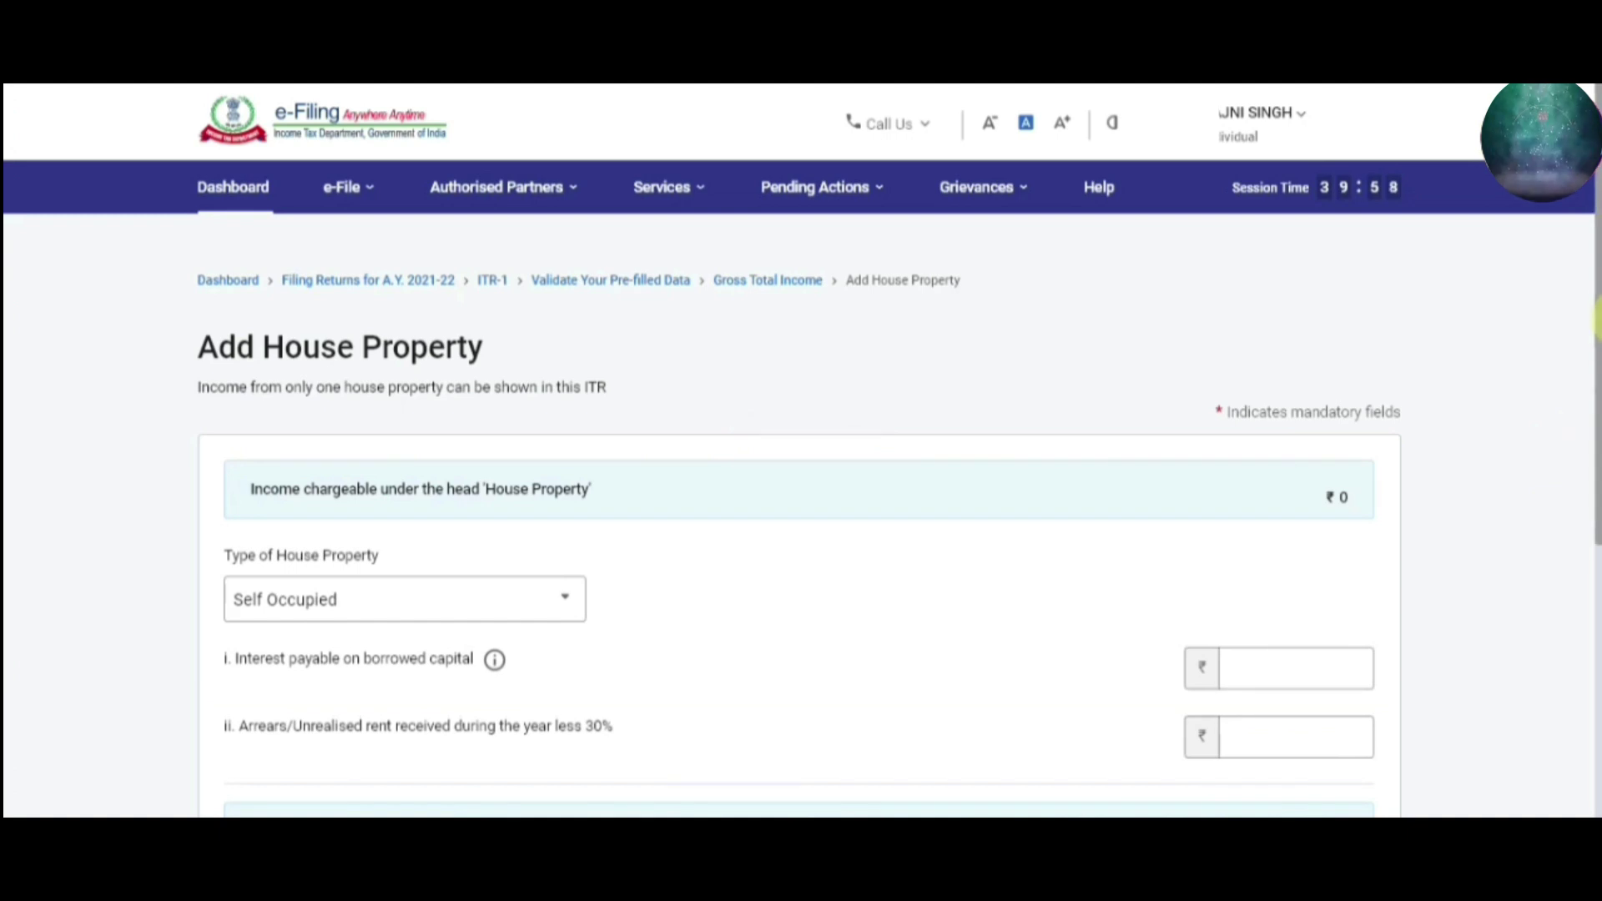
pyautogui.scroll(-2, 1589, 375)
pyautogui.scroll(-1, 1595, 430)
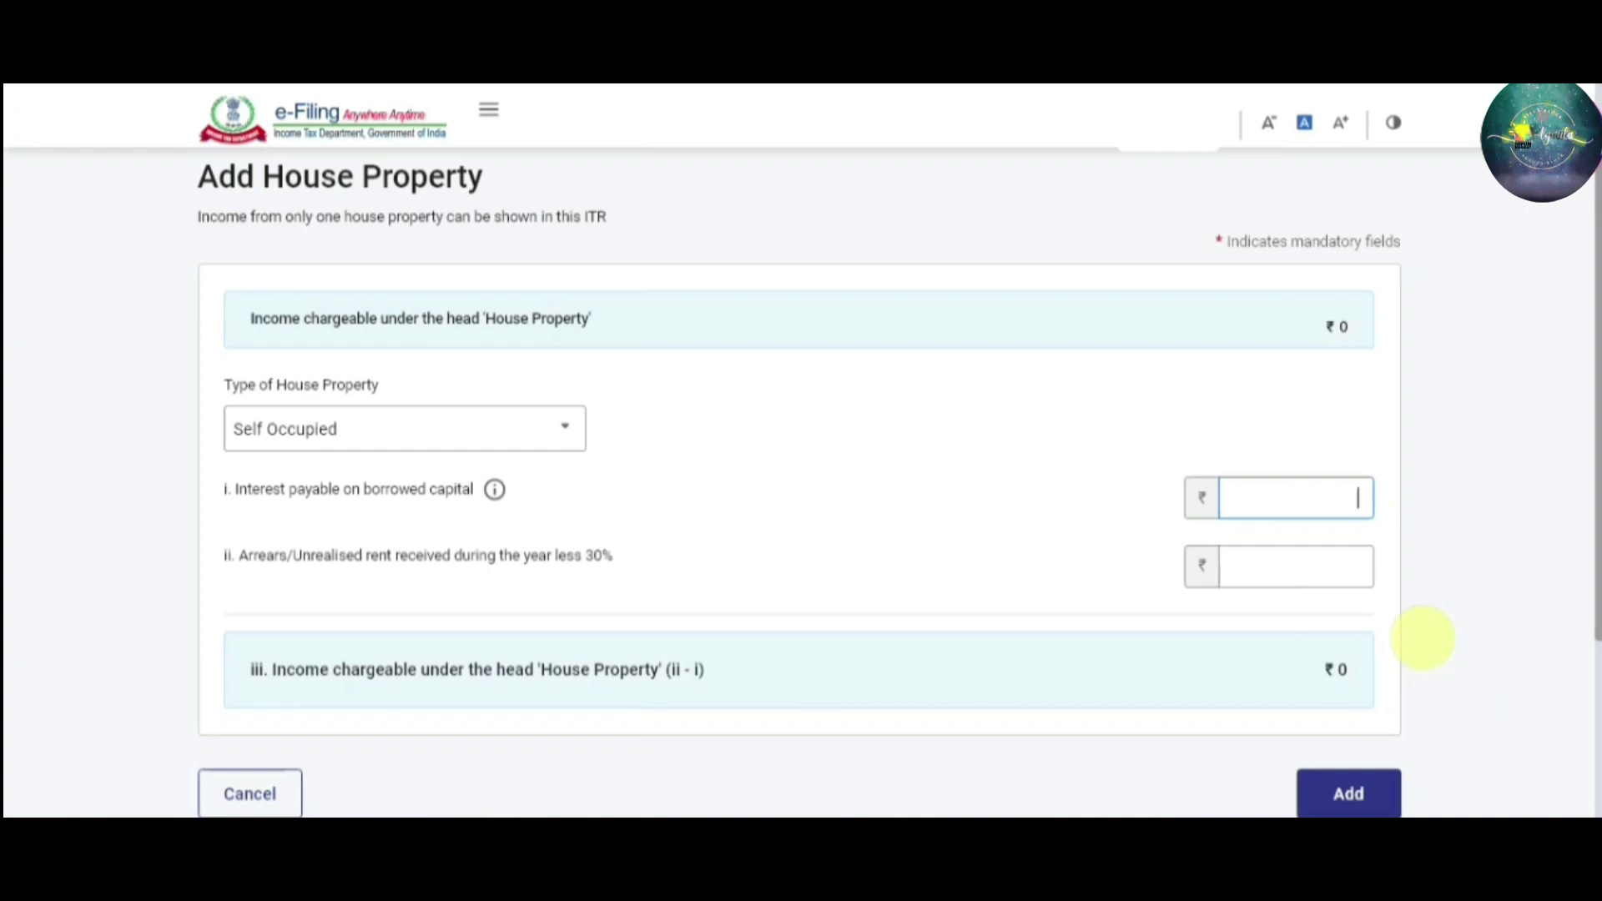
pyautogui.write('880')
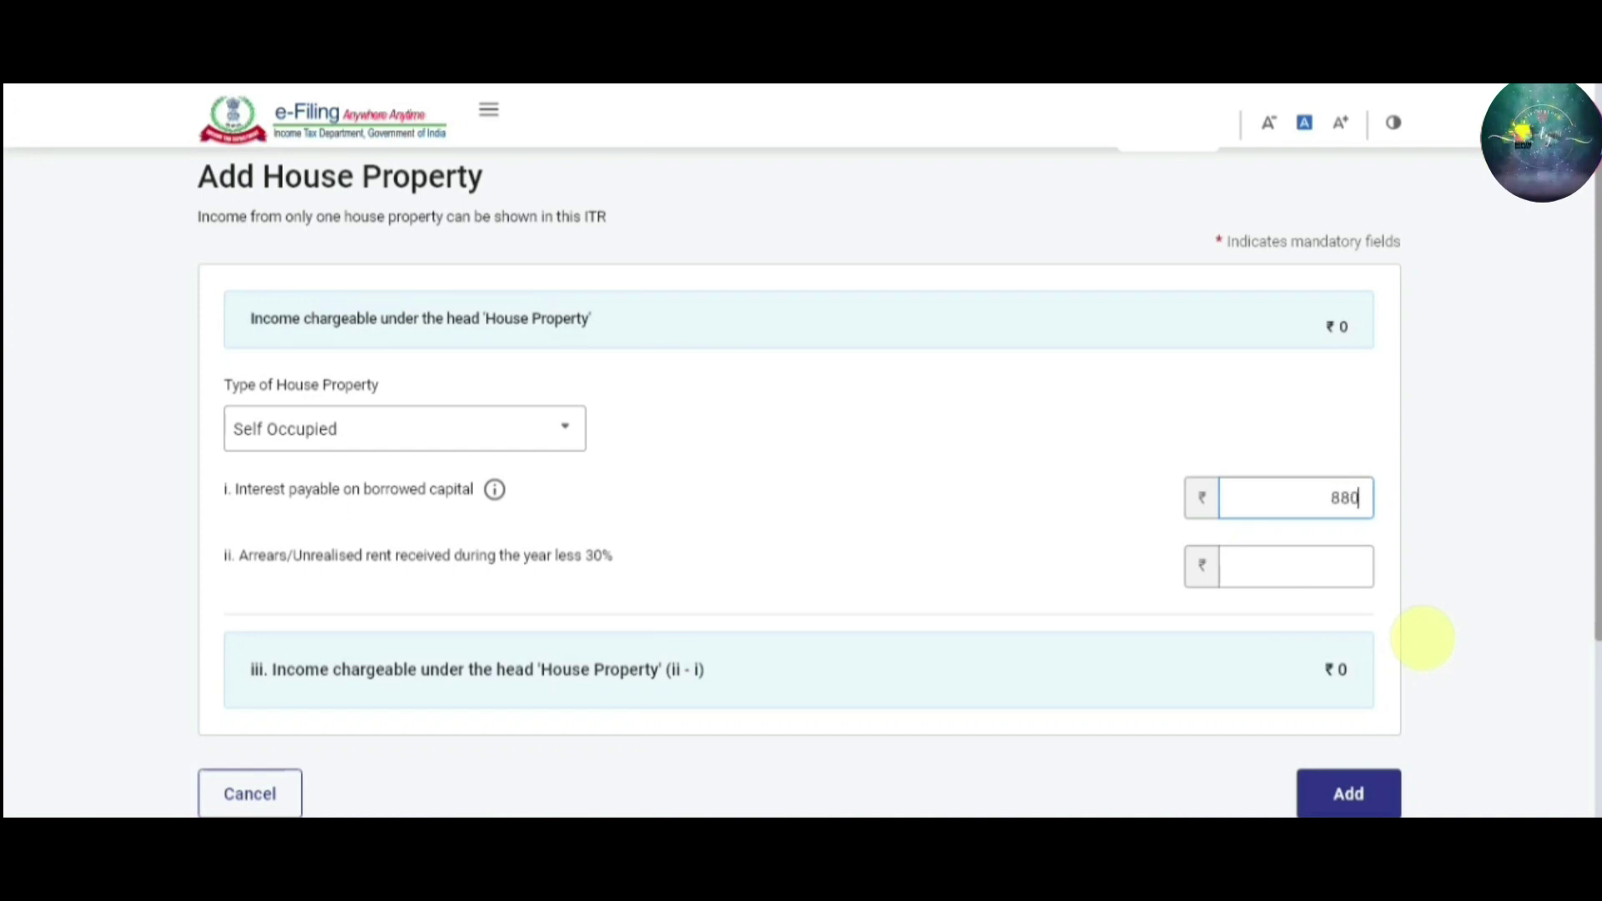
pyautogui.write('81')
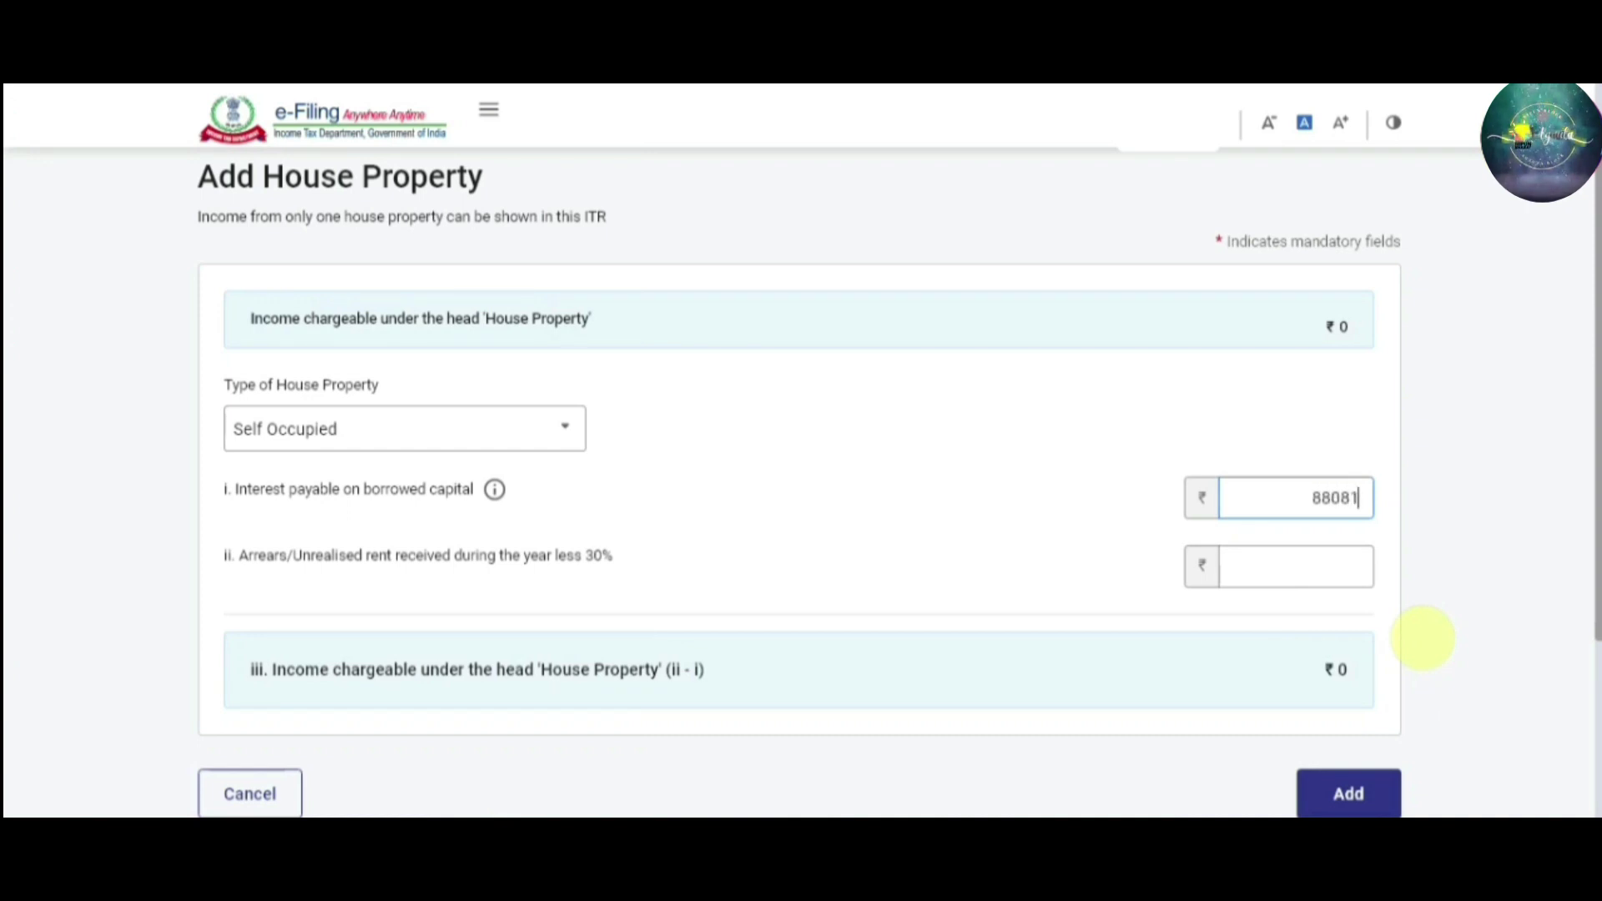
pyautogui.press('Tab')
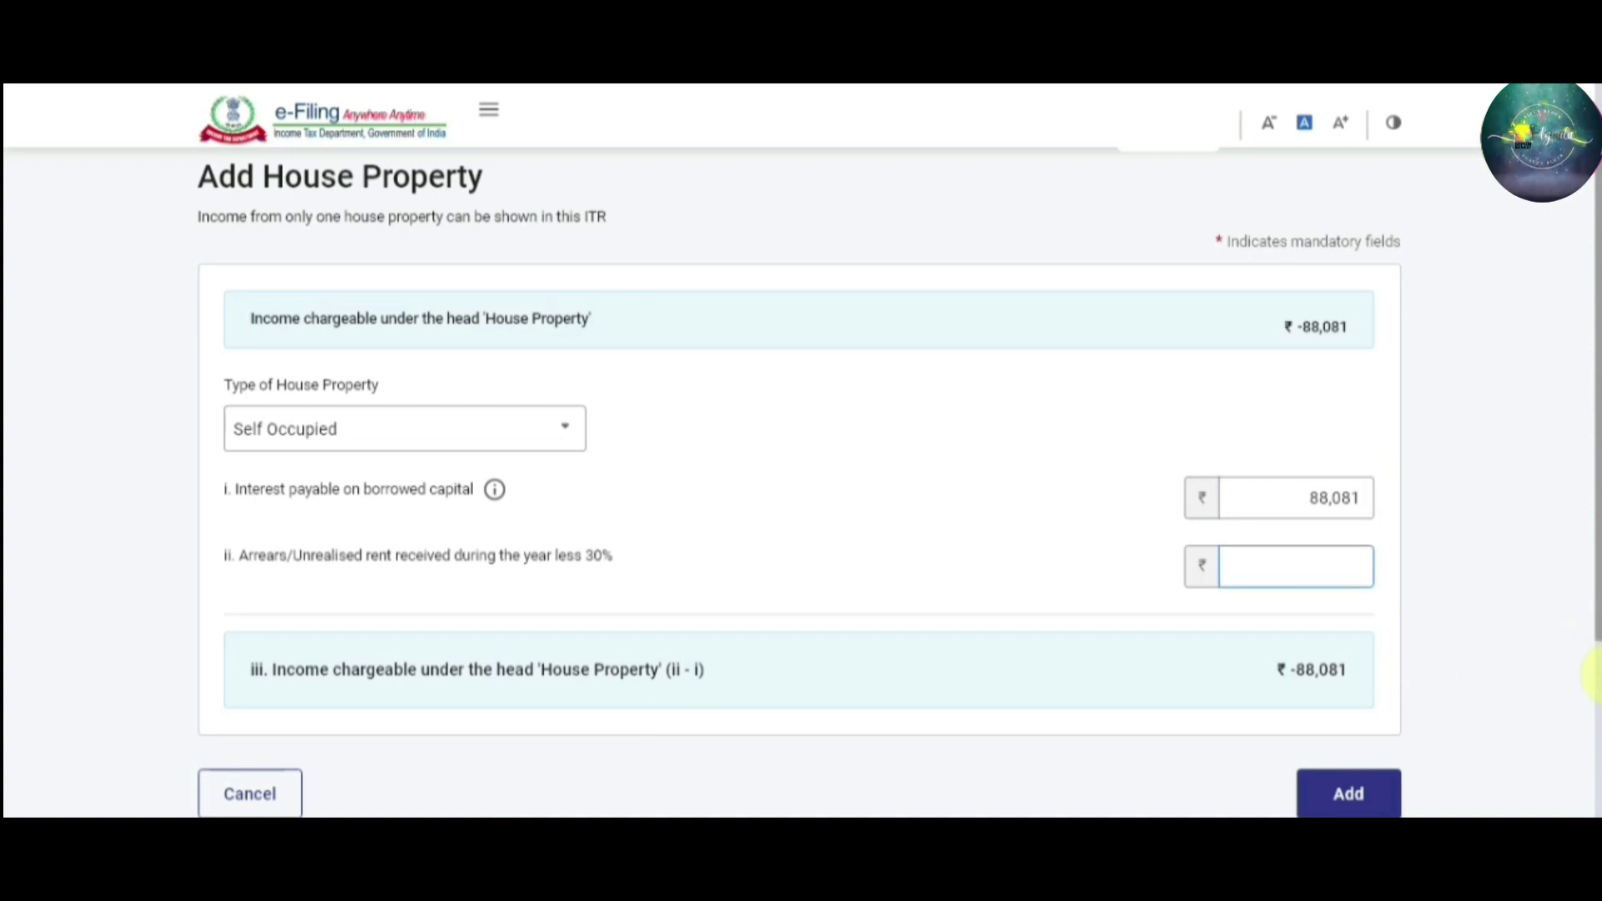
pyautogui.click(1365, 803)
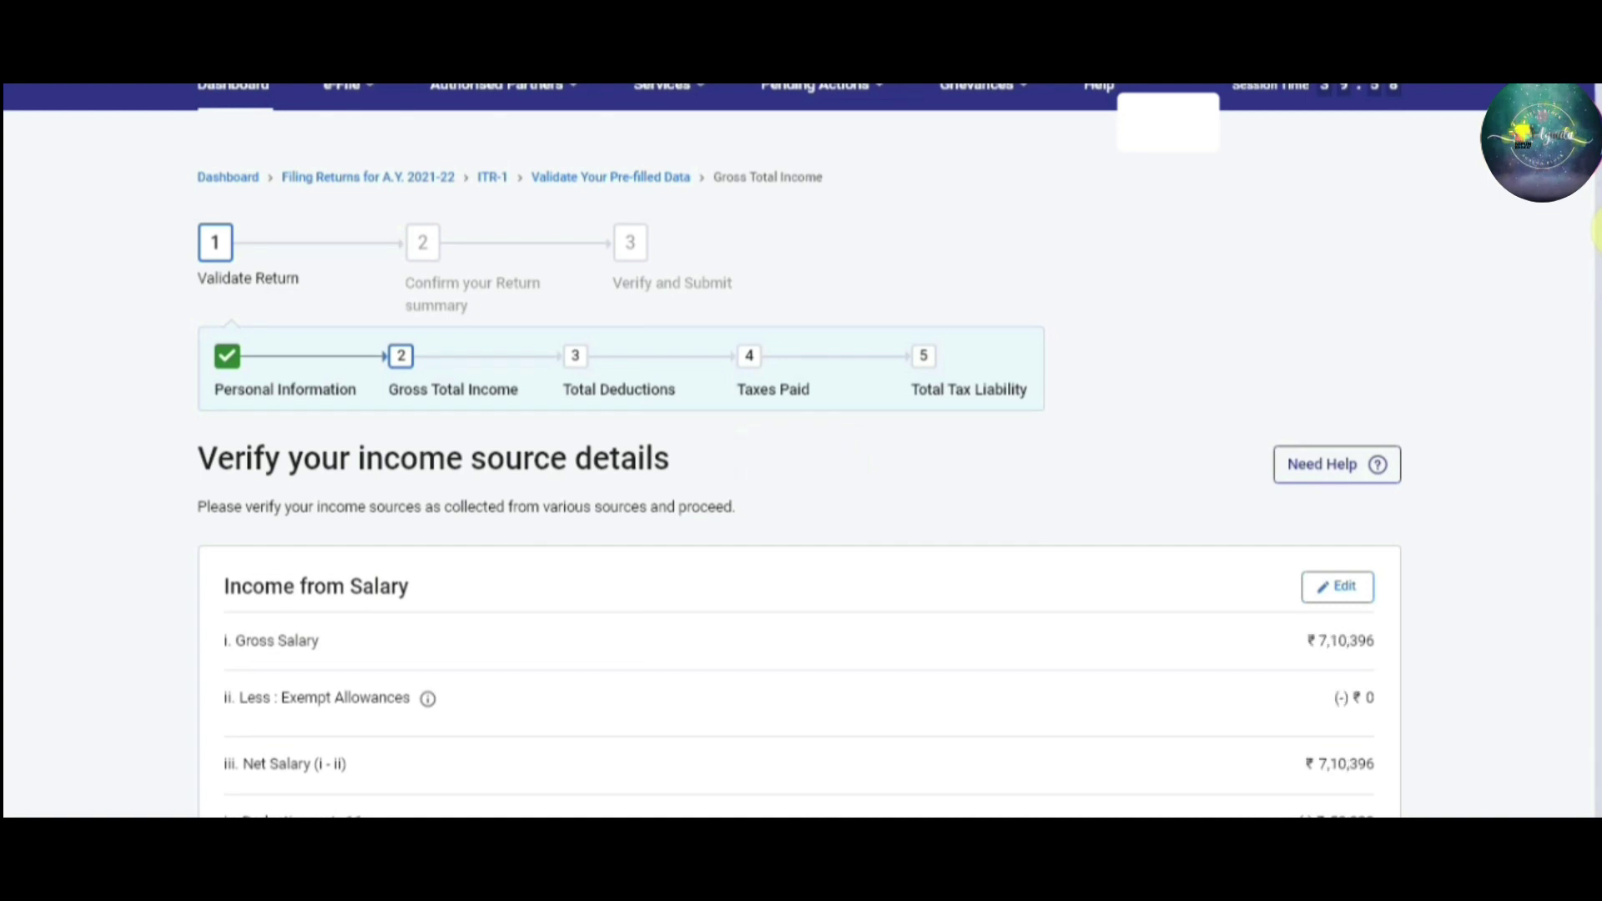
# Confirm the ₹5,72,315 gross total income and move back down the Return Summary
pyautogui.scroll(1, 1595, 229)
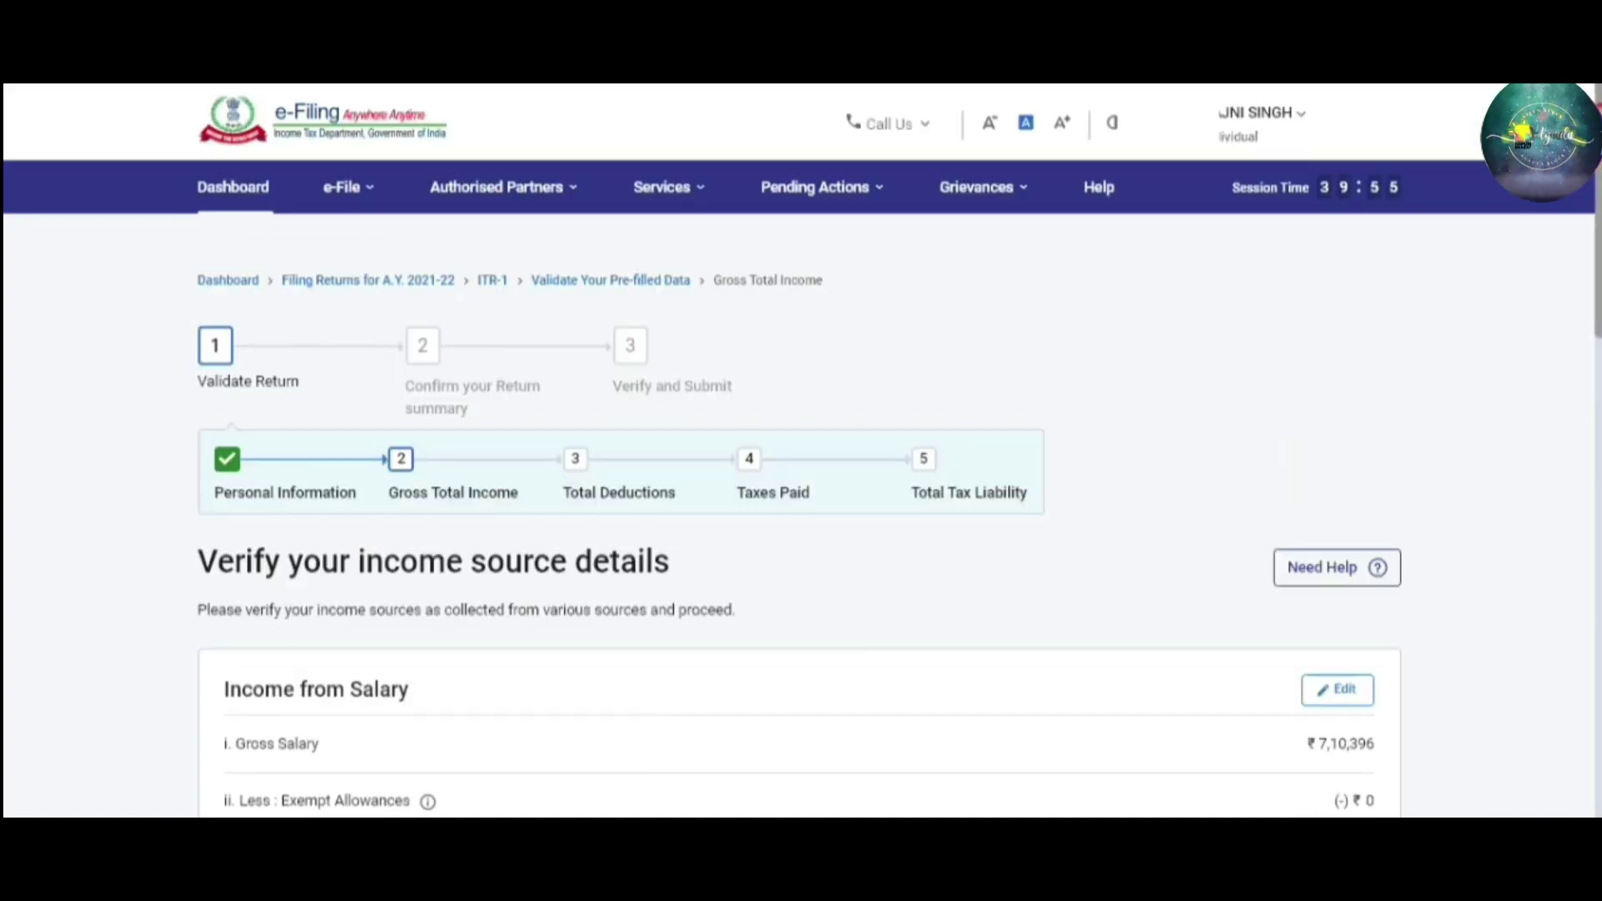
pyautogui.scroll(-7, 1595, 334)
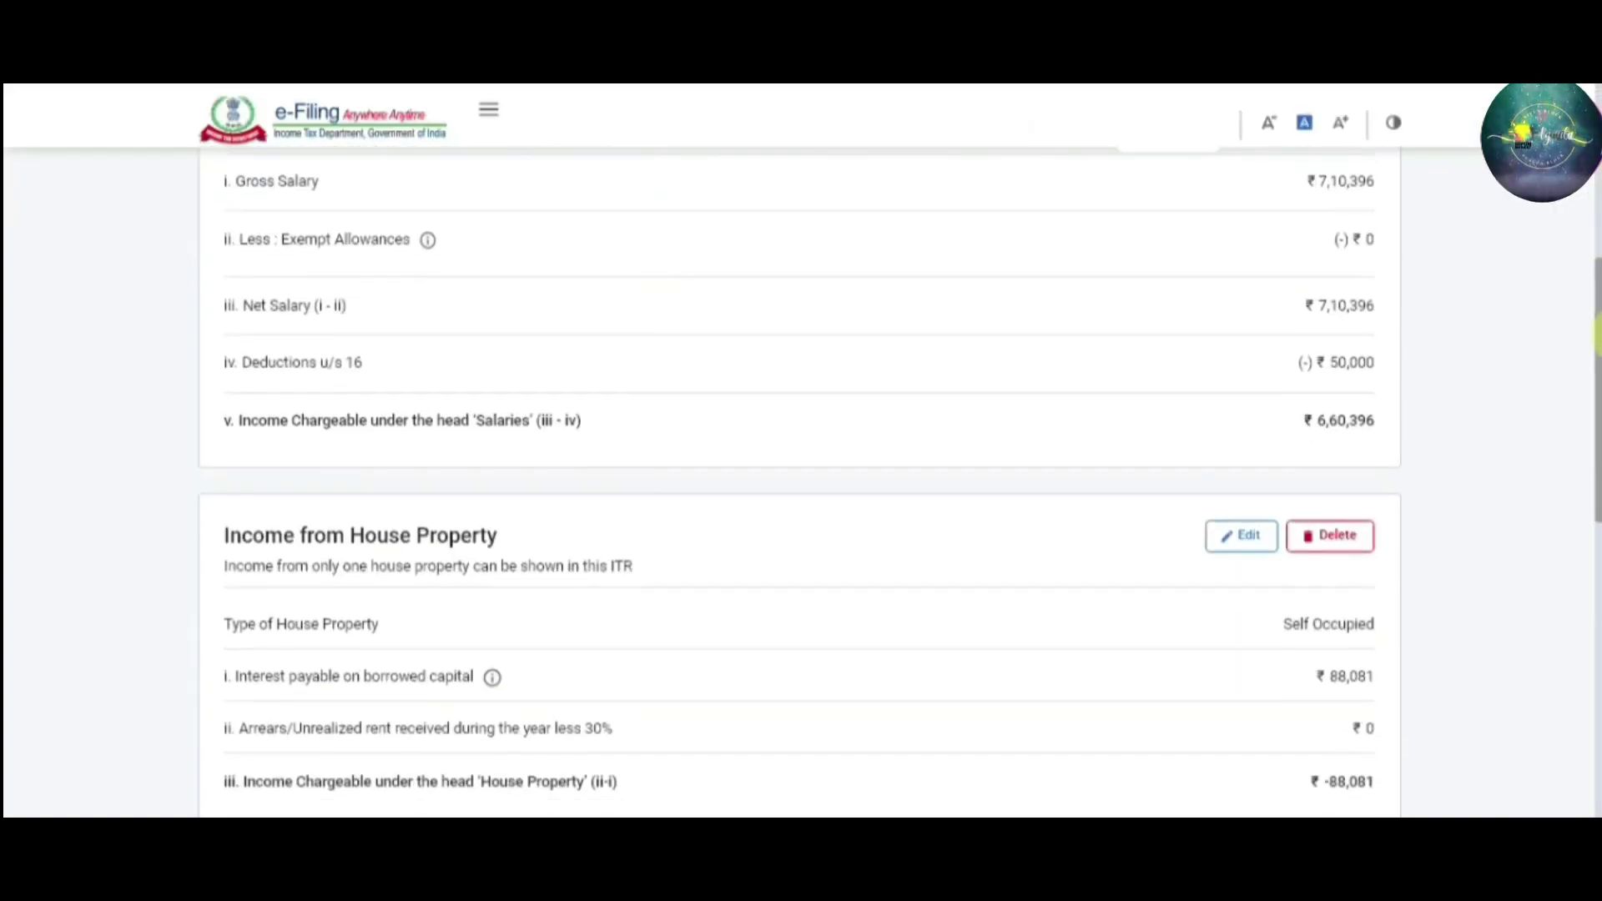
pyautogui.scroll(-10, 1595, 463)
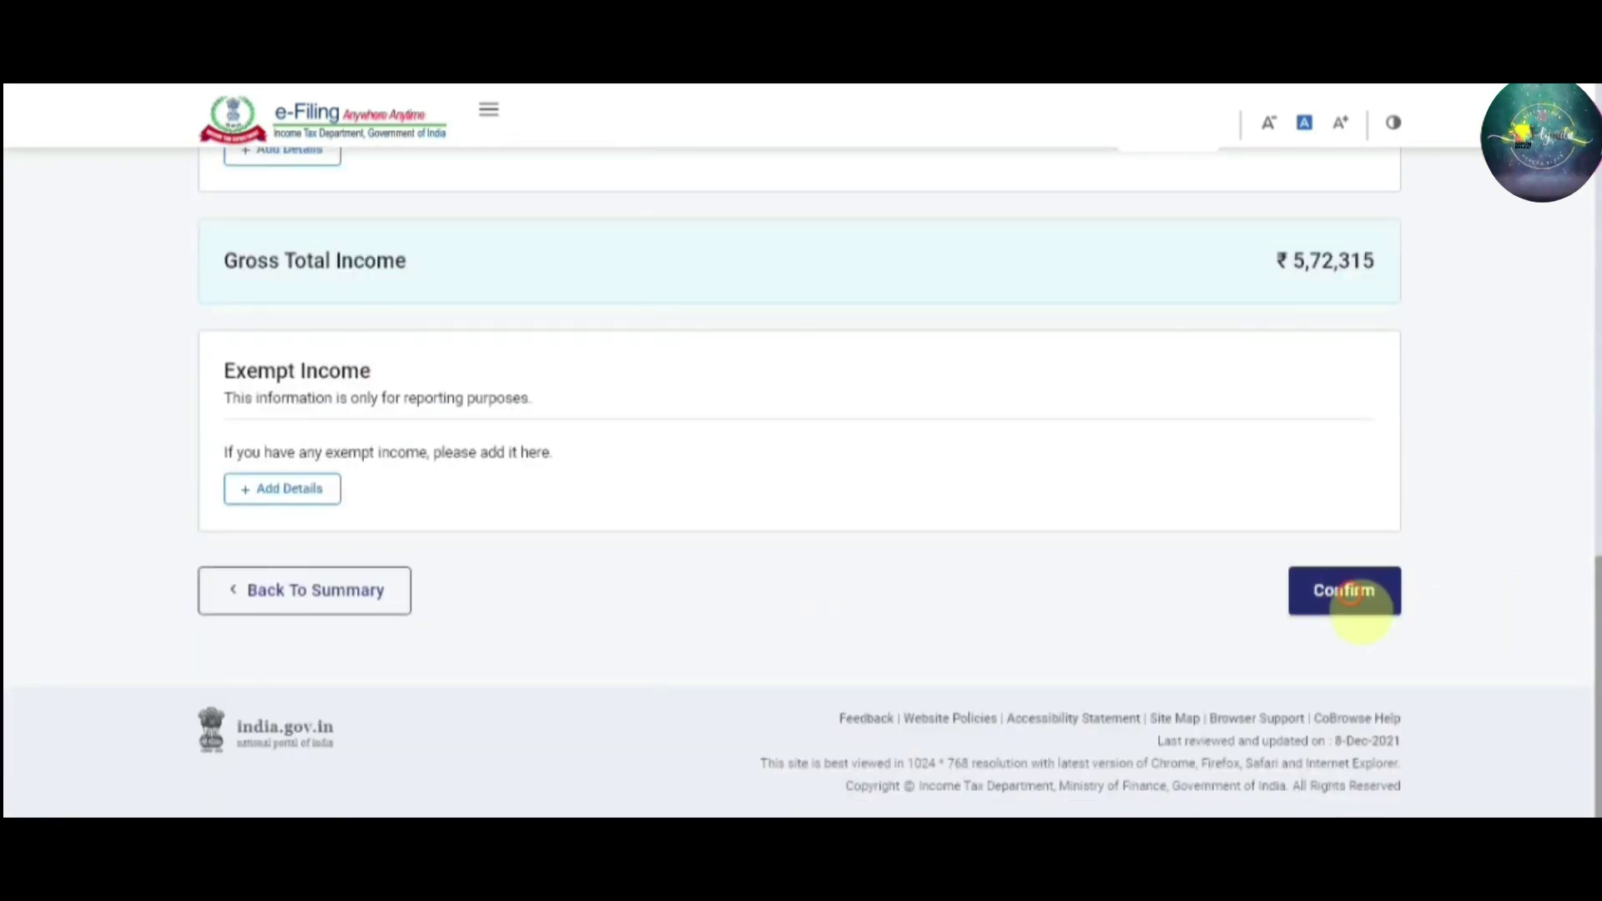
pyautogui.click(1358, 609)
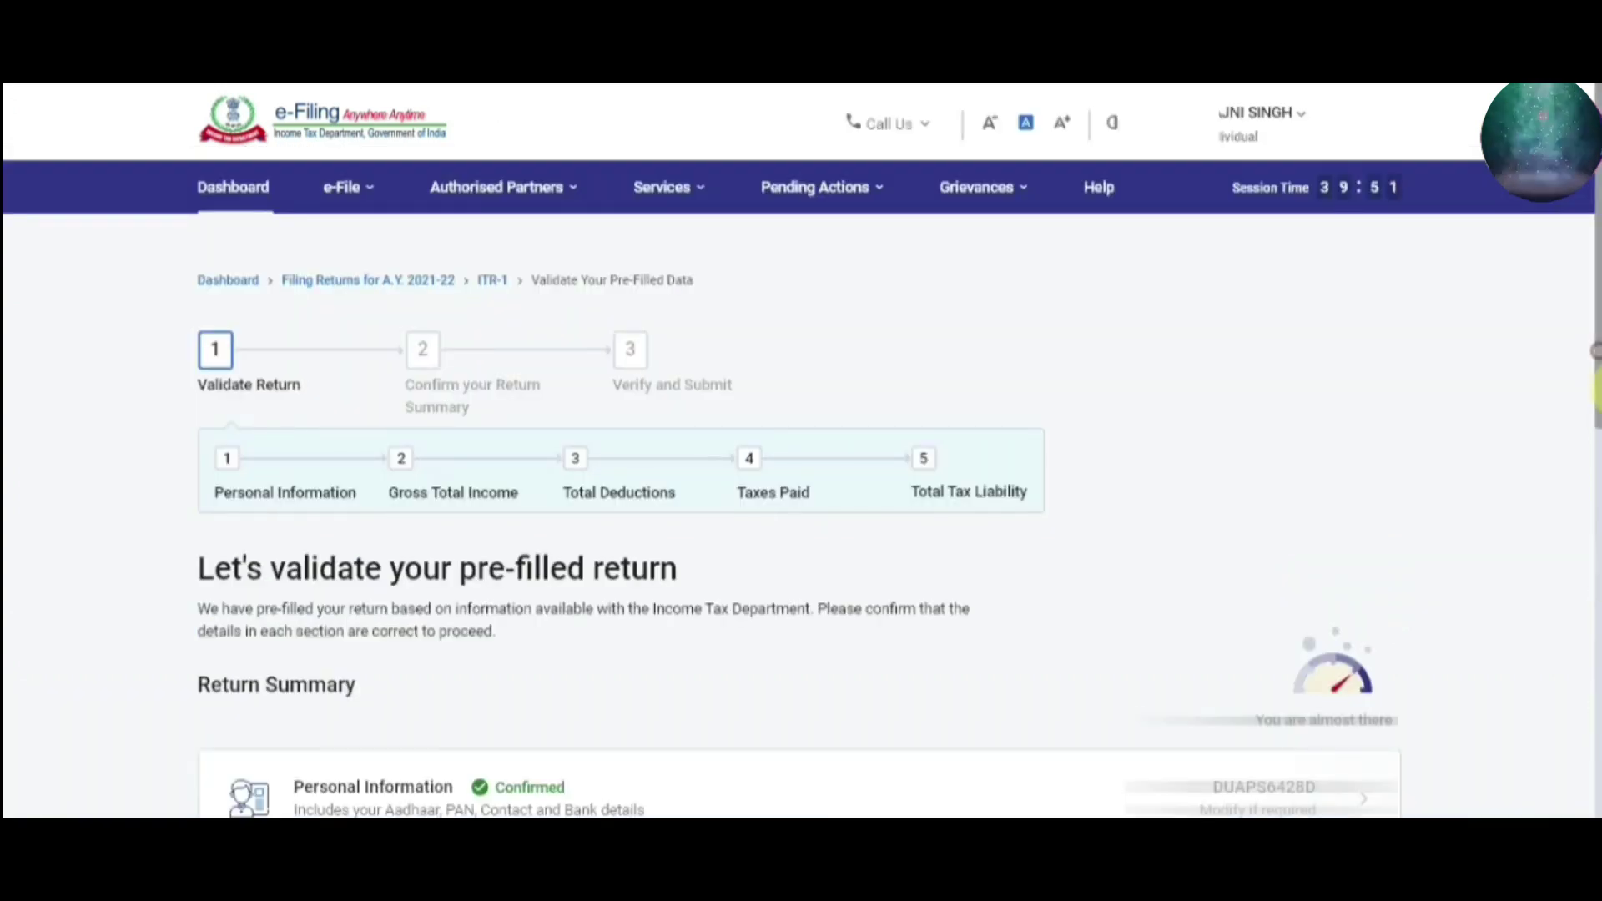
pyautogui.scroll(-3, 1595, 450)
pyautogui.moveTo(1597, 501); pyautogui.dragTo(1596, 751)
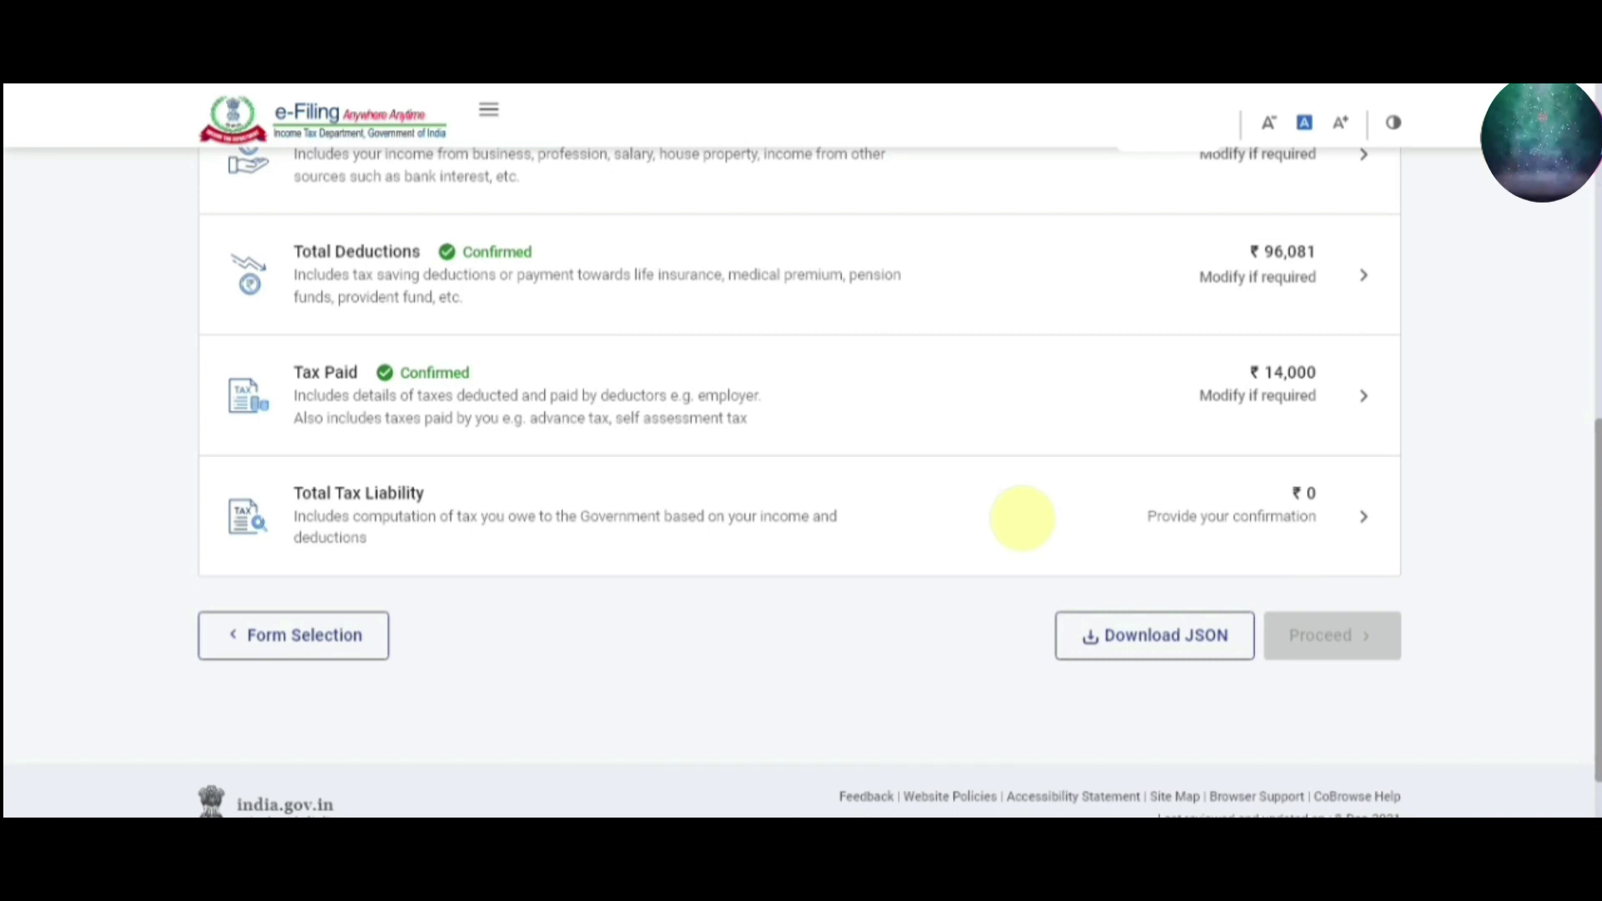
# Confirm the ₹0 Total Tax Liability section and zoom out to see all five confirmed sections
pyautogui.click(1015, 518)
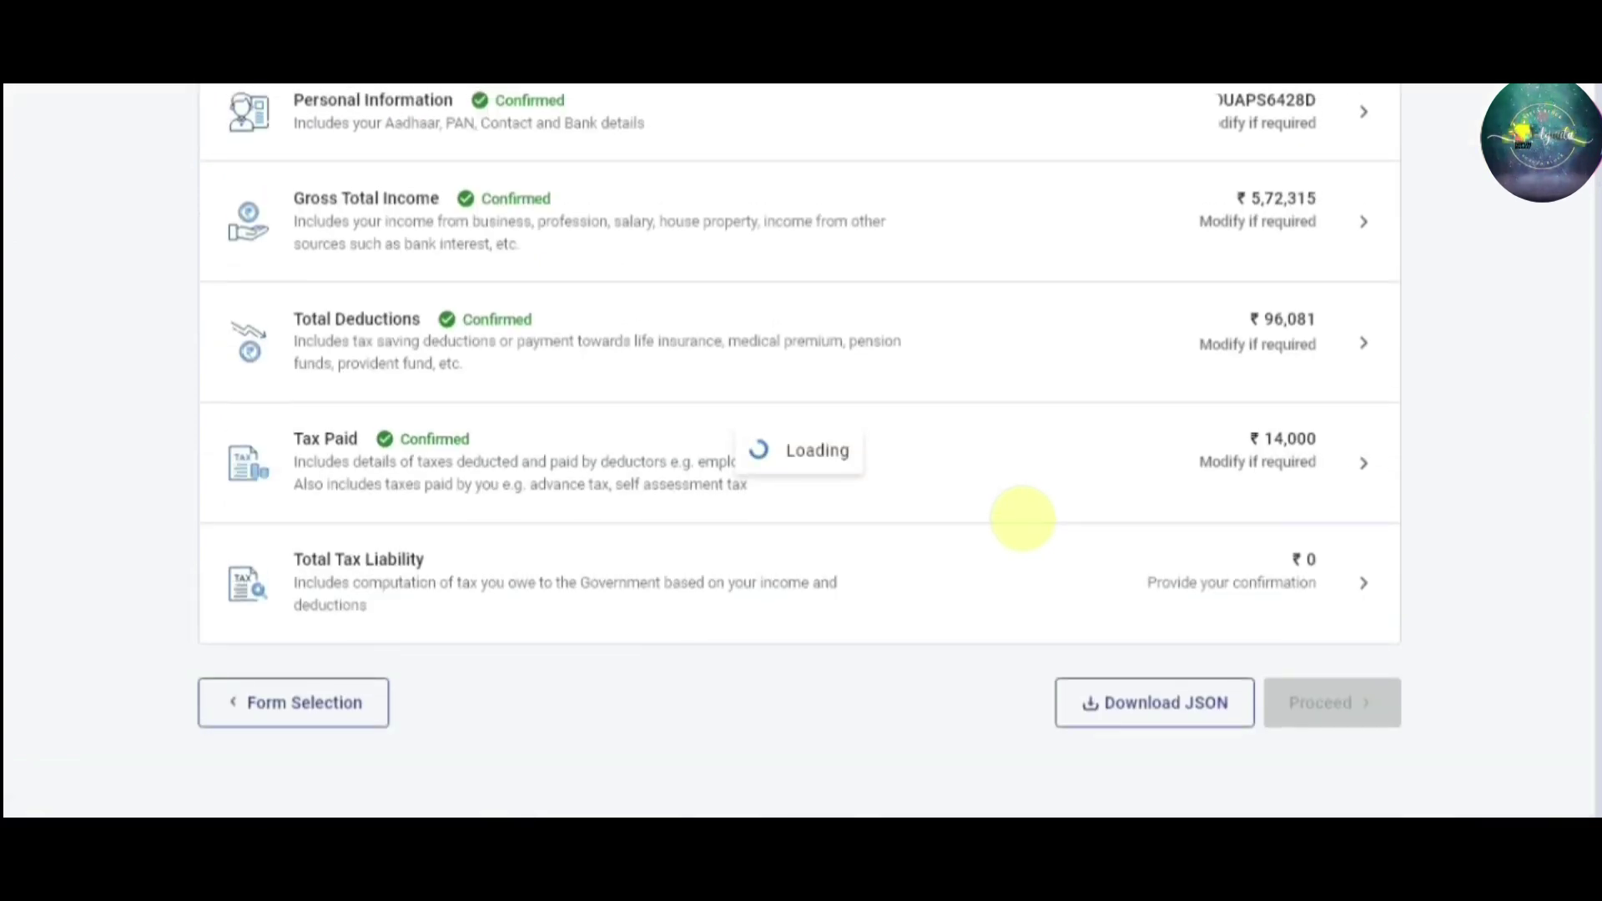
pyautogui.moveTo(1595, 607); pyautogui.dragTo(1595, 667)
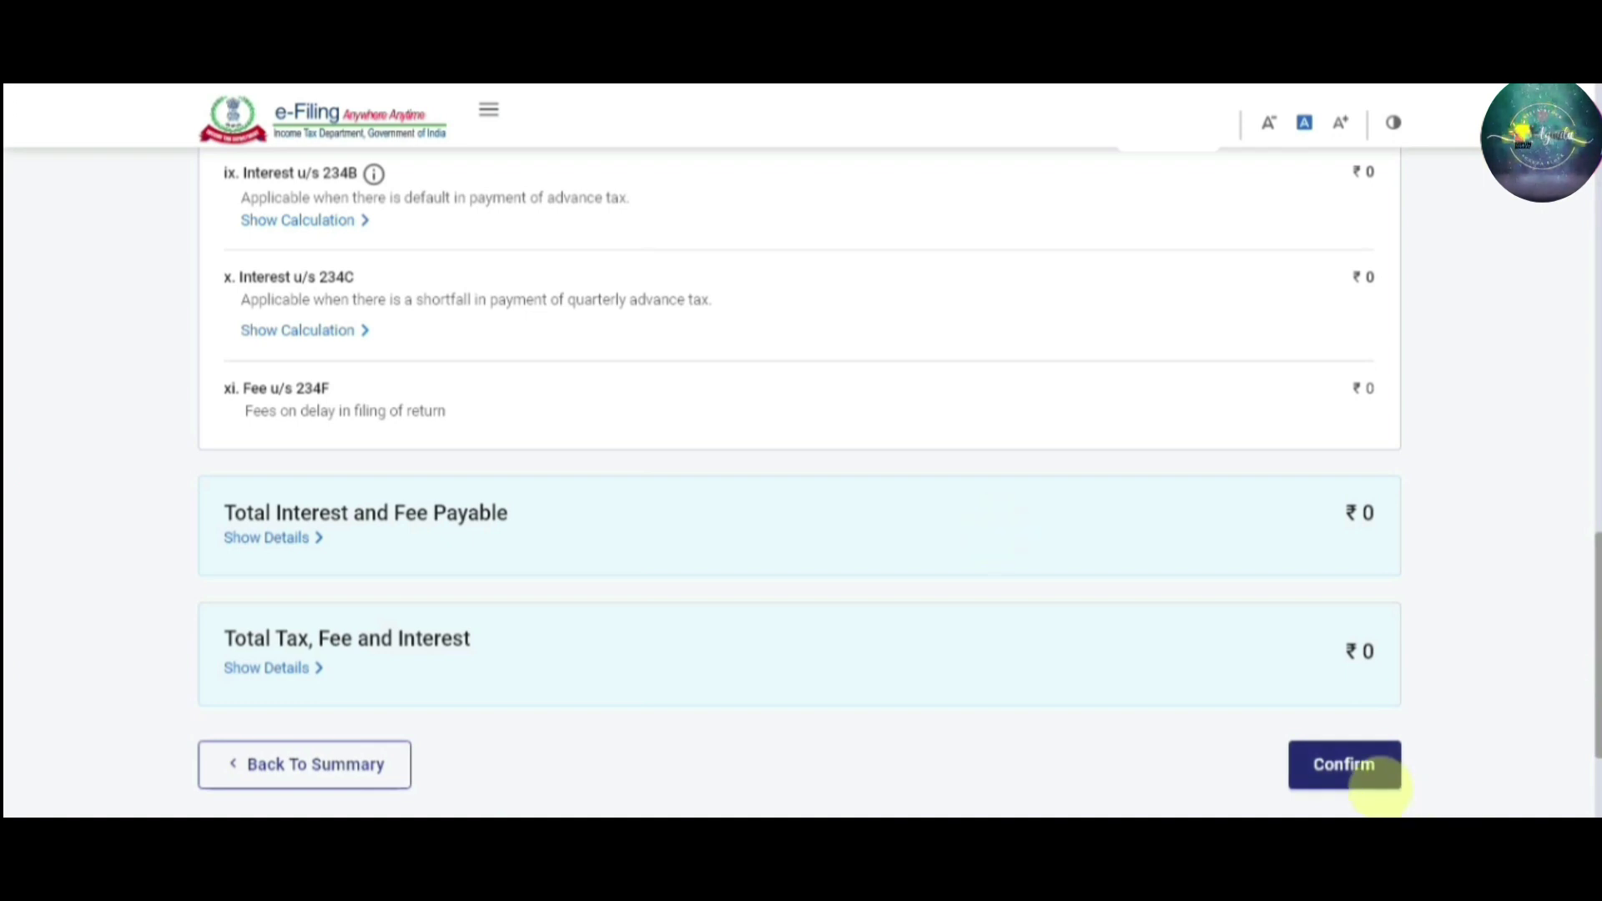
pyautogui.click(1358, 774)
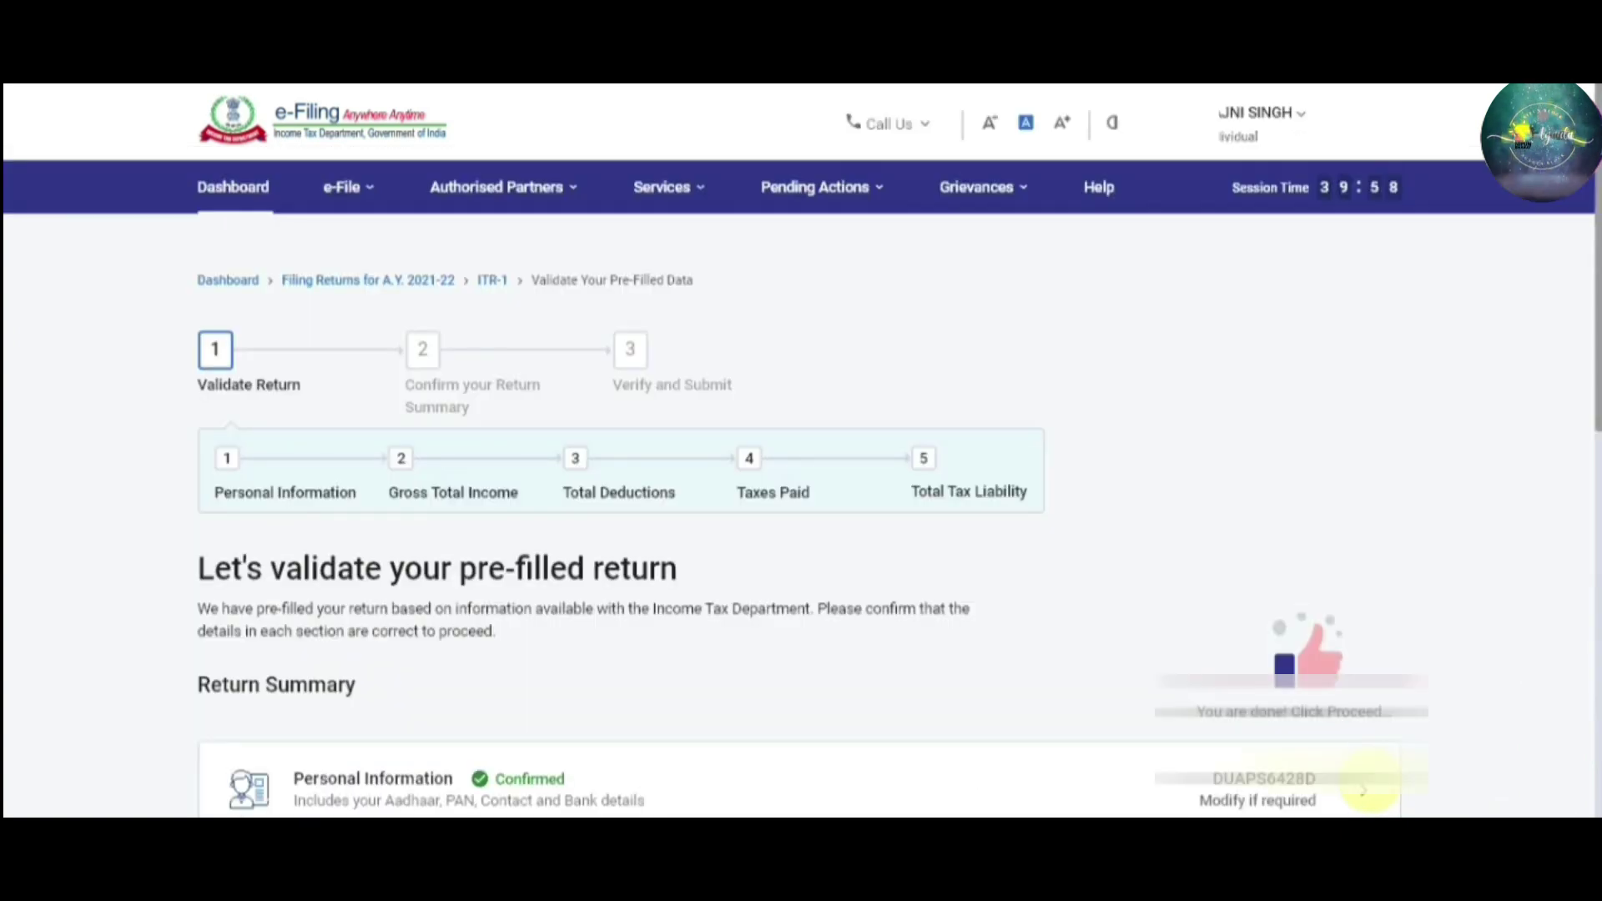
pyautogui.moveTo(1594, 263); pyautogui.dragTo(1595, 300)
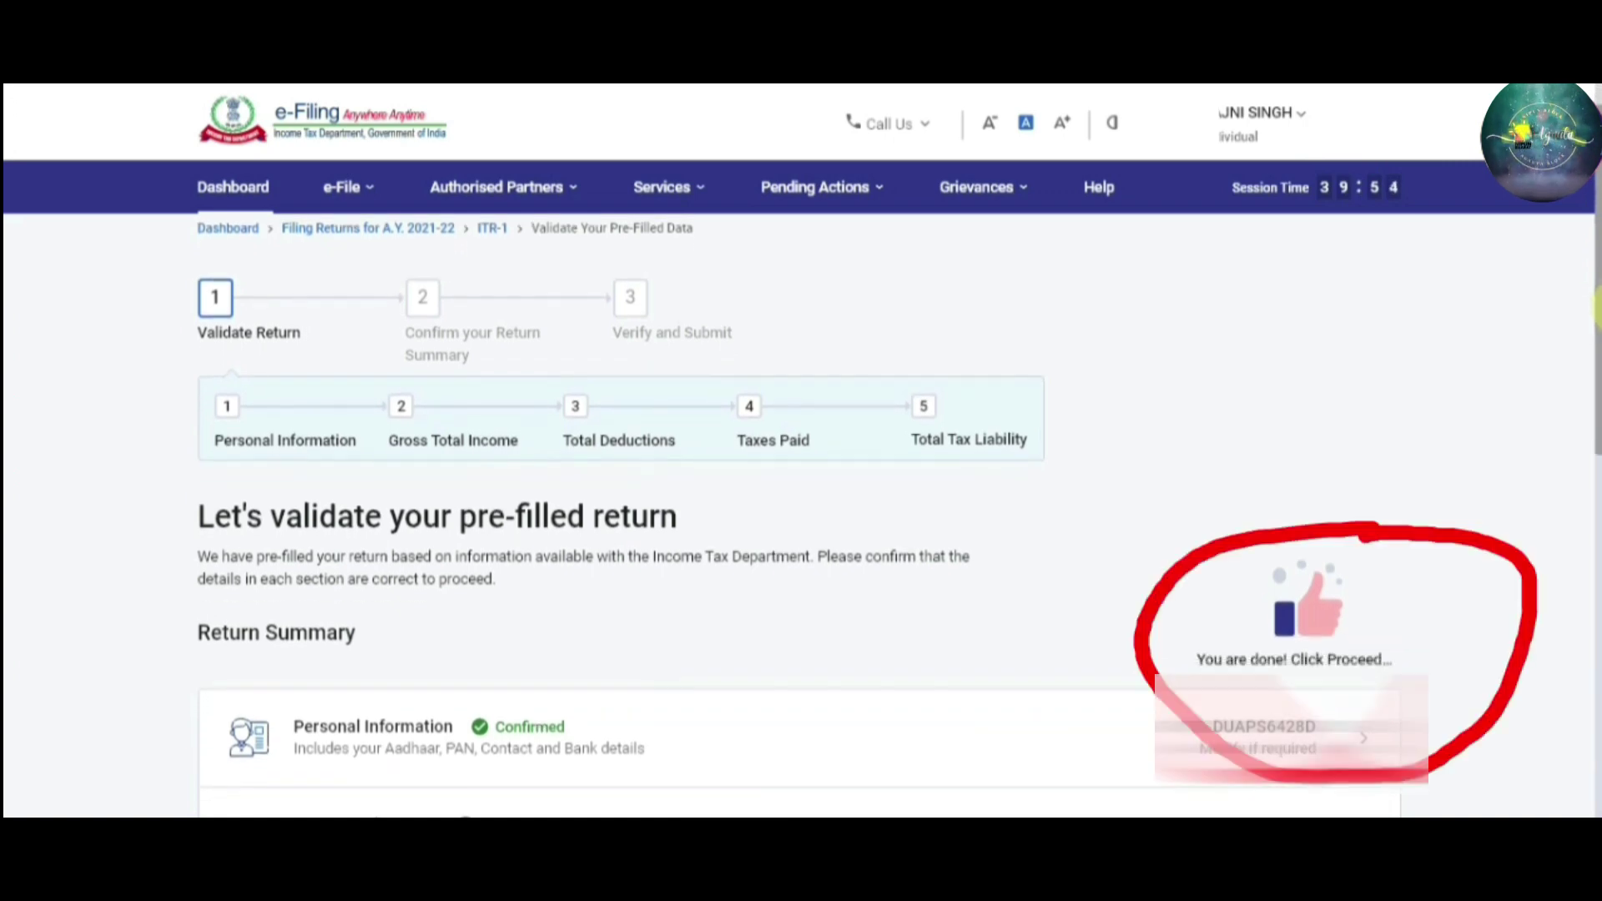
pyautogui.scroll(1, 1595, 306)
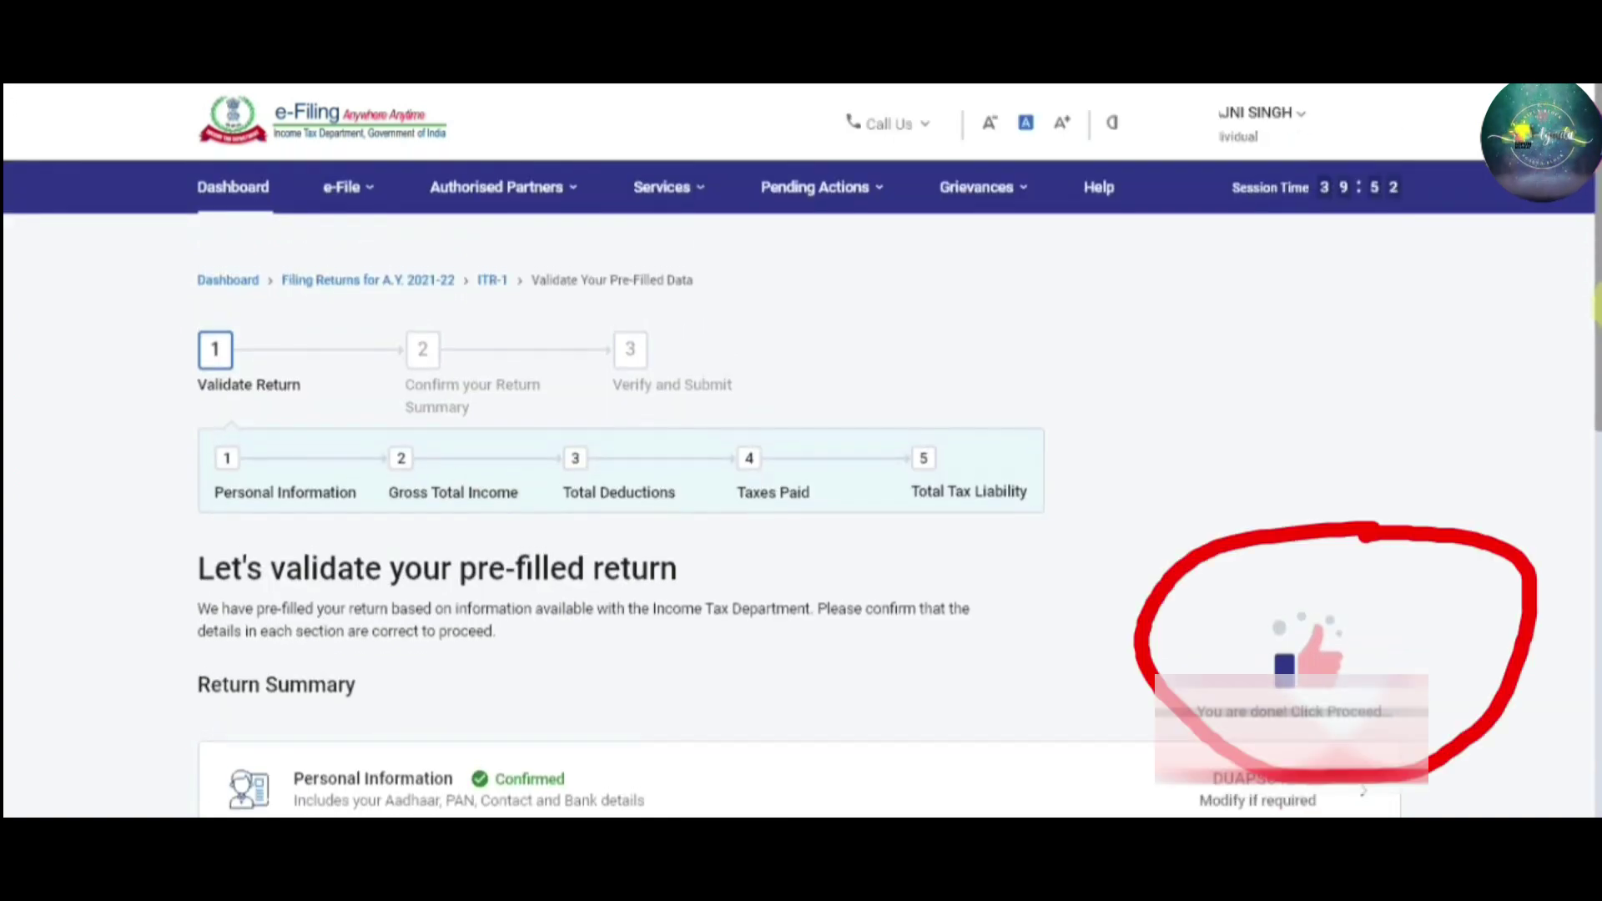
pyautogui.moveTo(1595, 305); pyautogui.dragTo(1595, 532)
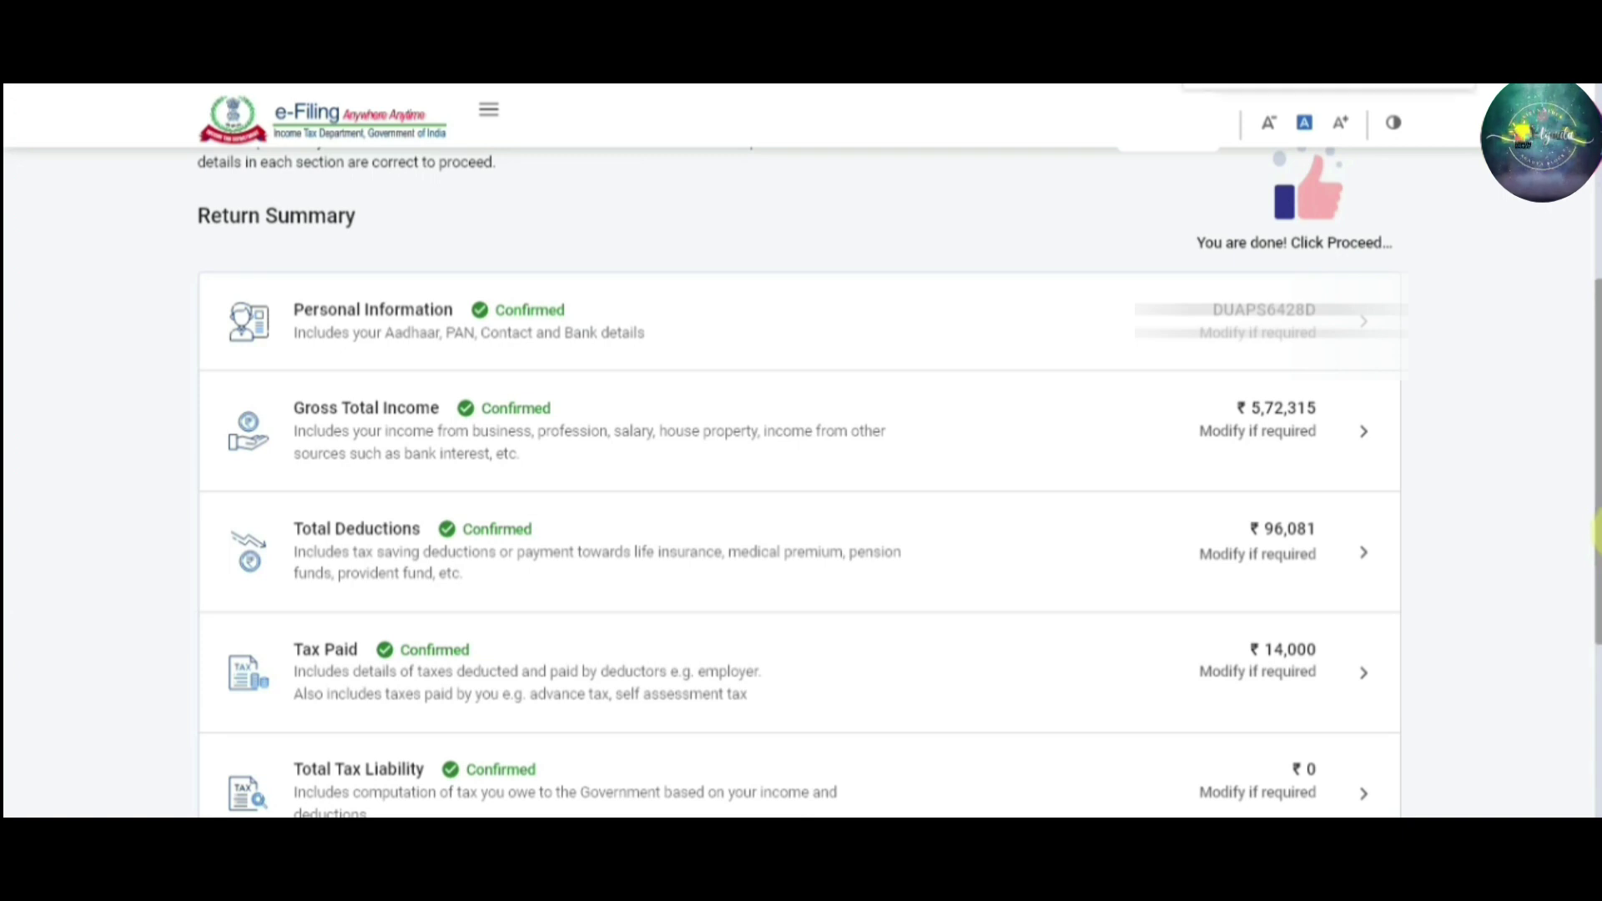
pyautogui.hotkey('ctrl', '-')
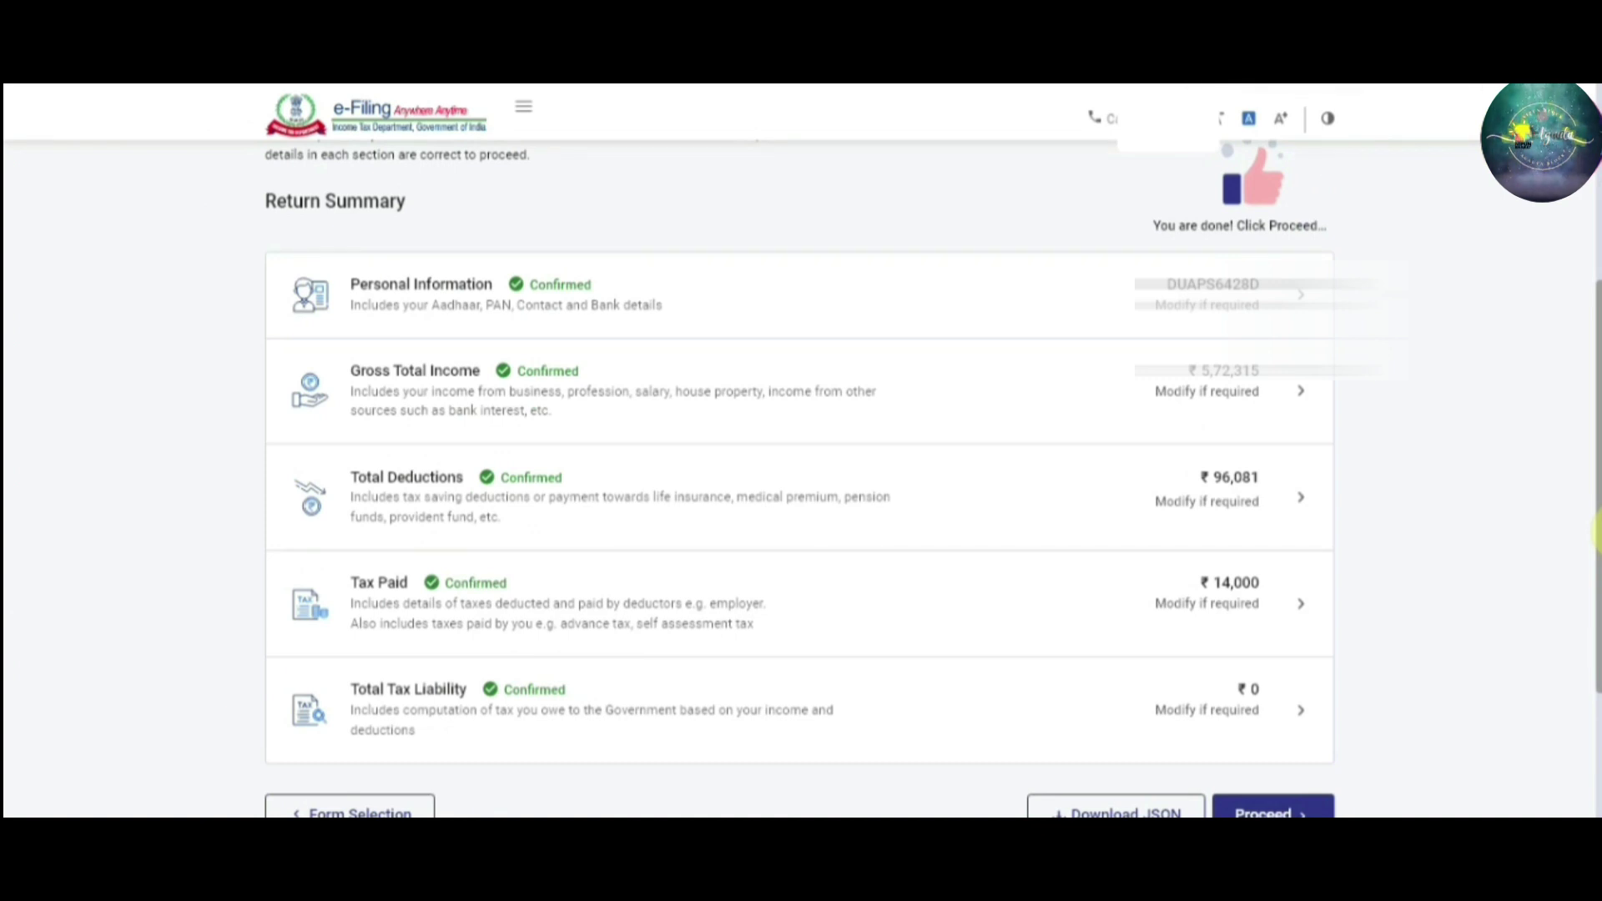
pyautogui.moveTo(1595, 567); pyautogui.dragTo(1595, 575)
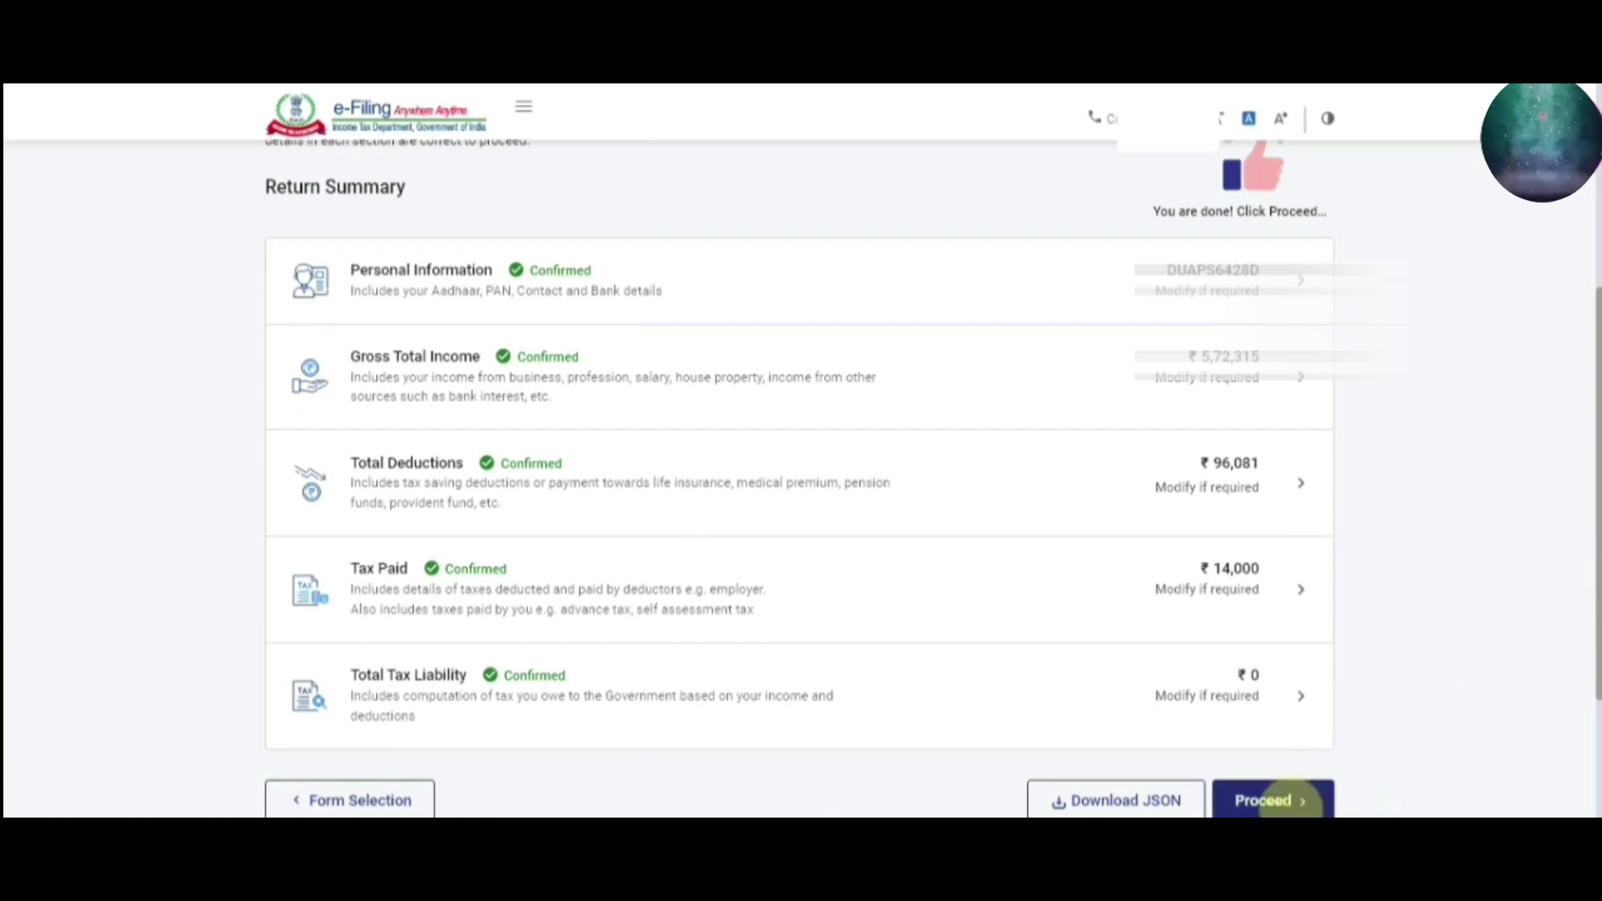
# Proceed past the Tax Summary showing a ₹14,000 refund to Preview Return
pyautogui.click(1289, 801)
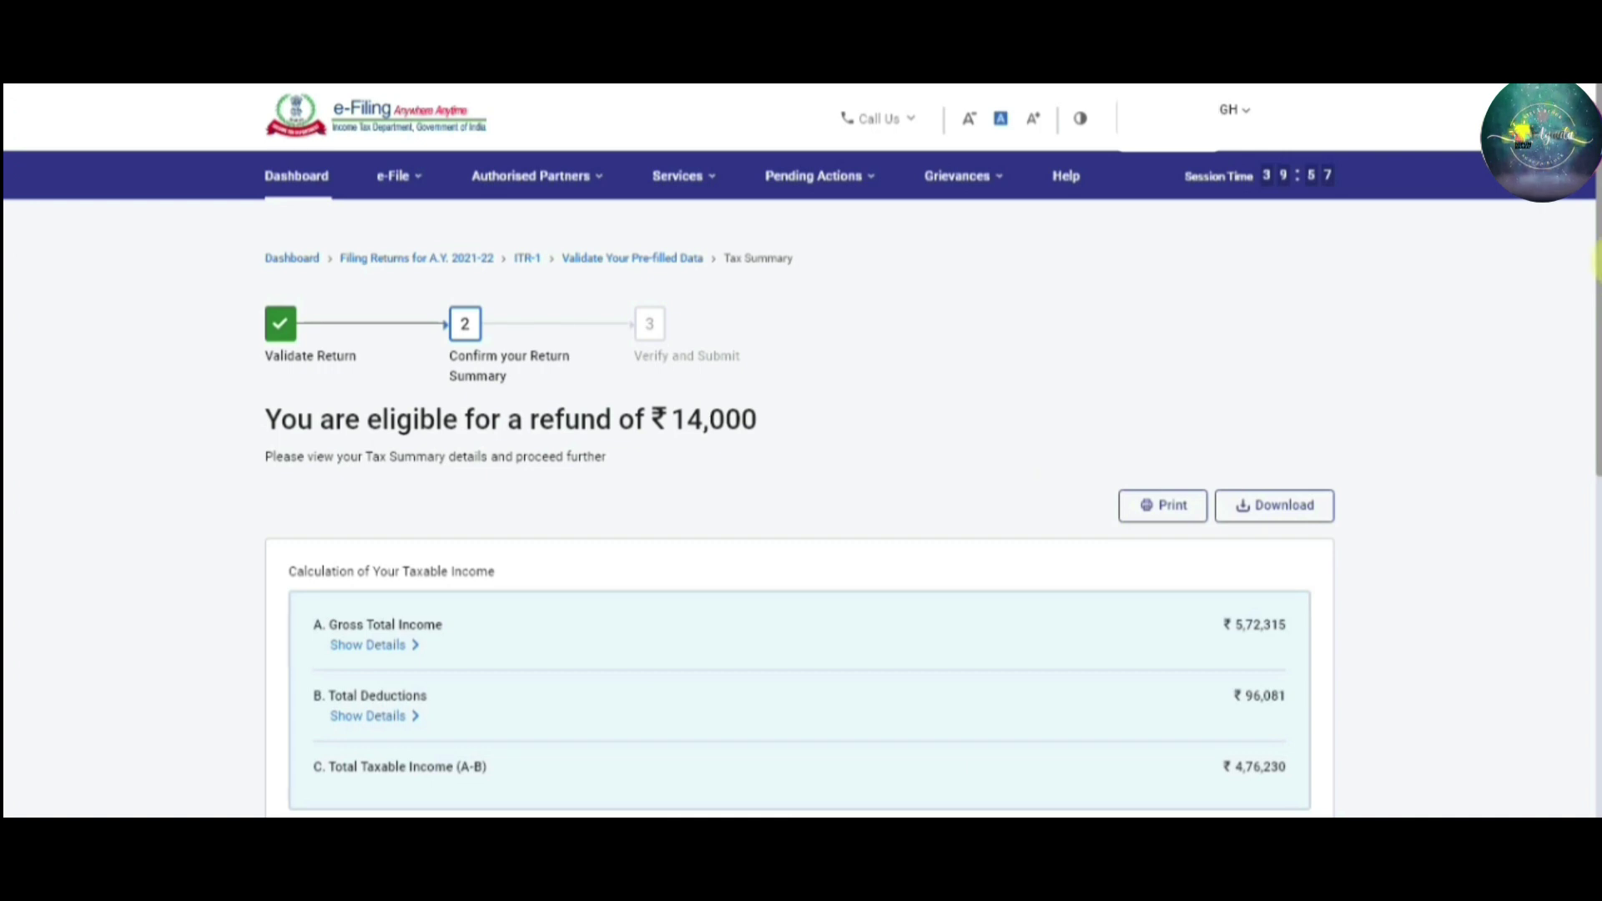
pyautogui.moveTo(1595, 263); pyautogui.dragTo(1595, 518)
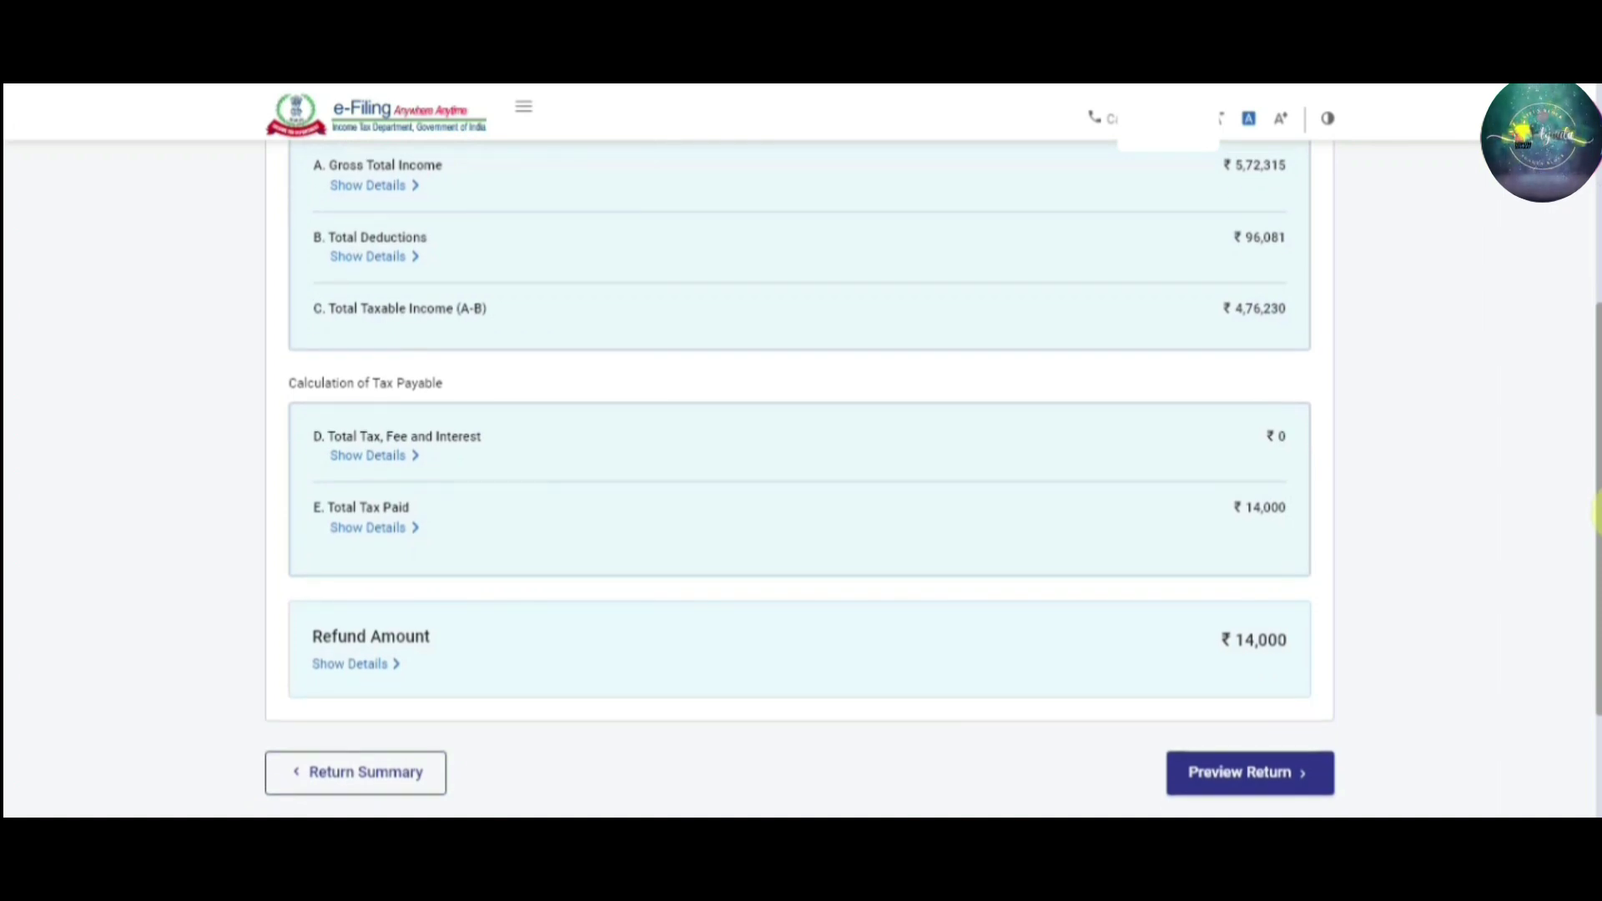
pyautogui.click(1249, 792)
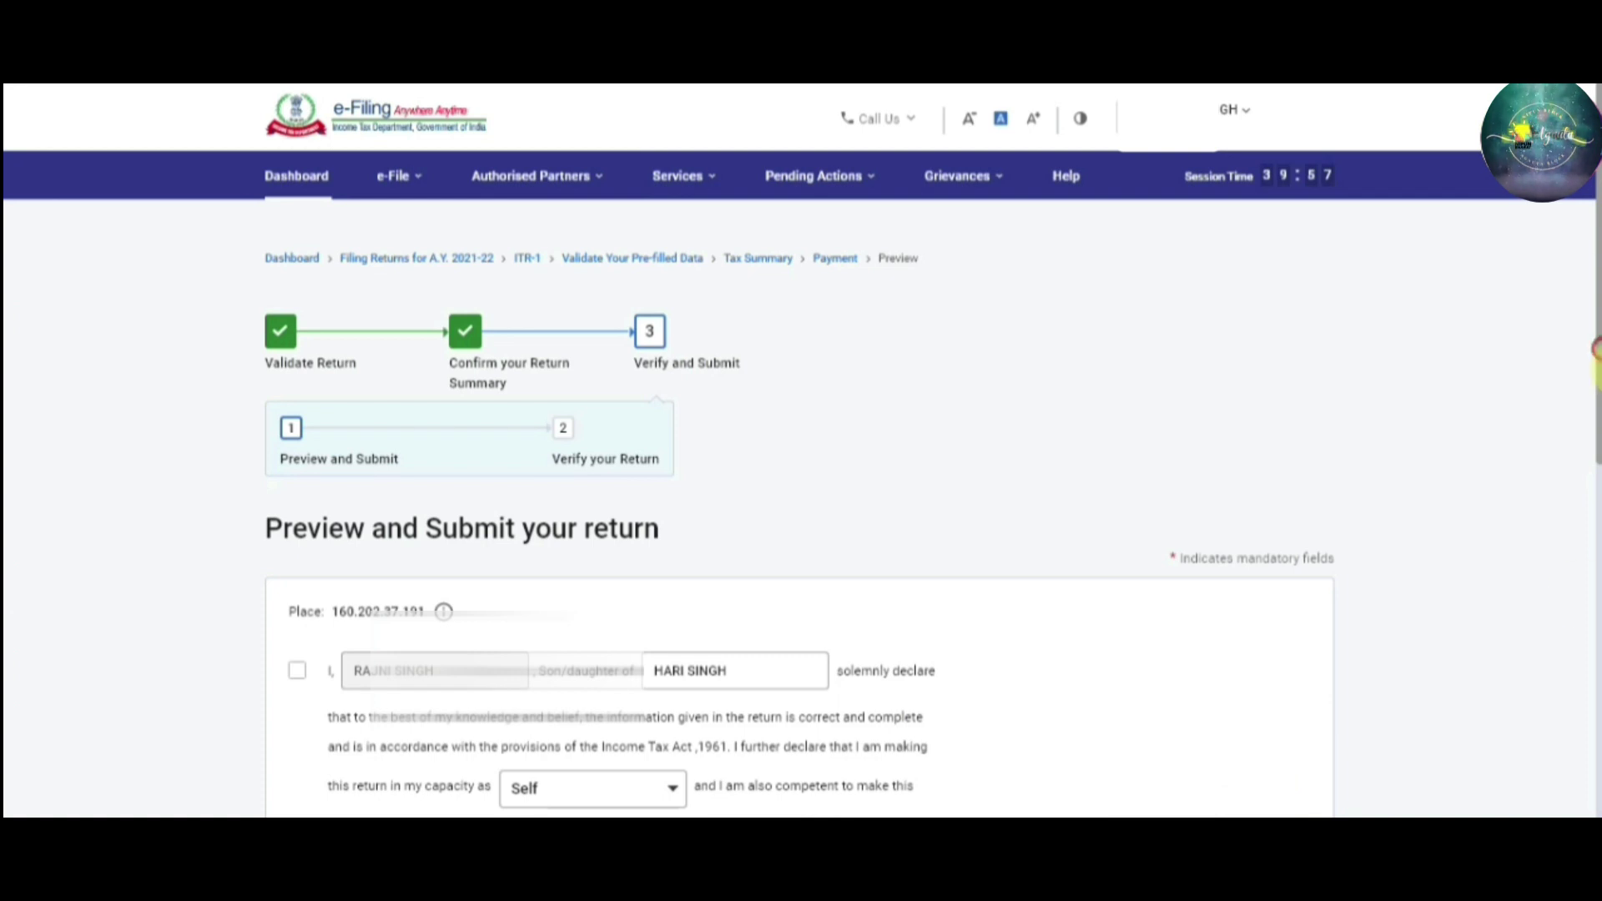
# Accept the declaration as Self and proceed to the ITR-1 preview for AY 2021-22
pyautogui.scroll(-1, 1596, 367)
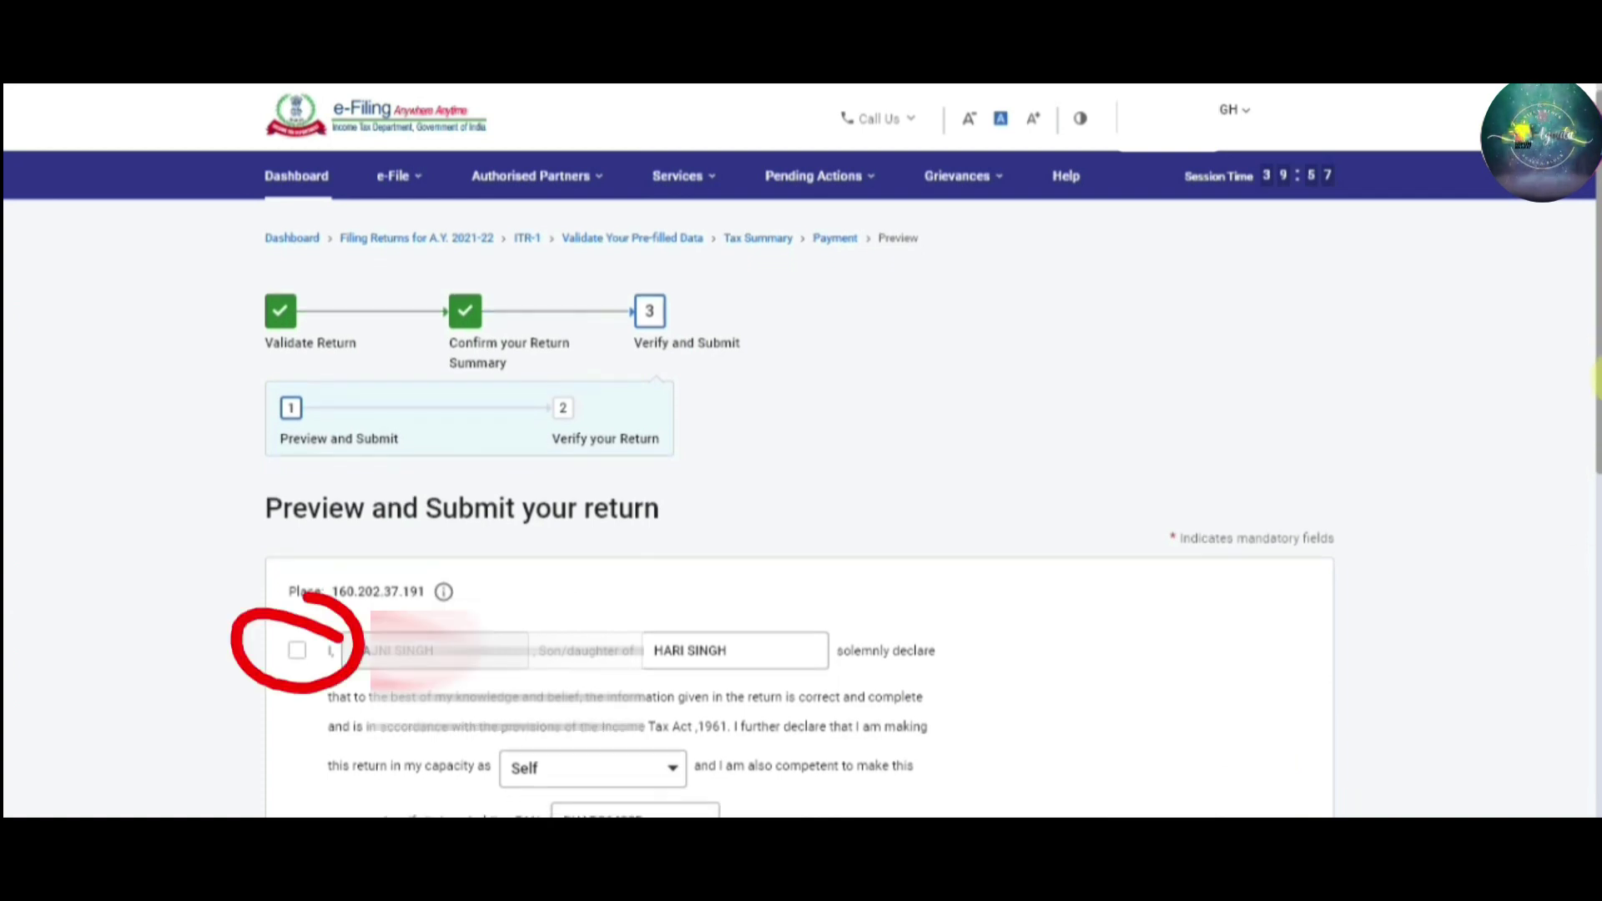
pyautogui.moveTo(1596, 376); pyautogui.dragTo(1596, 357)
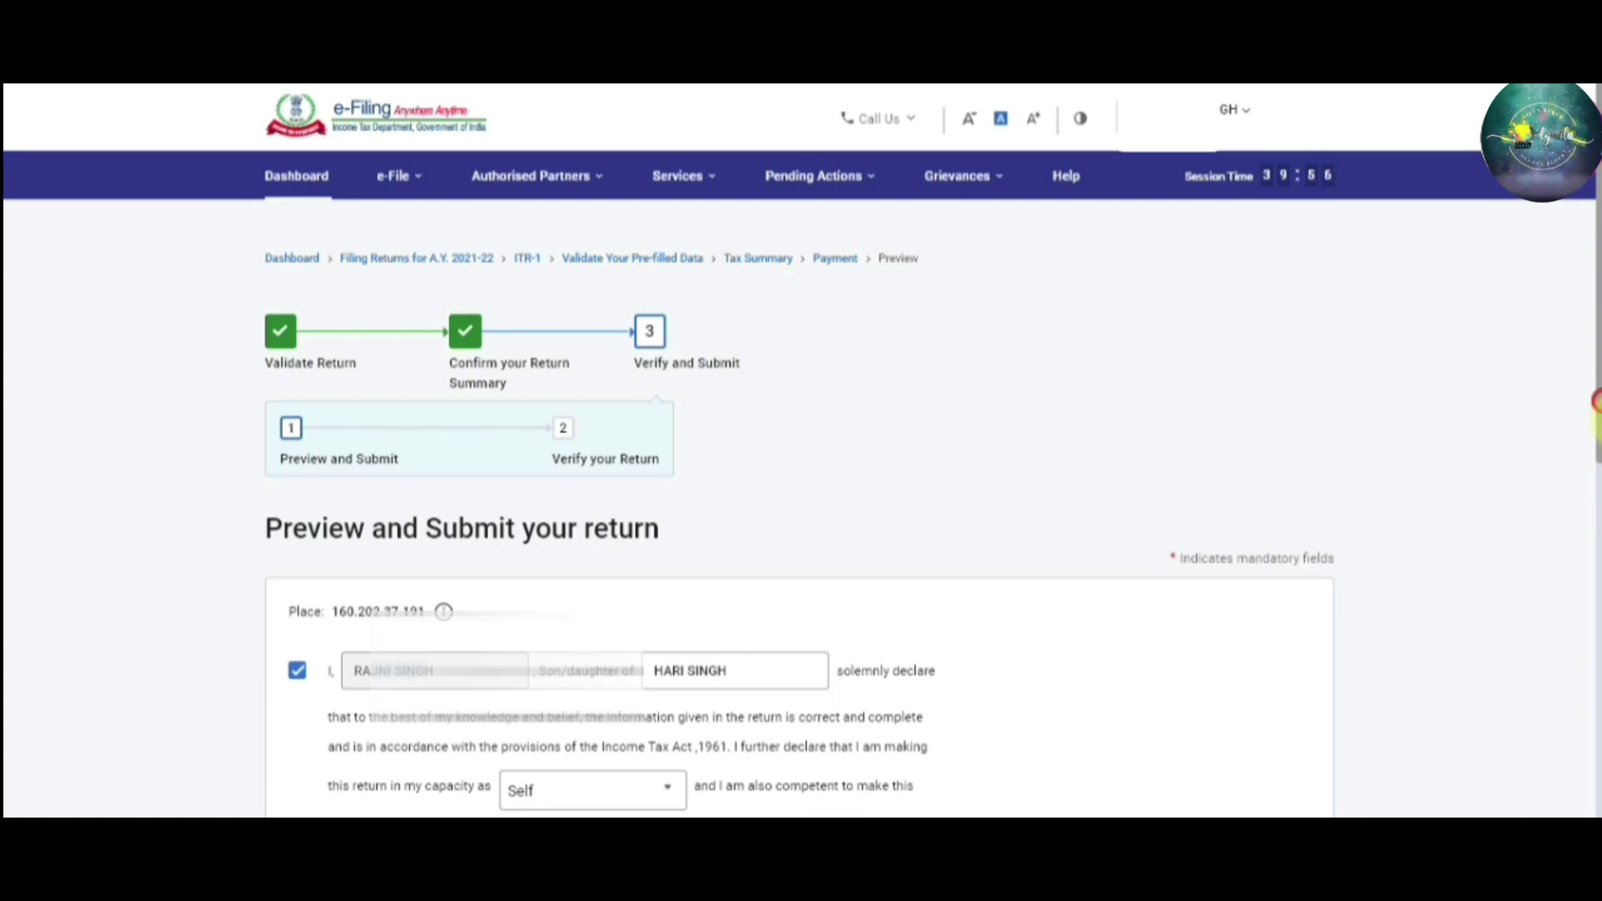
pyautogui.moveTo(1595, 425); pyautogui.dragTo(1595, 673)
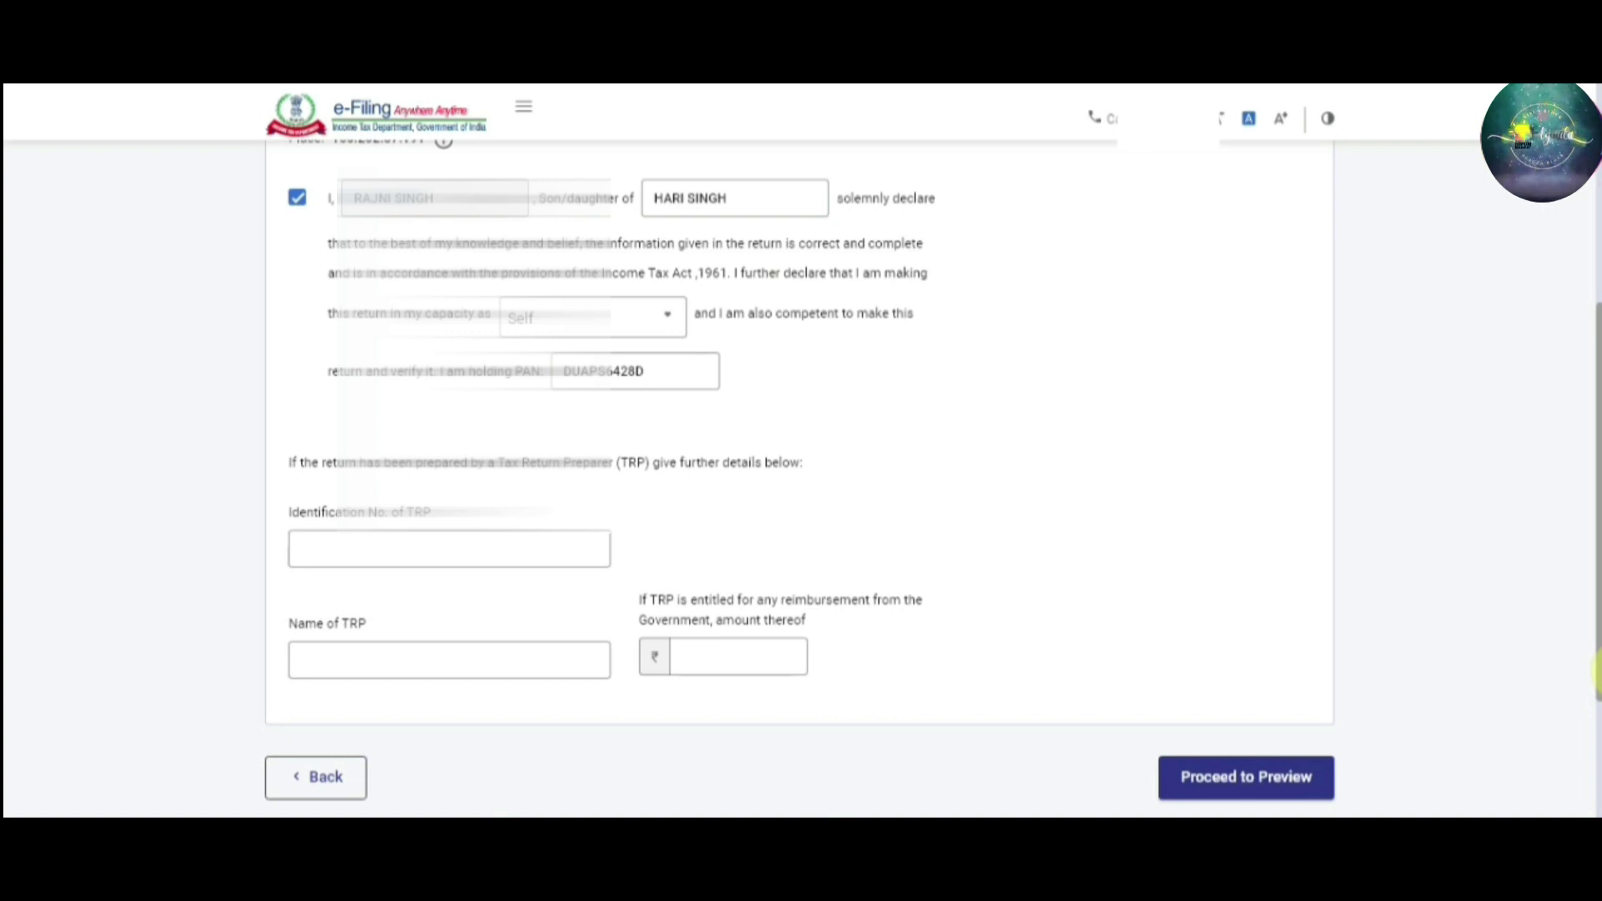
pyautogui.click(1266, 788)
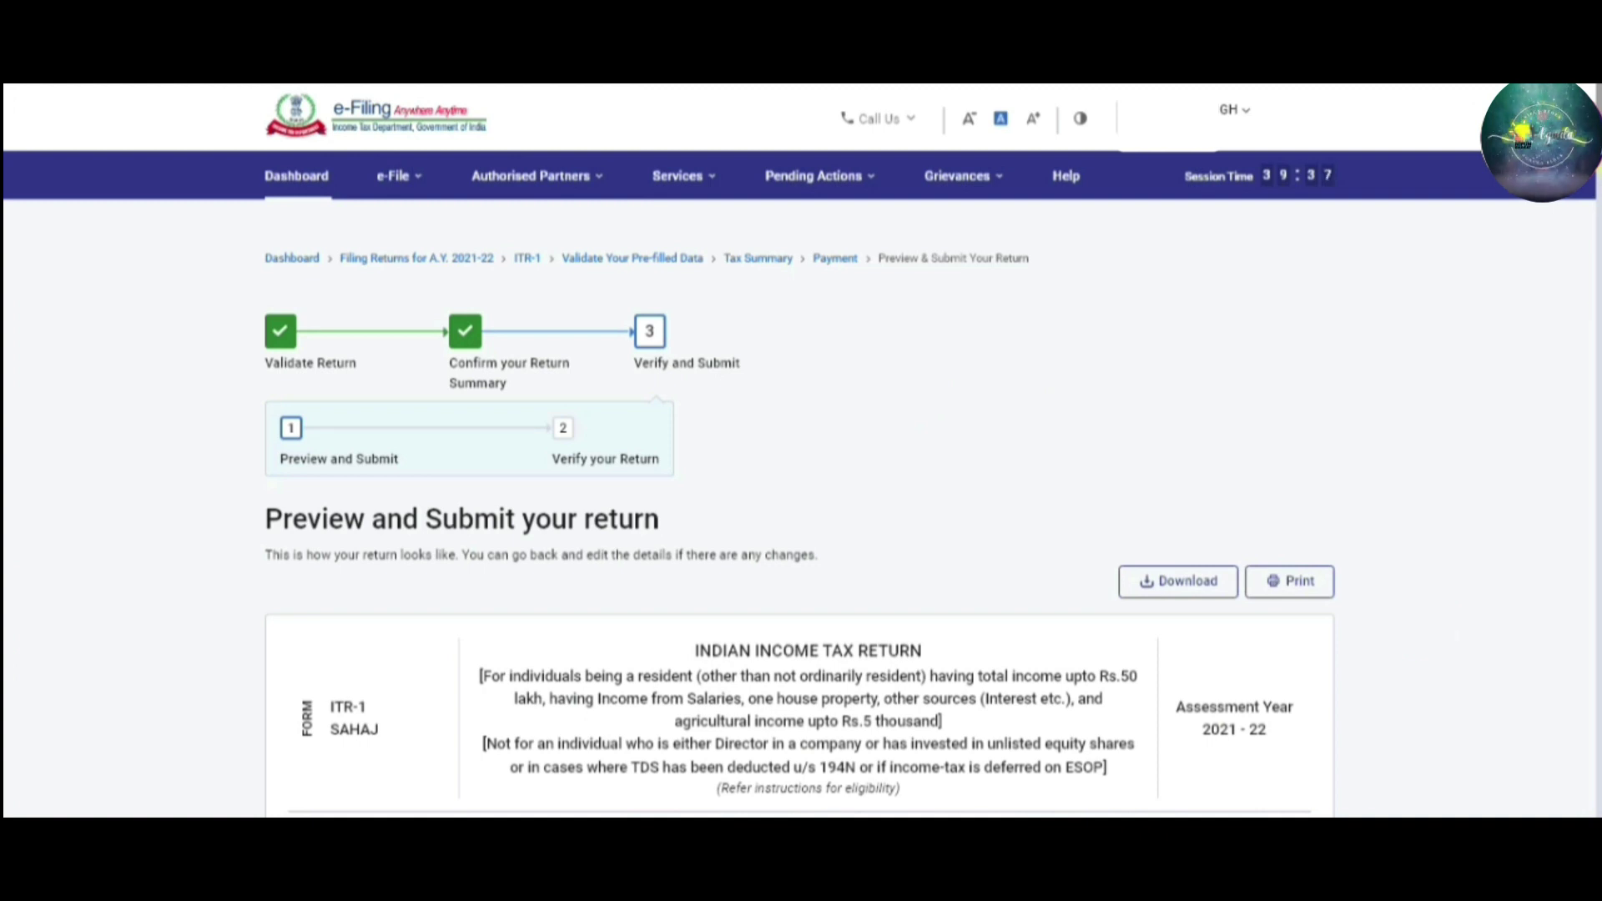
# Review the ITR-1 preview down to Verification and validate it with no errors found
pyautogui.scroll(-1, 1597, 210)
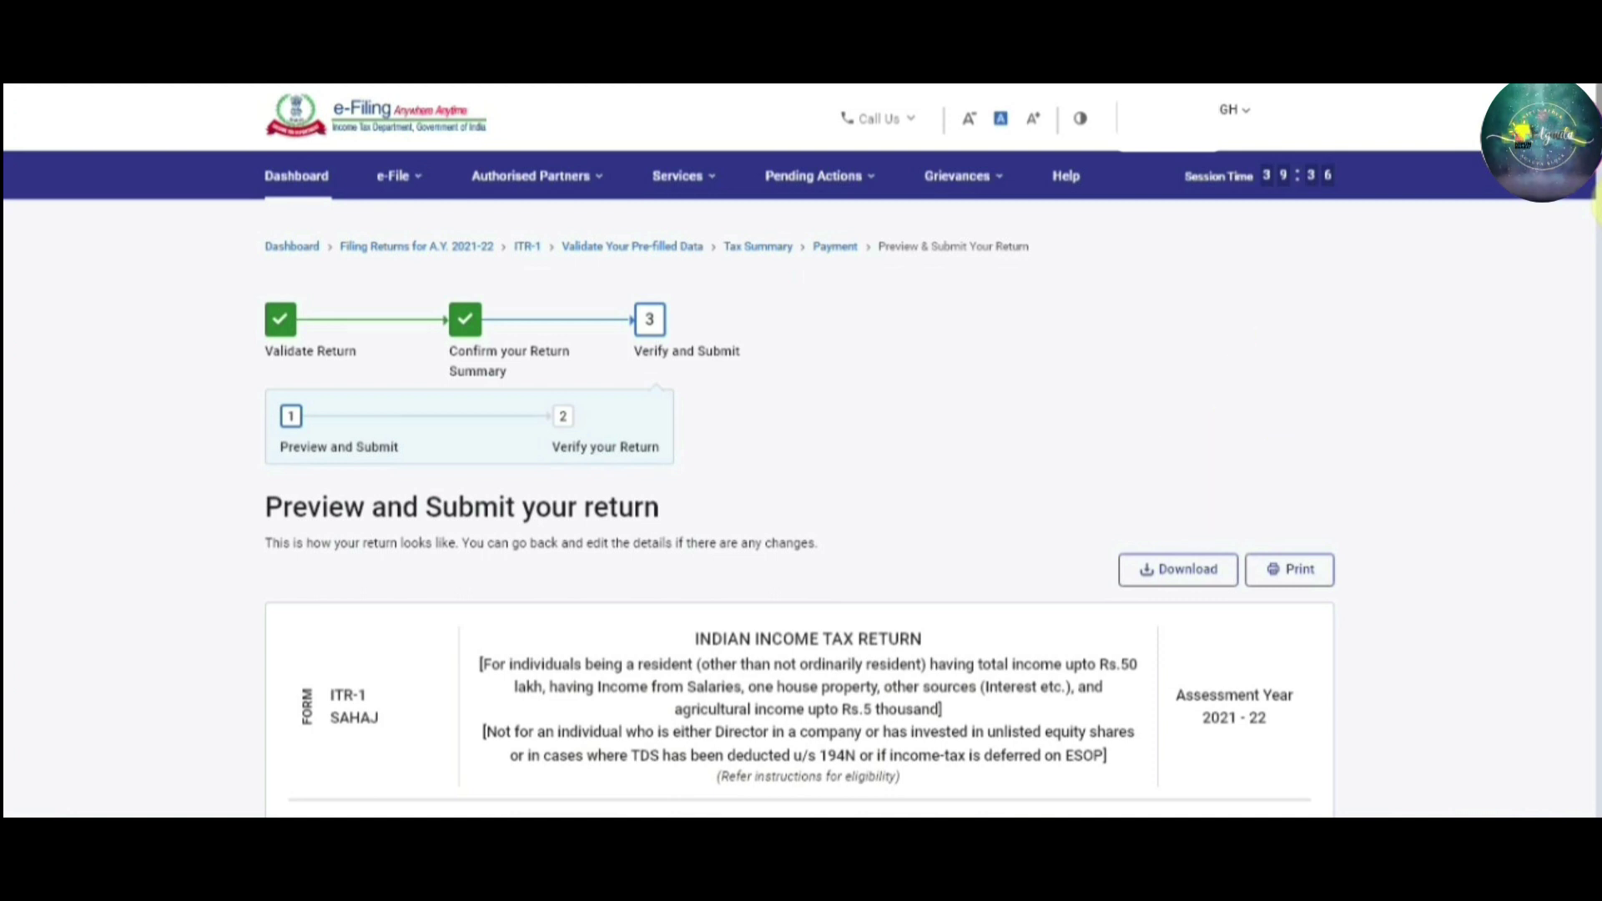
pyautogui.scroll(-2, 1597, 211)
pyautogui.scroll(-15, 1595, 238)
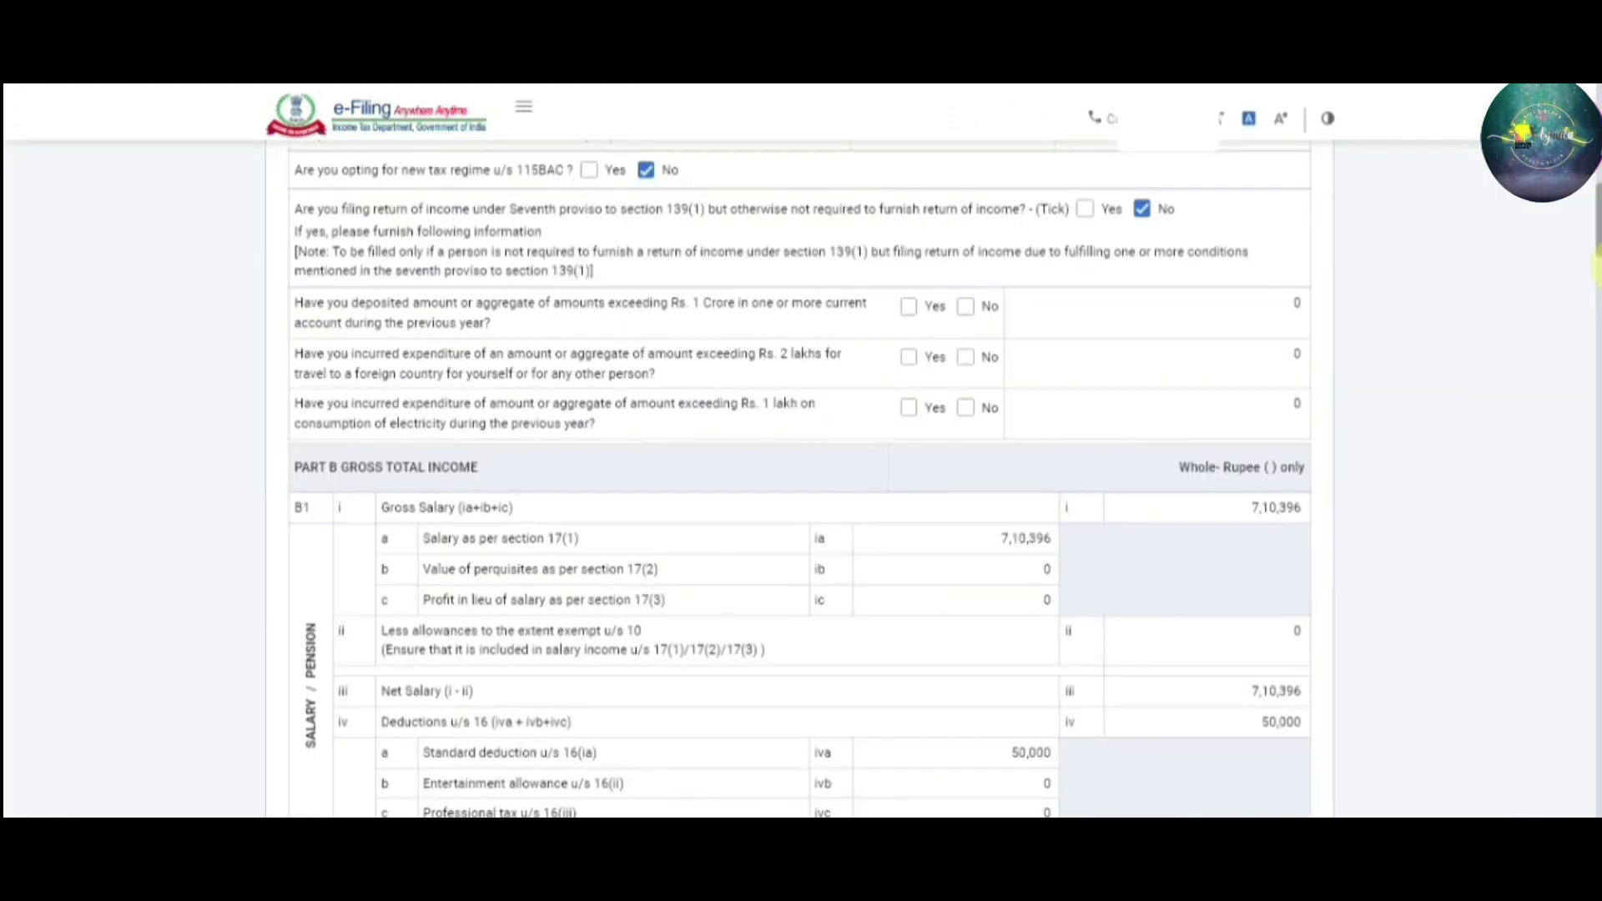
pyautogui.scroll(-5, 1596, 326)
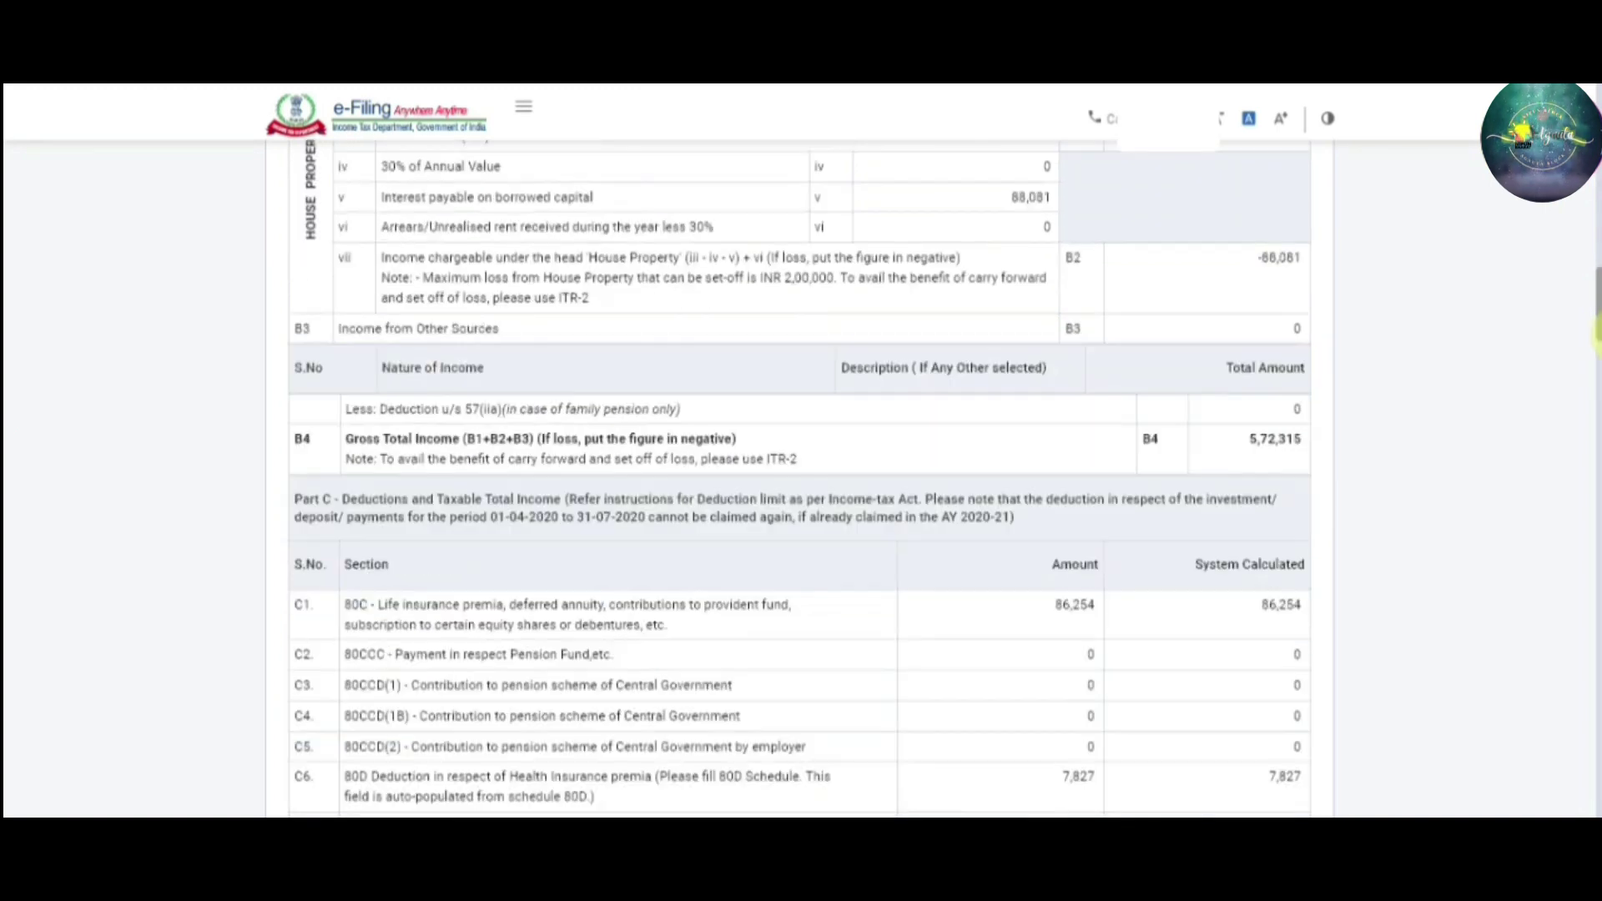
pyautogui.scroll(-20, 1595, 363)
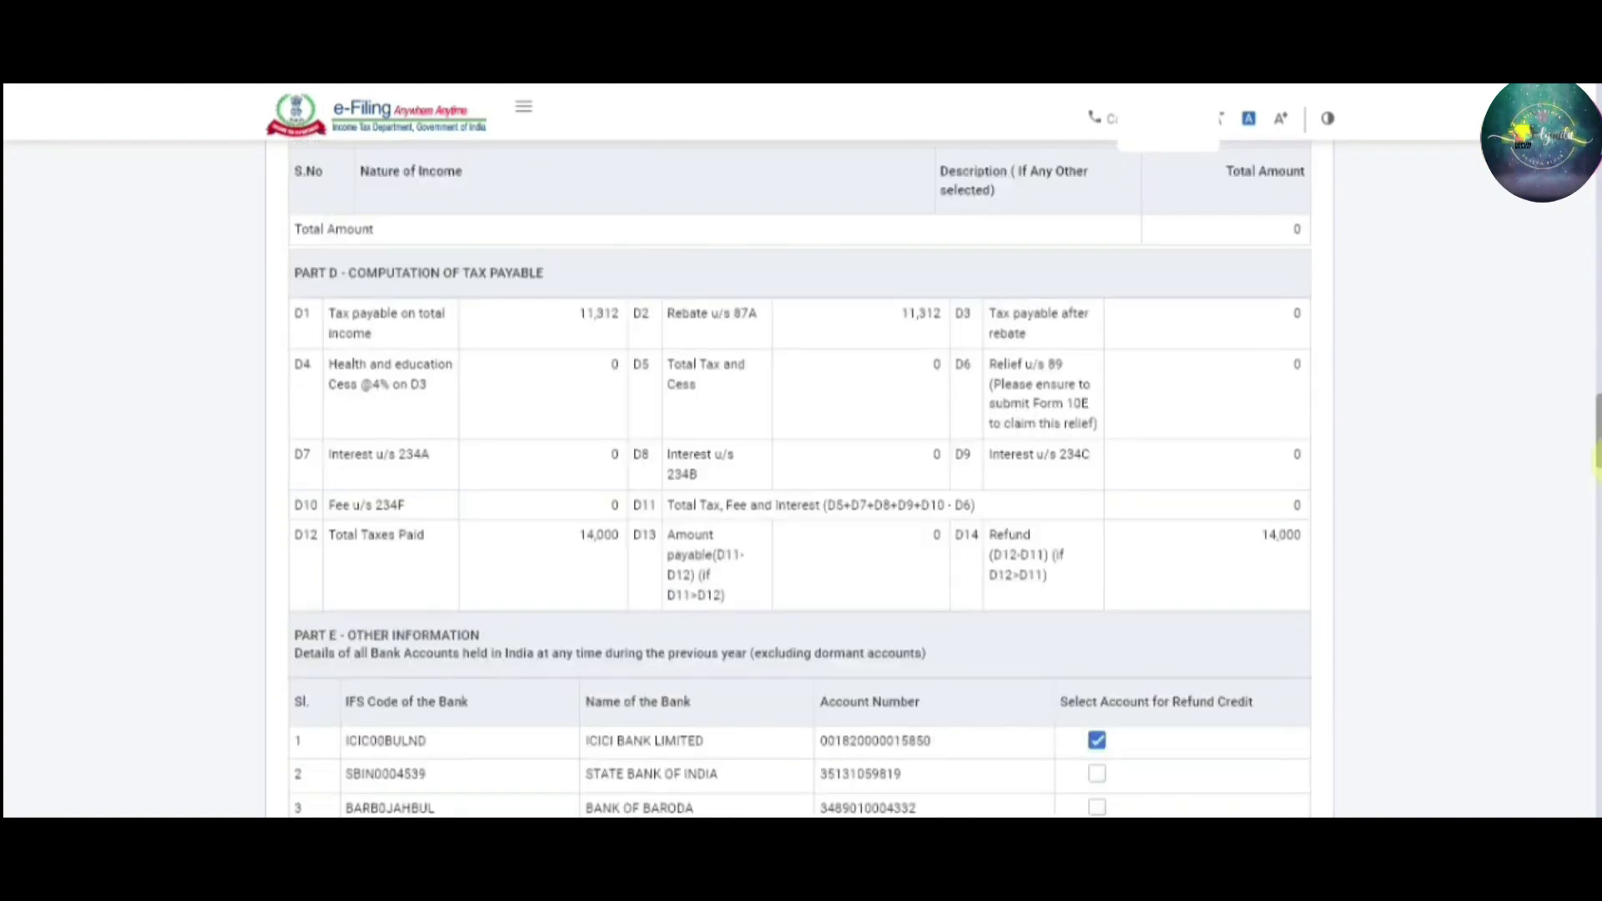
pyautogui.click(1281, 564)
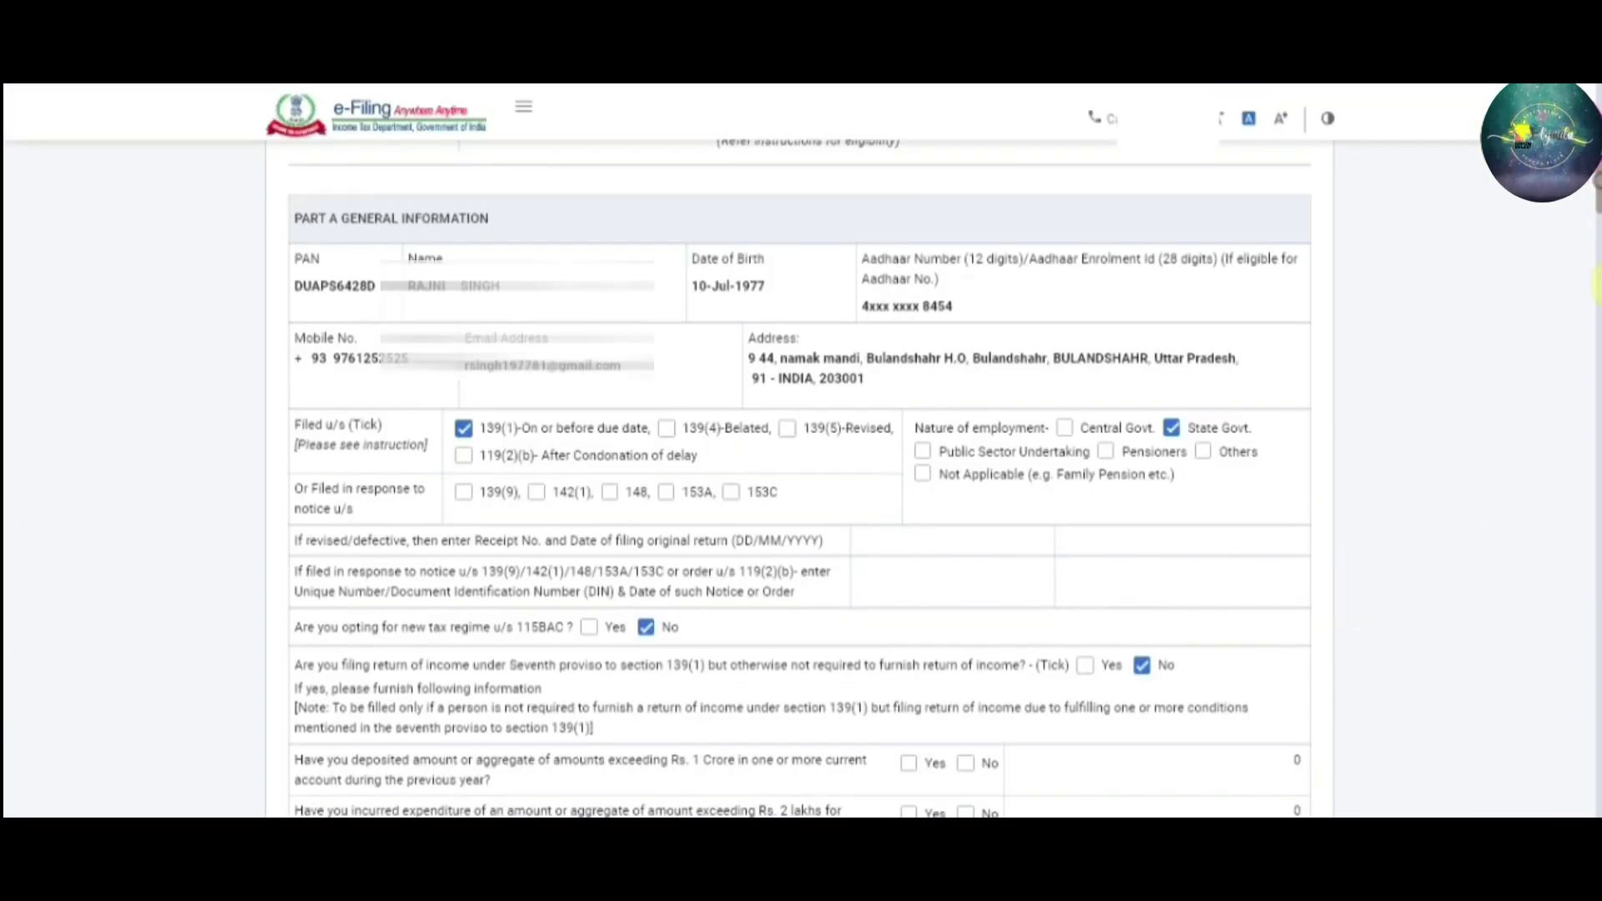
pyautogui.moveTo(1595, 284); pyautogui.dragTo(1594, 805)
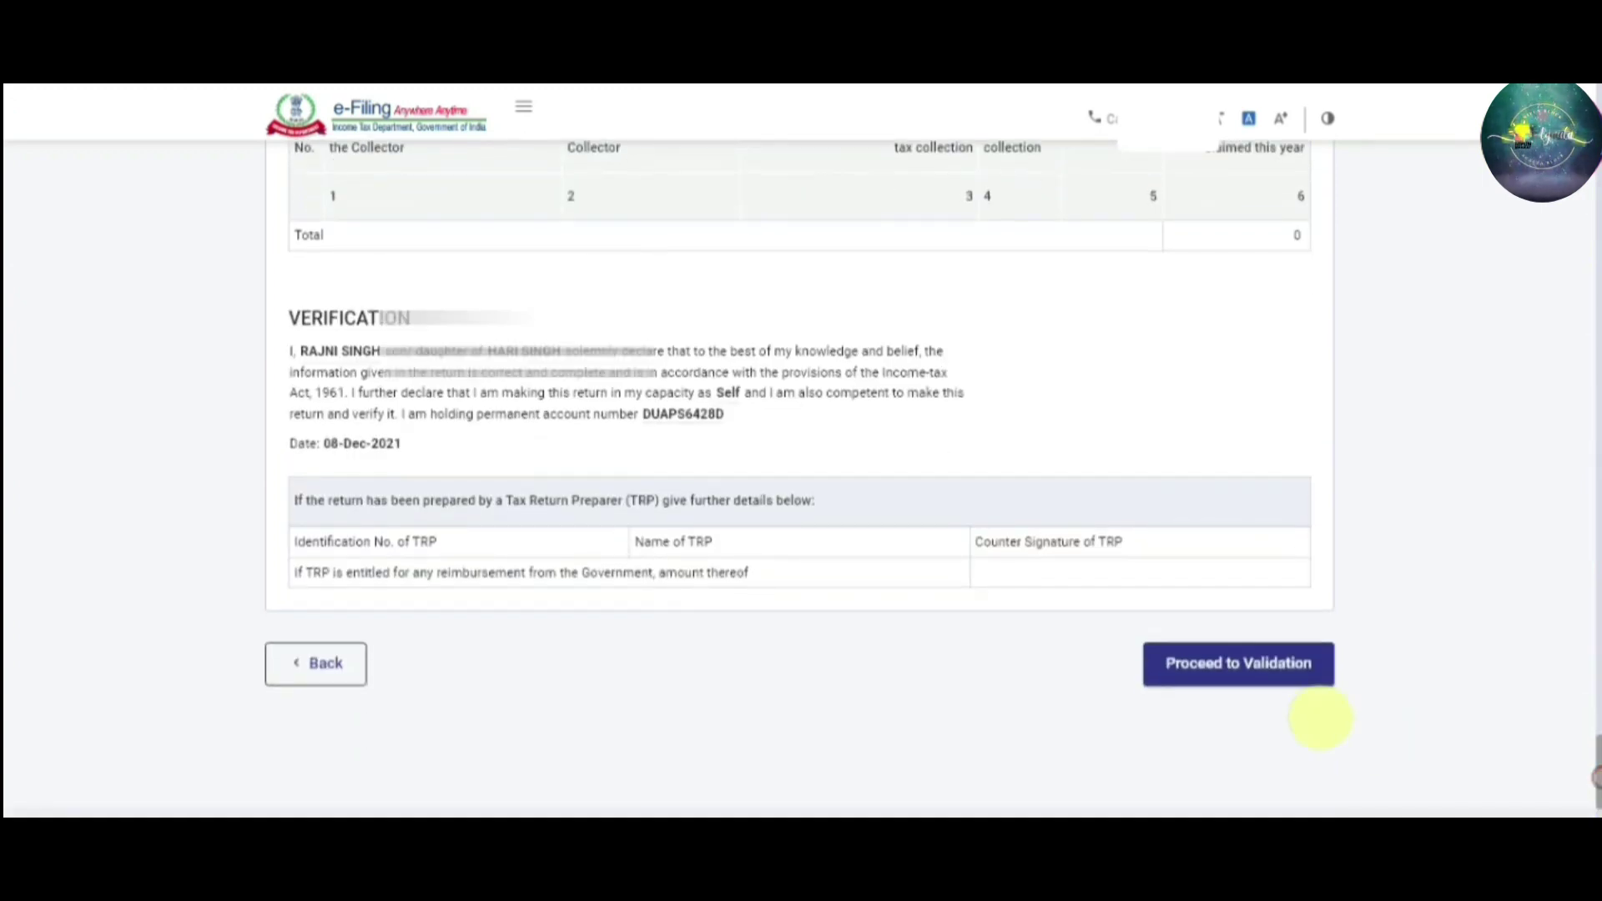
pyautogui.click(1265, 682)
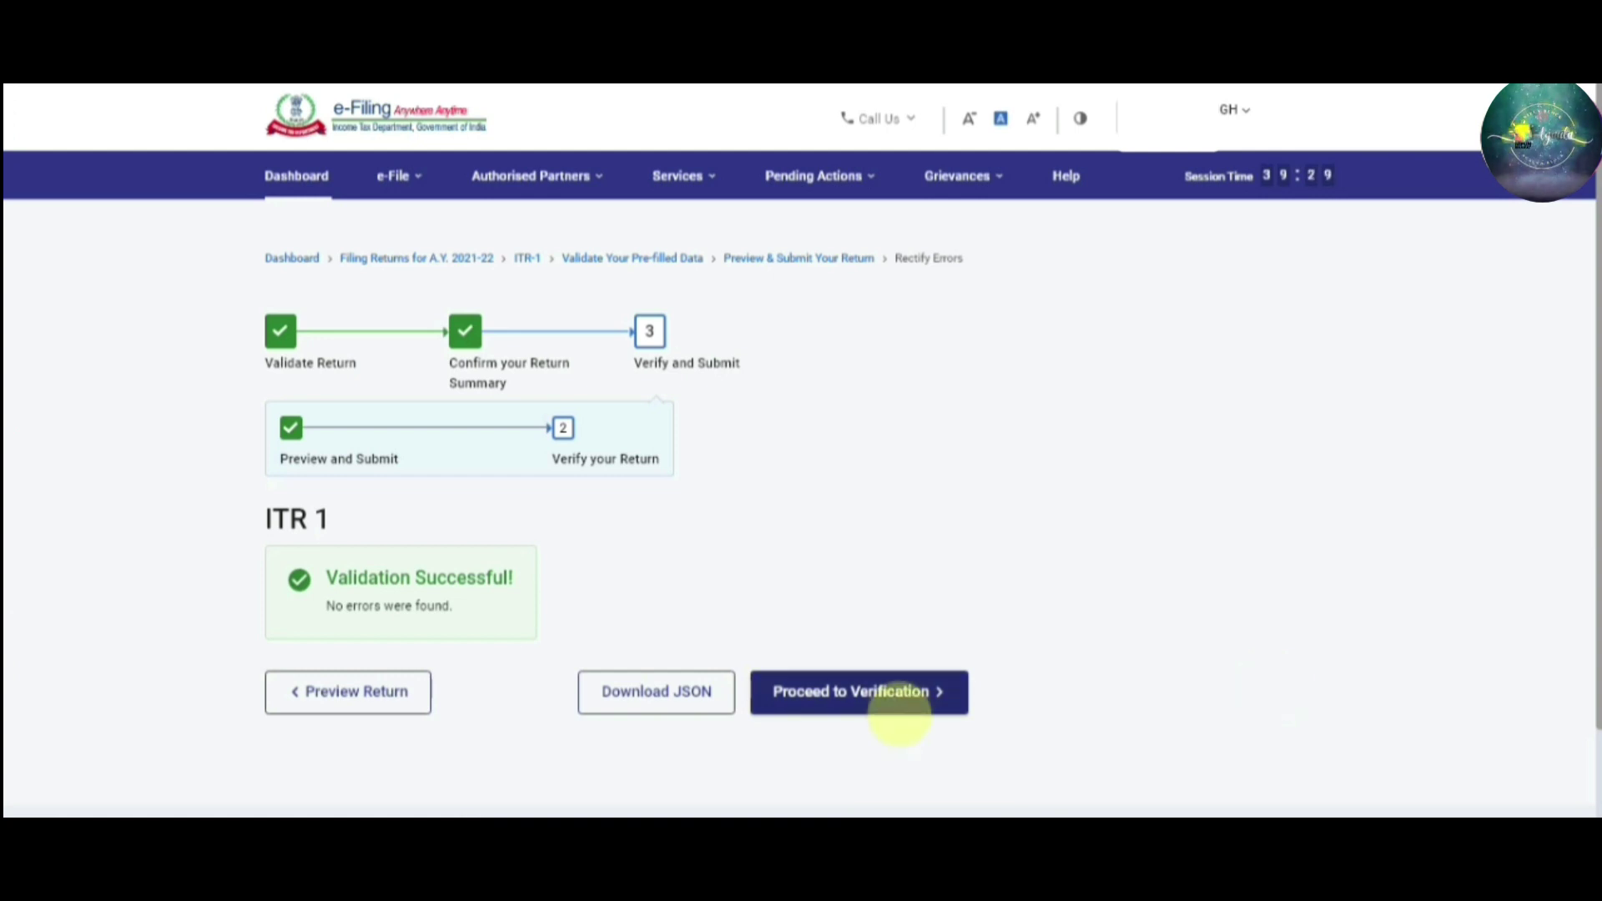
# Proceed to verification and choose e-Verify Now as the verification method
pyautogui.click(898, 709)
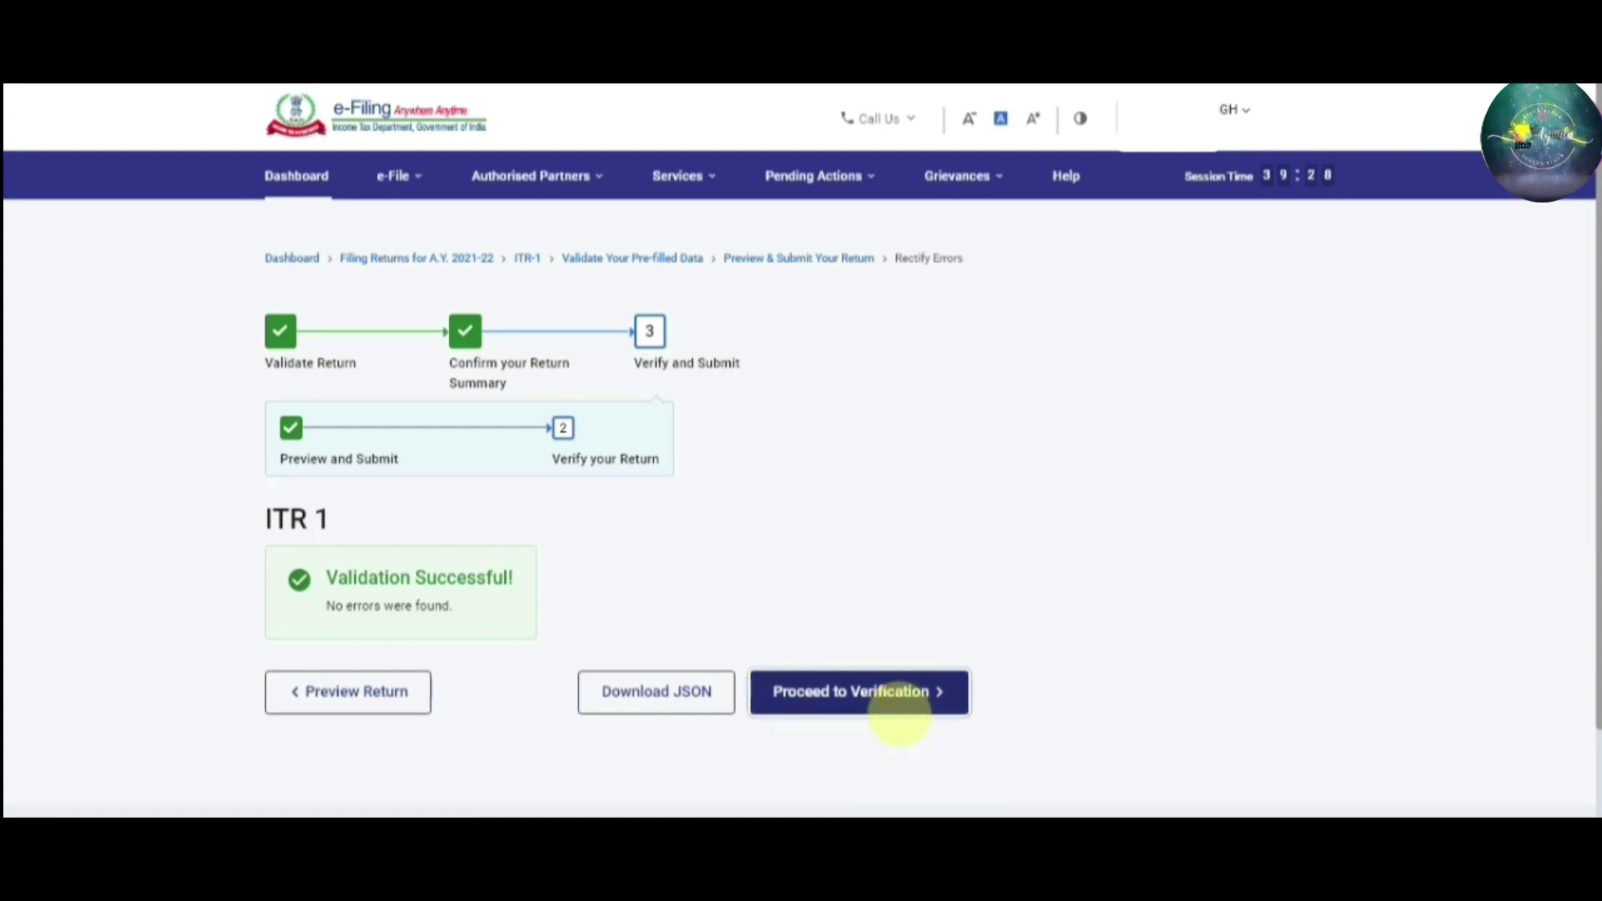
pyautogui.click(901, 713)
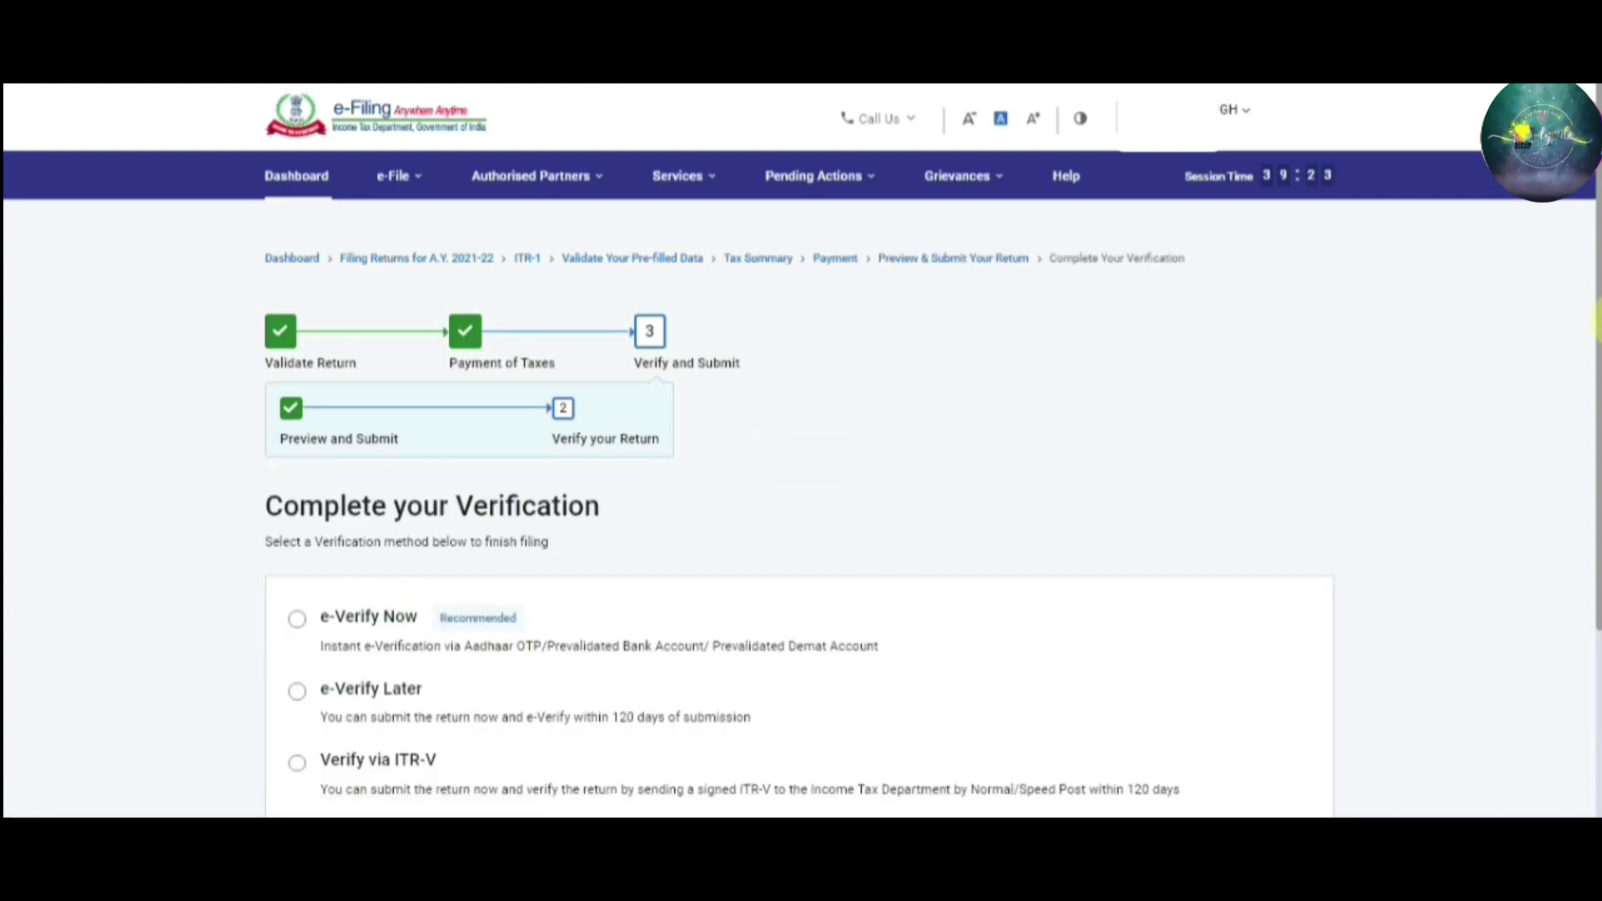
pyautogui.moveTo(1596, 321); pyautogui.dragTo(1595, 367)
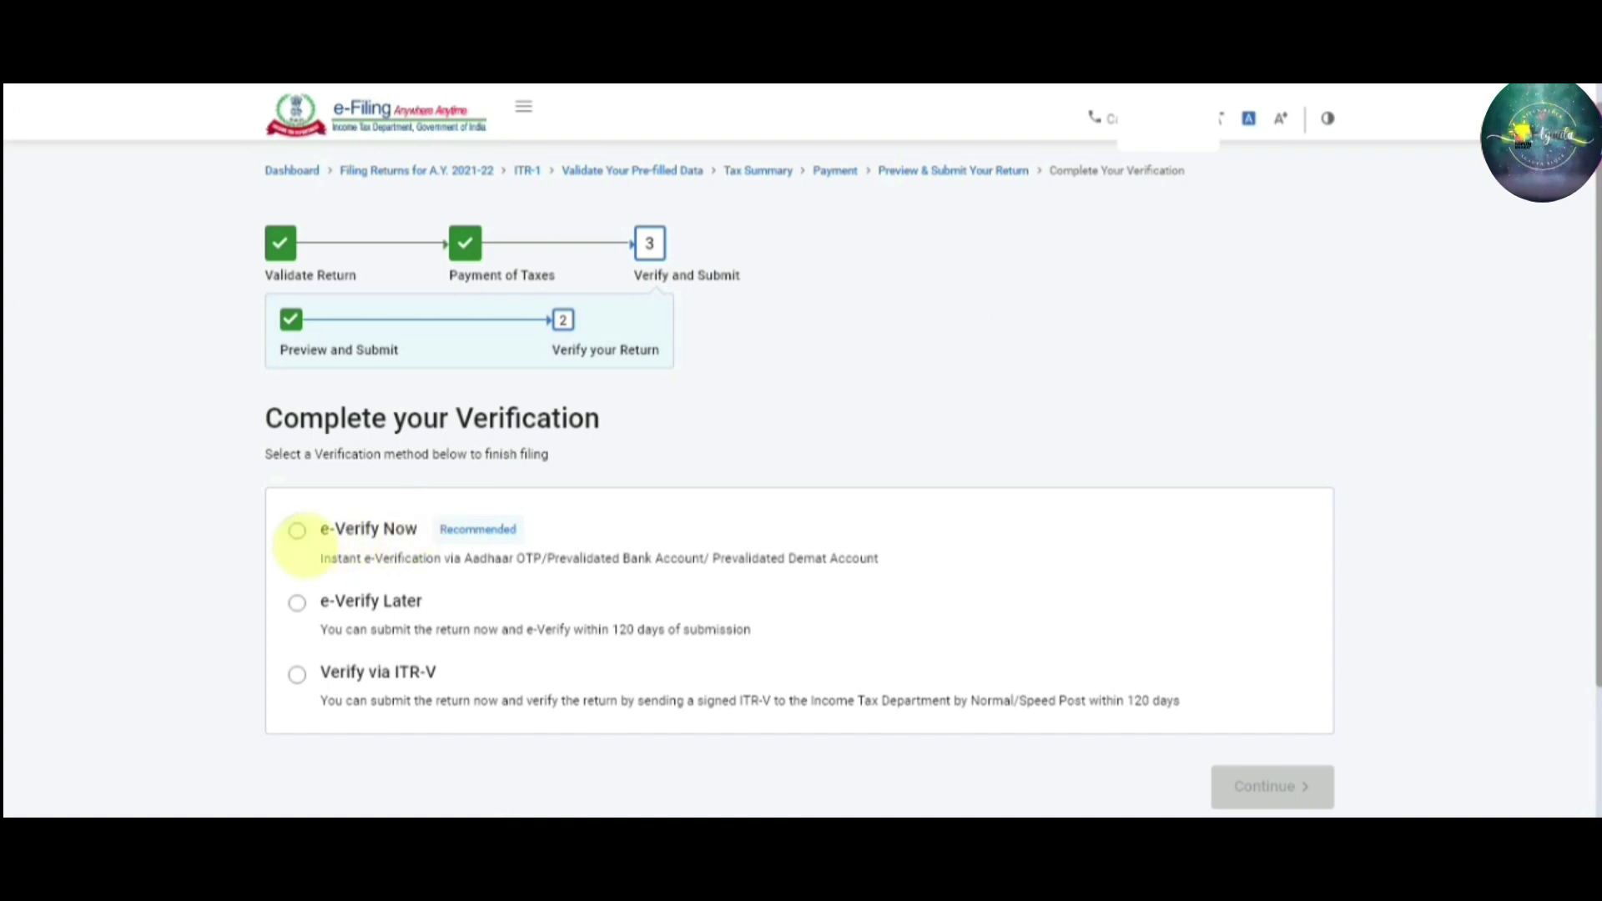
pyautogui.click(297, 531)
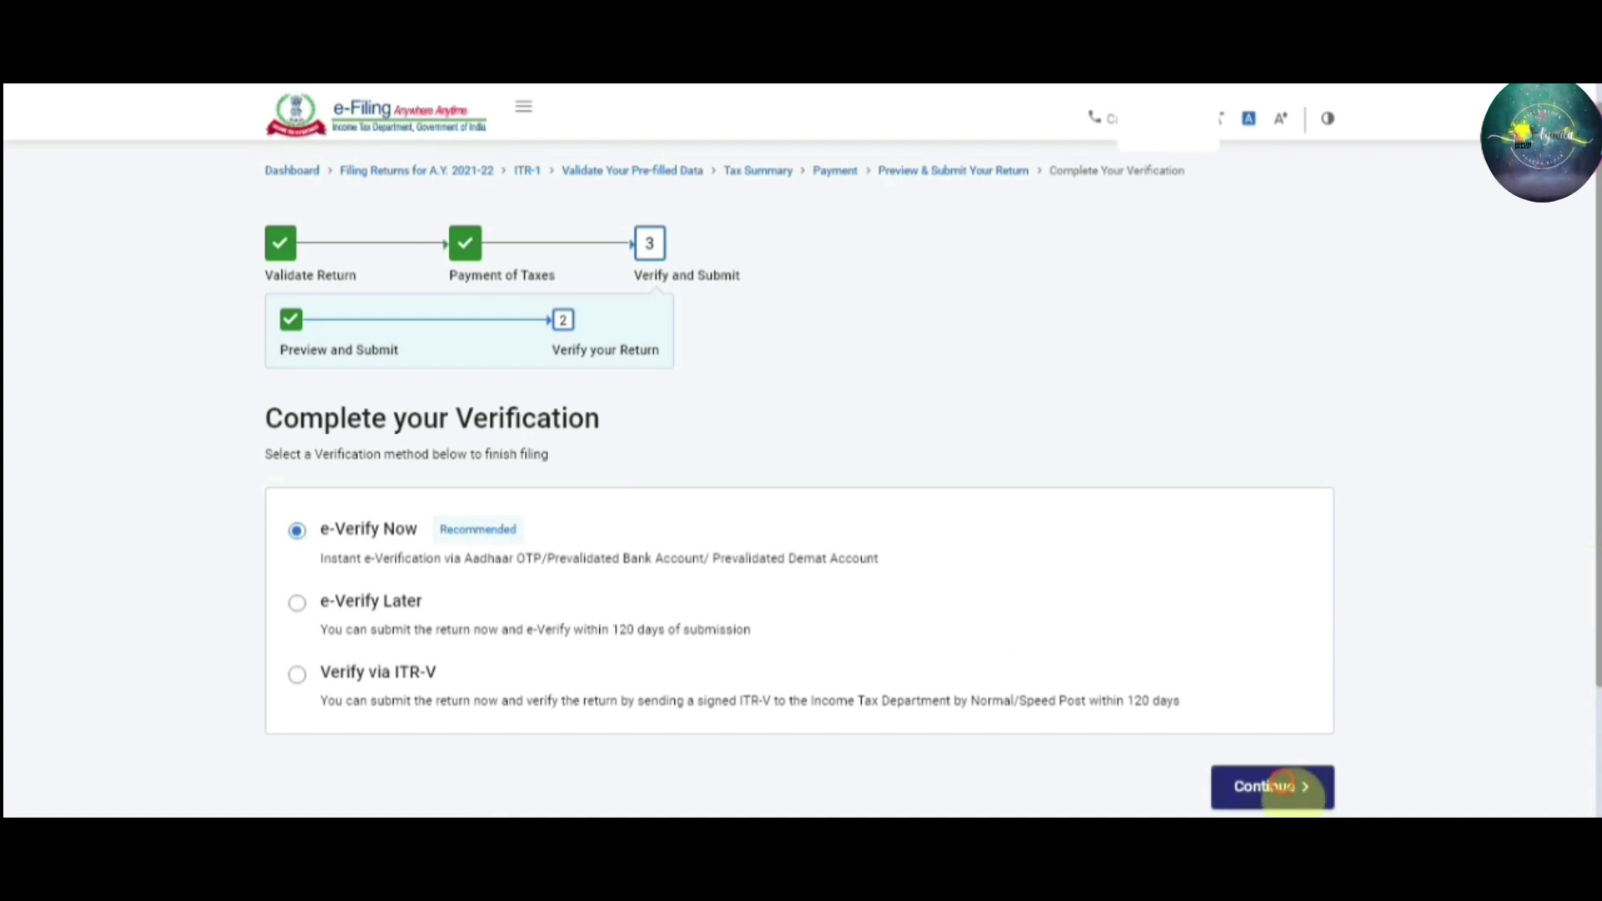
pyautogui.click(1292, 788)
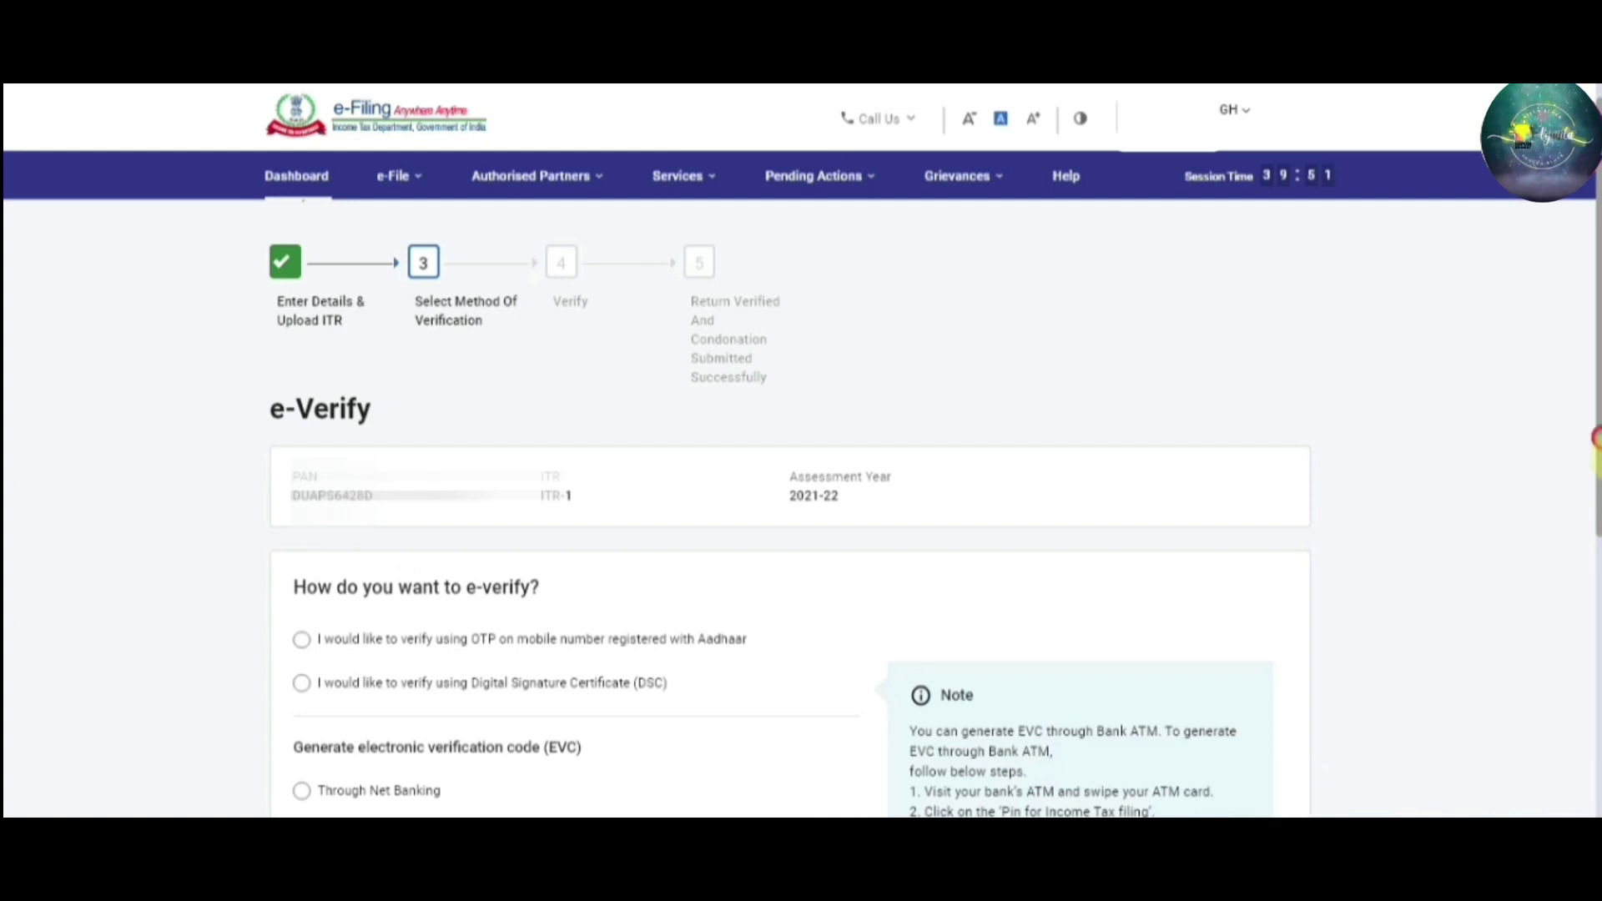
# Choose OTP to the Aadhaar-registered mobile as the e-verification method
pyautogui.scroll(-1, 1598, 467)
pyautogui.scroll(1, 1595, 467)
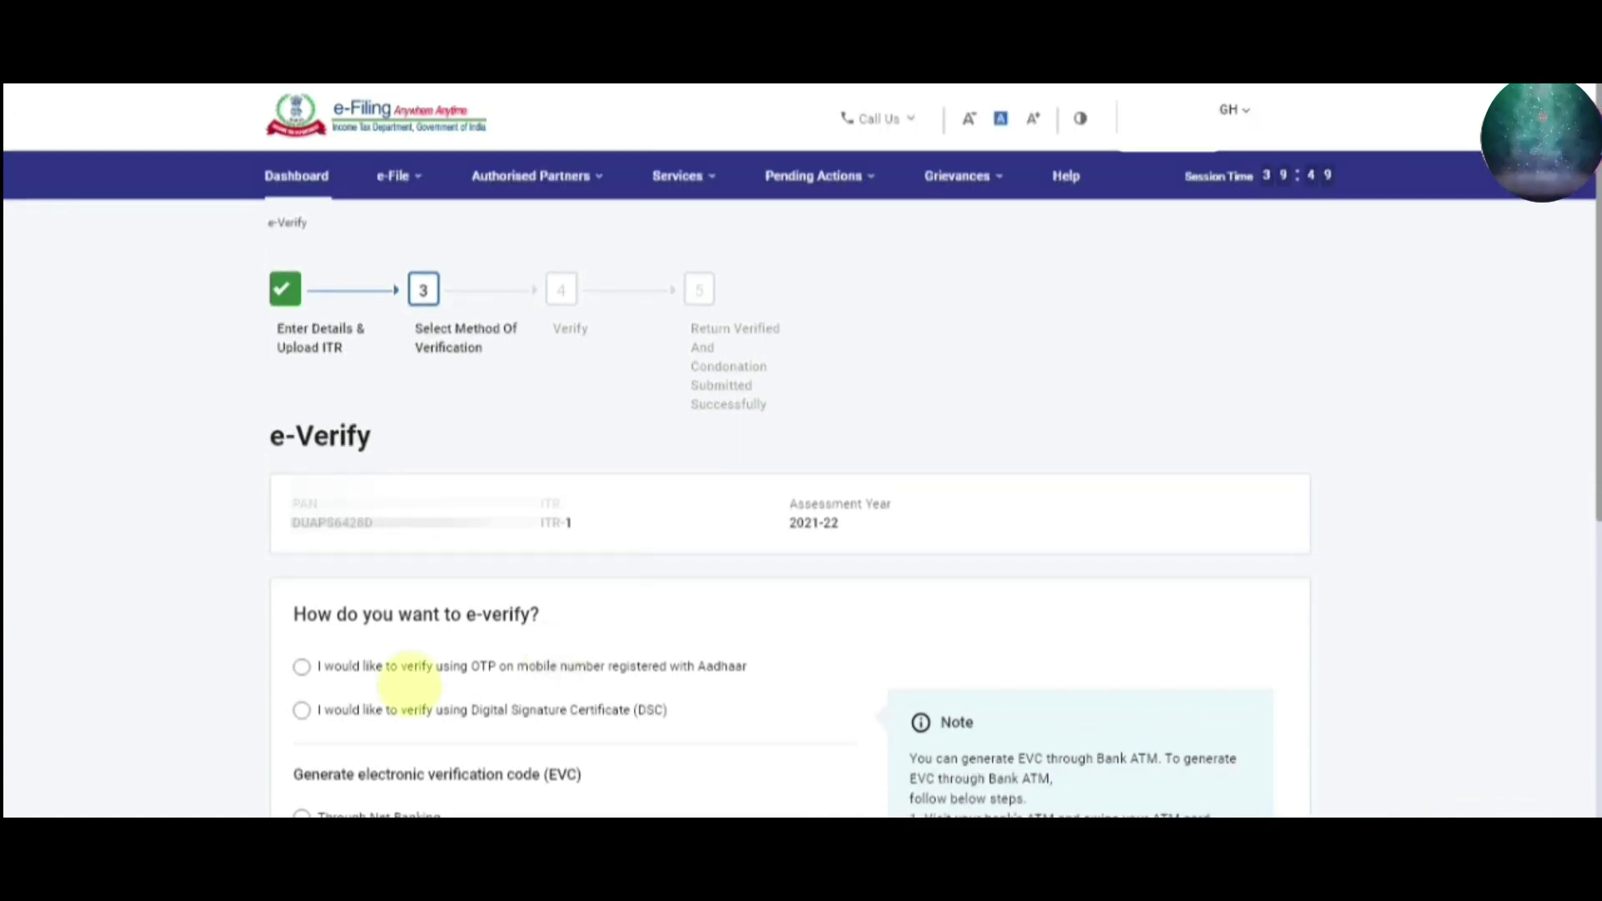
pyautogui.click(302, 668)
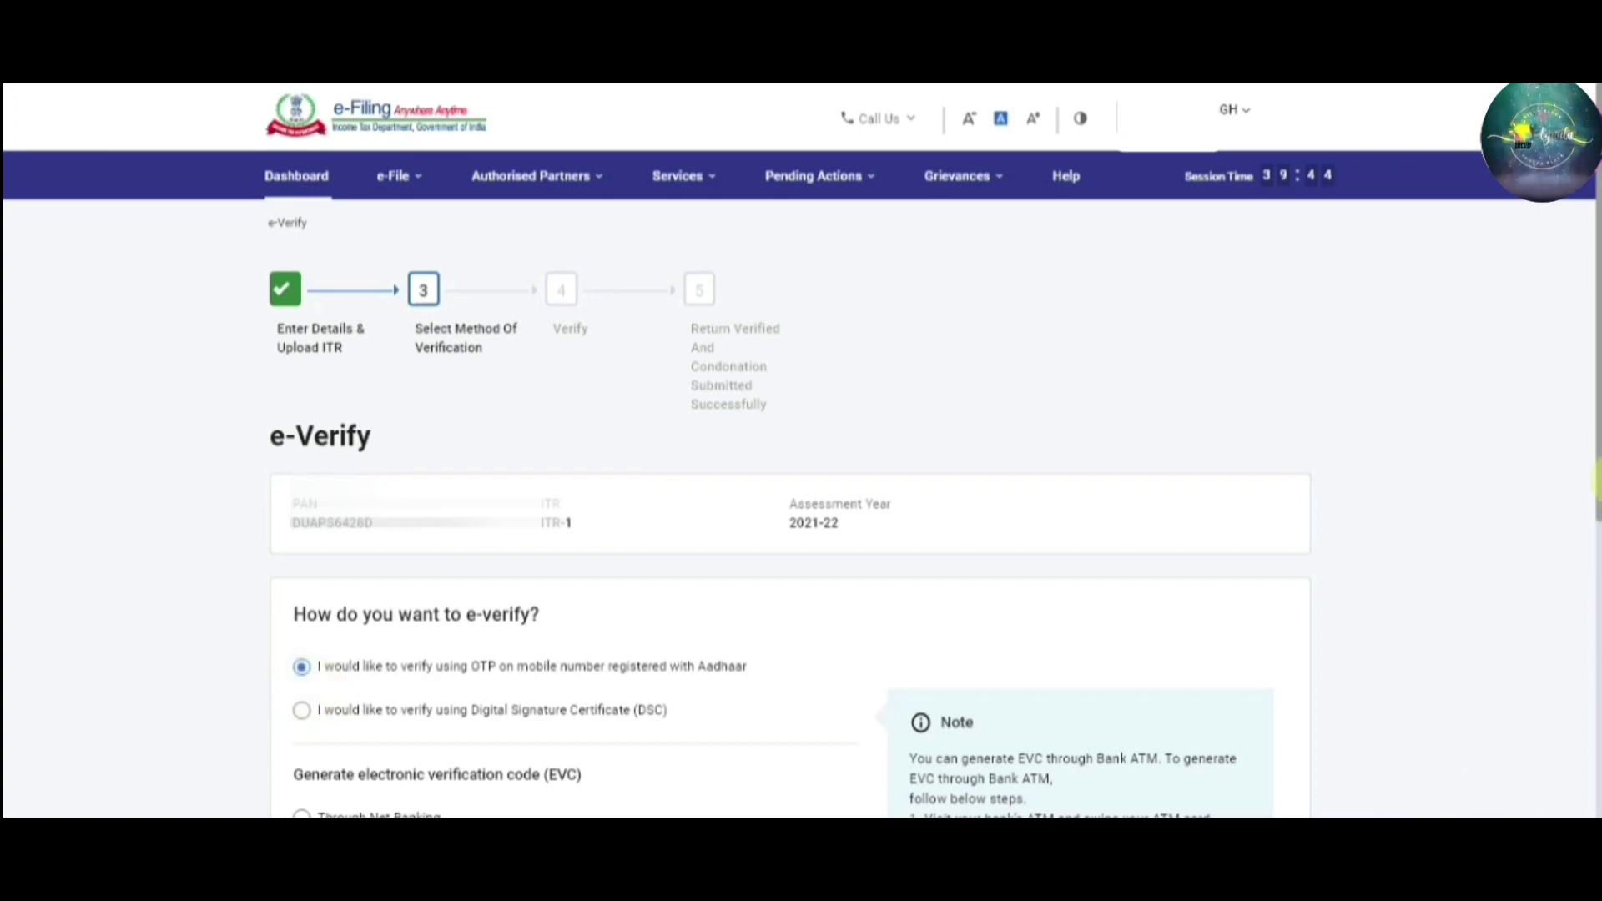
pyautogui.scroll(-2, 1595, 500)
pyautogui.scroll(-2, 1595, 592)
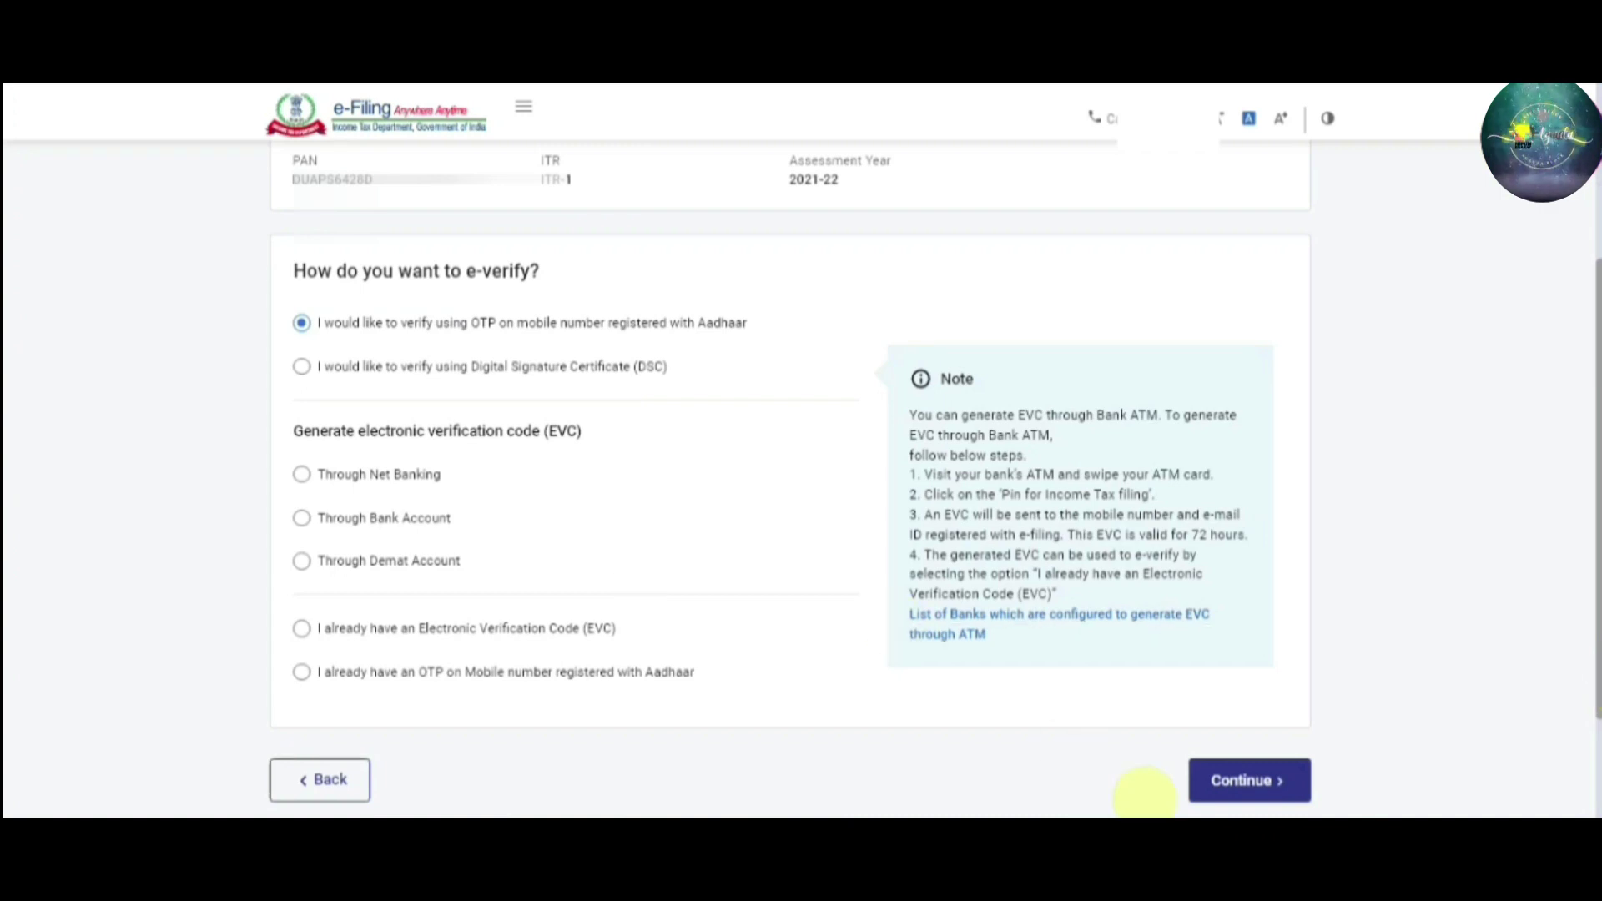
pyautogui.click(1234, 779)
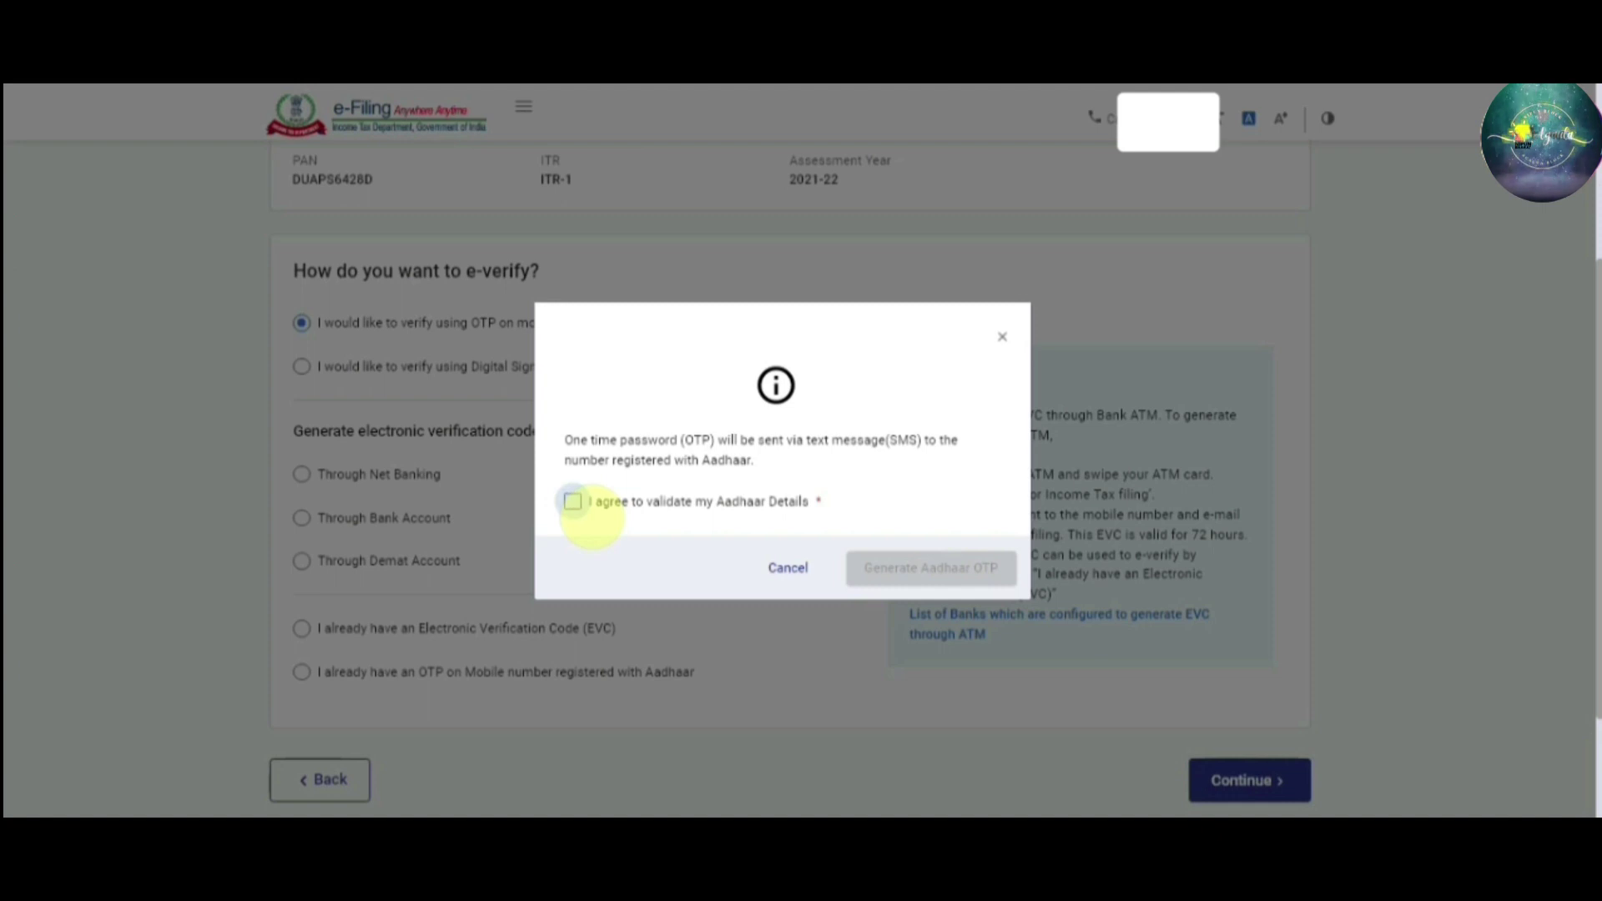
# Agree to validate Aadhaar details and generate the Aadhaar OTP for entry
pyautogui.click(572, 501)
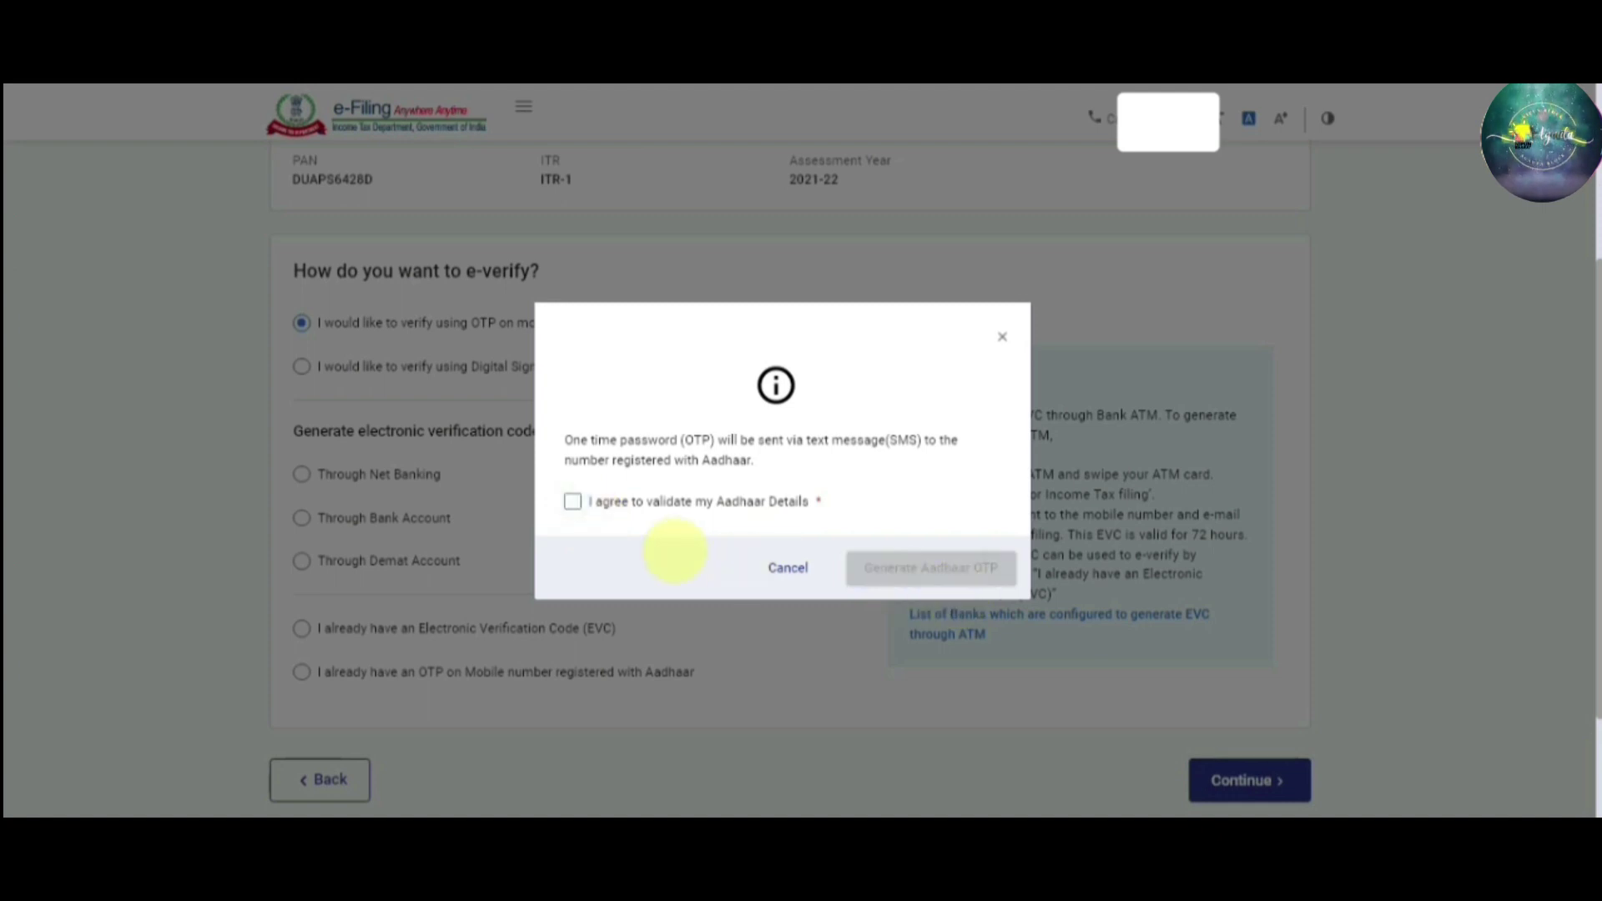
pyautogui.click(570, 500)
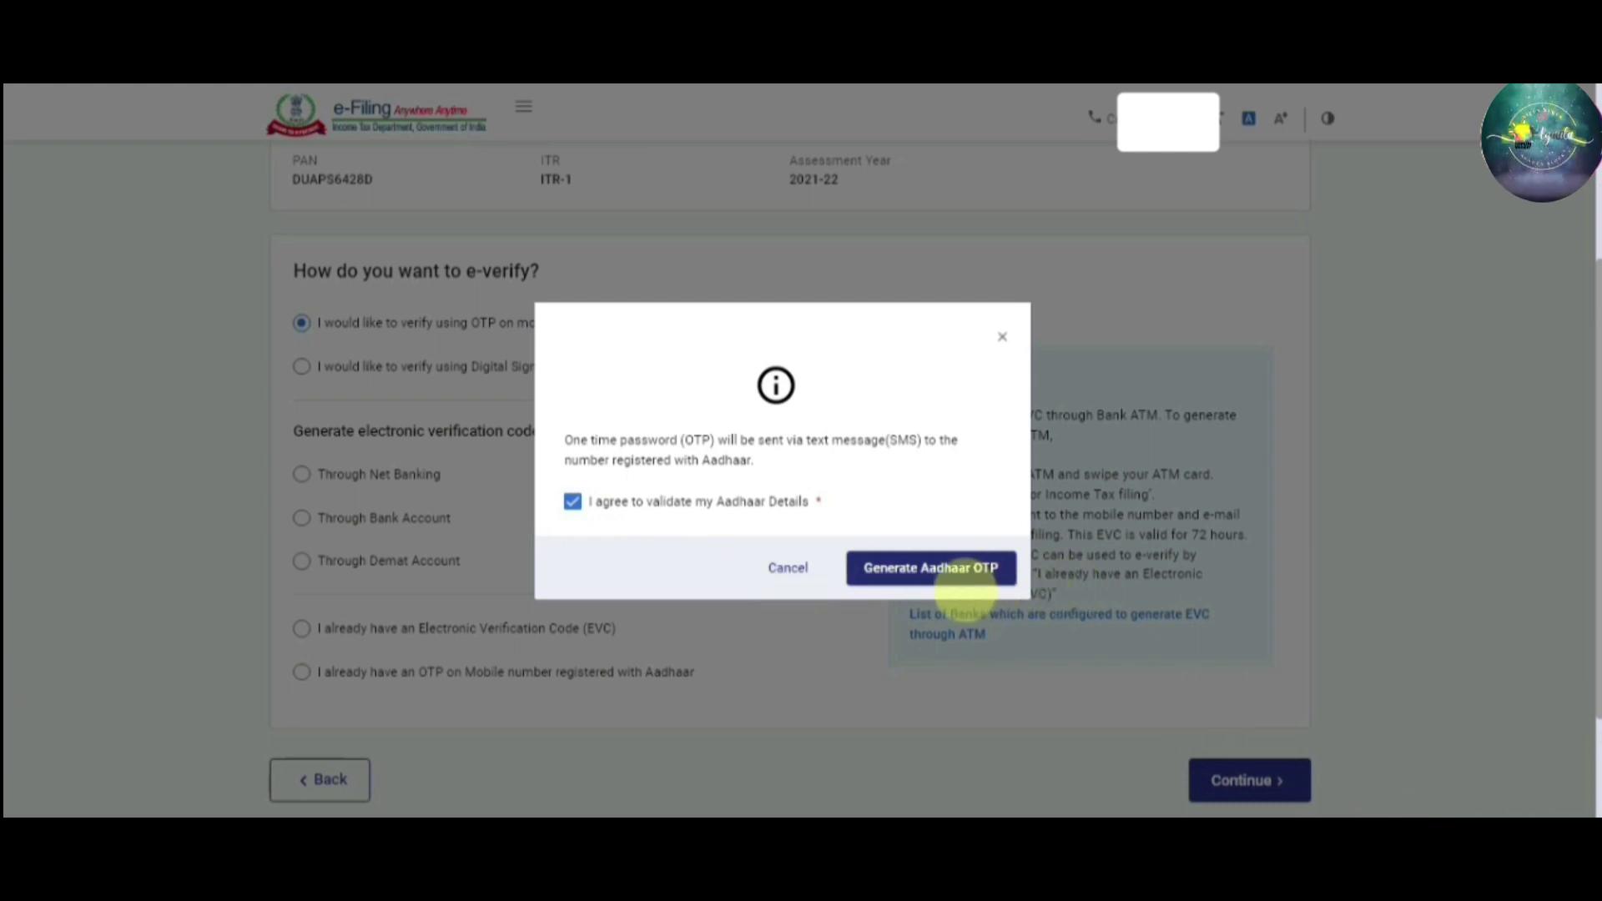
pyautogui.click(962, 584)
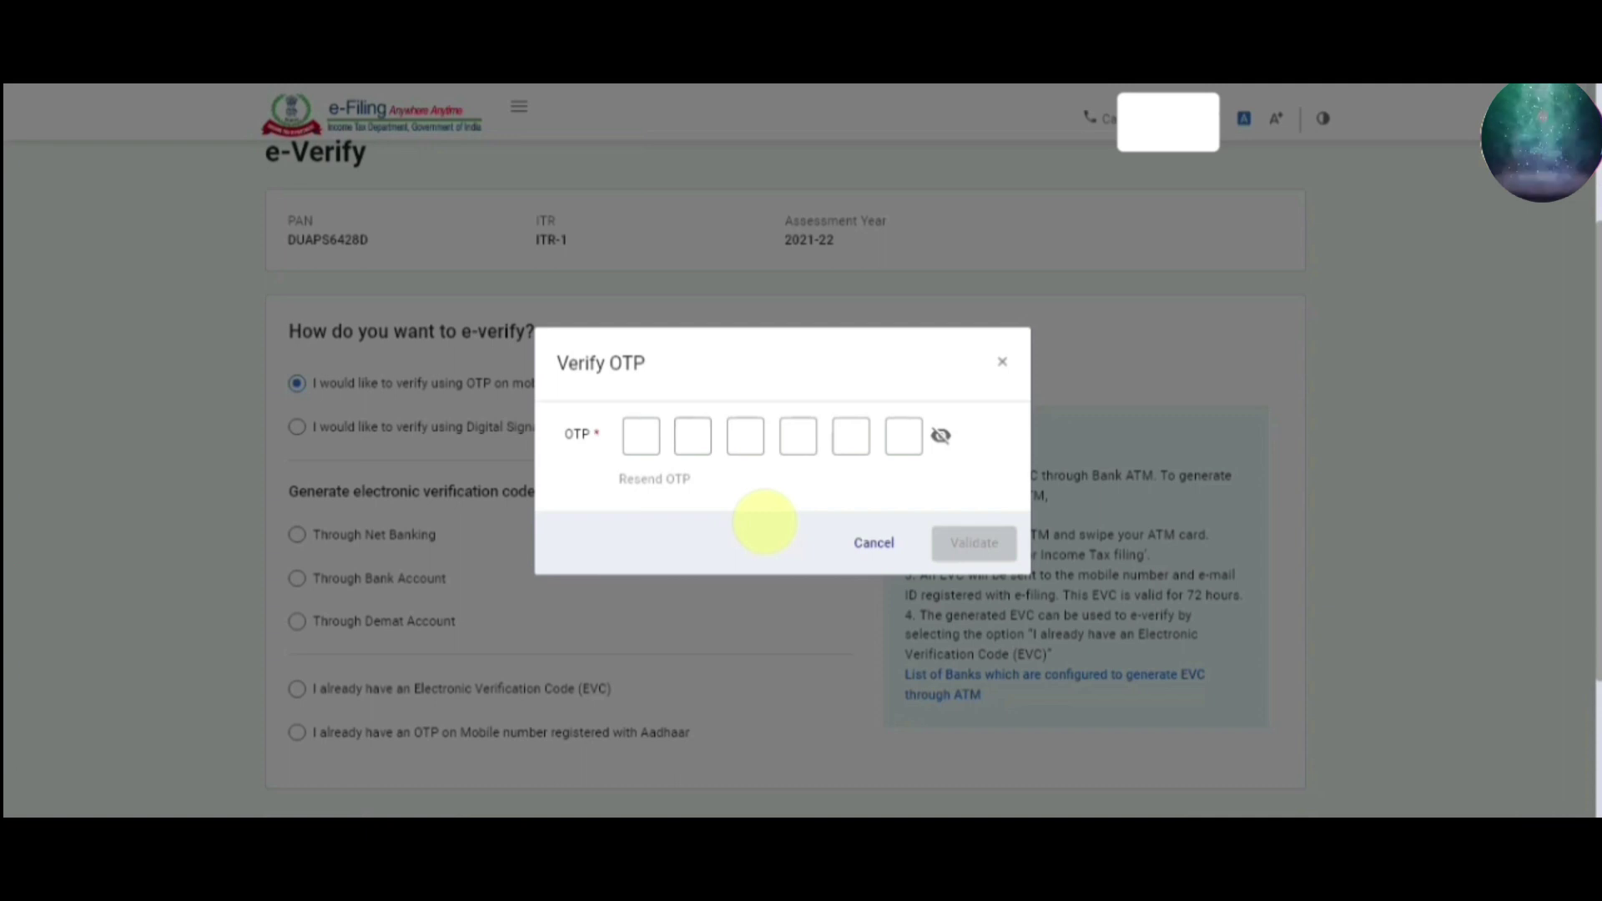
pyautogui.click(642, 436)
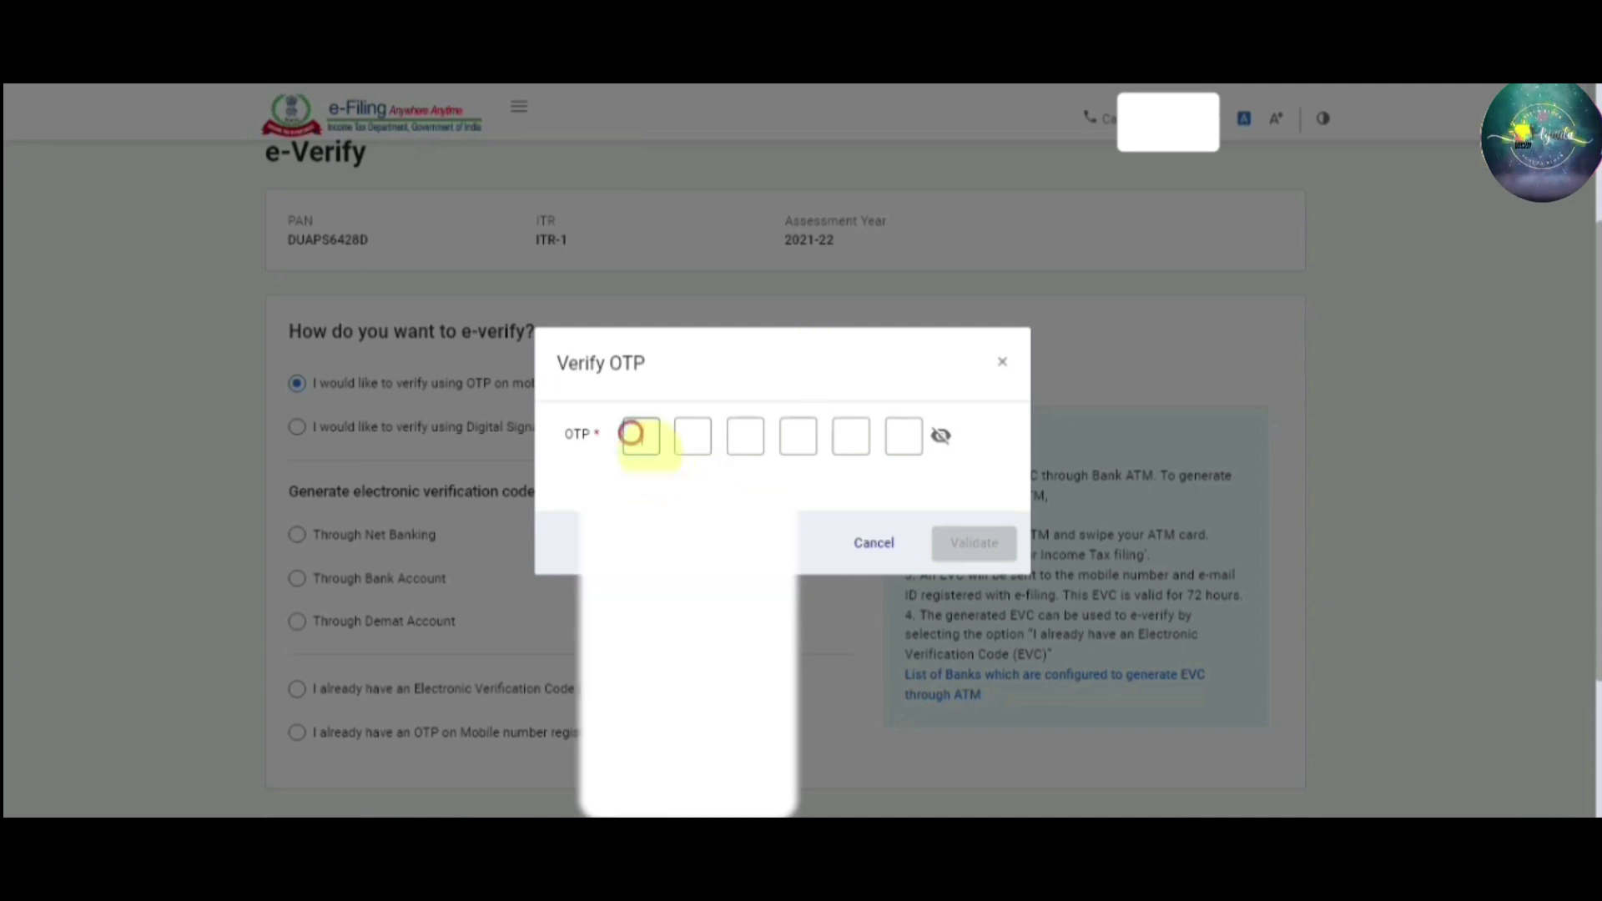